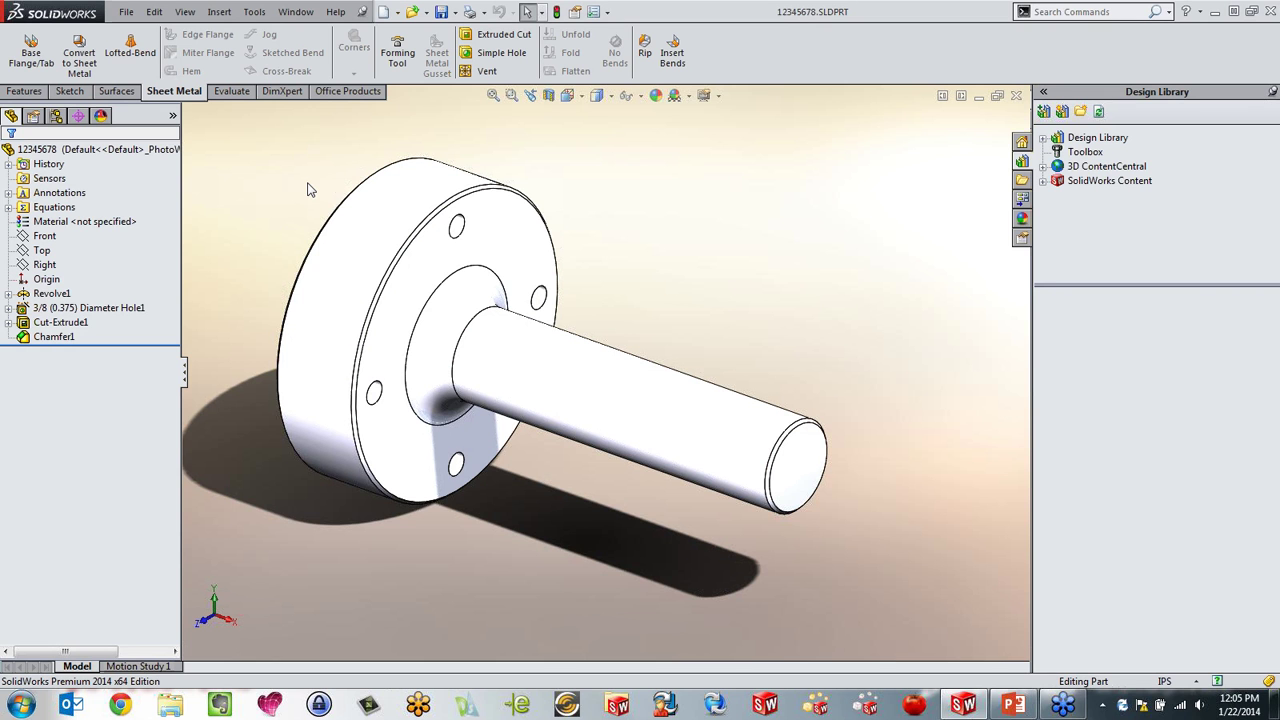
Step: Open the inch keyways folder under features in the Design Library
scroll(350, 217, up, 1)
mouse_move(342, 213)
middle_down()
mouse_move(355, 216)
mouse_move(343, 200)
middle_up()
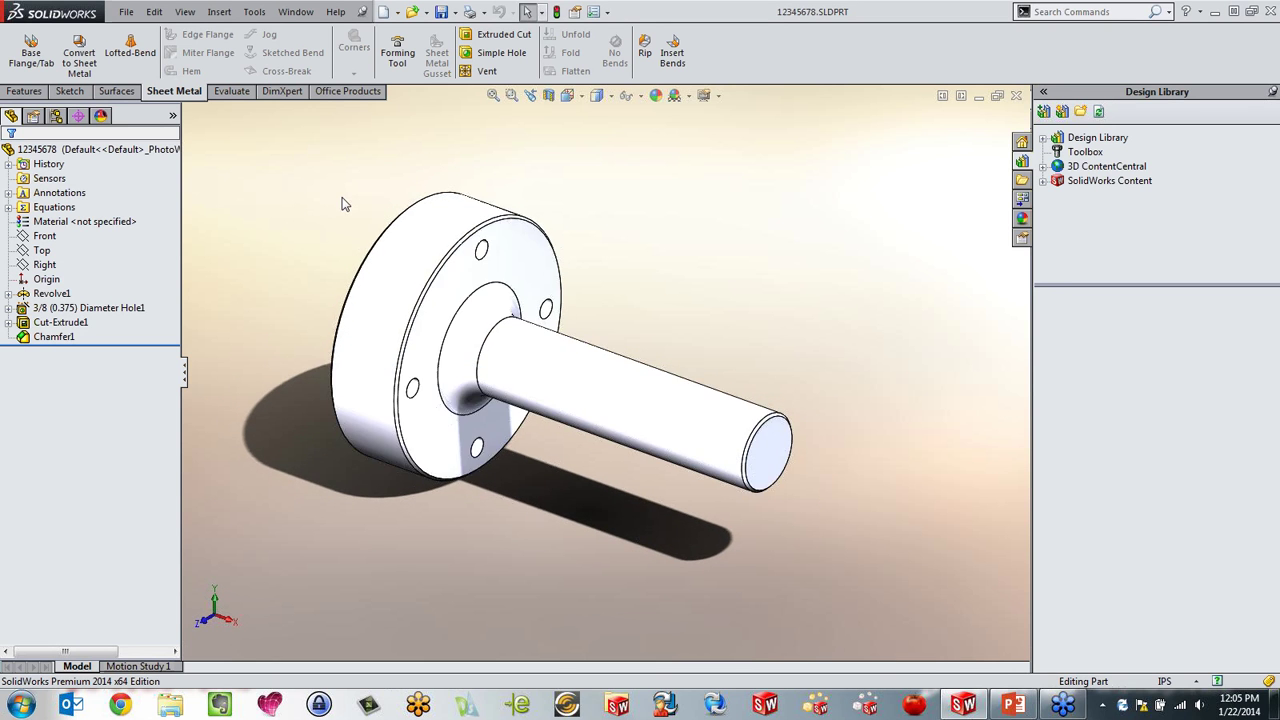
click(1043, 139)
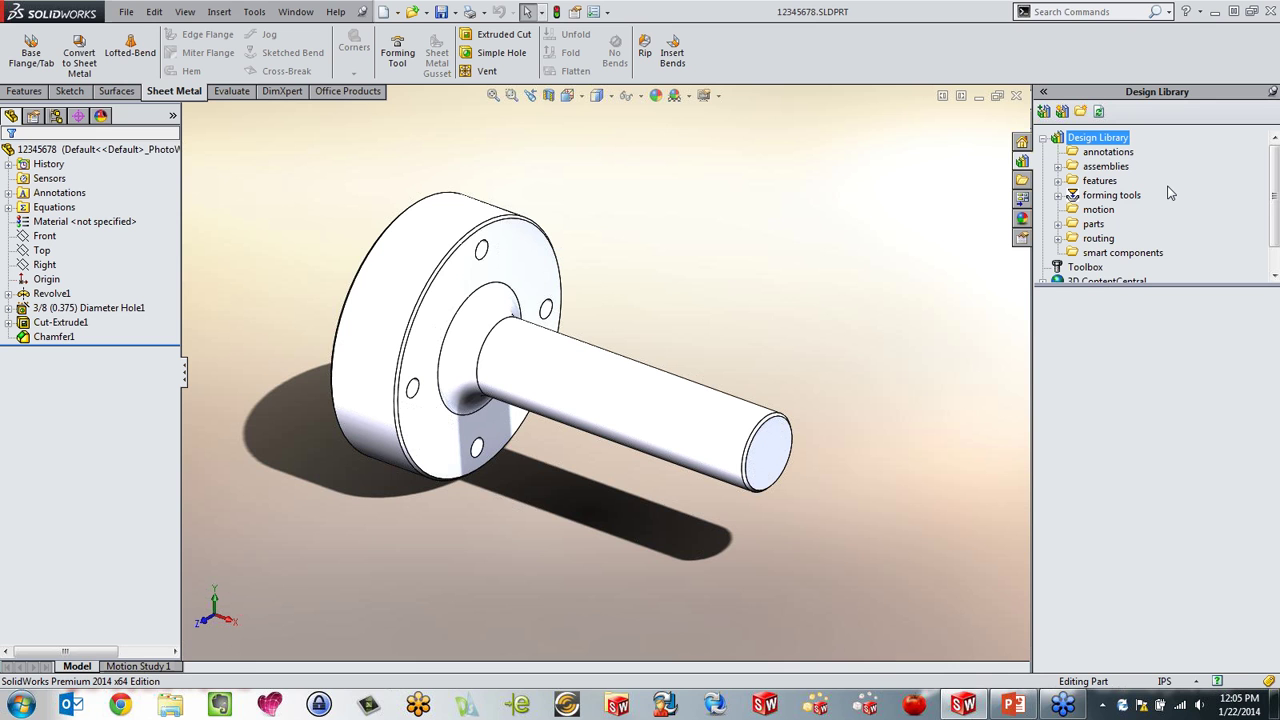
click(1100, 180)
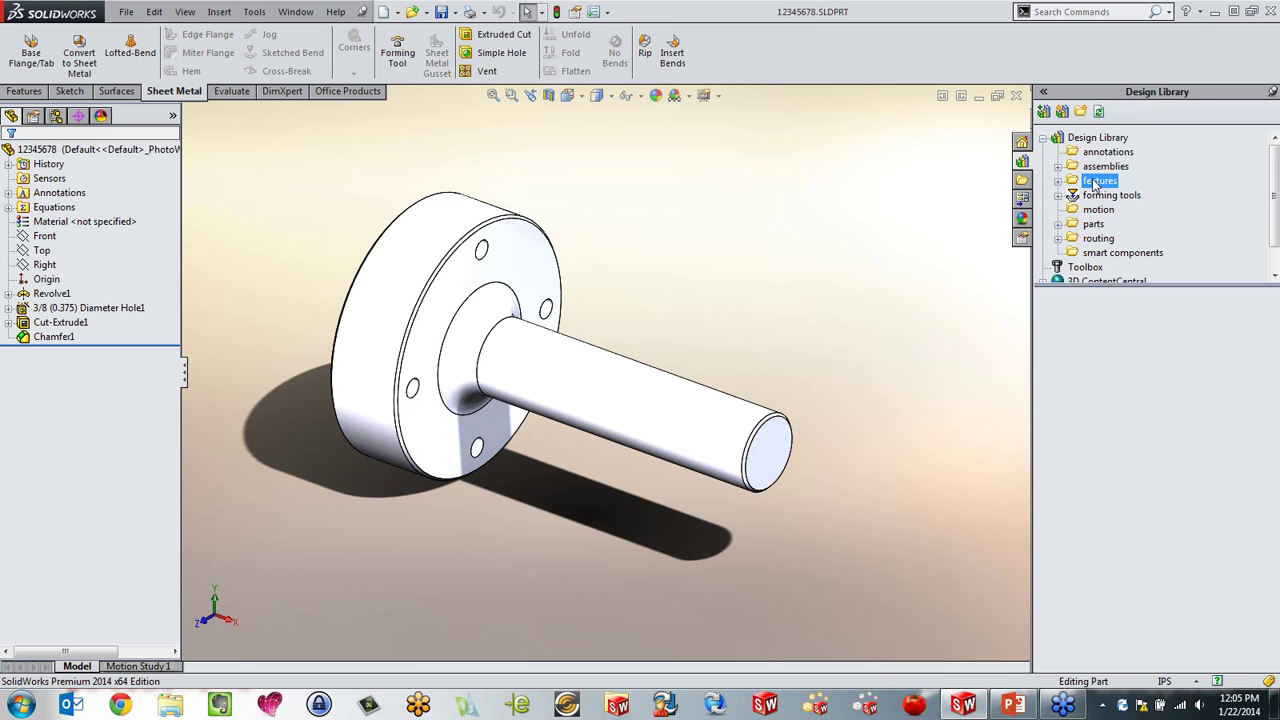
click(1058, 181)
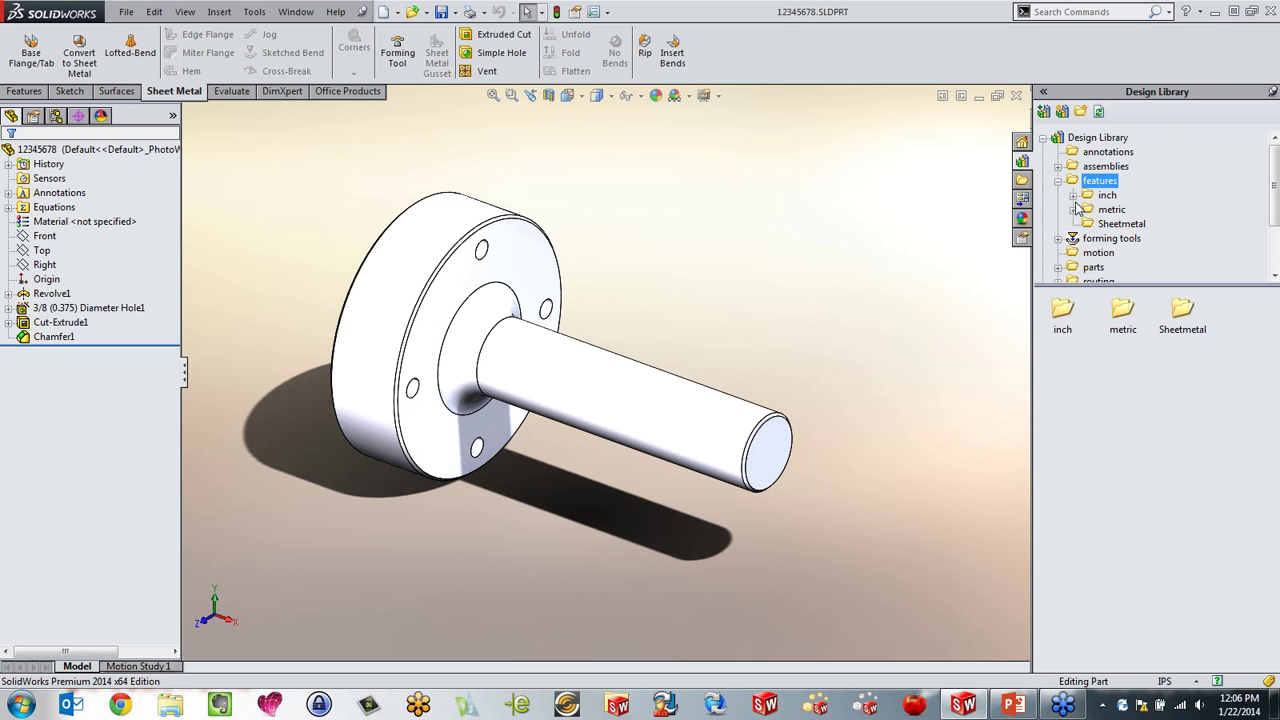
click(1074, 196)
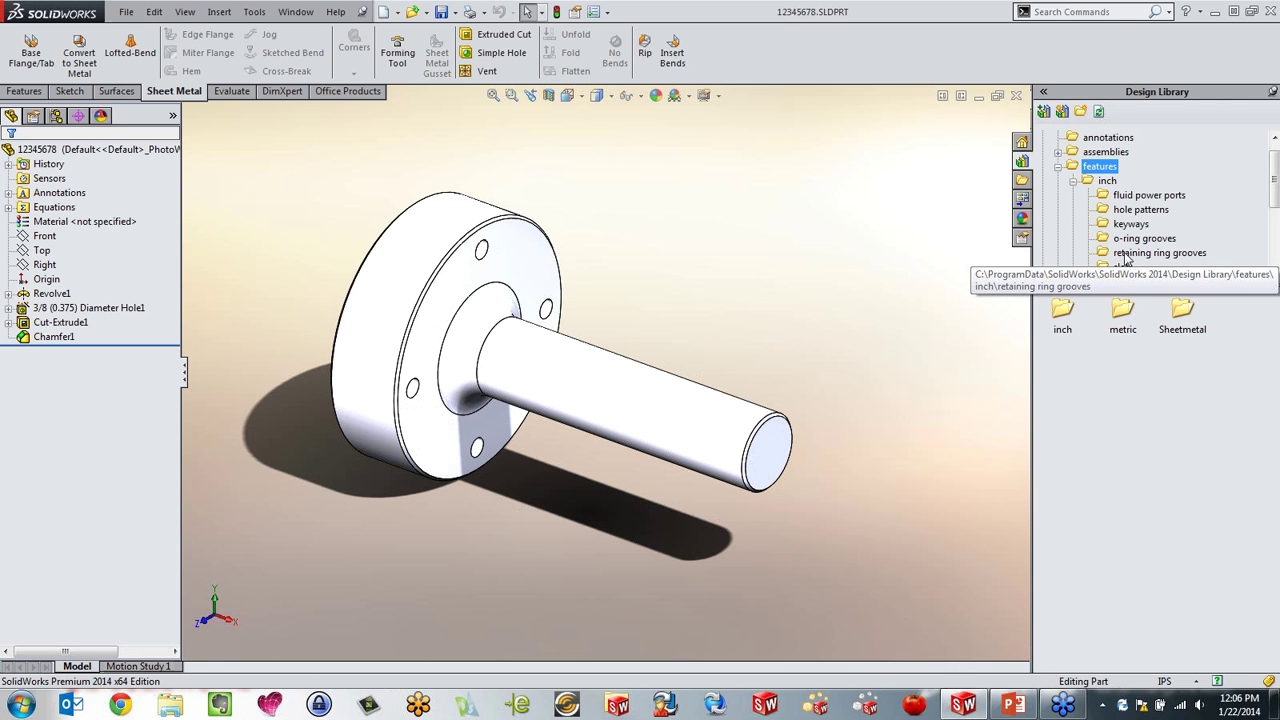
click(1130, 224)
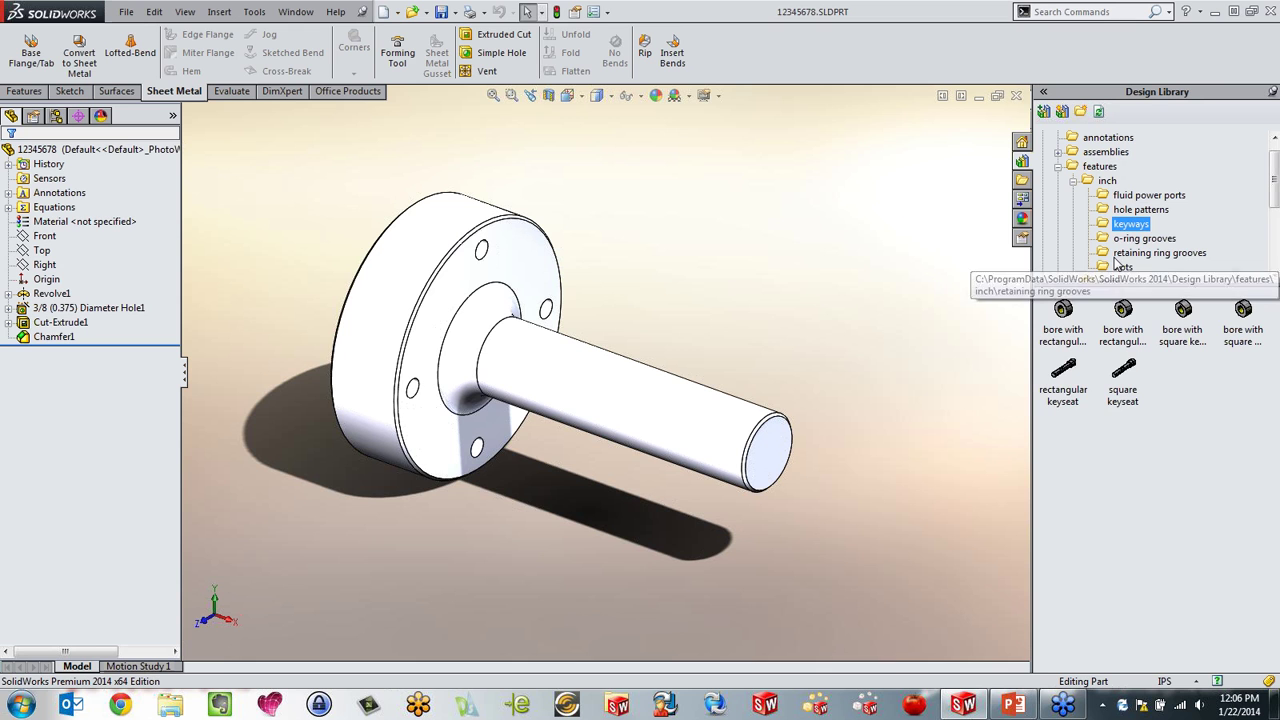
Step: Place the rectangular keyseat library feature on the shaft's flat end face with the configuration Ø 1 W=0.25
click(1066, 398)
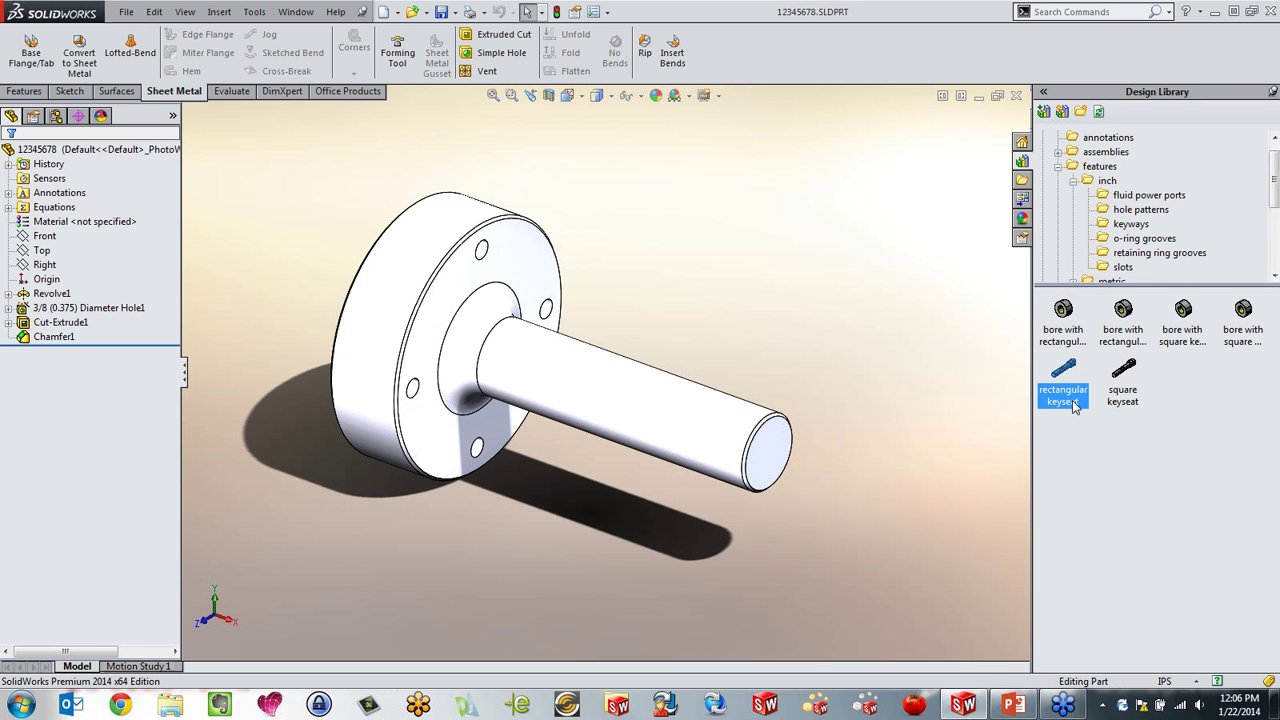
drag(1068, 402, 771, 448)
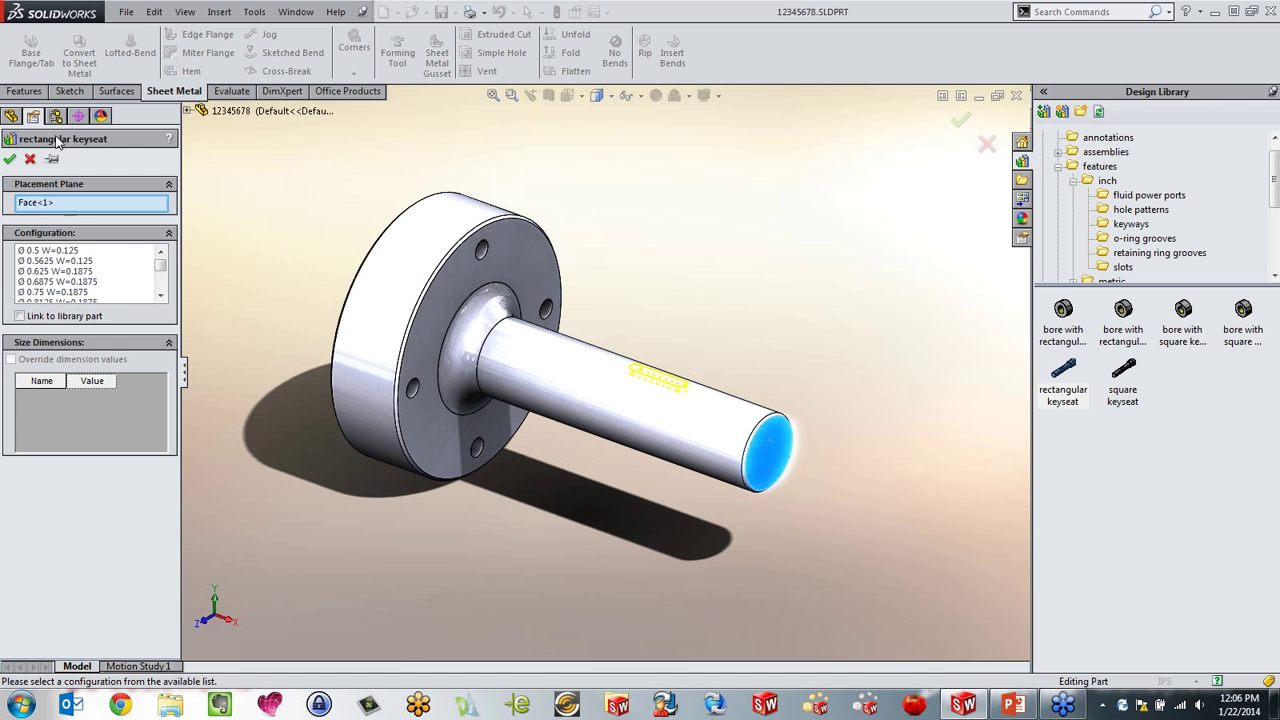
click(161, 296)
click(161, 296)
click(161, 296)
click(161, 296)
click(161, 296)
click(161, 296)
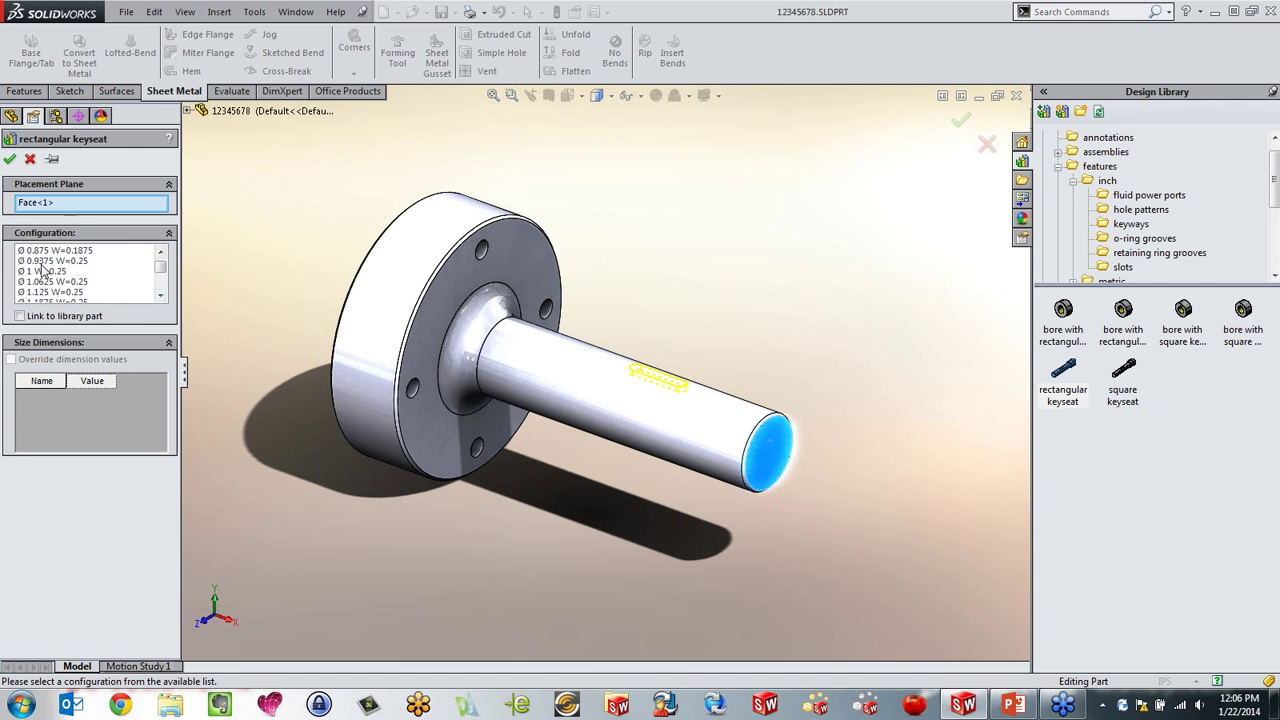
click(42, 272)
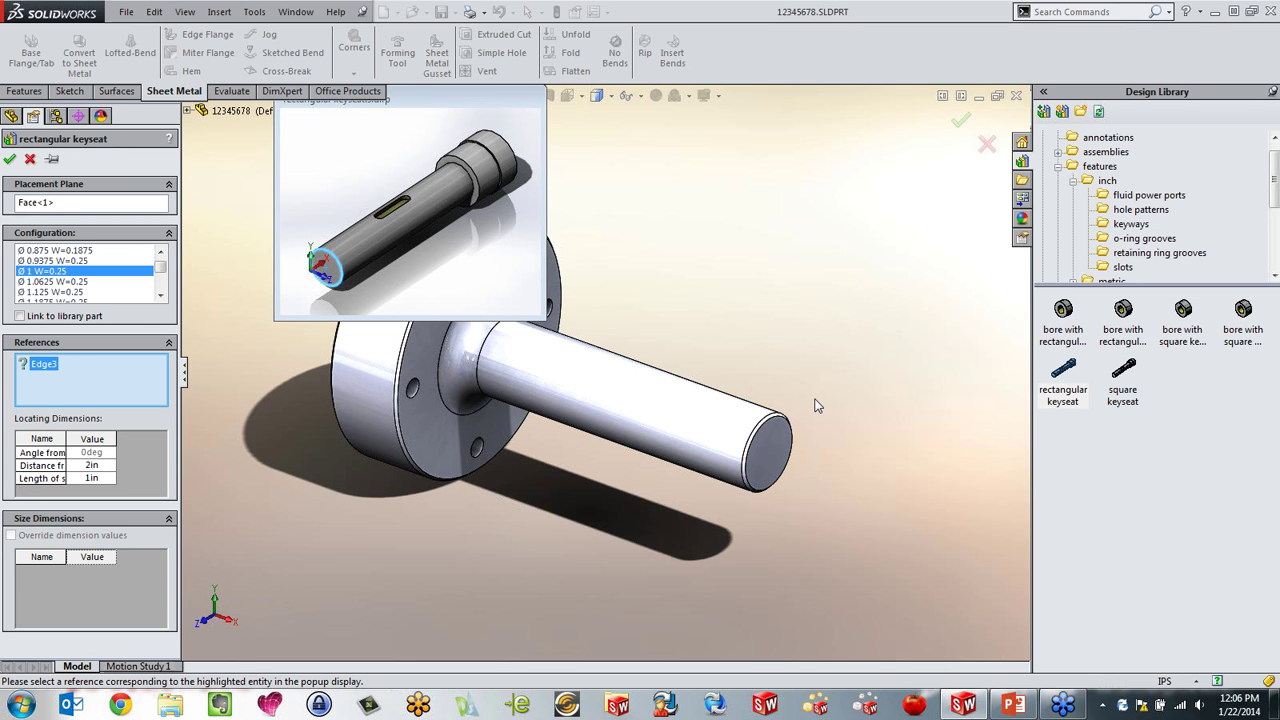
Step: Reference the keyseat to the circular edge of the shaft's end and finish inserting it
click(765, 430)
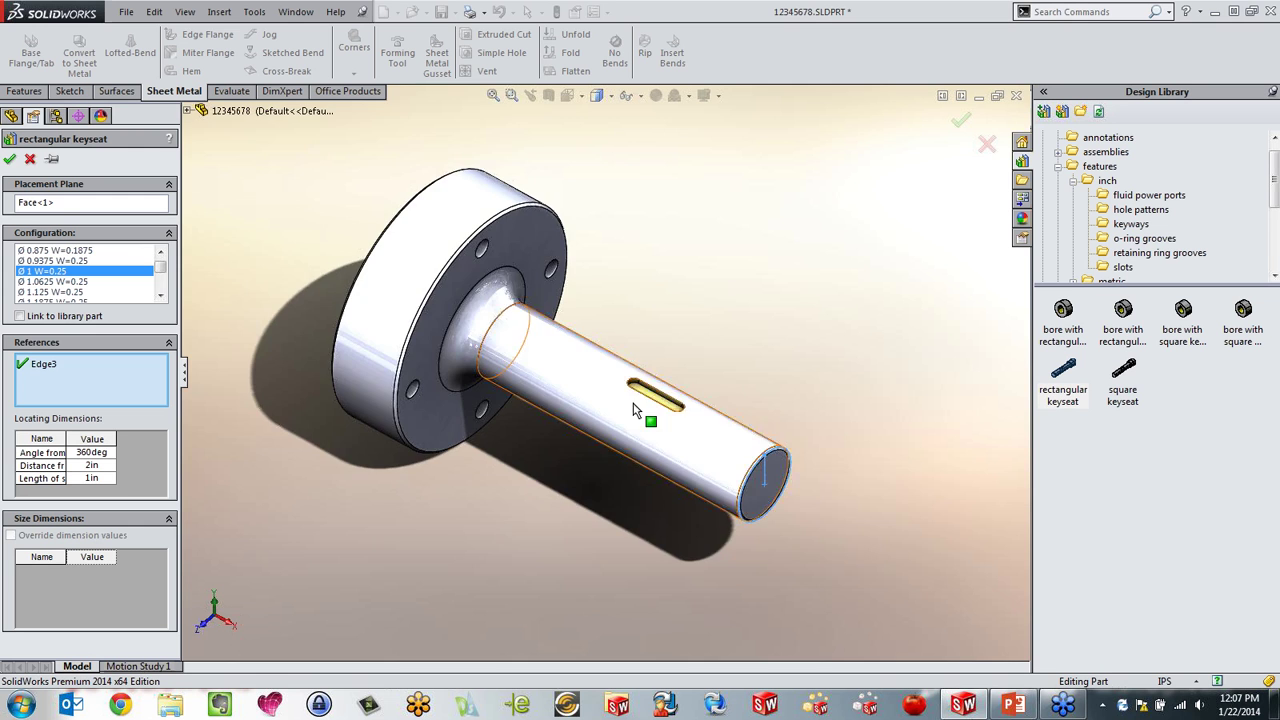
scroll(650, 390, down, 5)
scroll(652, 388, down, 4)
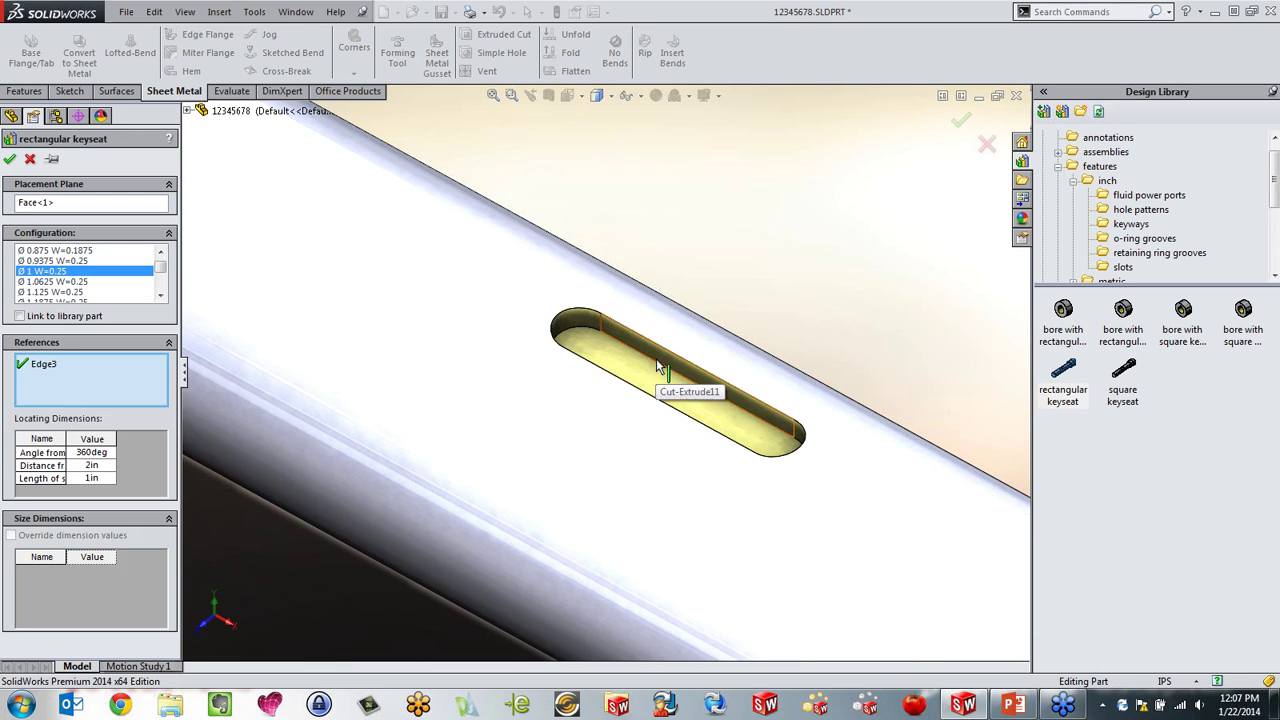
click(10, 162)
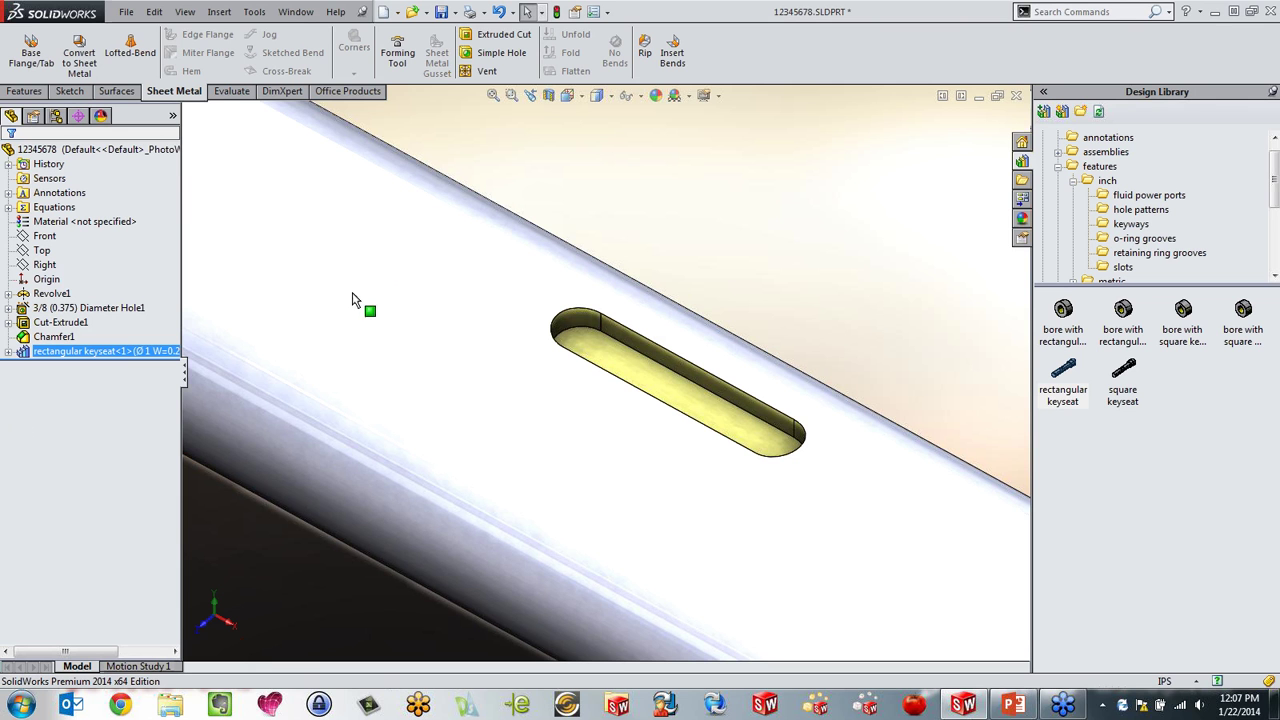
click(657, 177)
key(f)
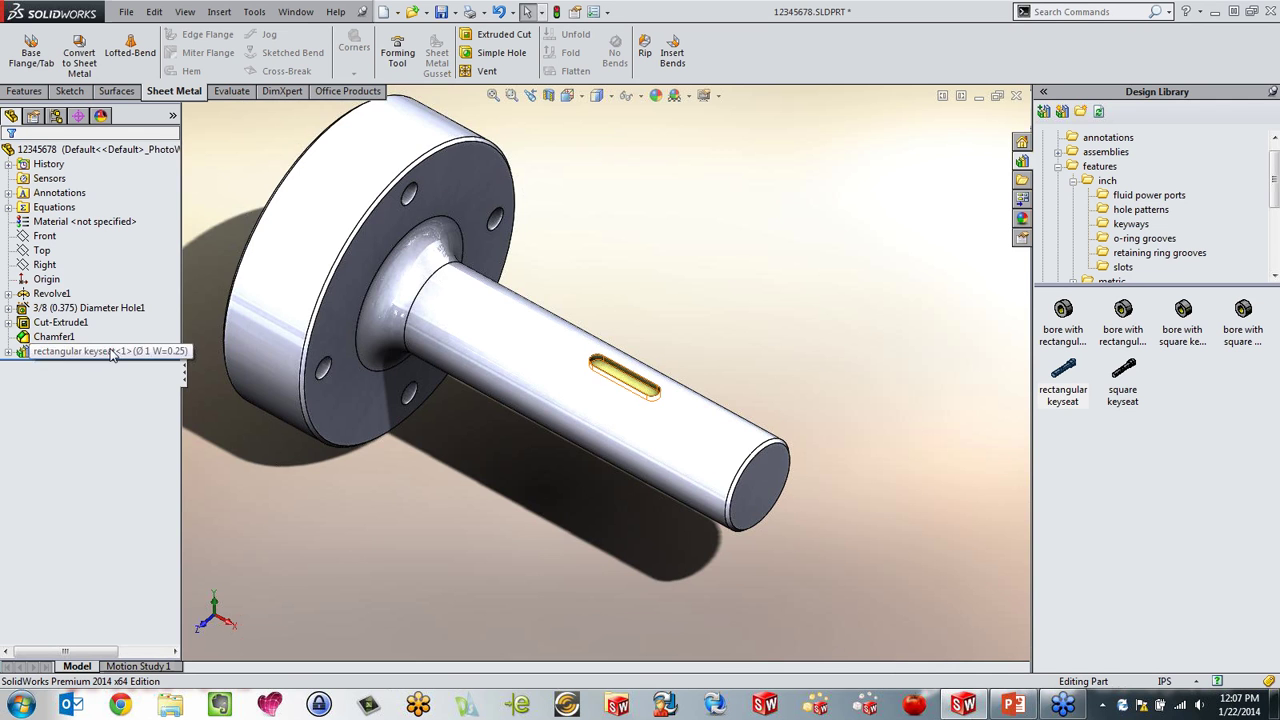
Step: Examine the keyseat cut on the shaft from several angles and distances
scroll(617, 394, down, 5)
middle_drag(694, 366, 621, 389)
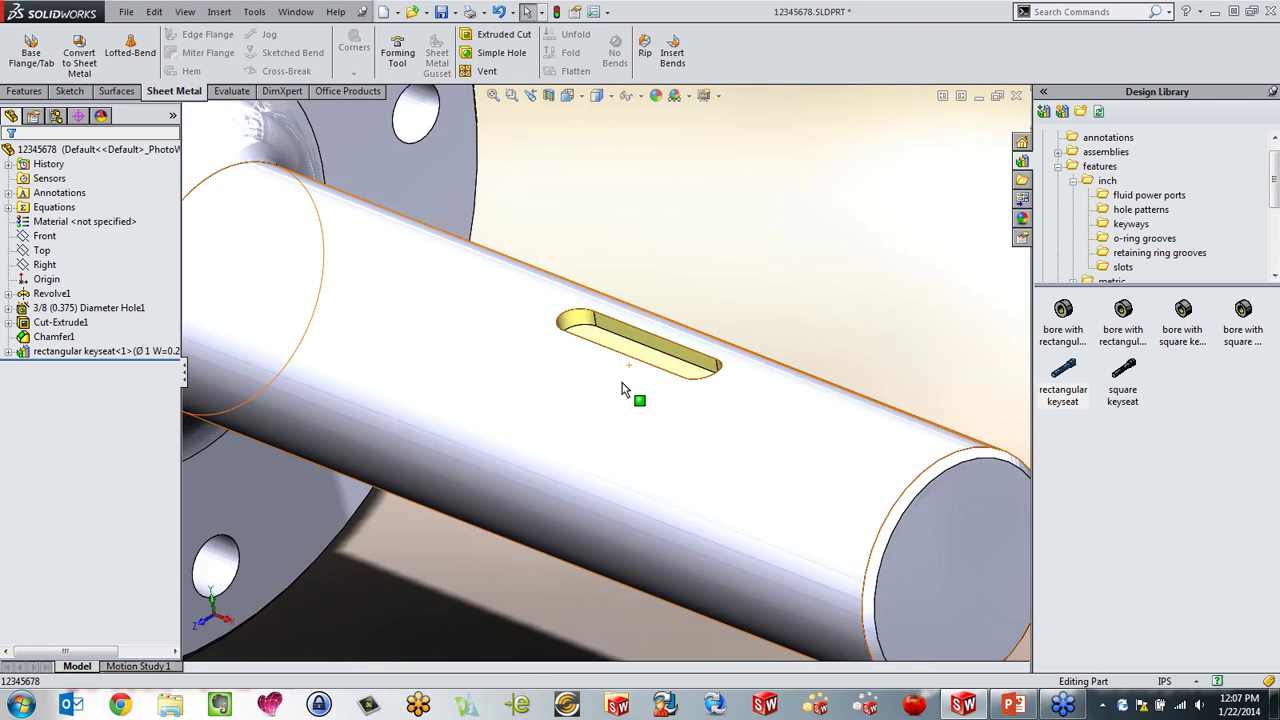
scroll(595, 398, up, 5)
scroll(587, 392, up, 2)
middle_drag(585, 390, 597, 368)
scroll(597, 368, down, 3)
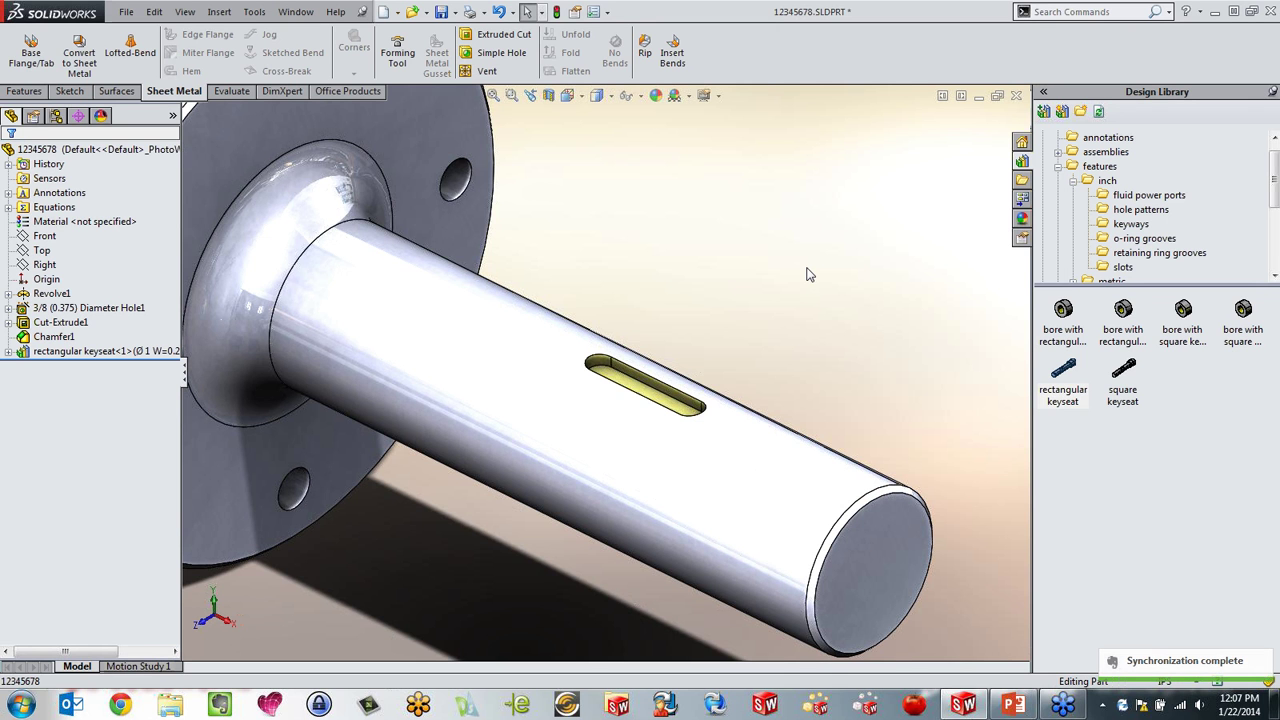
scroll(824, 264, up, 3)
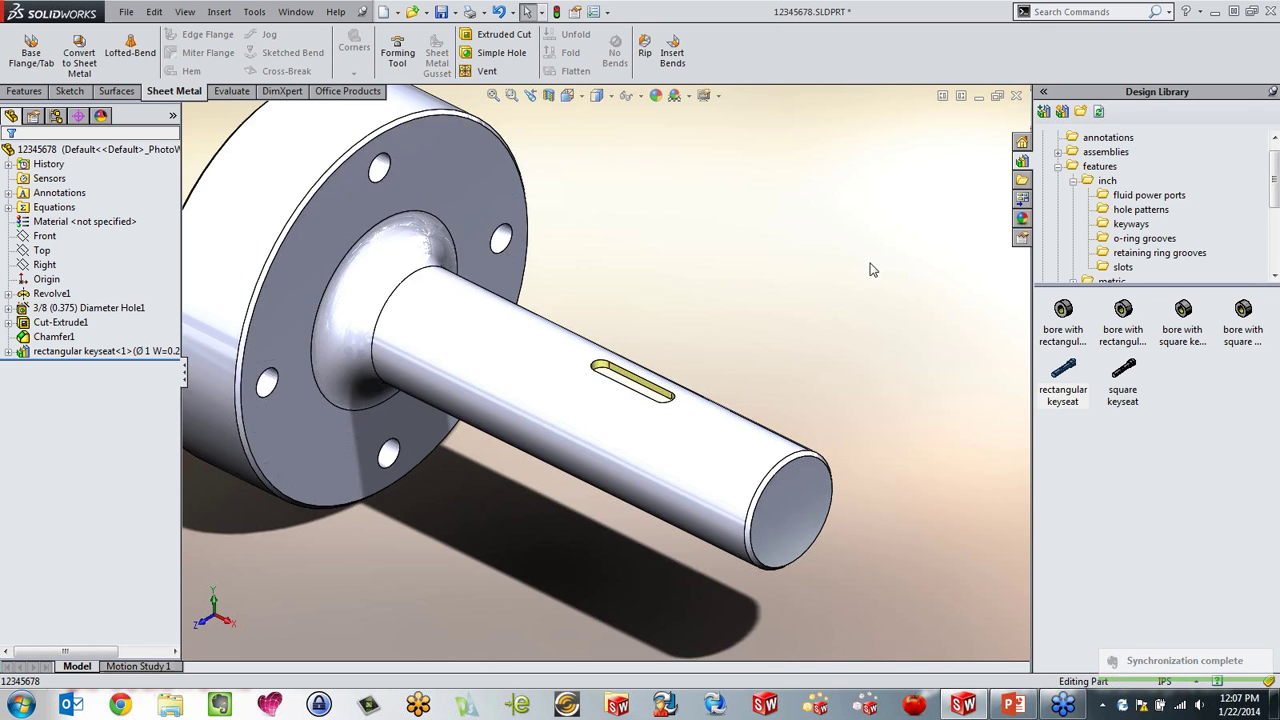
Step: Place the floating pneumatic (as 568) feature from the inch o-ring grooves onto the shaft's cylindrical face near its free end
click(1145, 238)
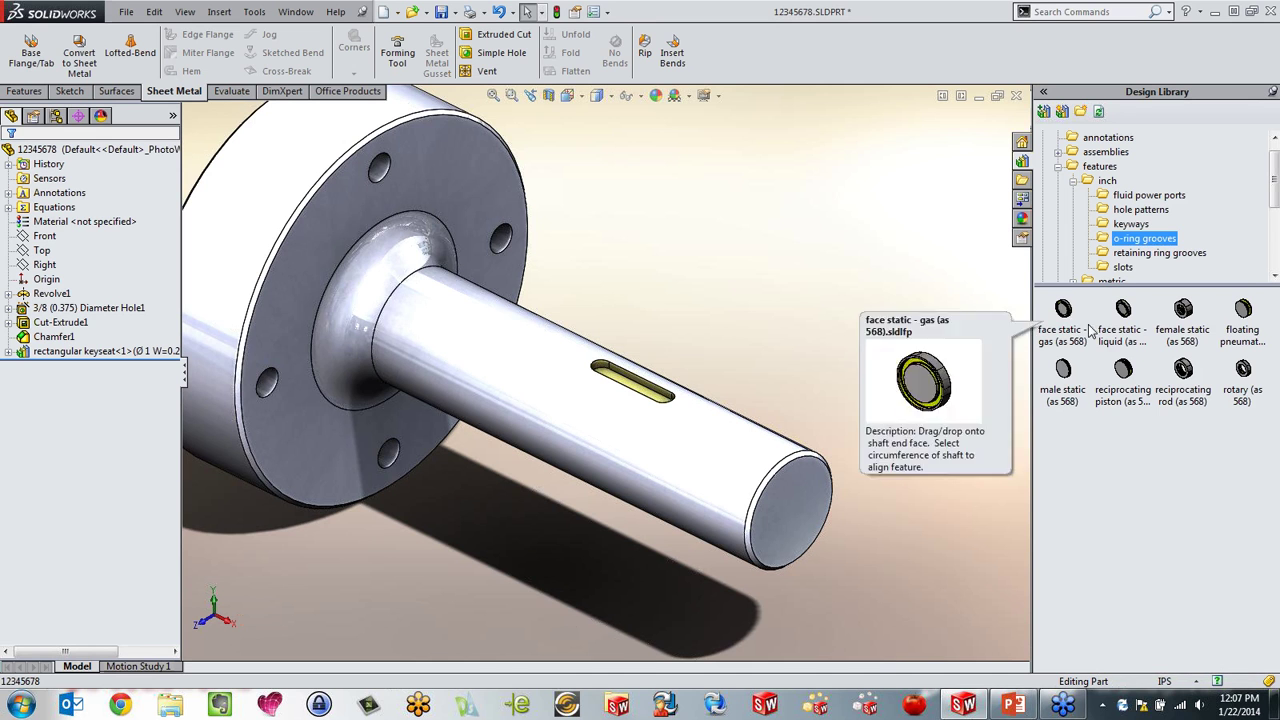
click(1243, 326)
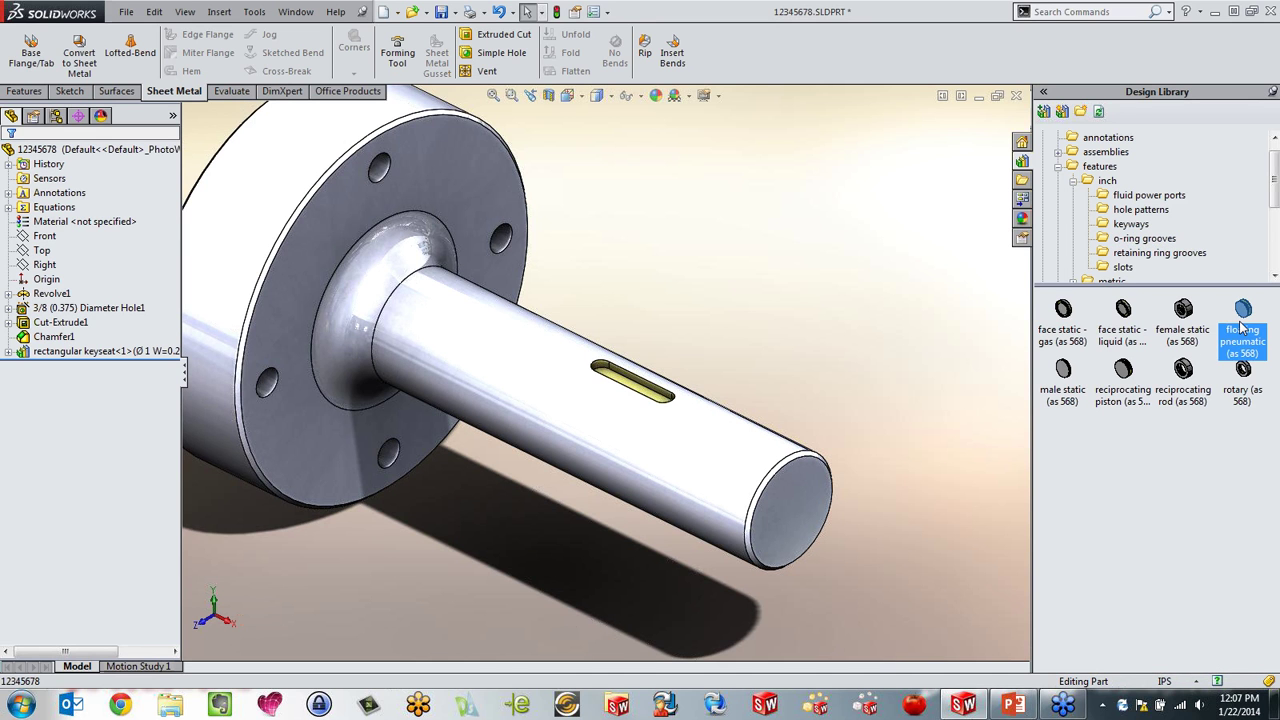
drag(1243, 326, 766, 458)
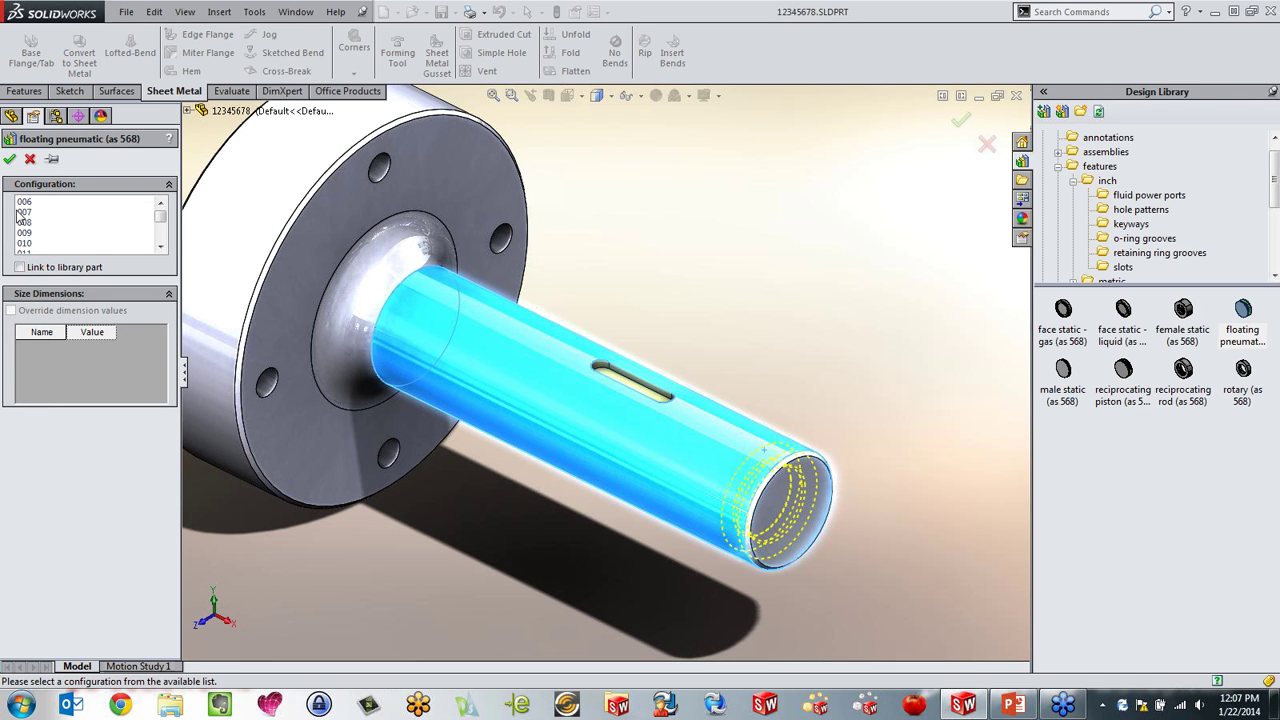
Step: Choose configuration 322 for the floating pneumatic O-ring groove
click(160, 247)
click(160, 247)
click(160, 247)
click(160, 247)
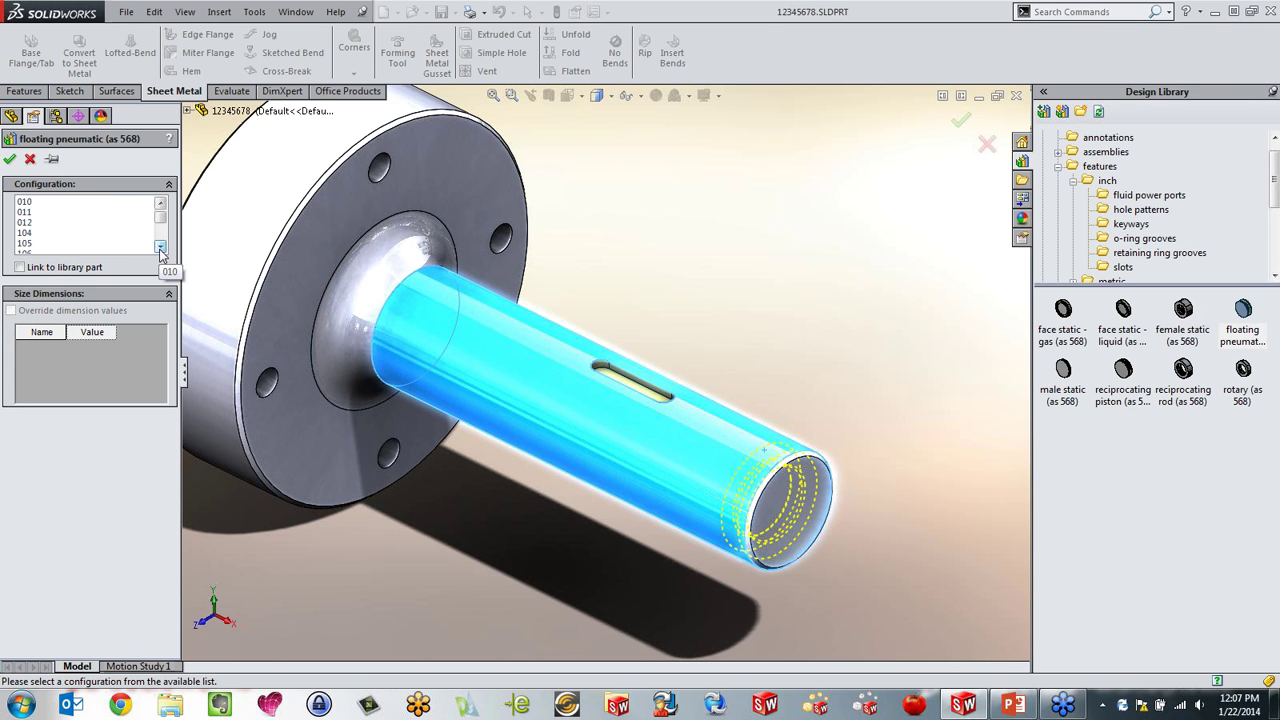
click(160, 247)
click(160, 247)
click(160, 247)
click(160, 247)
click(160, 247)
click(160, 247)
click(160, 247)
click(160, 247)
click(160, 247)
click(160, 247)
click(160, 247)
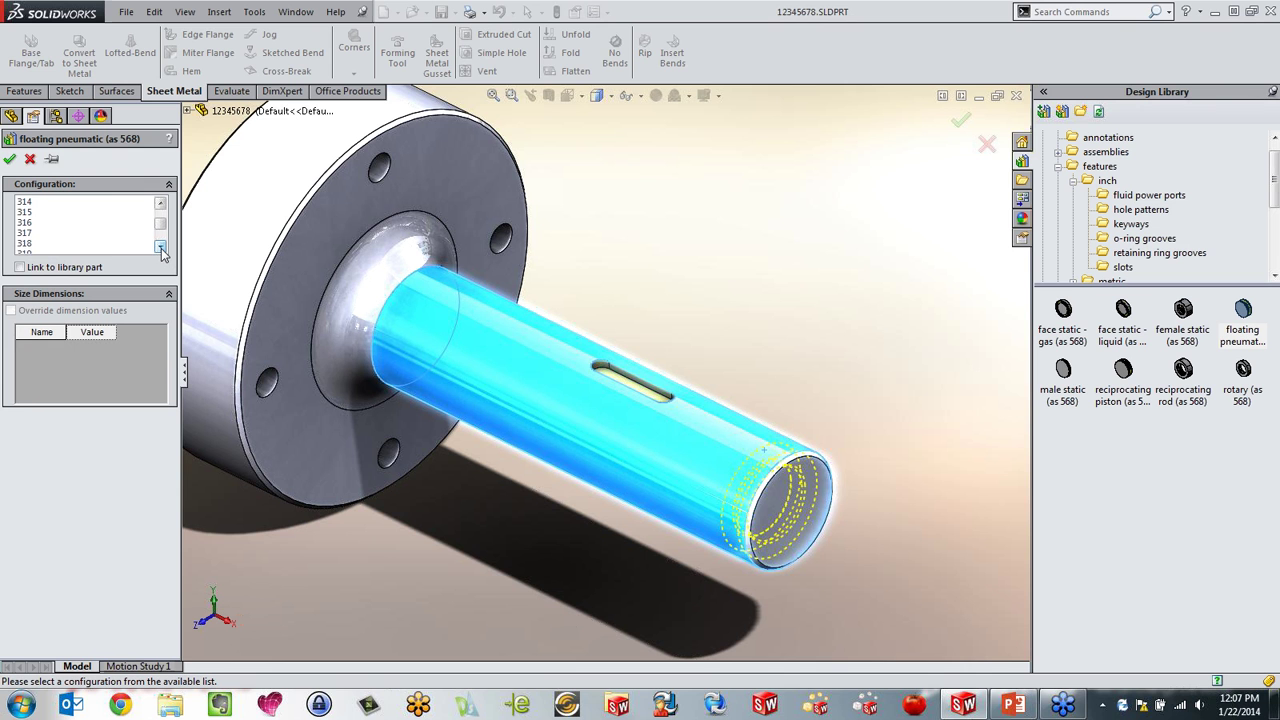
click(160, 247)
click(160, 247)
click(160, 247)
click(24, 253)
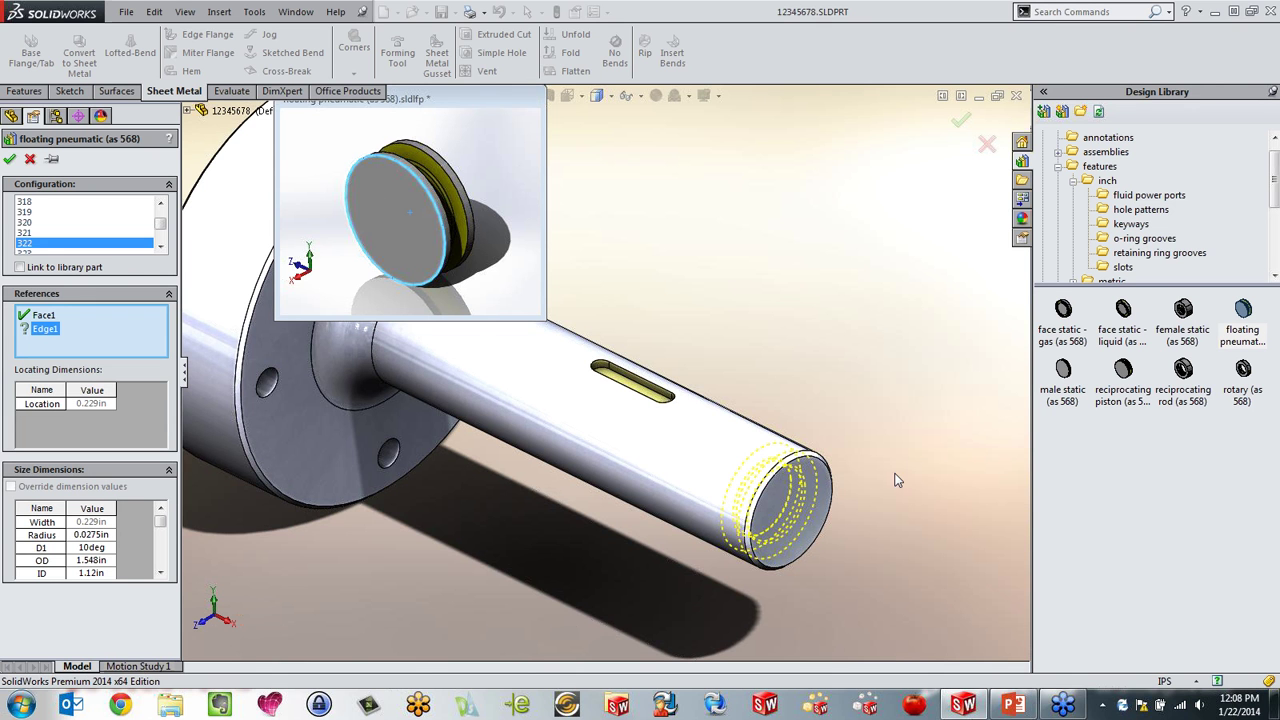
Step: Reference the O-ring groove to the shaft's circular end edge and set its location to 0.5 in
click(790, 465)
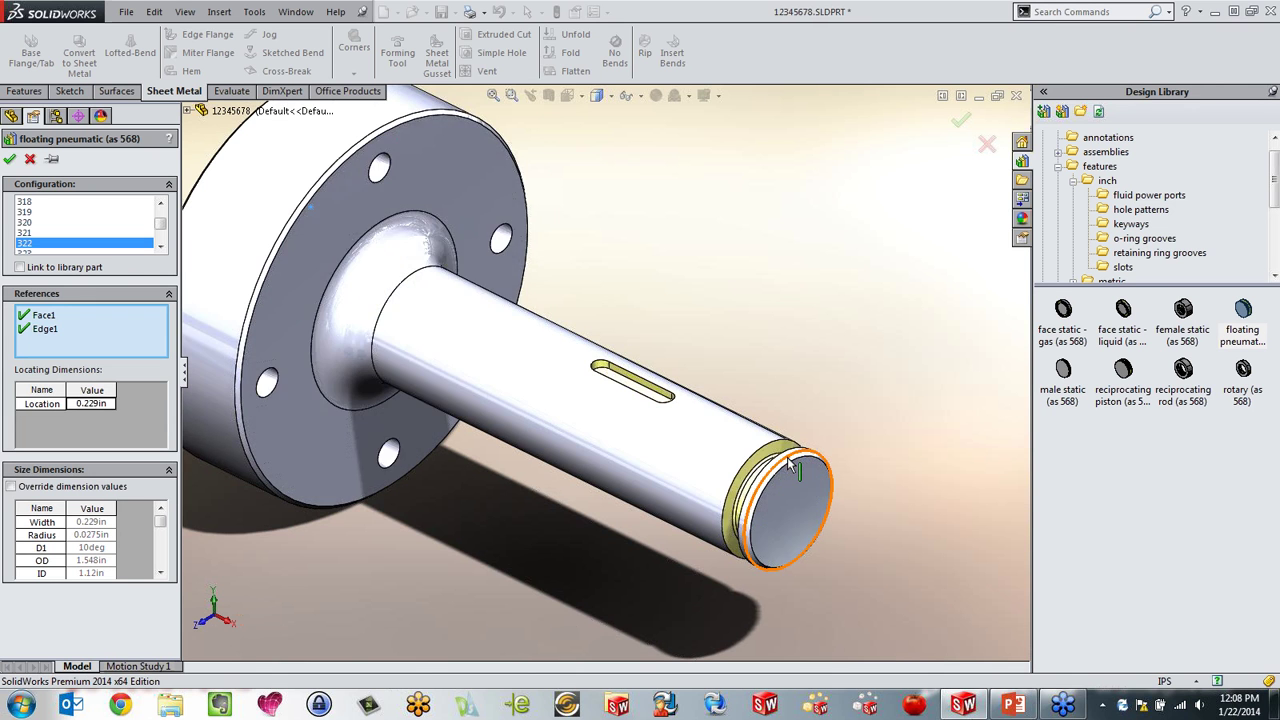
middle_drag(820, 543, 575, 487)
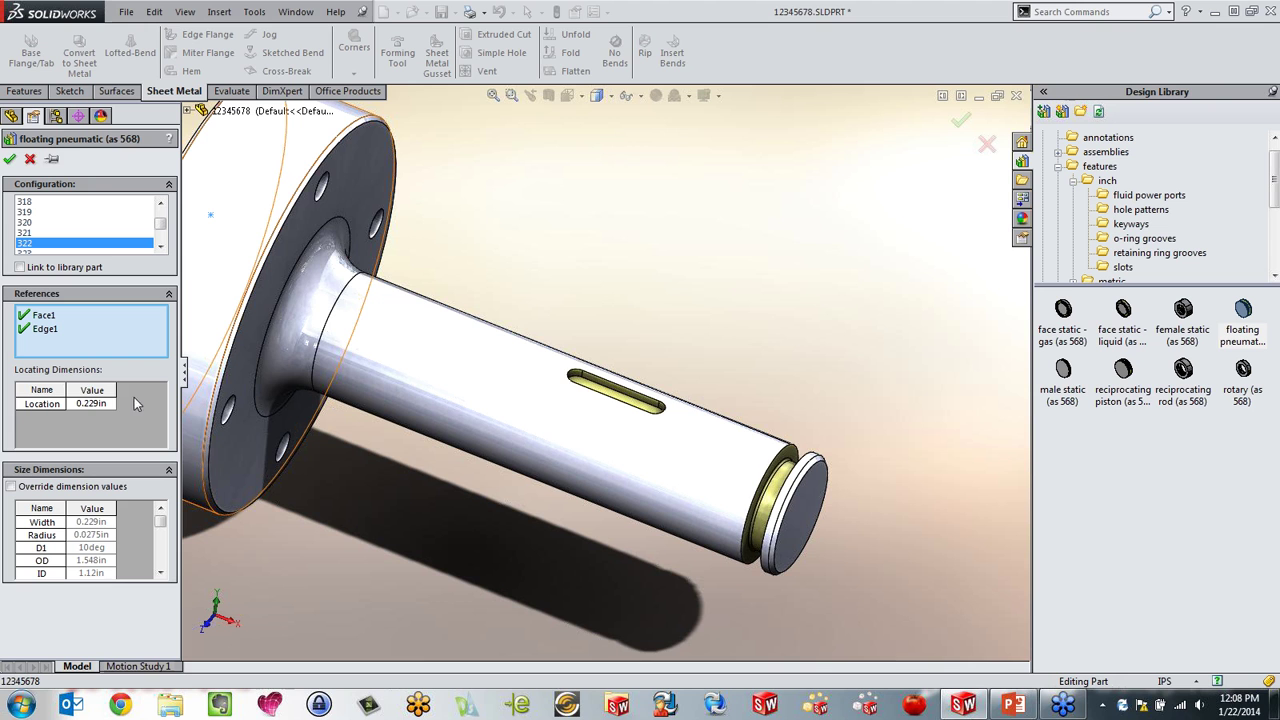
click(91, 405)
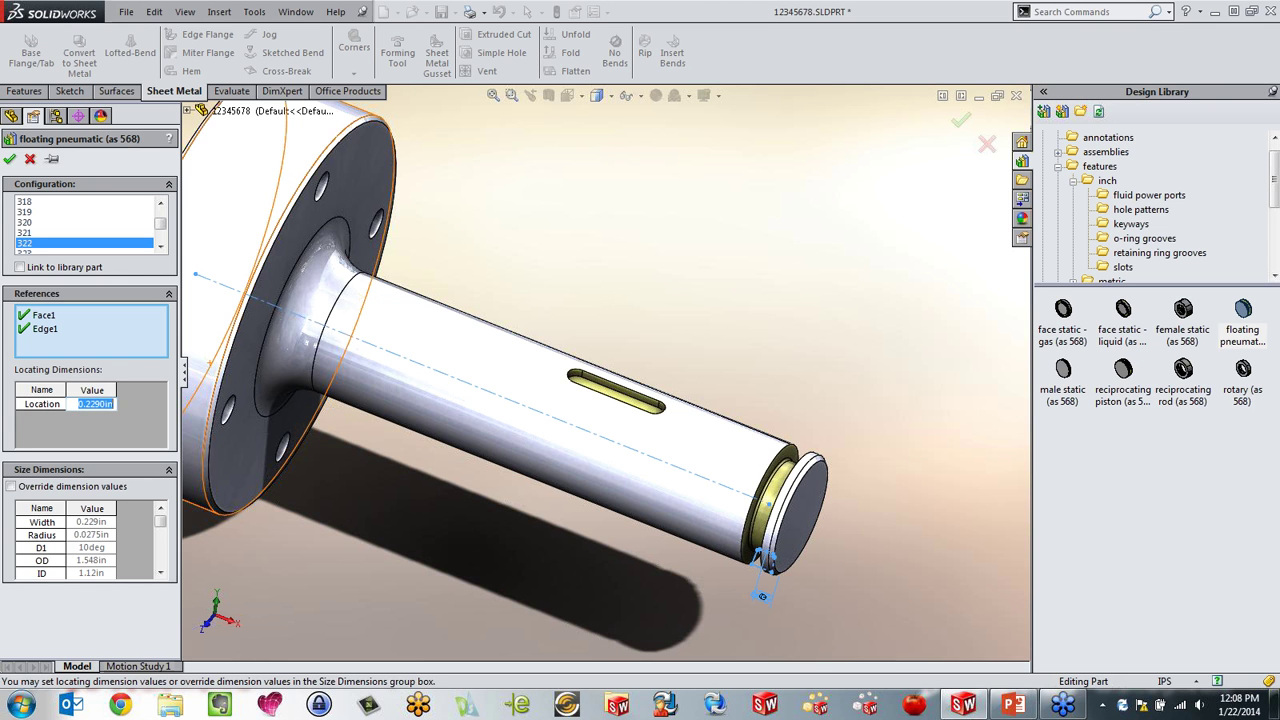
key(BackSpace)
text(.5)
key(Return)
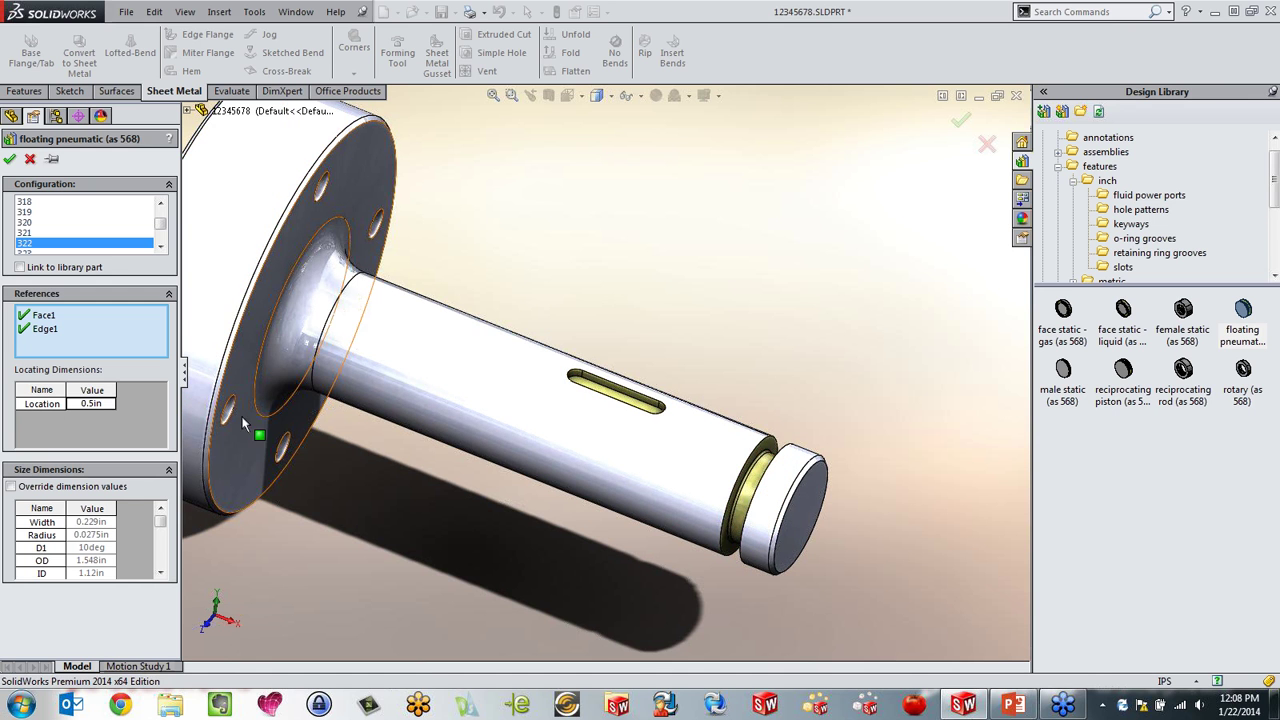
Step: Set the O-ring groove's location to 0.75 in from the shaft end and finish inserting it
click(98, 405)
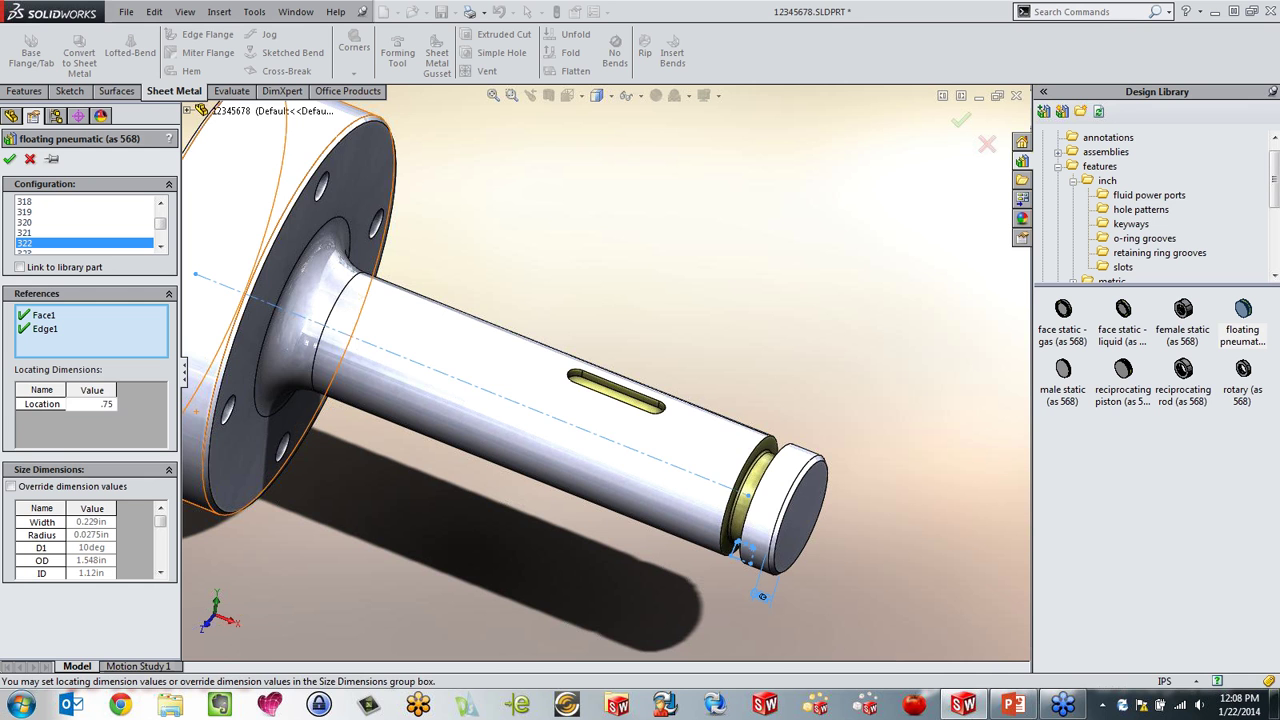
text(.75)
key(Return)
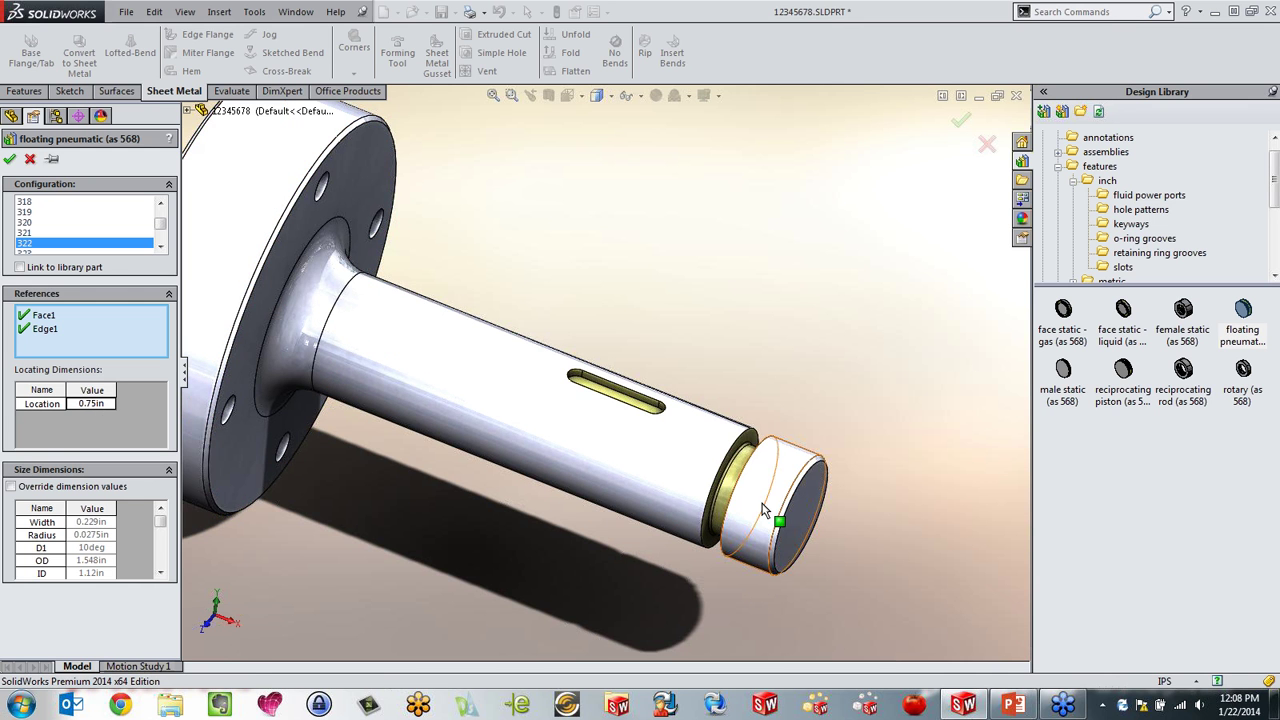
click(9, 161)
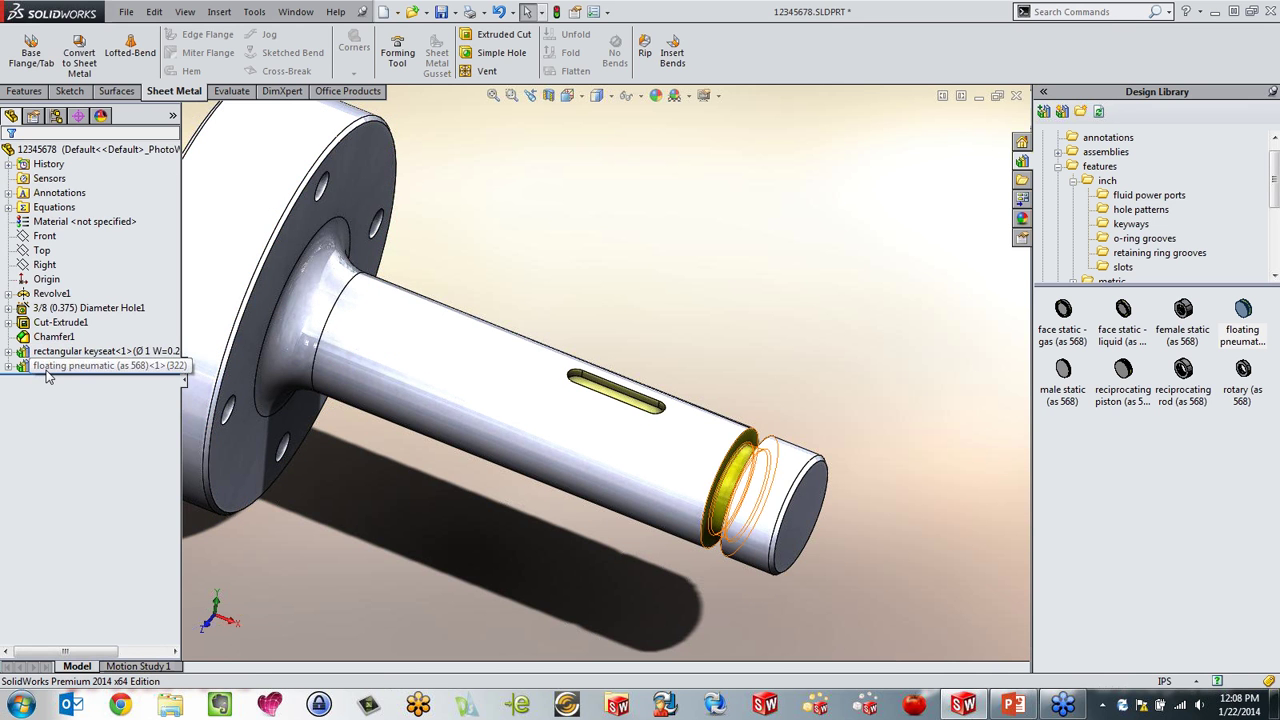
Step: Place the face static - gas (as 568) groove on the flange's flat back face, between the centre hole and the bolt holes
middle_drag(675, 358, 666, 432)
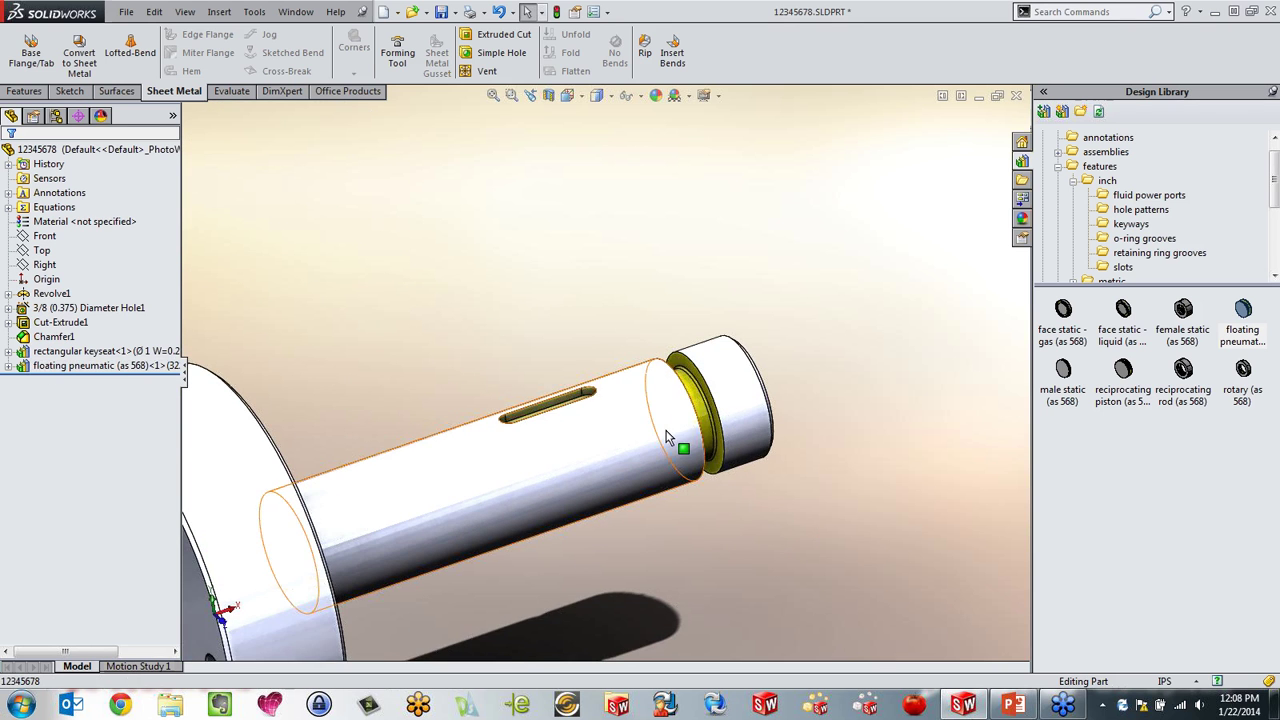
scroll(678, 420, up, 1)
scroll(672, 418, down, 5)
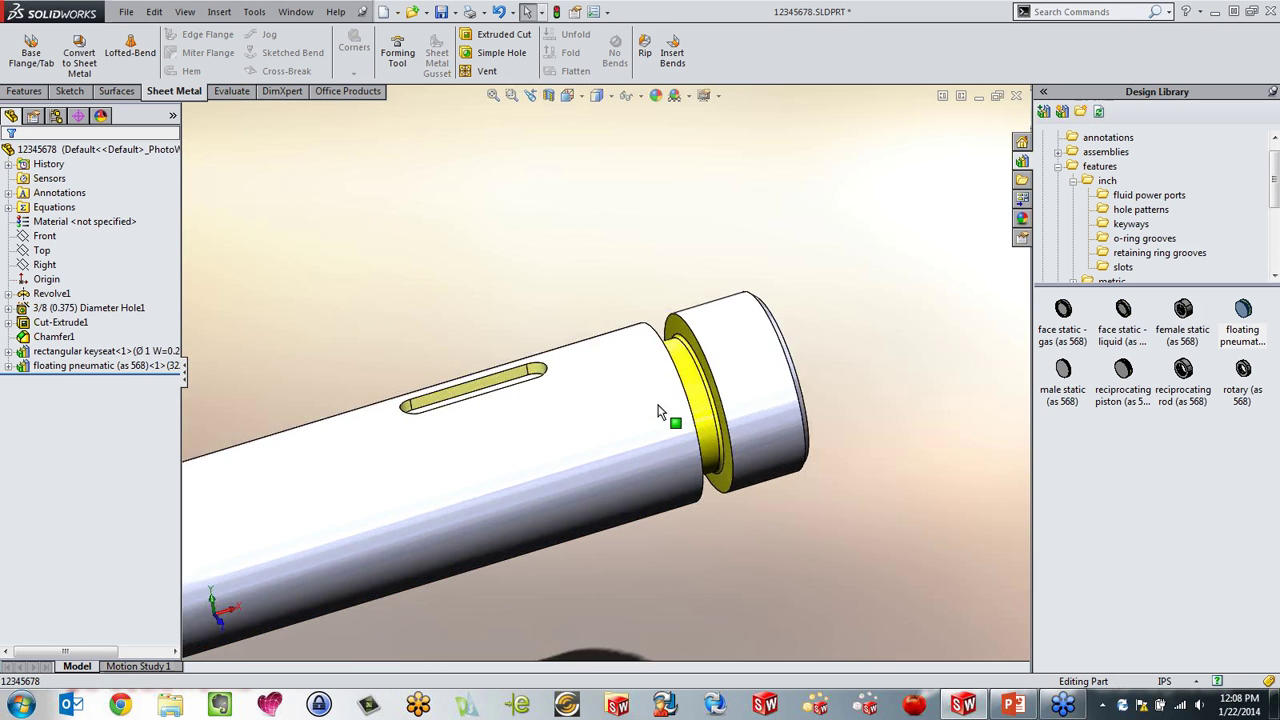
scroll(662, 412, up, 5)
middle_drag(462, 538, 552, 558)
scroll(354, 501, down, 2)
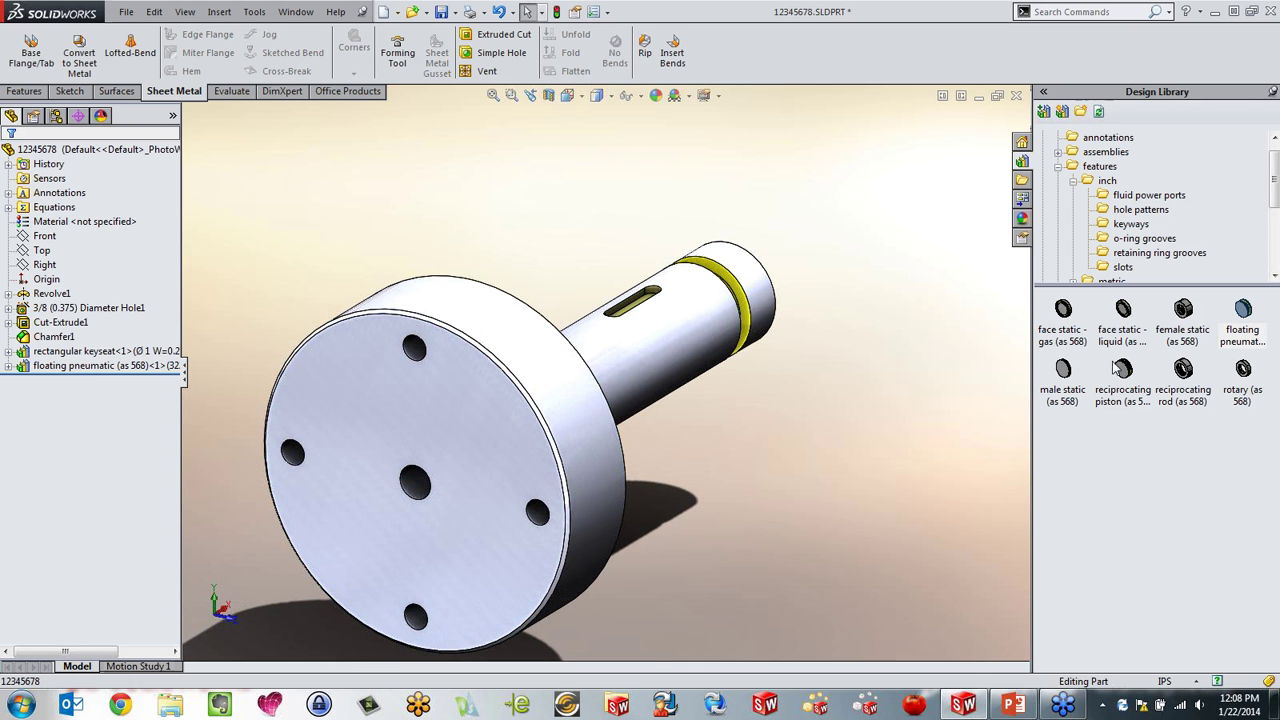
click(1066, 336)
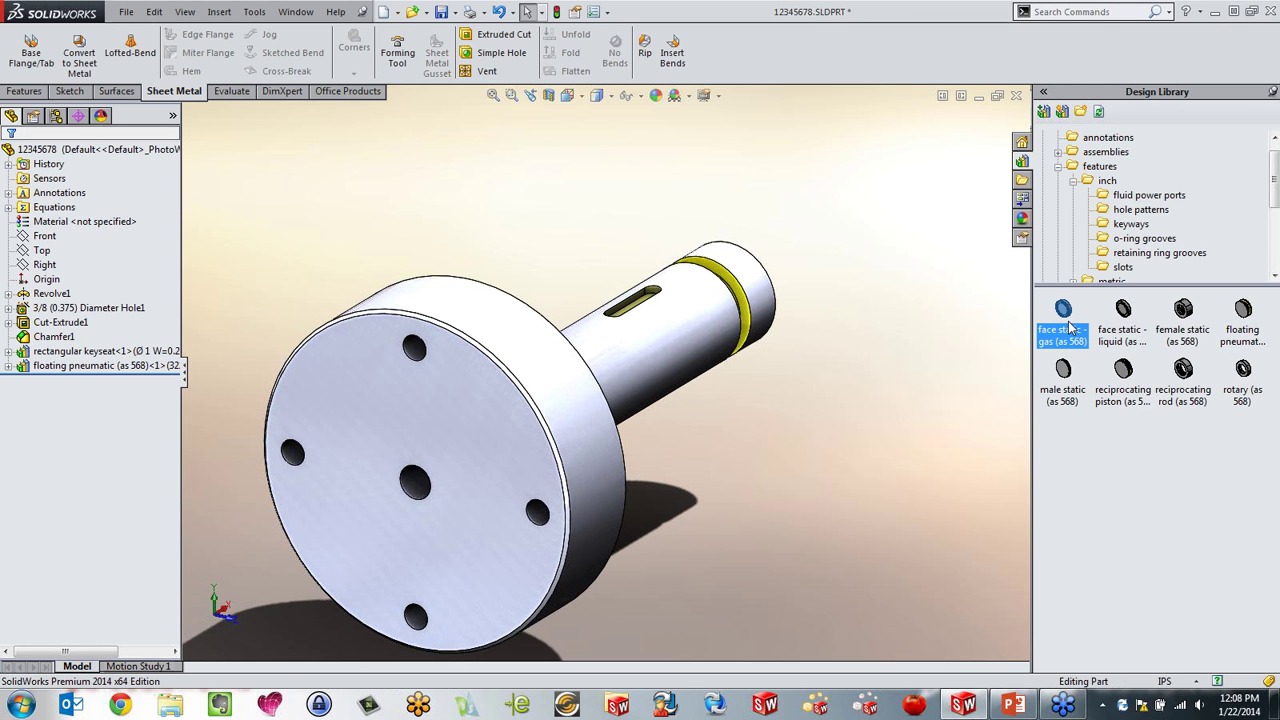
drag(1066, 331, 478, 456)
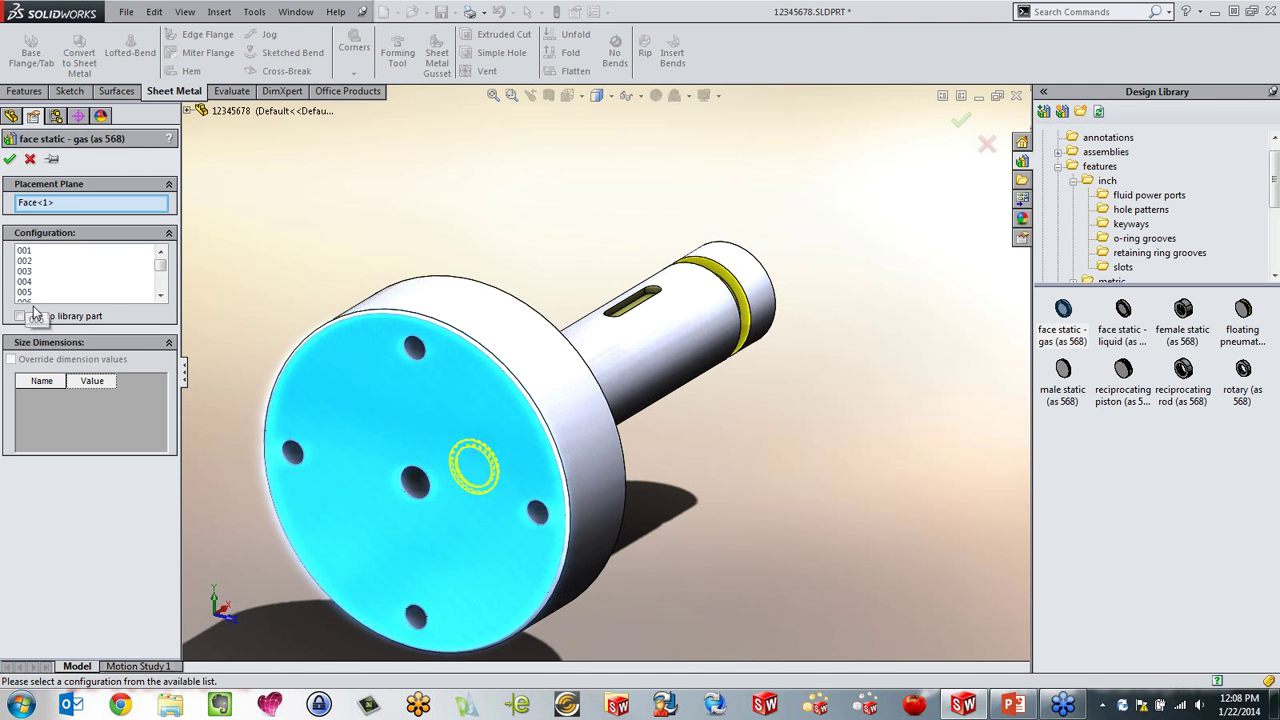
Step: Choose configuration 120 for the face static - gas groove and reference it to the flange's outer circular edge
click(160, 296)
click(164, 296)
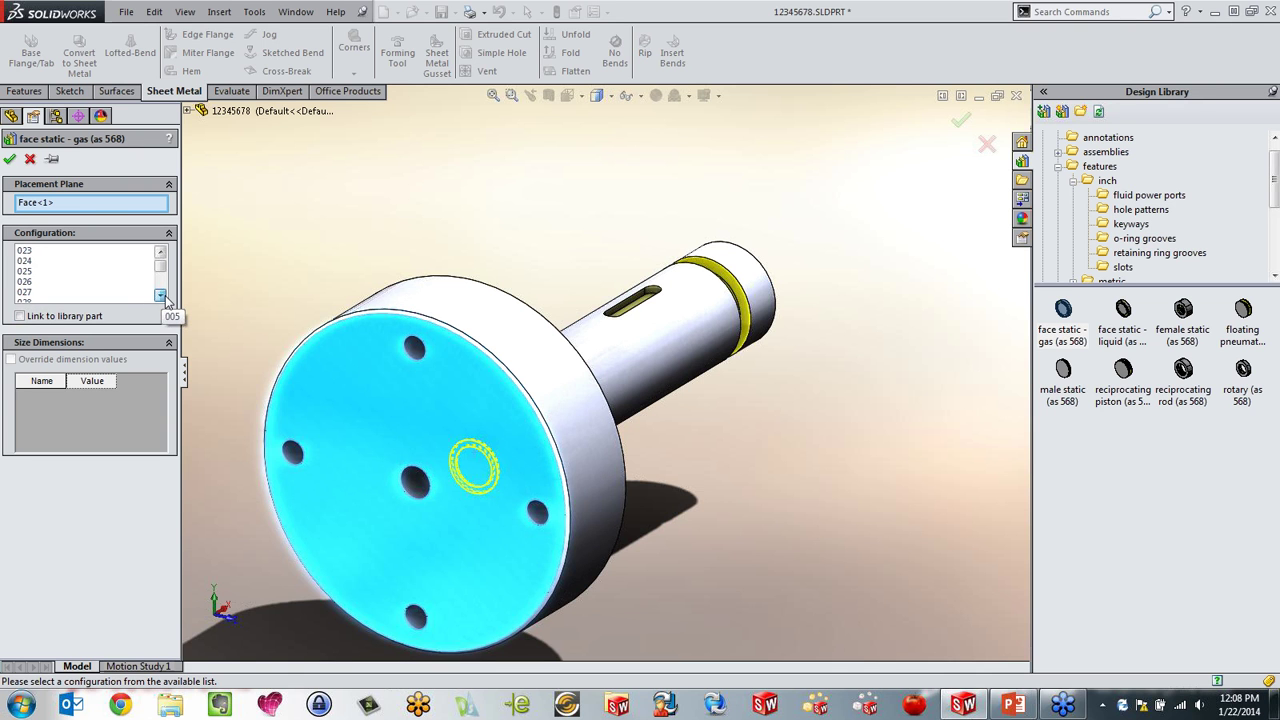
drag(165, 295, 167, 298)
click(32, 295)
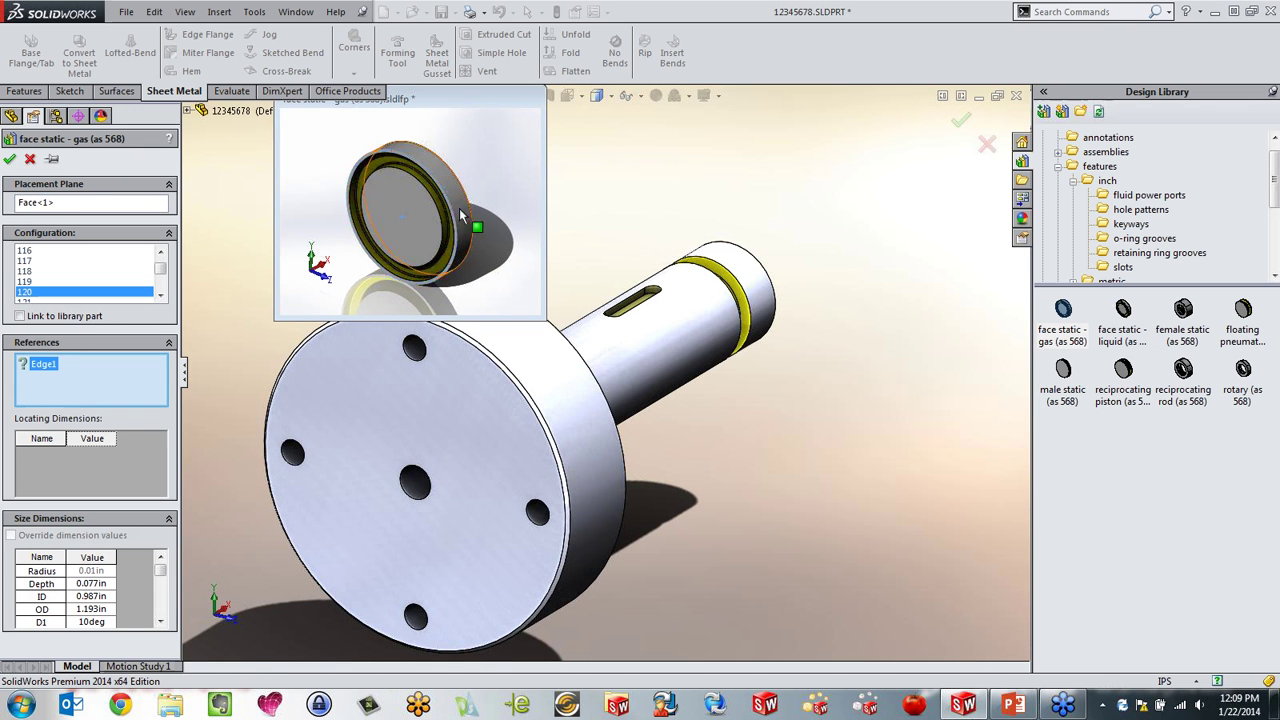
click(548, 444)
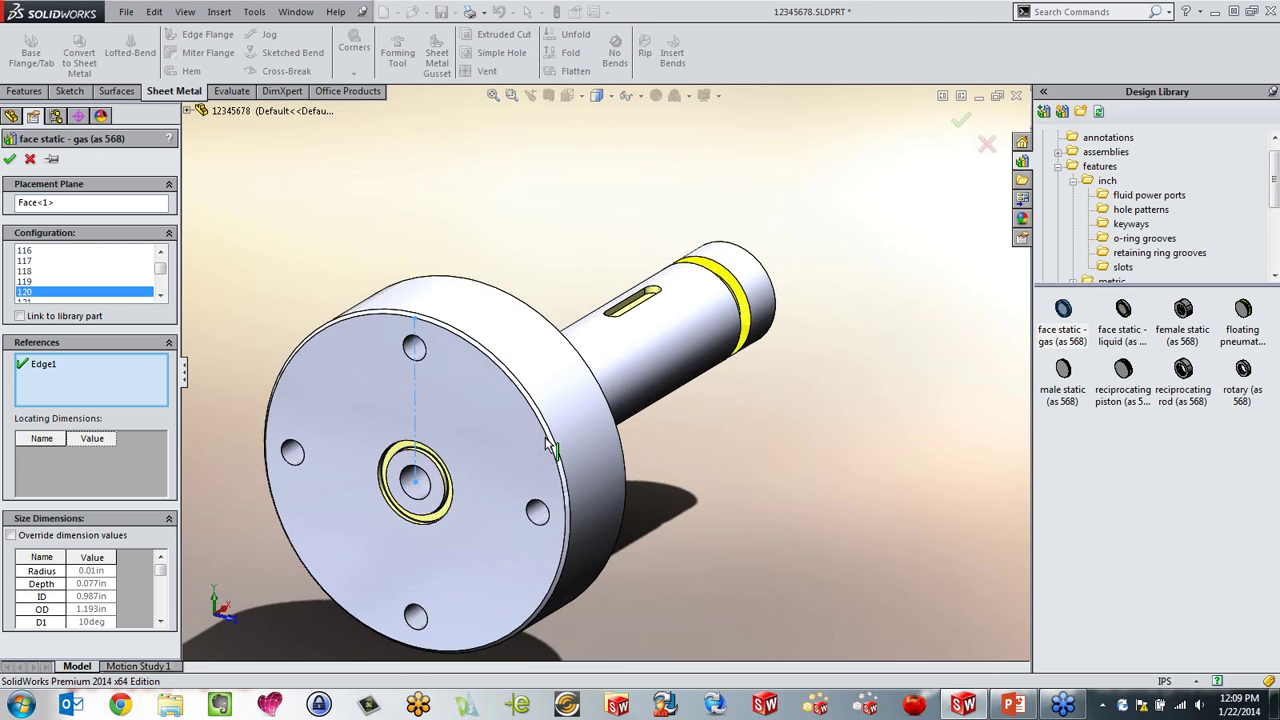
Step: Override the face groove's size dimensions, set its radius to 0.025 in and finish inserting it
scroll(400, 495, down, 4)
scroll(418, 474, down, 2)
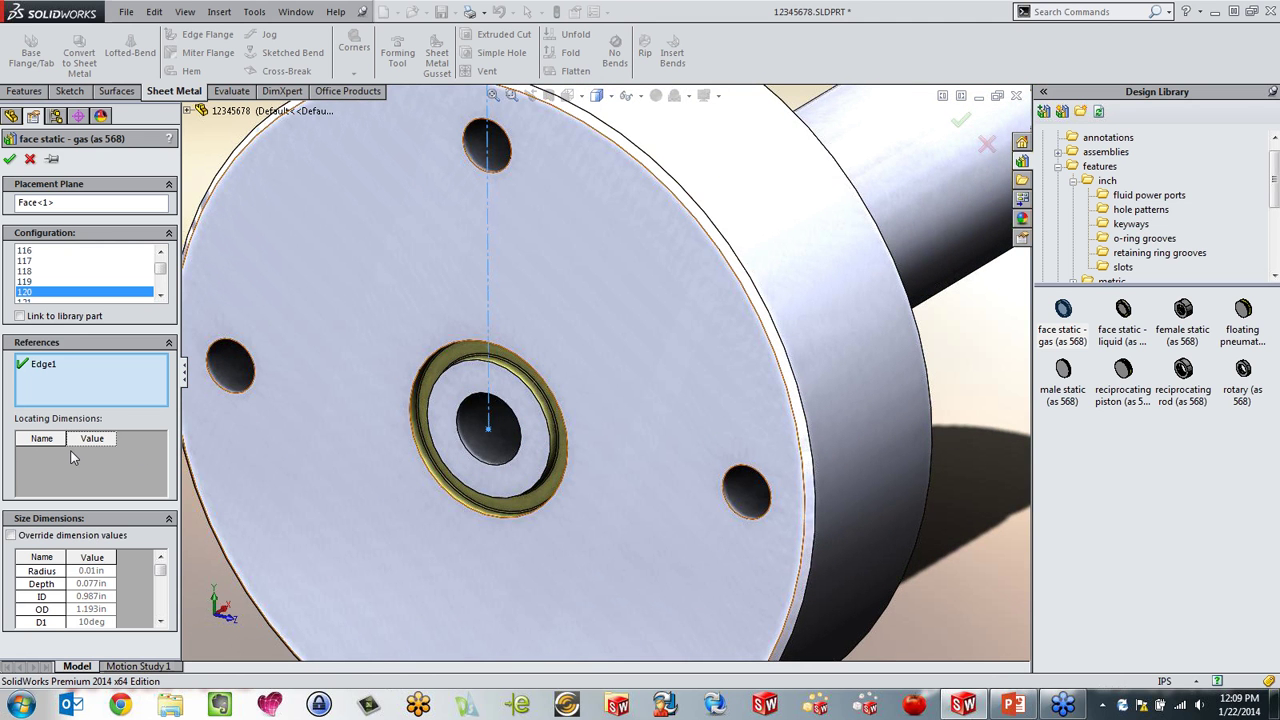
click(11, 536)
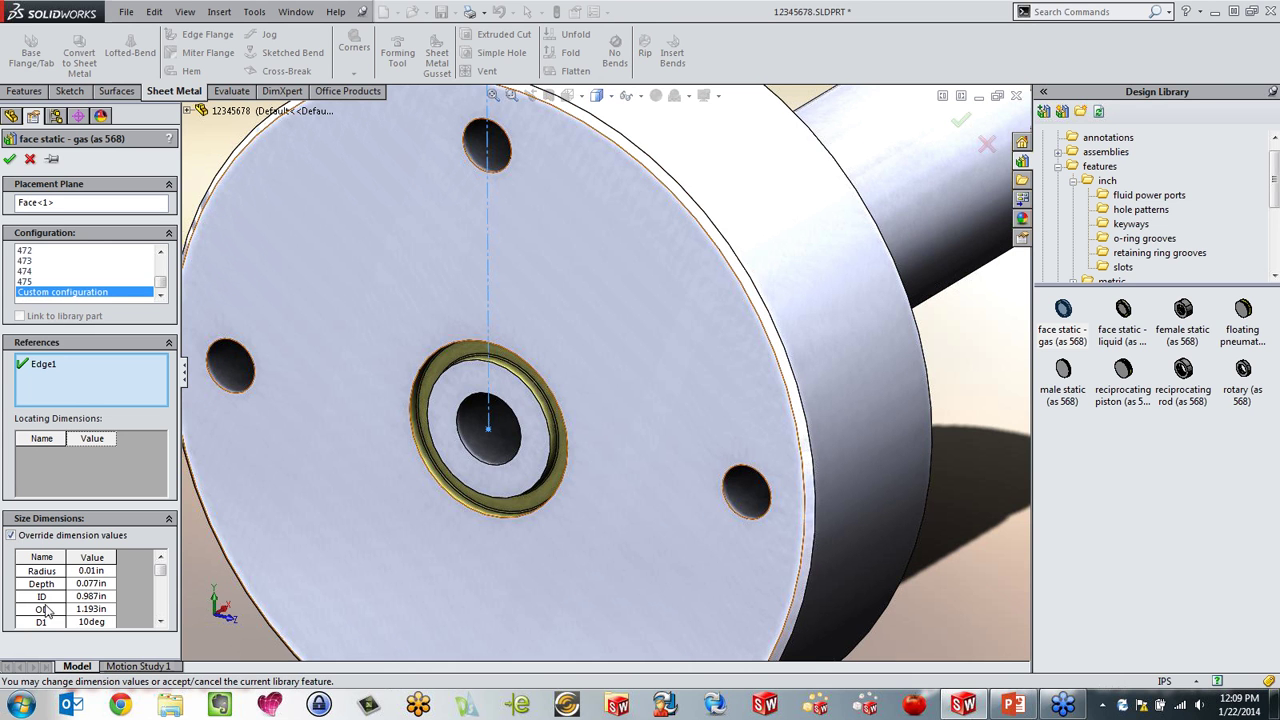
scroll(447, 446, down, 5)
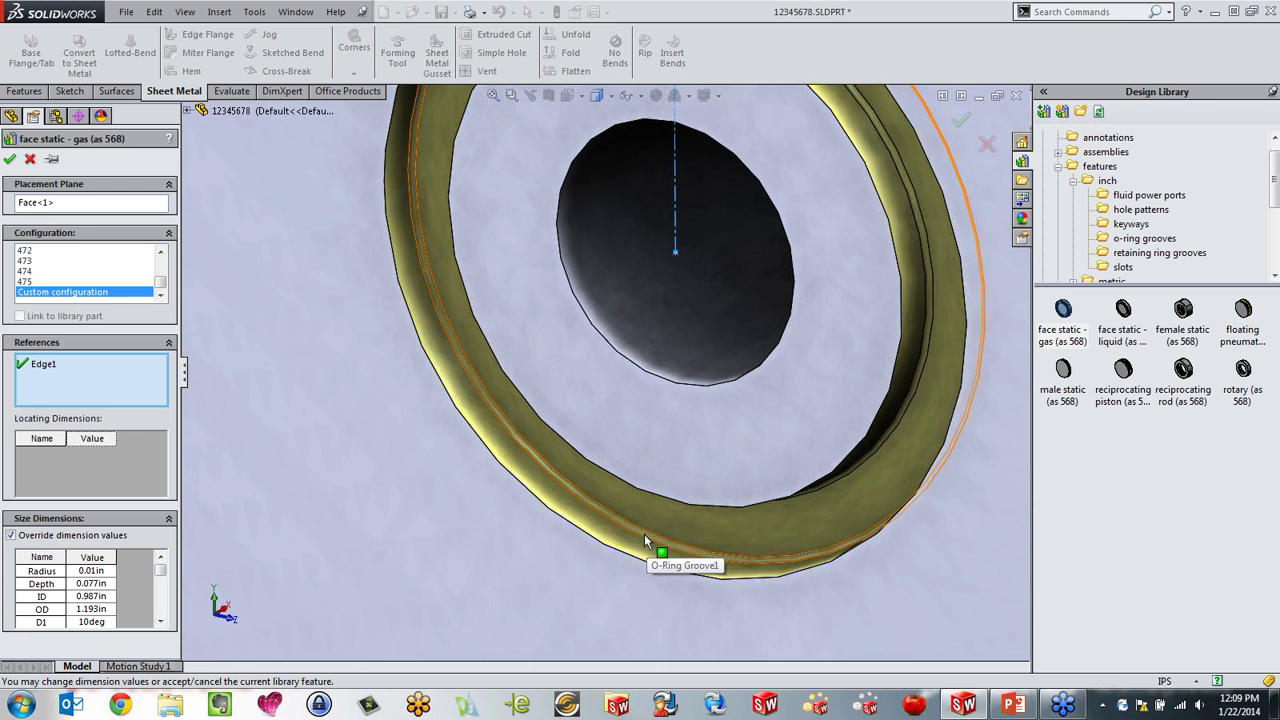
scroll(646, 529, up, 3)
click(88, 571)
key(BackSpace)
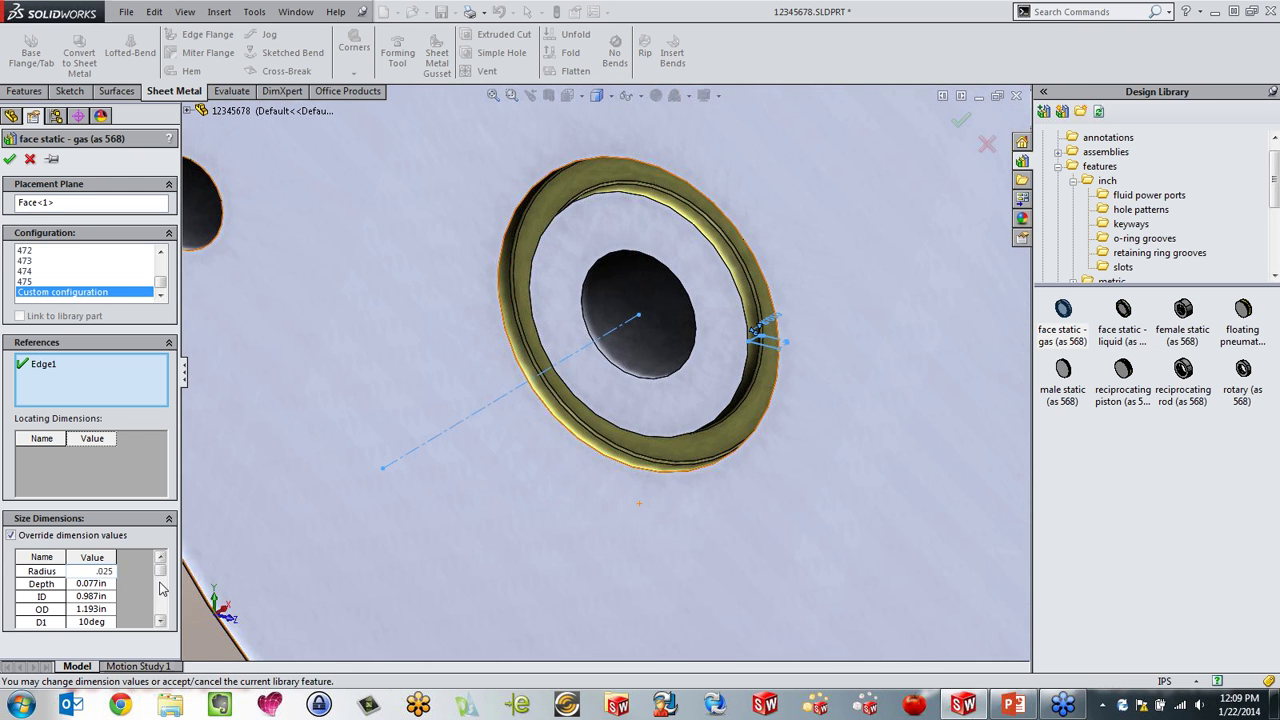
text(.025)
click(88, 609)
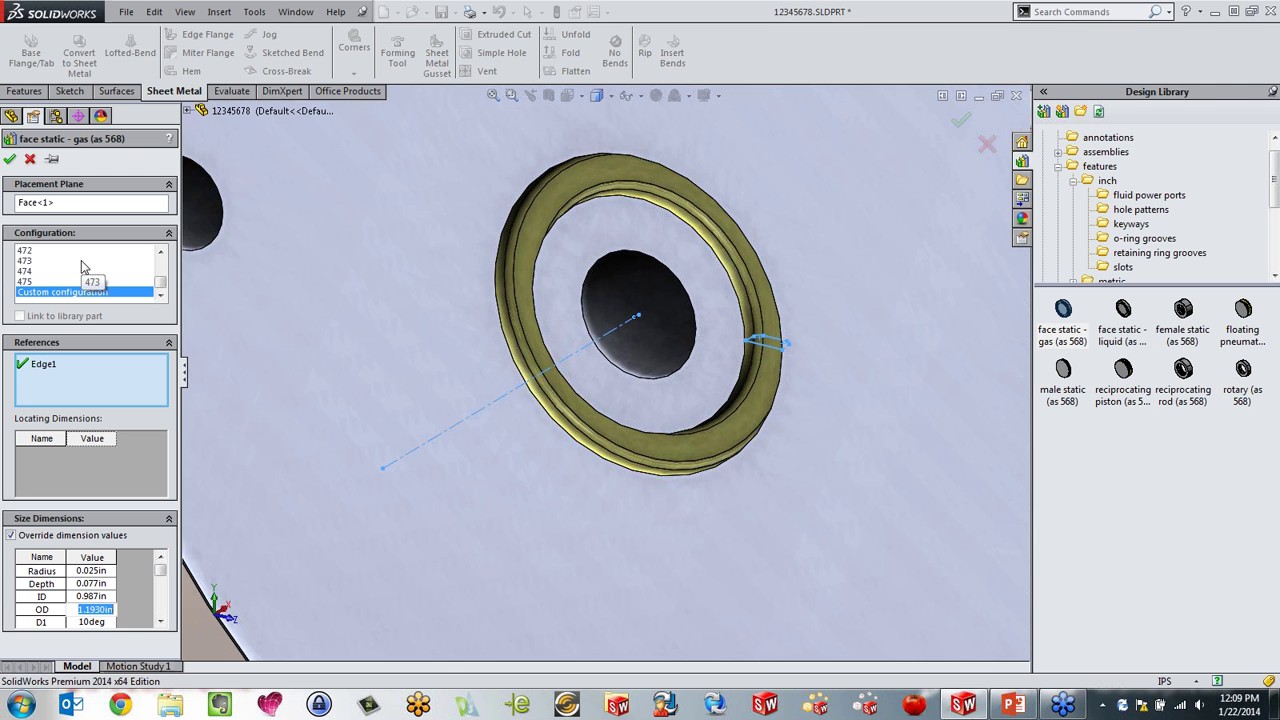
click(10, 160)
Step: Examine the keyseat and both O-ring grooves from the shaft end and from the flange's back face
key(f)
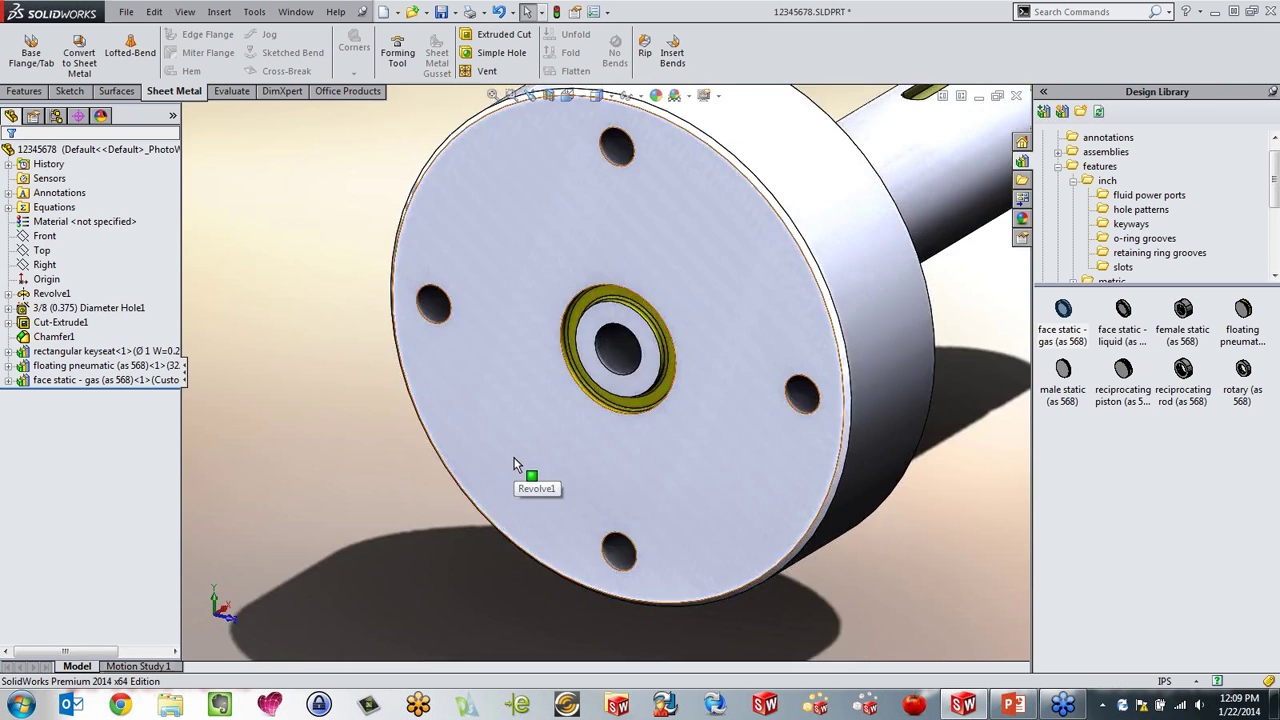
key(ctrl+7)
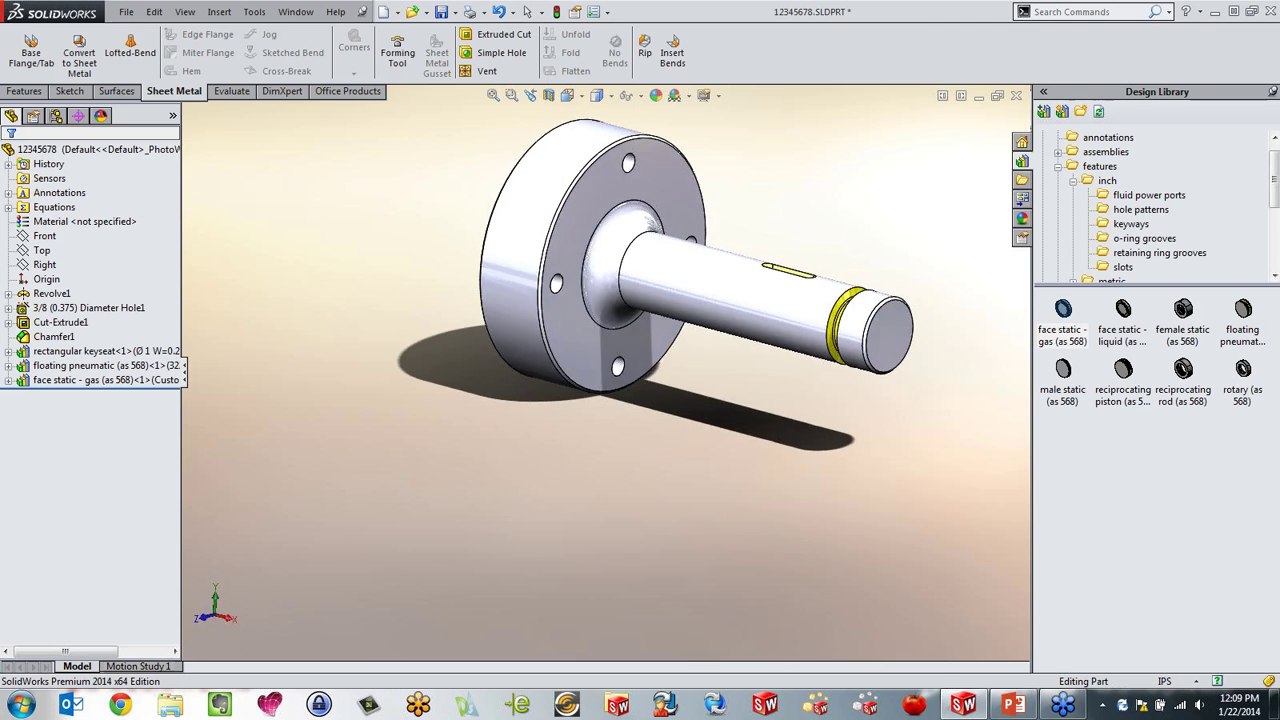
scroll(812, 258, down, 5)
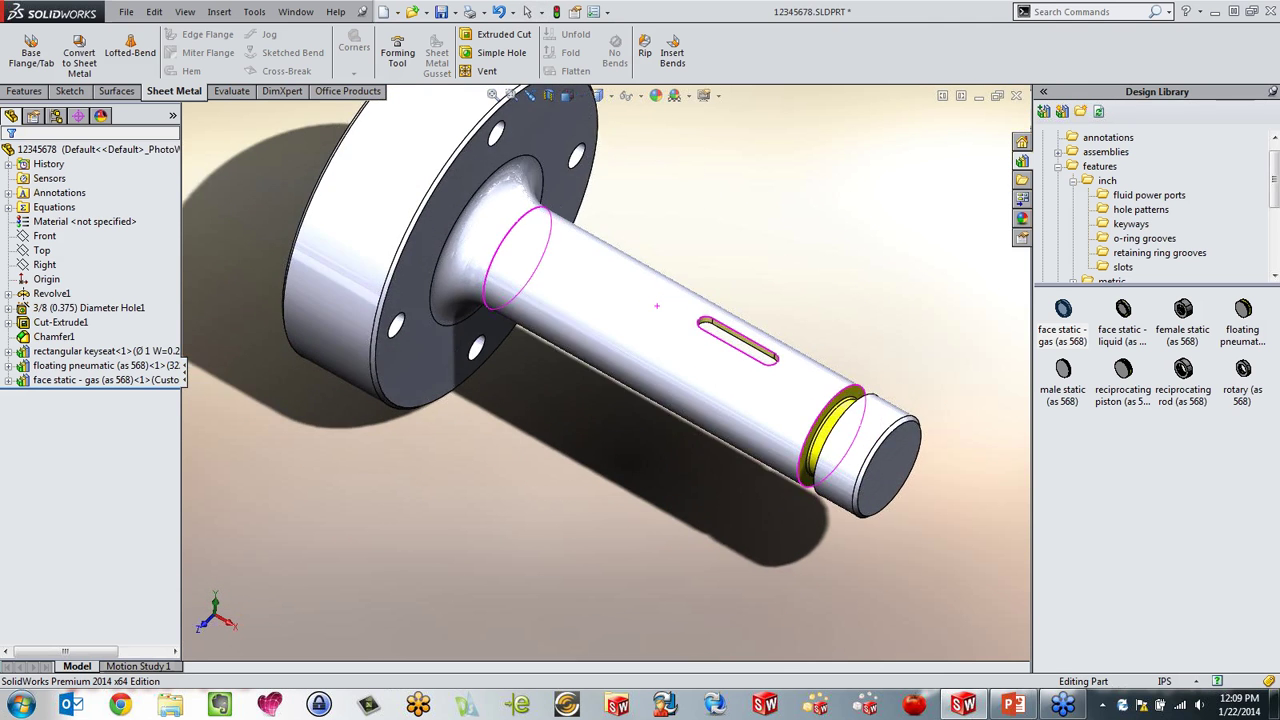
scroll(812, 258, up, 3)
scroll(700, 172, down, 2)
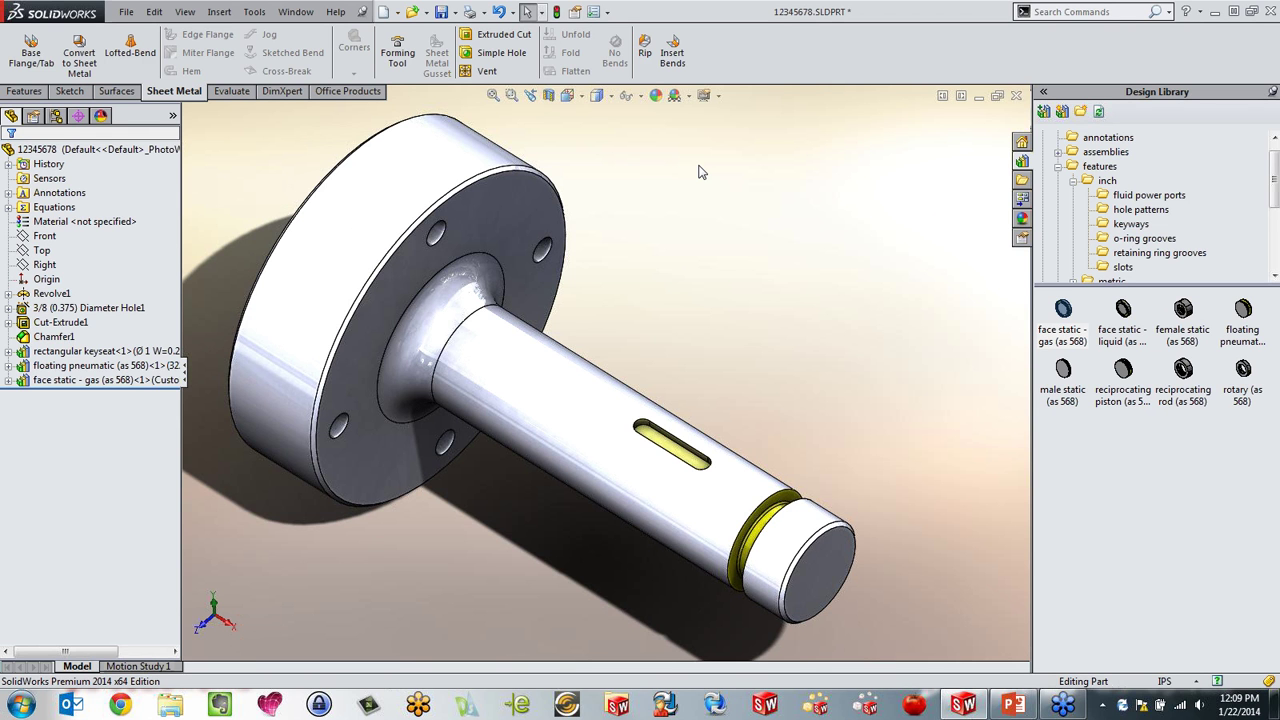
middle_drag(540, 436, 500, 408)
scroll(486, 420, up, 2)
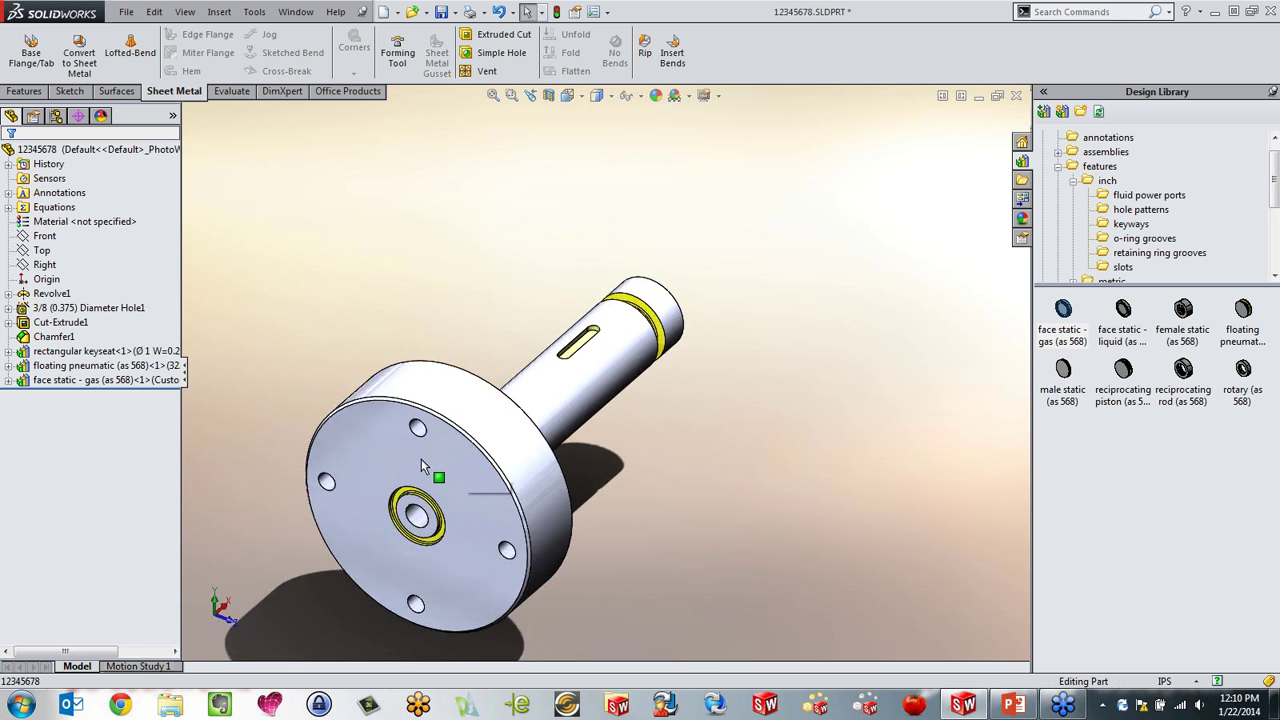
scroll(479, 450, down, 2)
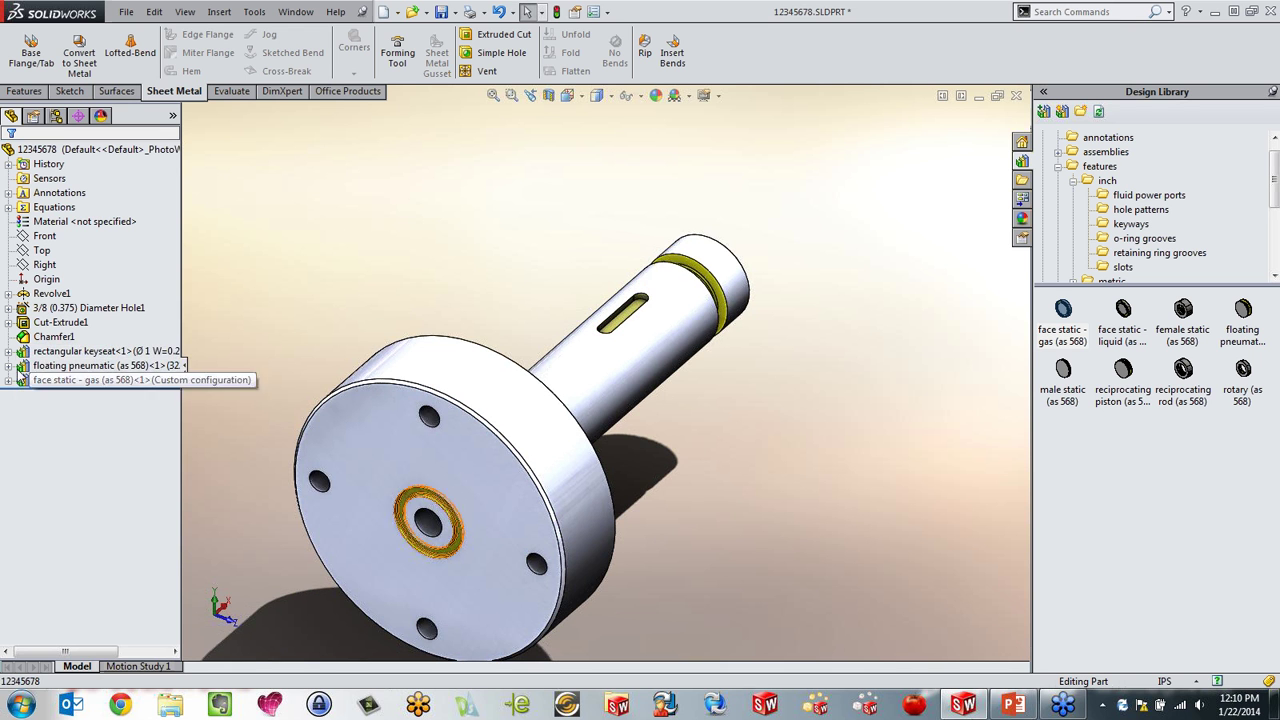
Step: Dissolve the rectangular keyseat library feature and check the individual sketch, plane and cut that make it up
right_click(27, 352)
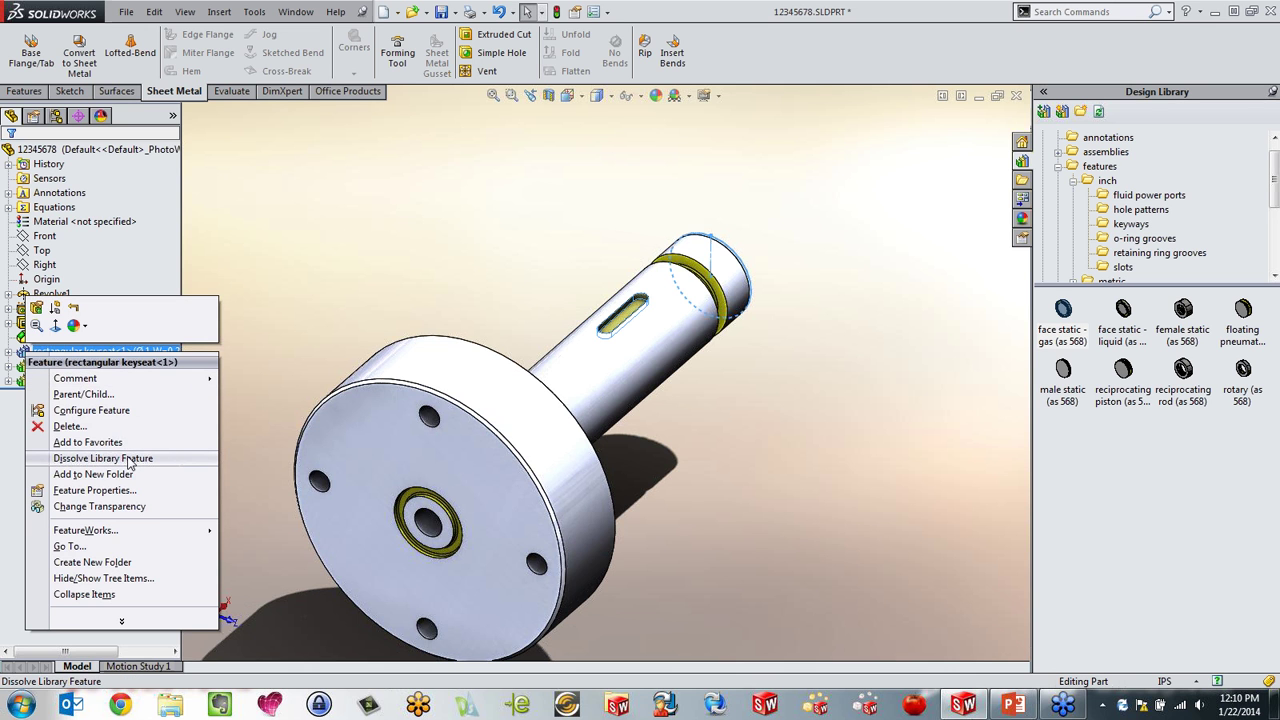
click(128, 458)
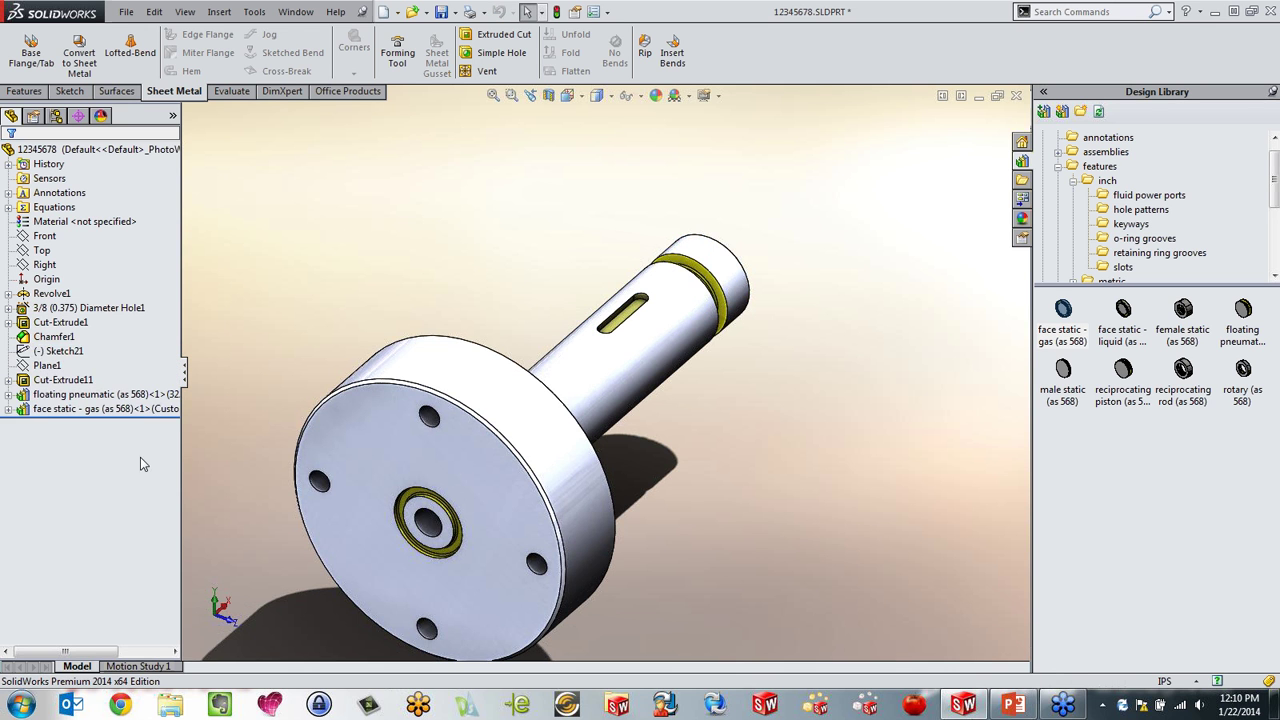
click(37, 351)
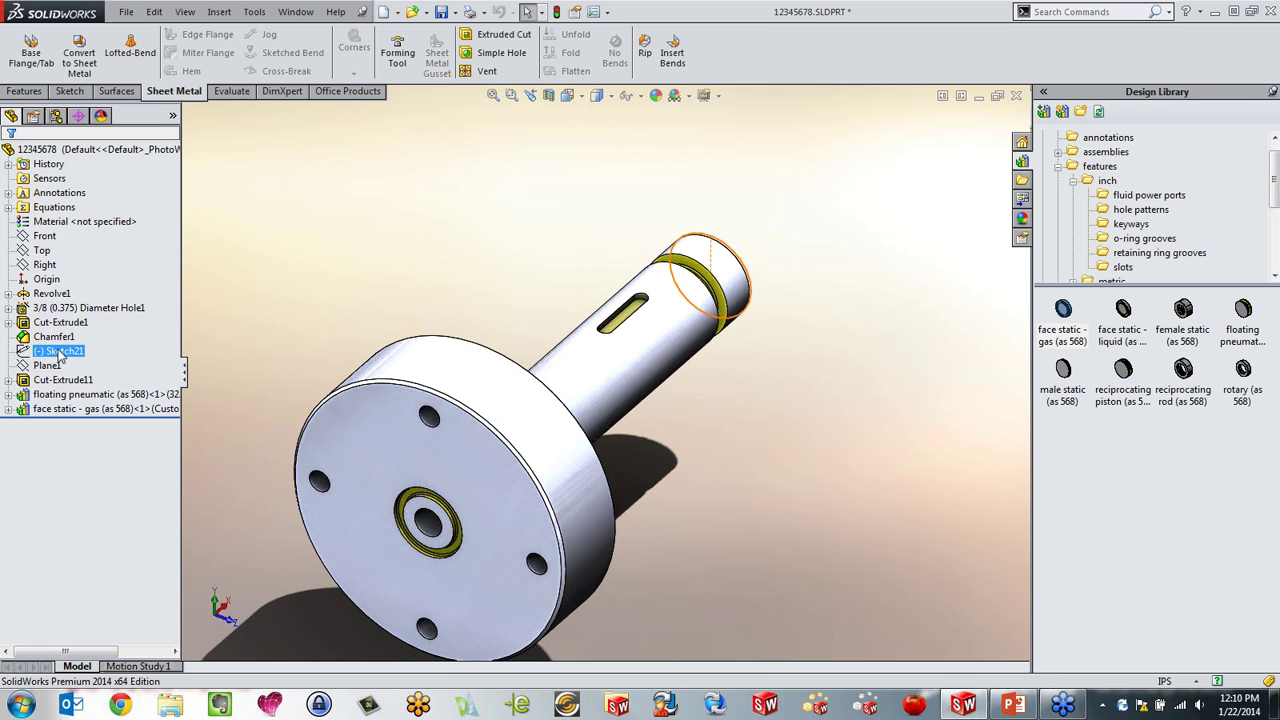
click(60, 352)
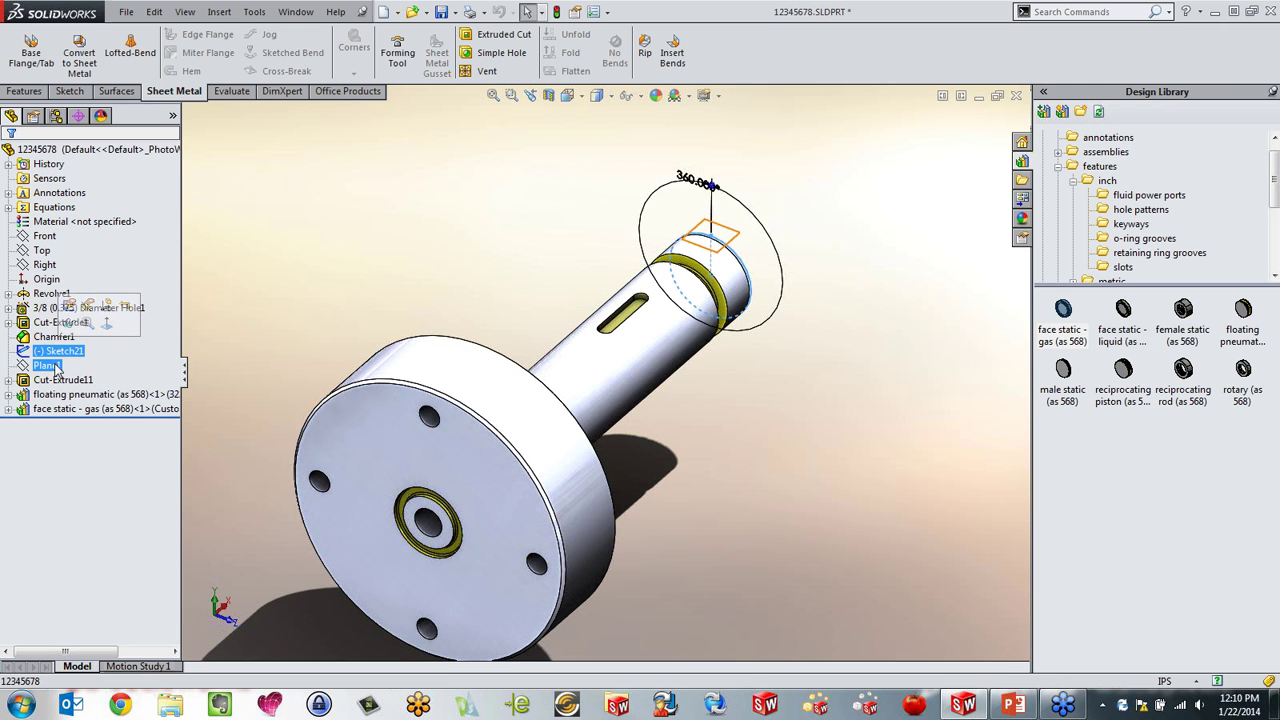
click(47, 365)
ctrl+click(62, 381)
Step: Inspect the dissolved keyseat cut's dimensions, its underlying sketch and its extruded cut definition
mouse_move(520, 450)
middle_down()
mouse_move(345, 375)
mouse_move(547, 432)
middle_up()
scroll(650, 395, down, 5)
scroll(650, 395, down, 2)
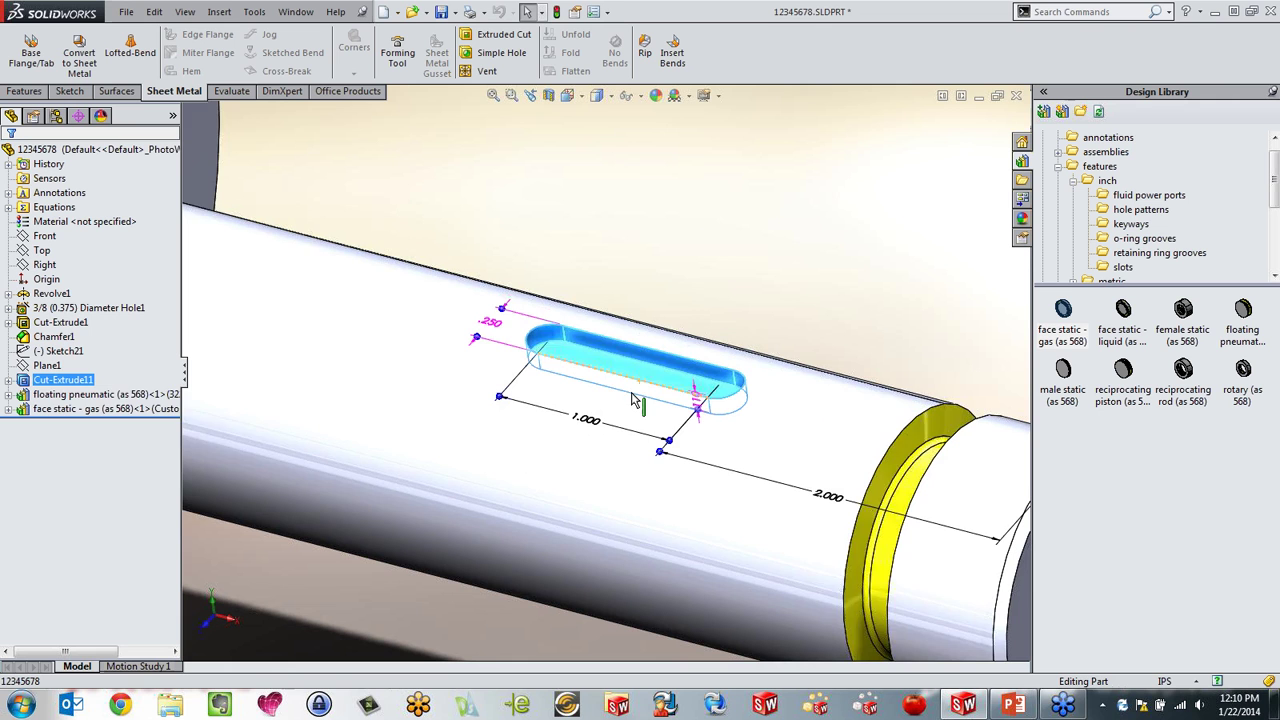
click(9, 381)
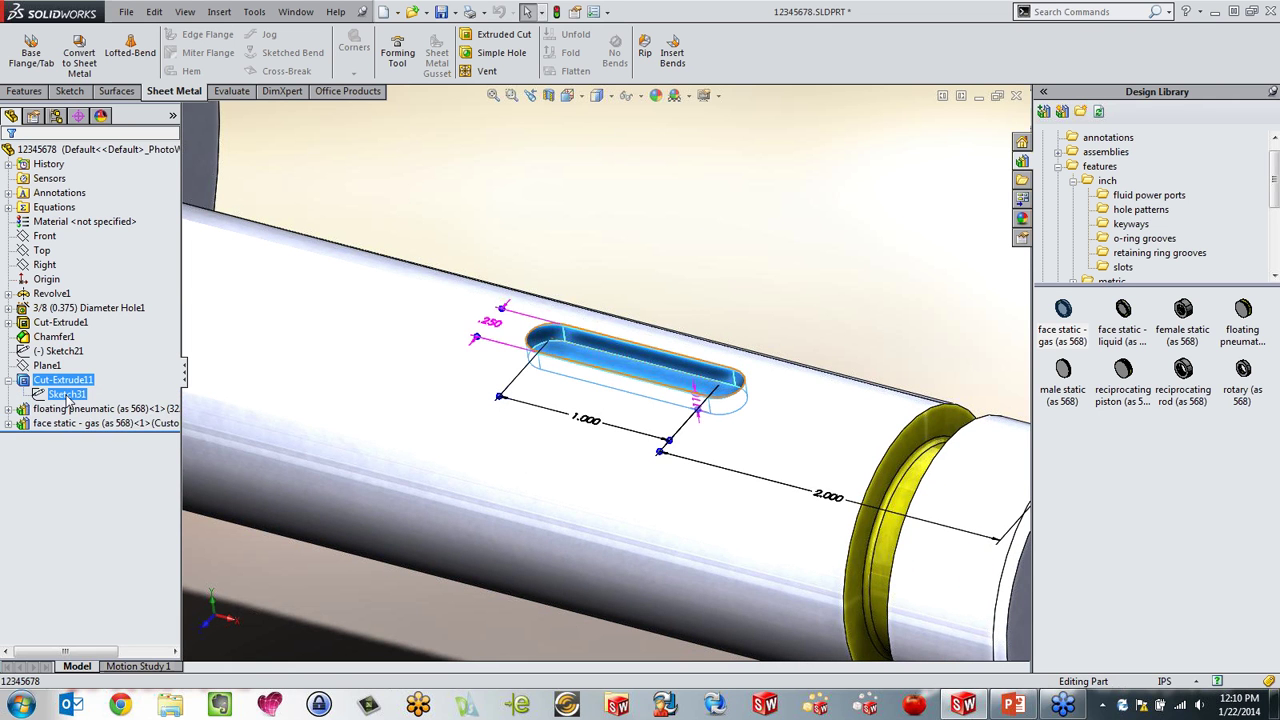
right_click(30, 382)
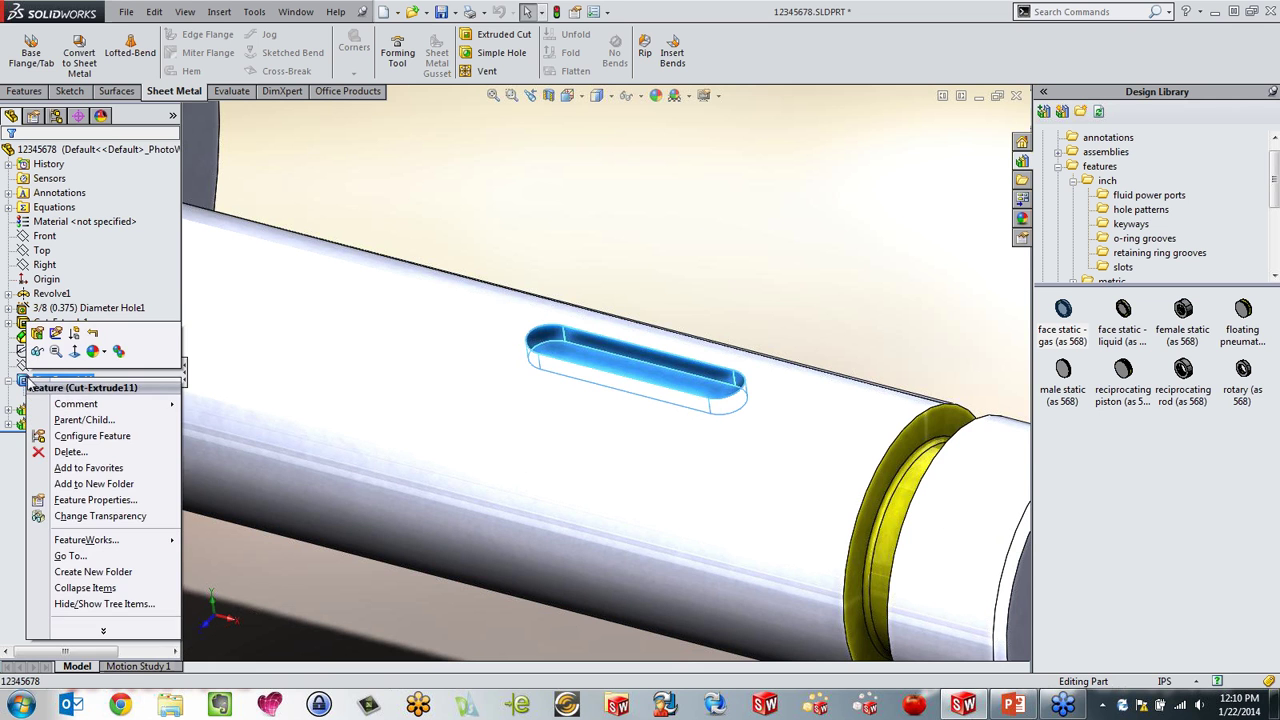
click(37, 333)
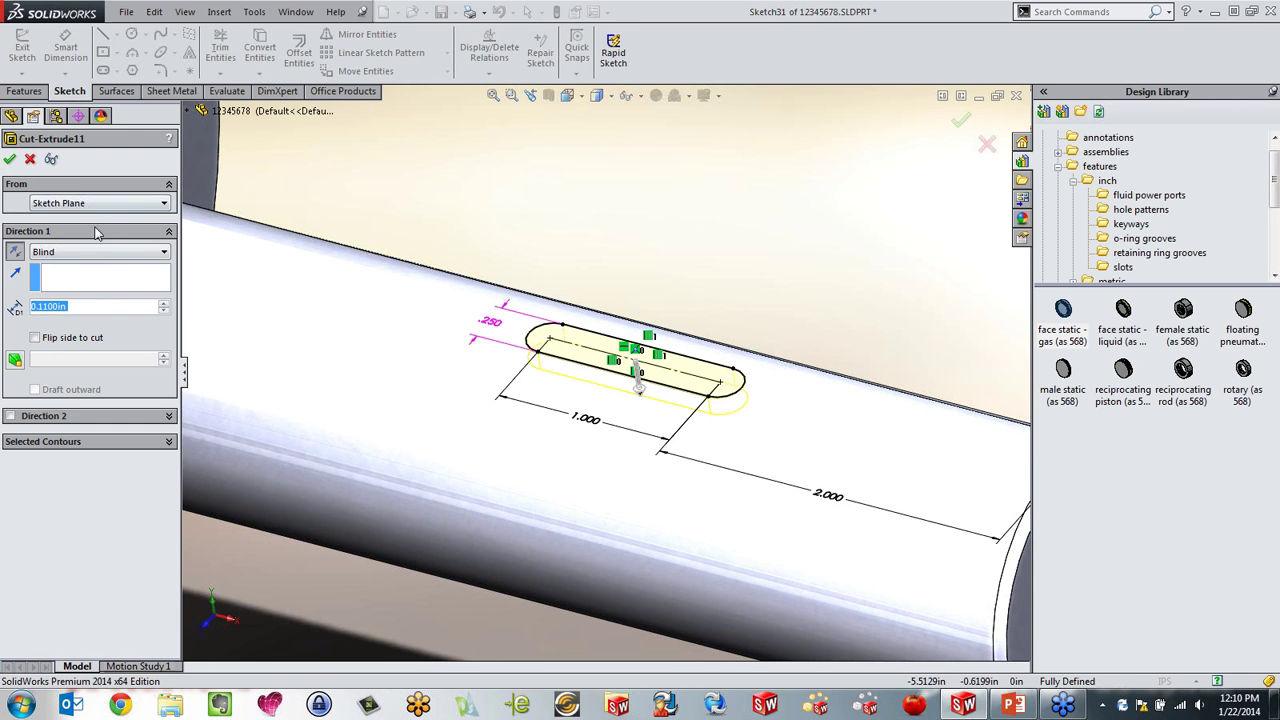
click(9, 159)
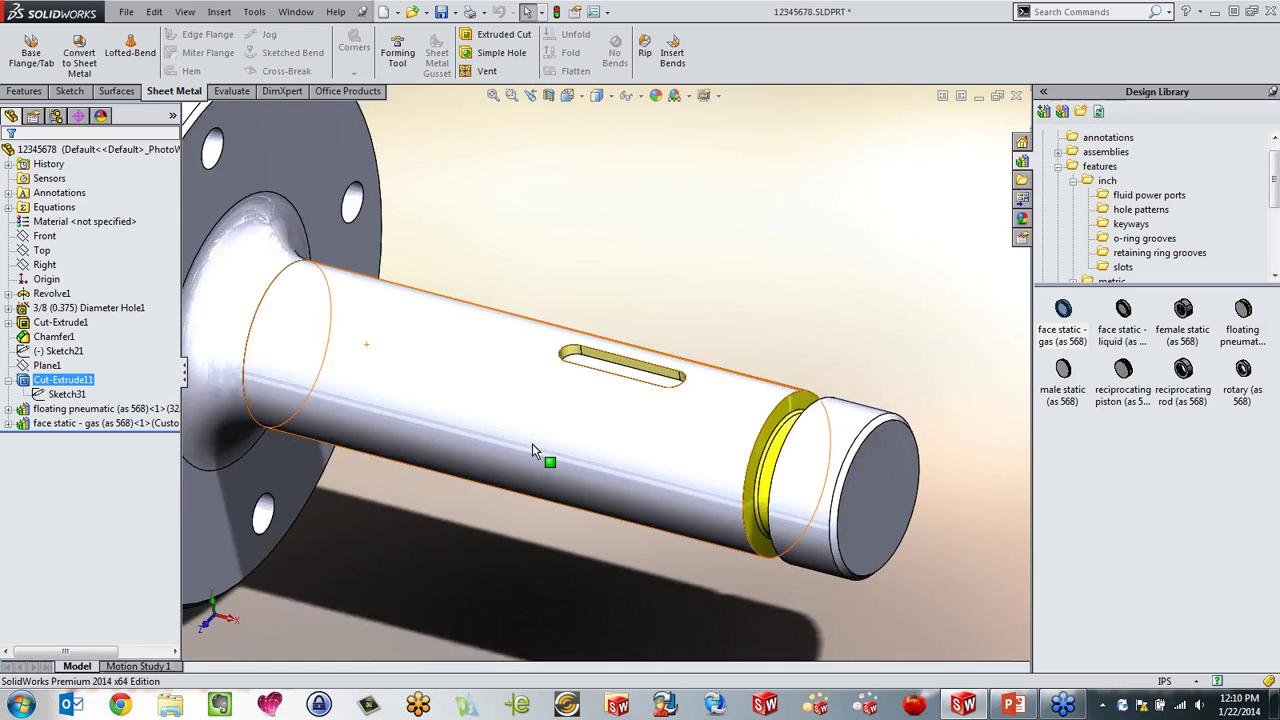
Step: Dissolve the floating pneumatic (as 568) library feature on the shaft into its individual features
scroll(532, 445, up, 2)
click(46, 410)
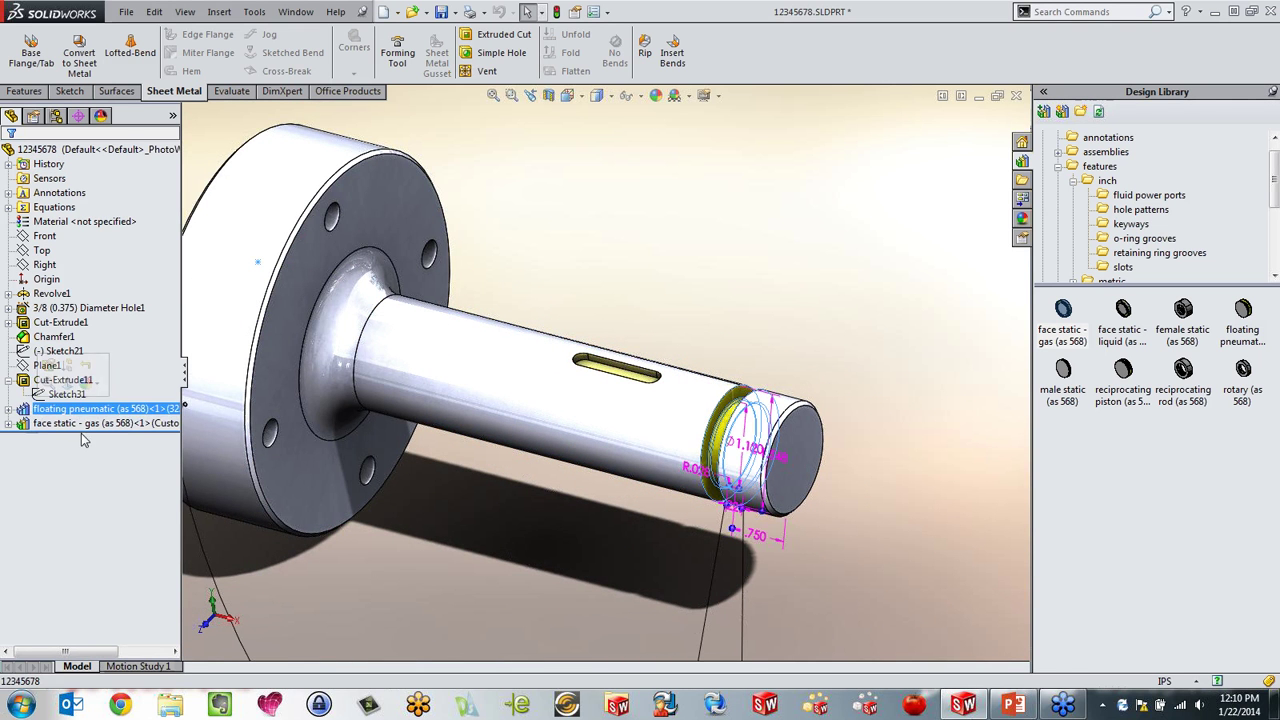
right_click(27, 411)
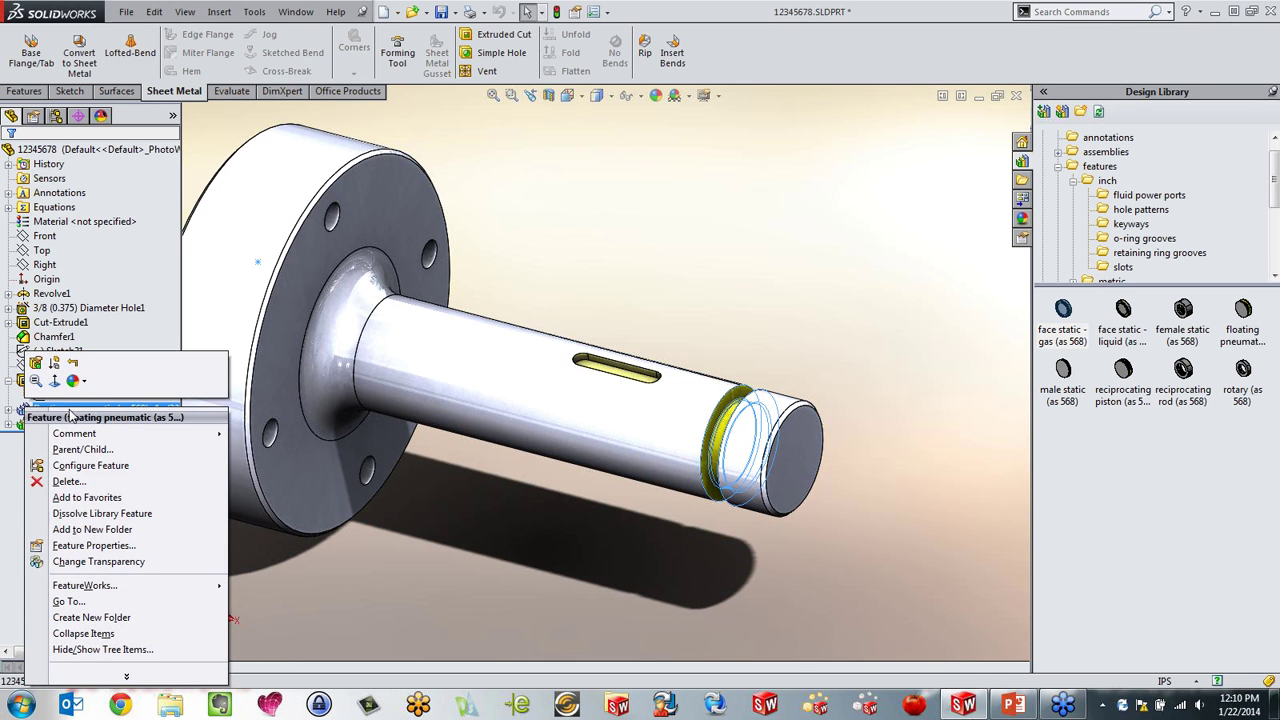
click(102, 513)
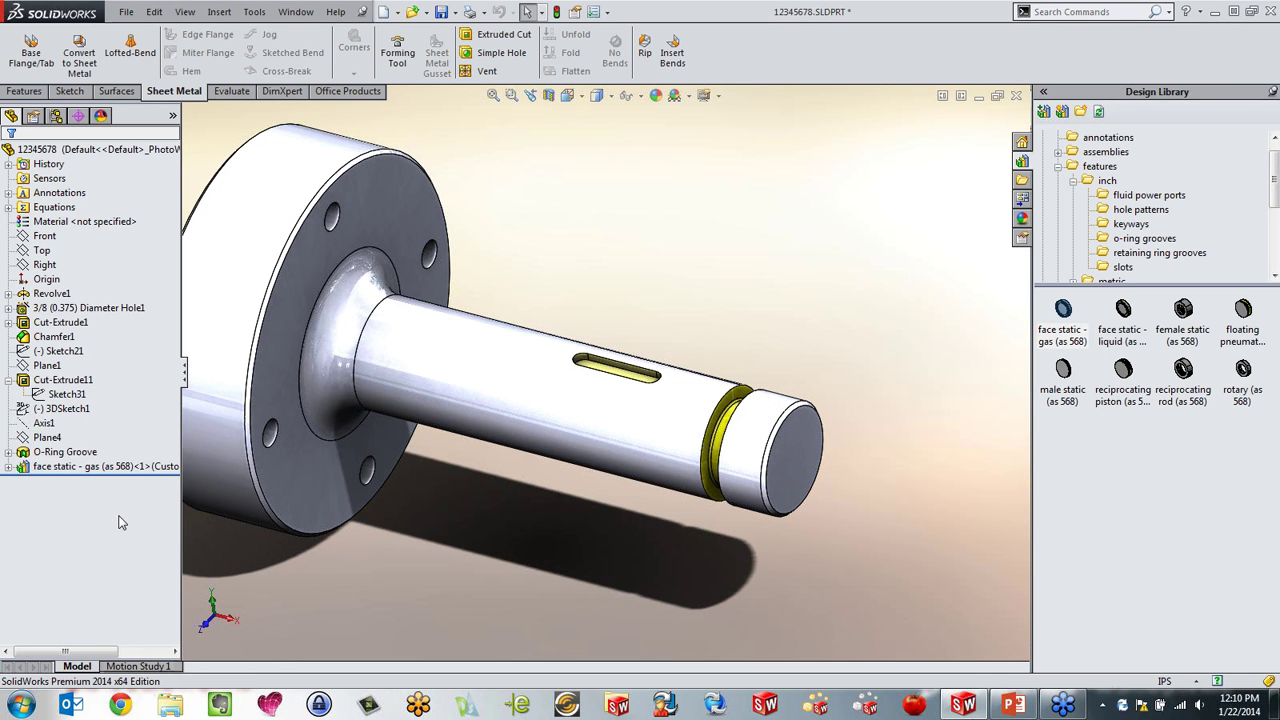
Step: Review the 3D sketch, axis, plane and O-Ring Groove feature that make up the shaft's dissolved groove
click(48, 410)
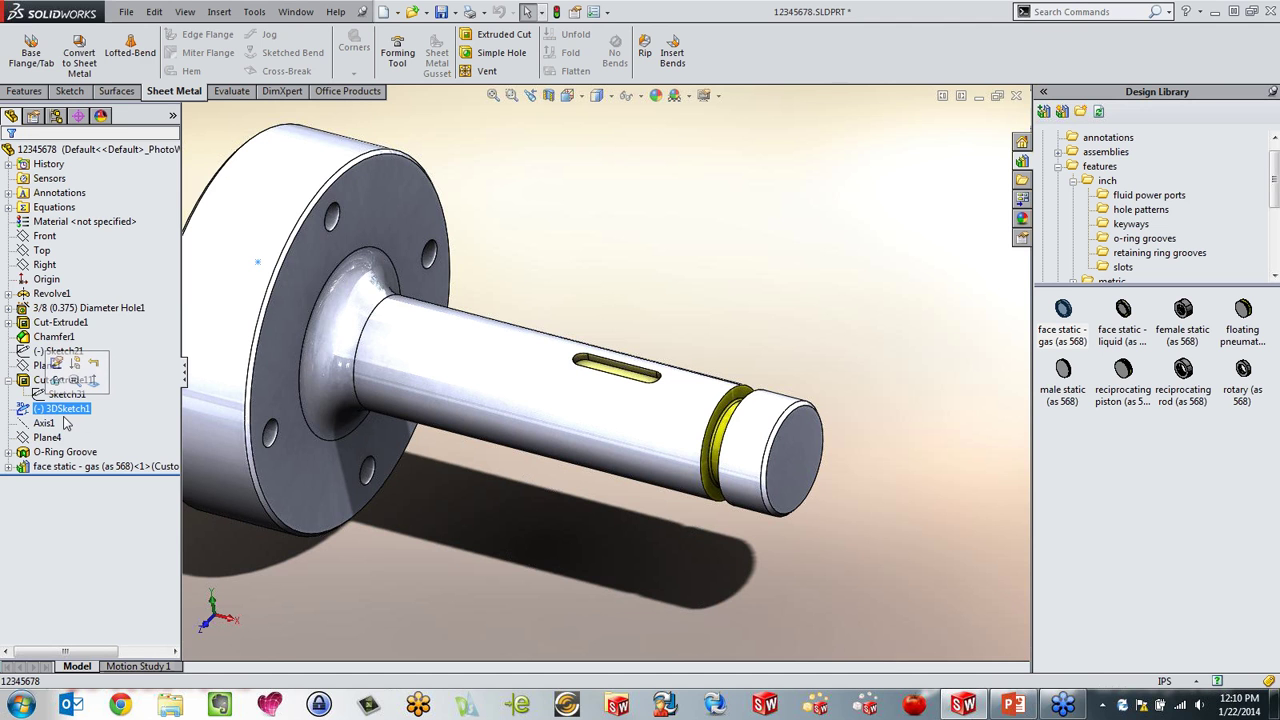
click(44, 423)
ctrl+click(50, 438)
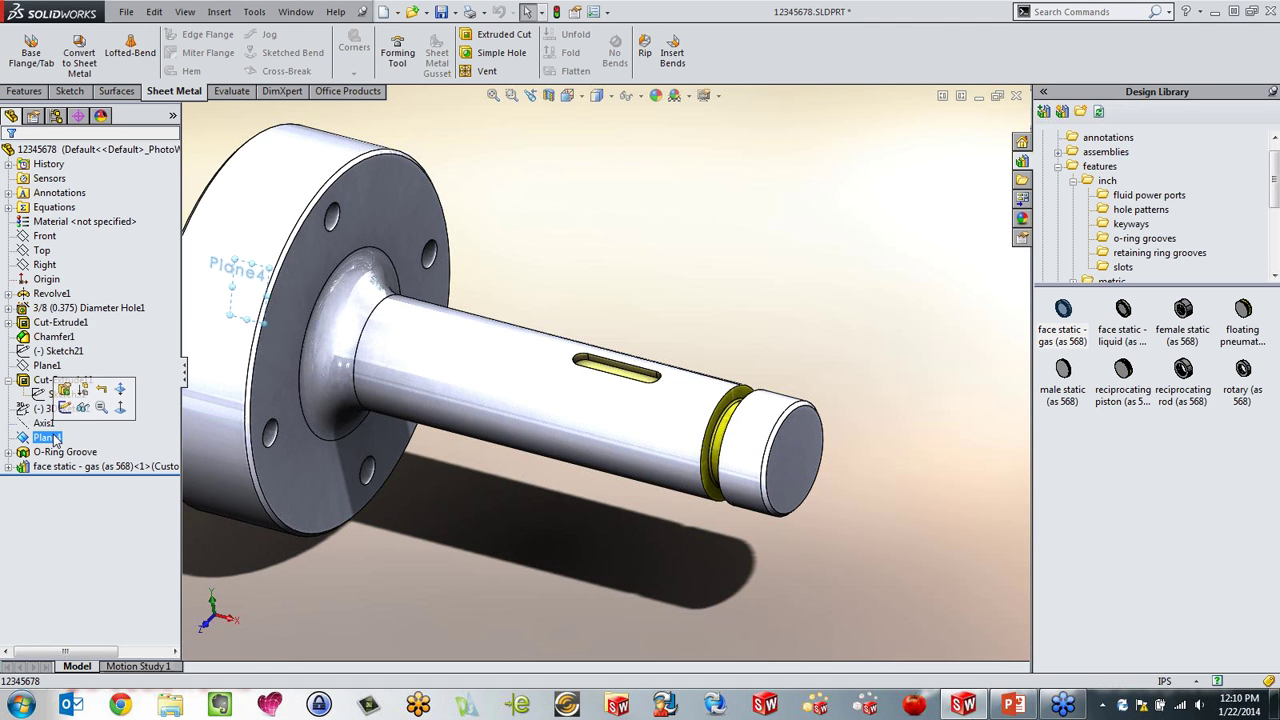
ctrl+click(58, 452)
click(68, 452)
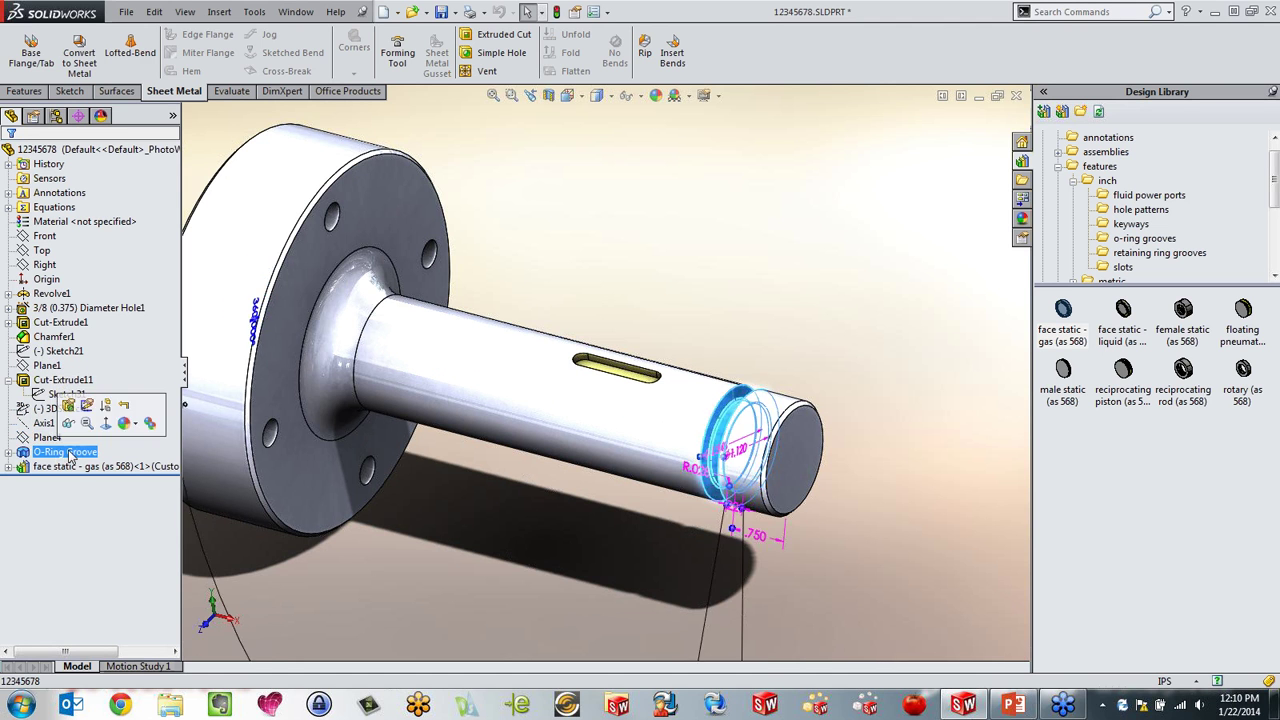
scroll(631, 474, down, 4)
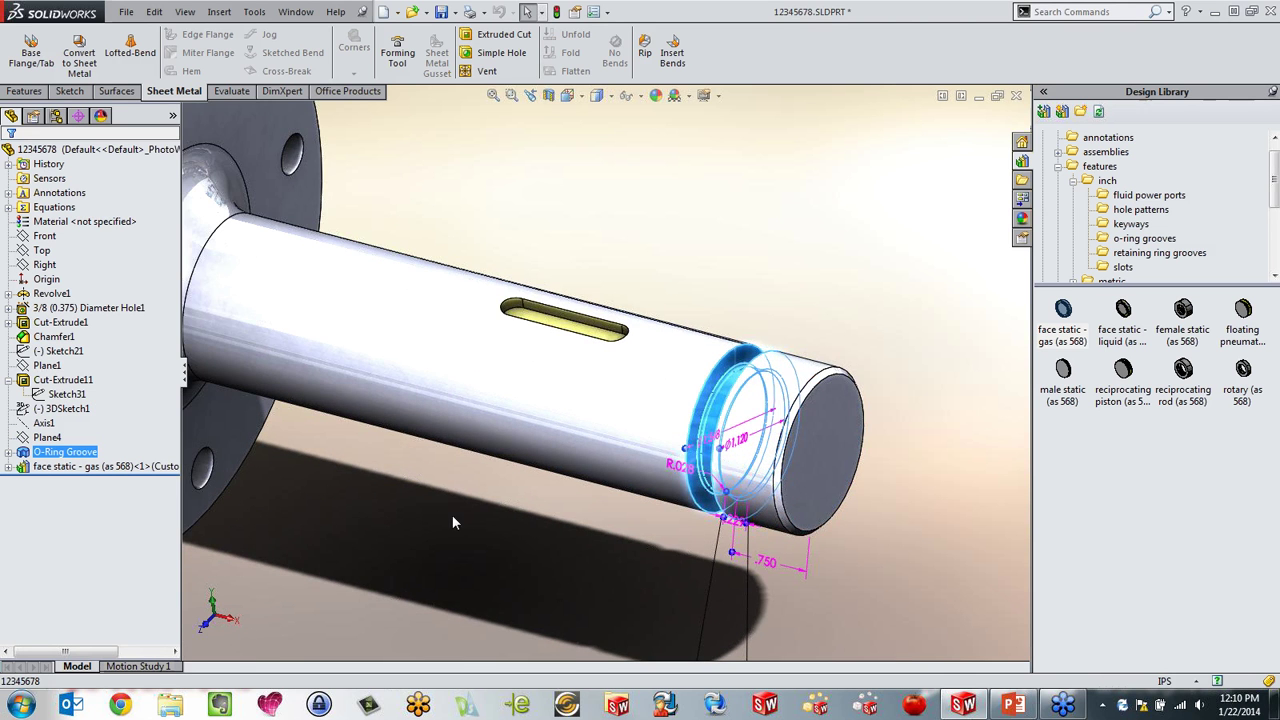
mouse_move(632, 474)
middle_down()
mouse_move(723, 451)
mouse_move(678, 508)
mouse_move(780, 500)
mouse_move(670, 560)
mouse_move(660, 530)
middle_up()
scroll(680, 508, up, 3)
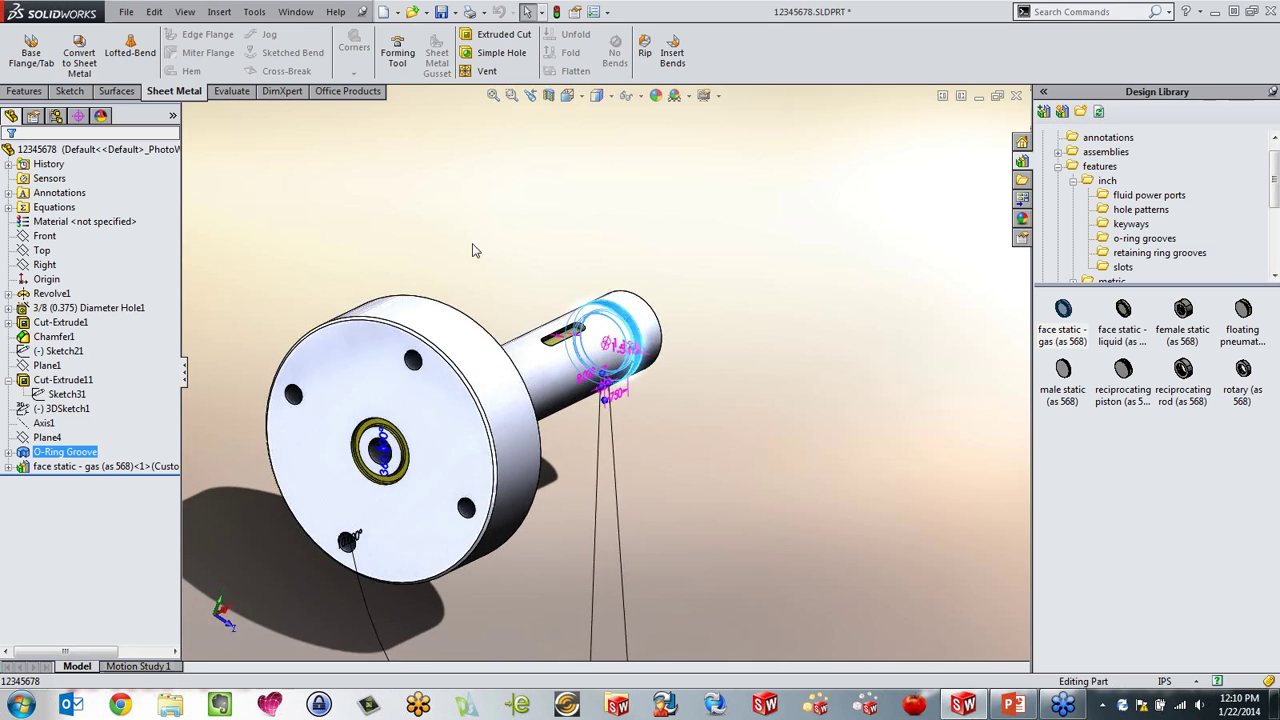
Step: Edit the face static - gas (as 568) library feature on the flange face, overriding its groove OD to 1.5 in
click(467, 226)
middle_drag(440, 343, 478, 360)
scroll(301, 493, down, 1)
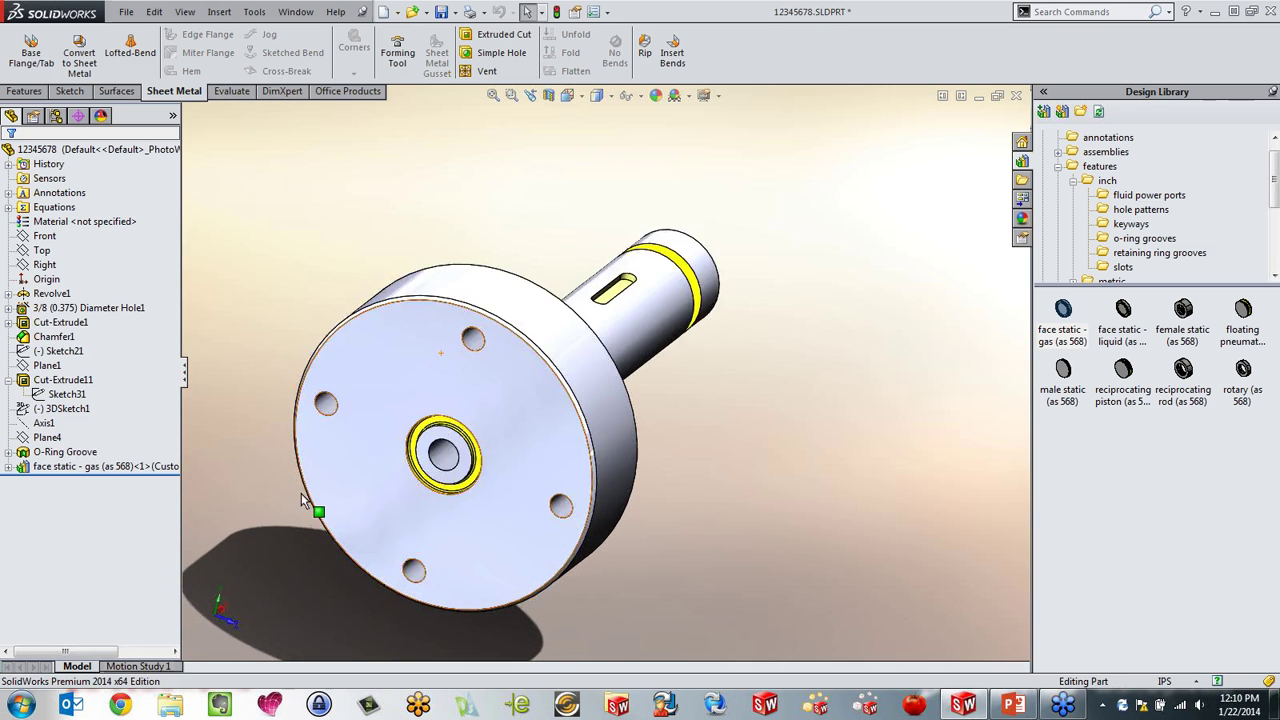
click(90, 467)
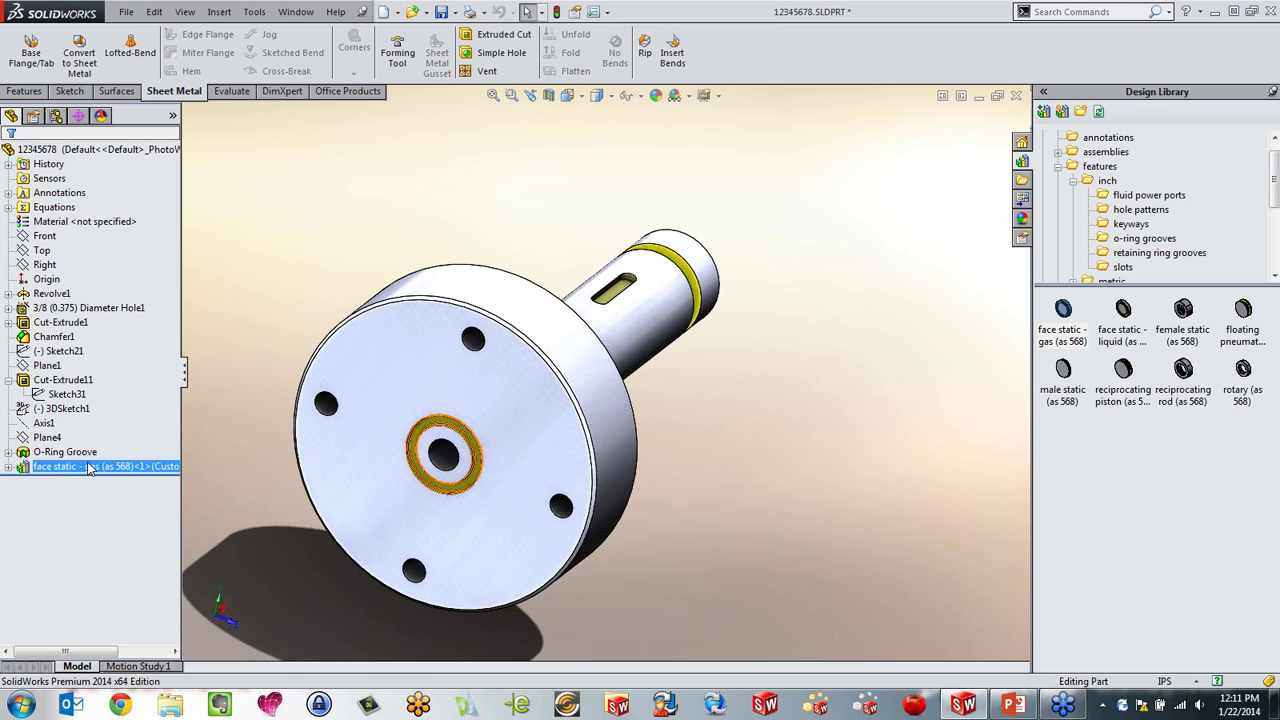
key(Escape)
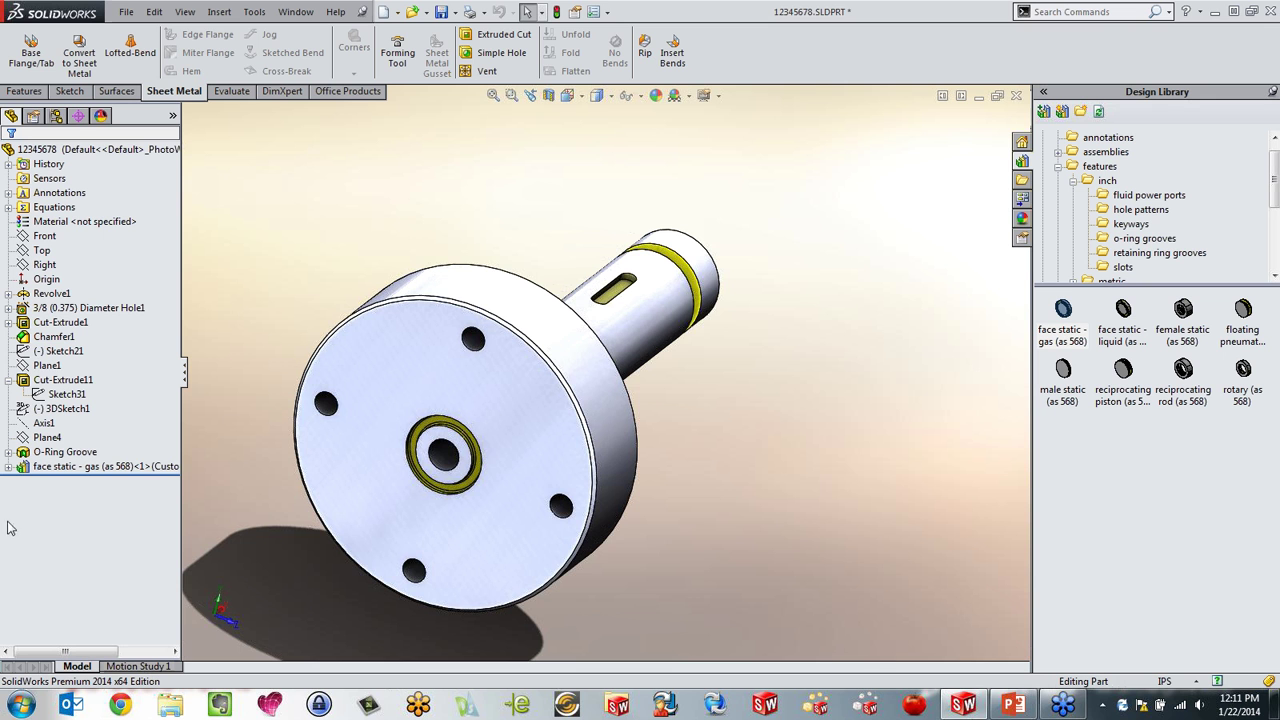
right_click(24, 467)
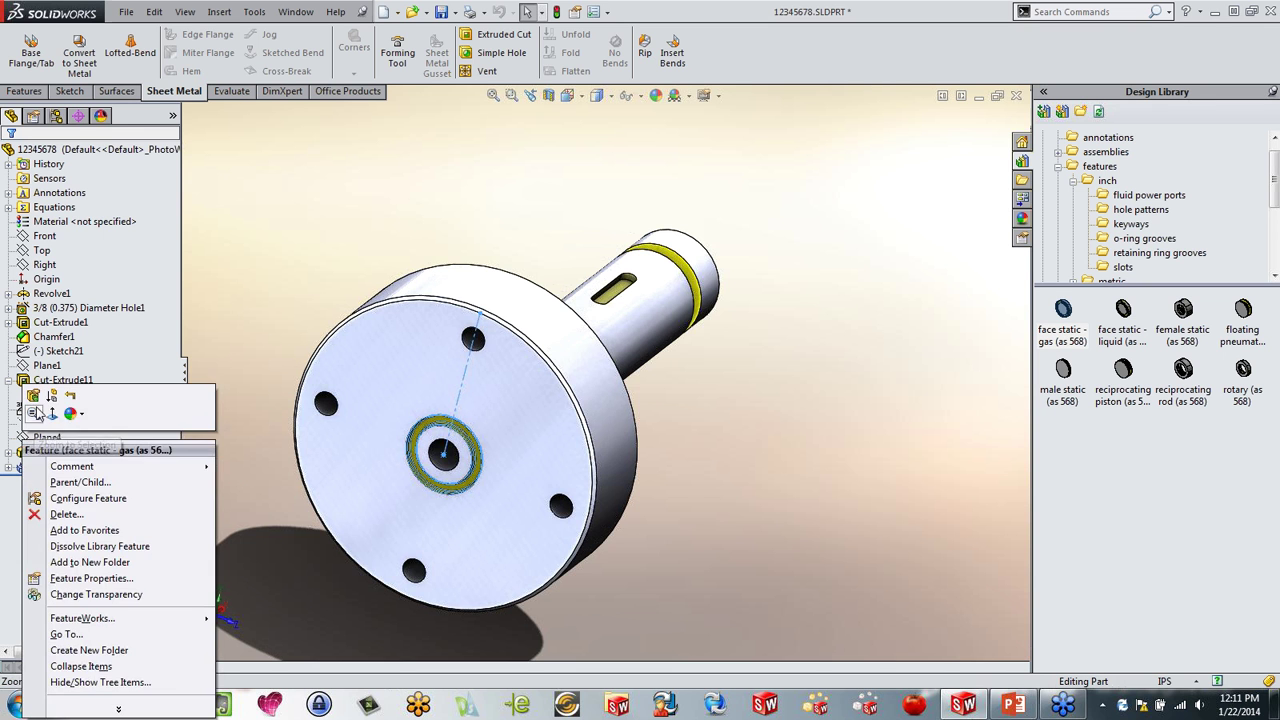
click(36, 400)
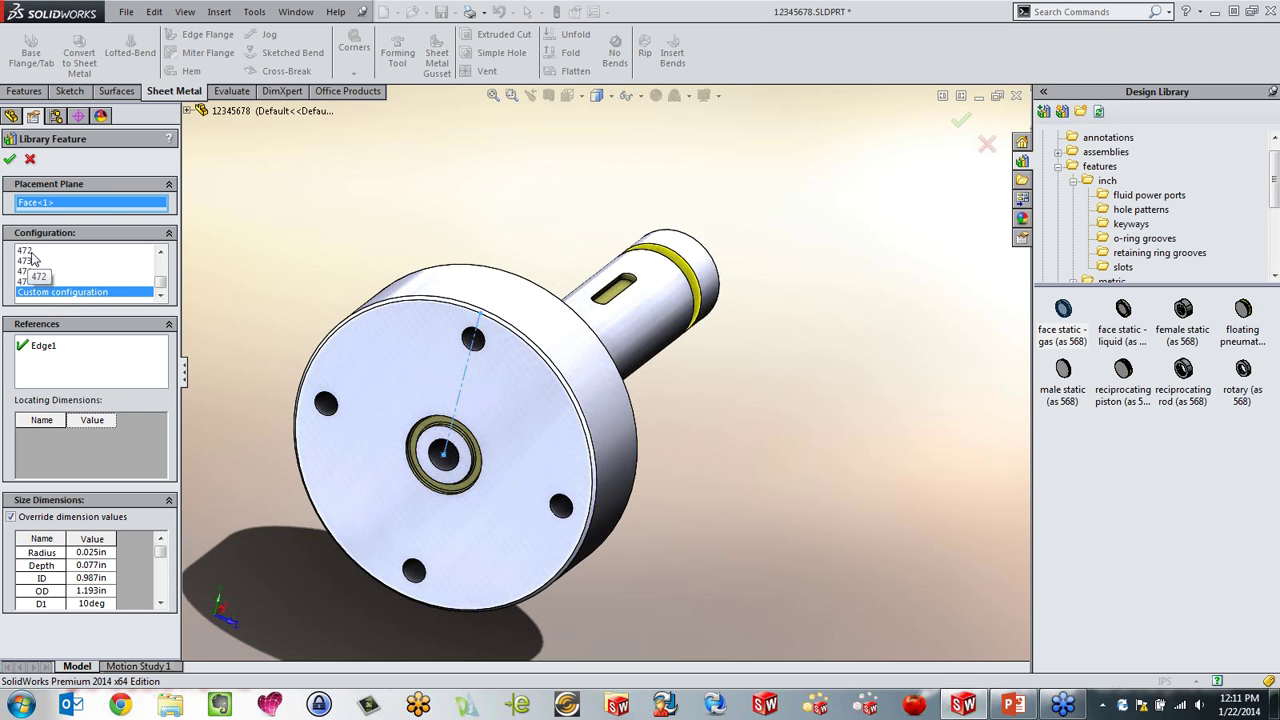
click(95, 590)
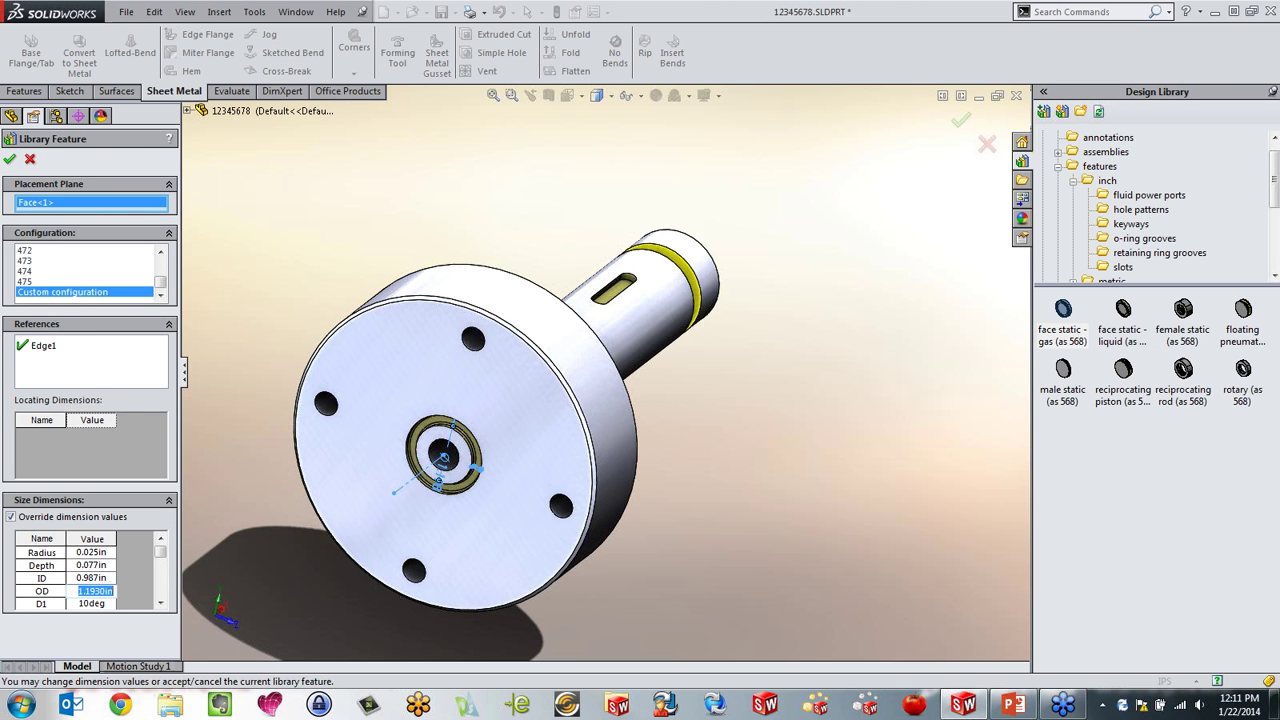
scroll(442, 460, down, 10)
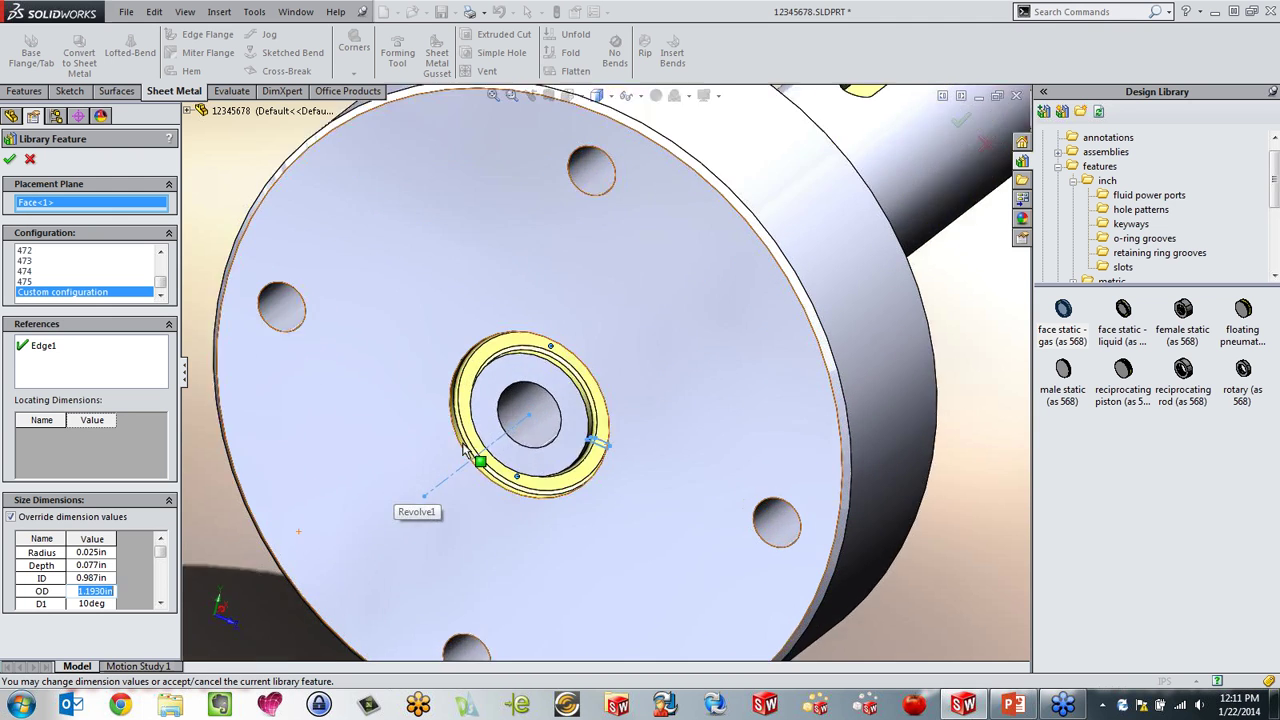
text(1)
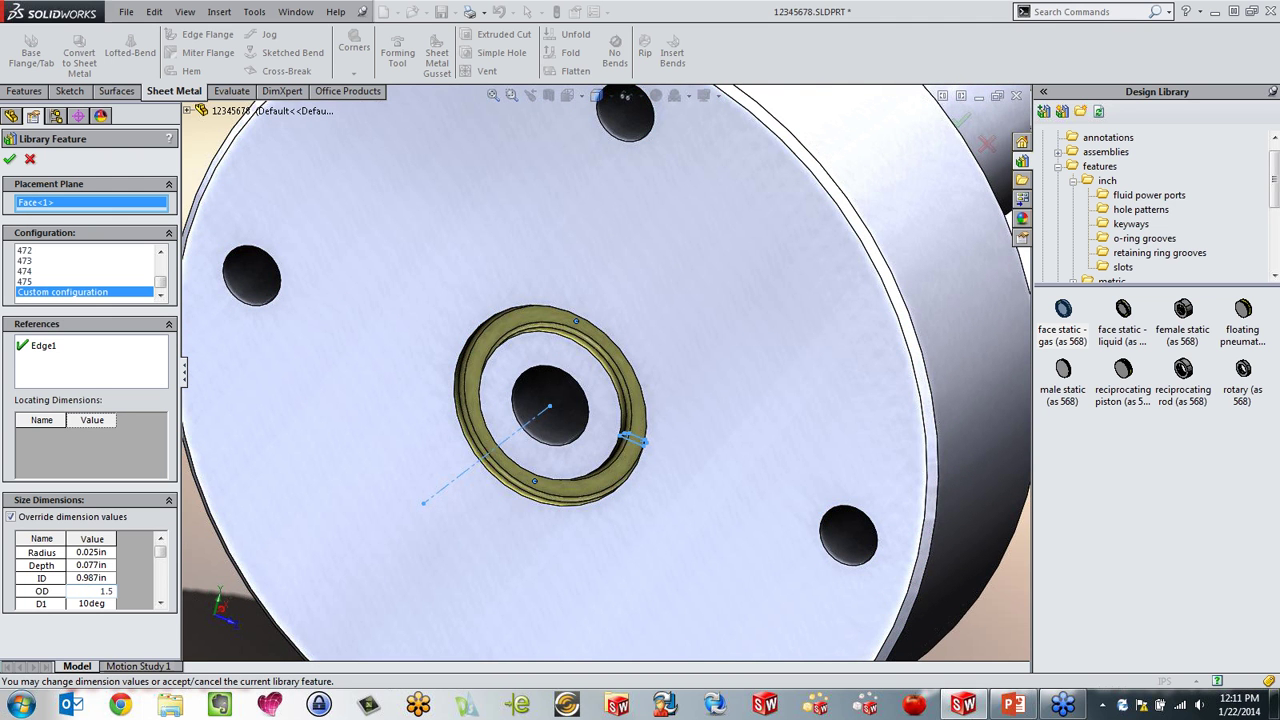
text(.5)
Step: Set the flange face groove's ID to 0.75 in and accept the edited library feature
click(93, 578)
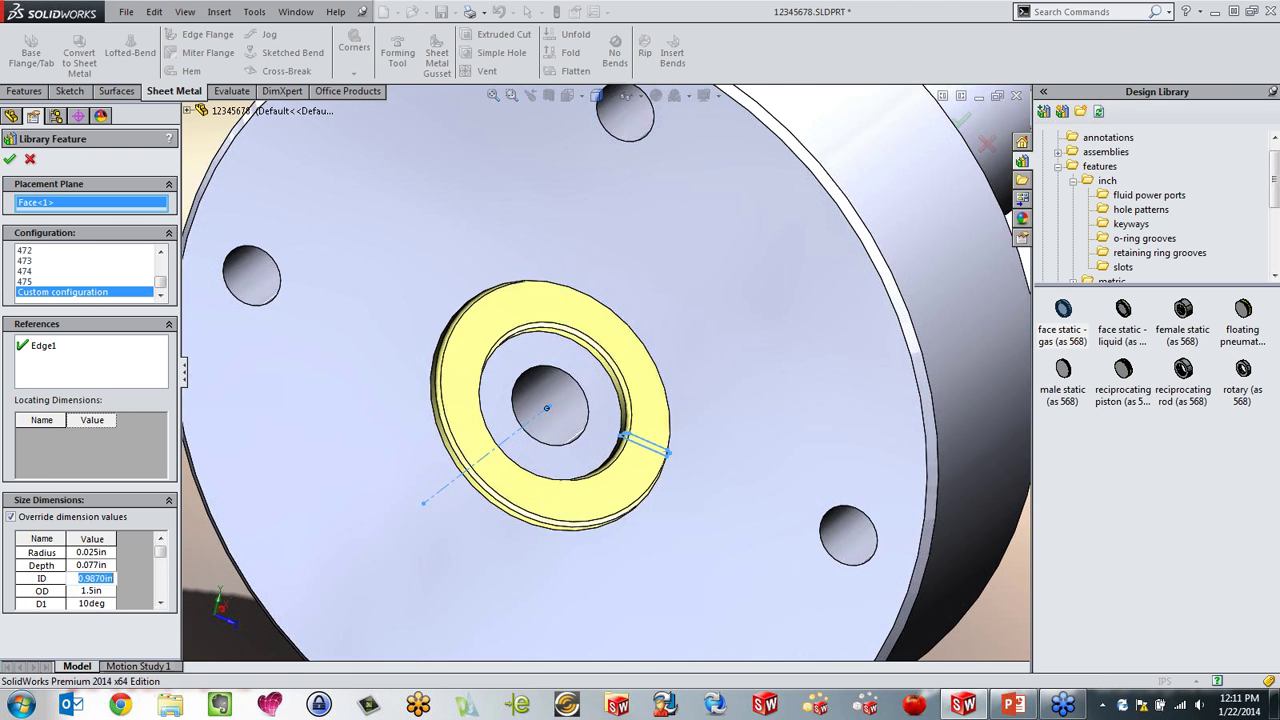
key(BackSpace)
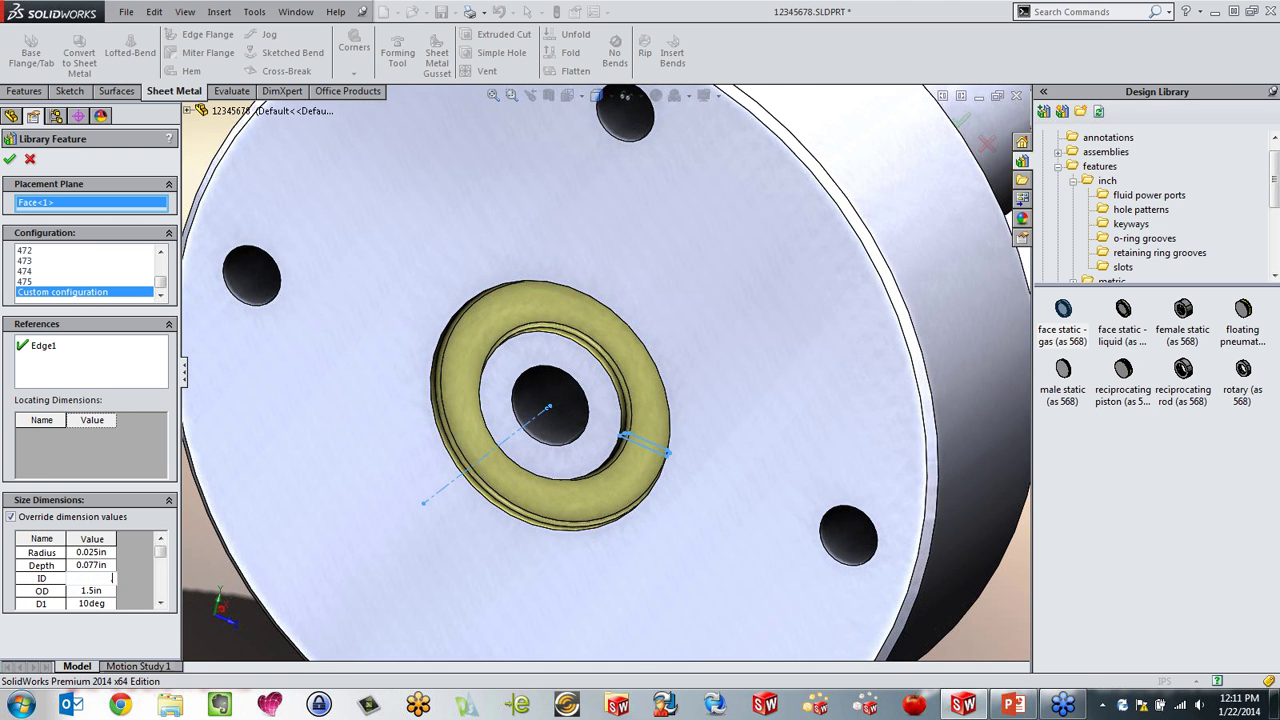
text(.75)
key(Return)
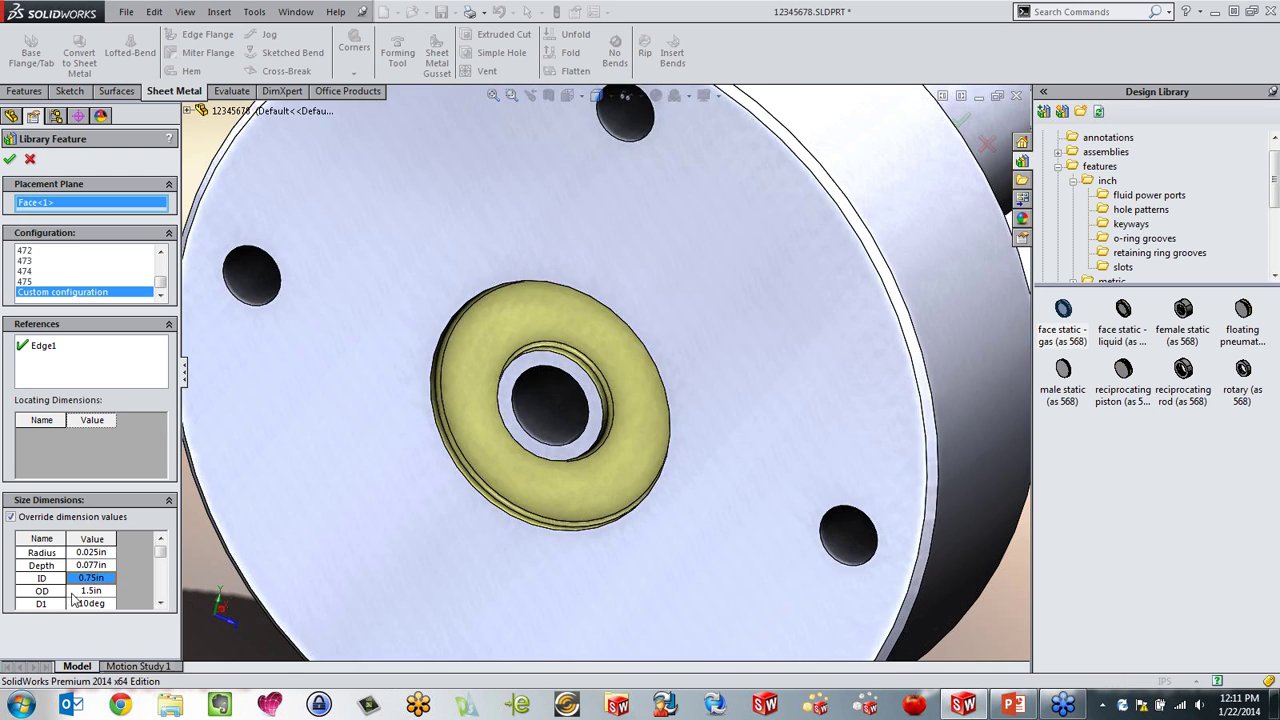
scroll(595, 405, up, 4)
middle_drag(566, 459, 541, 461)
click(9, 159)
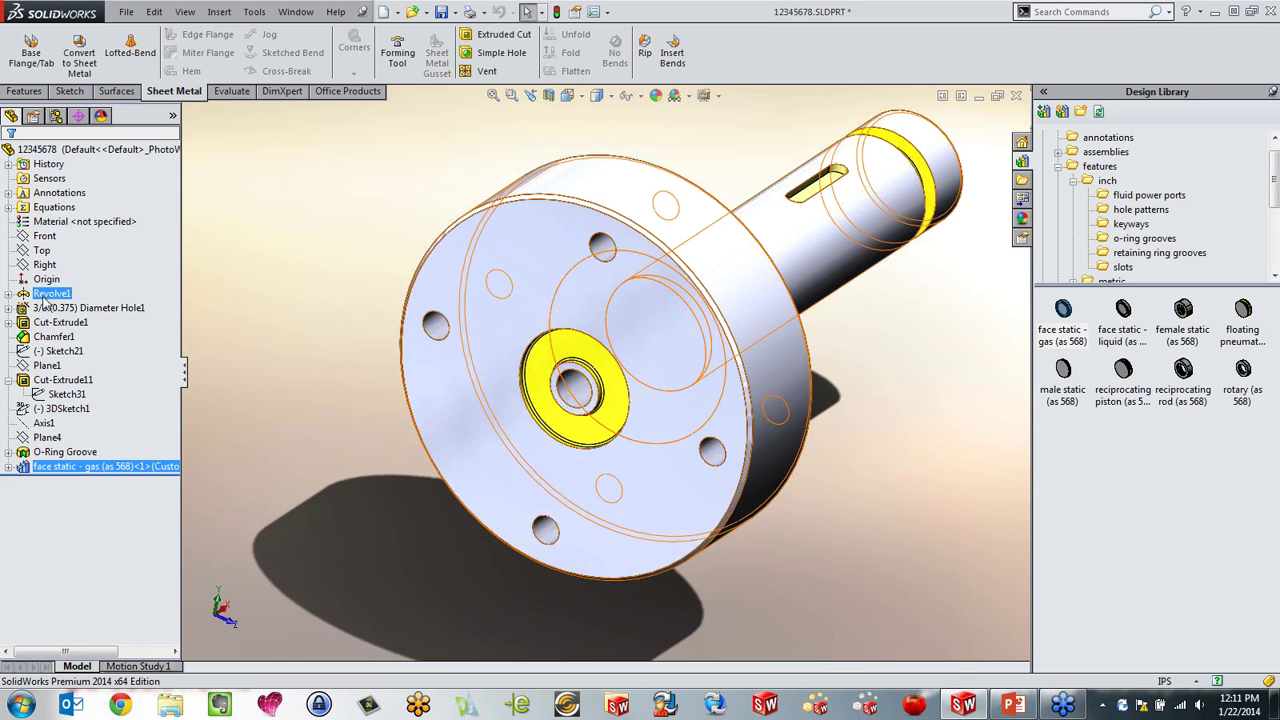
Step: Examine the flanged shaft from its free end, including the keyseat and the O-ring groove
scroll(478, 333, up, 2)
middle_drag(481, 334, 405, 343)
middle_drag(614, 381, 621, 393)
scroll(621, 393, up, 2)
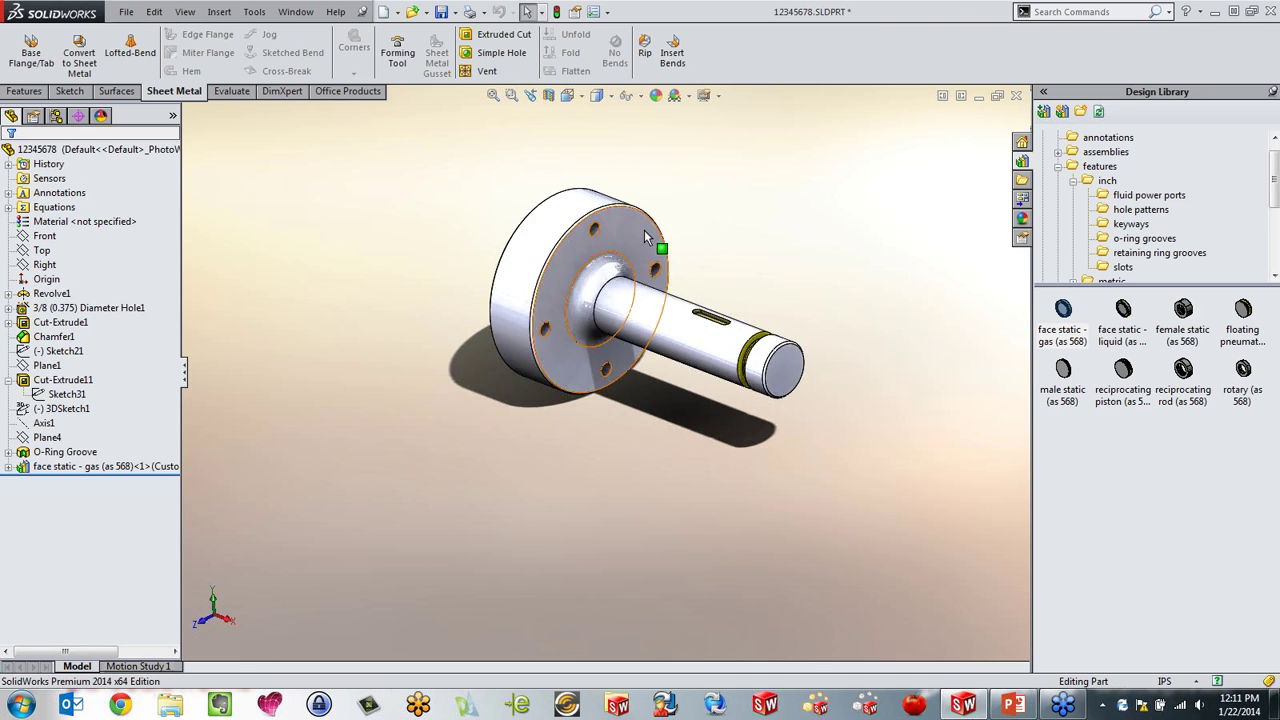
scroll(643, 228, down, 2)
middle_drag(640, 281, 642, 322)
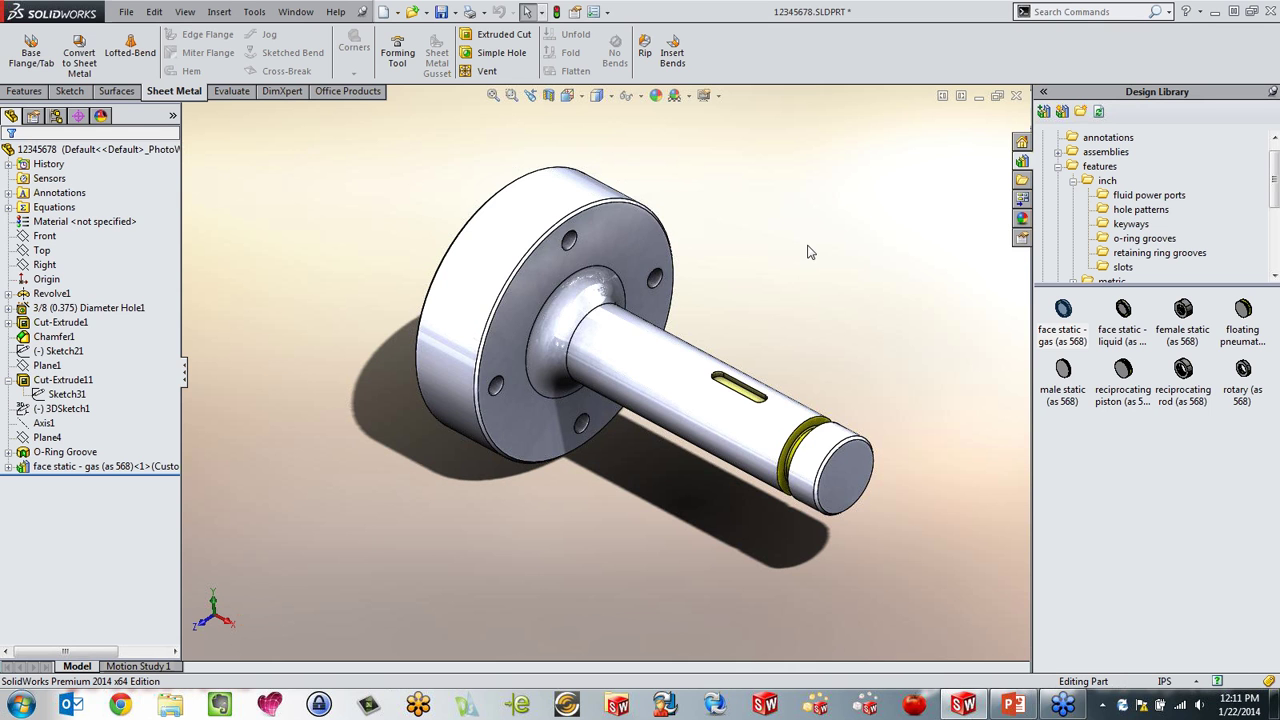
mouse_move(690, 364)
middle_down()
mouse_move(815, 275)
mouse_move(845, 350)
mouse_move(765, 285)
mouse_move(690, 364)
mouse_move(666, 342)
mouse_move(705, 340)
mouse_move(704, 361)
middle_up()
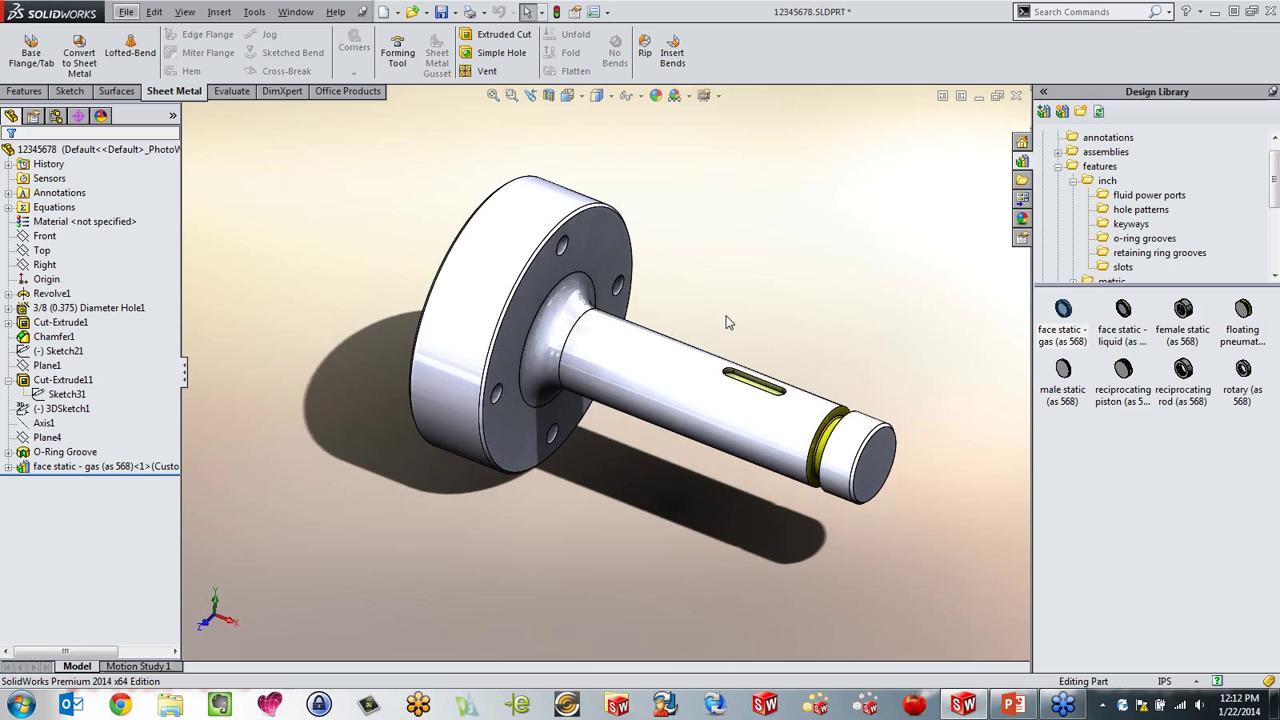
scroll(712, 256, down, 2)
key(alt+Tab)
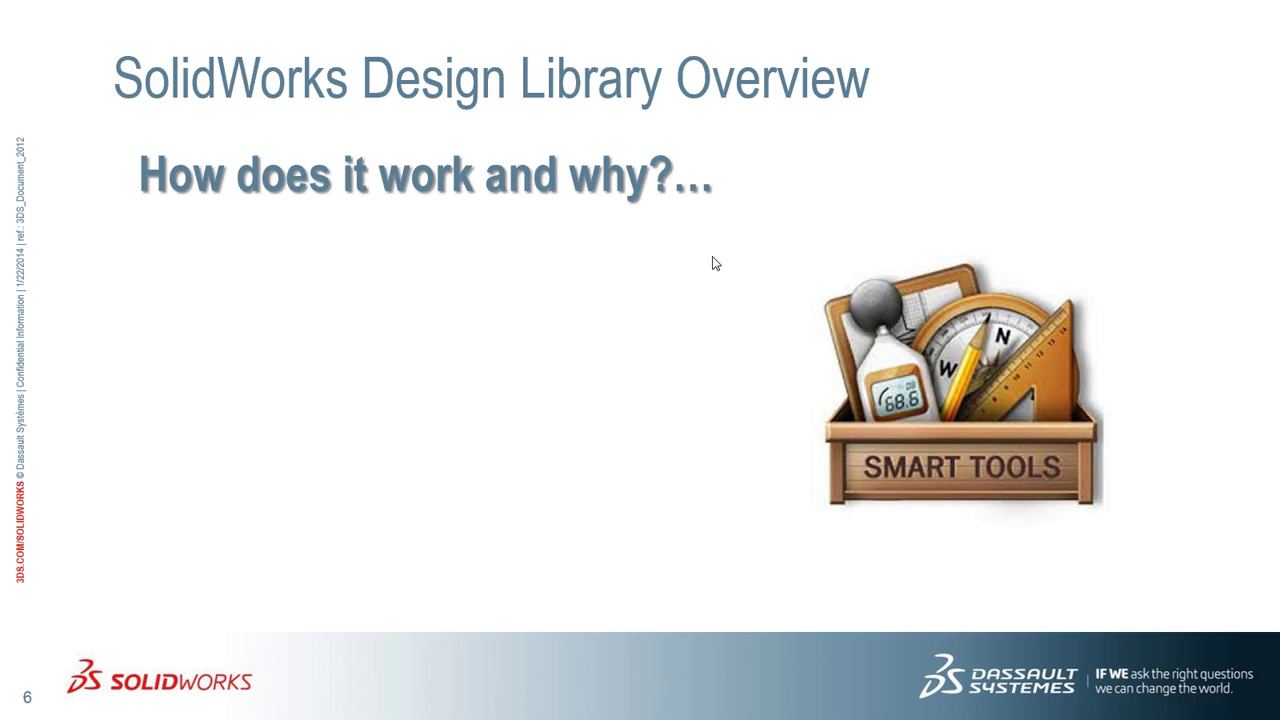
key(Right)
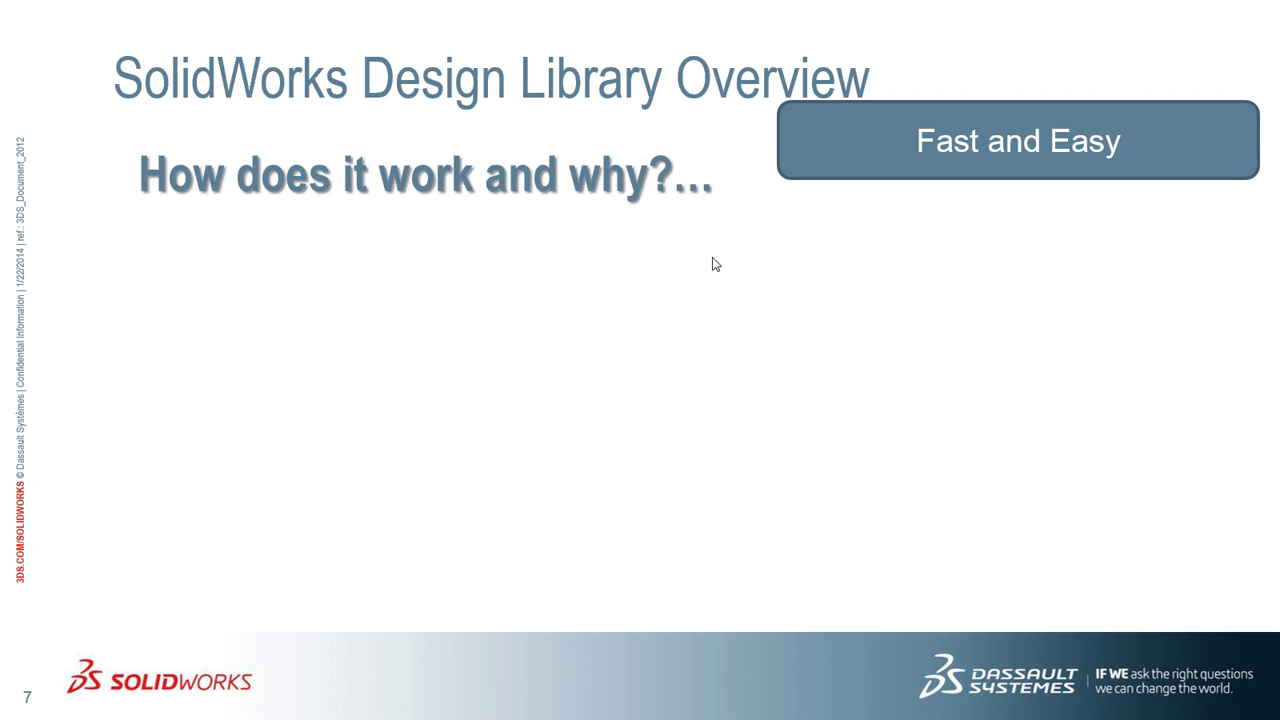
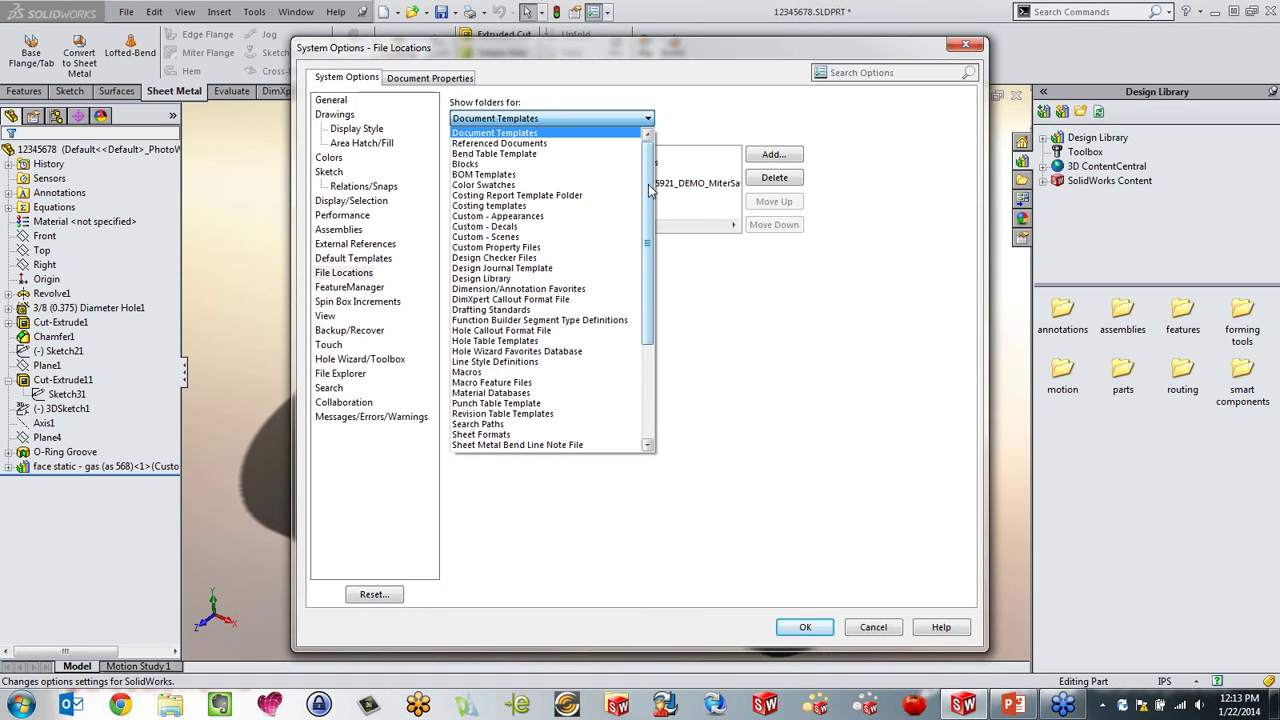
Step: Check the Design Library folder path in the file location options, and review the library's subfolders
click(472, 278)
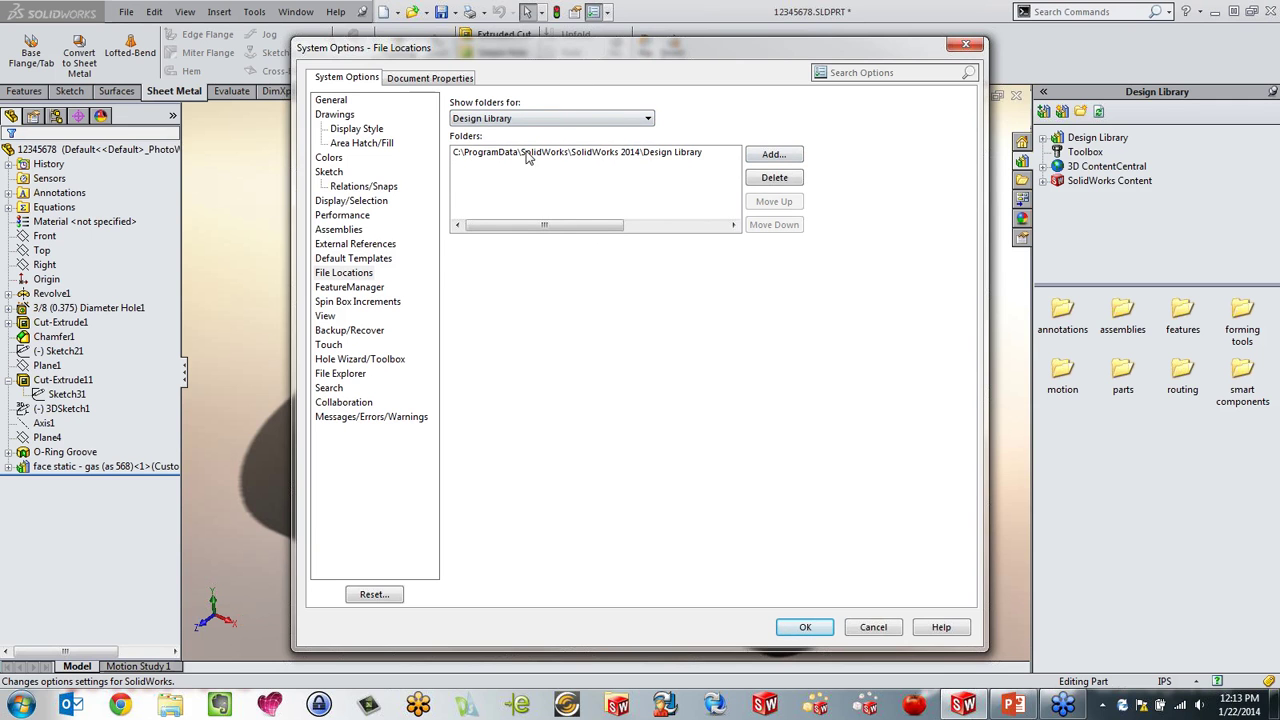
click(873, 627)
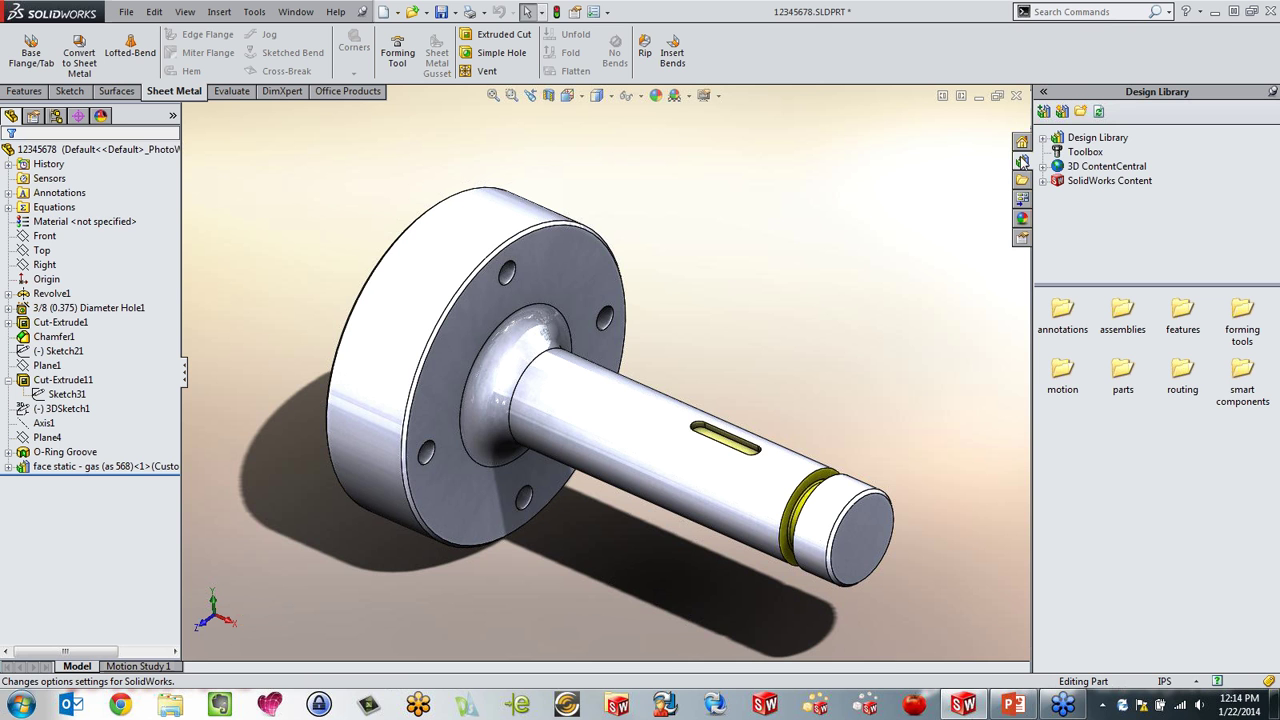
click(1046, 142)
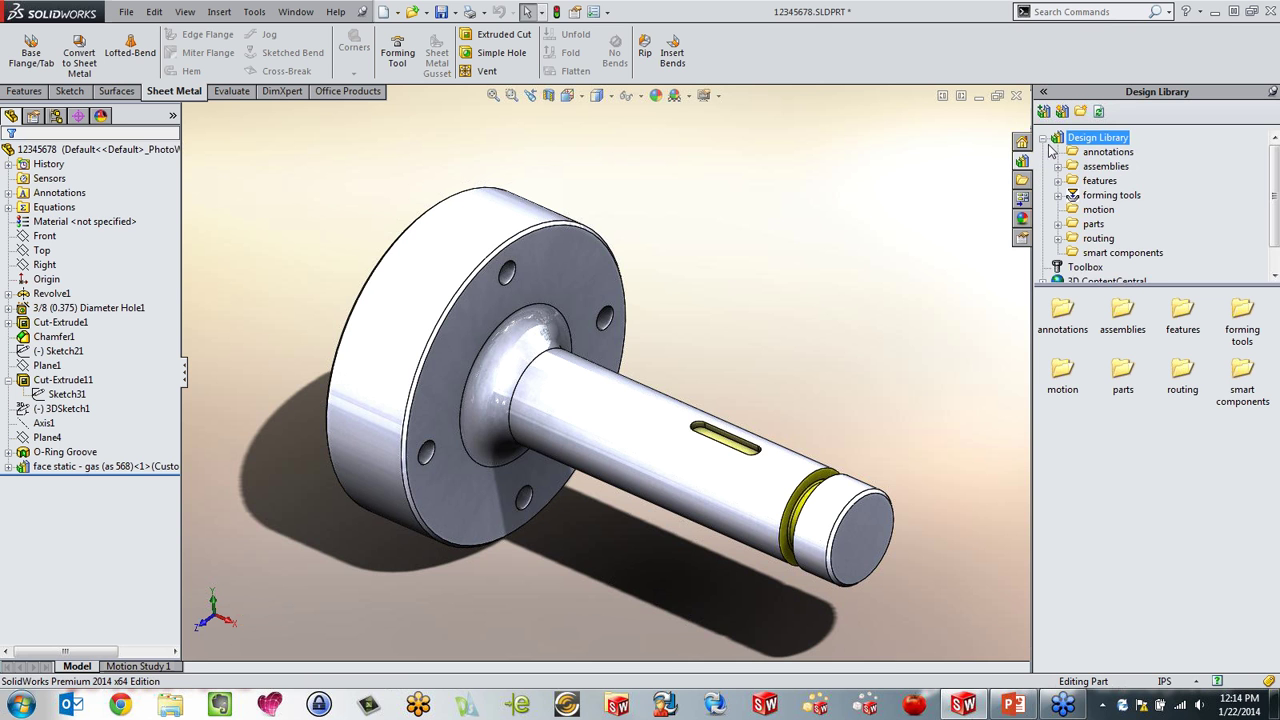
click(1044, 139)
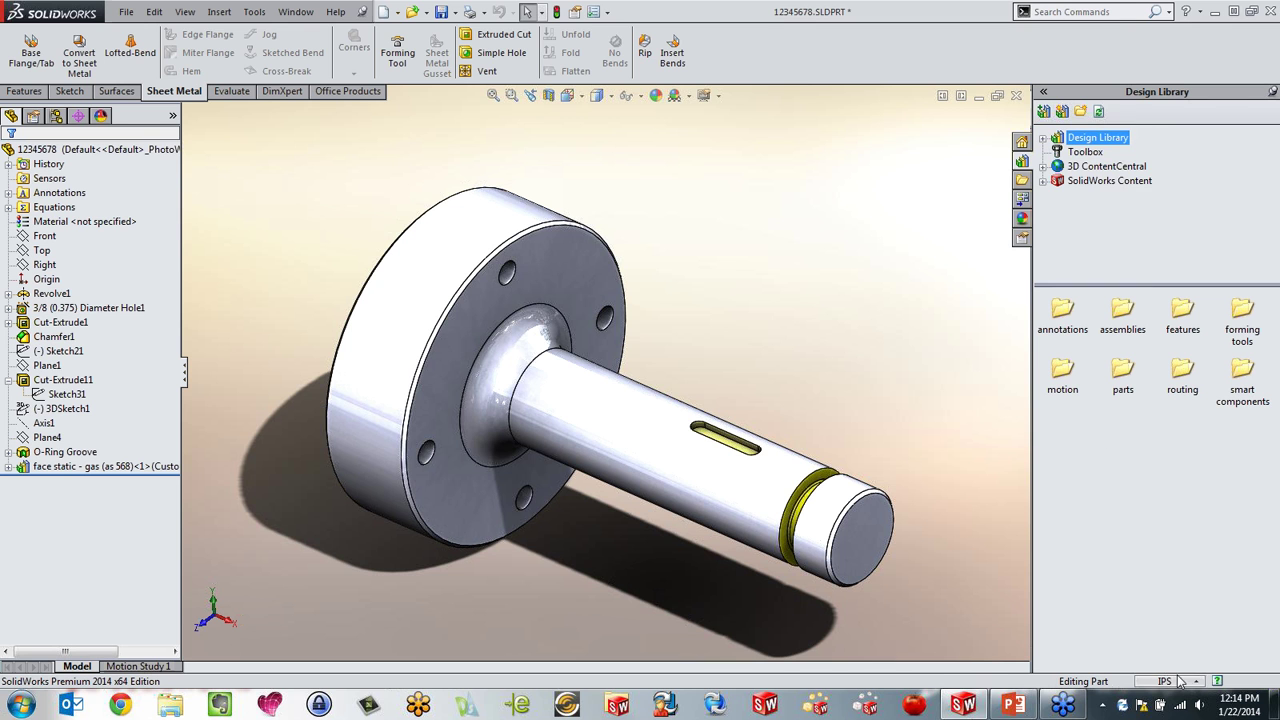
Step: Create a new folder on the Windows desktop, named with the owner's first name followed by "Design"
click(1274, 706)
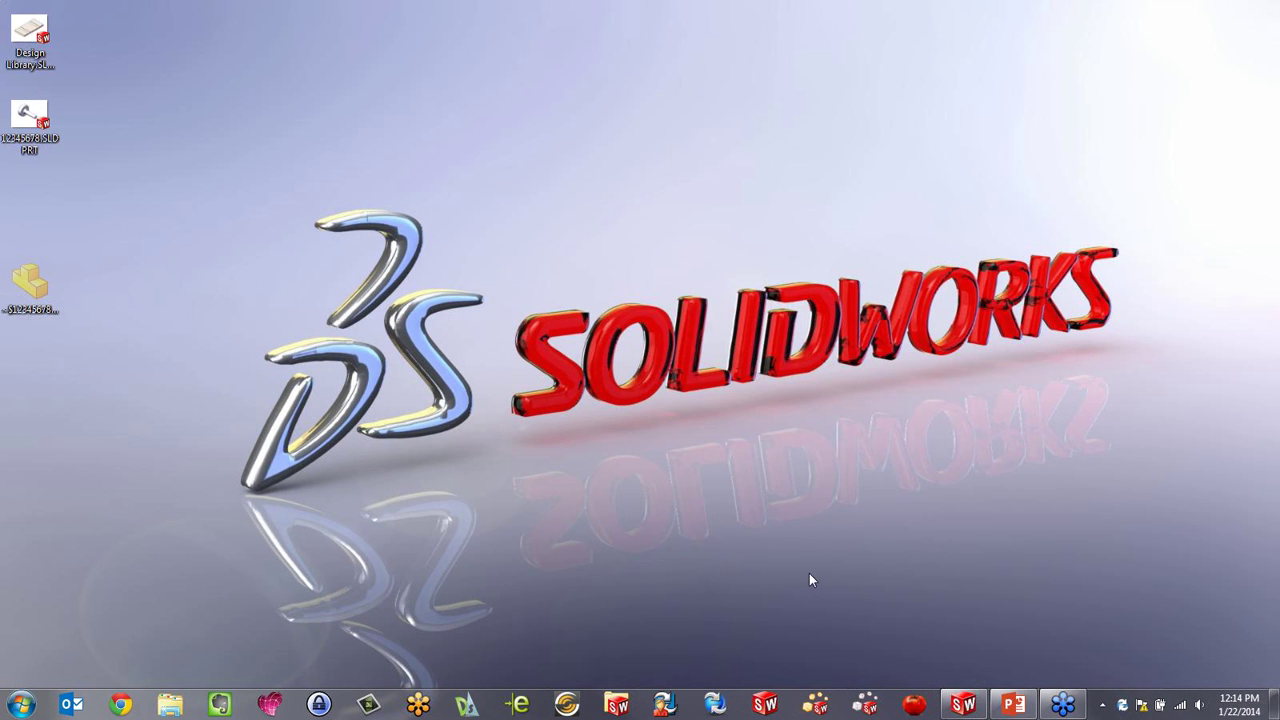
right_click(585, 183)
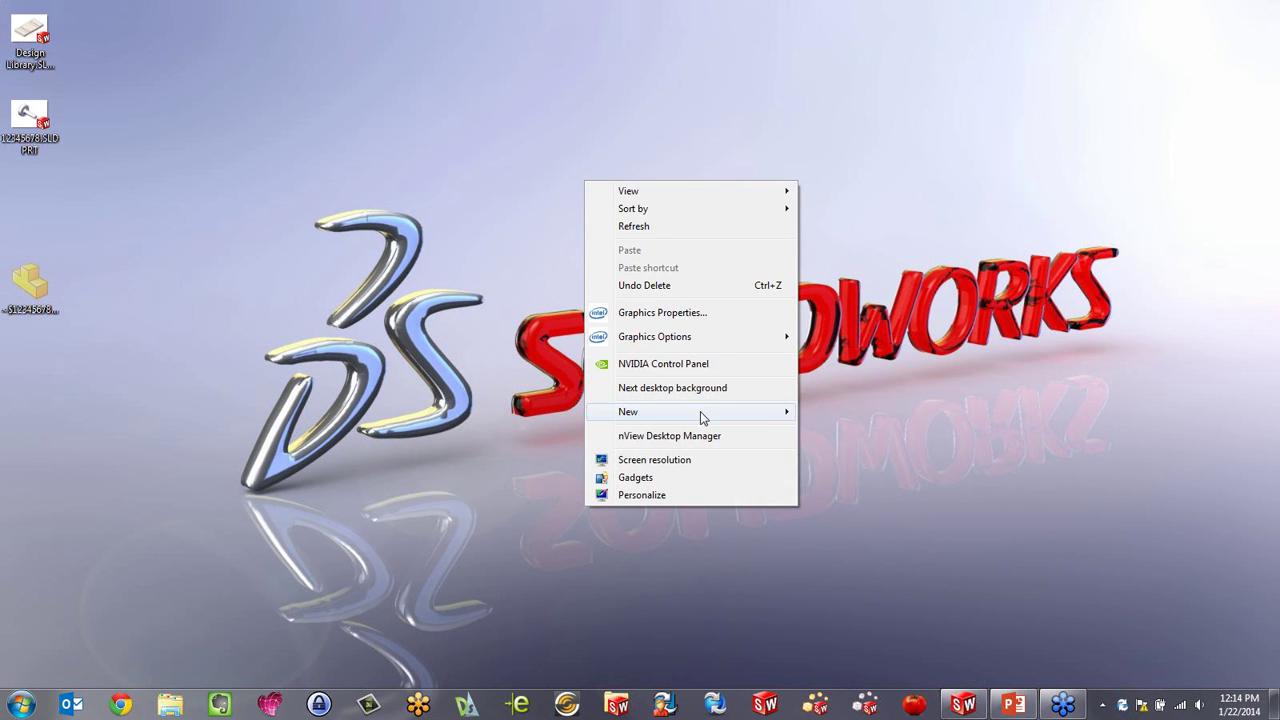
mouse_move(700, 412)
click(836, 415)
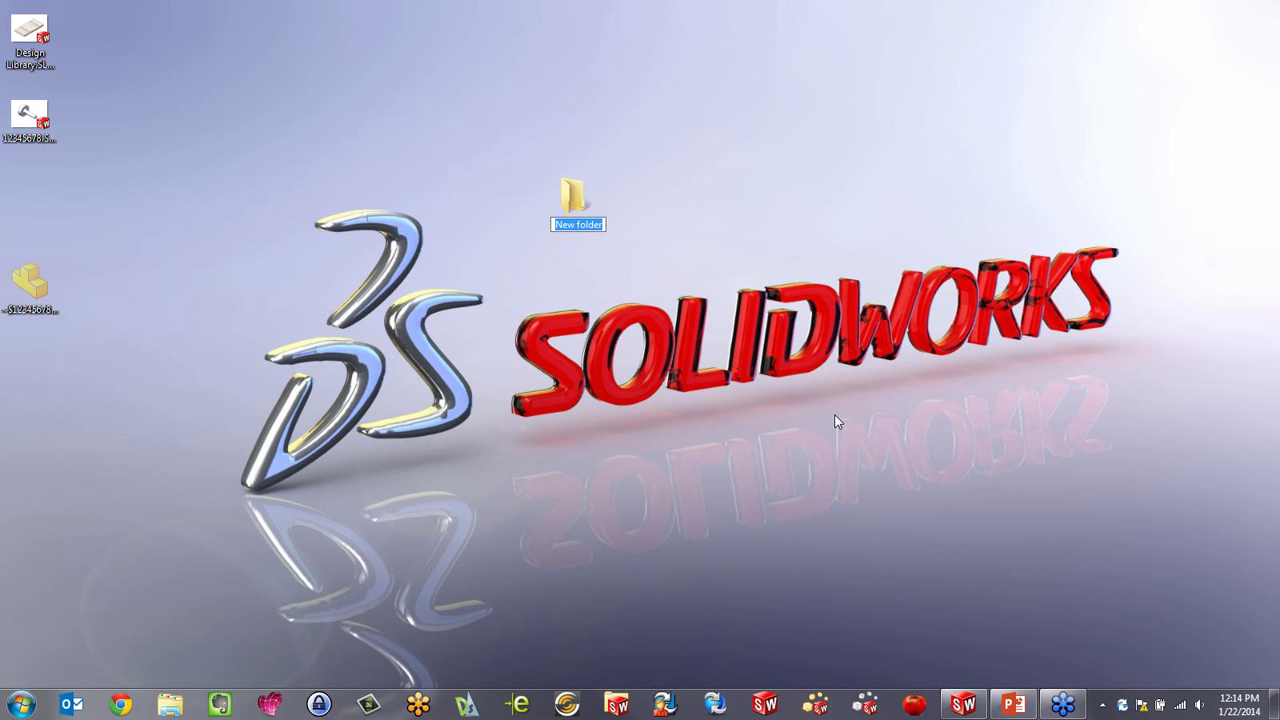
text(Lars Design)
key(Return)
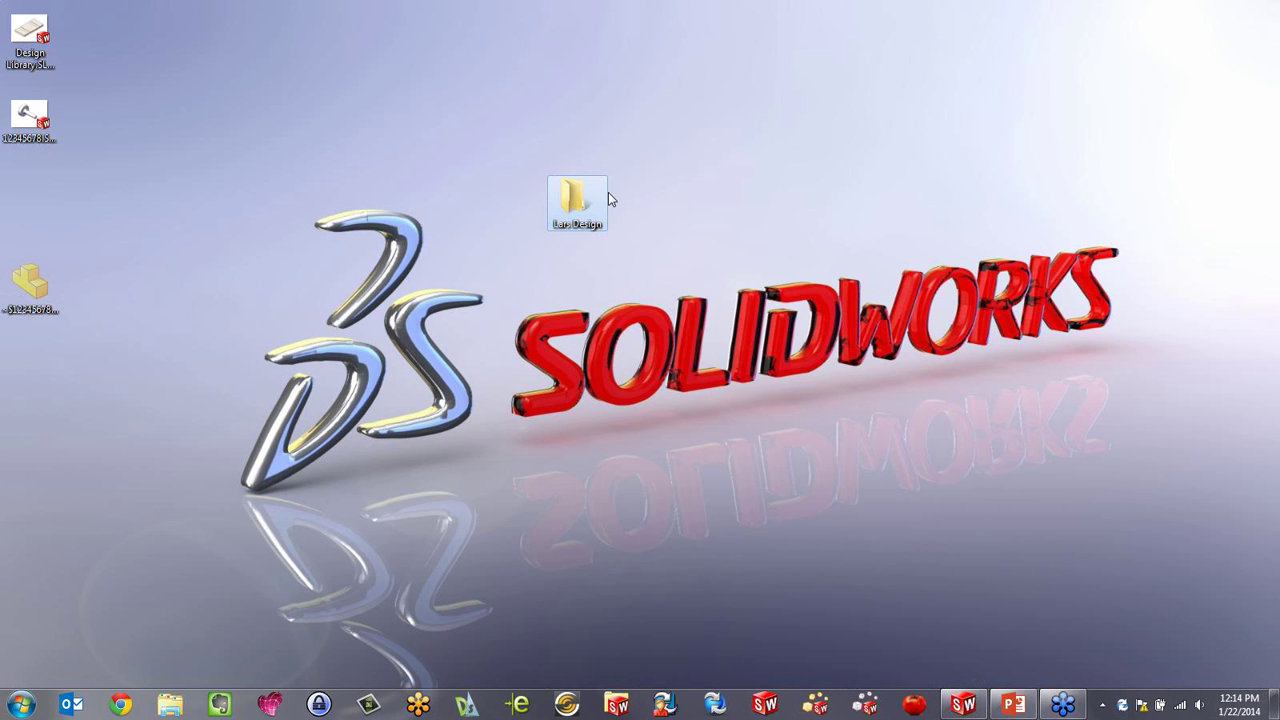
Step: Switch back to SolidWorks and add the new desktop folder as a file location in the Design Library
key(alt+Tab)
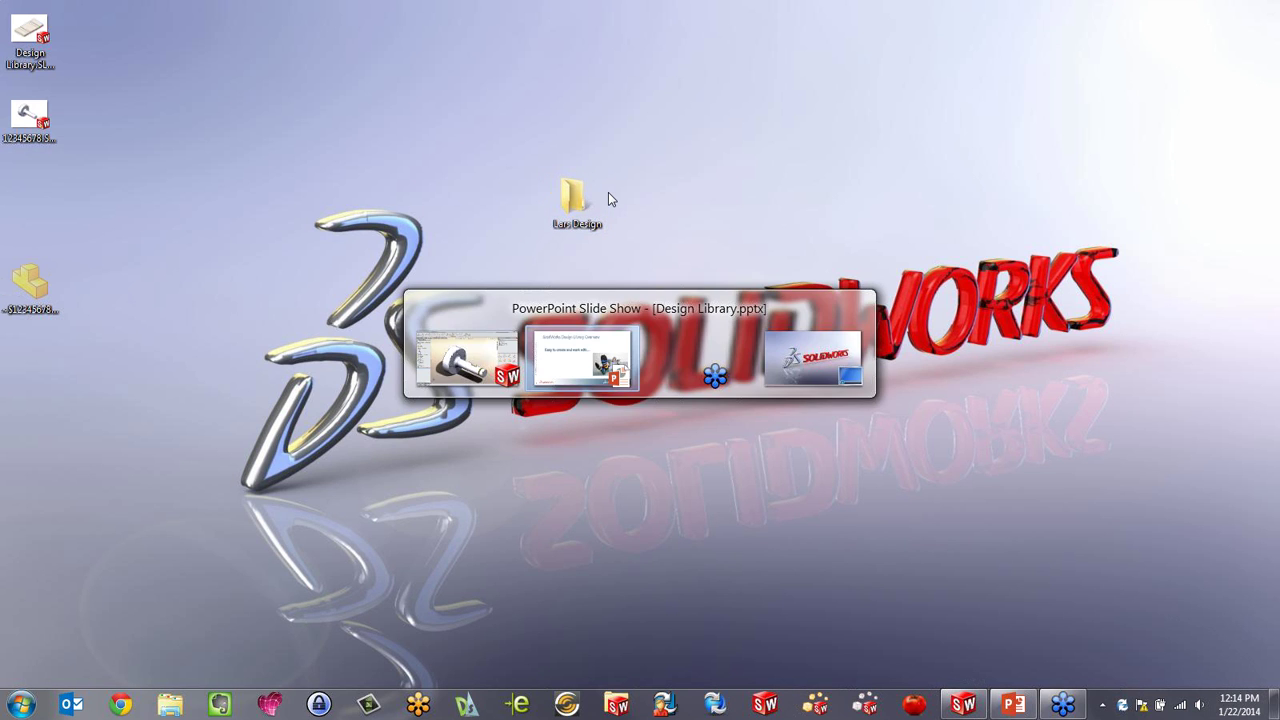
key(alt+Tab)
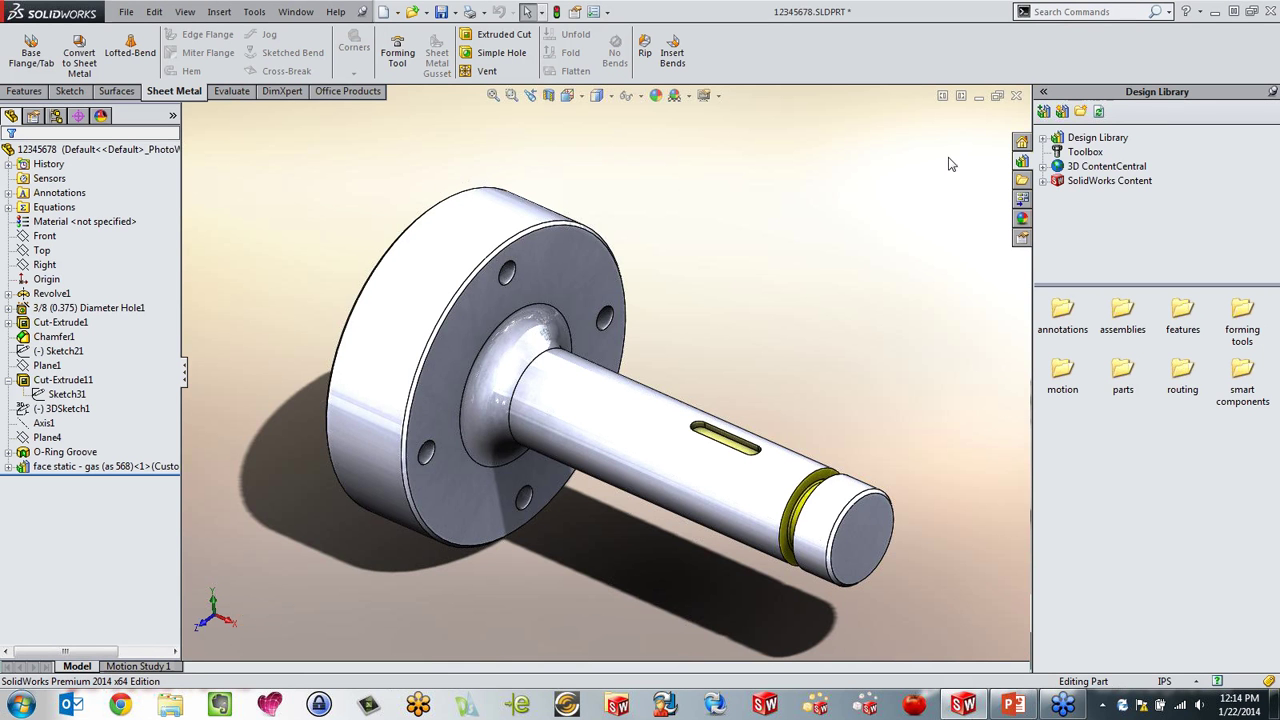
click(1062, 113)
drag(492, 177, 475, 160)
click(437, 268)
click(716, 322)
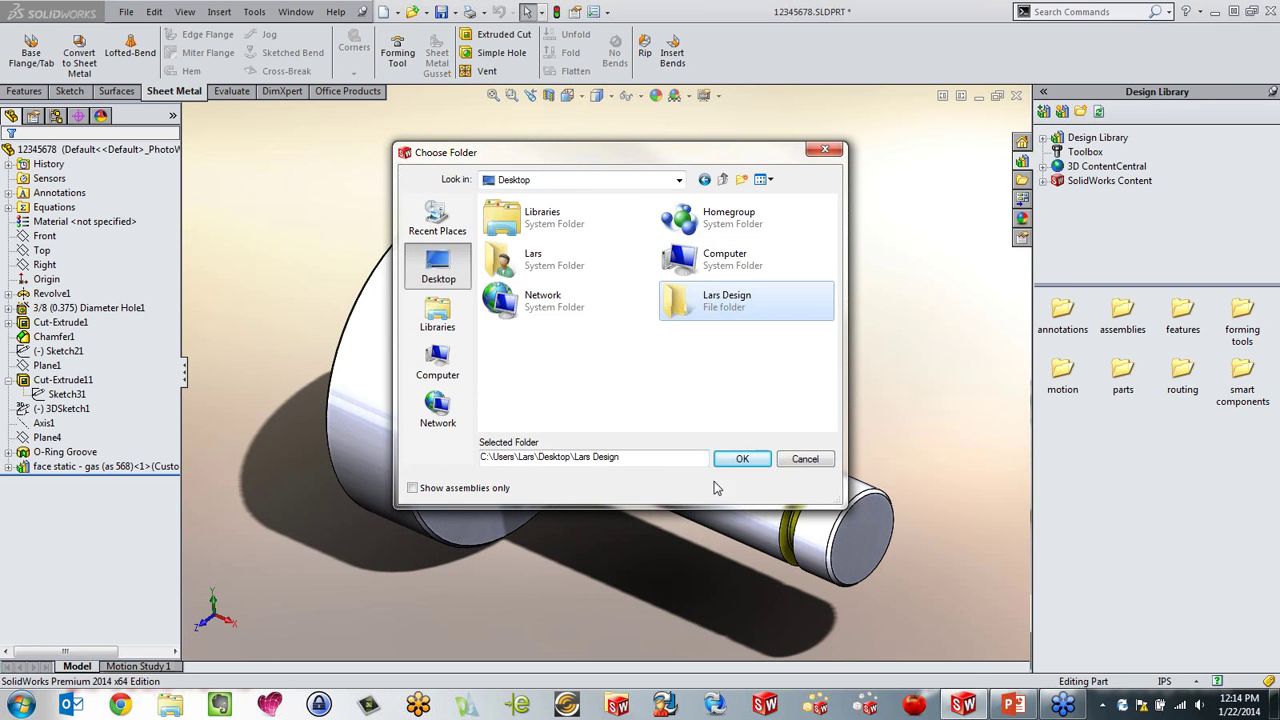
click(741, 460)
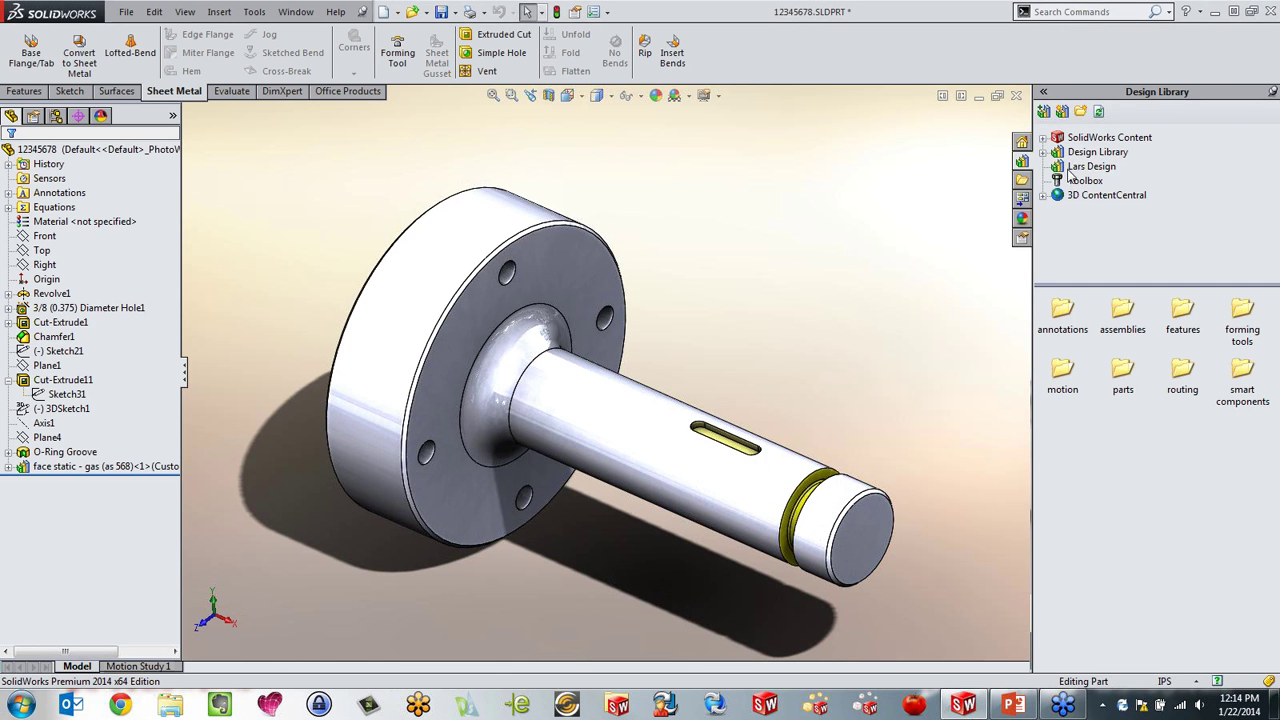
Step: Create a subfolder named Parts inside the newly added library location
click(1090, 166)
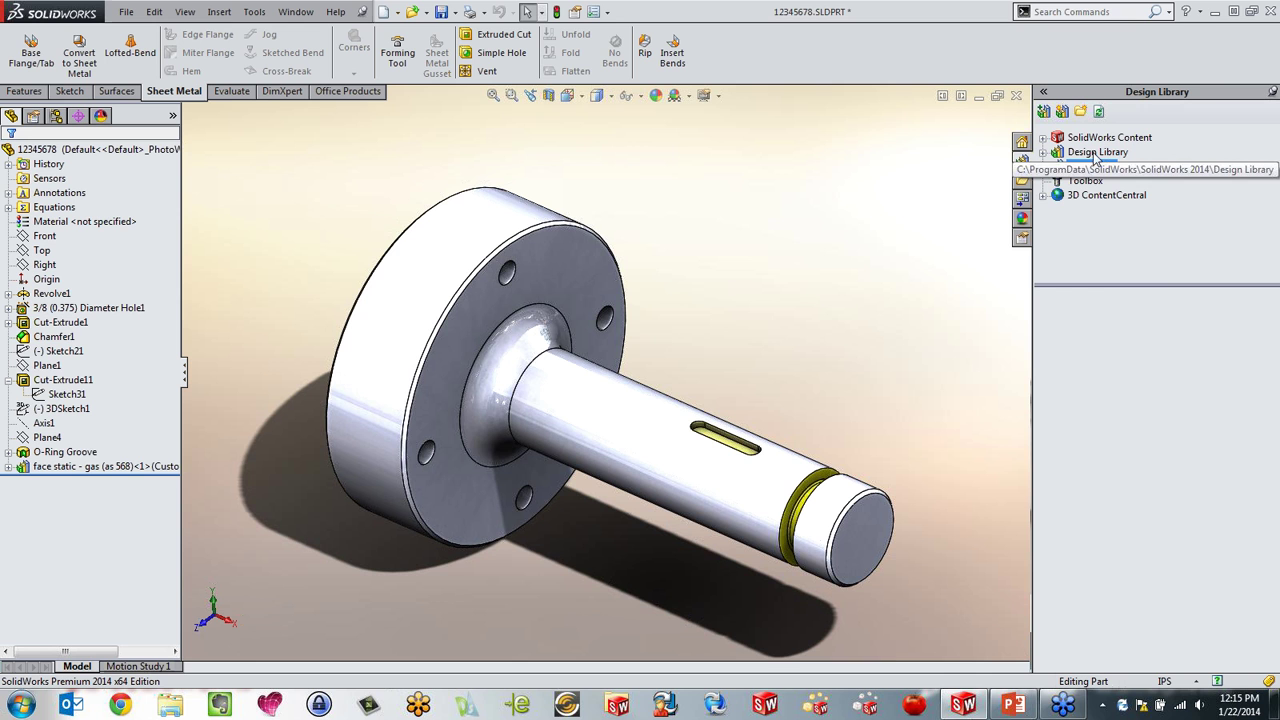
key(Return)
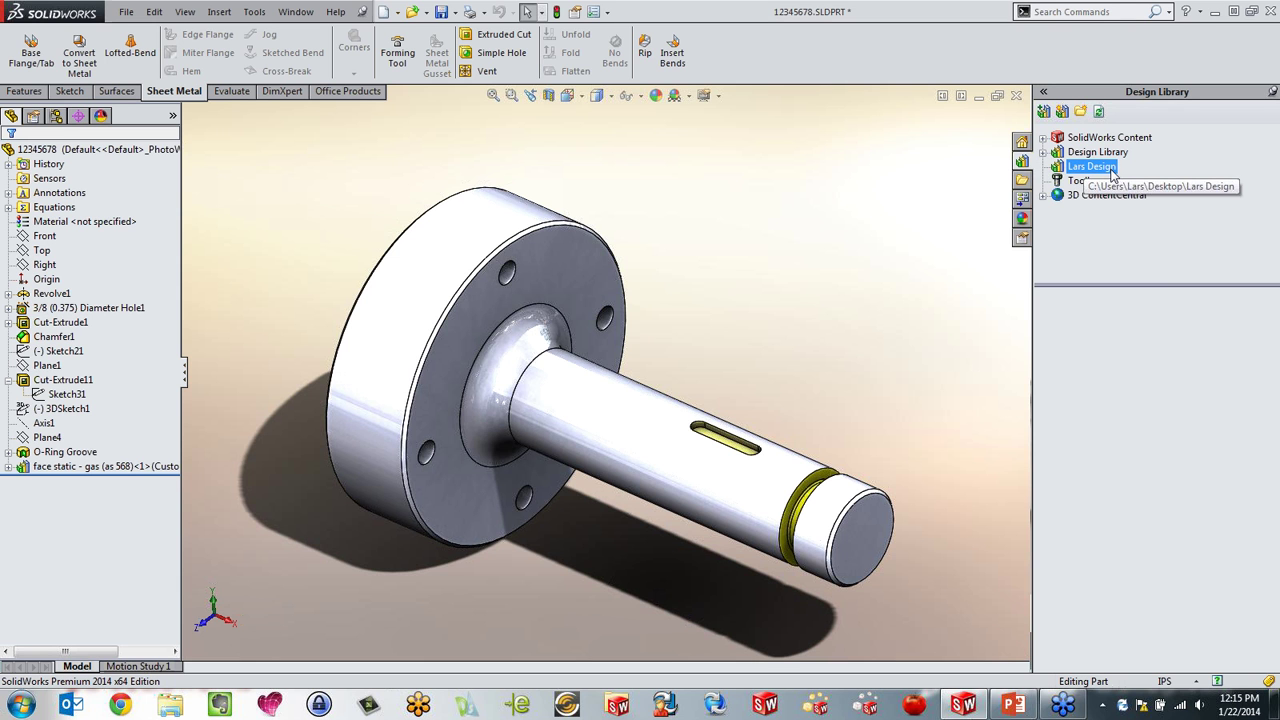
click(1080, 113)
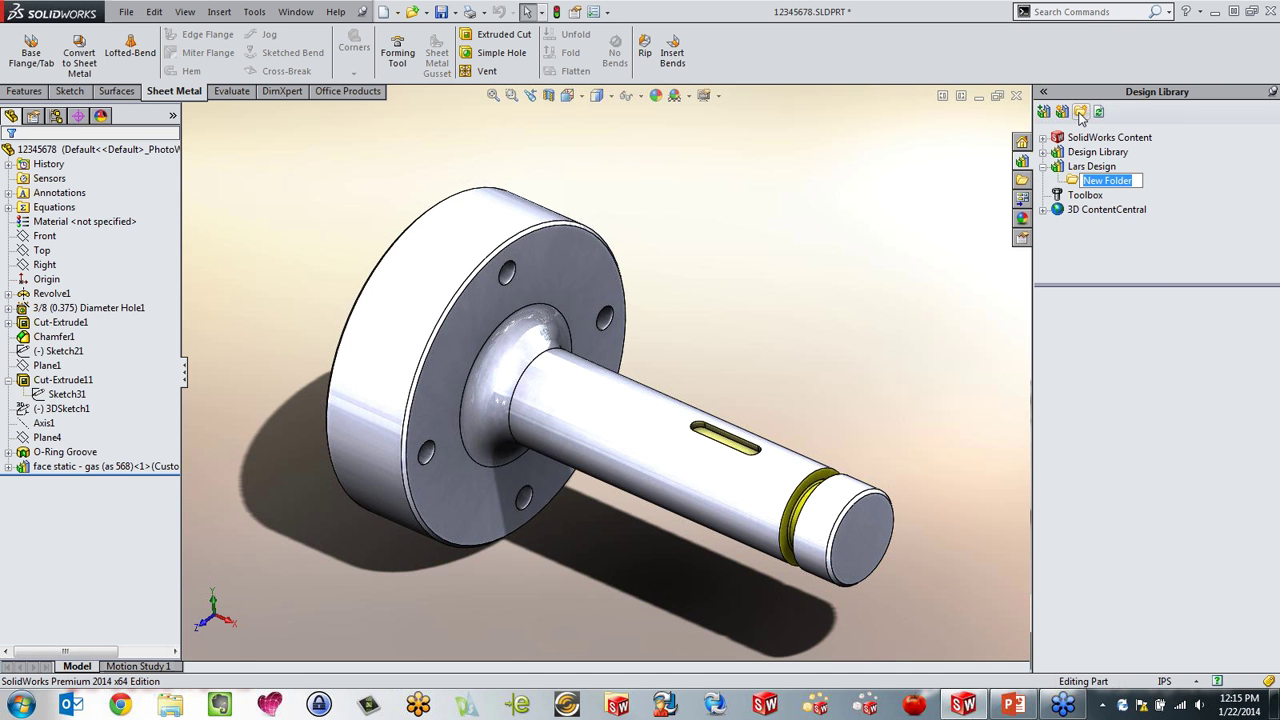
text(Parts)
key(Return)
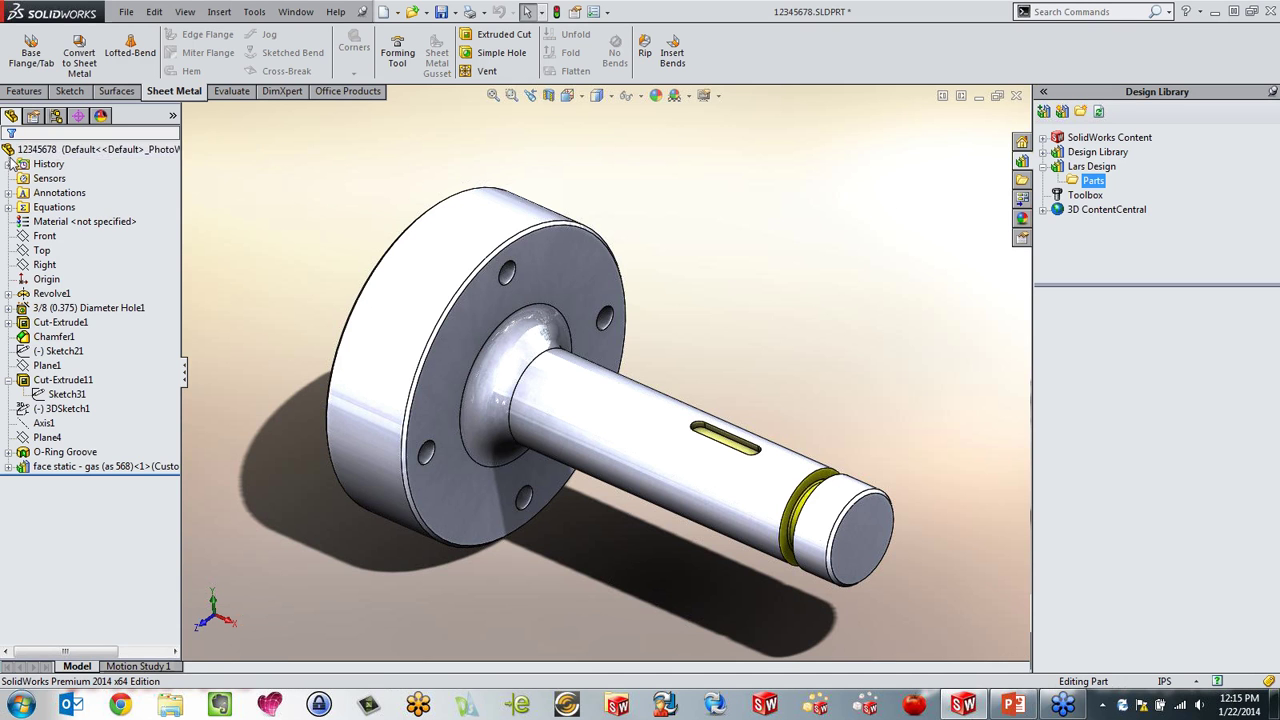
Step: Add the flanged shaft part to the custom library's Parts folder, keeping 12345678 as the file name
click(40, 152)
drag(40, 152, 1094, 183)
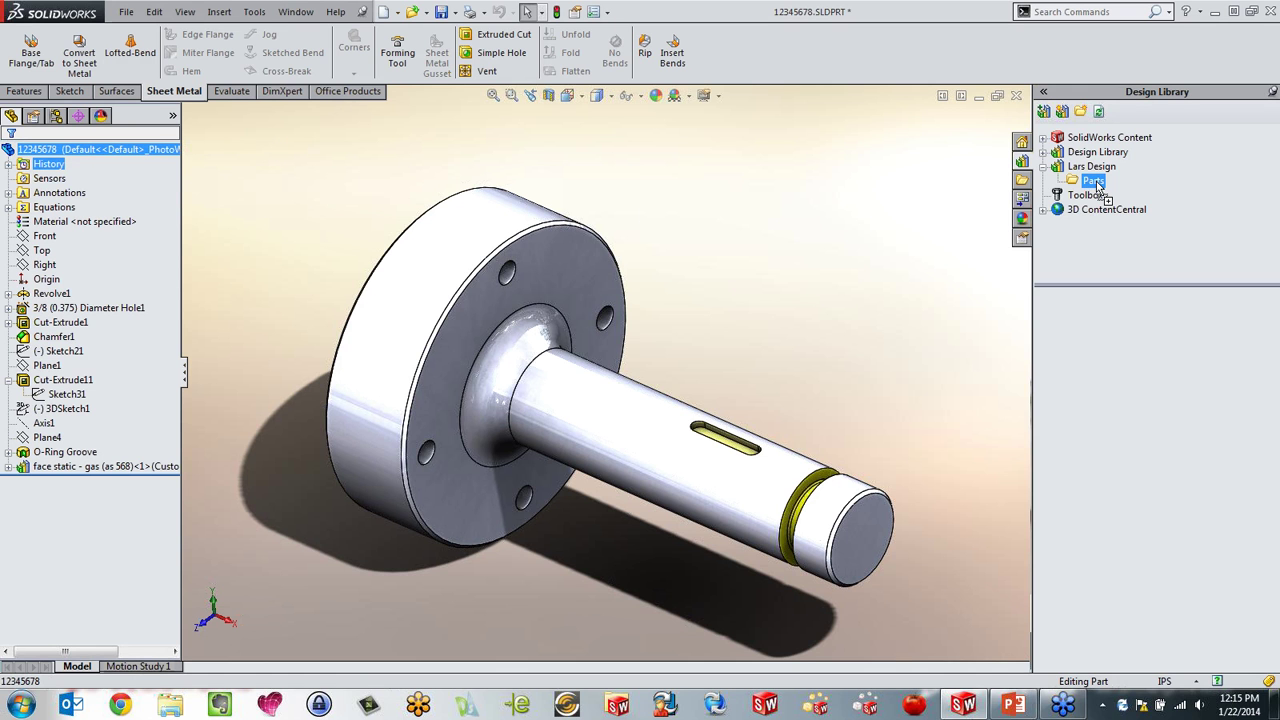
drag(1097, 181, 1098, 182)
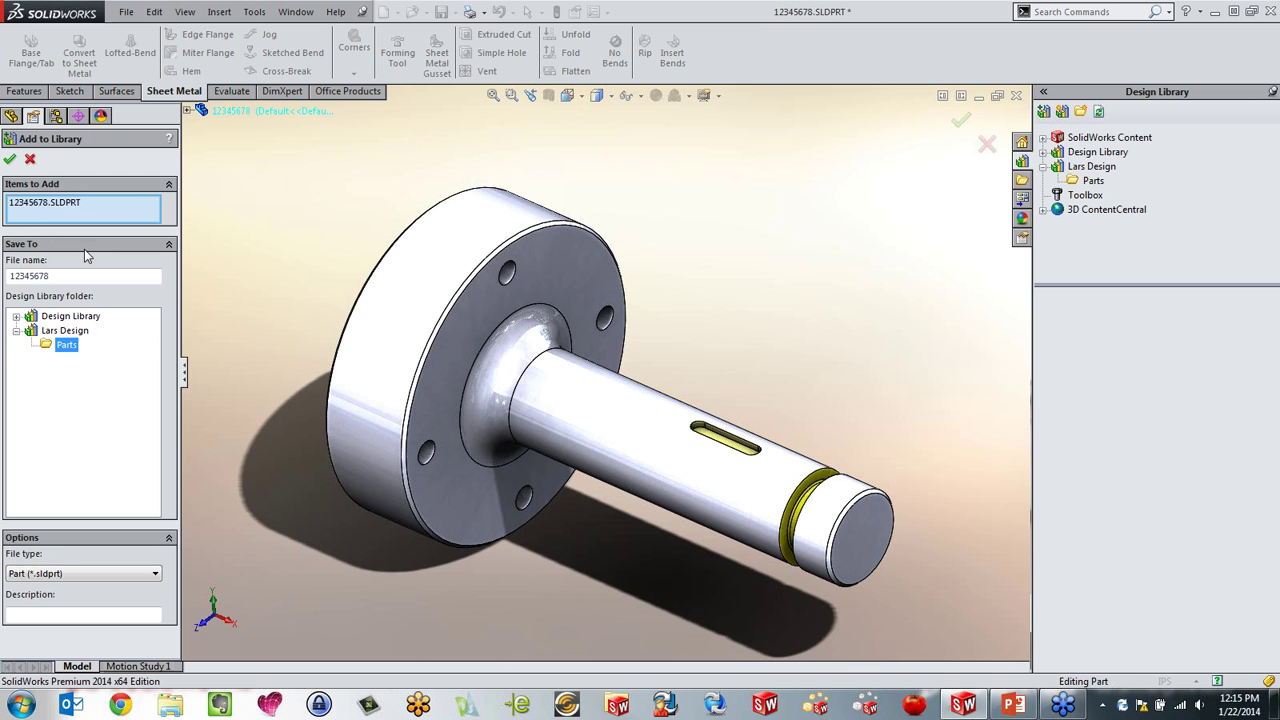
drag(52, 276, 3, 294)
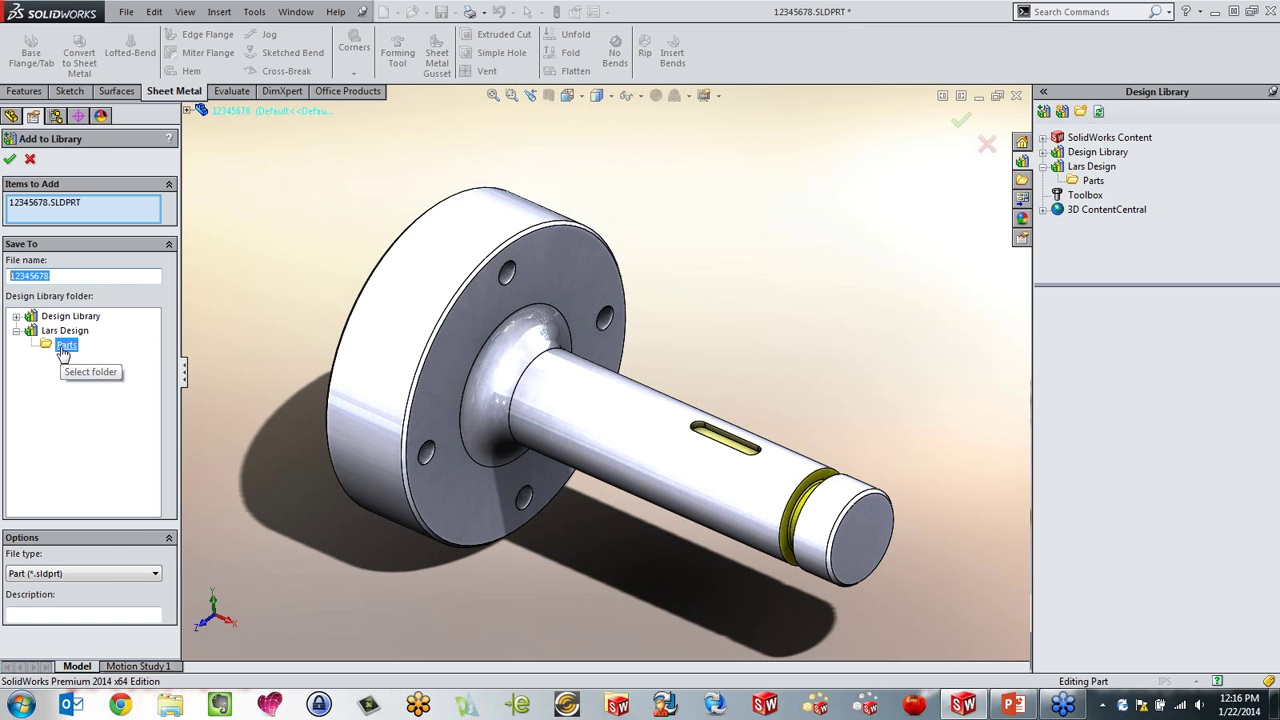
click(8, 163)
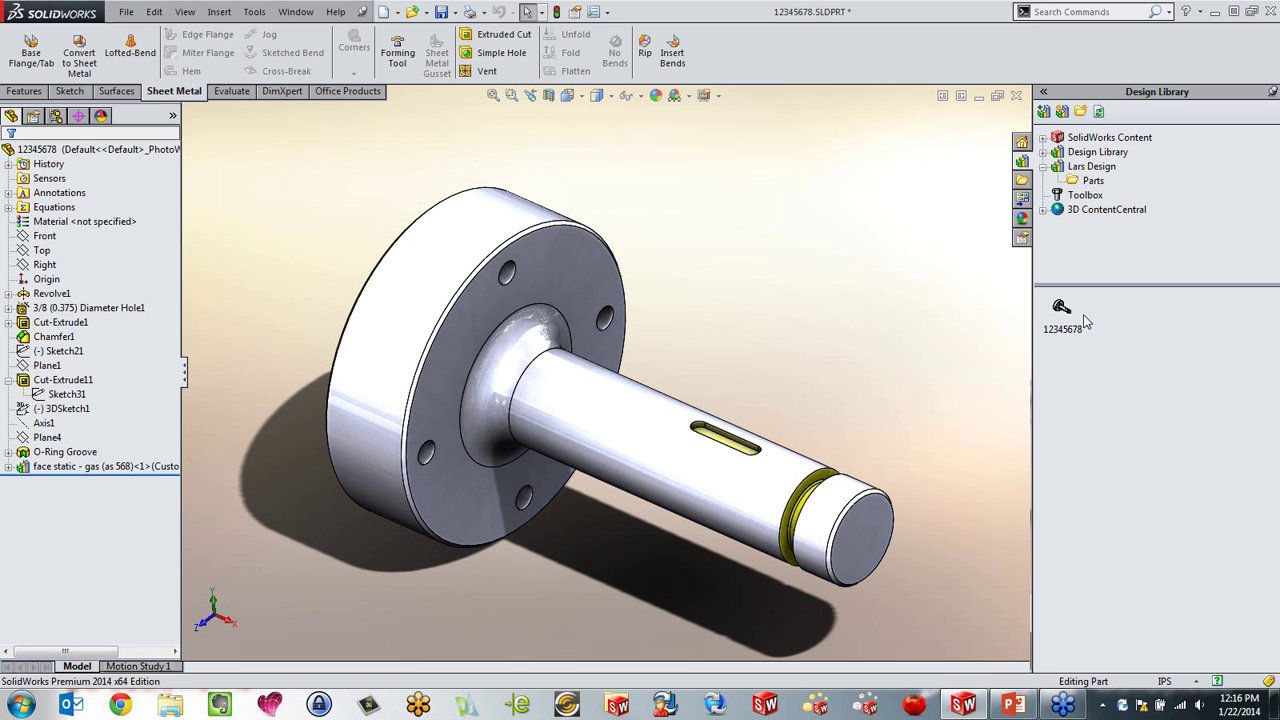
mouse_move(1077, 326)
Step: Switch to the Windows desktop and check the stored part file in the custom library folder's Parts subfolder, then close the folder window
click(1274, 710)
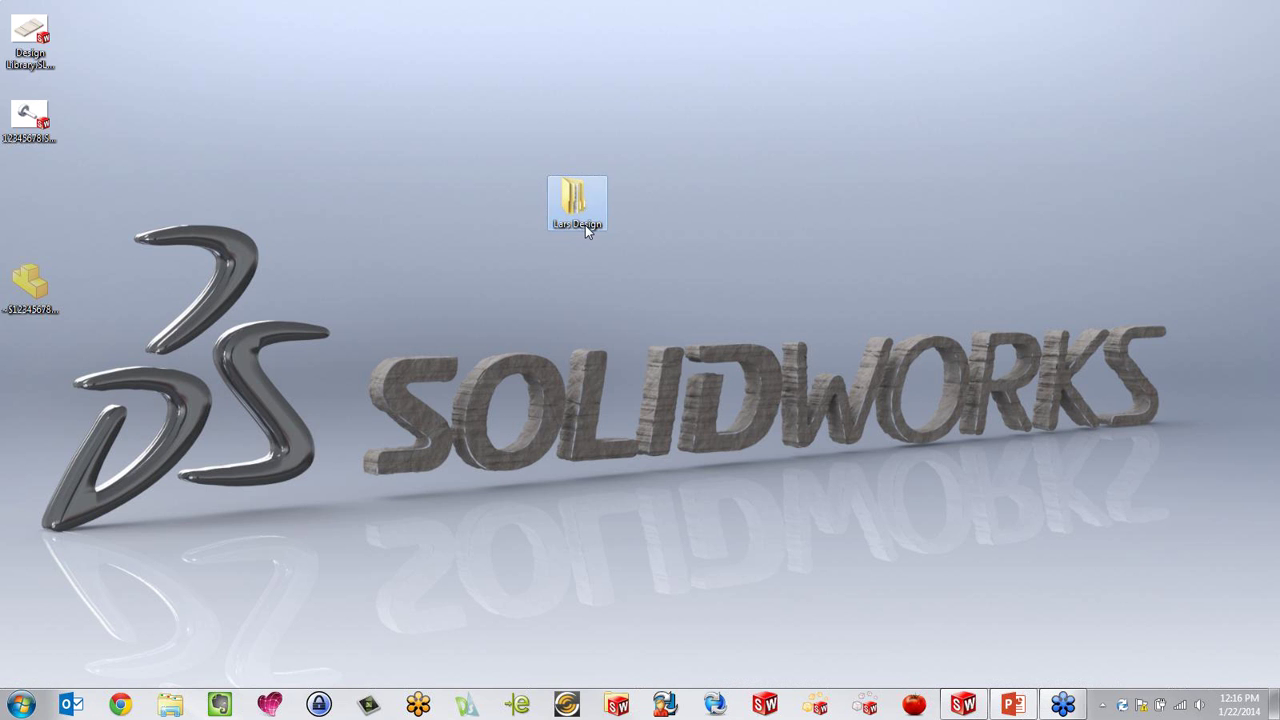
double_click(584, 225)
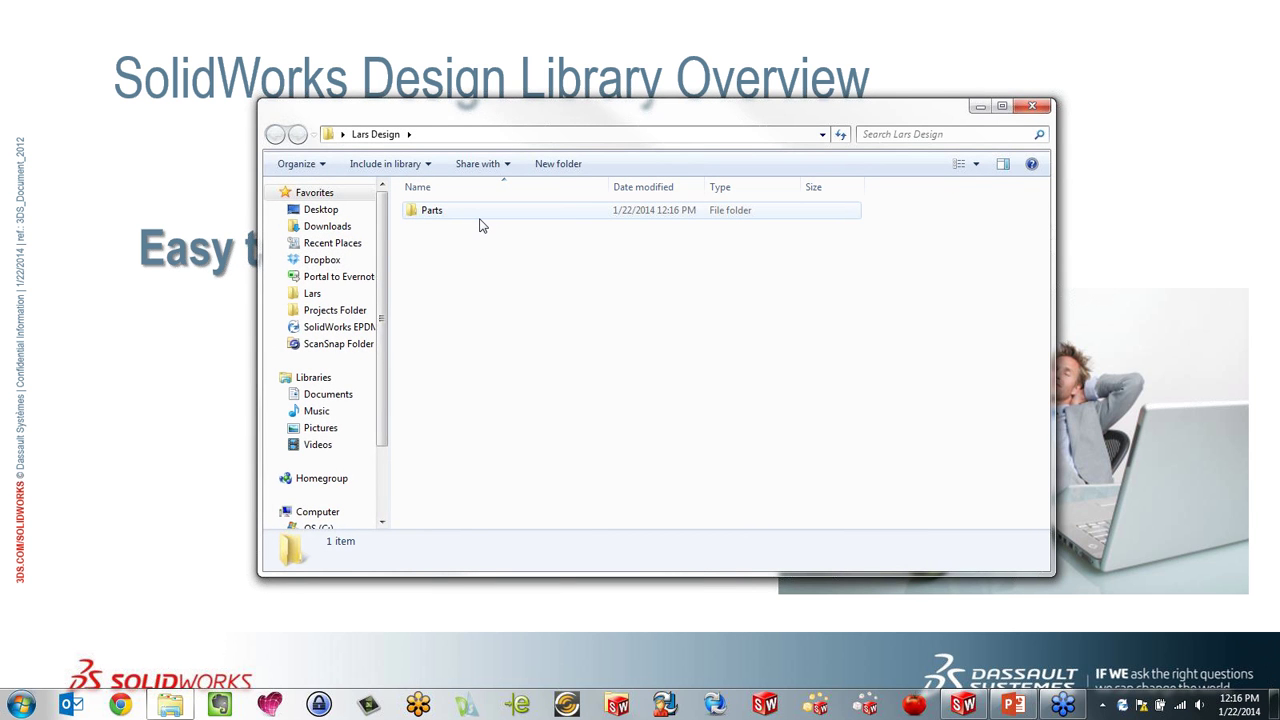
double_click(478, 220)
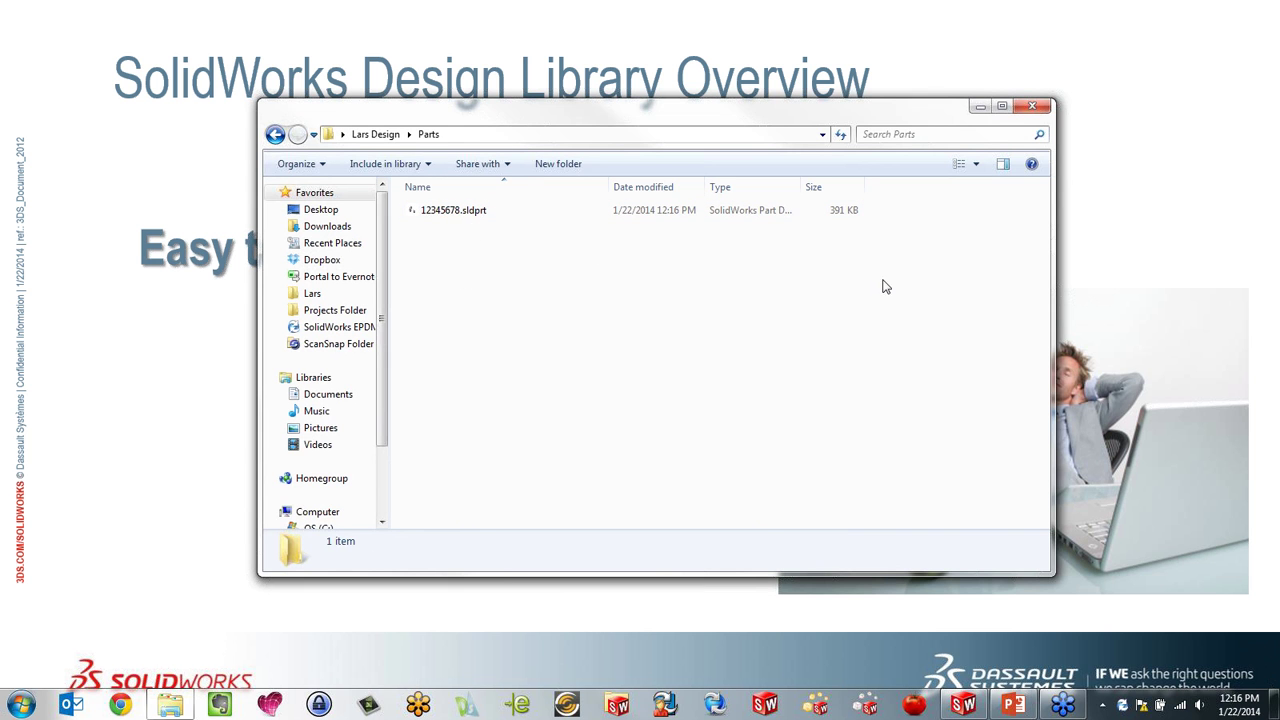
click(1030, 108)
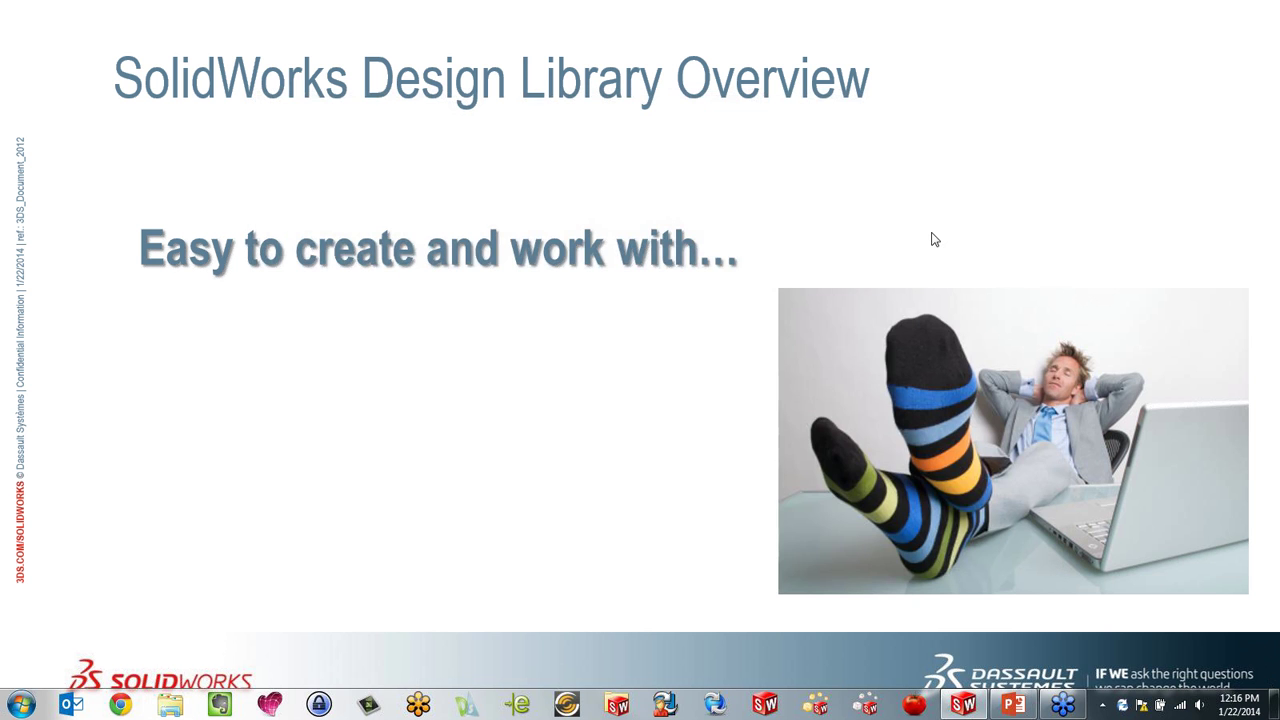
Step: Switch back to SolidWorks and close the shaft part without saving its changes
key(alt+Tab)
key(alt+Tab)
key(alt+Tab)
key(alt+Tab)
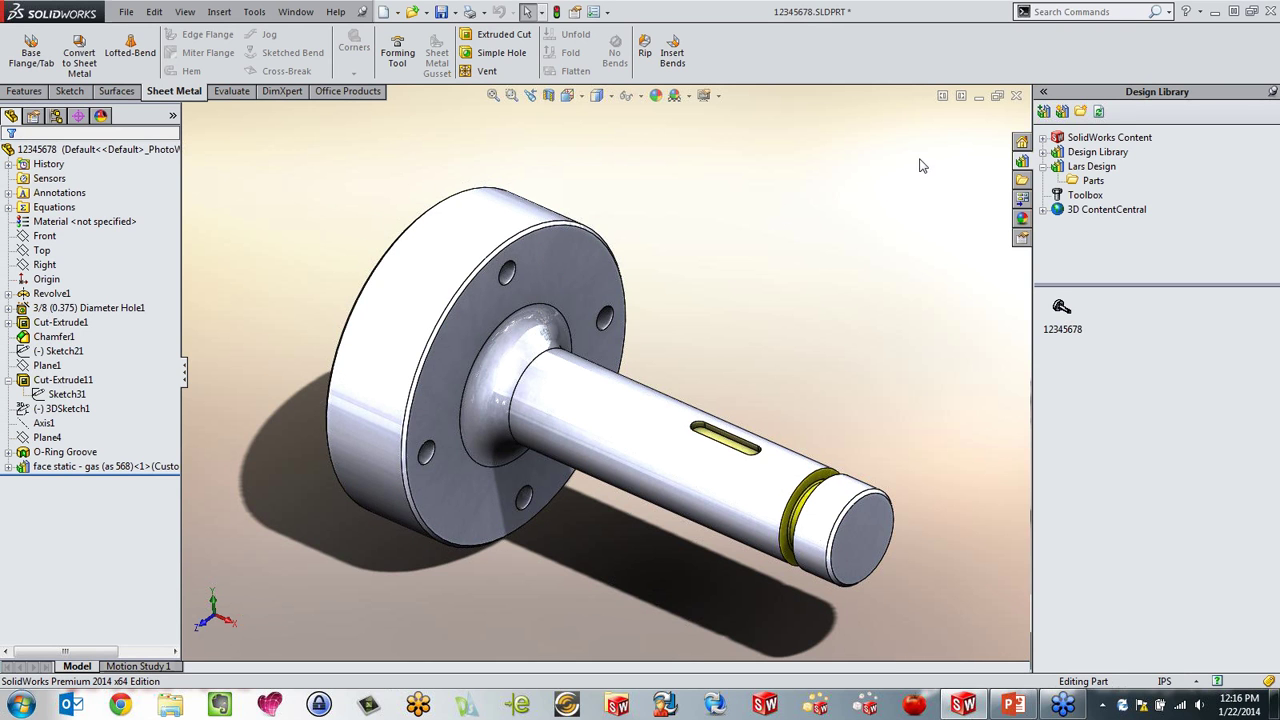
click(1016, 97)
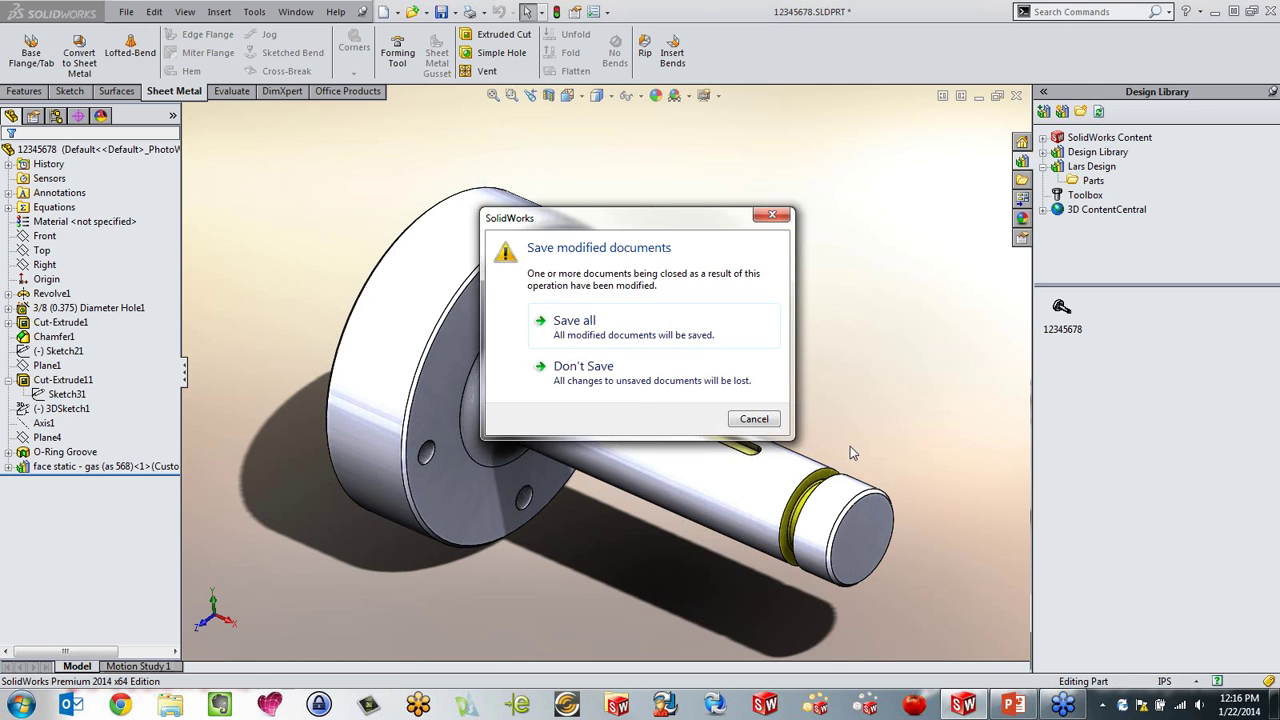
click(607, 378)
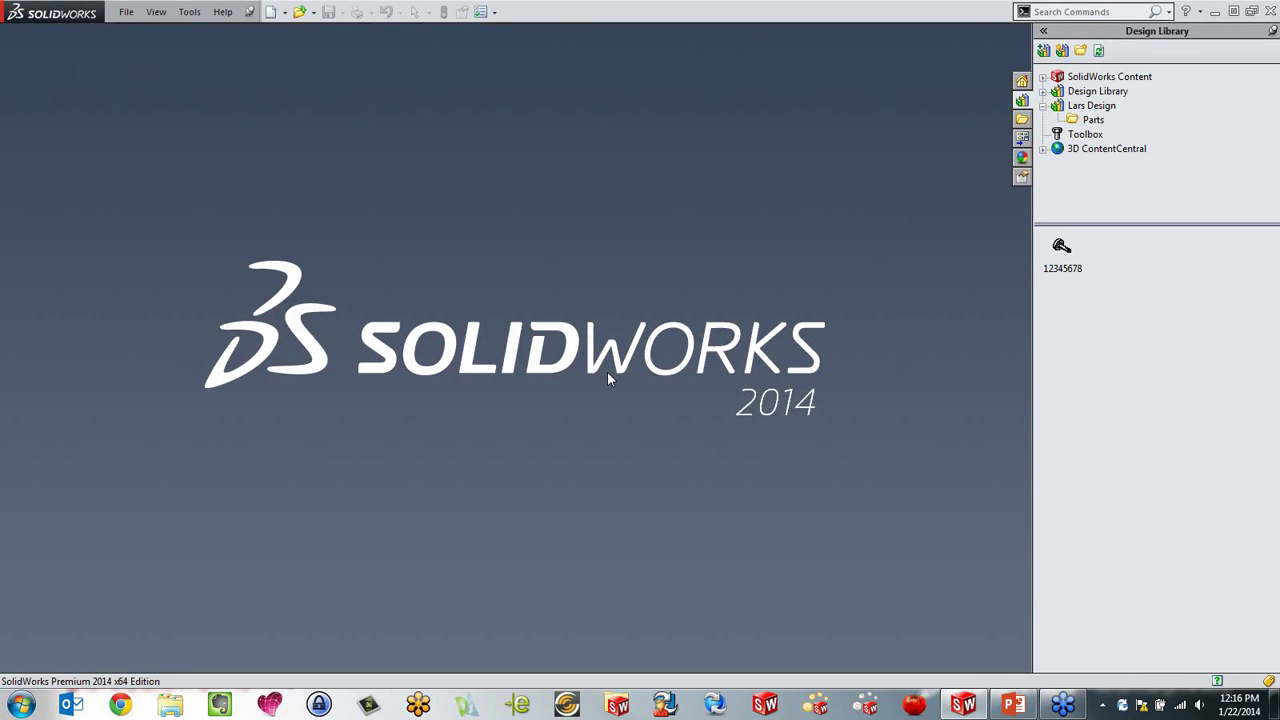
Step: Open the original 12345678.SLDPRT from the desktop to check its features, and close it again
click(299, 12)
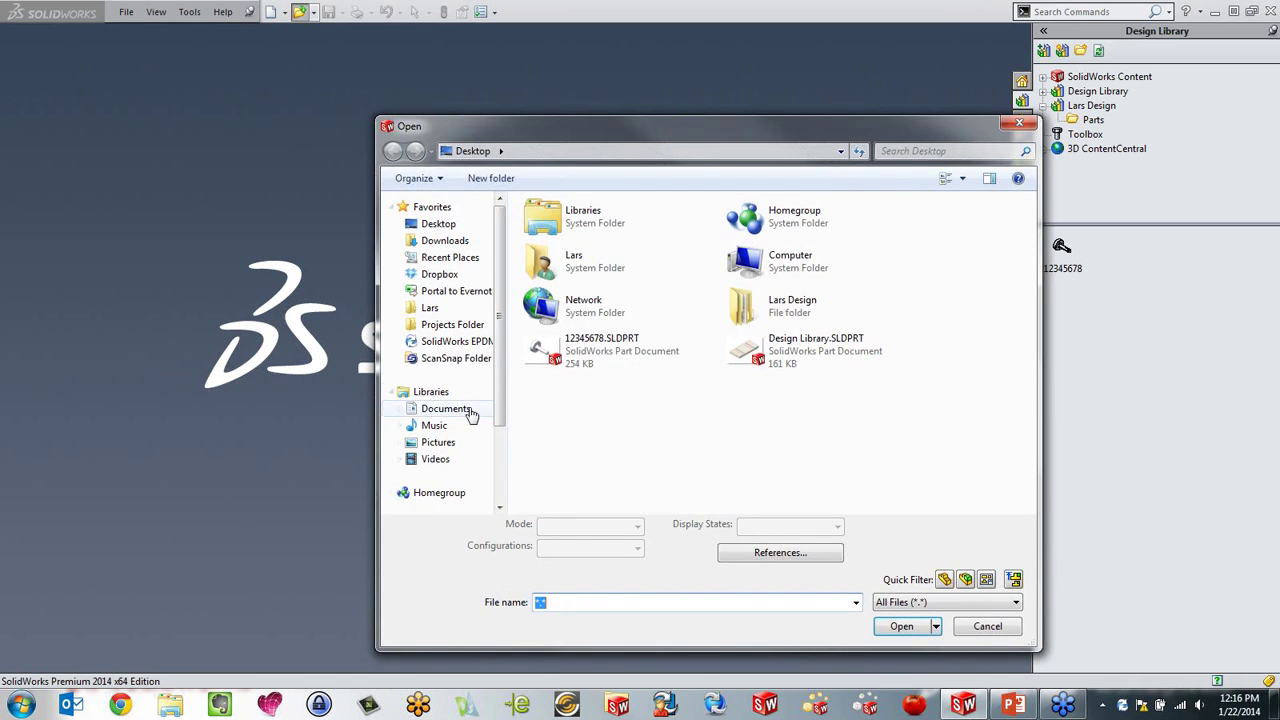
double_click(580, 360)
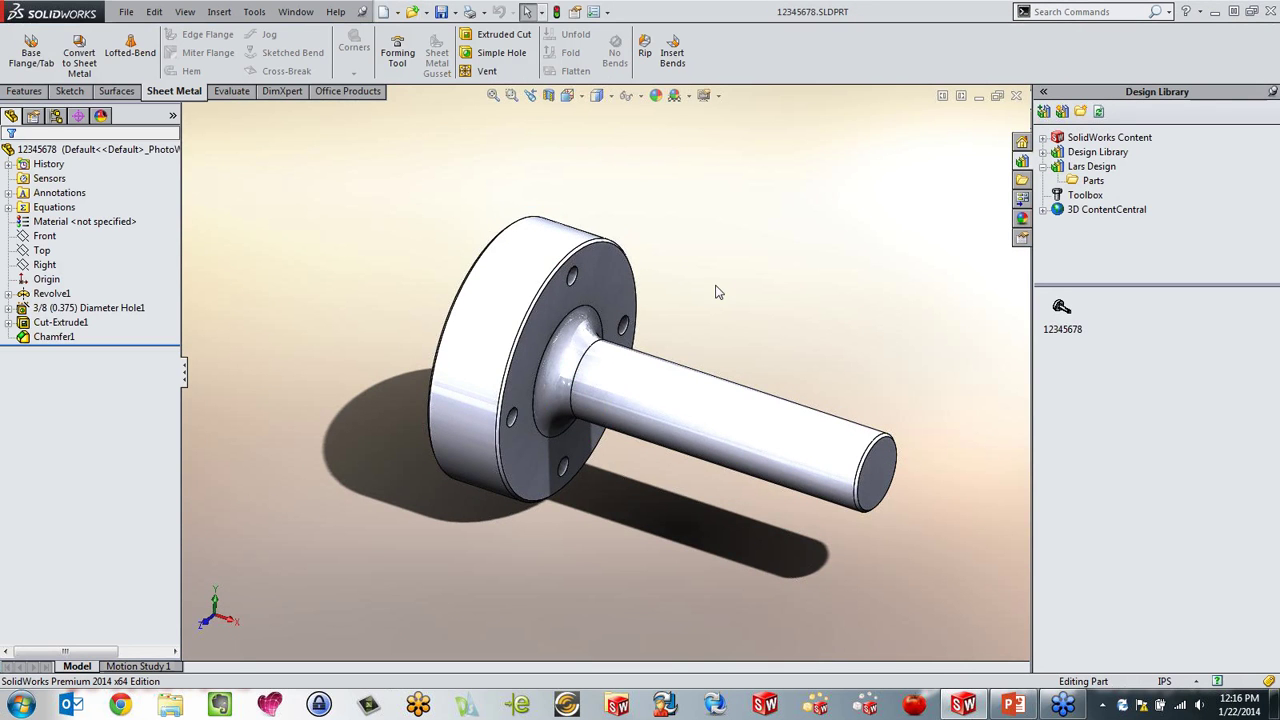
click(1016, 96)
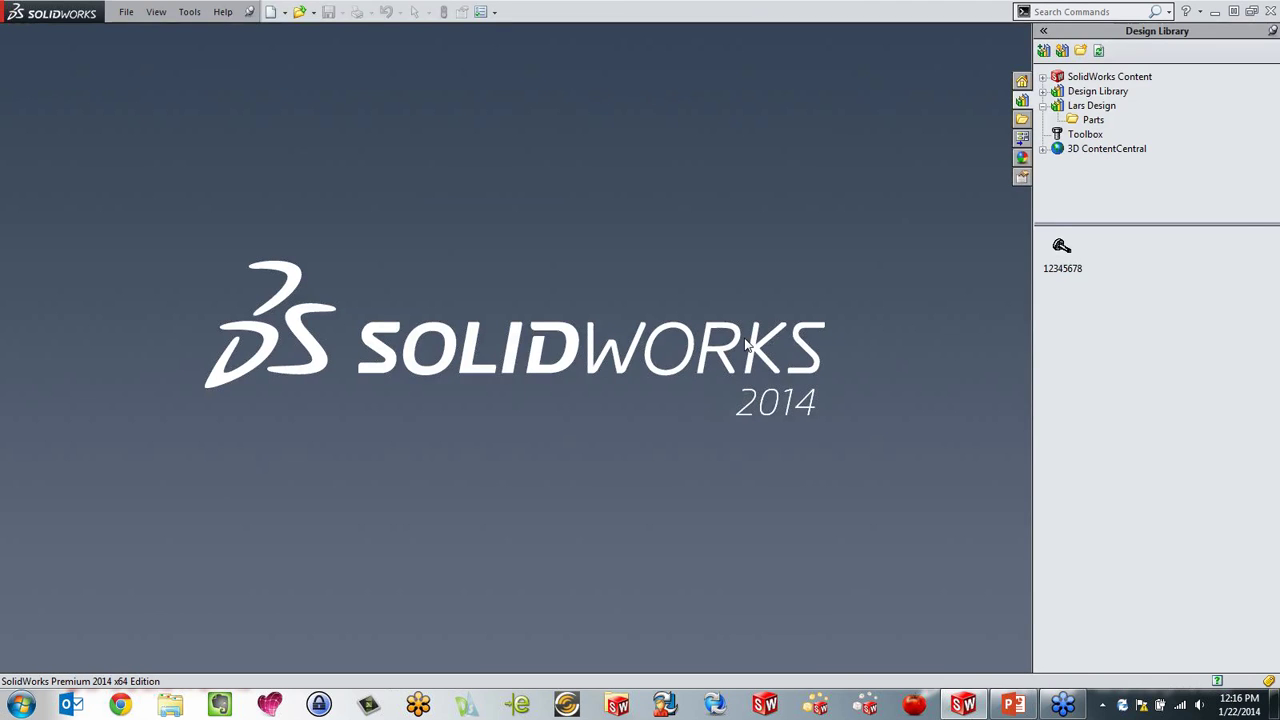
Step: Open the 12345678 part from the custom library's Parts folder to review it, and close it again
right_click(1061, 262)
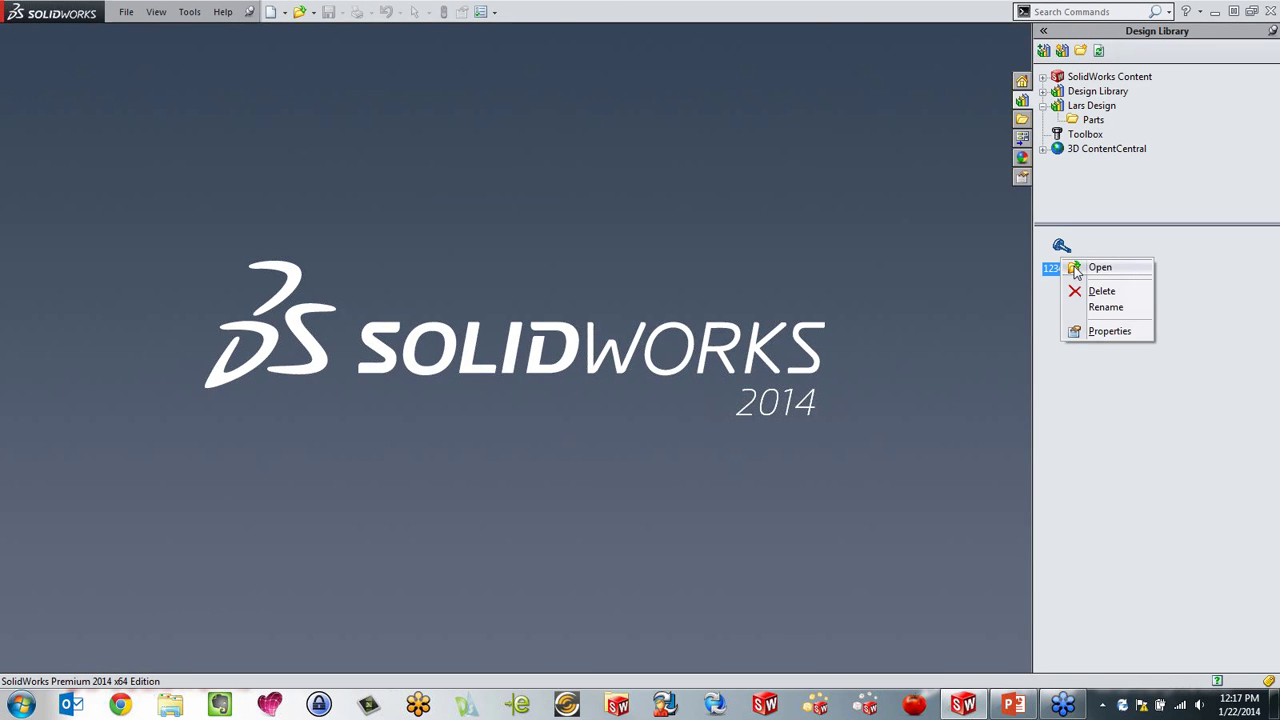
click(1090, 266)
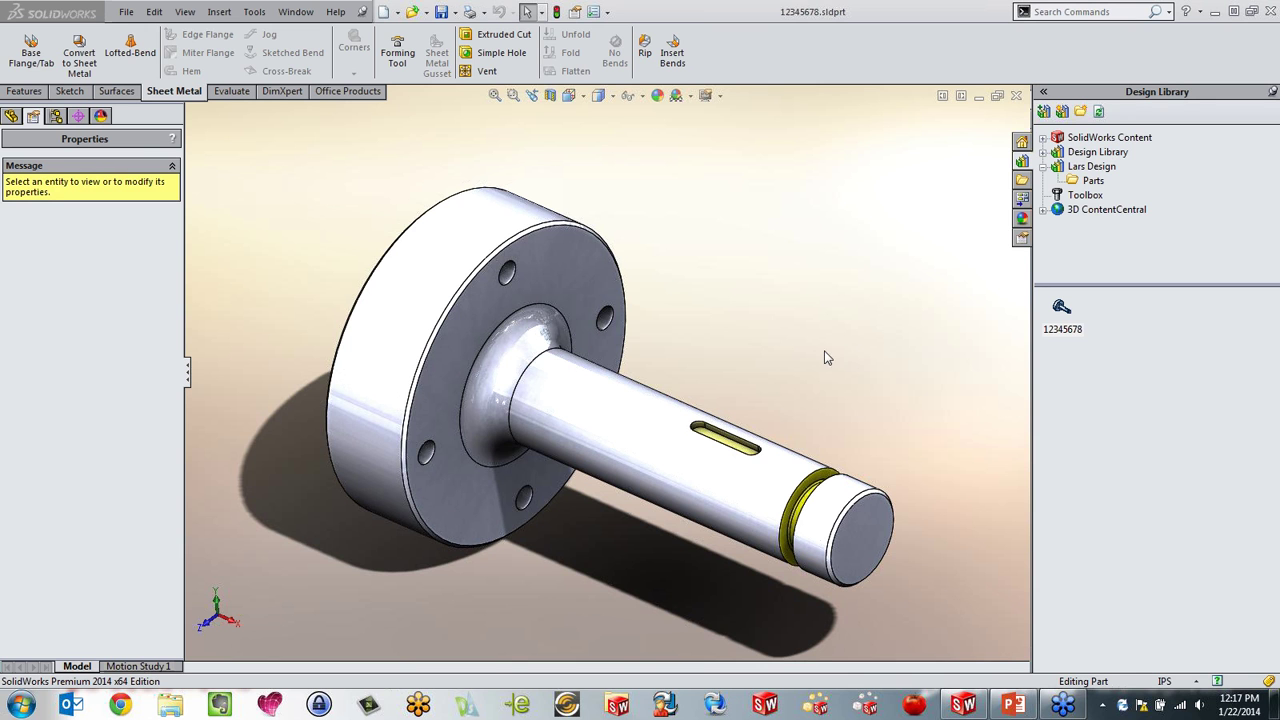
click(1016, 95)
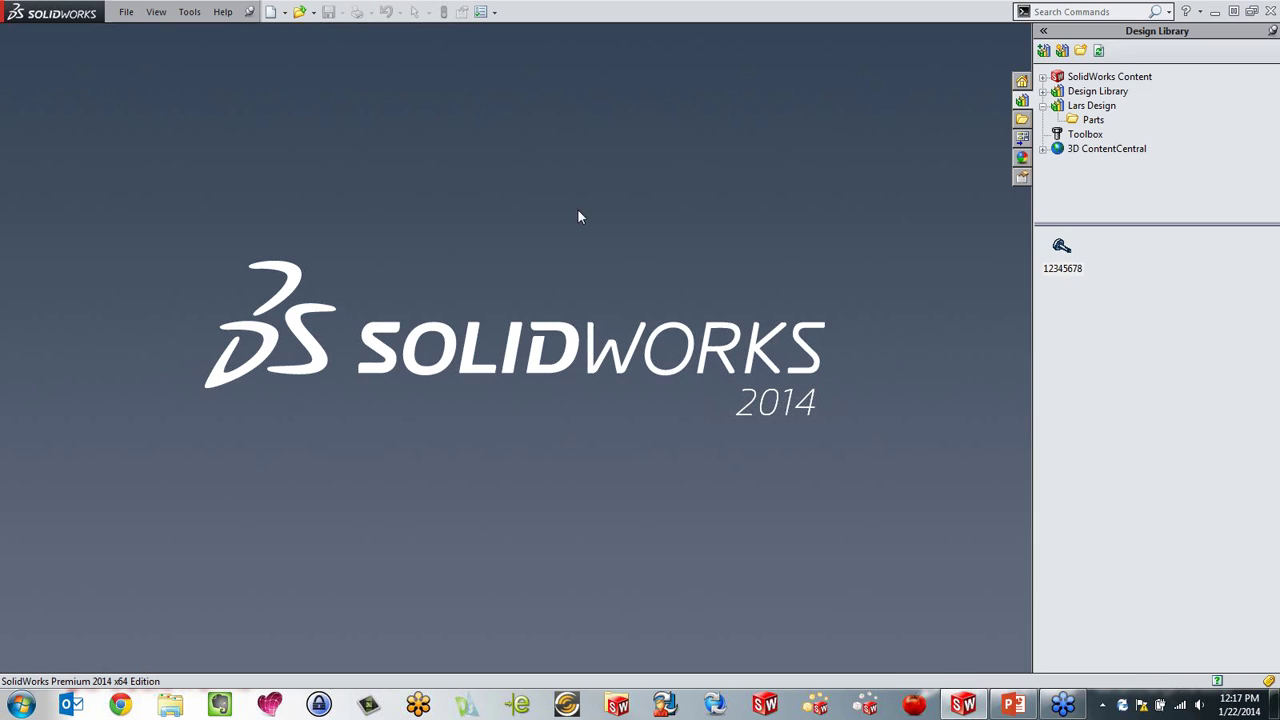
Step: Create a new assembly and leave the Begin Assembly command without inserting a component
click(270, 12)
click(372, 262)
double_click(315, 305)
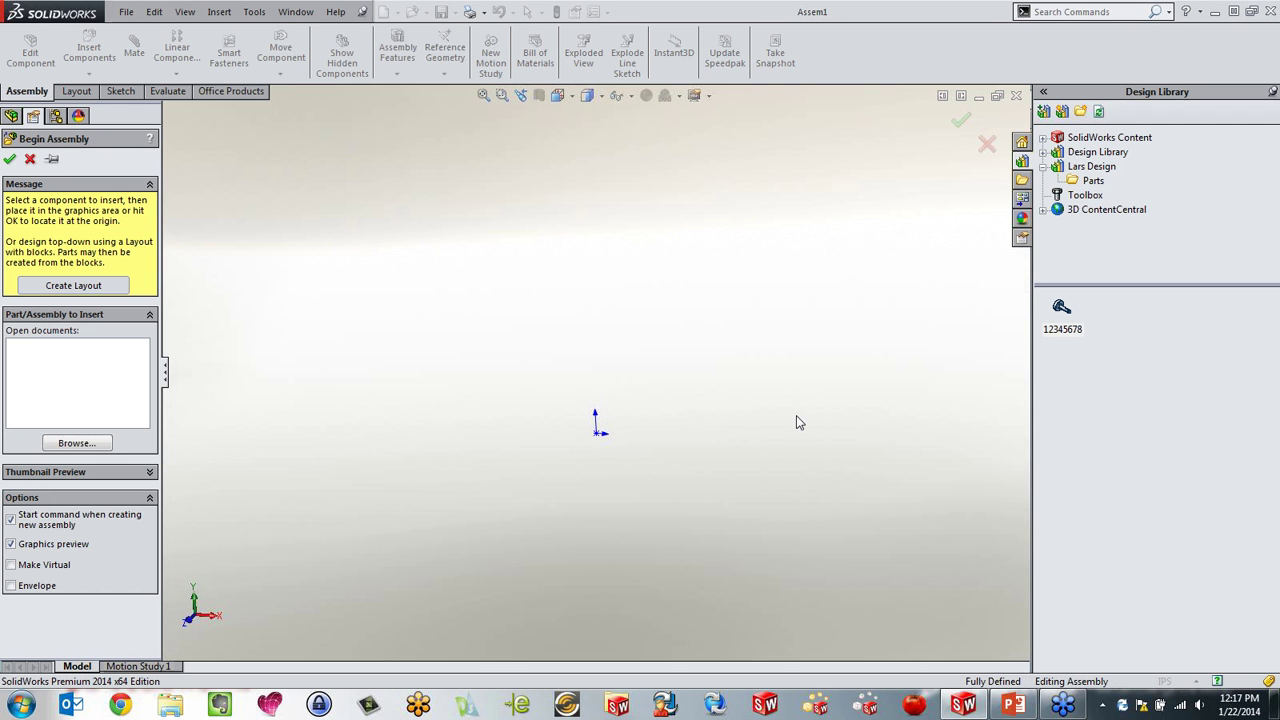
click(94, 446)
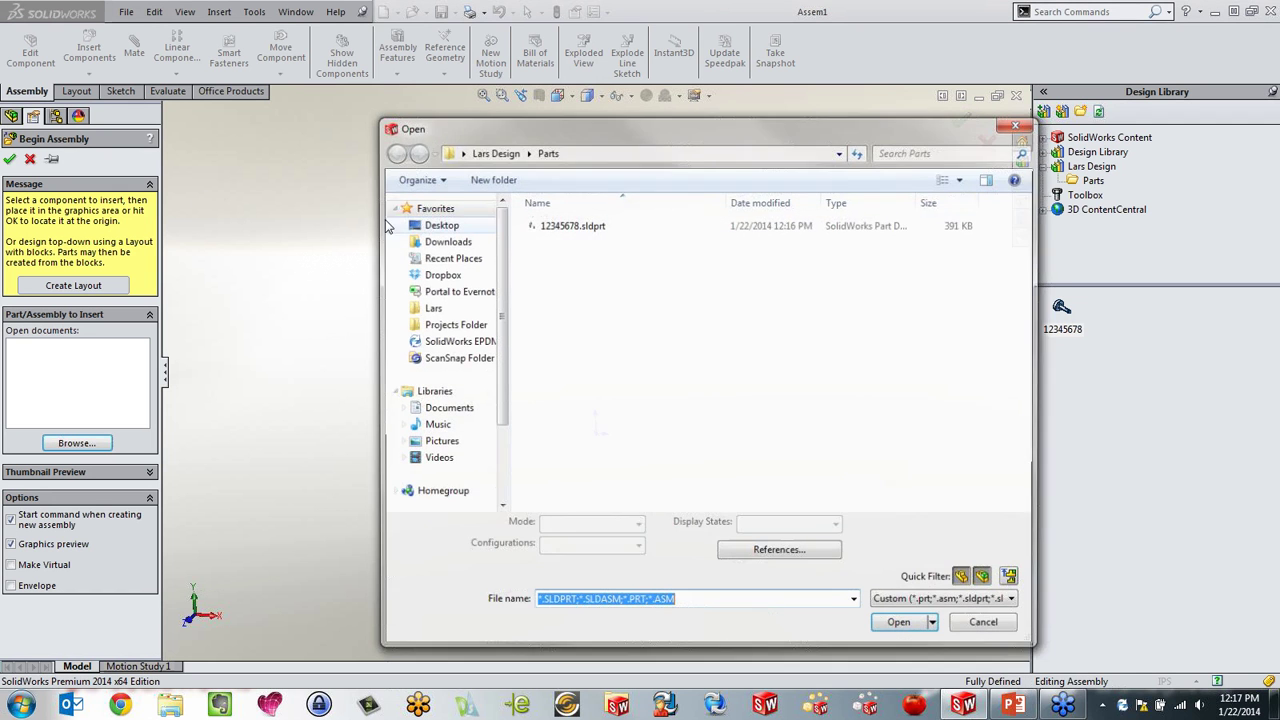
click(1005, 634)
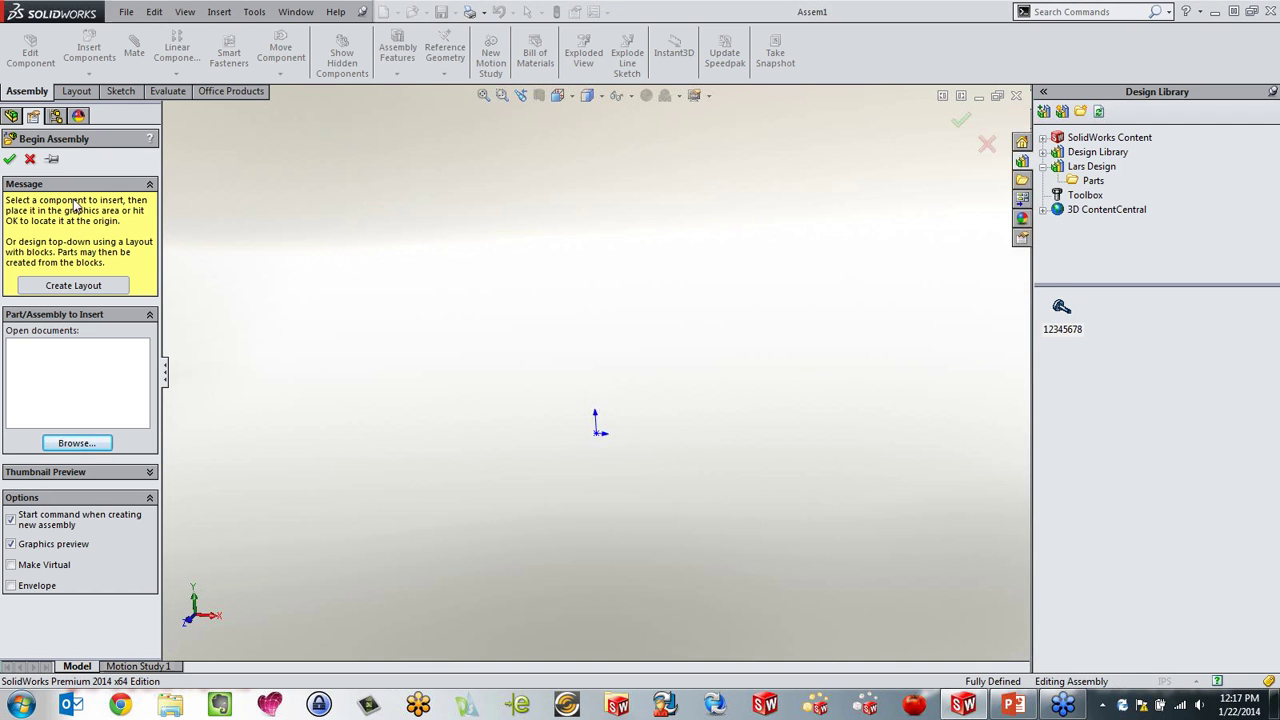
click(30, 158)
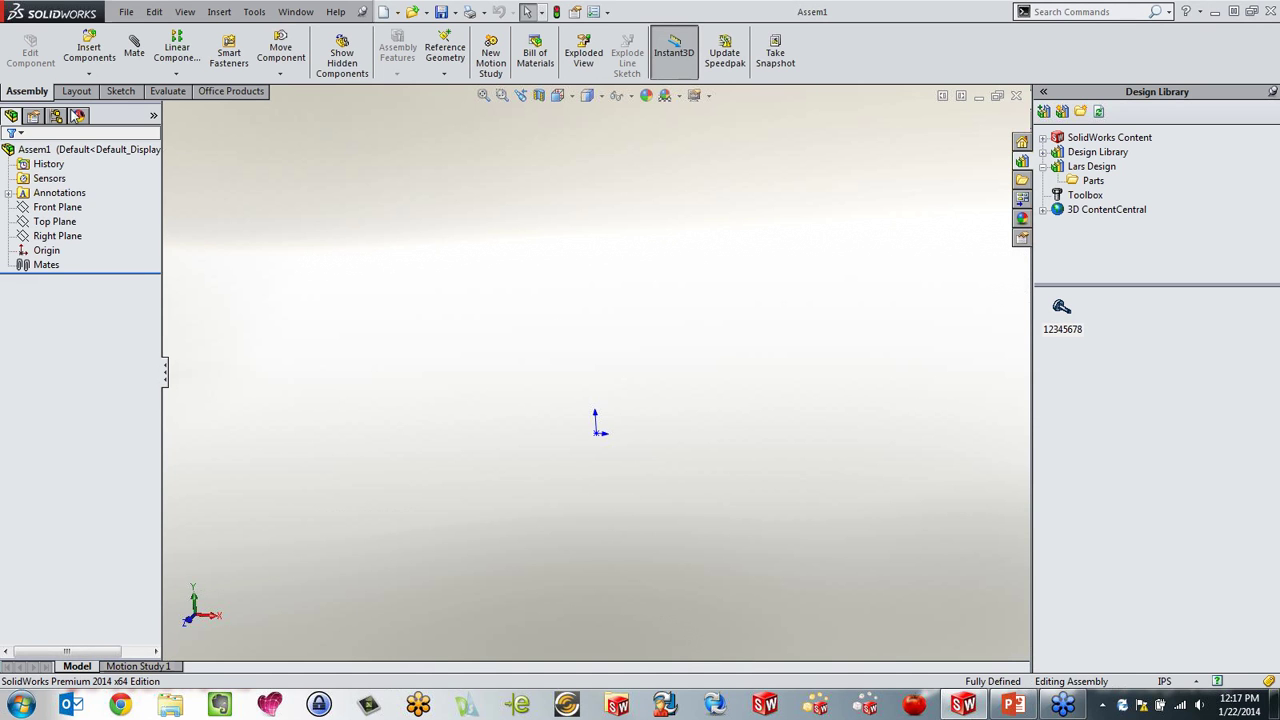
click(89, 50)
click(55, 428)
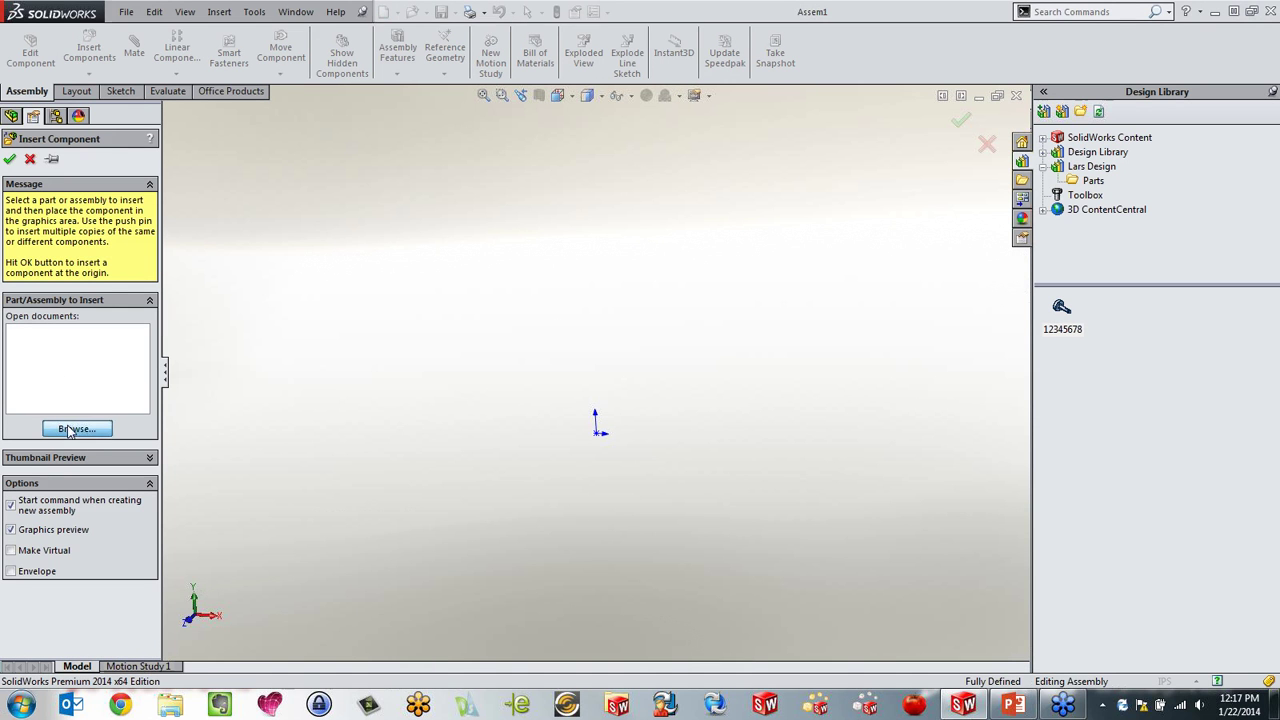
click(988, 628)
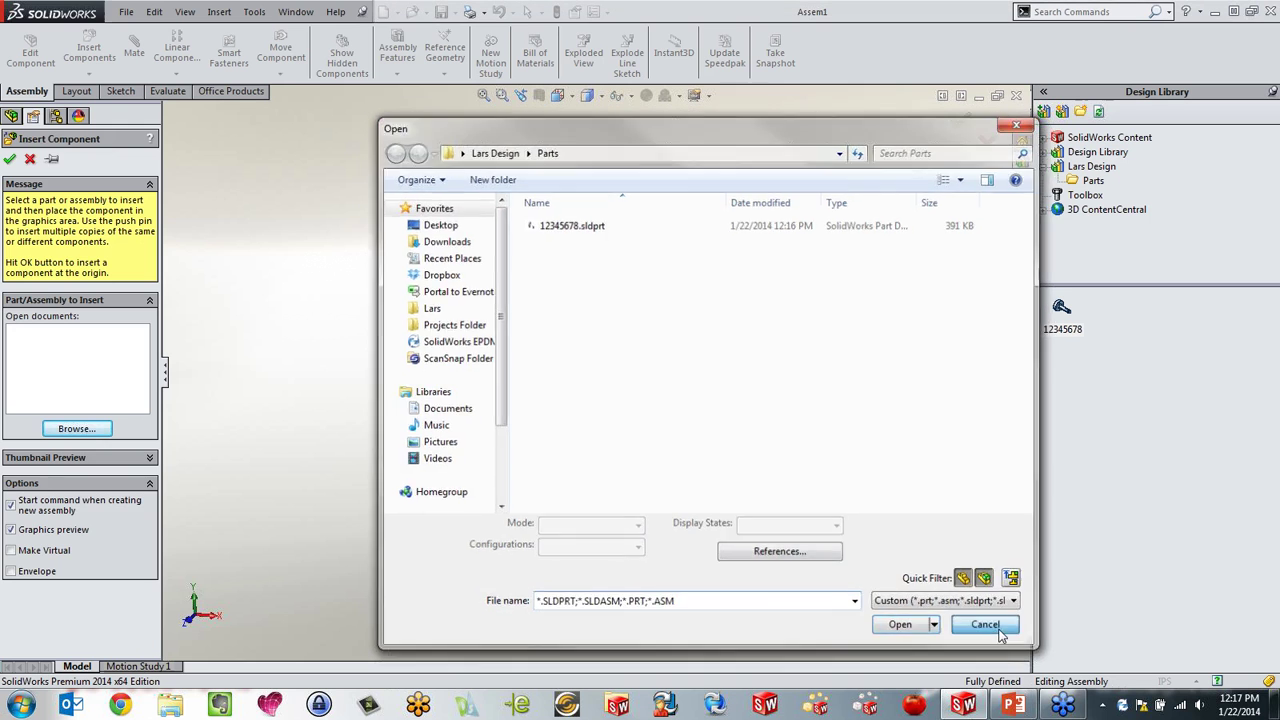
click(30, 158)
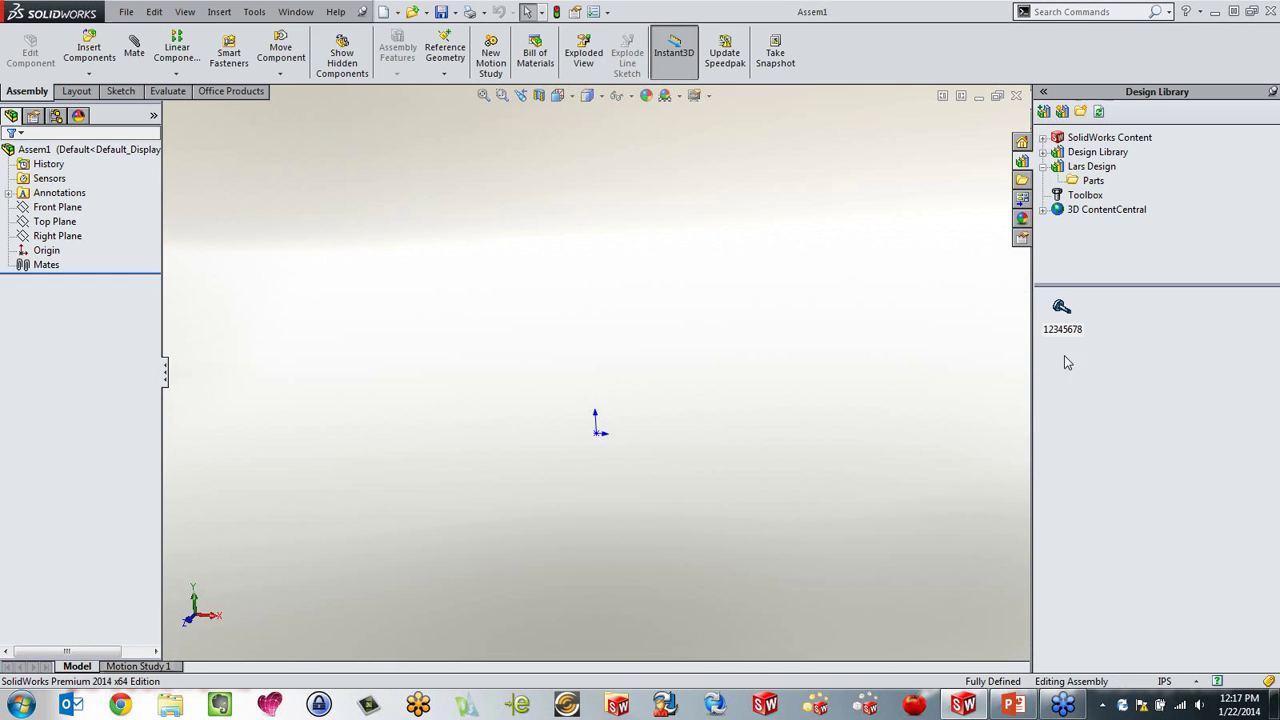
Step: Insert one copy of the 12345678 library part into the empty assembly, directly from the Design Library
click(1060, 316)
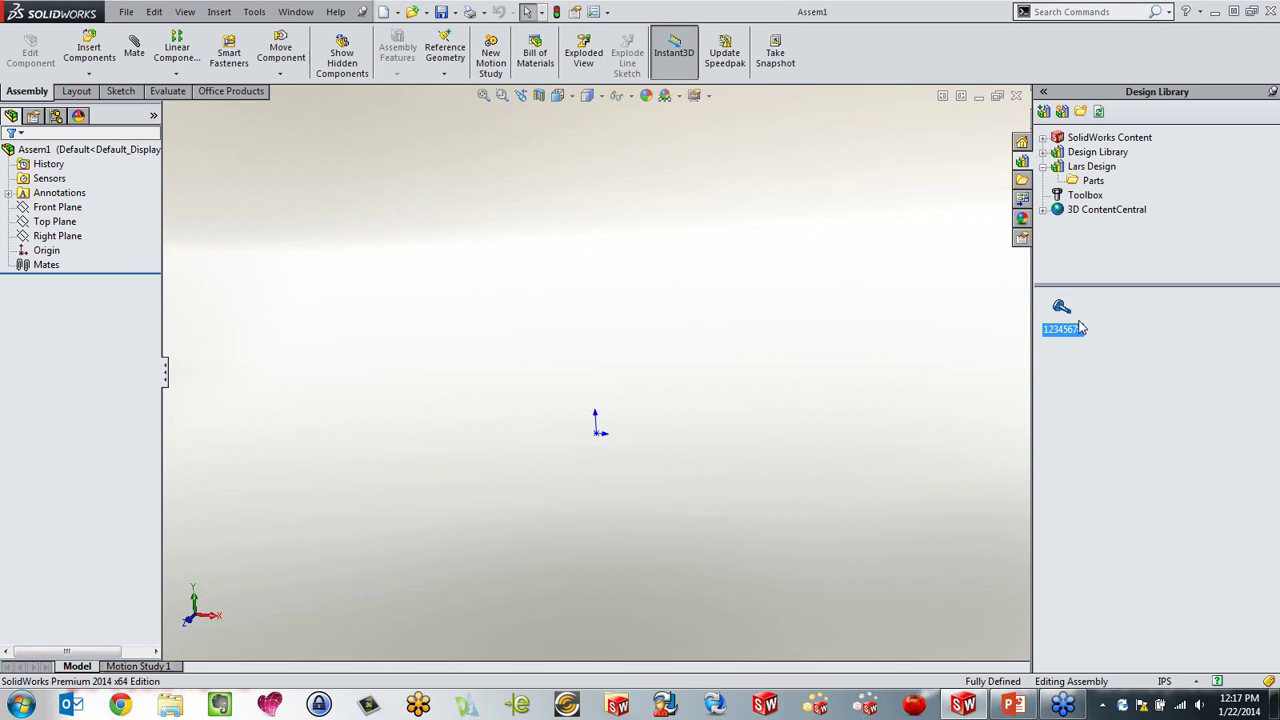
drag(1062, 316, 591, 357)
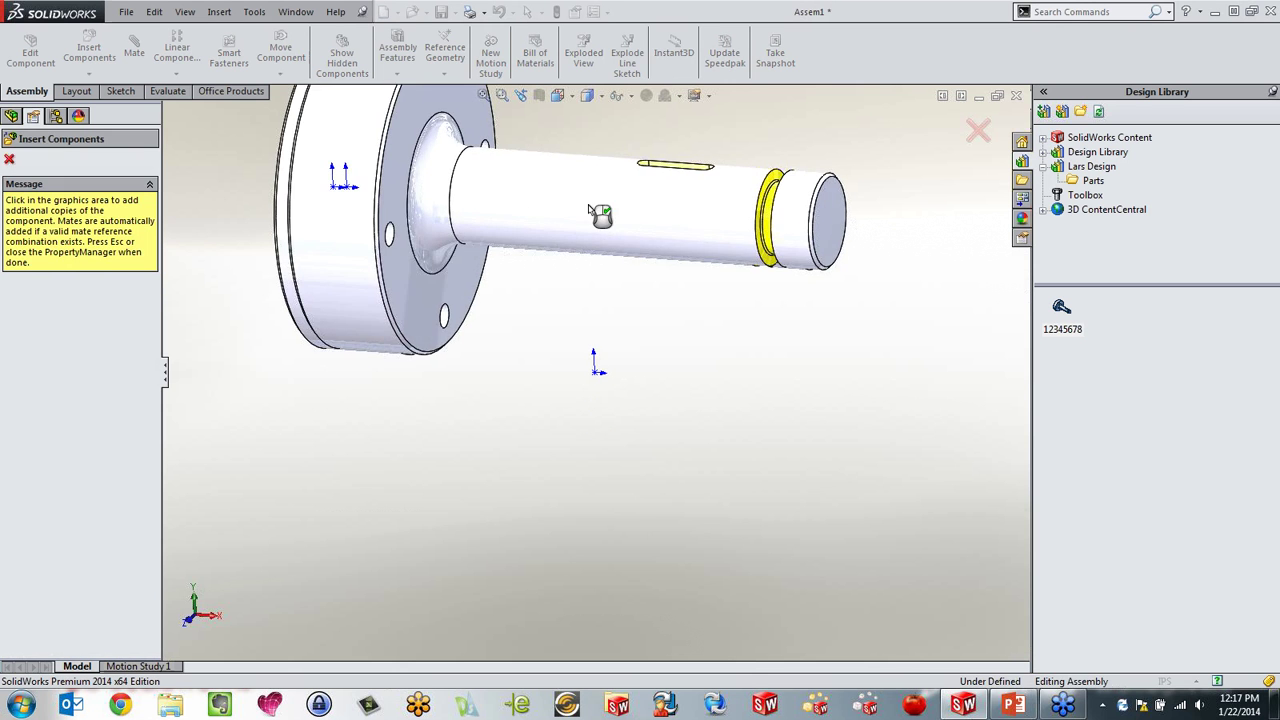
key(Escape)
scroll(588, 400, up, 5)
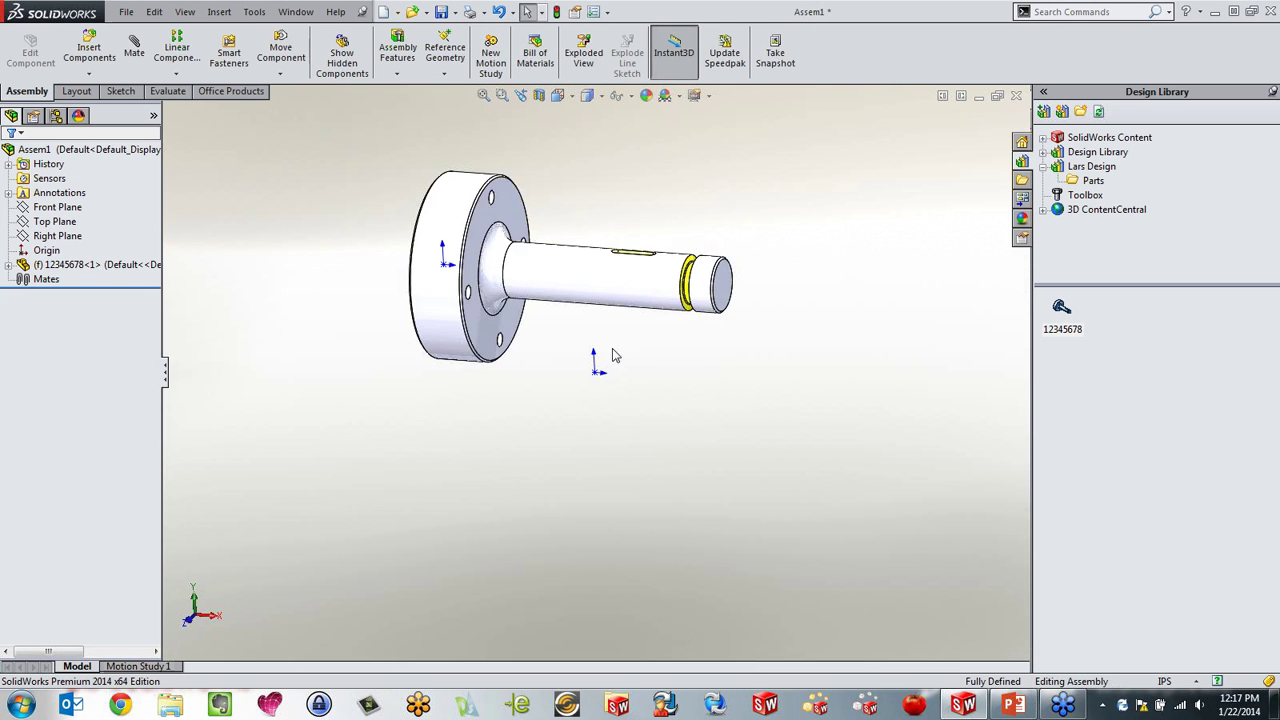
middle_drag(436, 252, 467, 308)
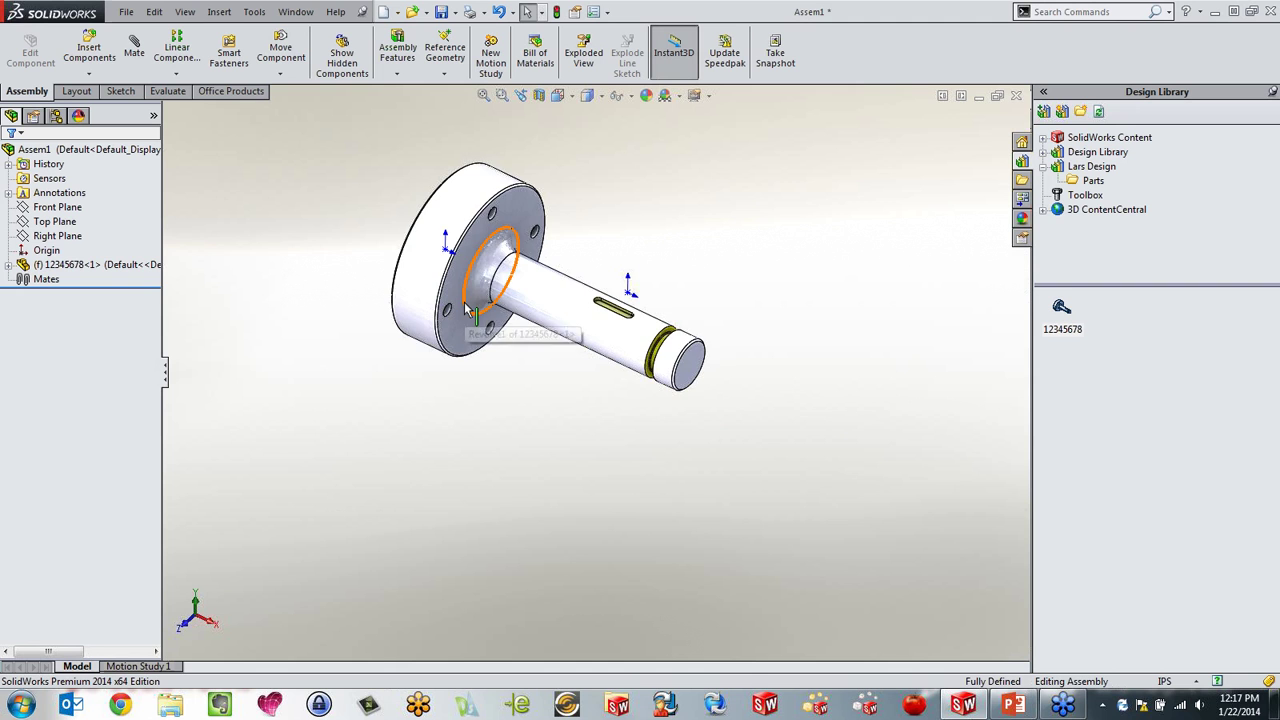
scroll(342, 245, down, 2)
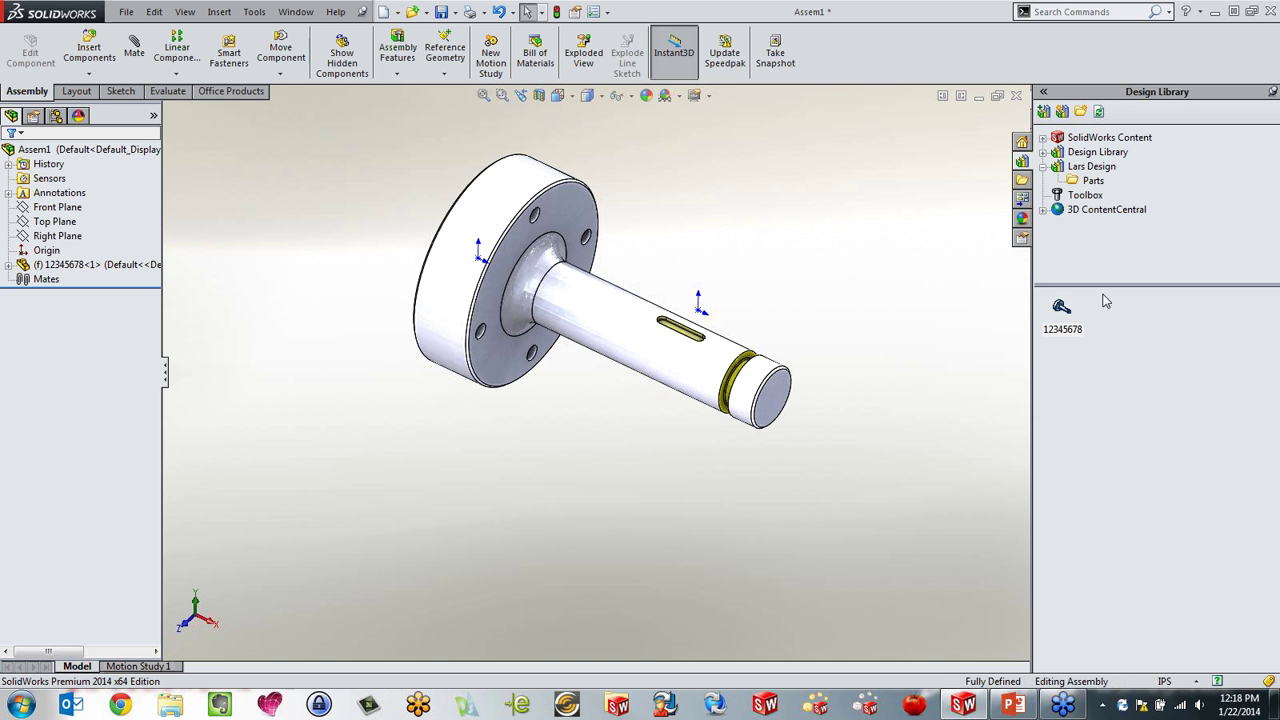
Step: Place a second copy of the library part beside the first, and close the assembly without saving
drag(1062, 306, 866, 240)
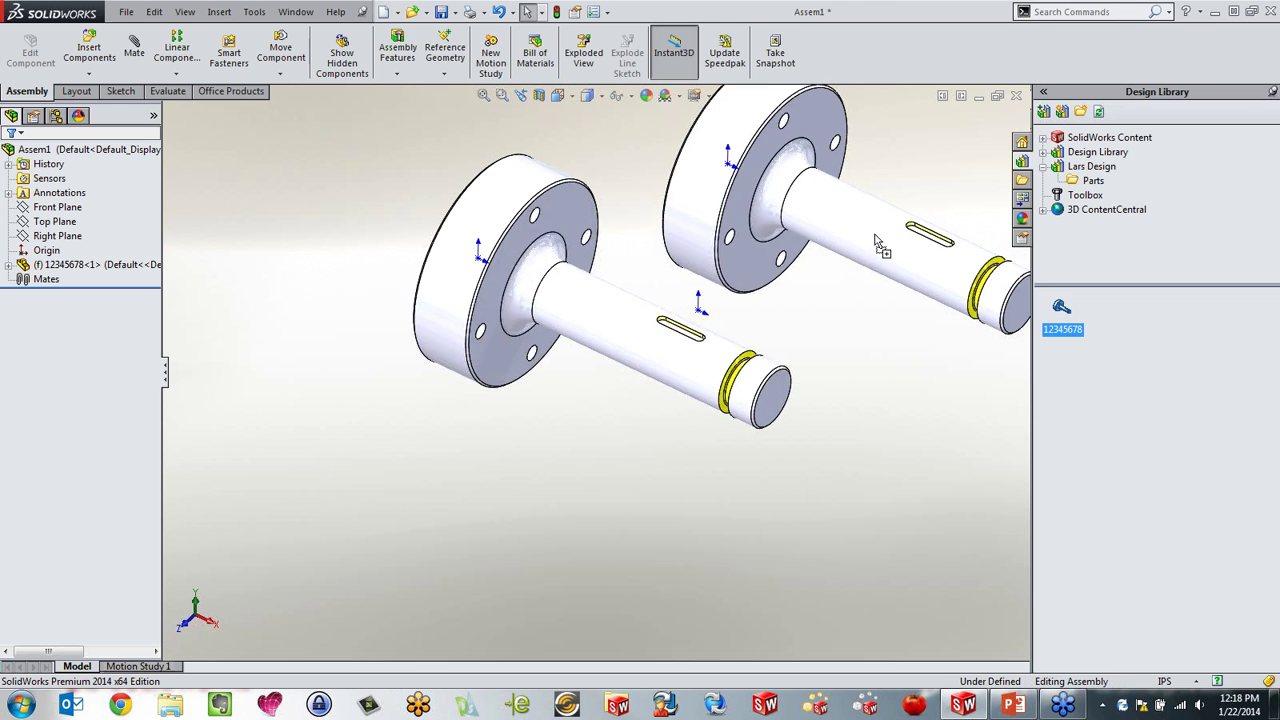
key(Escape)
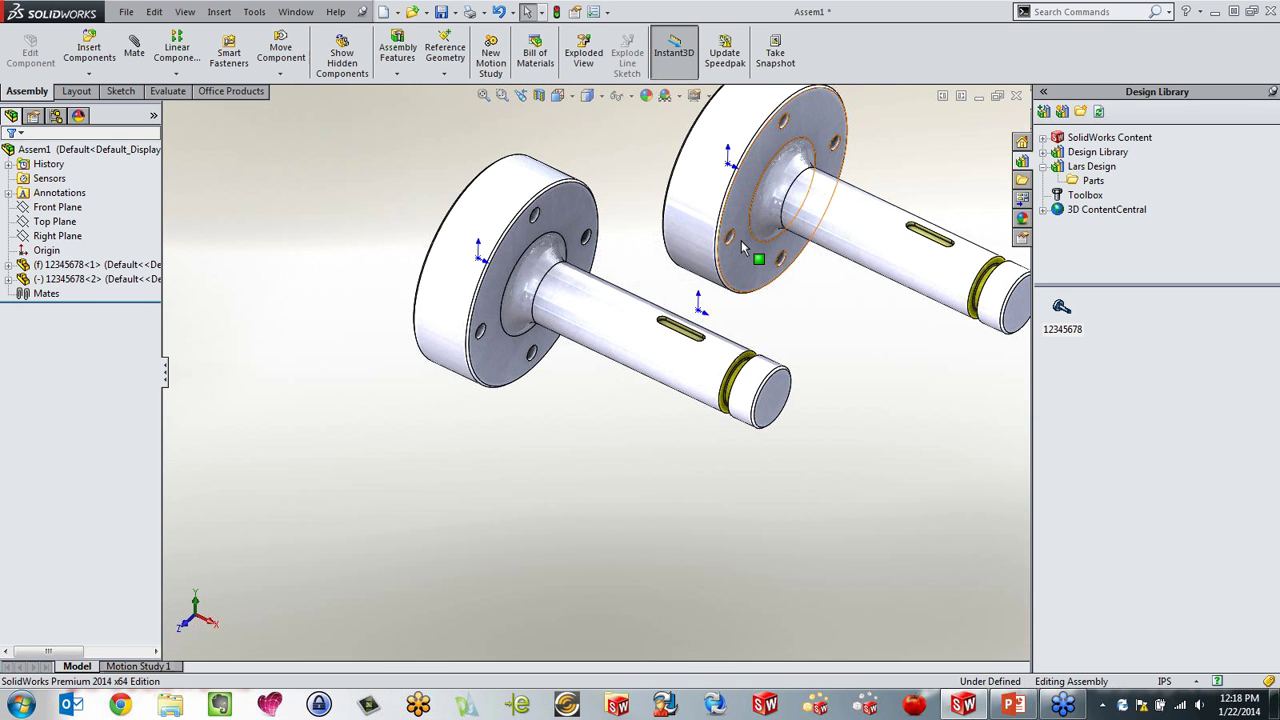
click(1016, 95)
click(641, 390)
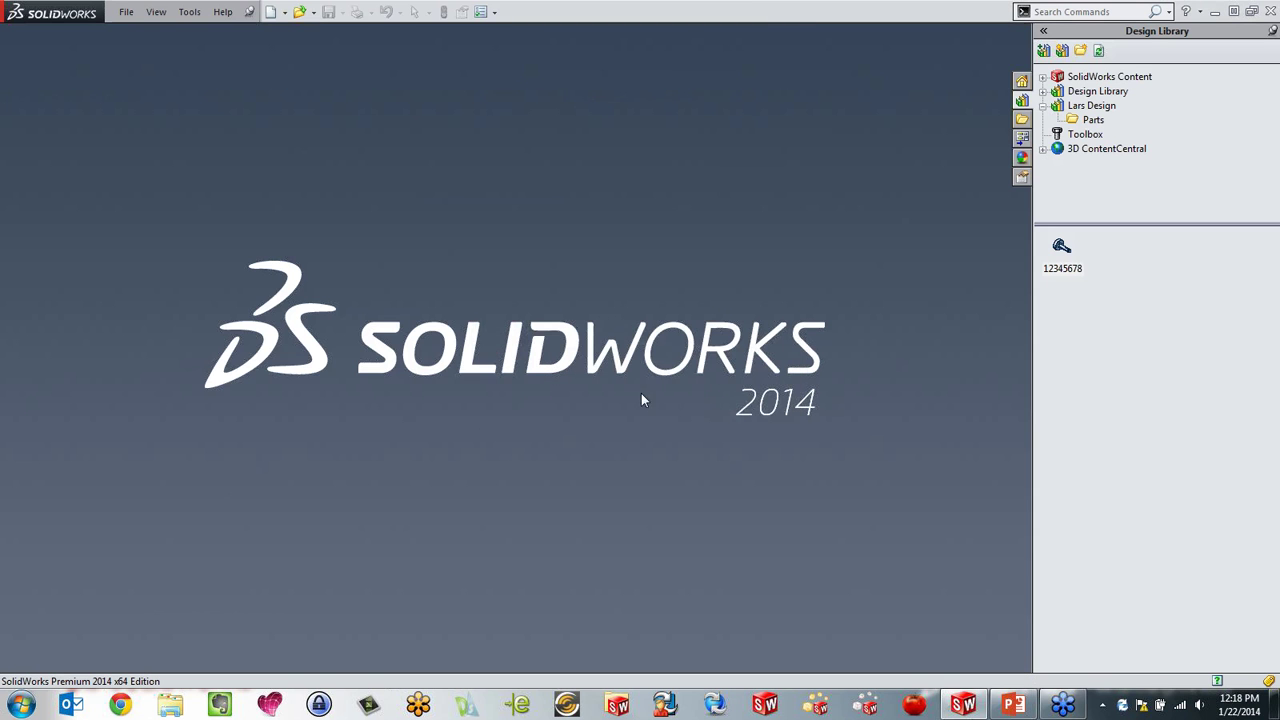
Step: Open the stored 12345678 part file from the custom library's Parts folder
right_click(1061, 253)
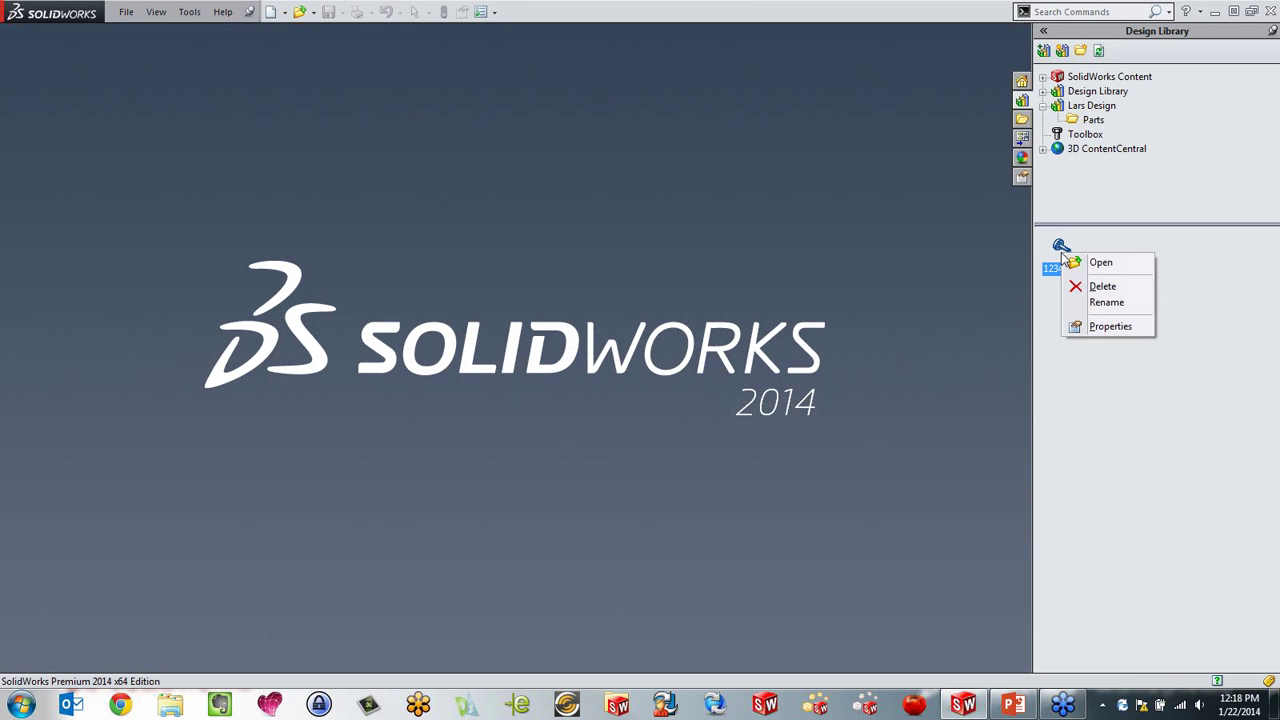
click(1099, 263)
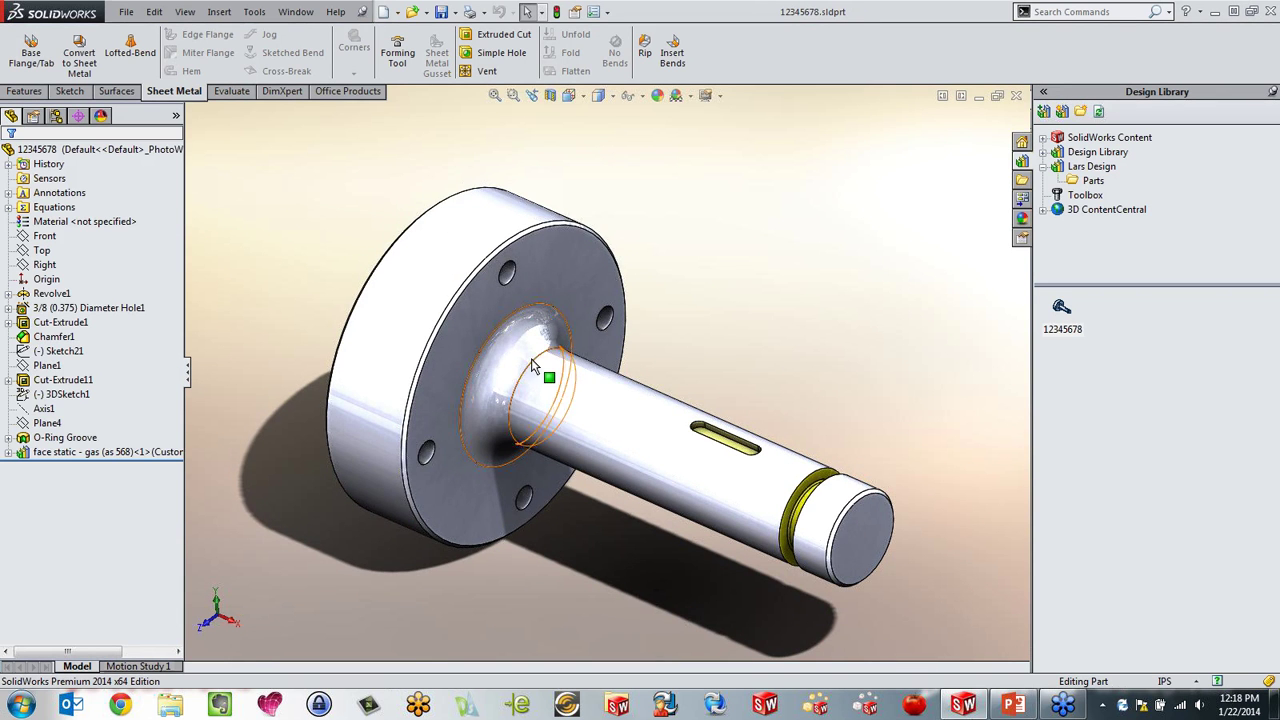
middle_drag(568, 388, 680, 330)
mouse_move(1077, 336)
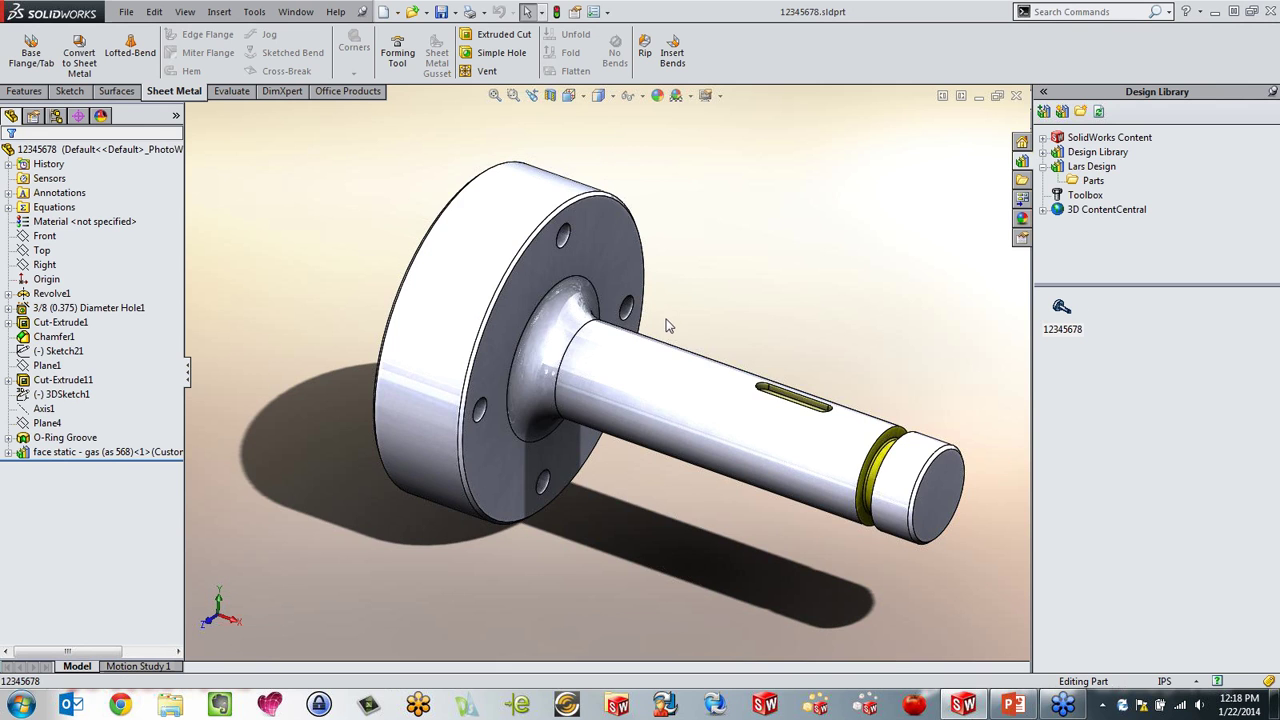
Step: Display the annotations folder of the standard Design Library to examine its surface finish, weld and block symbols
scroll(665, 328, up, 2)
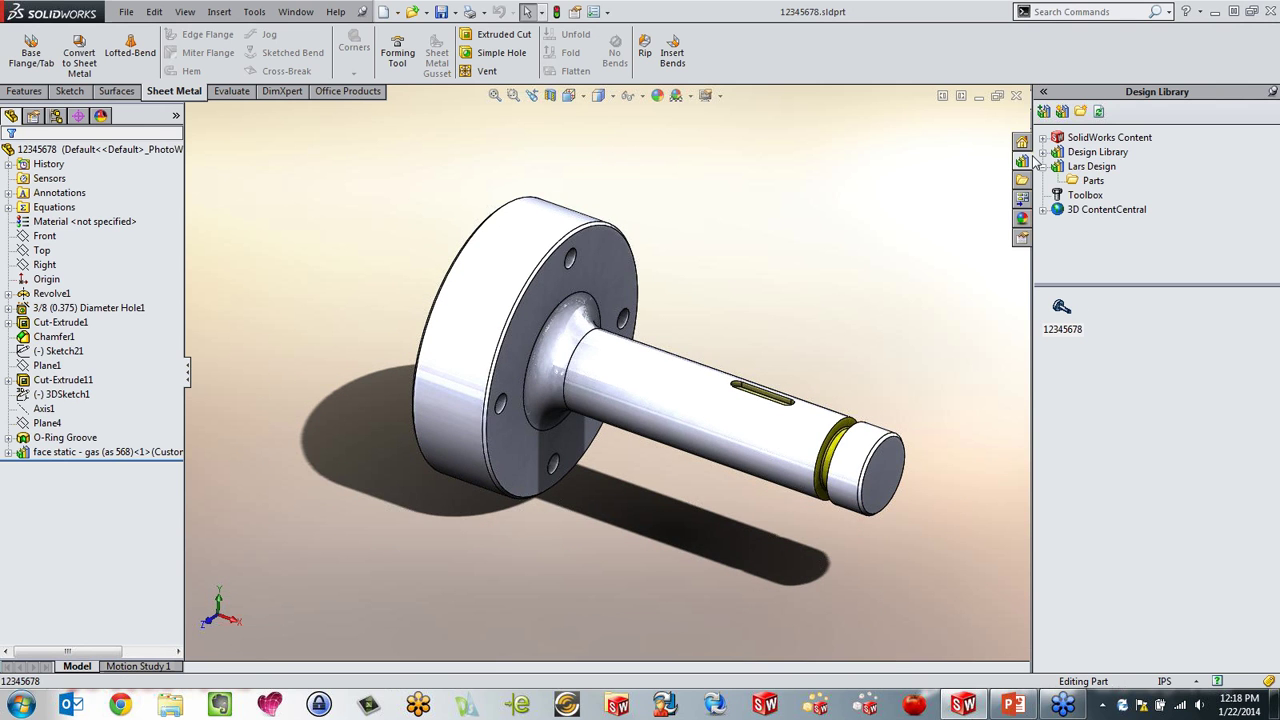
double_click(1085, 152)
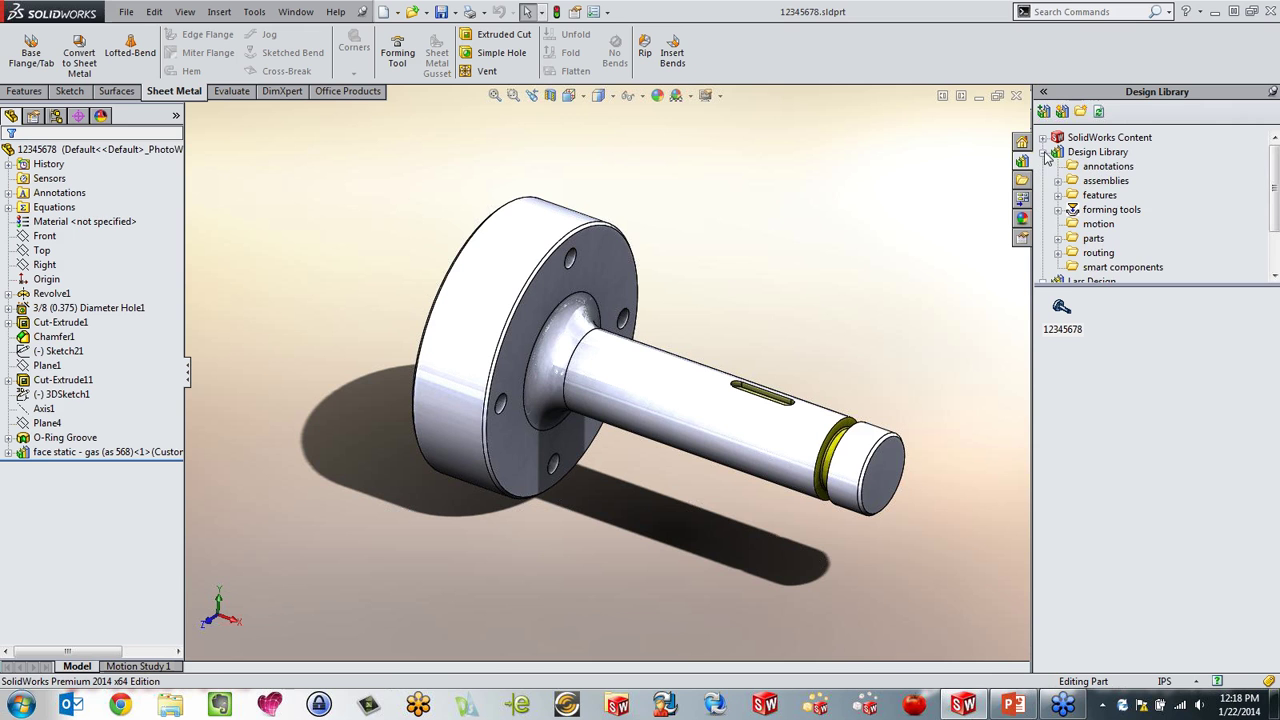
click(1100, 166)
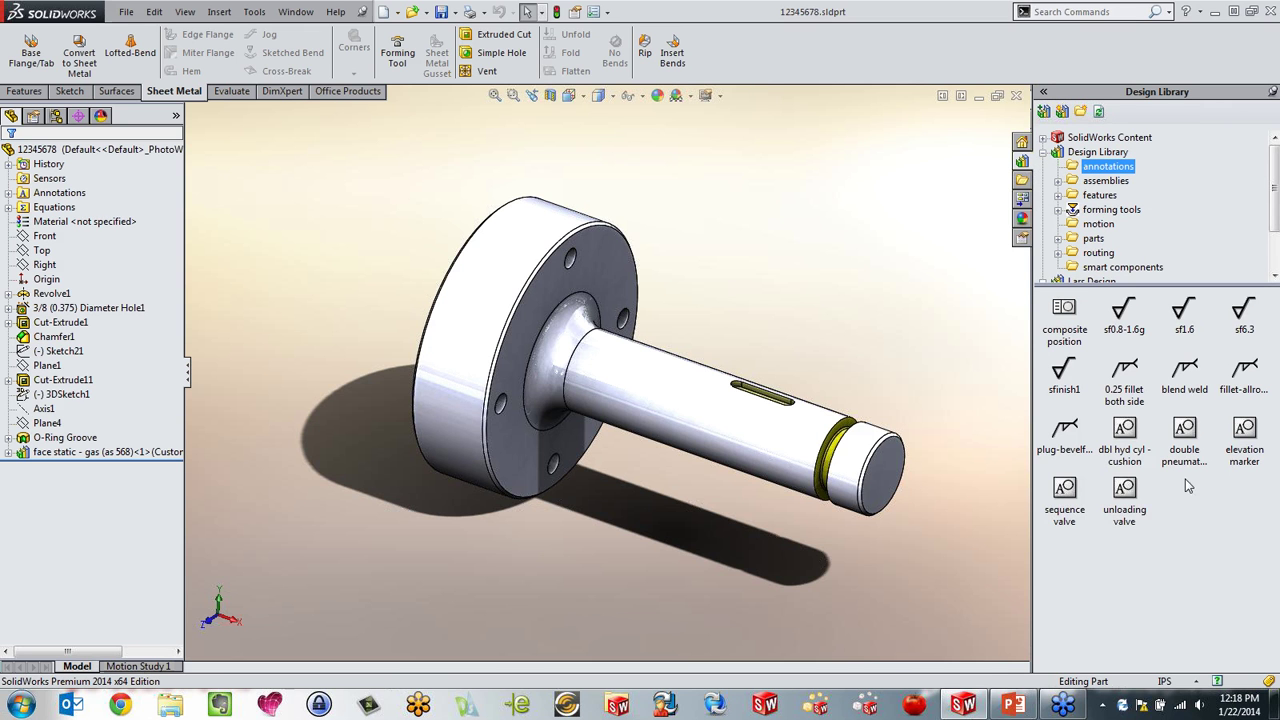
mouse_move(1127, 438)
Step: Create a drawing of the part from the C-Scale template and place its Top view with a projected end view beside it
click(398, 14)
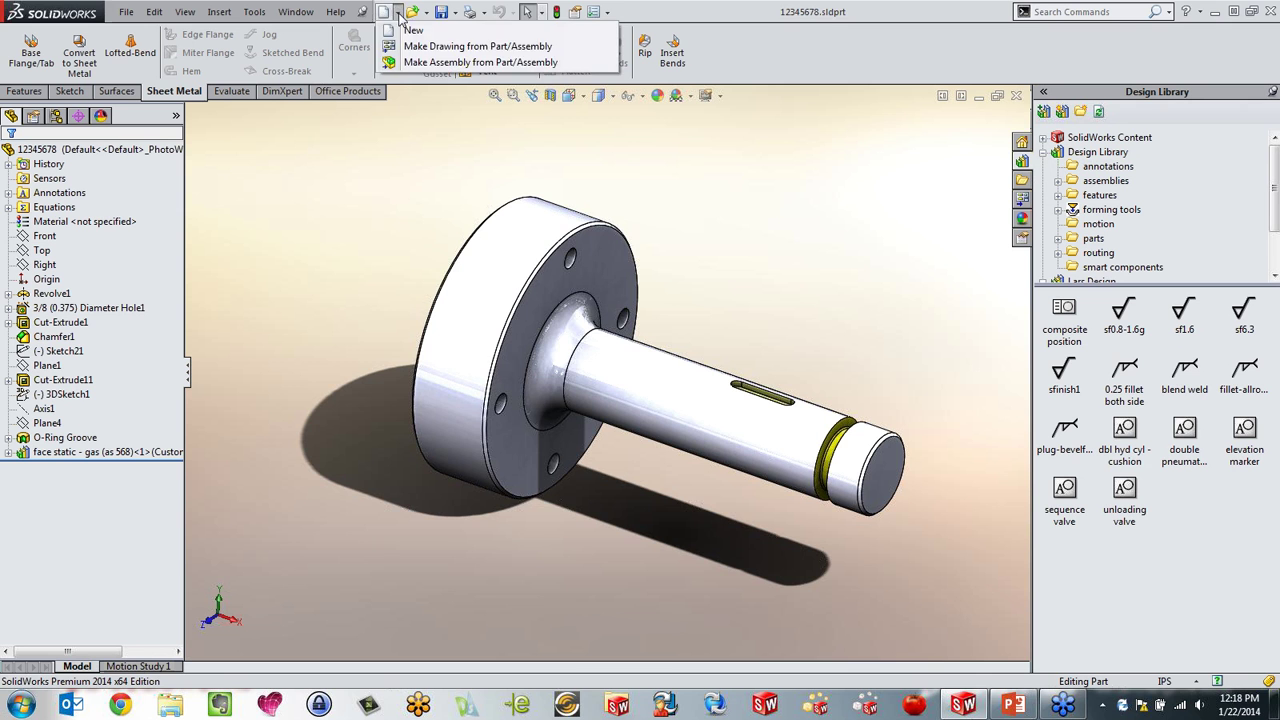
click(480, 62)
click(460, 262)
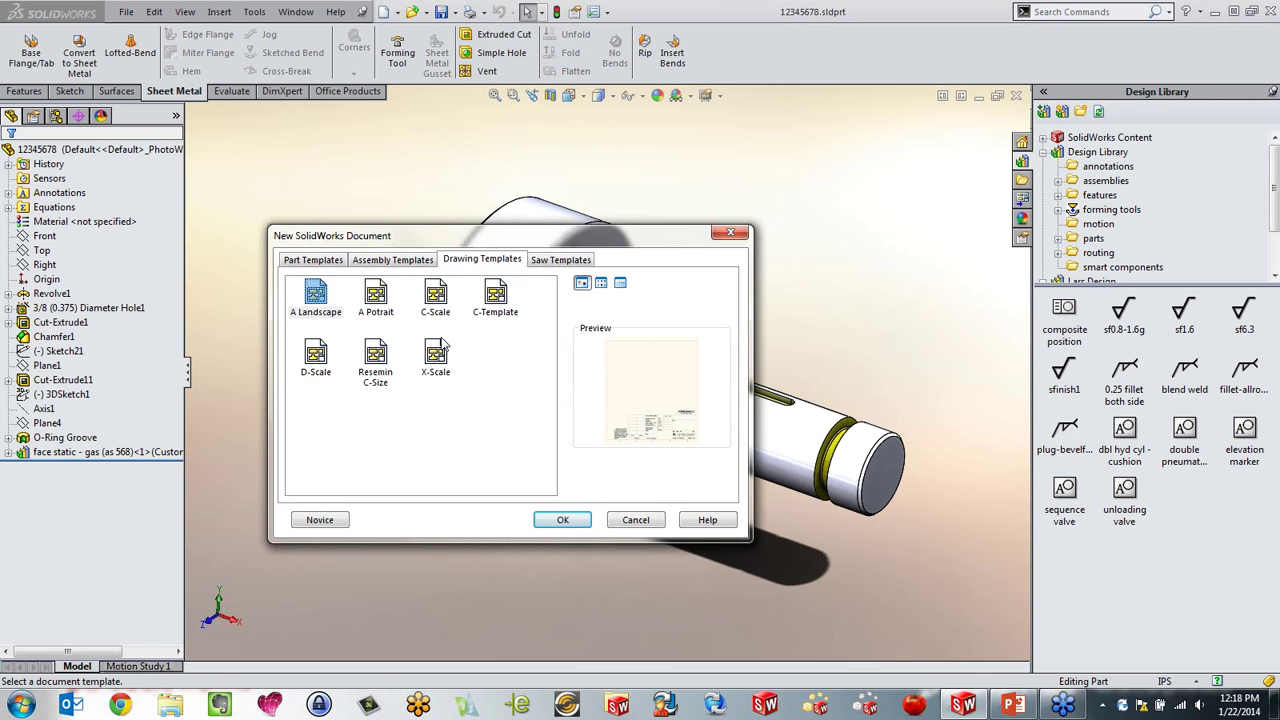
double_click(428, 298)
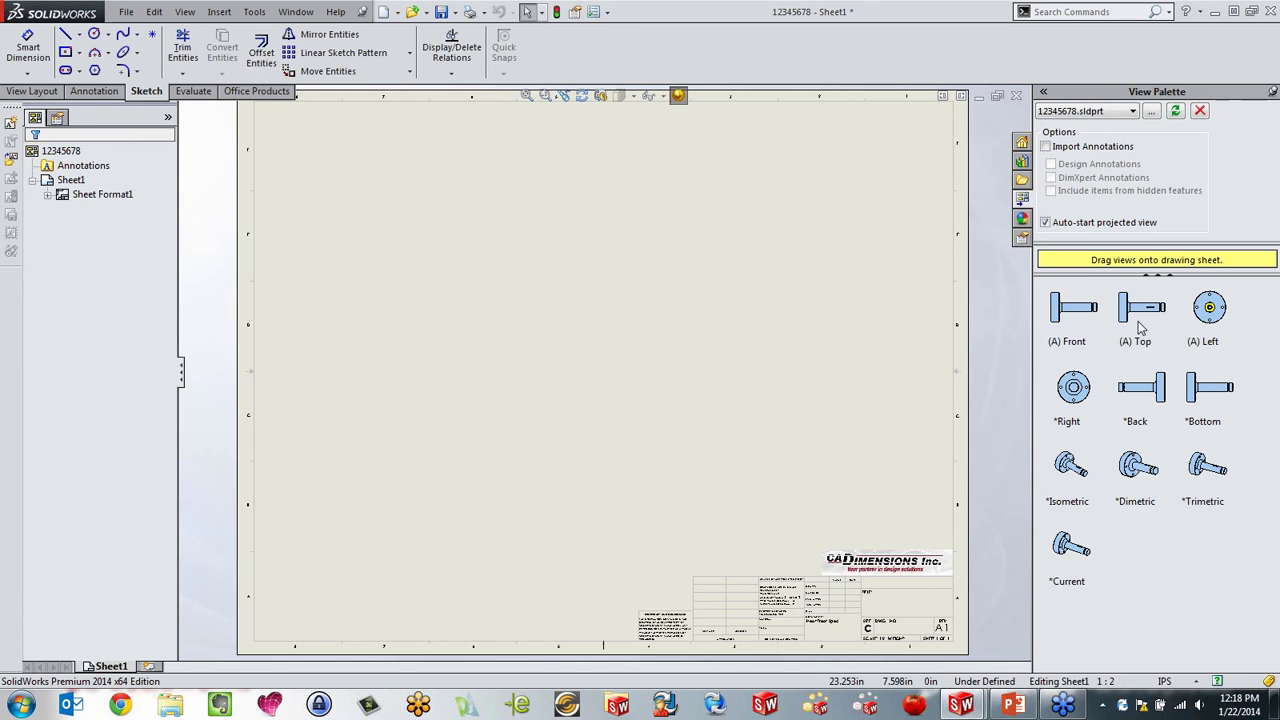
mouse_move(1138, 328)
mouse_down()
mouse_move(629, 434)
mouse_move(440, 400)
mouse_up()
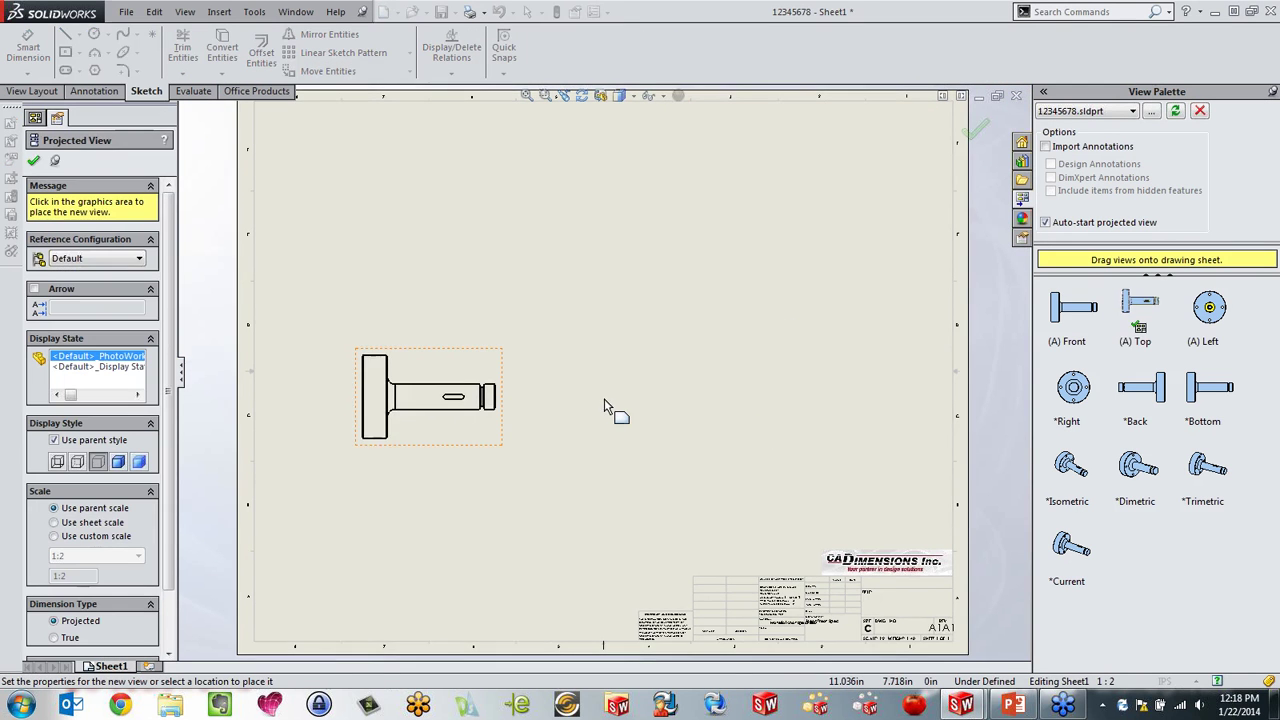
click(612, 402)
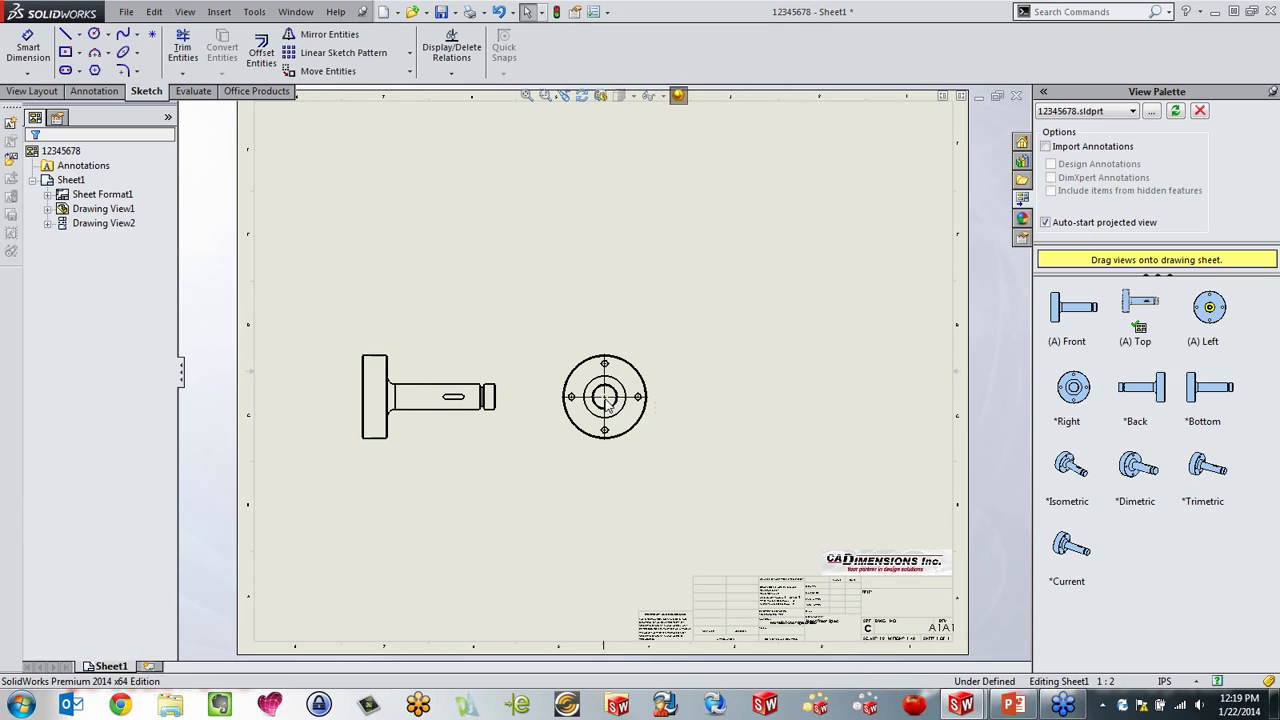
Step: Attach the sf0.8-1.6g surface finish symbol from the Design Library annotations to the upper shaft edge in the side view
click(1023, 164)
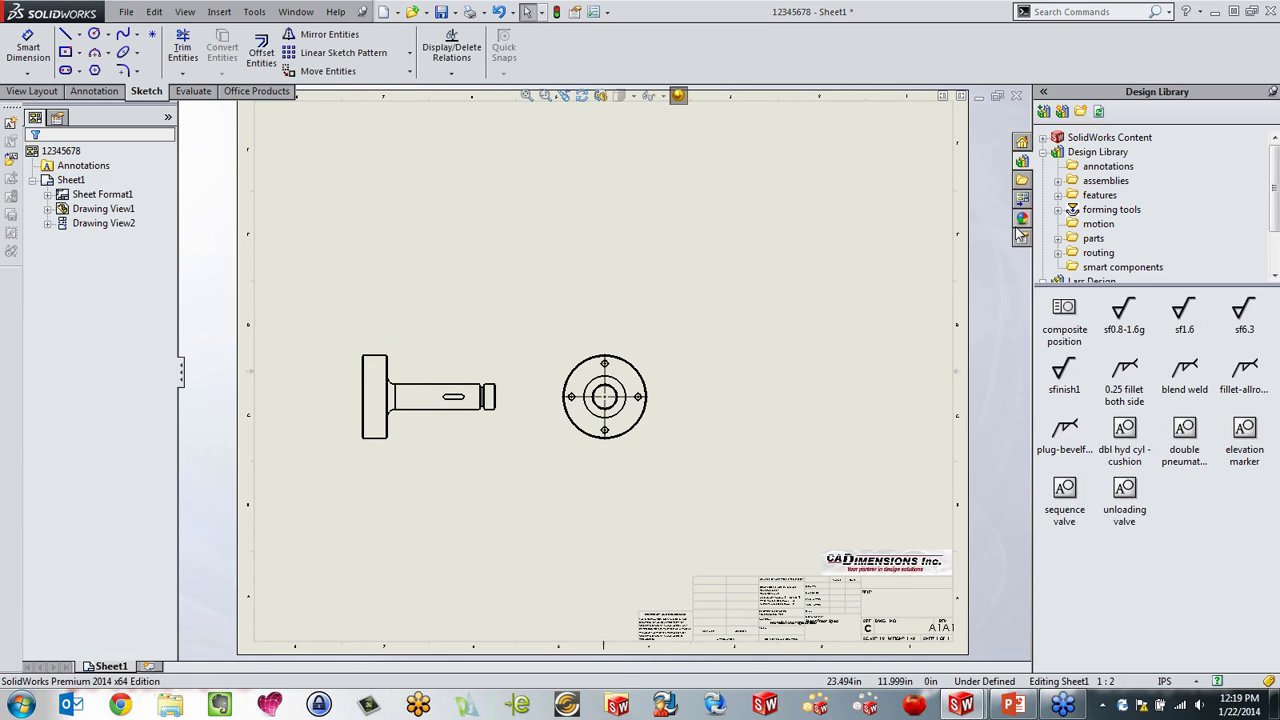
click(1104, 166)
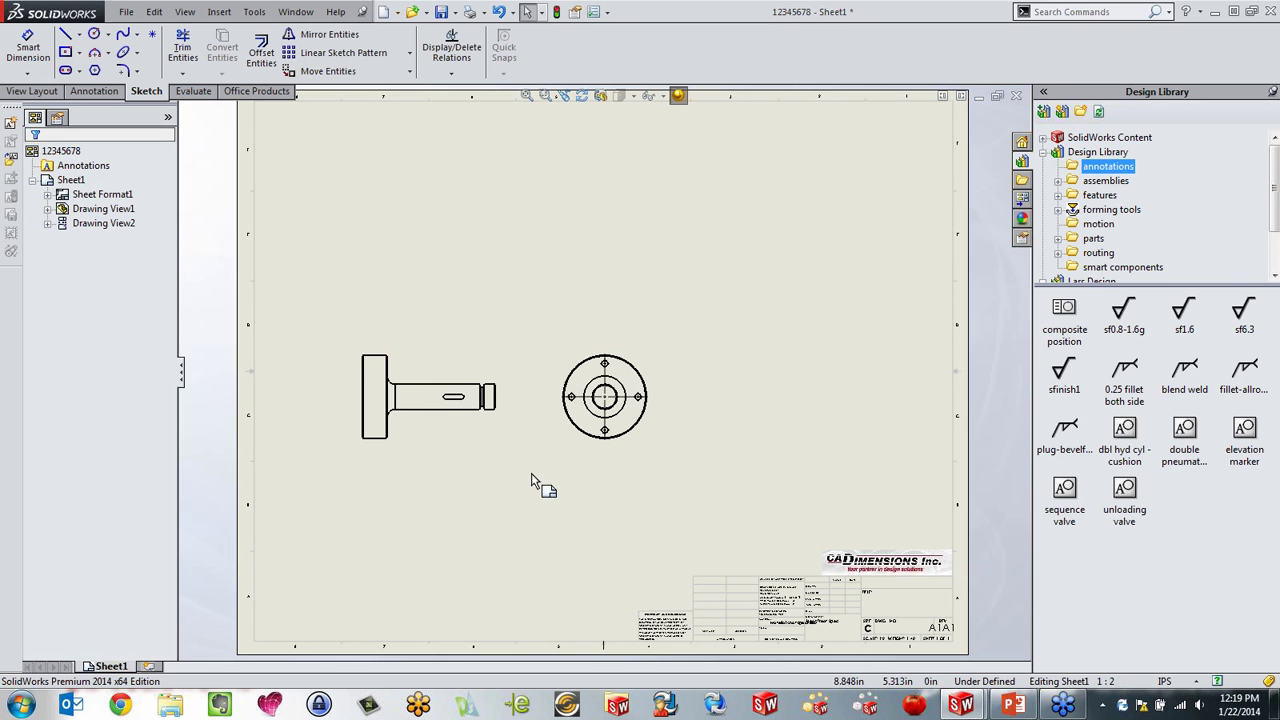
scroll(485, 418, down, 5)
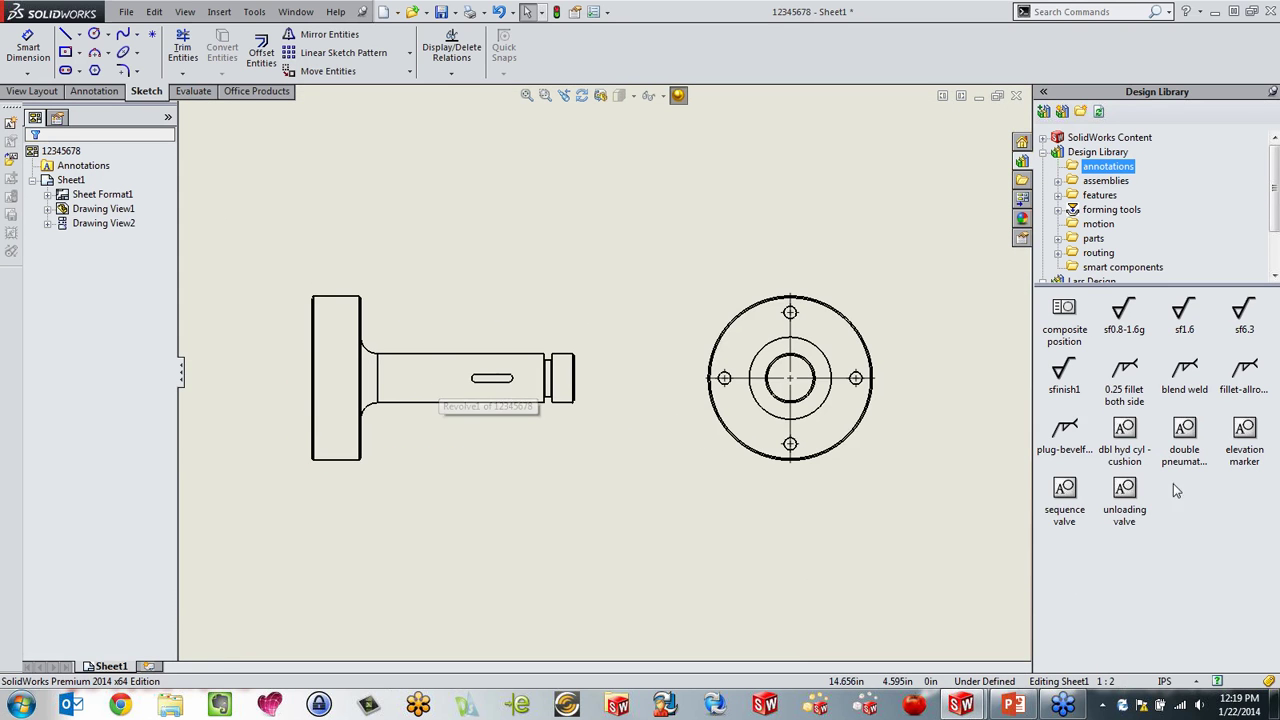
mouse_move(1128, 388)
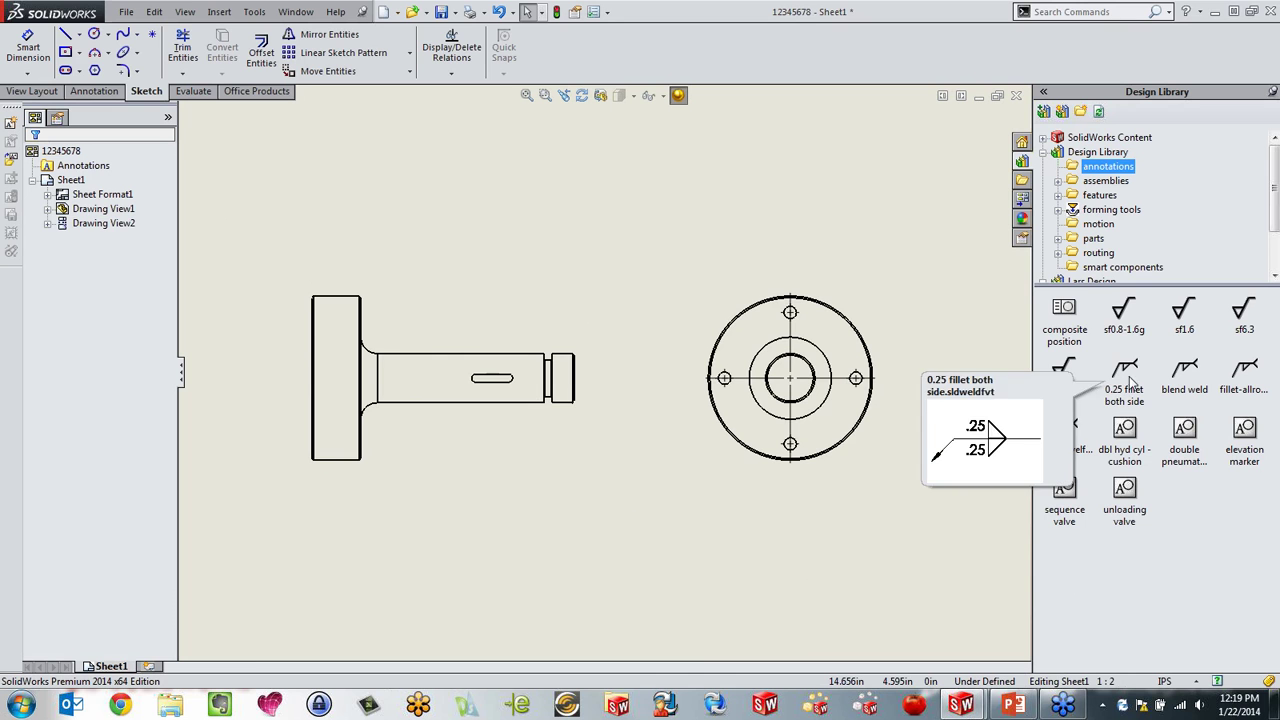
mouse_move(1122, 315)
mouse_down()
mouse_move(1000, 320)
mouse_move(461, 275)
mouse_move(443, 353)
mouse_up()
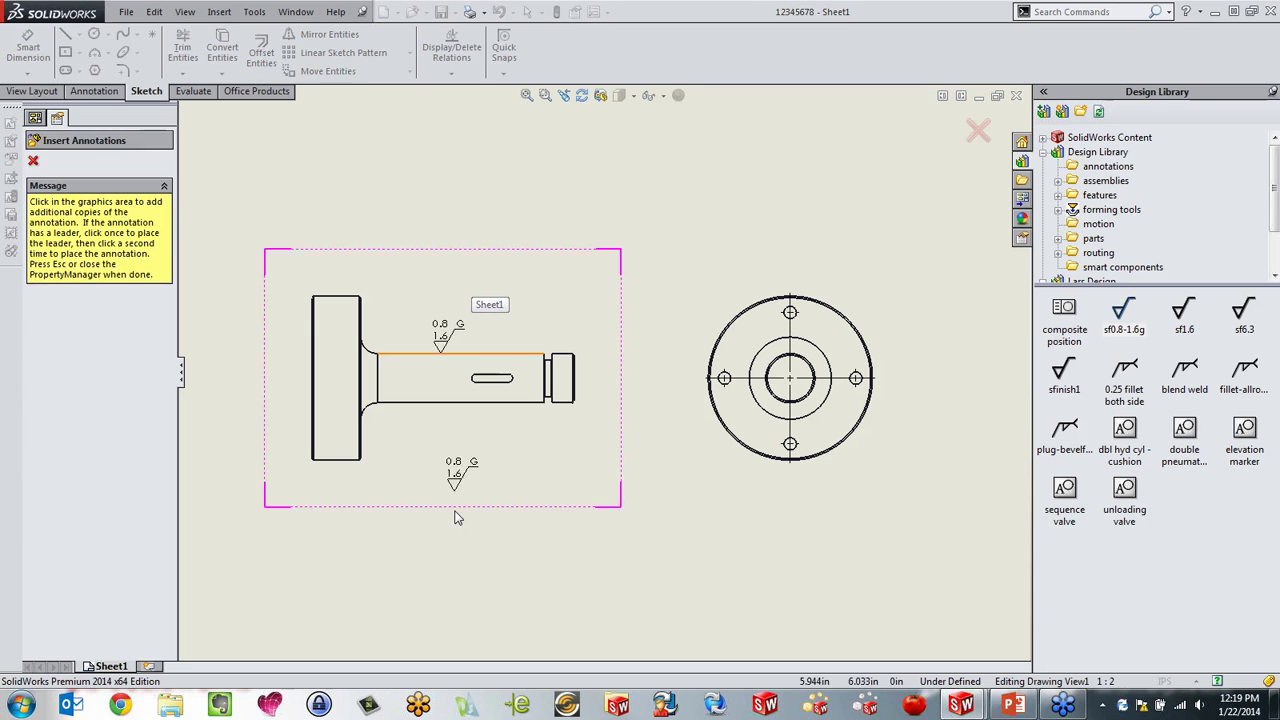
key(Escape)
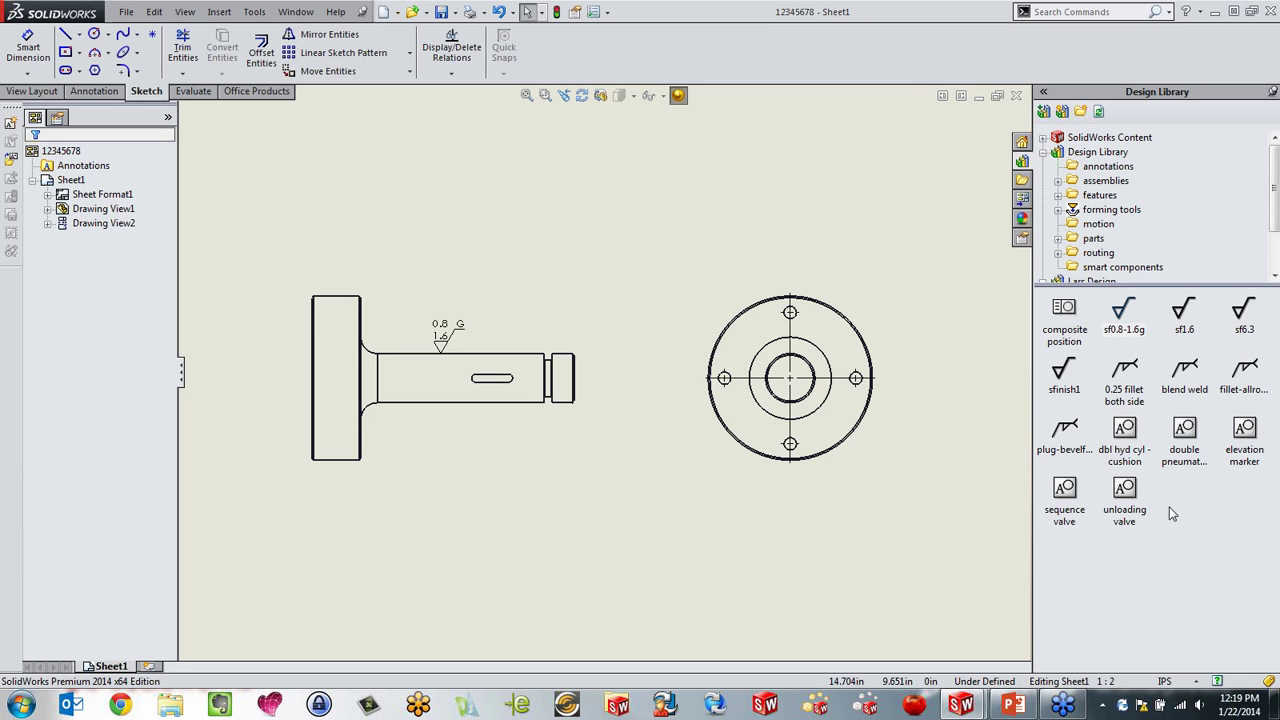
Step: Insert one elevation marker block from the Design Library above the shaft end in the side view
click(1248, 462)
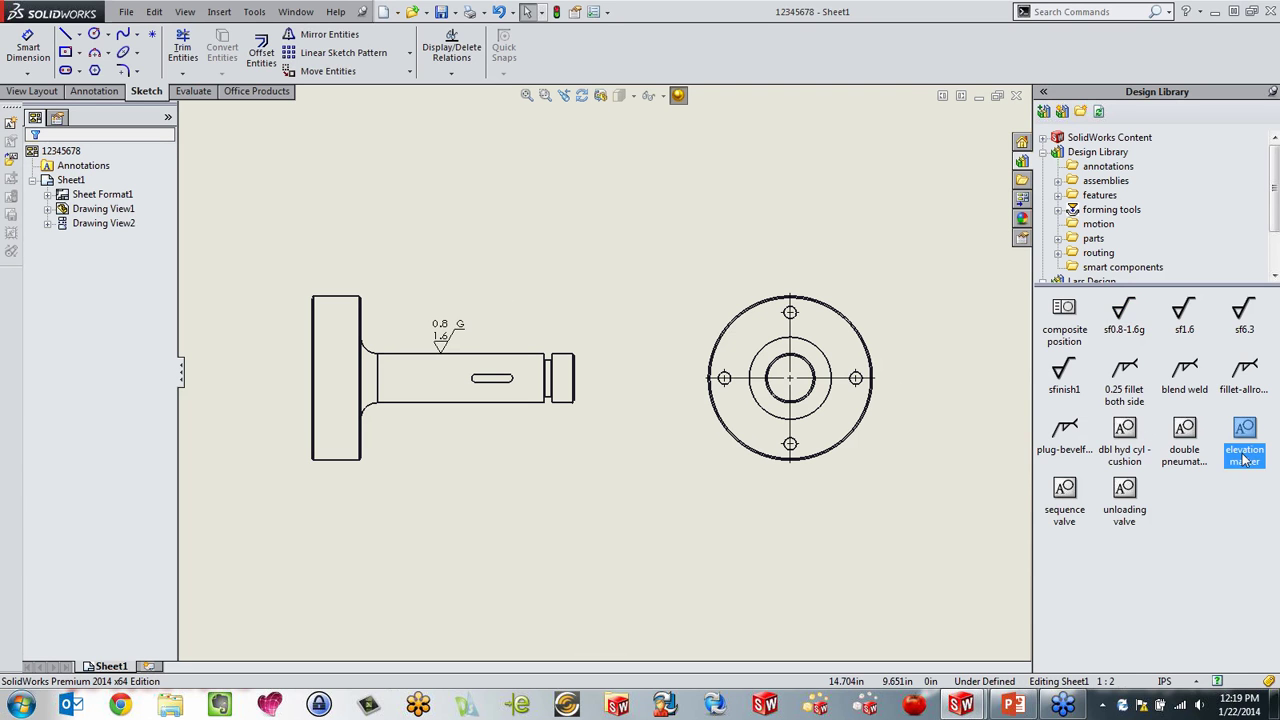
drag(1232, 432, 630, 212)
click(549, 220)
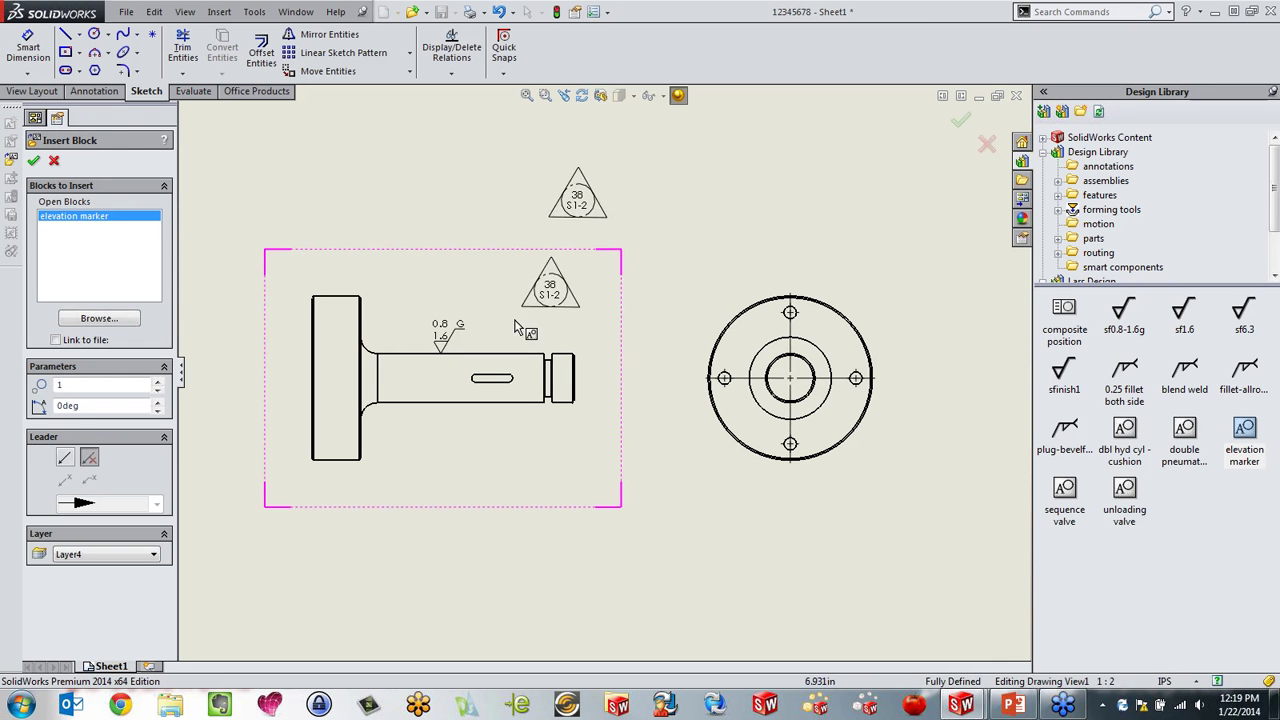
key(Escape)
Step: Move the elevation marker block above the circular flange view
scroll(608, 306, up, 6)
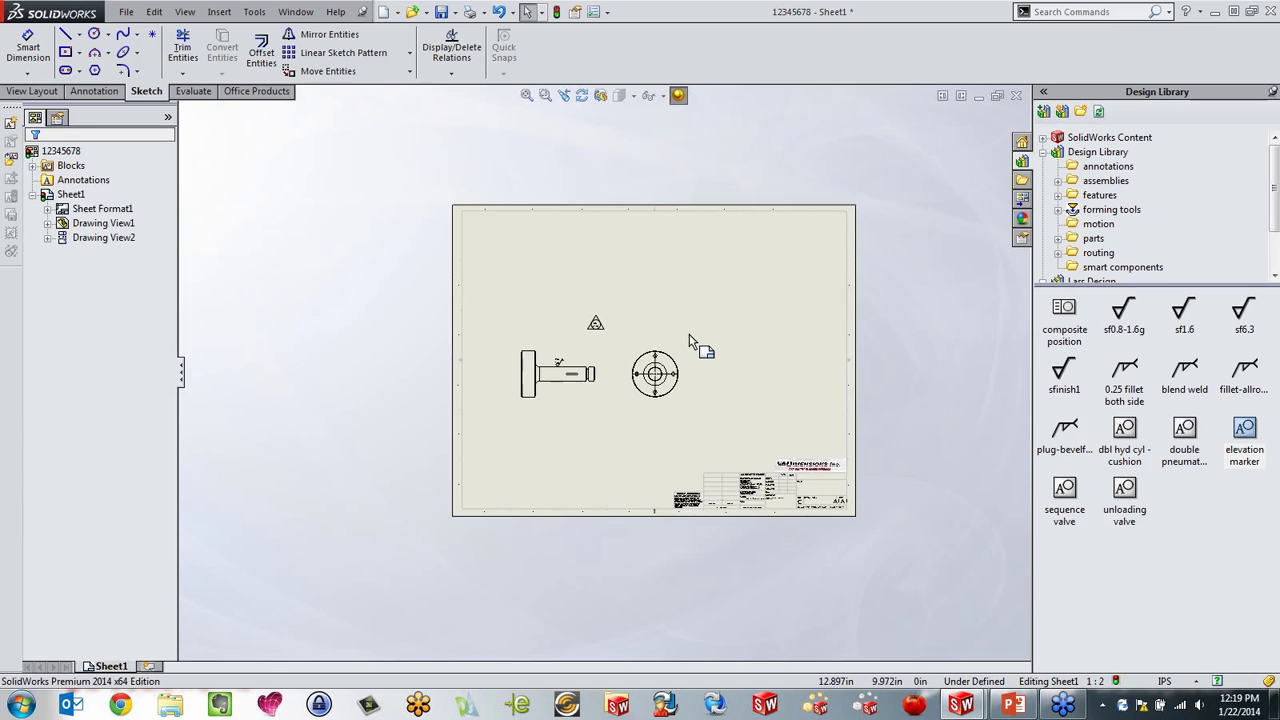
scroll(689, 341, down, 7)
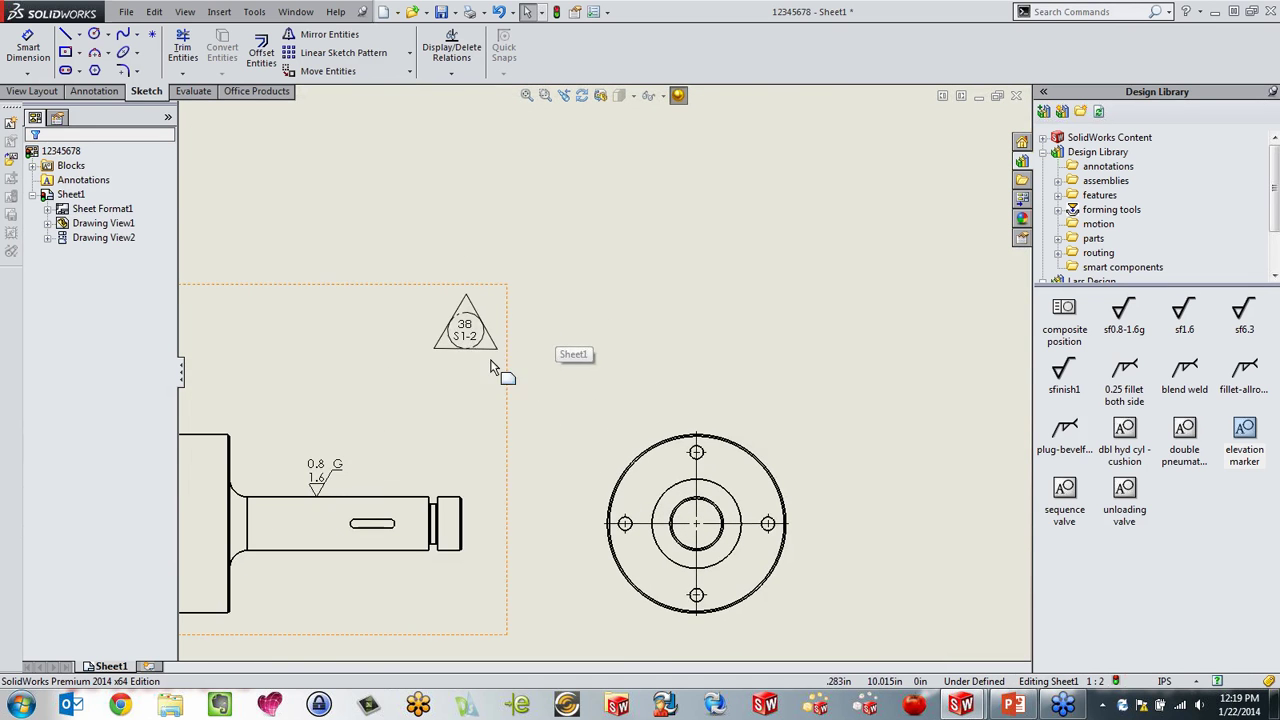
drag(480, 357, 700, 390)
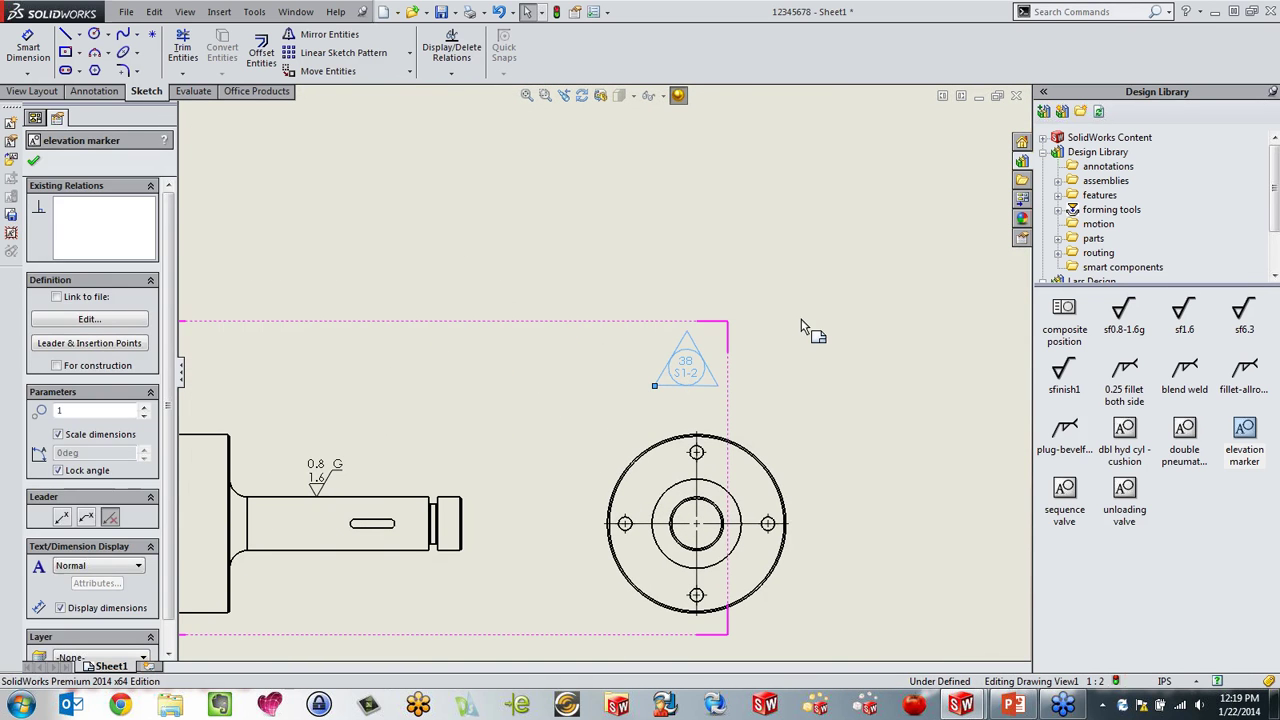
key(Escape)
scroll(805, 330, up, 5)
scroll(475, 357, down, 3)
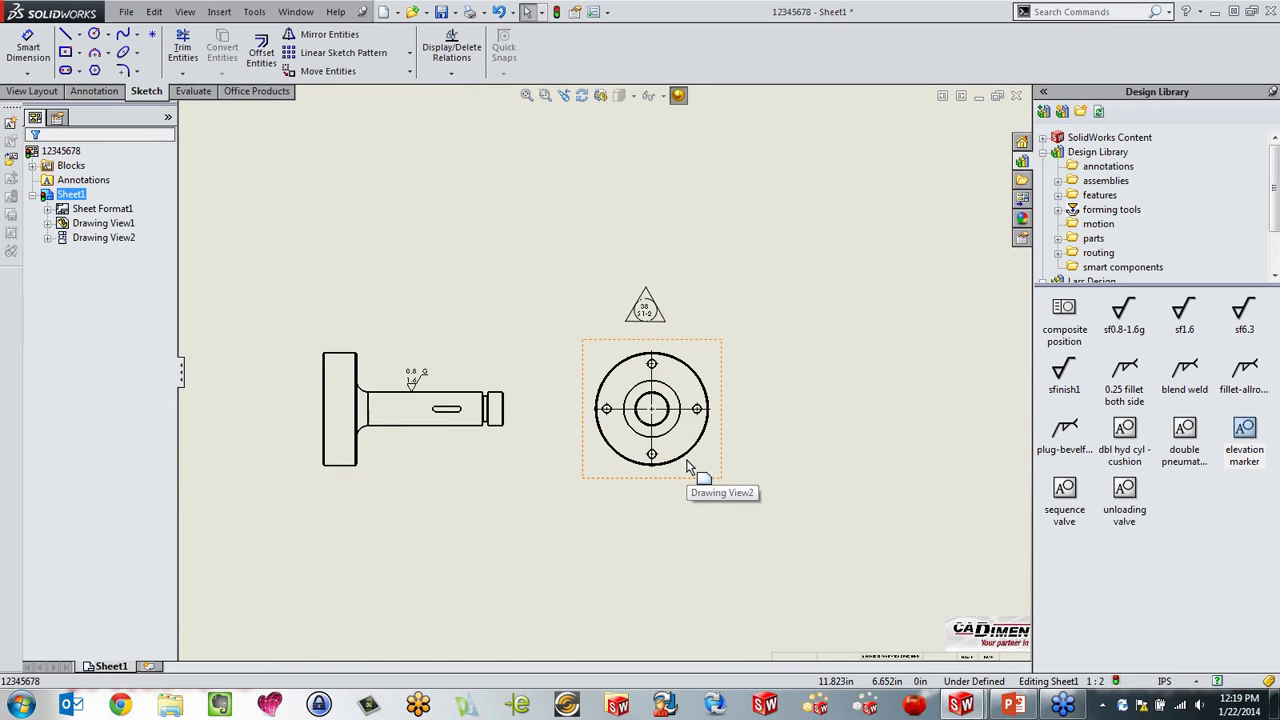
Step: Close the drawing without saving, returning to the part
scroll(865, 370, up, 4)
scroll(760, 320, down, 2)
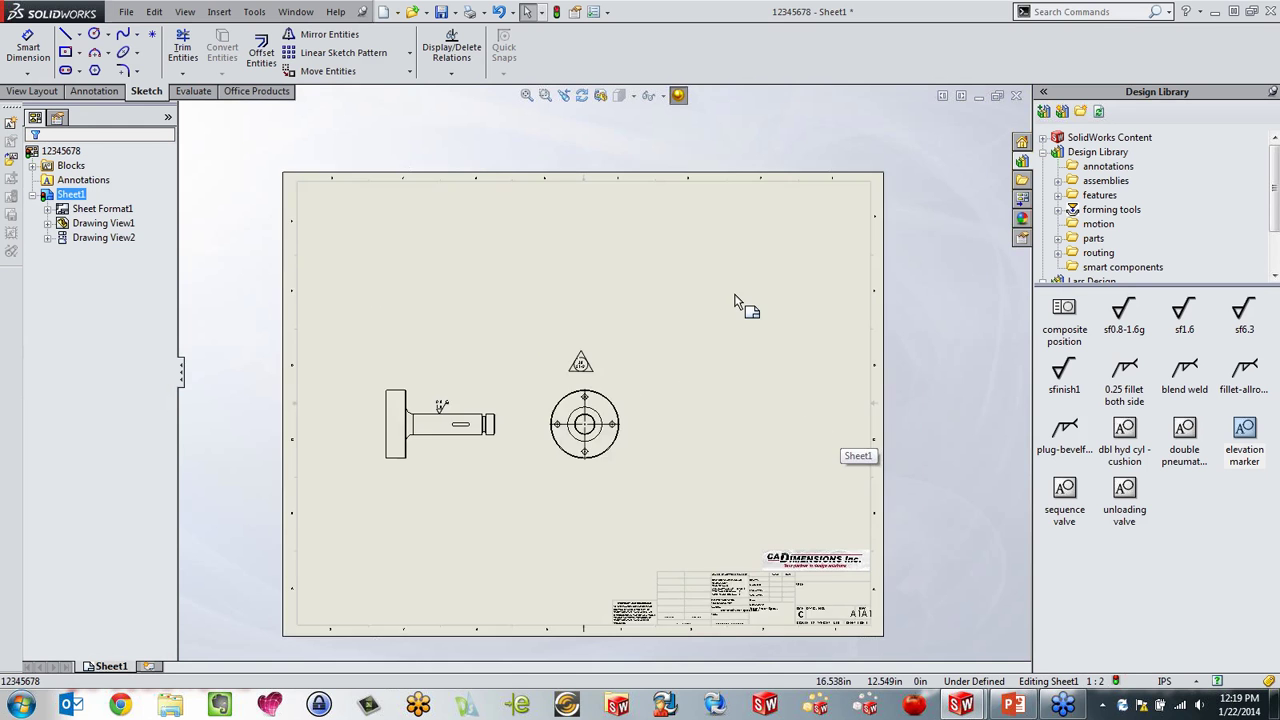
scroll(566, 415, down, 1)
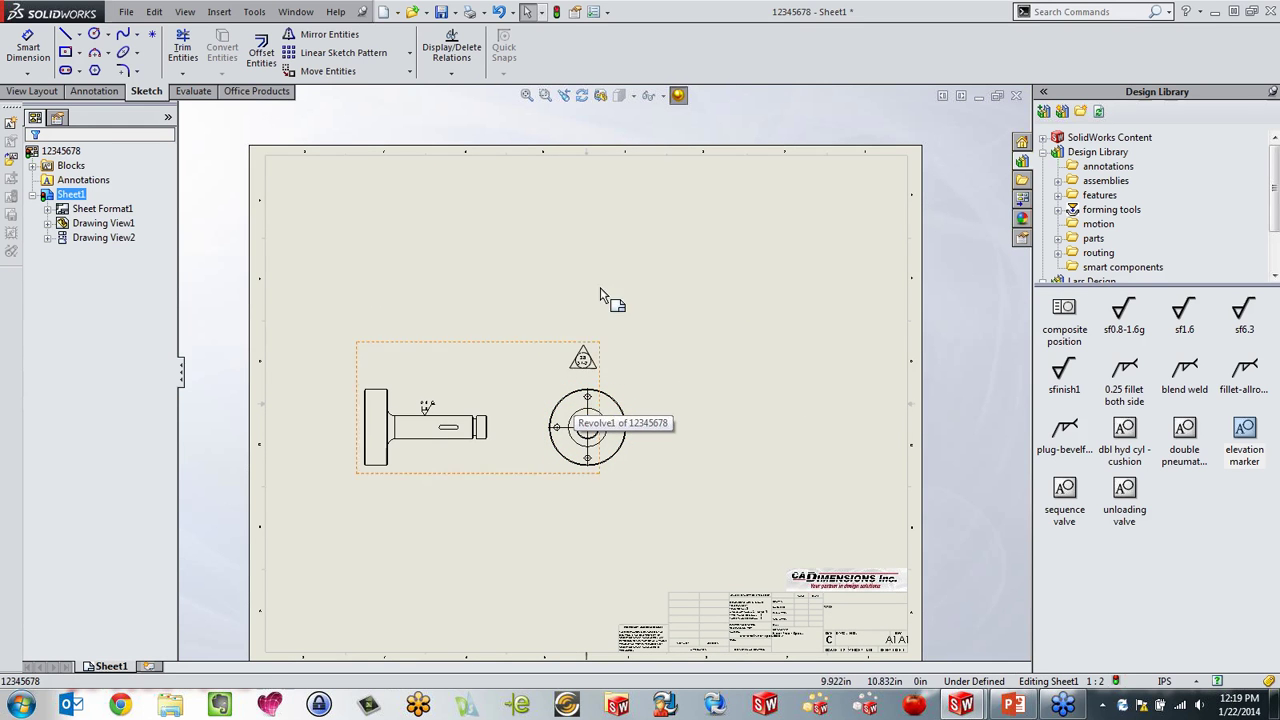
click(1016, 95)
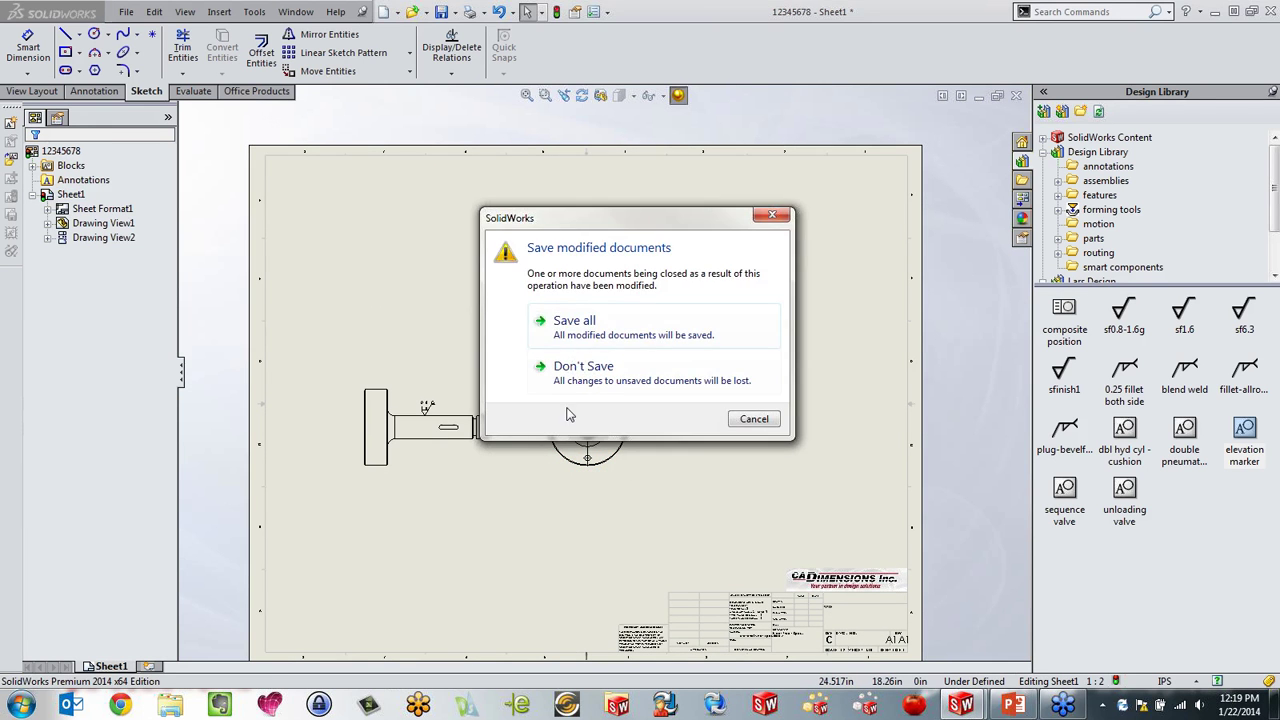
click(566, 385)
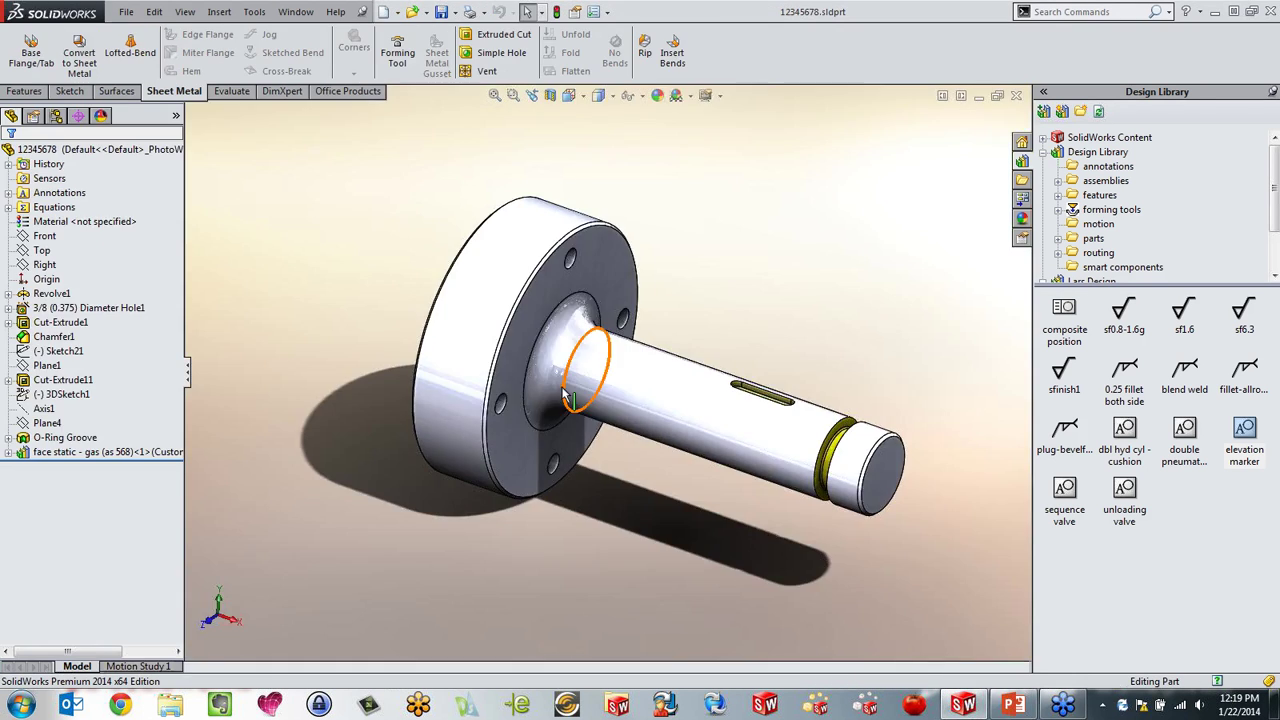
Step: Create a new folder named Annotations in the custom design library
click(1045, 153)
click(1084, 167)
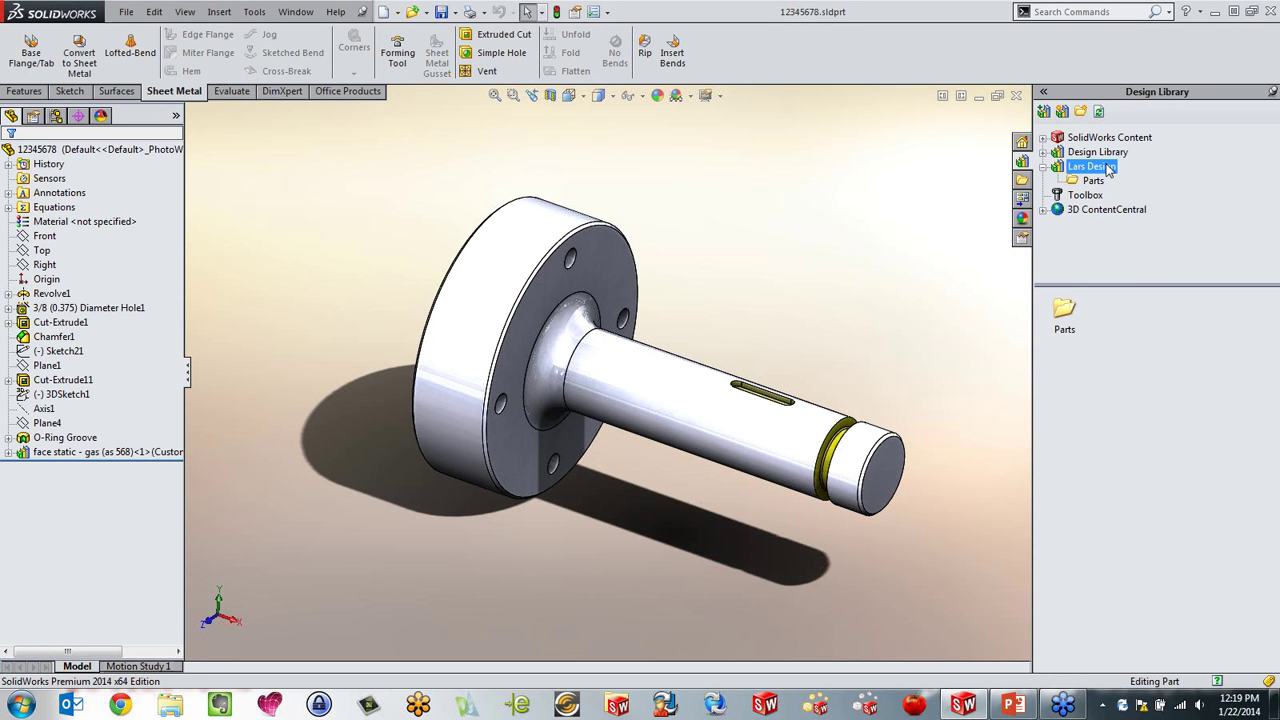
click(1080, 111)
text(Annotations)
key(Return)
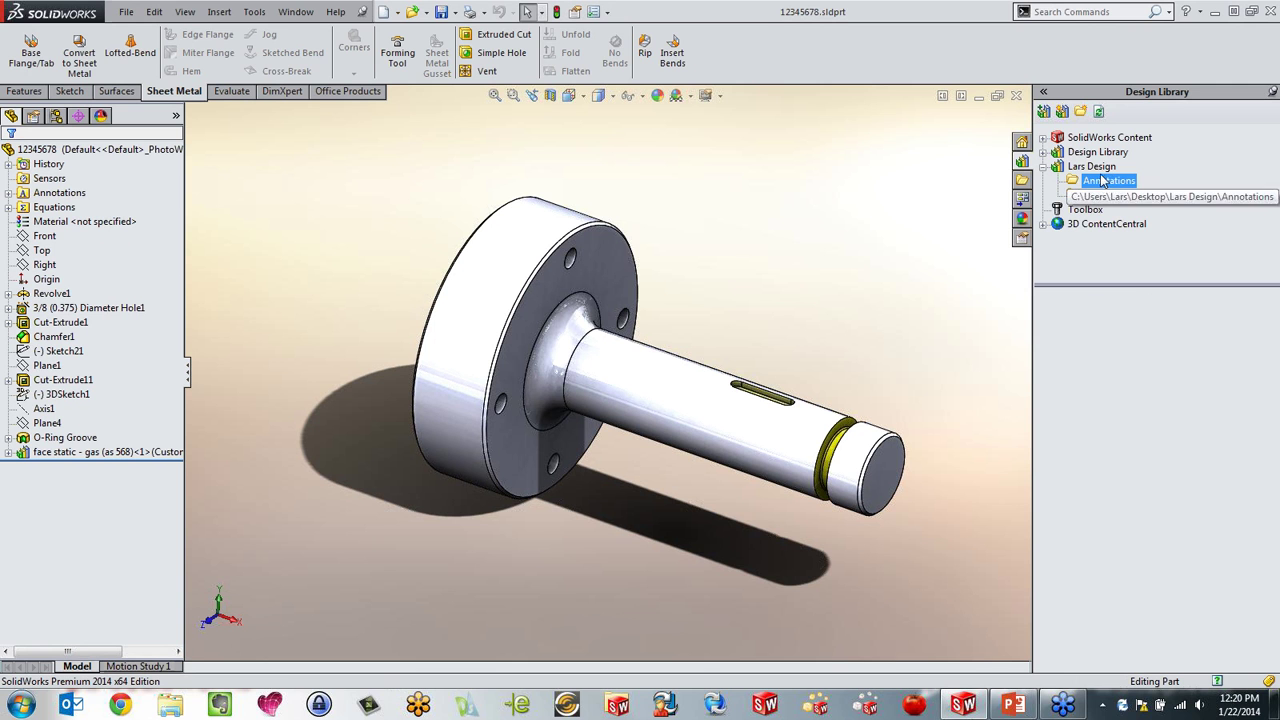
Step: Check the contents of the Annotations and Parts folders in the library folder on the desktop, and return to SolidWorks
click(1275, 702)
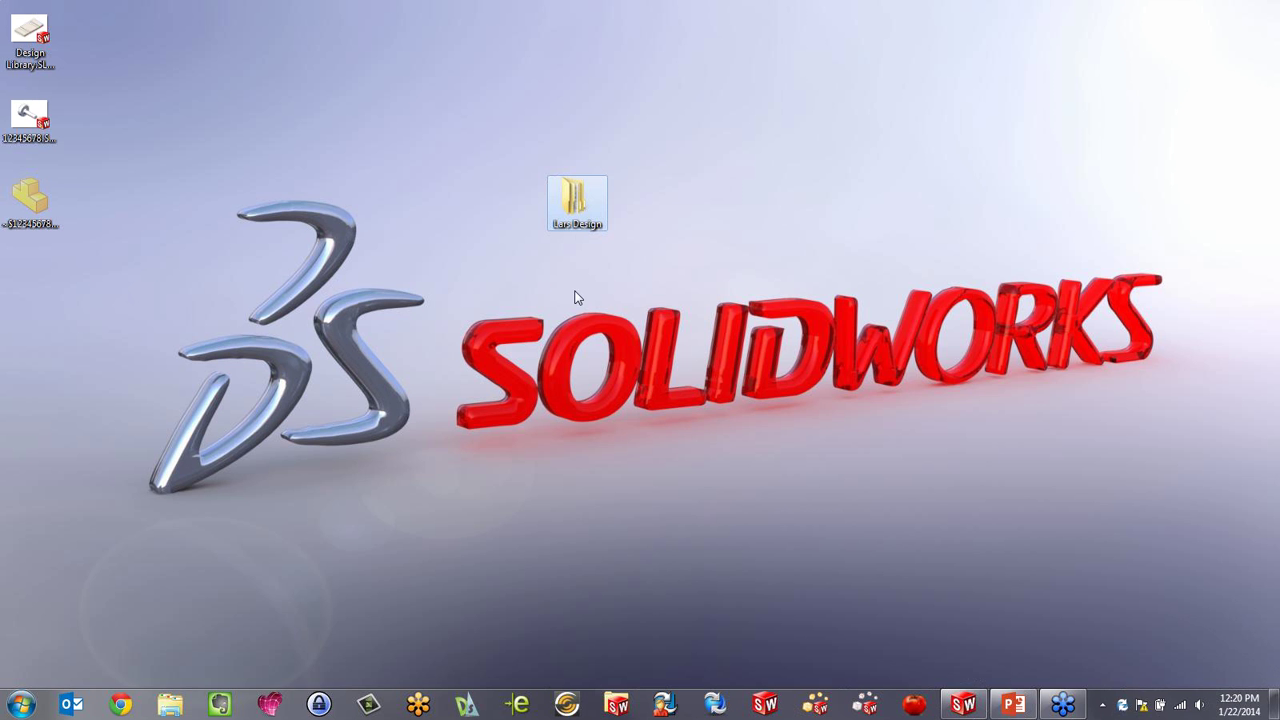
double_click(577, 203)
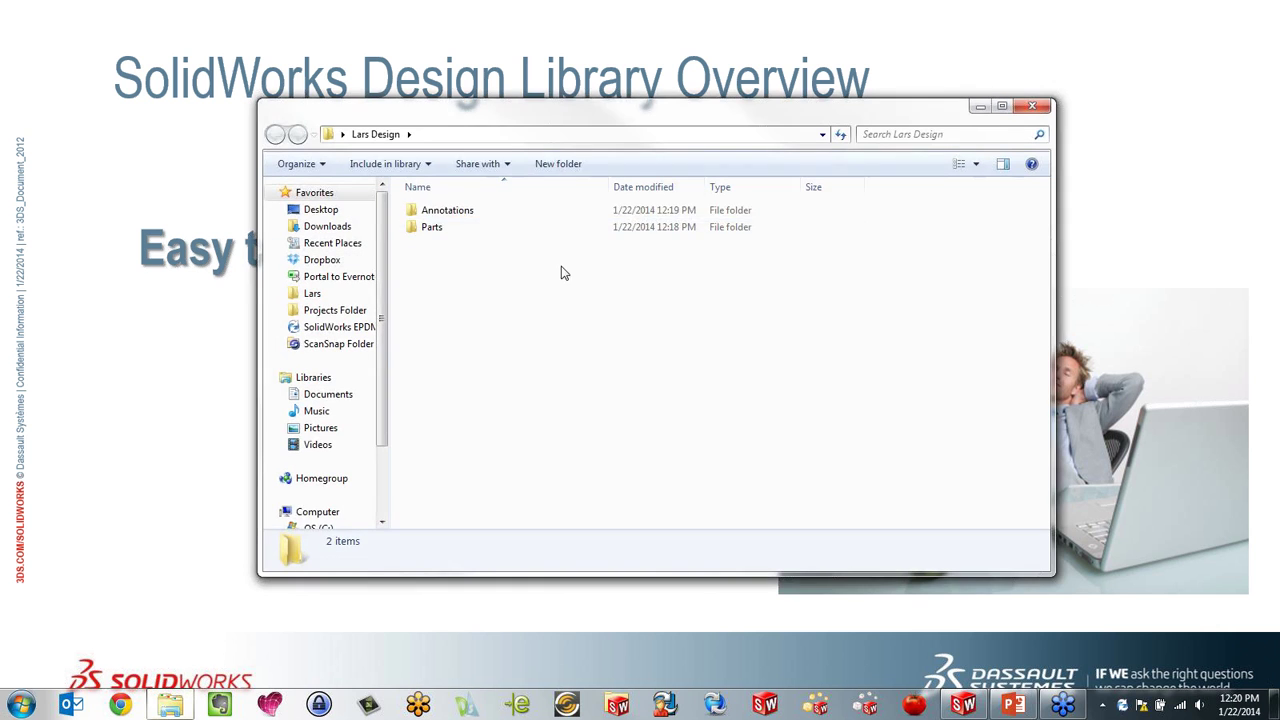
double_click(458, 214)
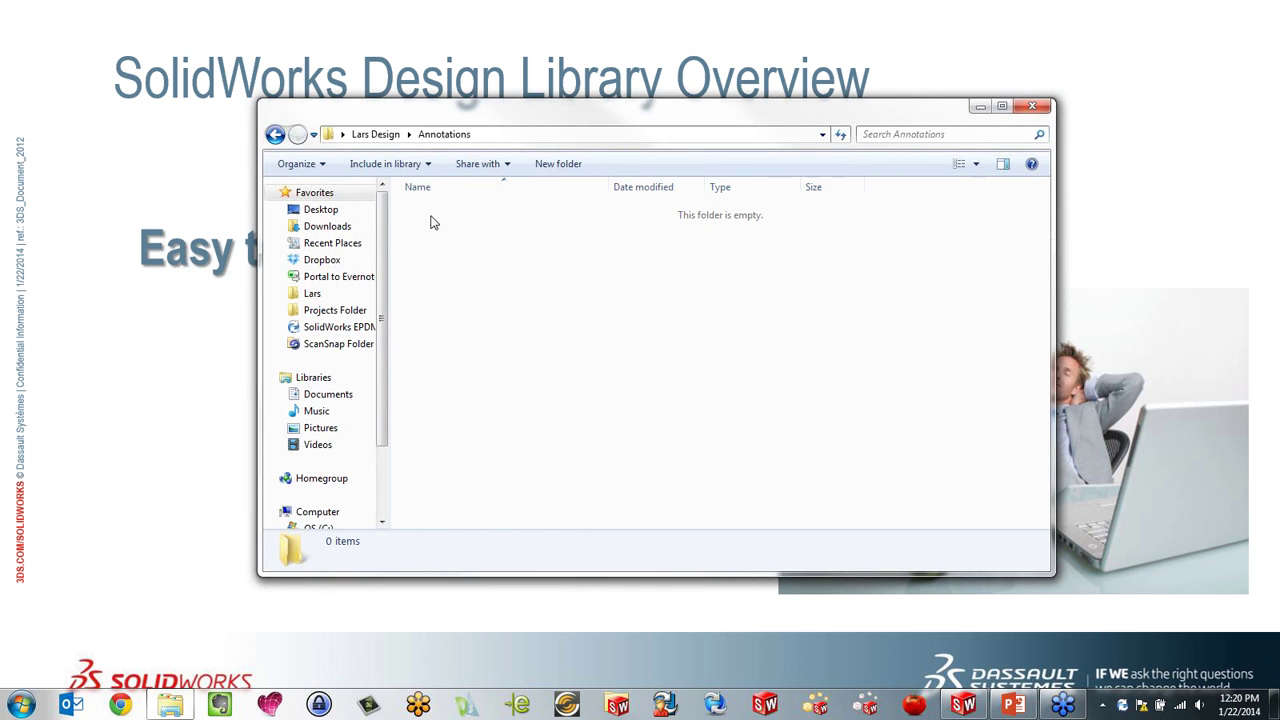
click(365, 134)
double_click(445, 227)
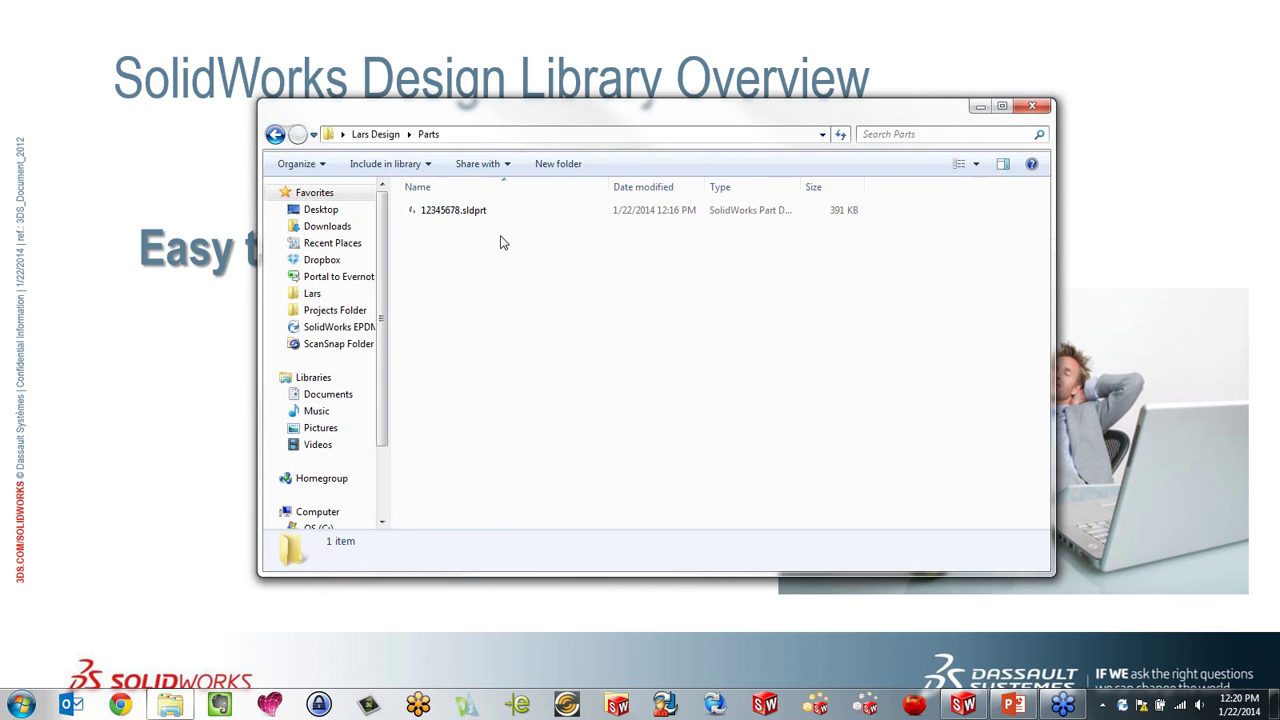
click(1032, 106)
key(alt+Tab)
key(alt+Tab)
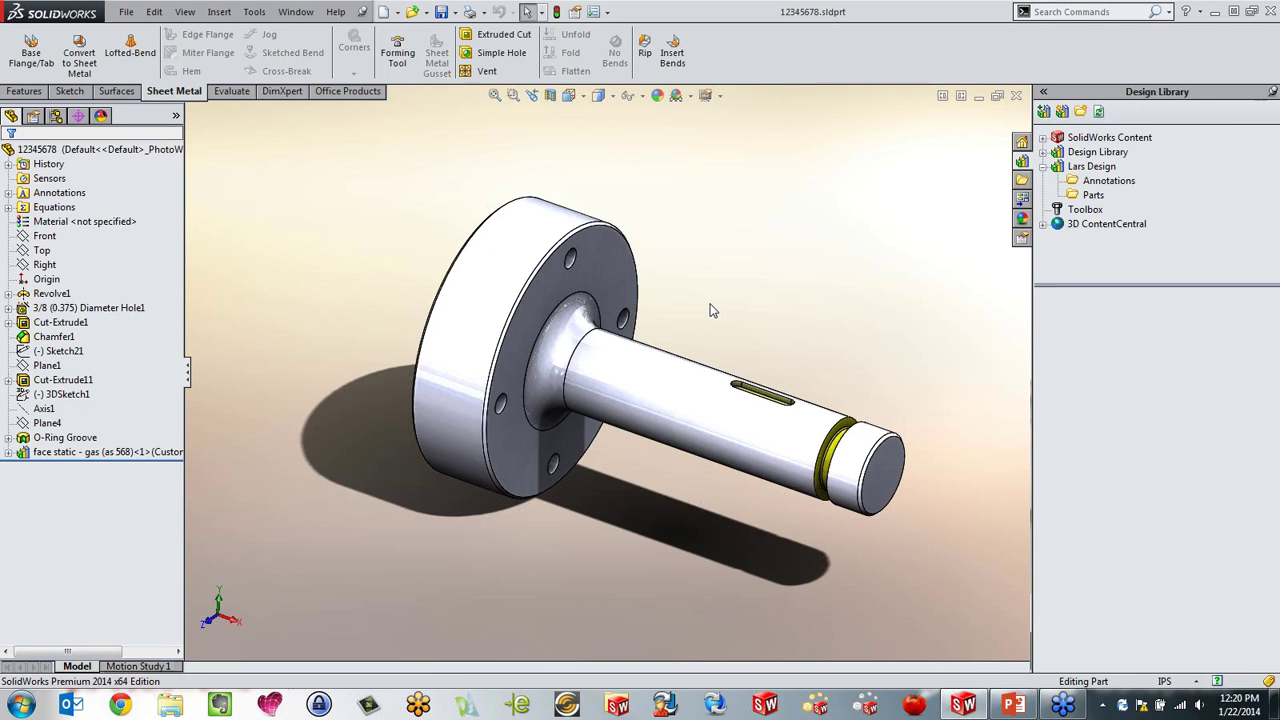
Step: Create a blank drawing from the C-Scale template and leave the Model View command without inserting a view
click(1108, 181)
click(1108, 181)
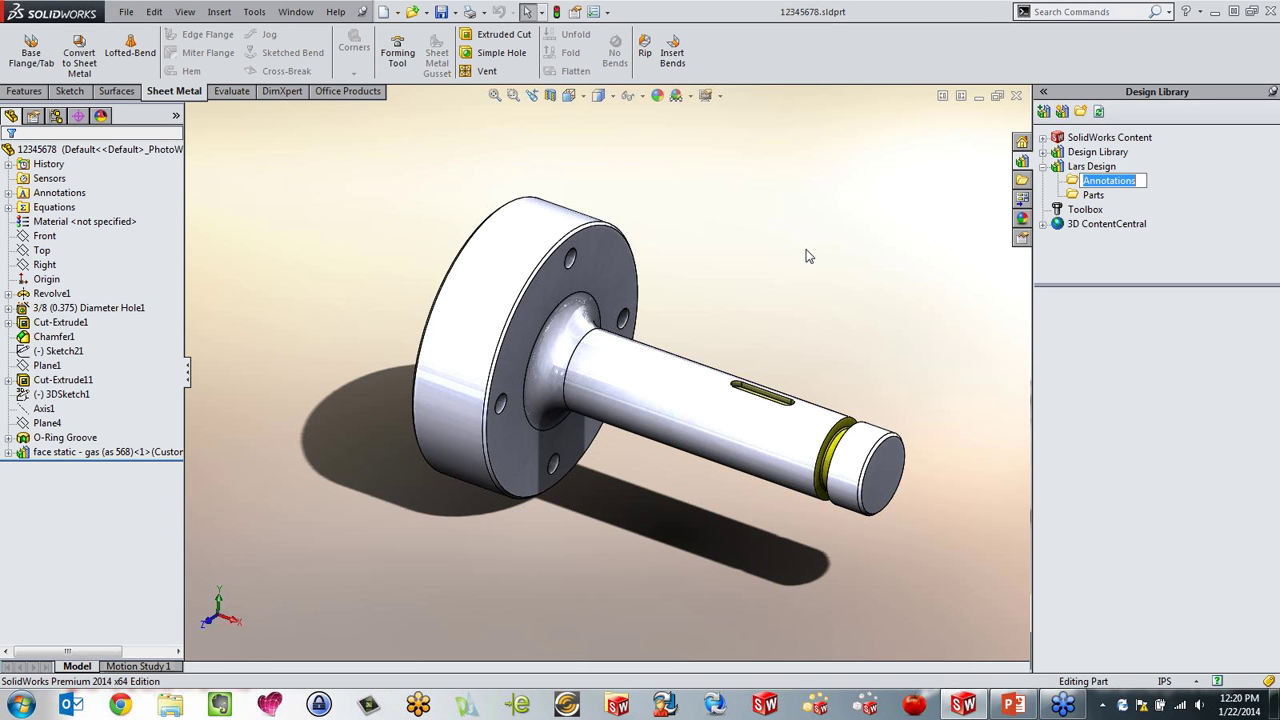
click(383, 11)
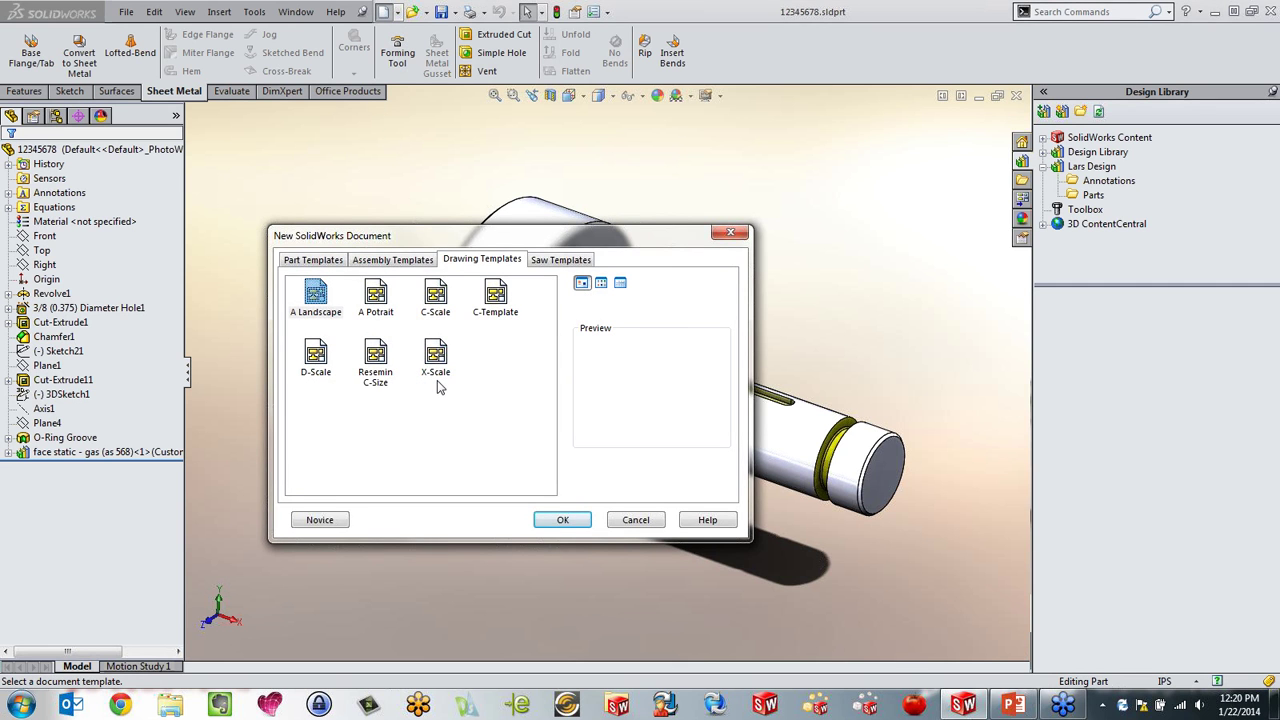
double_click(440, 318)
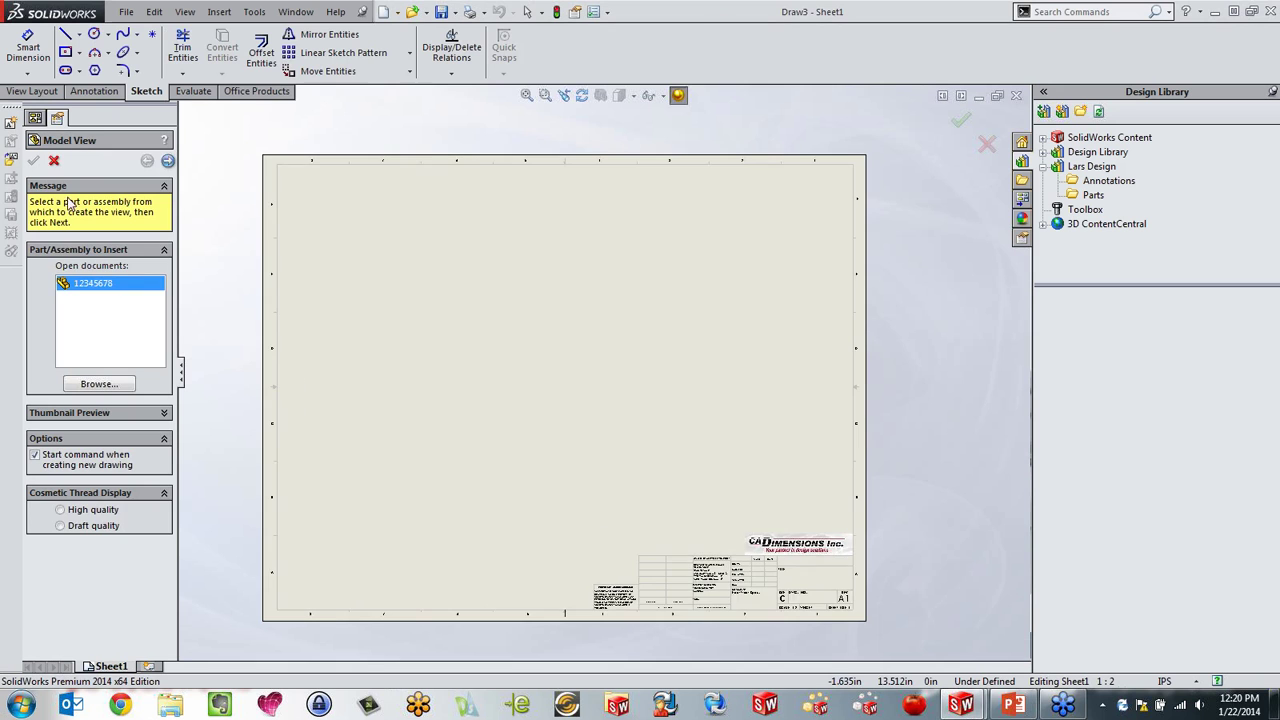
click(54, 160)
scroll(676, 404, down, 3)
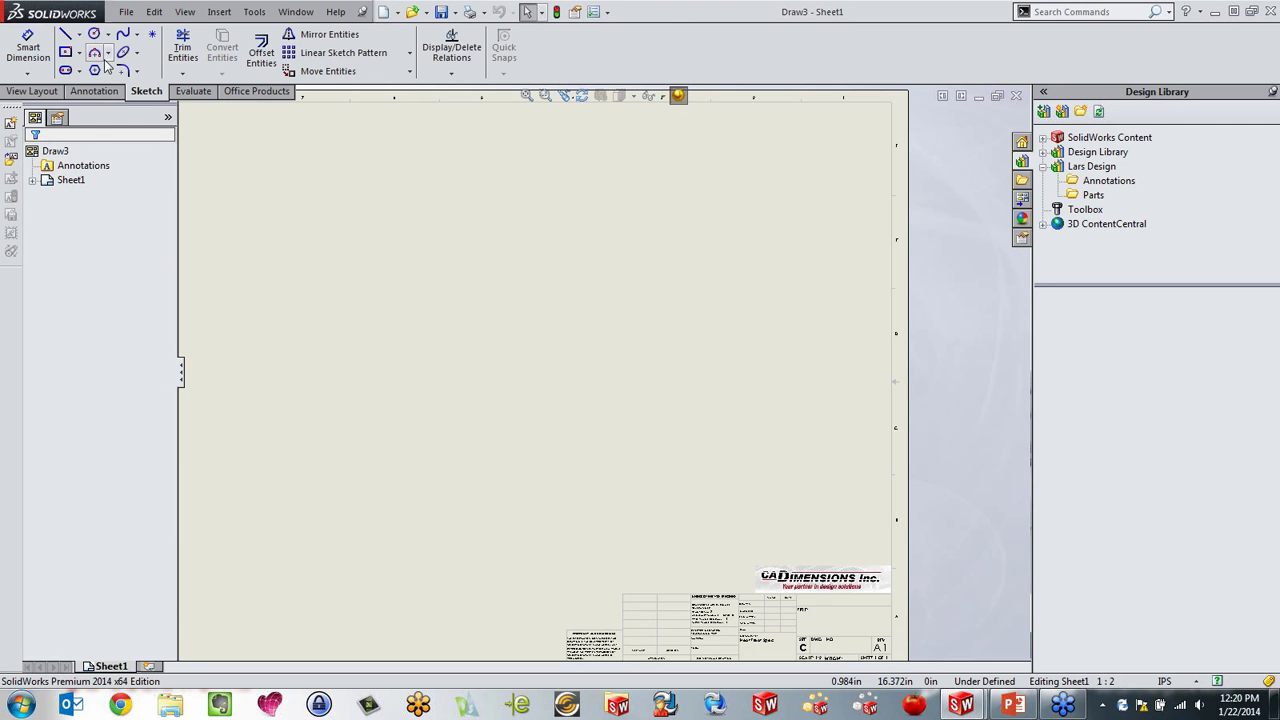
Step: Sketch a center rectangle about 16.5 by 7.8 in on the sheet and a concentric circle with a radius of about 3.4 in
click(65, 52)
mouse_move(680, 422)
mouse_down()
mouse_move(763, 354)
mouse_move(822, 355)
mouse_up()
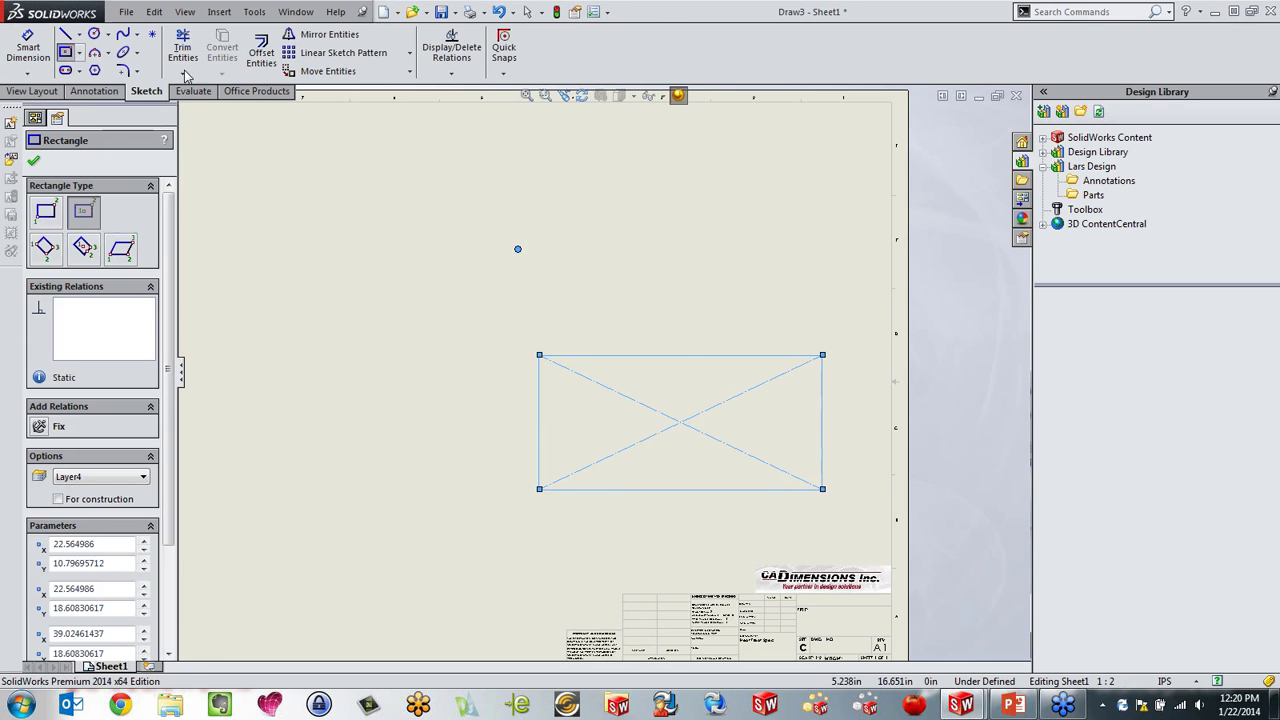
click(94, 34)
drag(681, 423, 736, 402)
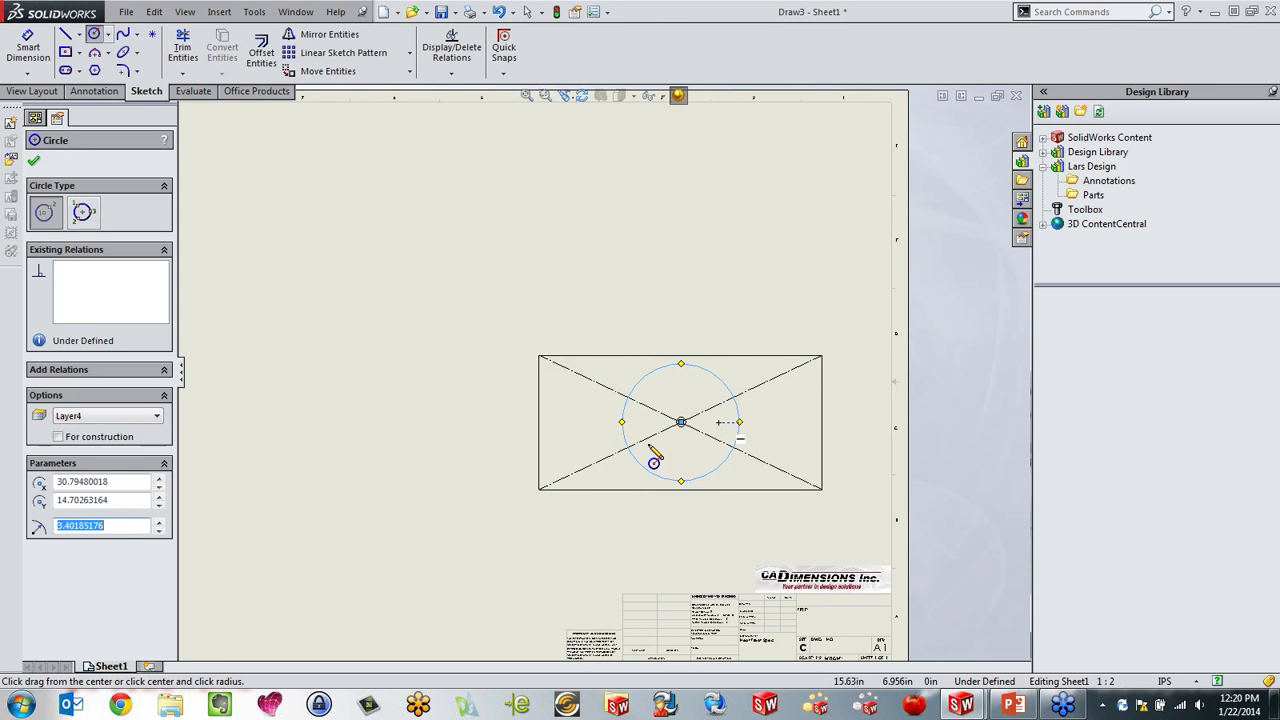
key(Escape)
Step: Add a note reading Design Library just above the rectangle, without a leader
click(95, 91)
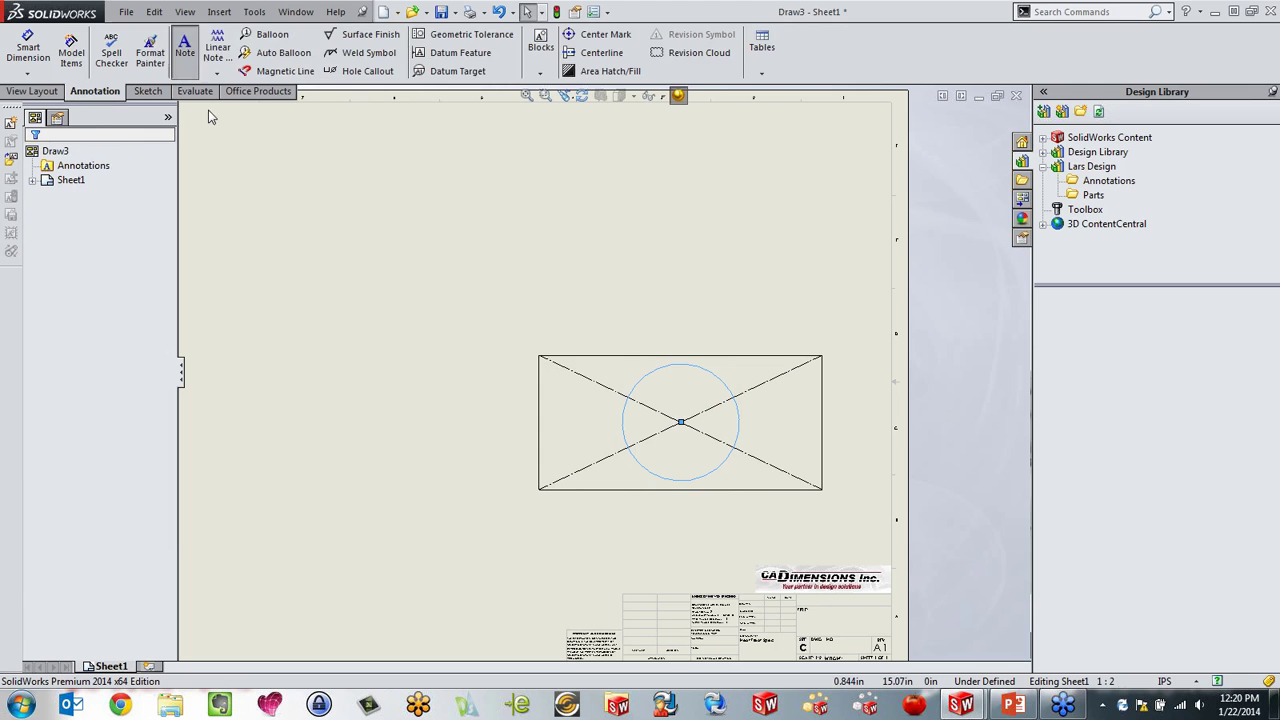
click(697, 477)
click(651, 333)
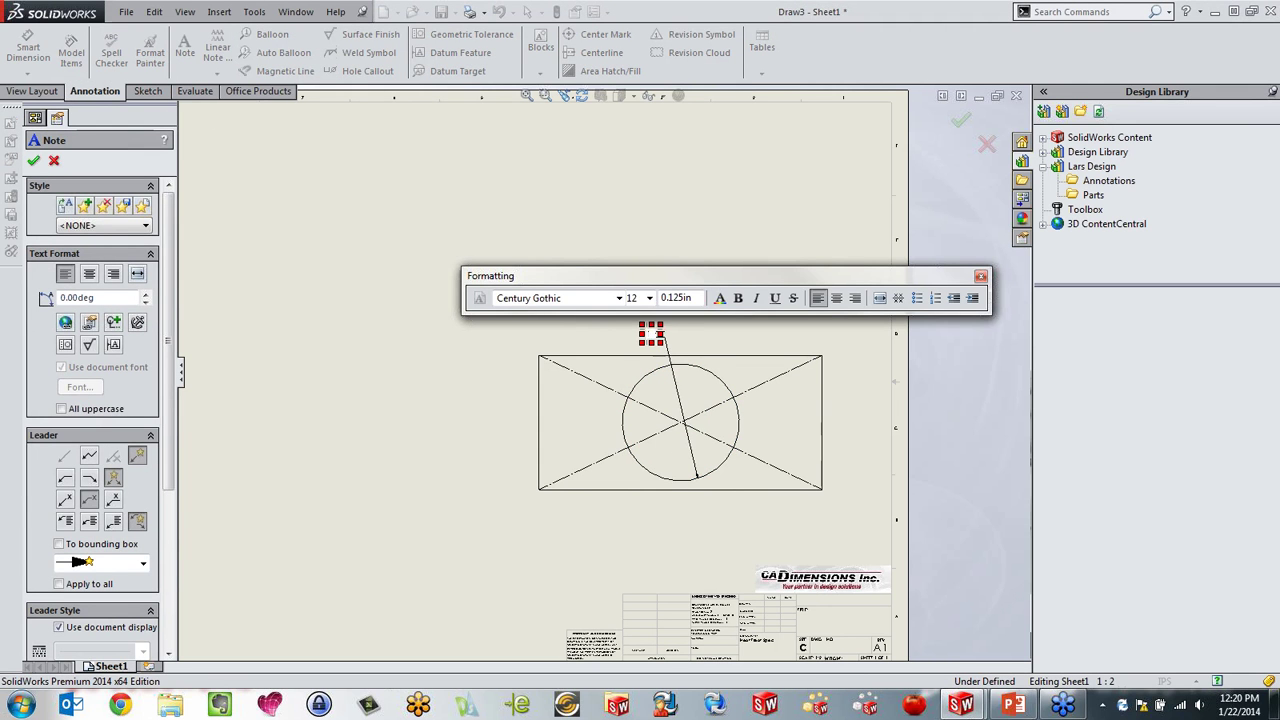
text(Designed by)
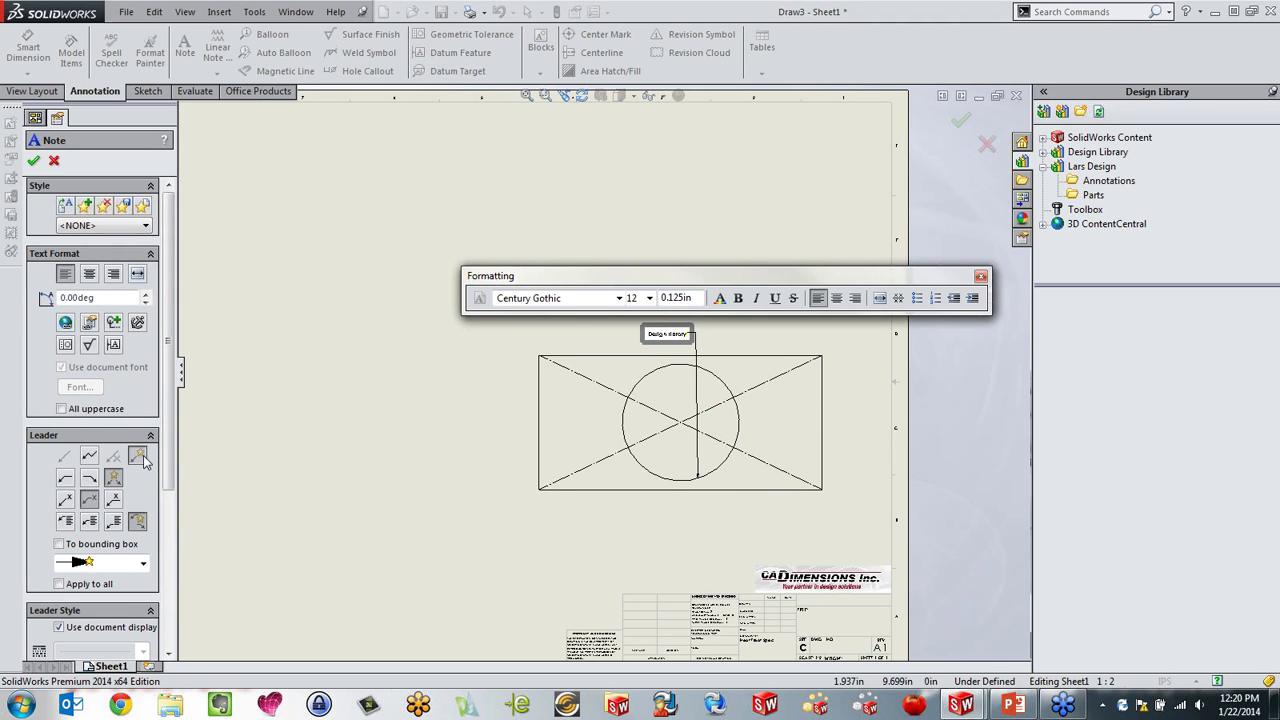
key(Escape)
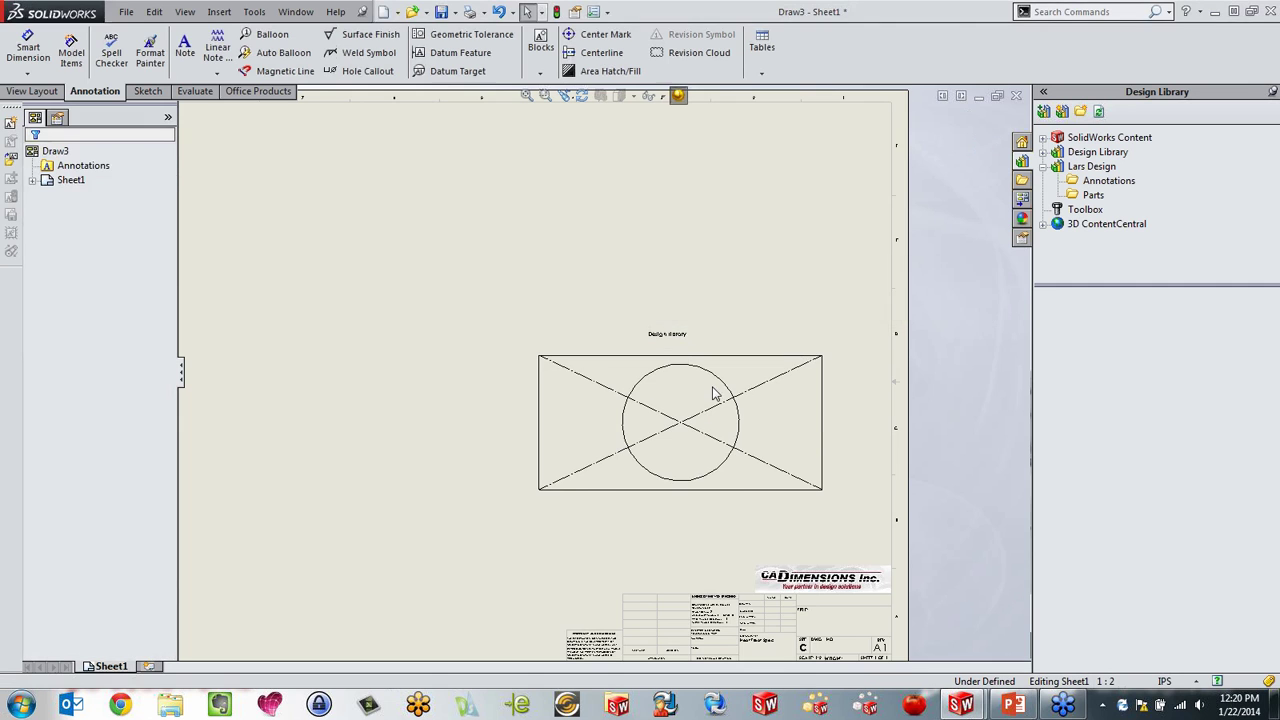
scroll(690, 362, down, 2)
click(669, 341)
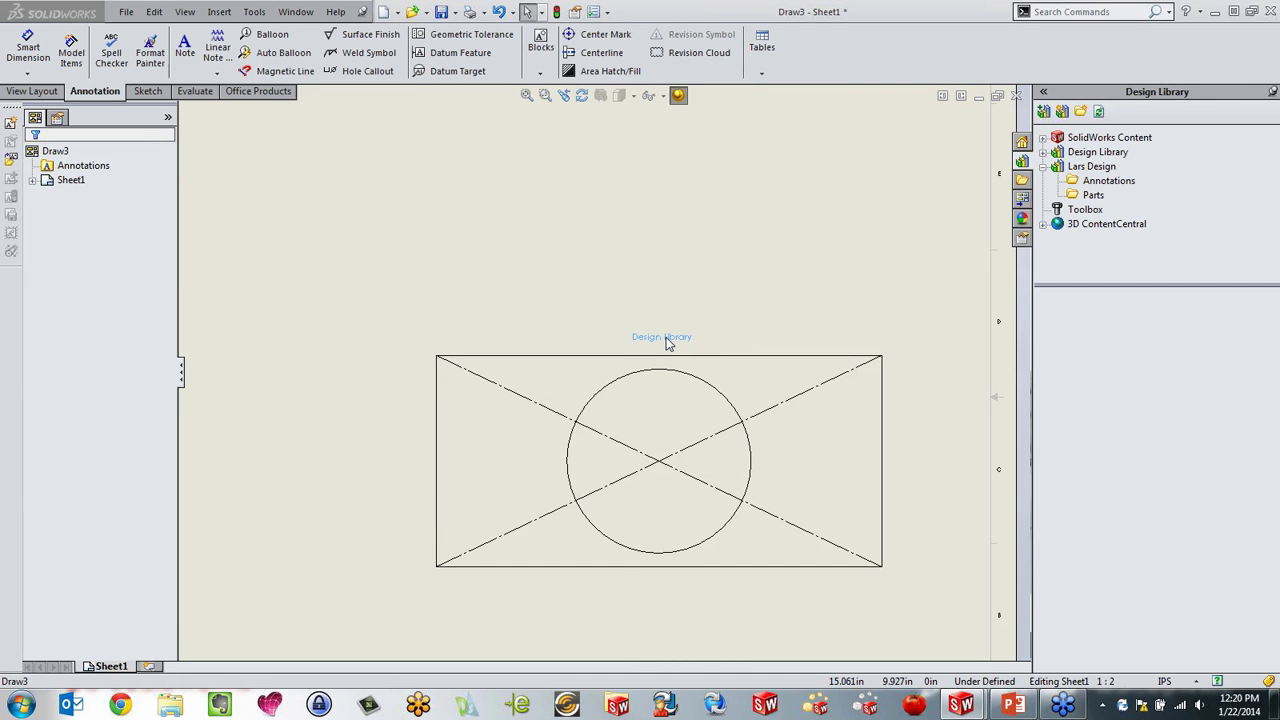
click(651, 300)
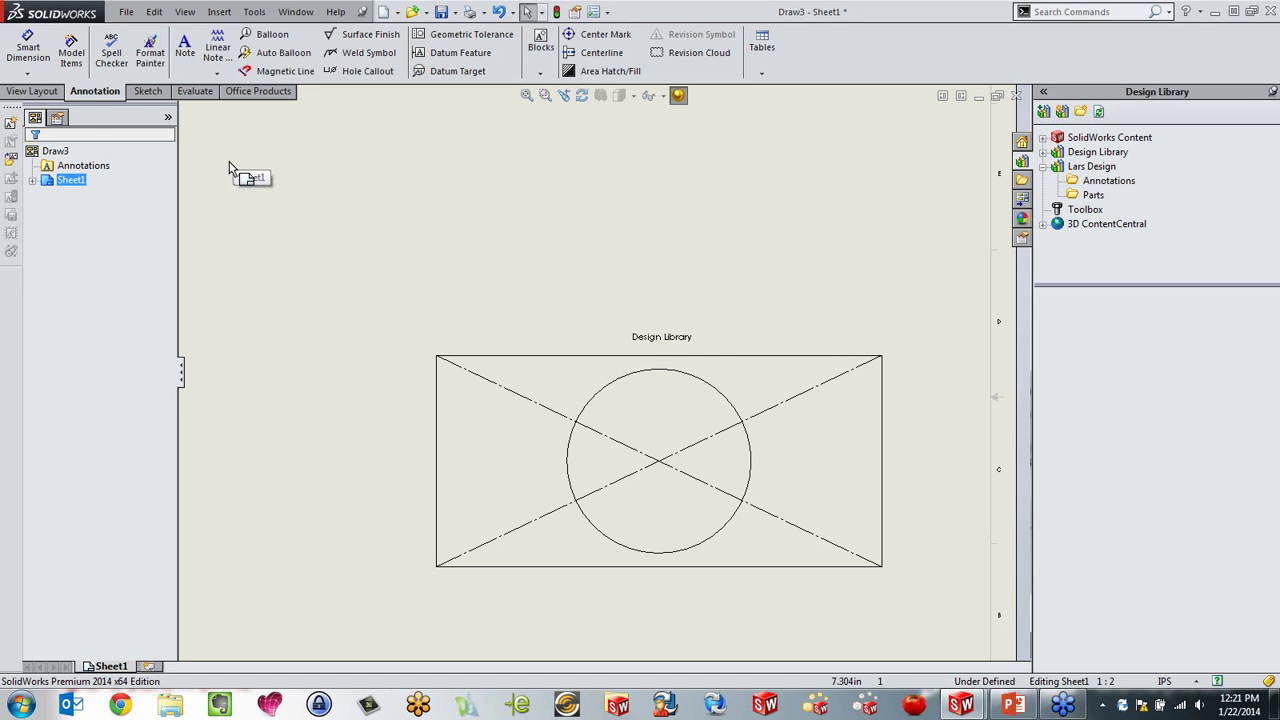
Step: Make a block from the rectangle, its diagonals, the circle and the Design Library note
click(254, 12)
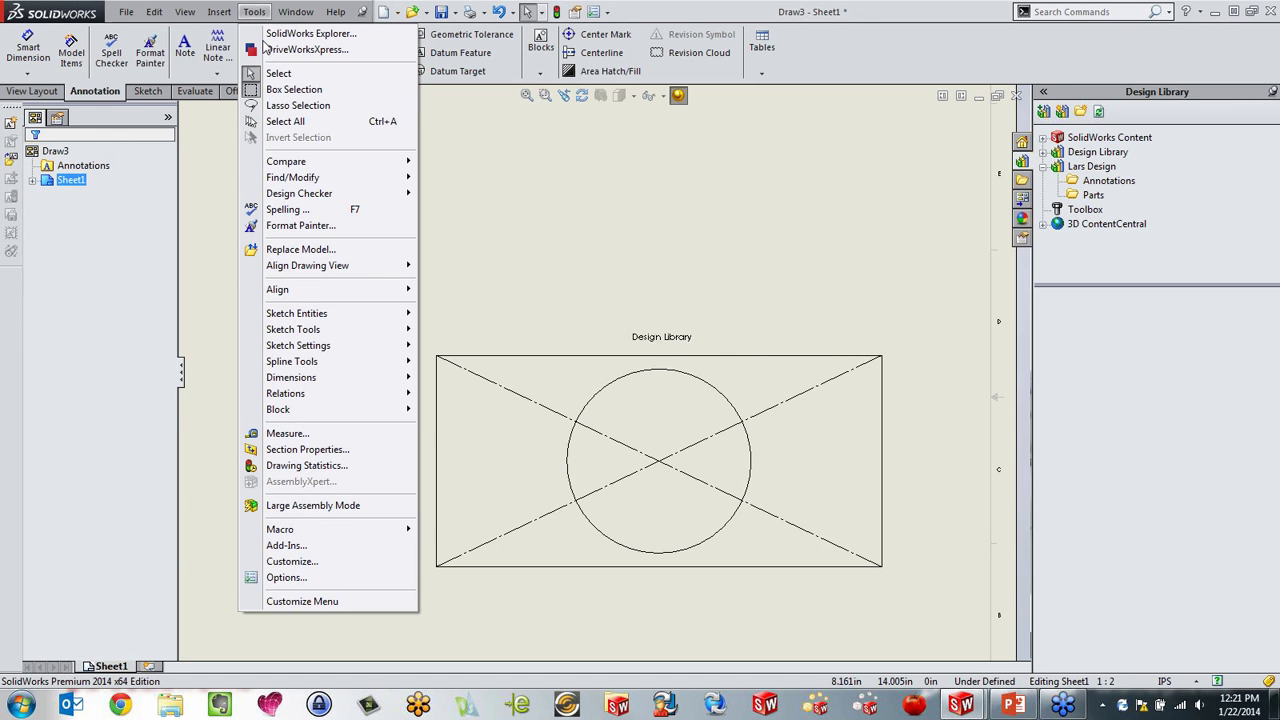
mouse_move(284, 410)
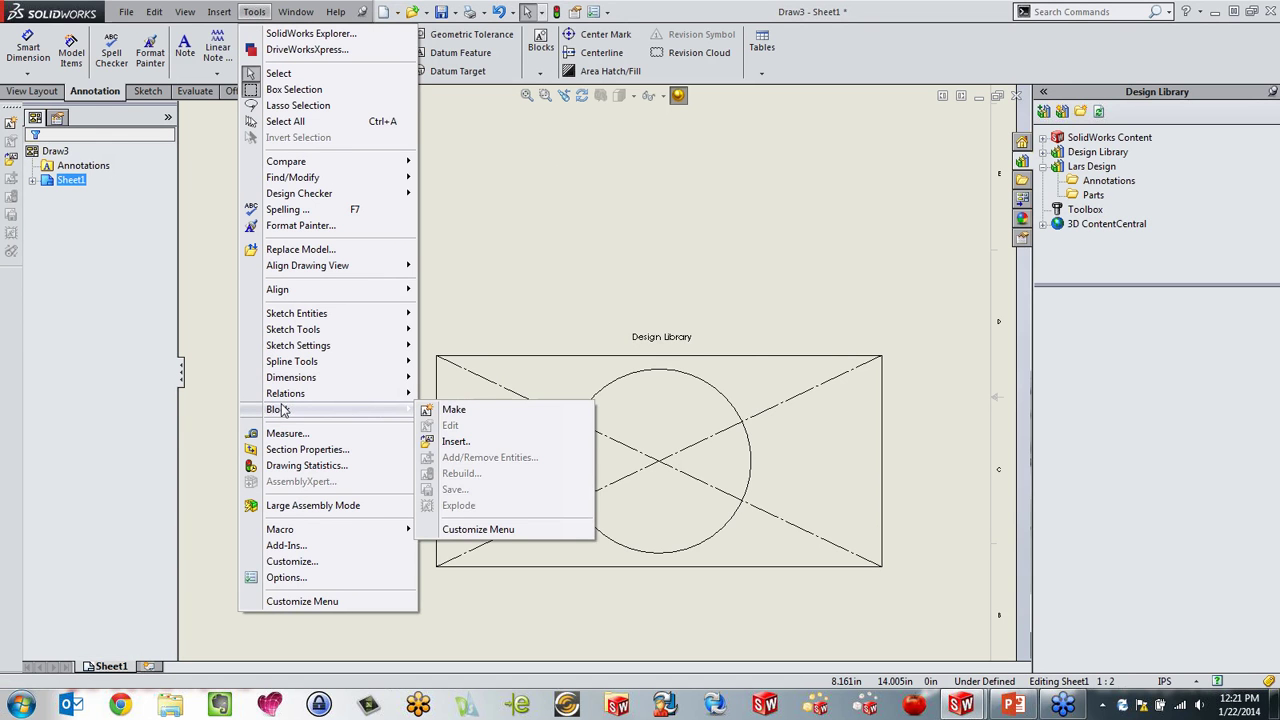
click(452, 410)
drag(366, 258, 966, 636)
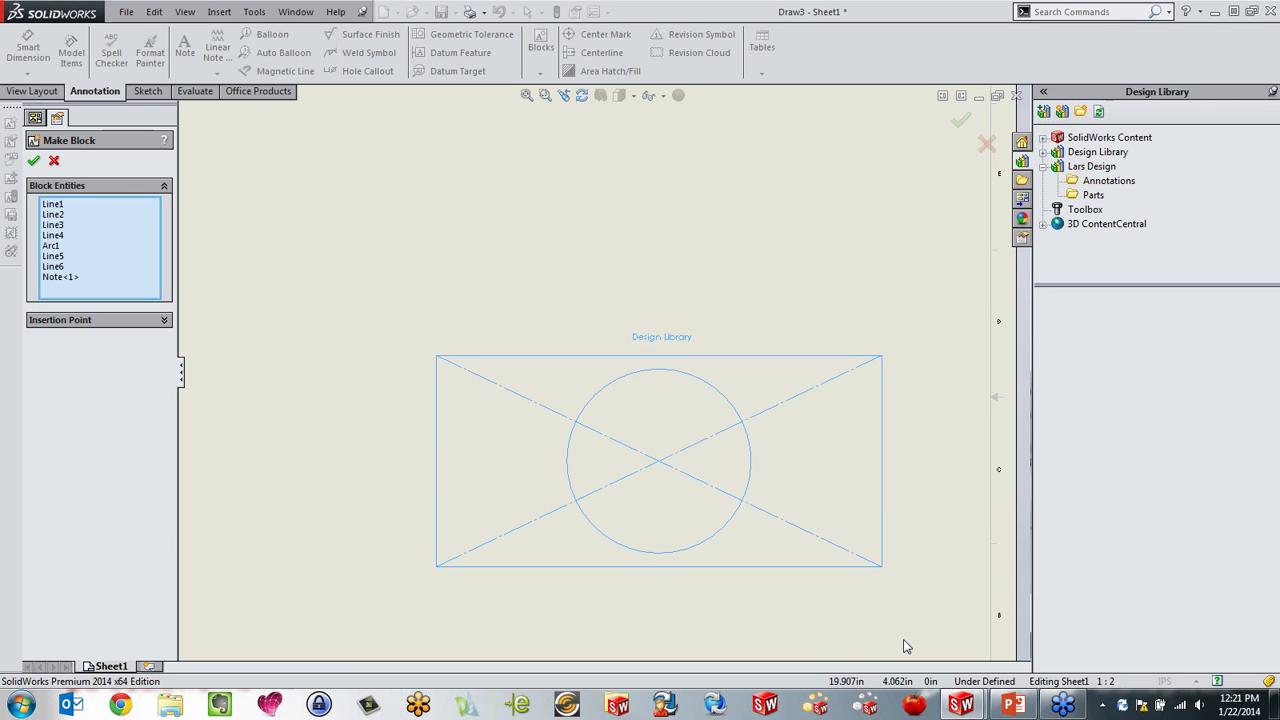
click(33, 160)
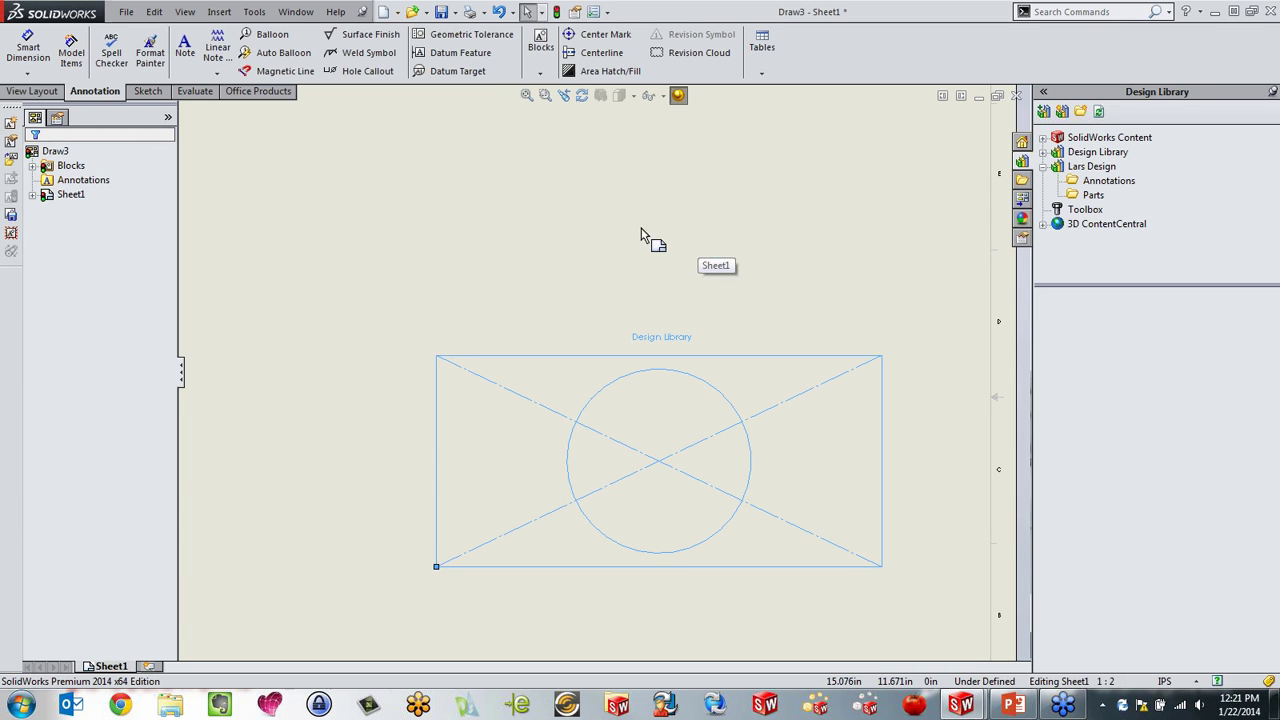
Step: Save the block as My block in the Annotations folder of the custom design library on the desktop
click(255, 12)
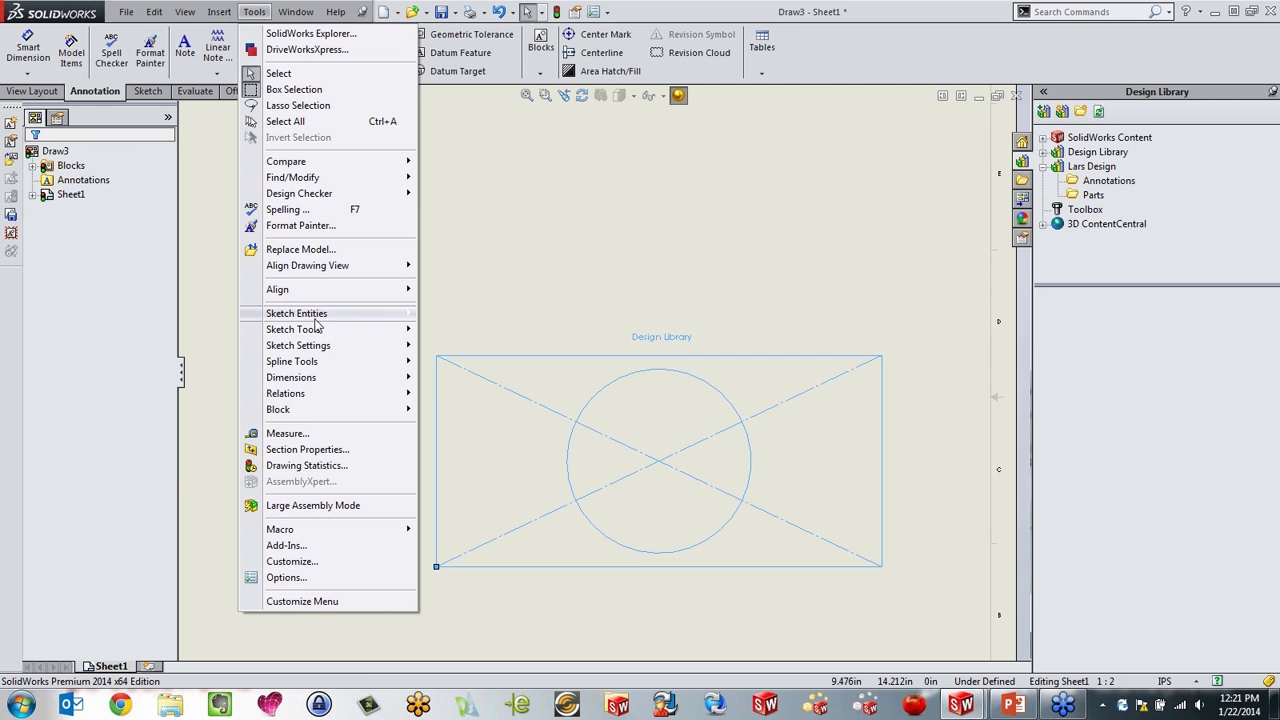
mouse_move(347, 413)
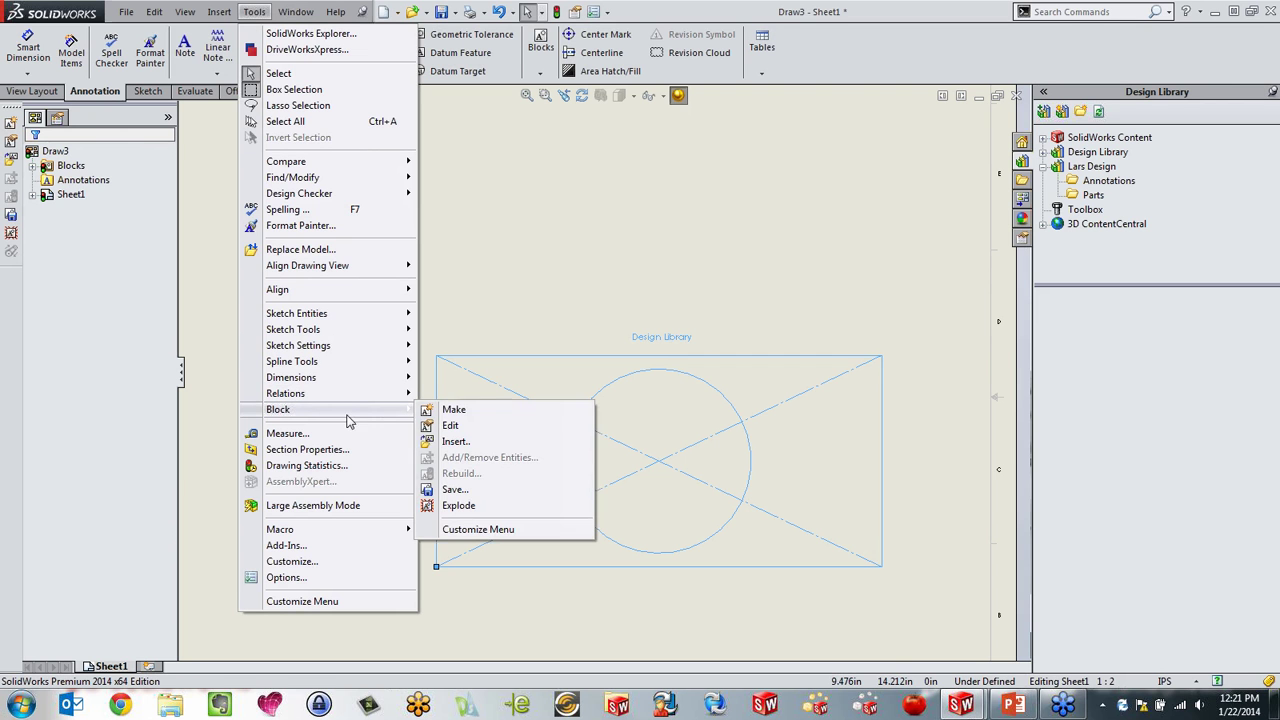
click(455, 490)
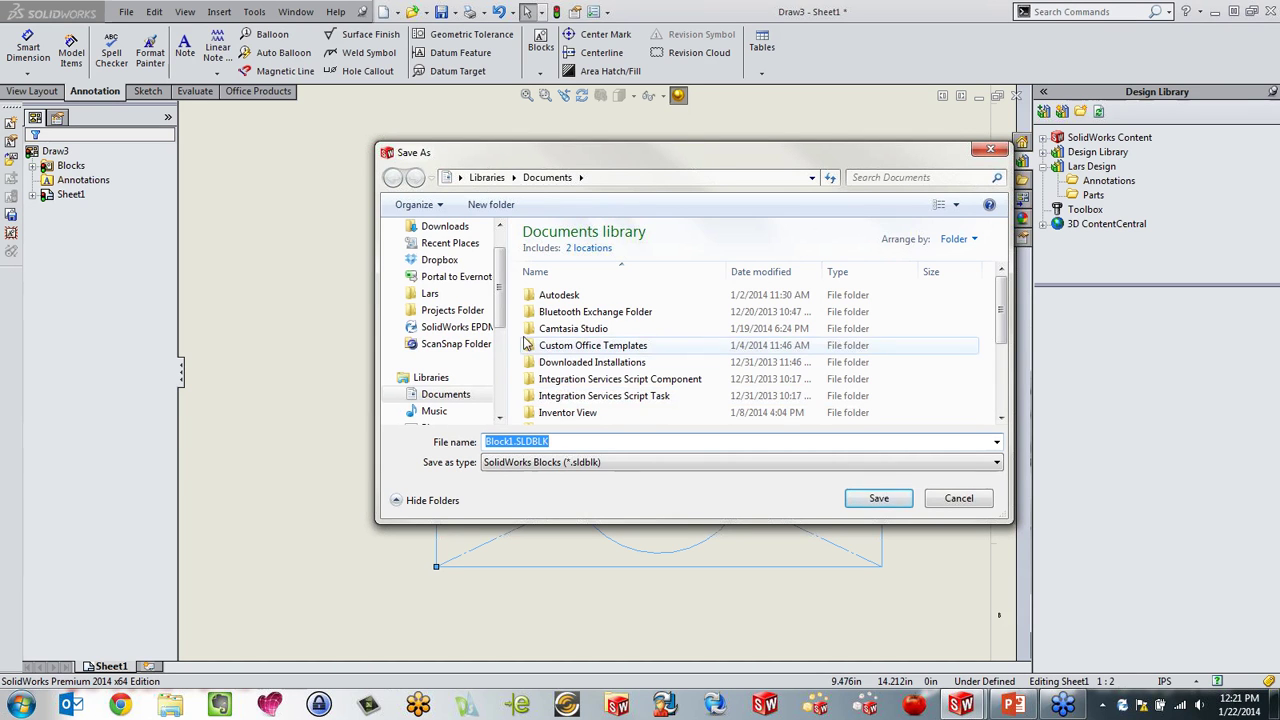
scroll(500, 287, up, 1)
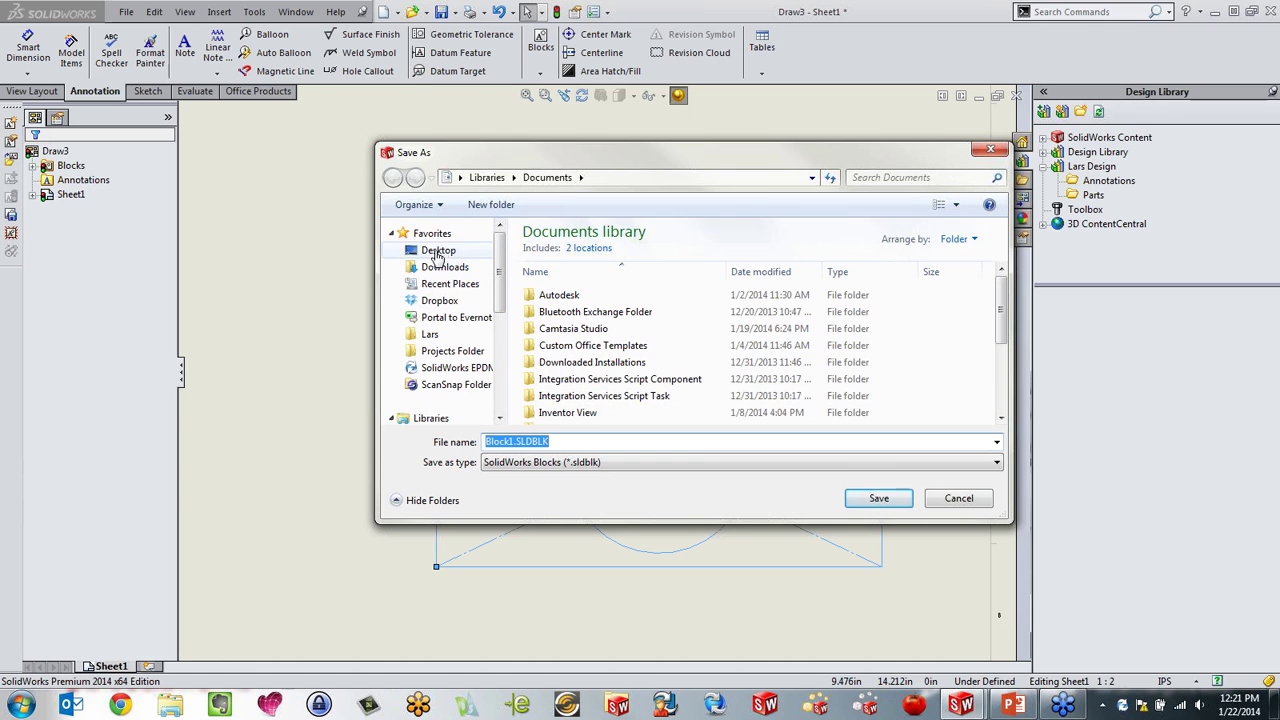
click(437, 253)
double_click(790, 345)
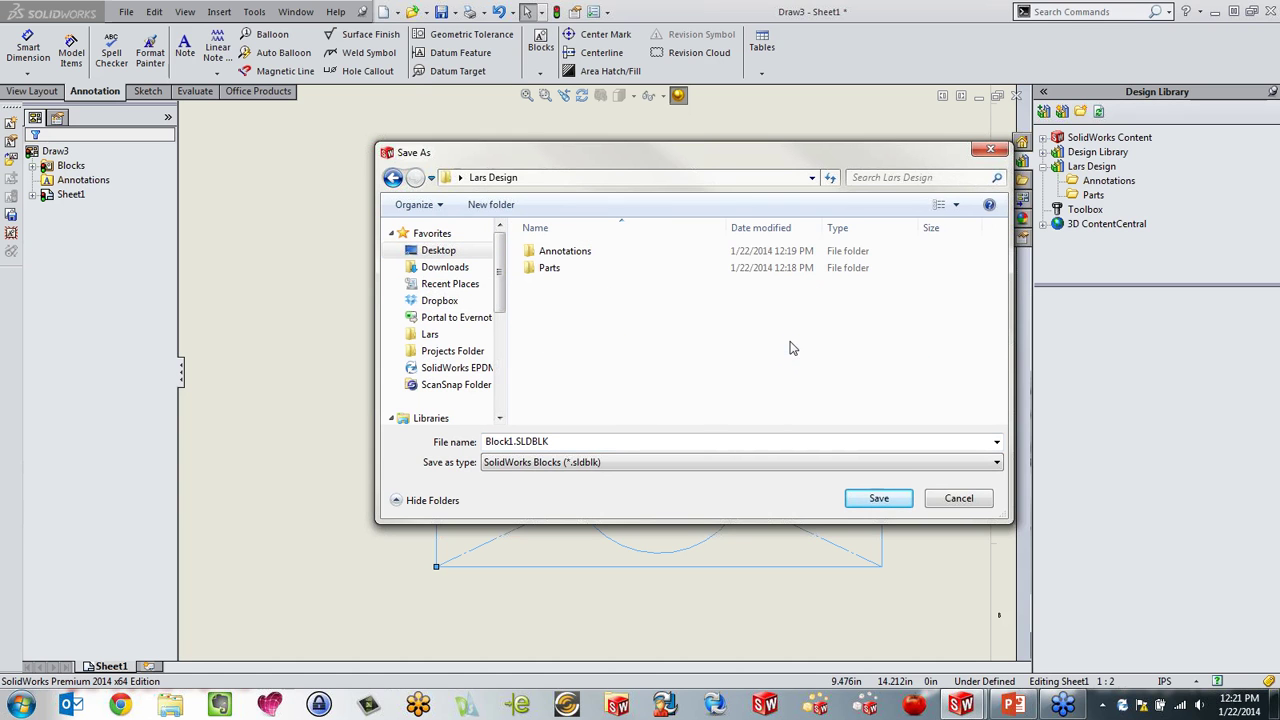
double_click(555, 252)
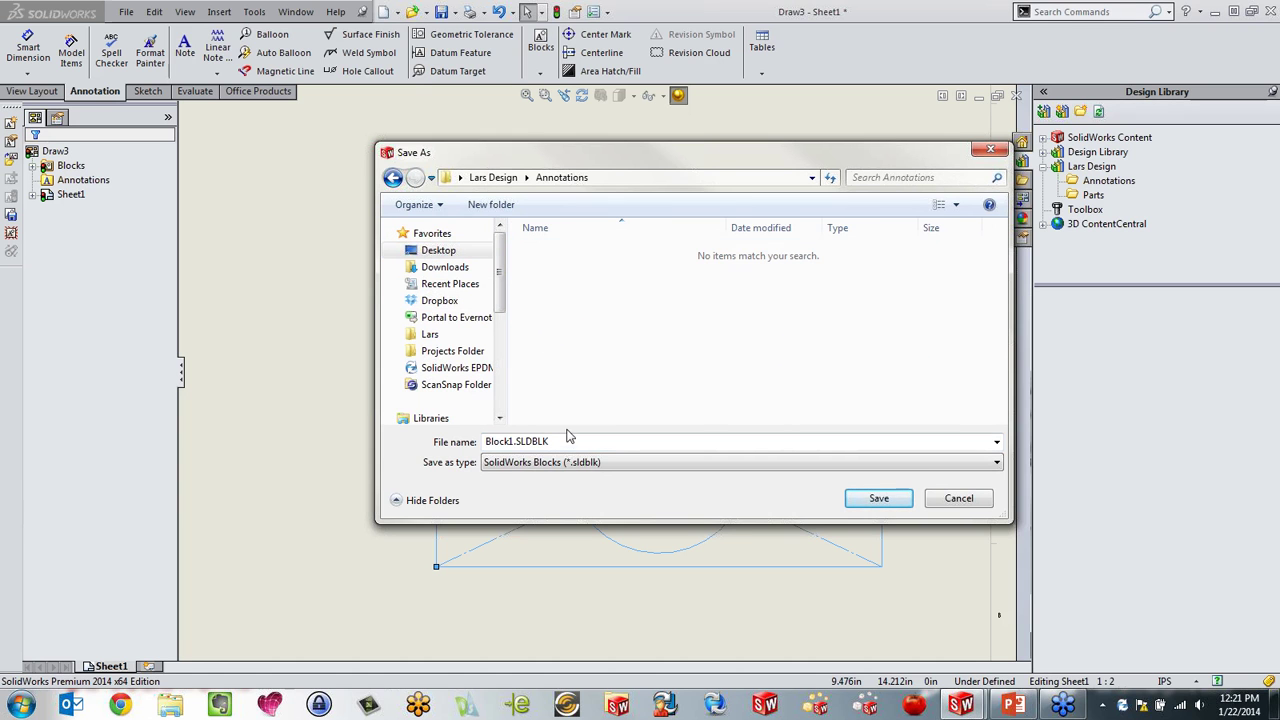
text(My block)
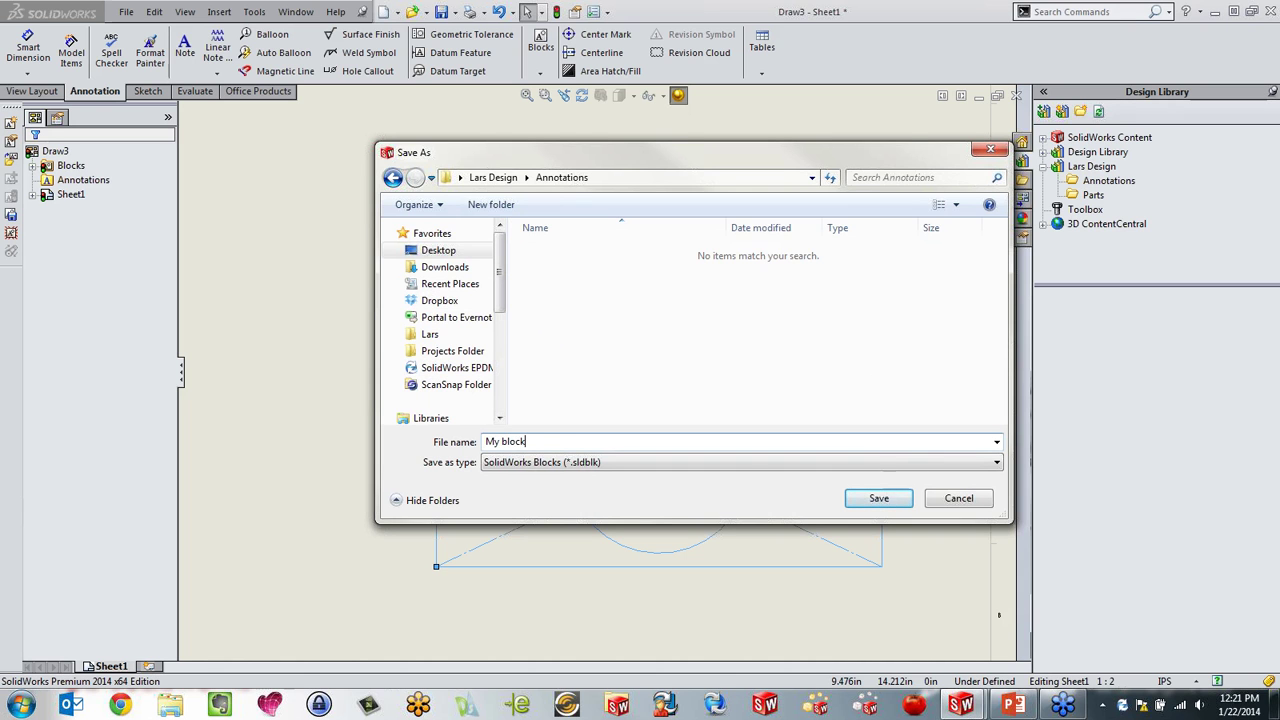
click(862, 499)
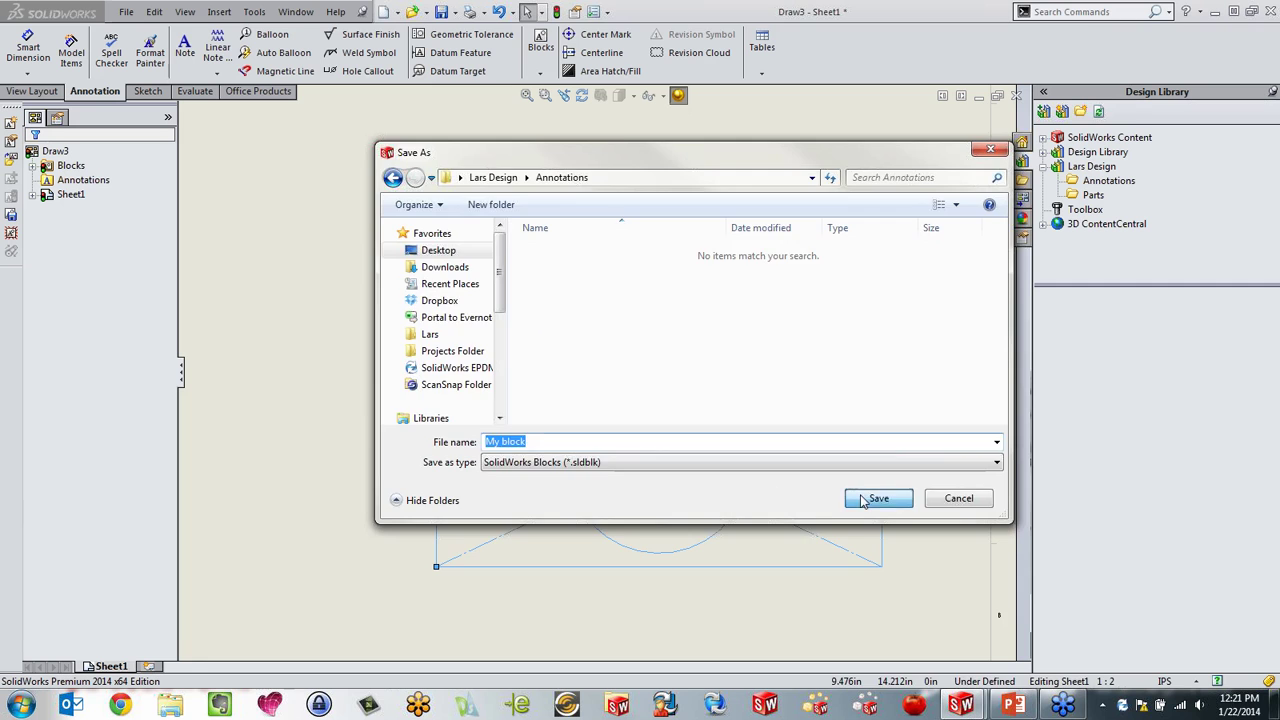
Step: Refresh the Design Library and close the block drawing without saving
click(1100, 115)
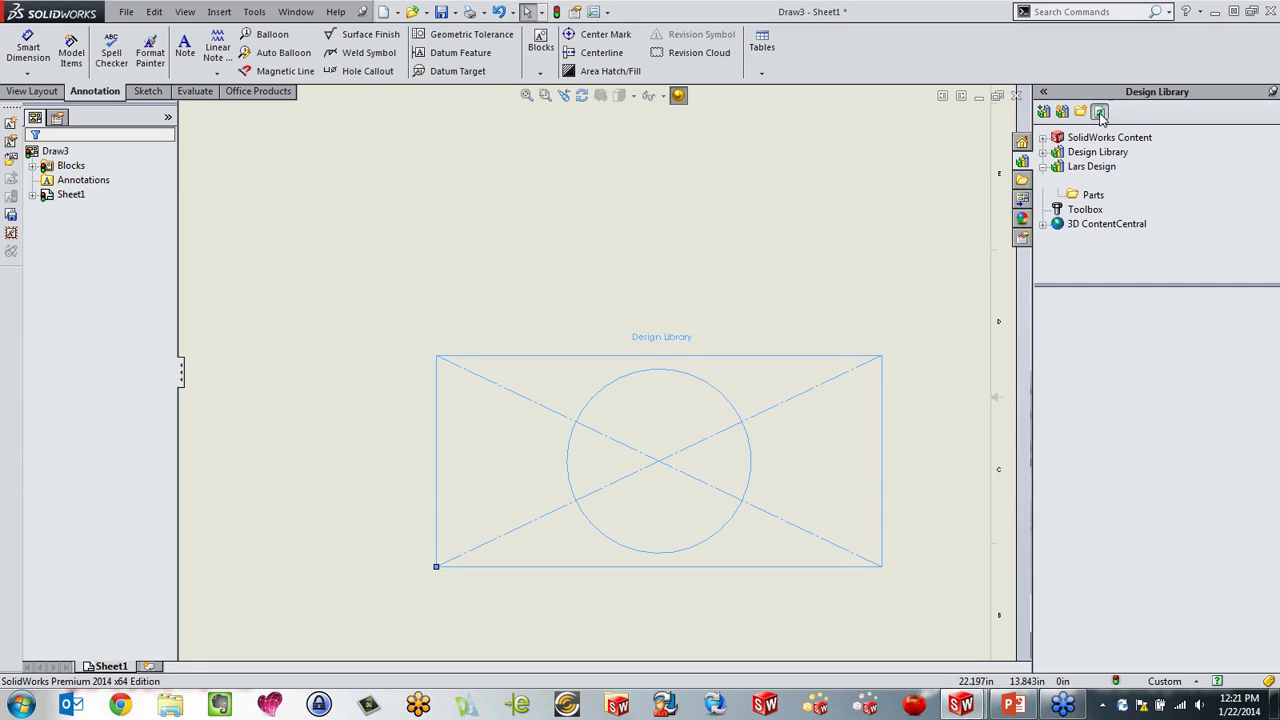
mouse_move(1062, 323)
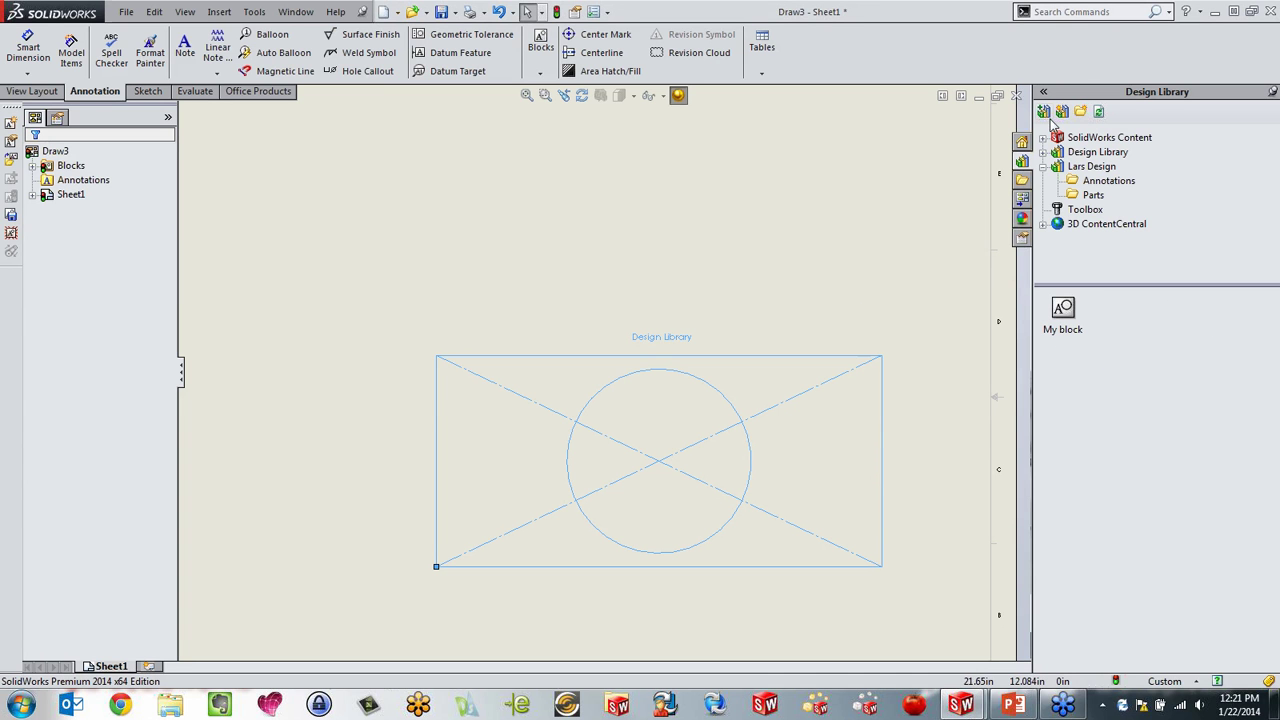
click(1015, 95)
click(627, 372)
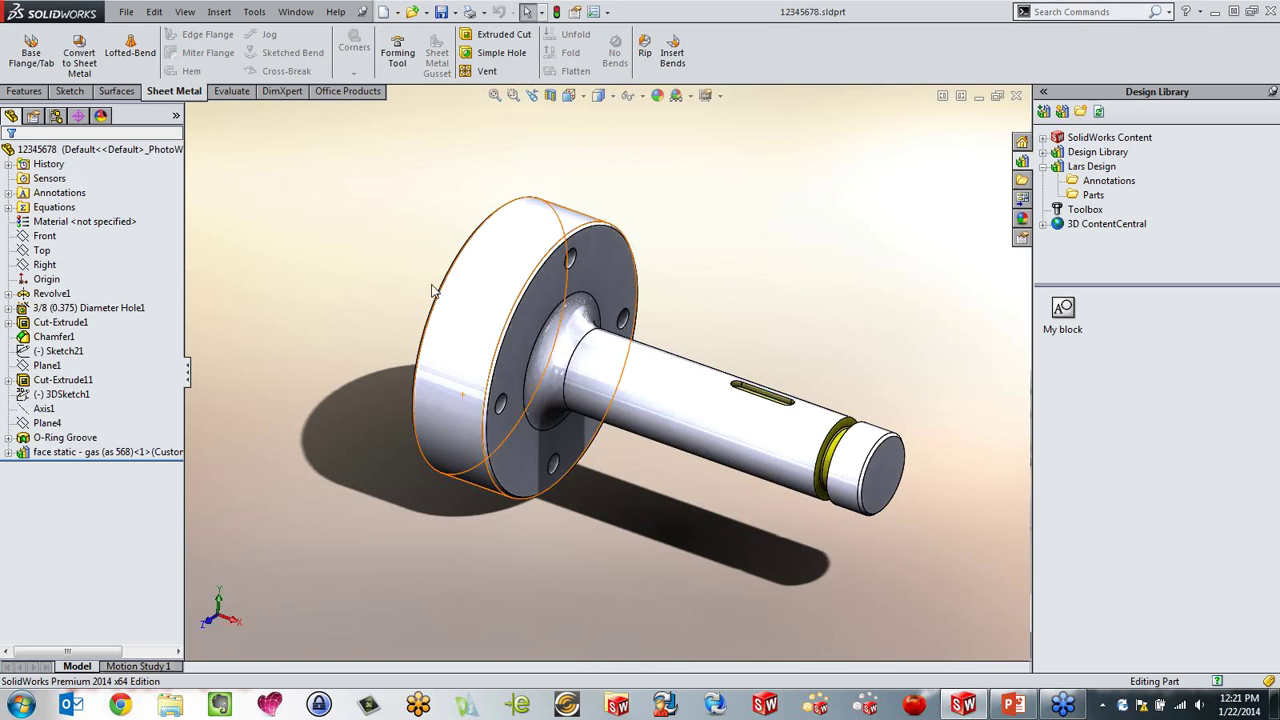
Step: Create a drawing from the shaft part with the C-Scale template and place its top view near the middle of the sheet
click(394, 12)
click(440, 41)
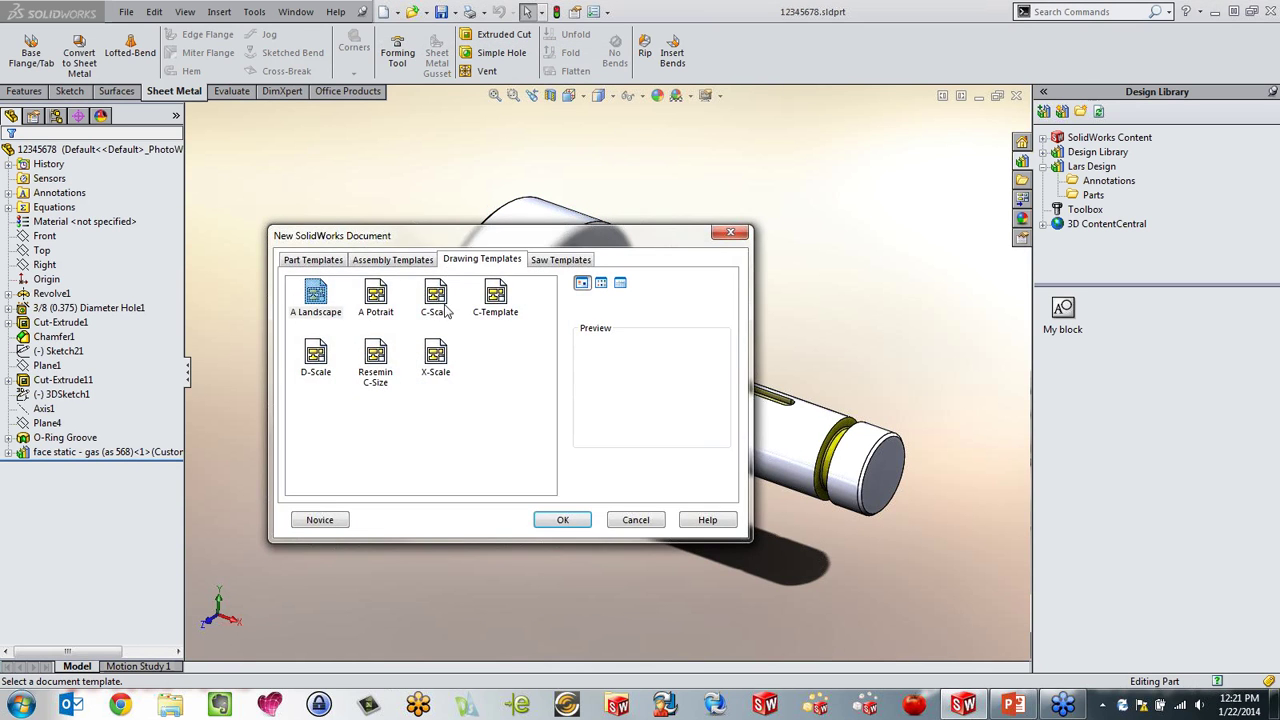
double_click(438, 300)
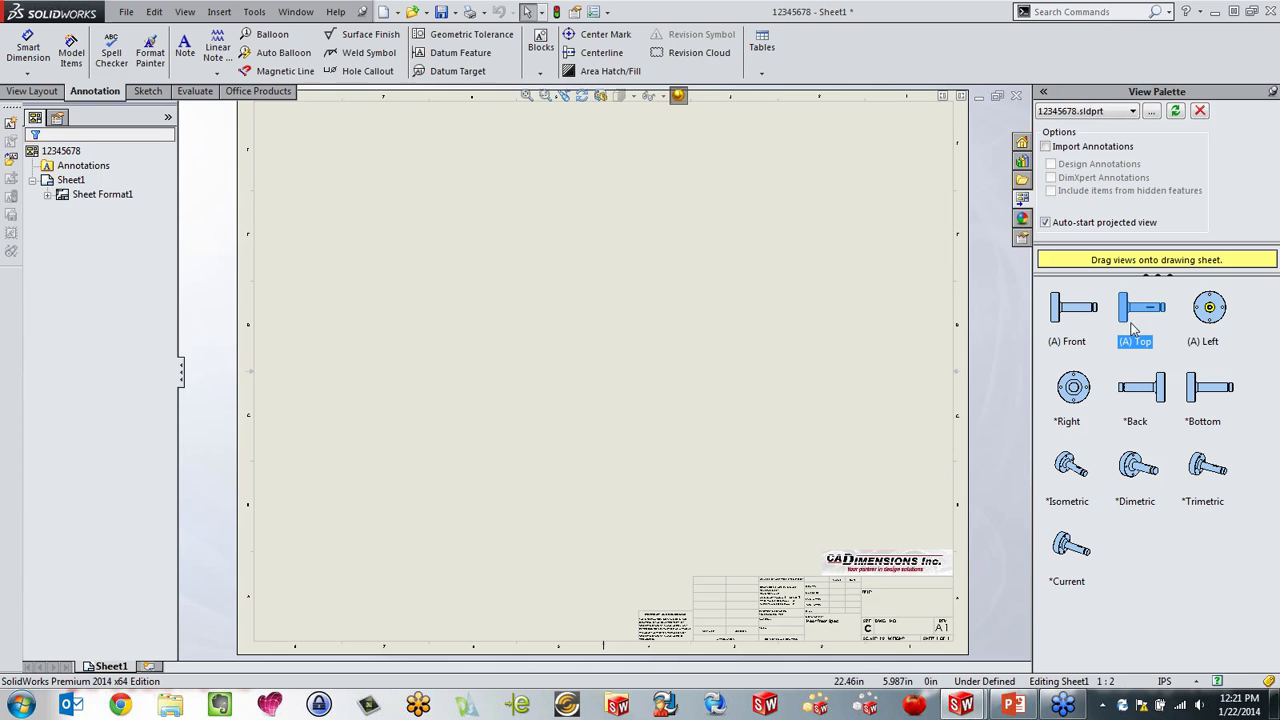
drag(1133, 330, 497, 378)
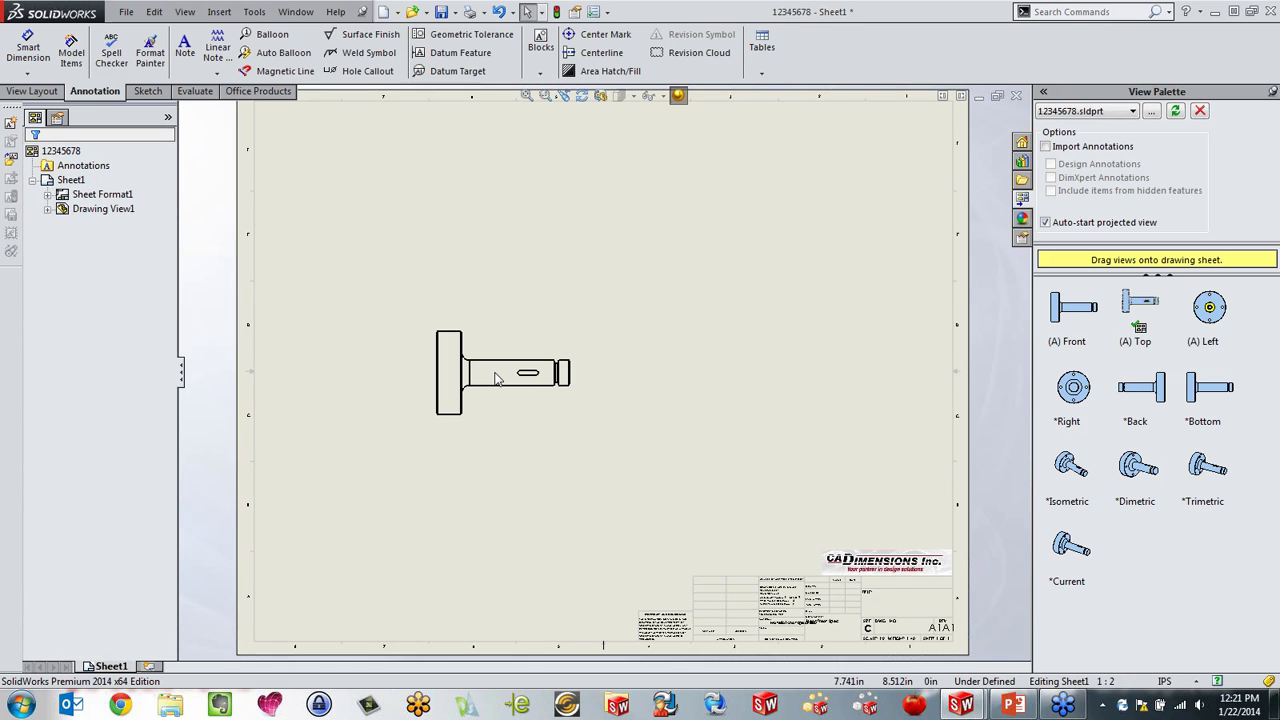
Step: Insert My block from the custom library's Annotations folder into the drawing, to the right of the shaft view
click(1021, 160)
click(1107, 182)
click(1107, 182)
drag(1060, 310, 806, 260)
drag(686, 252, 686, 262)
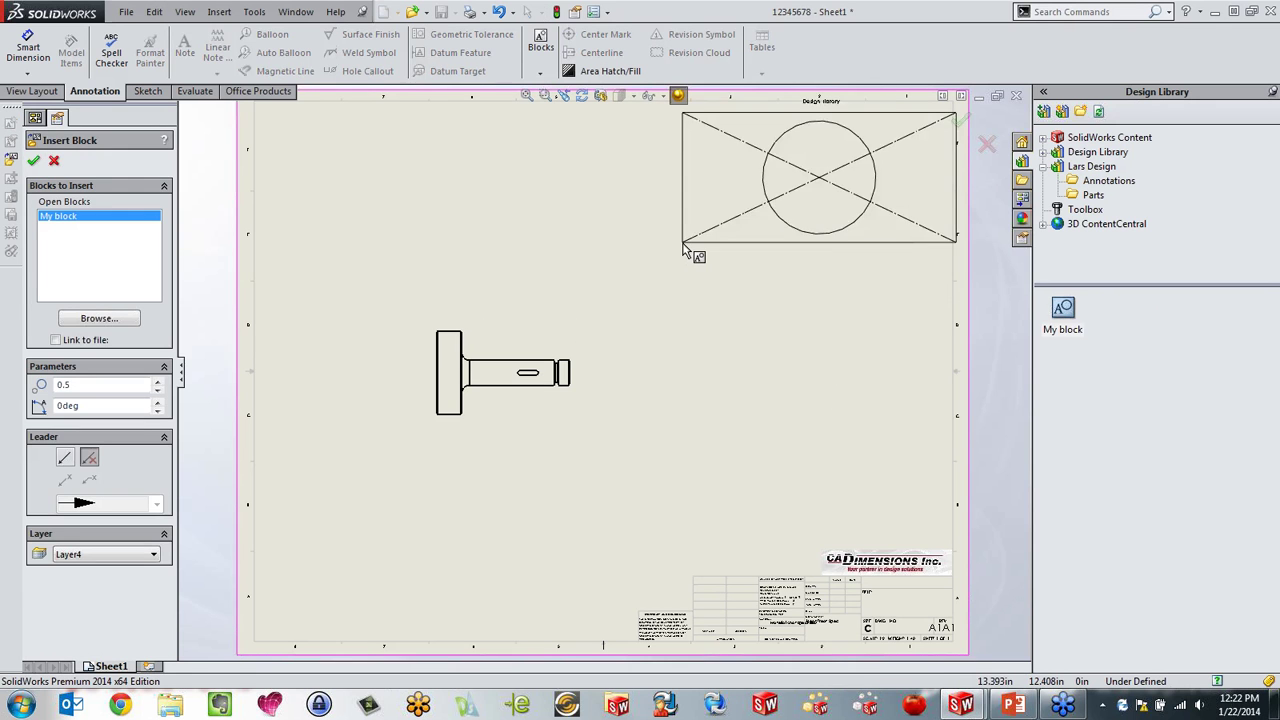
click(647, 388)
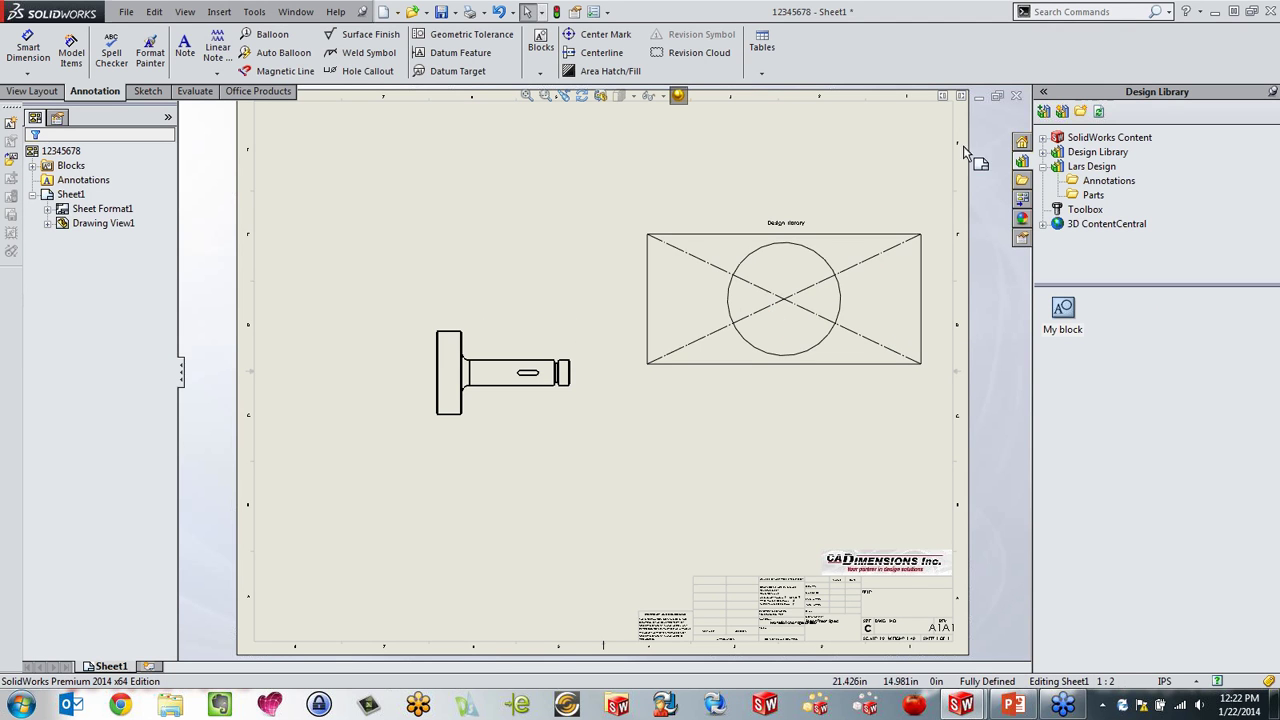
Step: Close the drawing without saving and close the shaft part
click(998, 97)
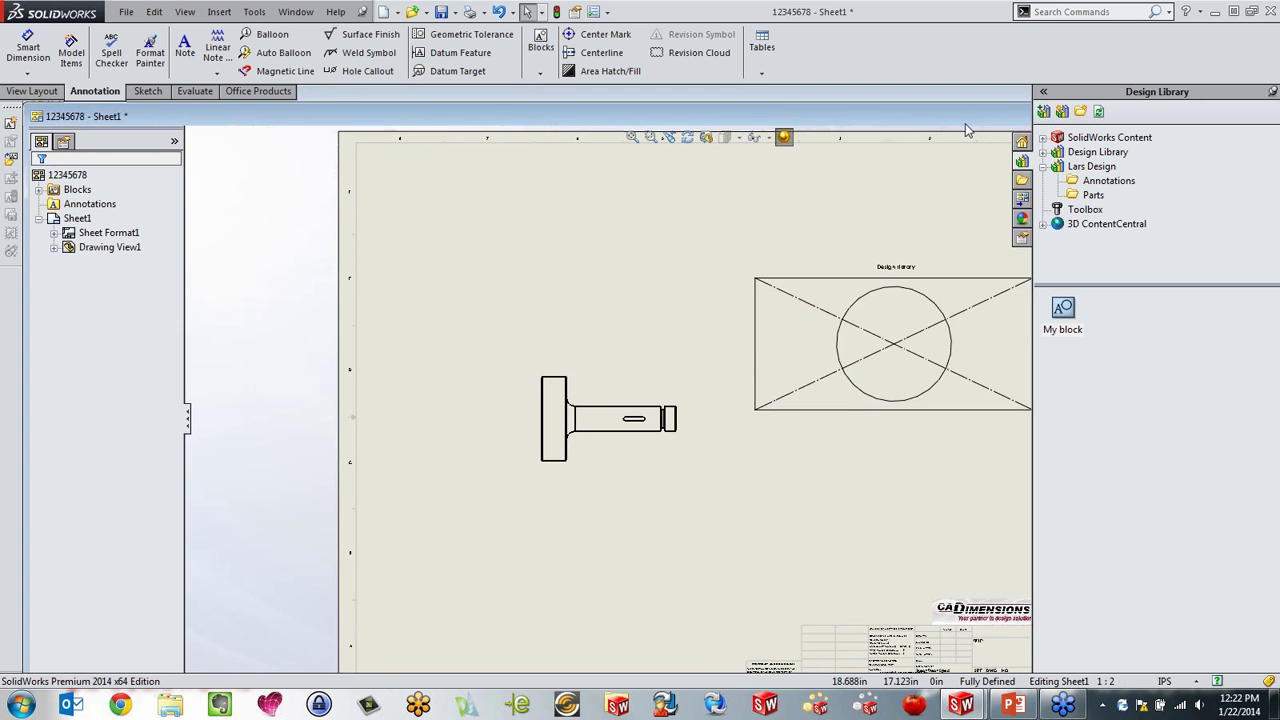
drag(964, 120, 740, 120)
click(996, 118)
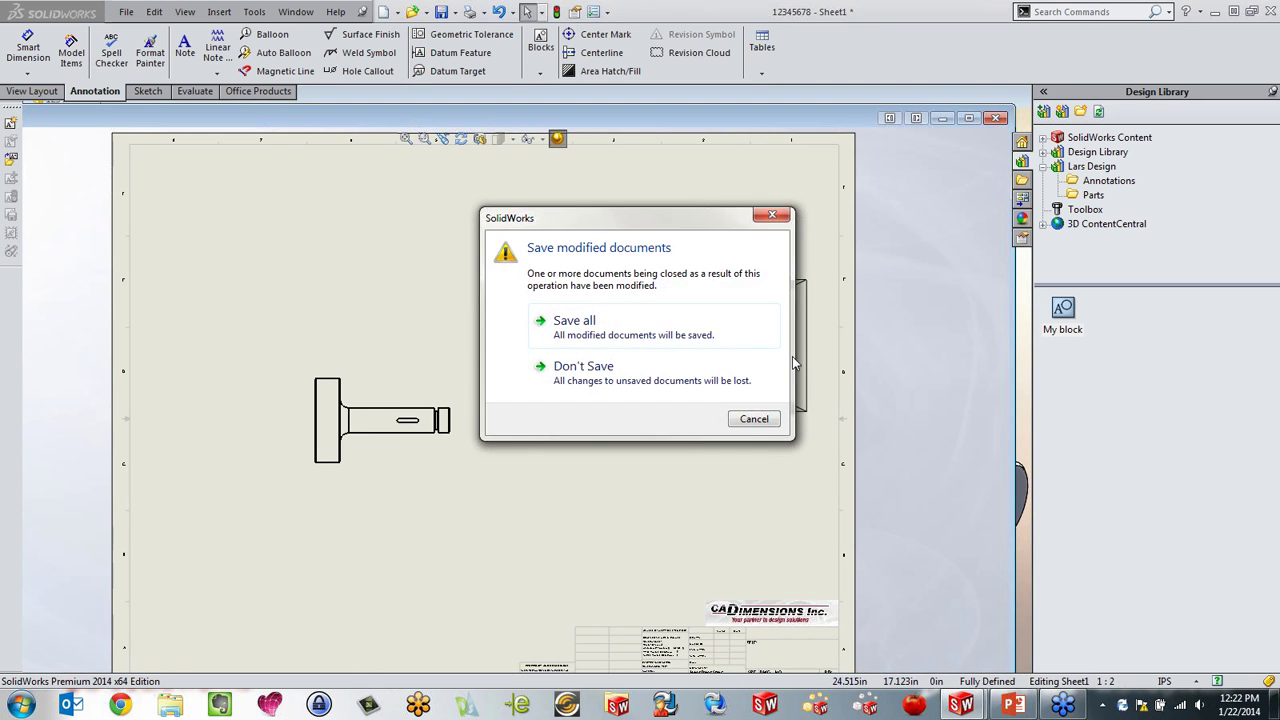
click(643, 370)
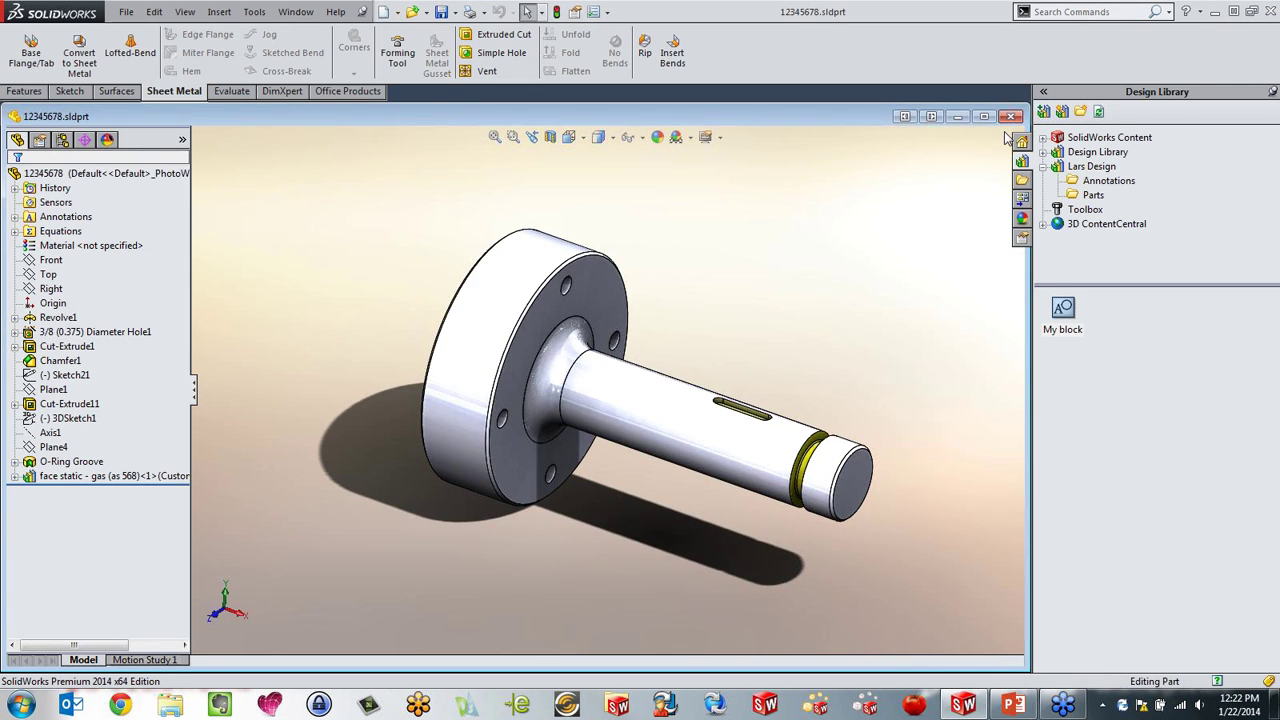
click(1012, 116)
Step: Create a new folder named Assemblies in the custom design library
click(1093, 136)
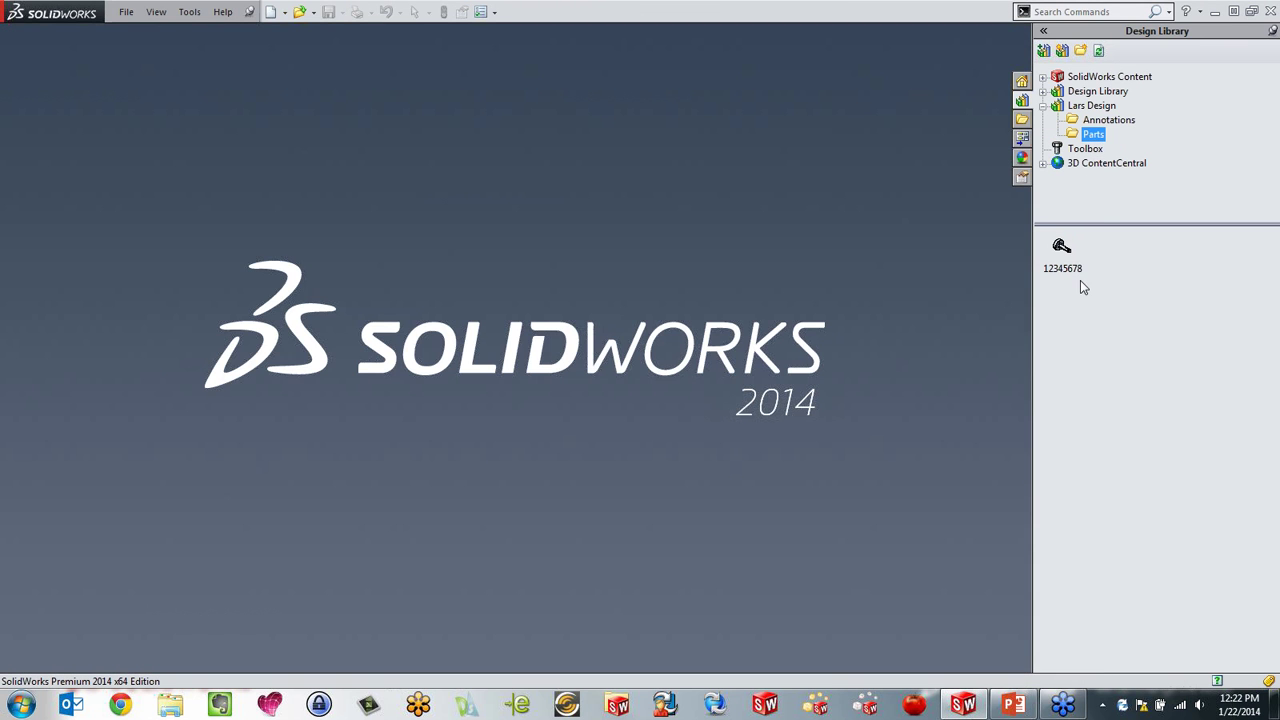
click(1094, 106)
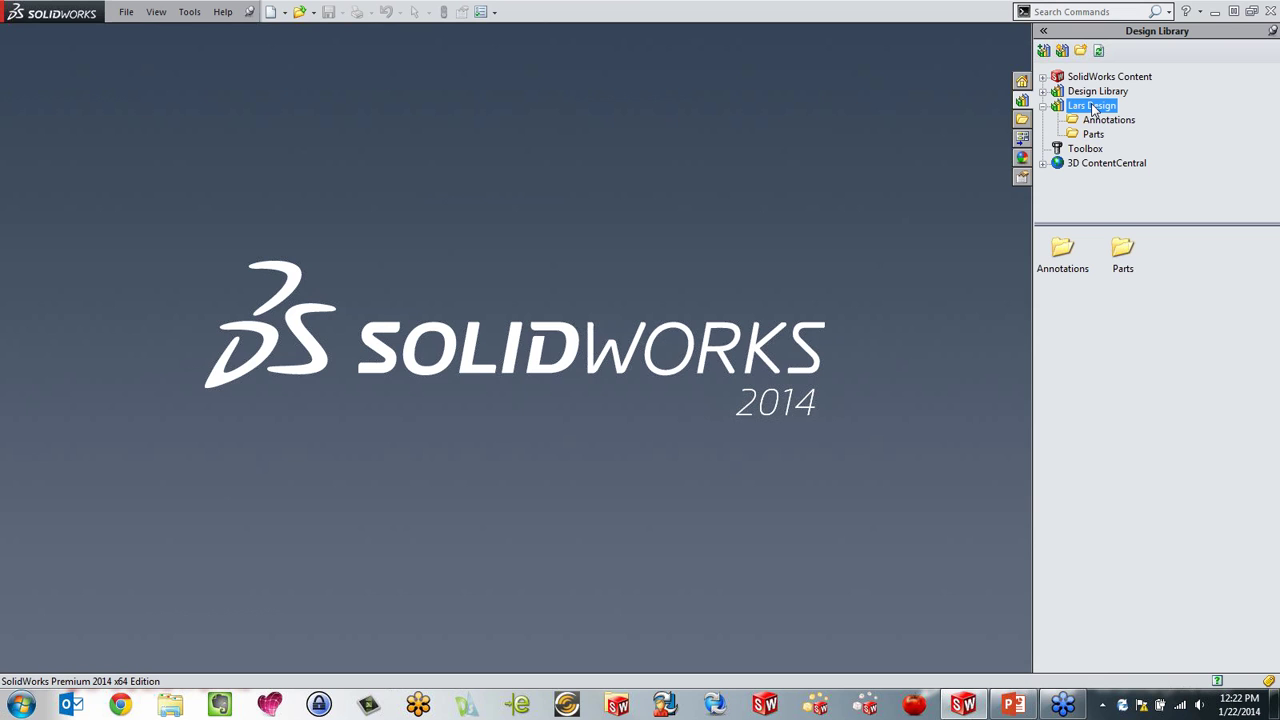
click(1080, 50)
text(Assemblies)
key(Return)
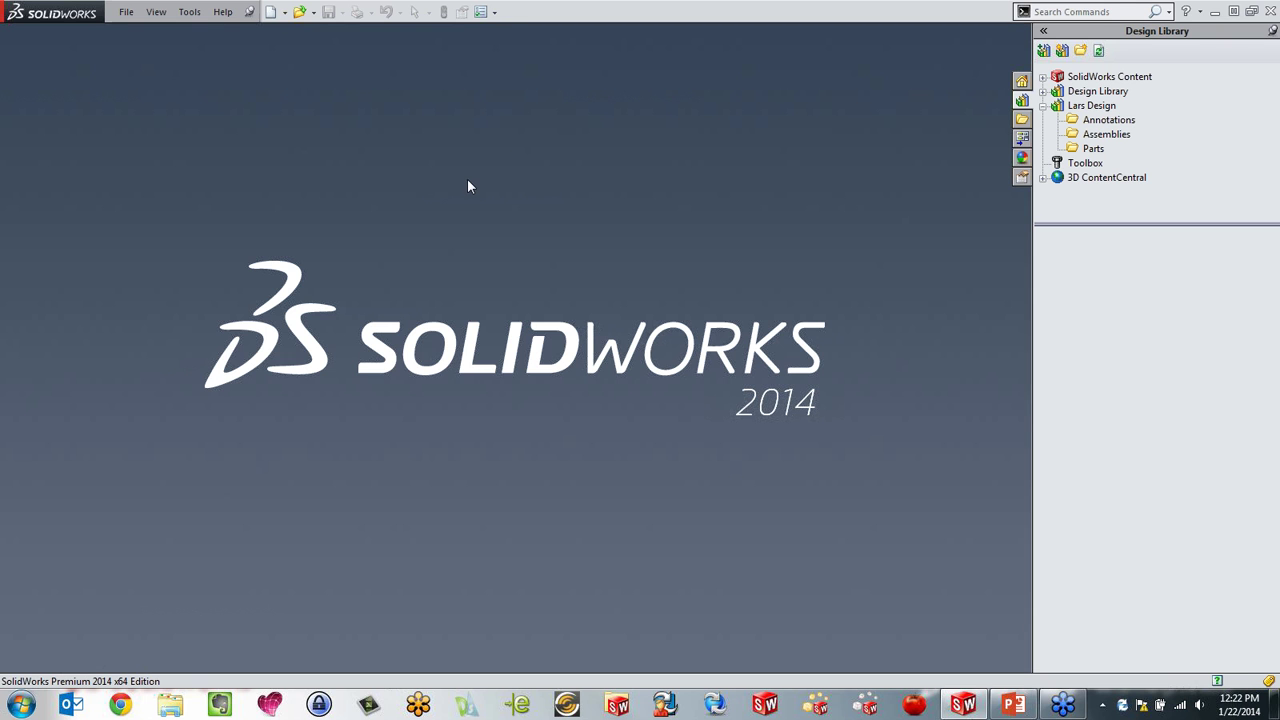
click(125, 12)
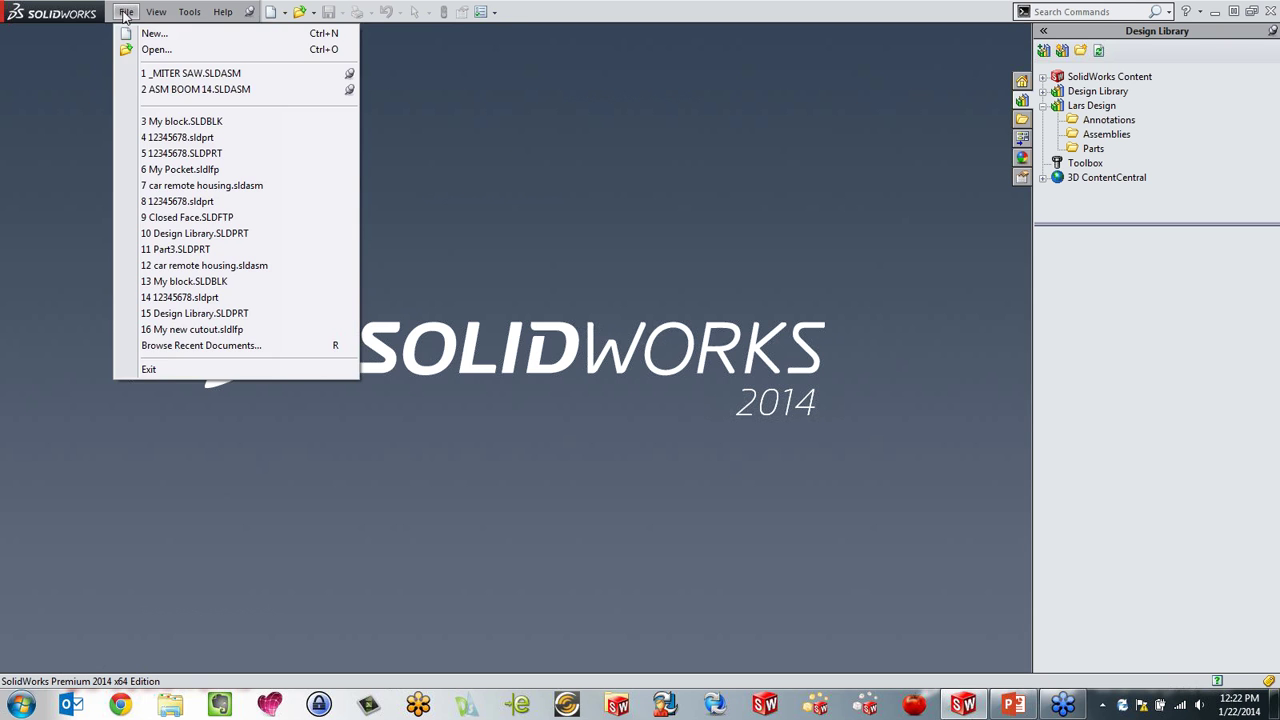
click(160, 185)
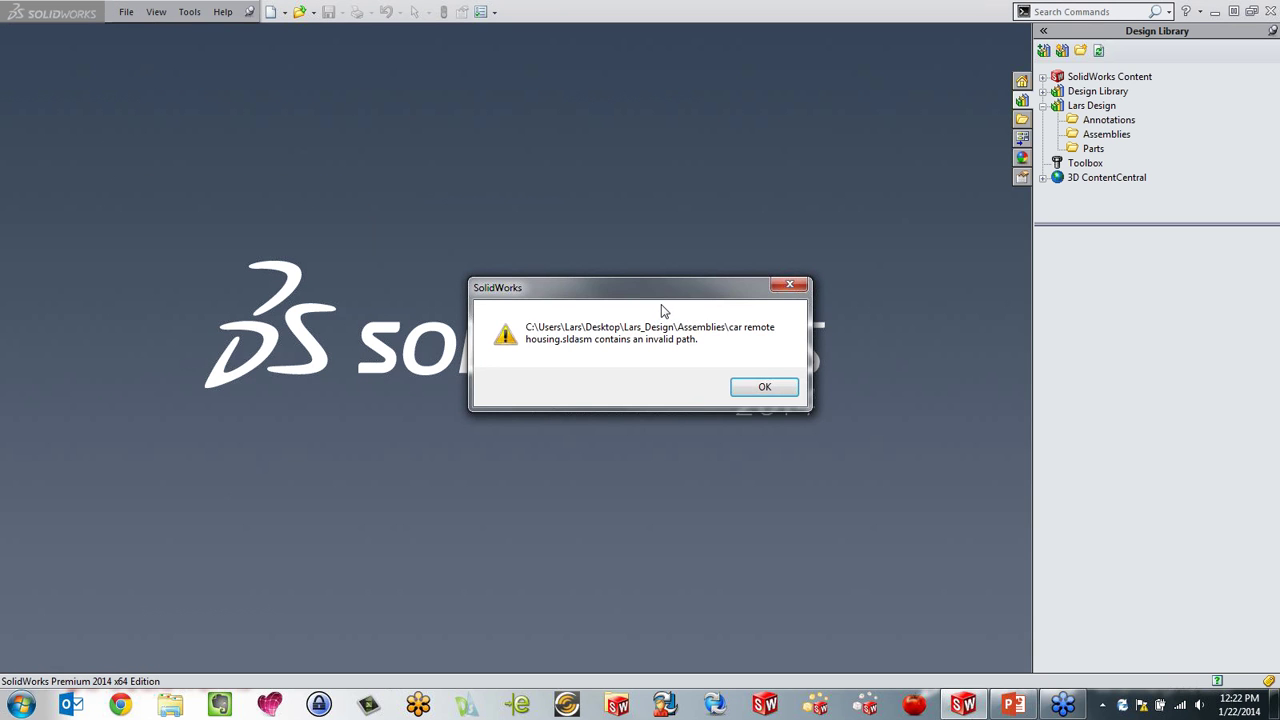
click(762, 386)
Step: Open the recent car remote housing assembly, maximize its window and display the model shaded with edges
click(128, 13)
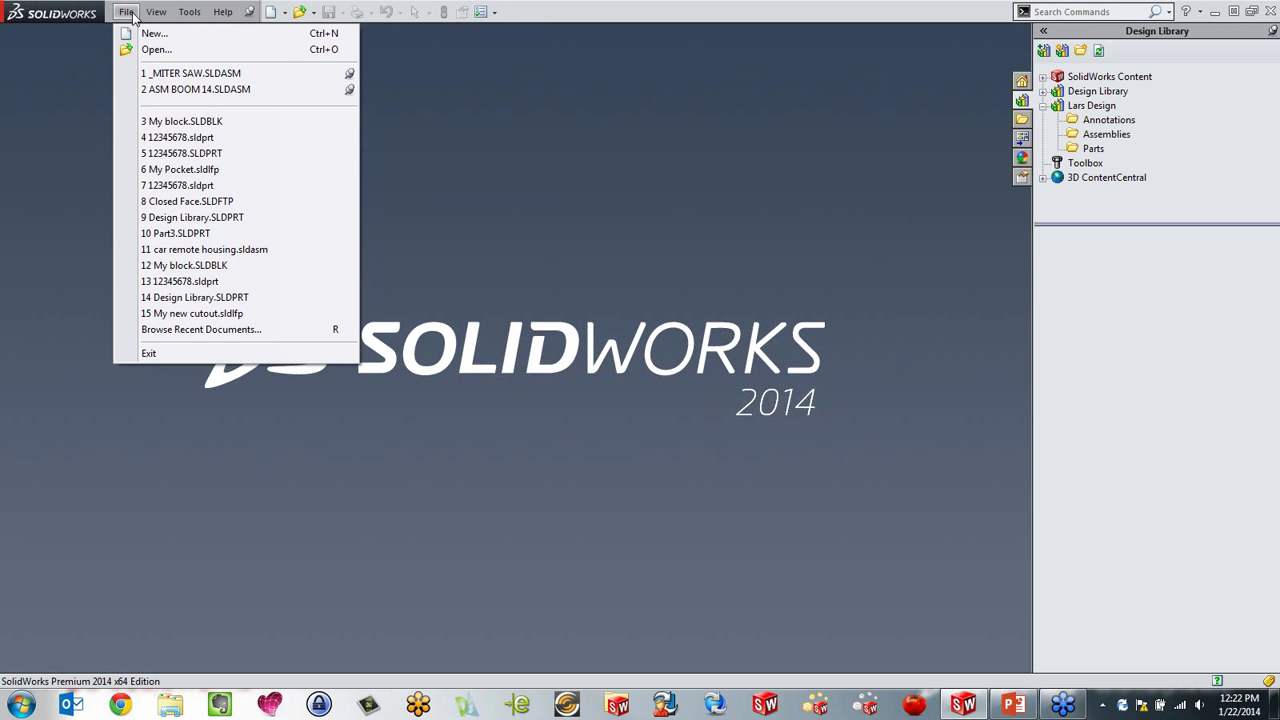
click(190, 249)
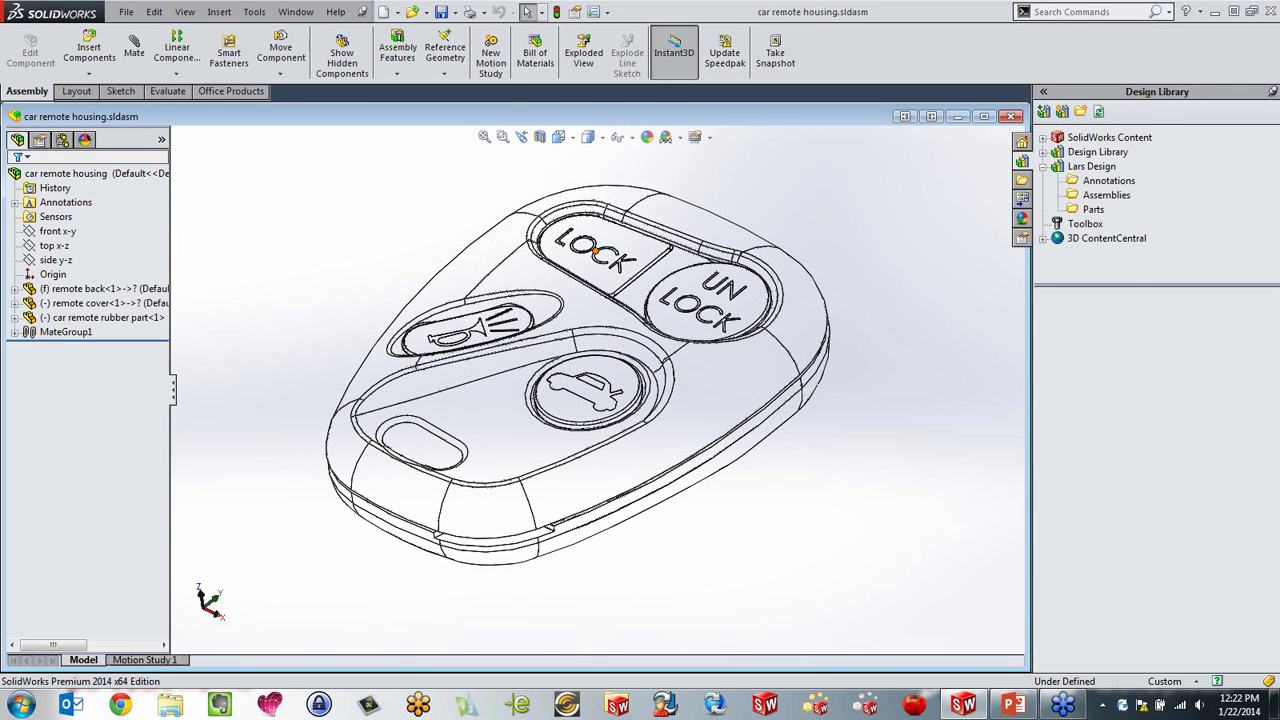
click(984, 116)
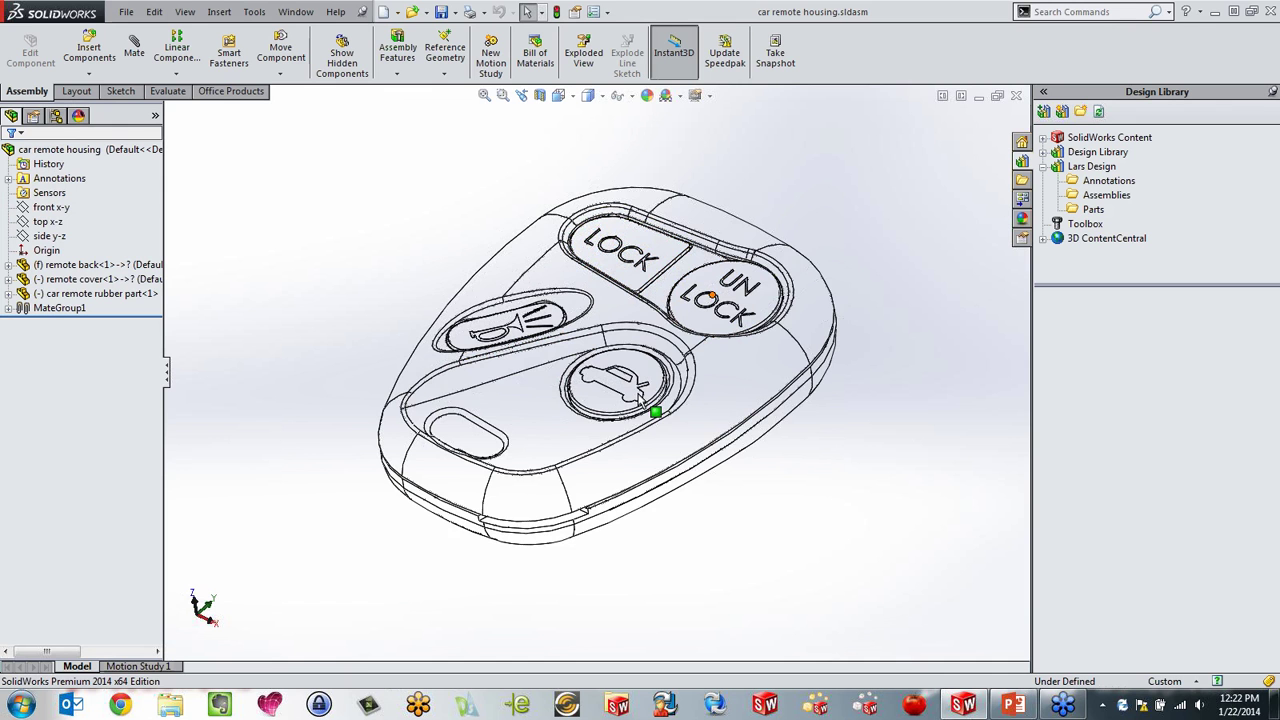
click(697, 95)
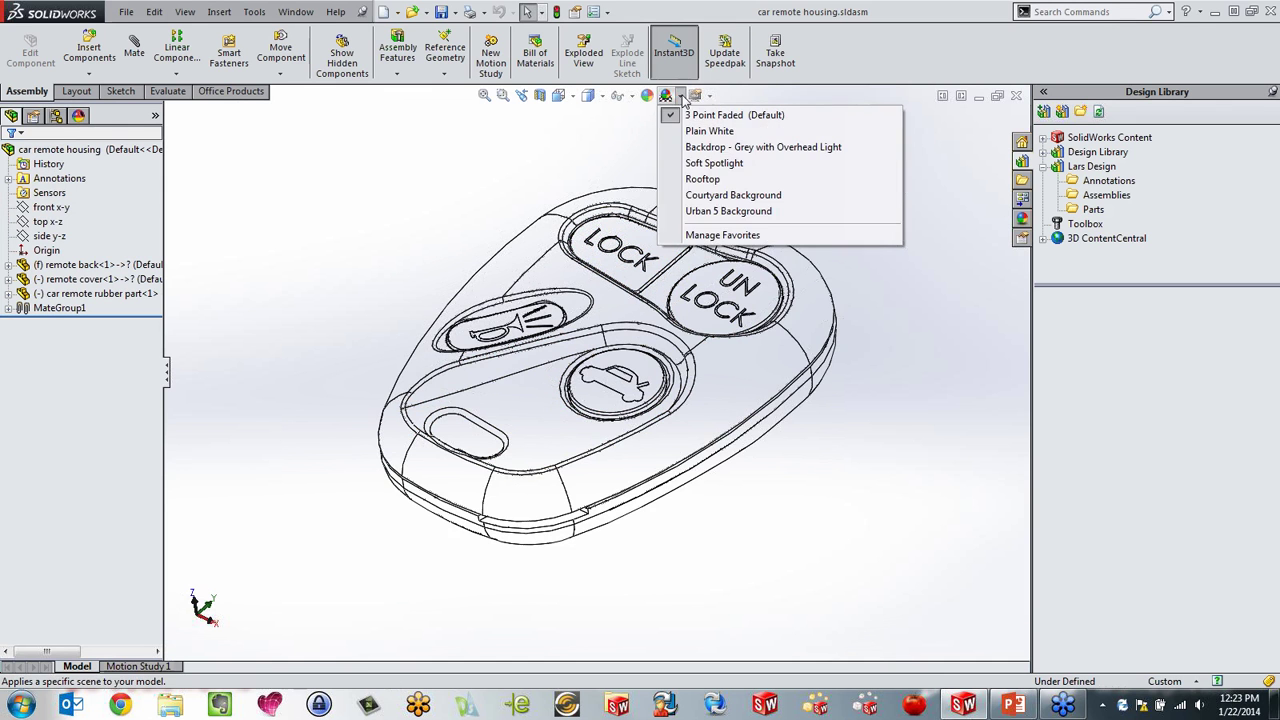
click(711, 145)
mouse_move(619, 378)
middle_down()
mouse_move(617, 325)
mouse_move(618, 370)
middle_up()
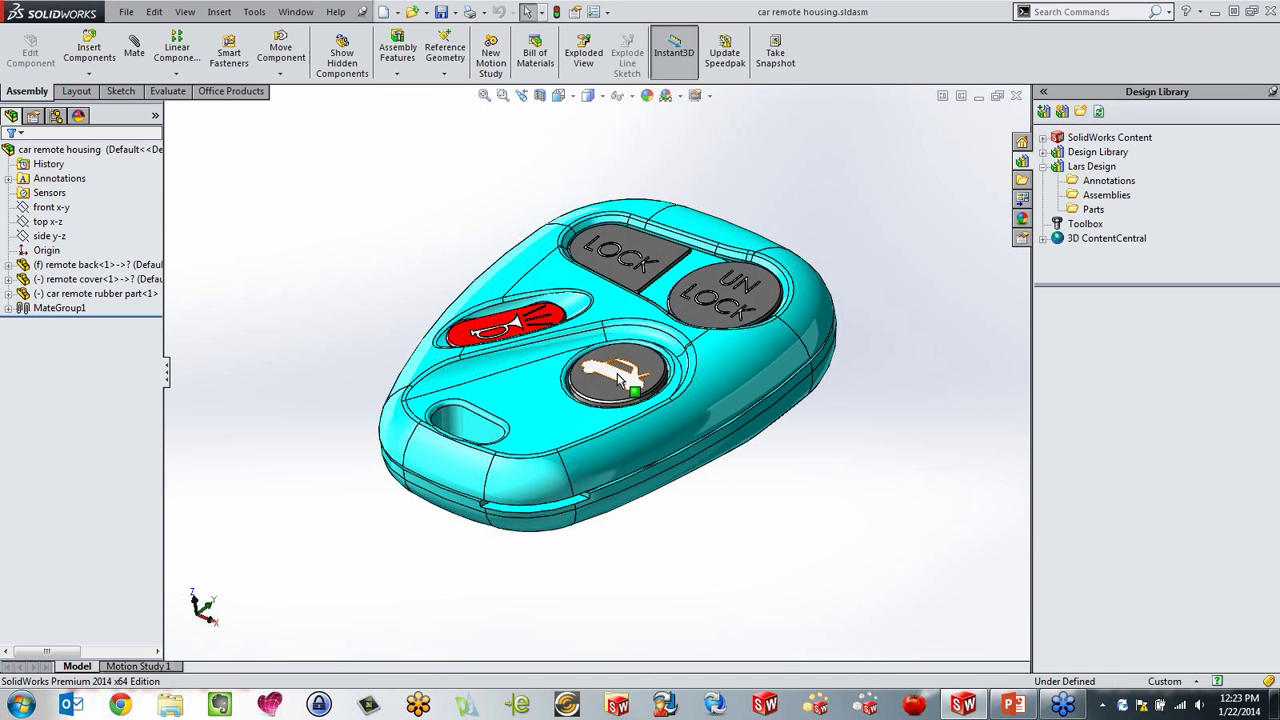
click(70, 279)
ctrl+click(68, 294)
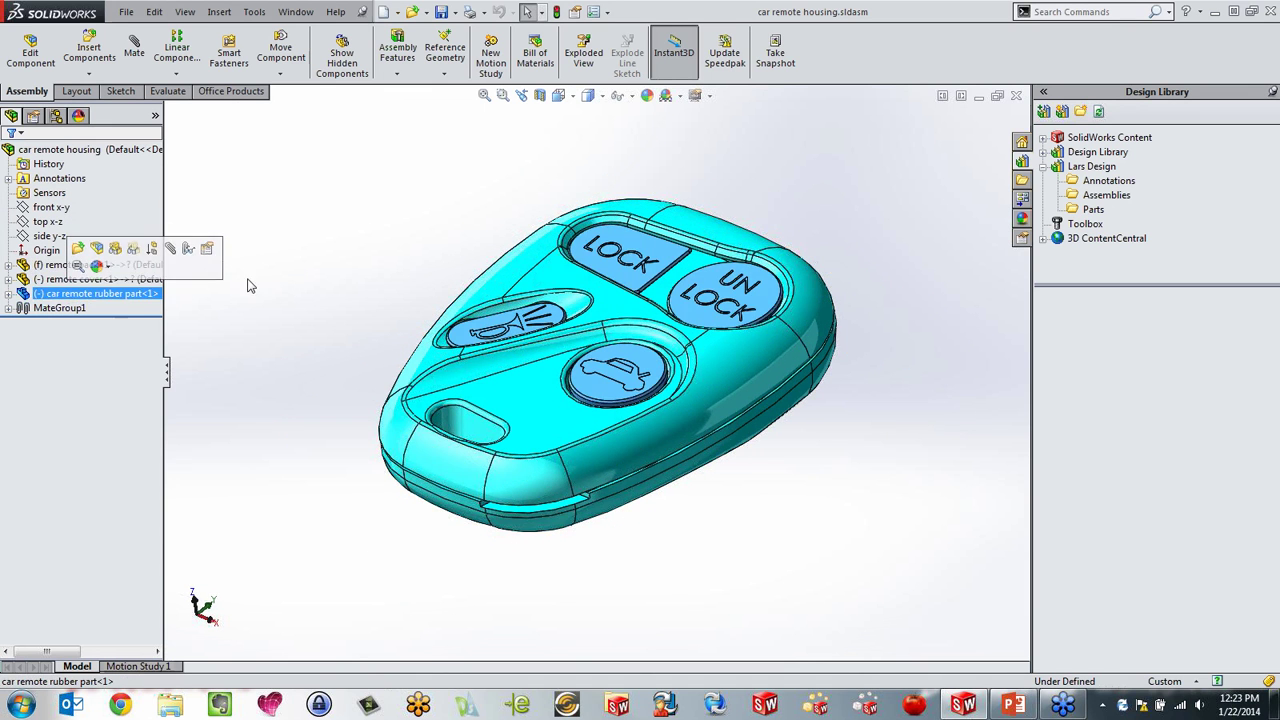
click(380, 220)
Step: Add the whole car remote housing assembly to the custom library's Assemblies folder as an Assembly (*.sldasm) file
click(1108, 195)
click(920, 202)
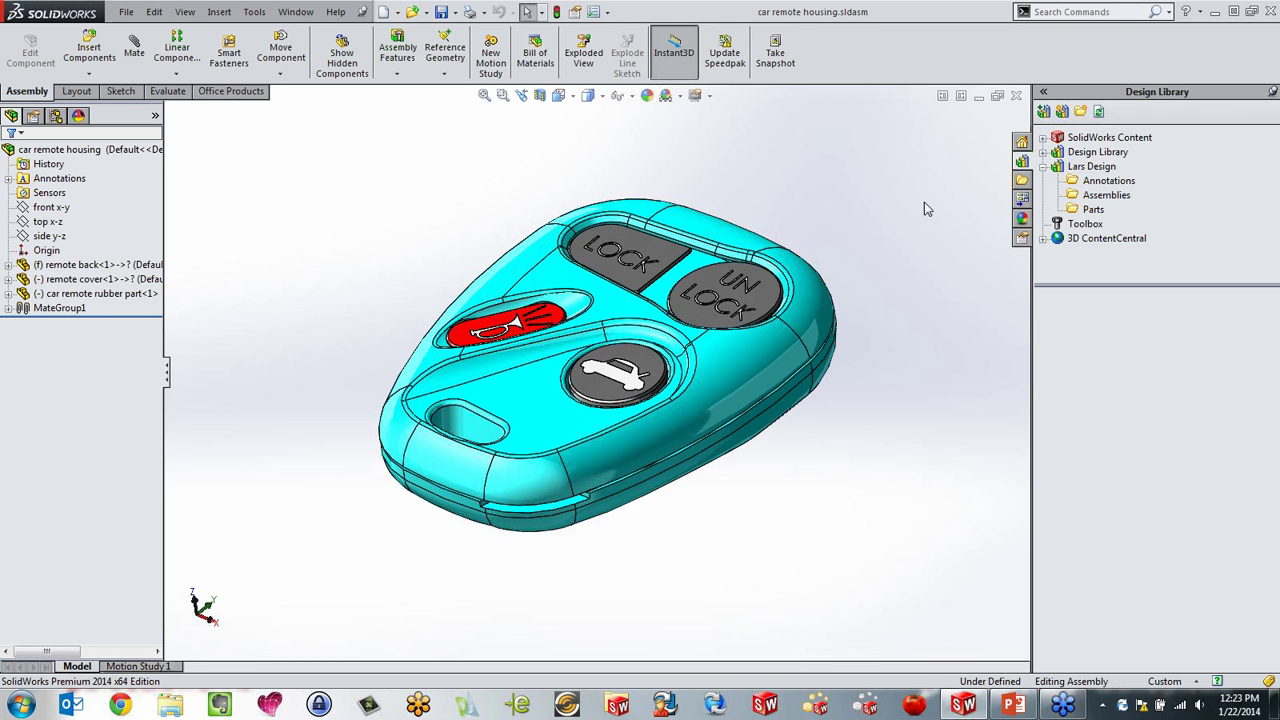
click(7, 150)
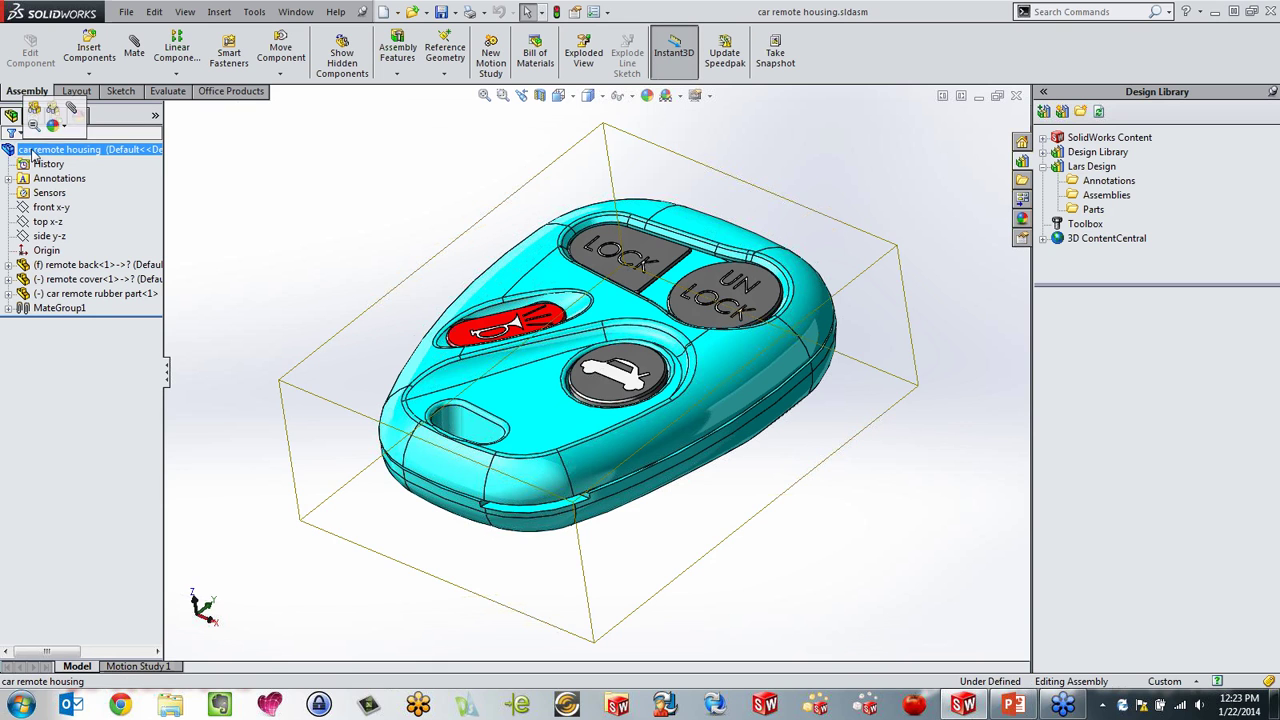
drag(8, 150, 1106, 205)
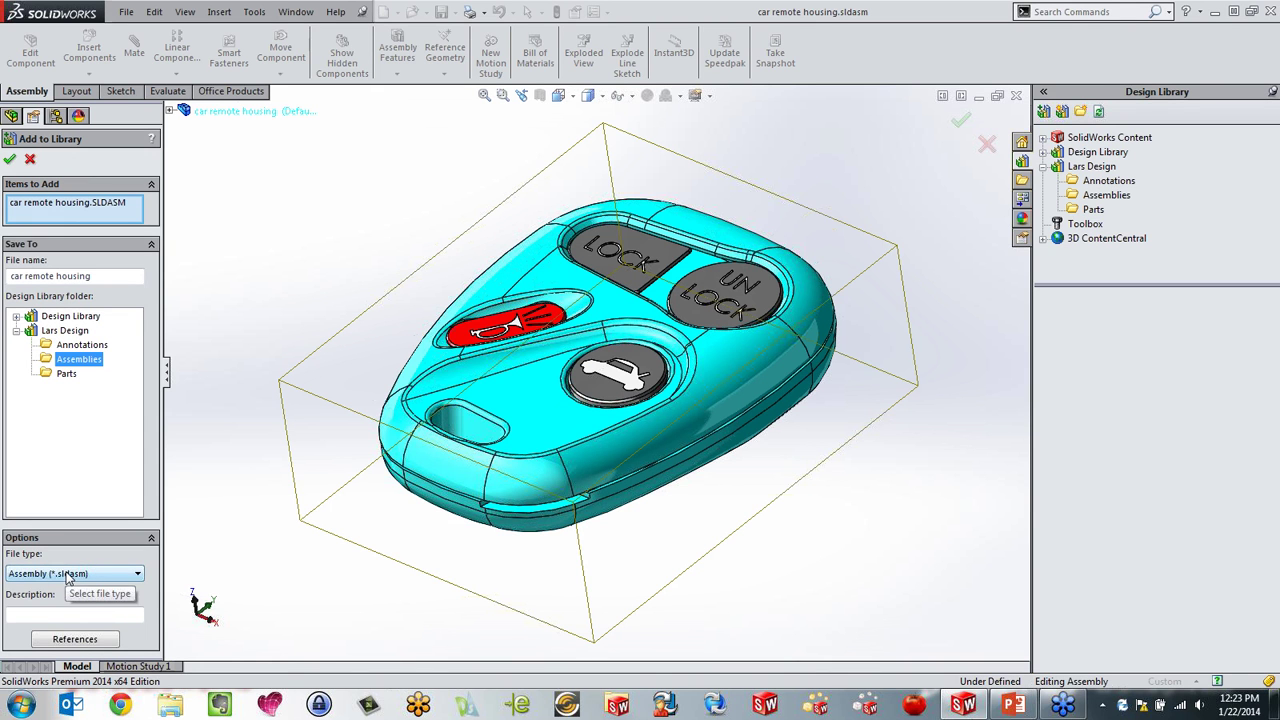
click(10, 160)
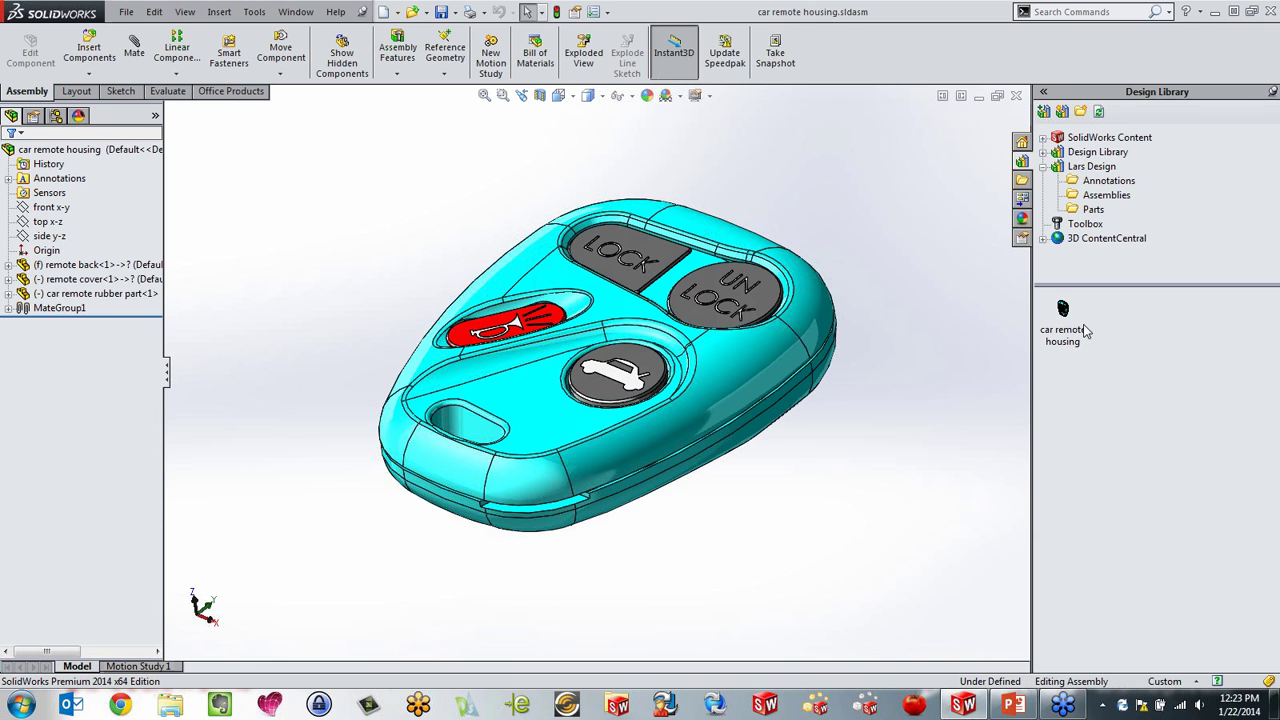
Step: Close the car remote housing assembly and create an empty assembly from the Assembly Inch template
click(1016, 95)
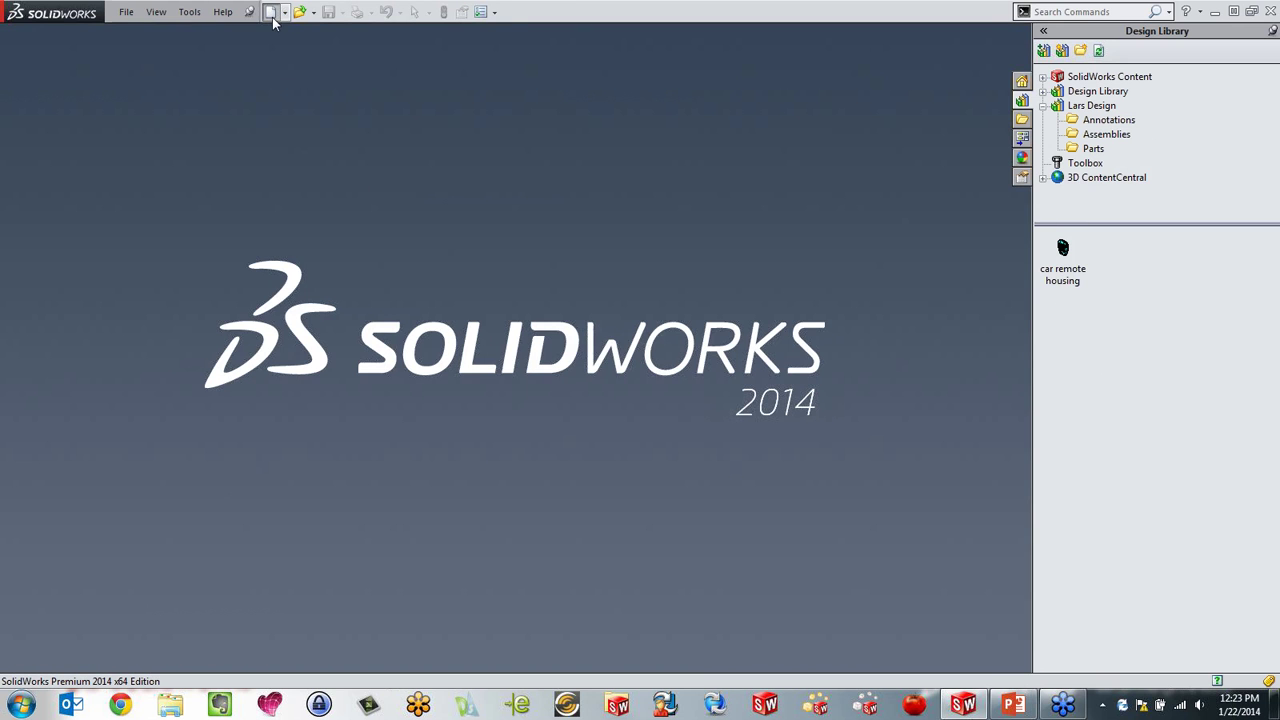
click(271, 12)
click(385, 262)
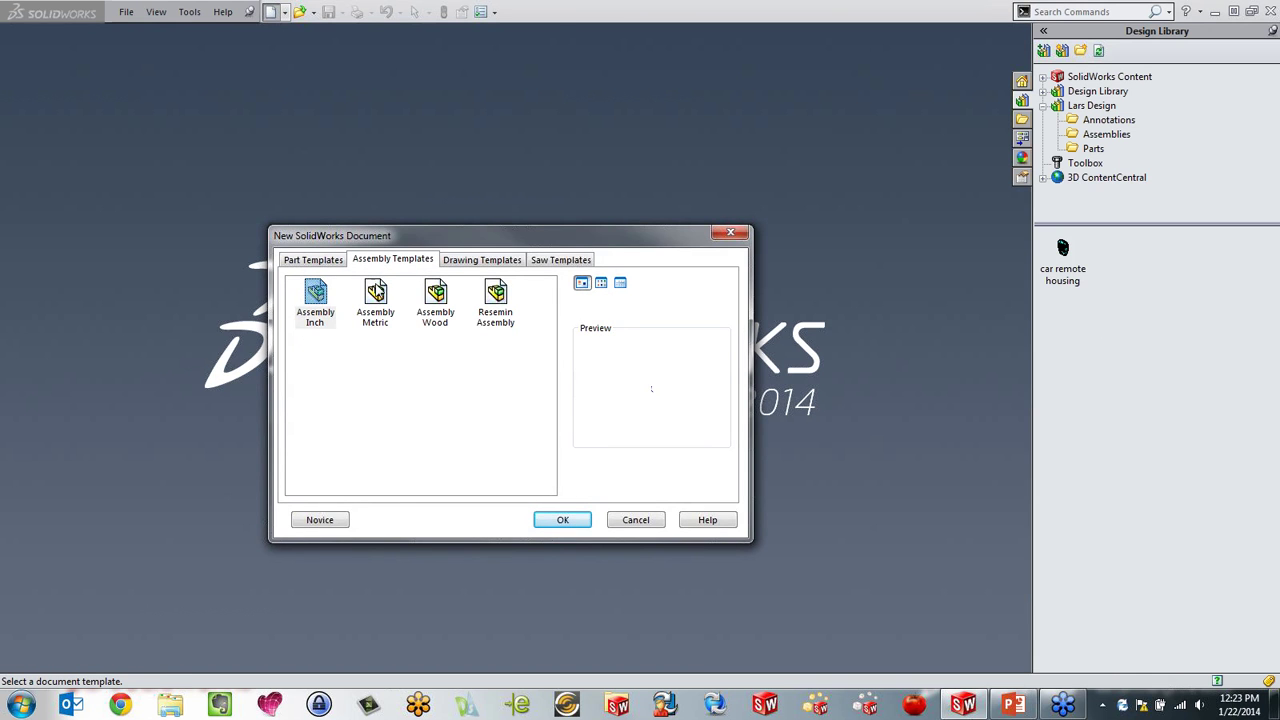
double_click(318, 298)
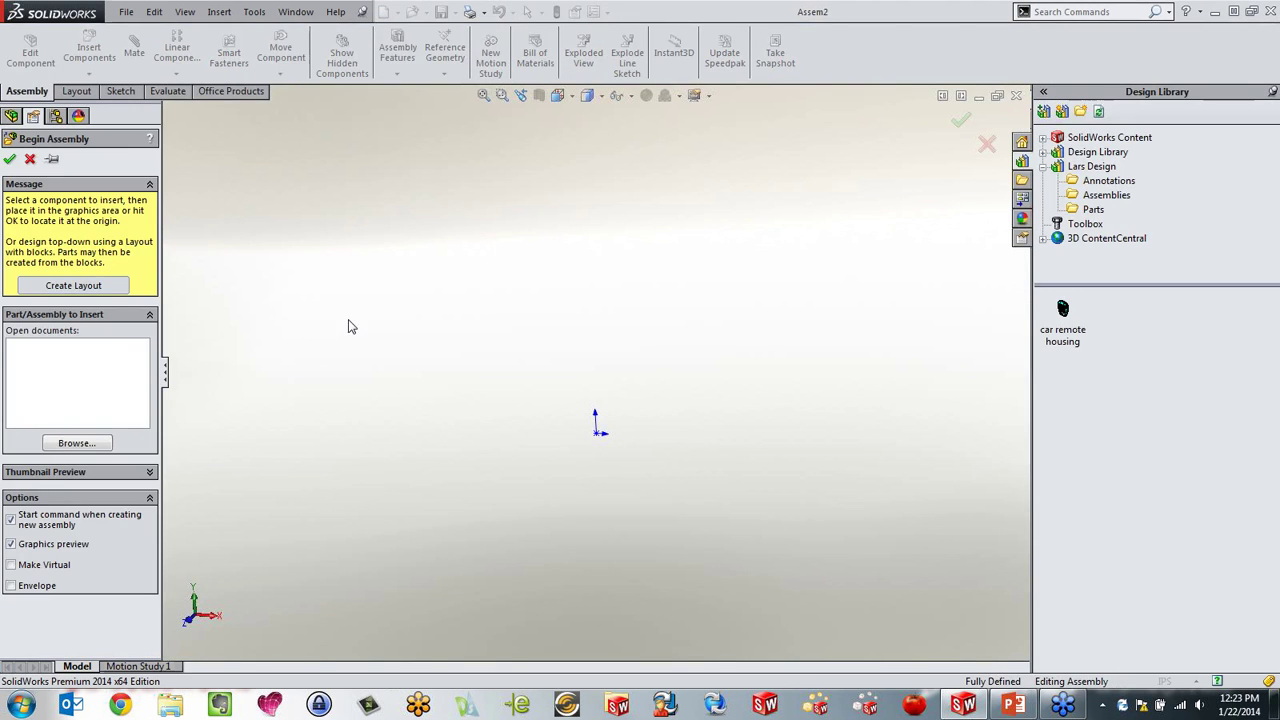
key(Escape)
click(55, 221)
click(85, 245)
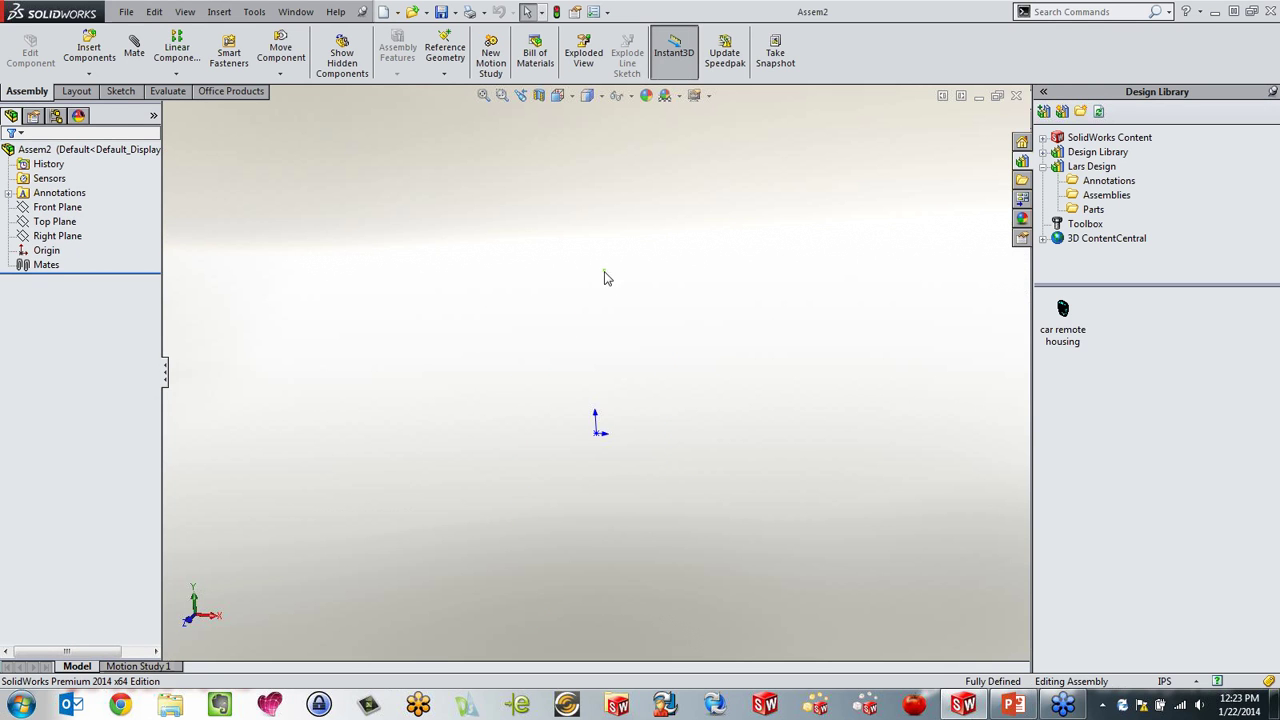
Step: Insert one car remote housing from the custom library into the new assembly and close it without saving
drag(1064, 330, 660, 300)
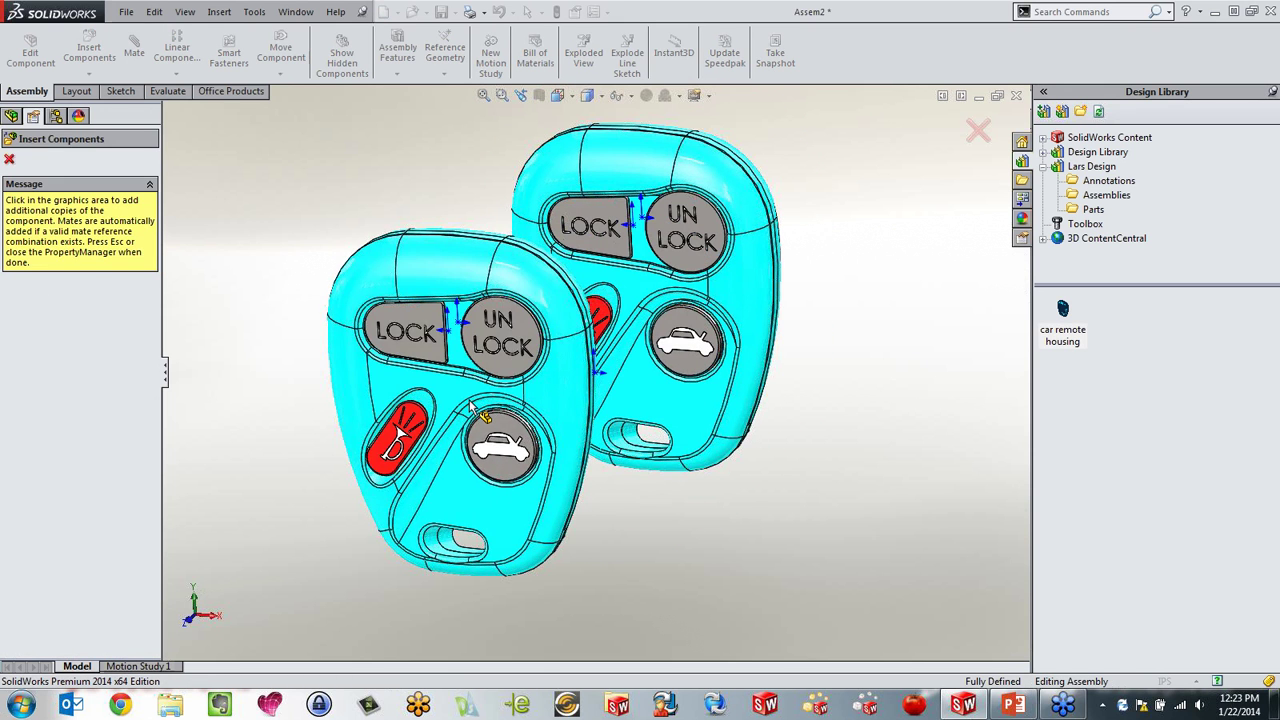
key(Escape)
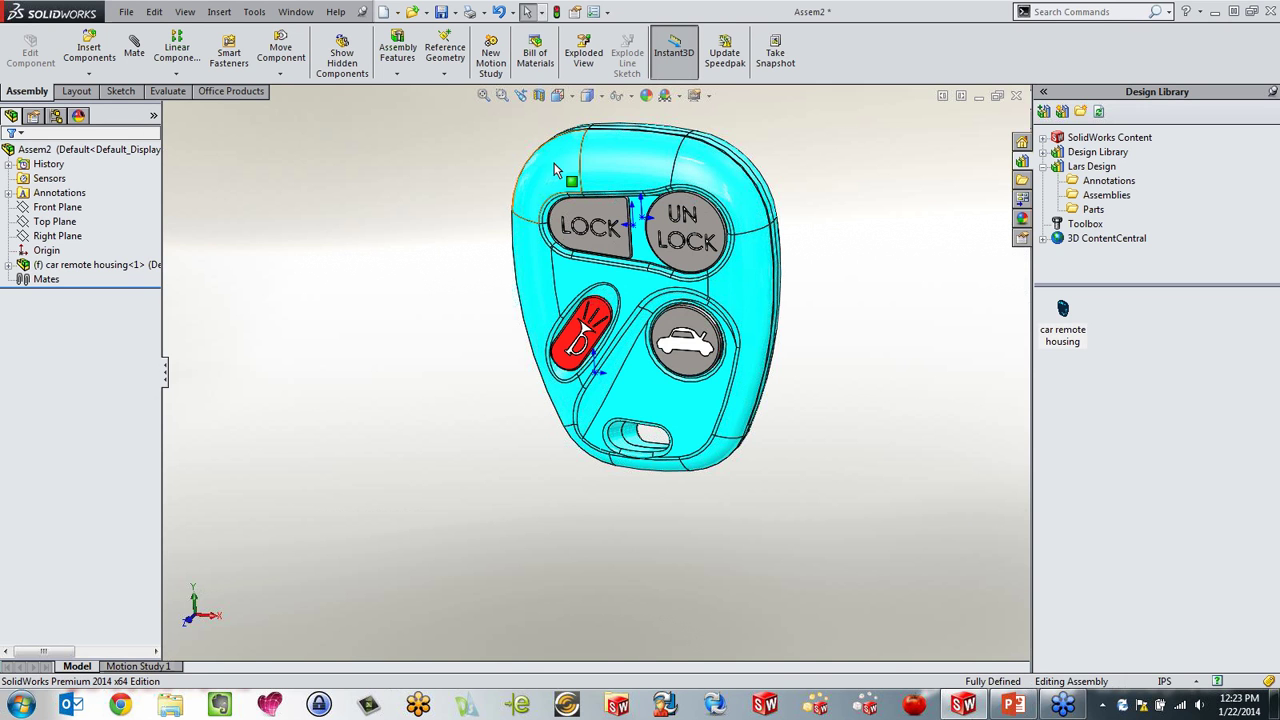
click(1016, 95)
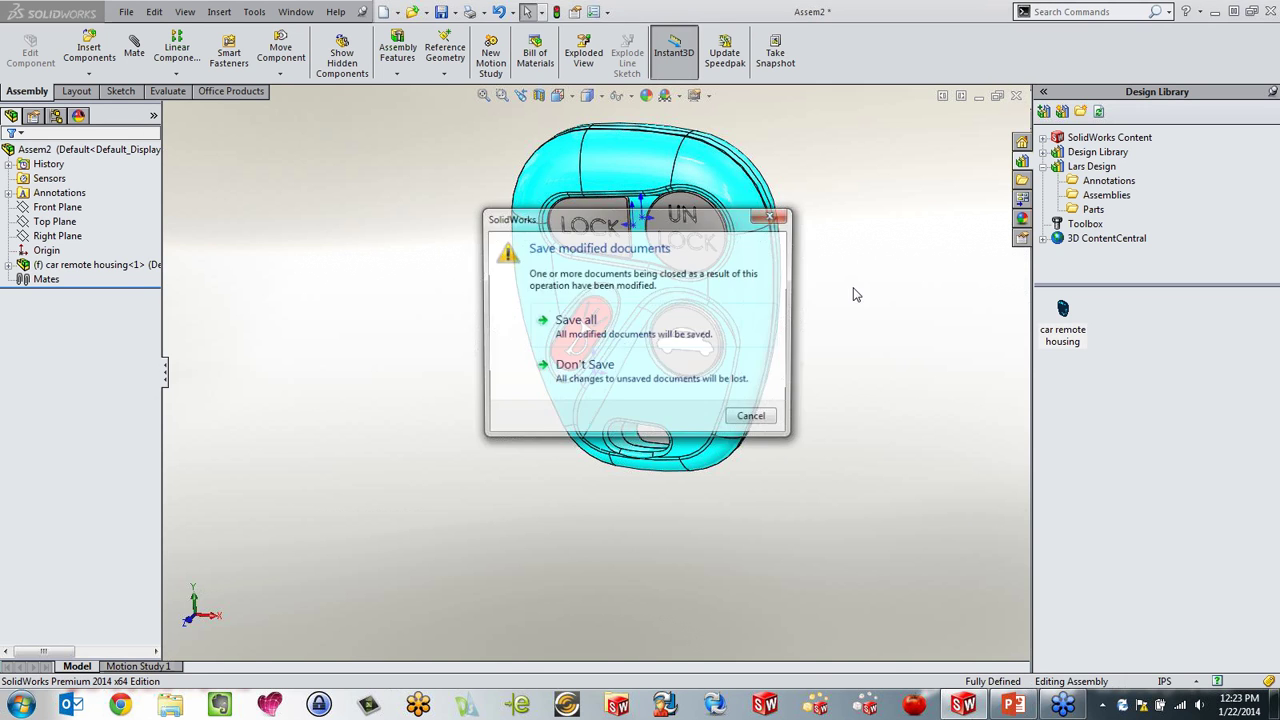
click(556, 386)
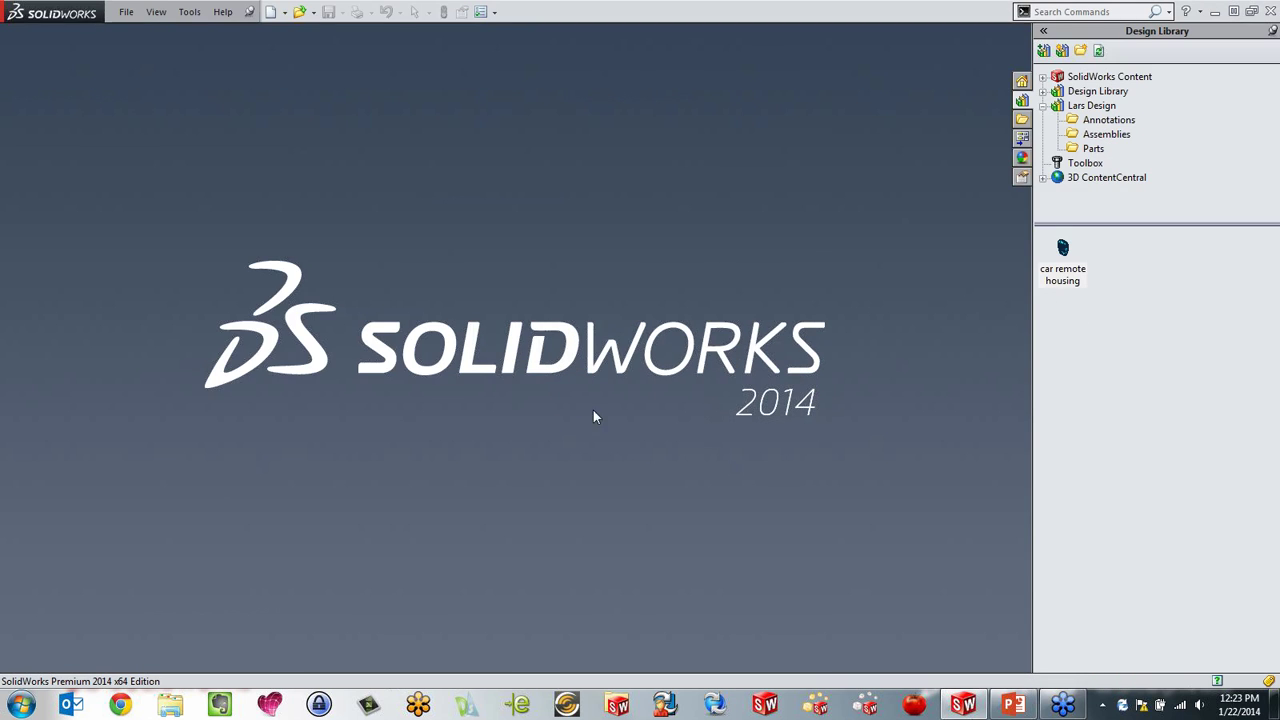
Step: Check the contents of the custom library's Assemblies folder on the Windows desktop and close the folder window
click(1274, 705)
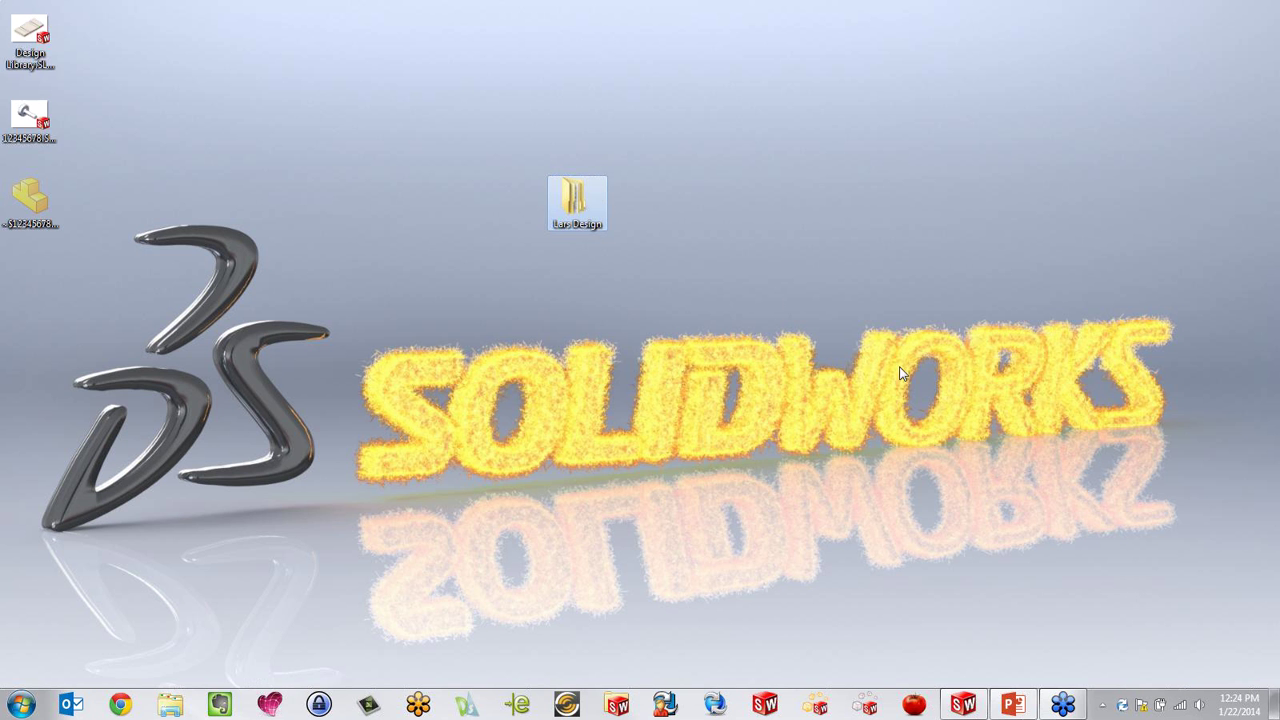
double_click(586, 222)
double_click(446, 229)
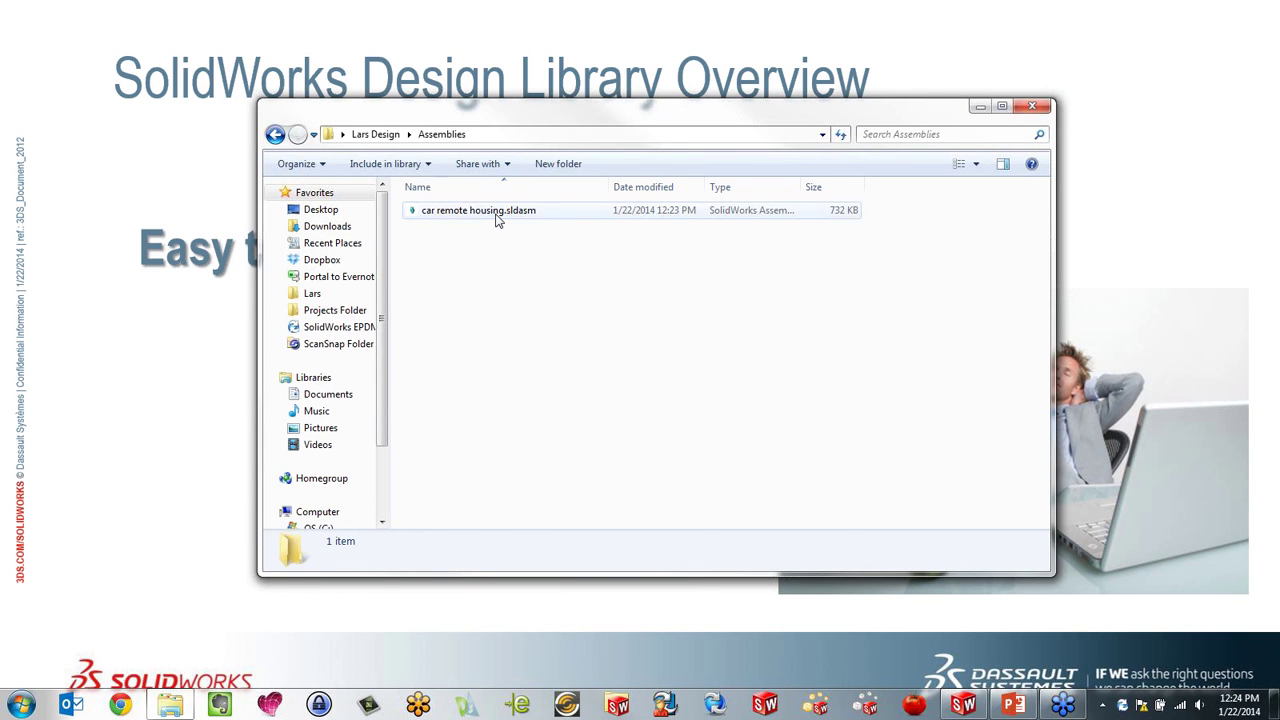
click(497, 216)
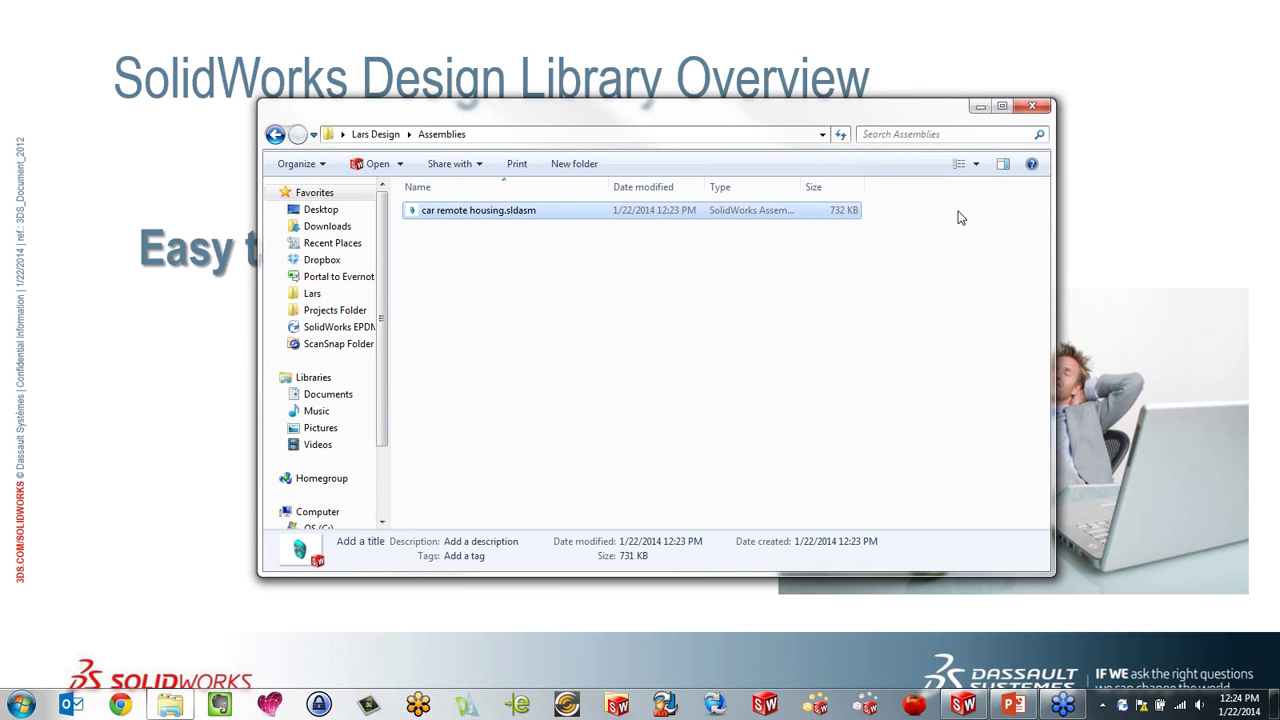
click(1033, 107)
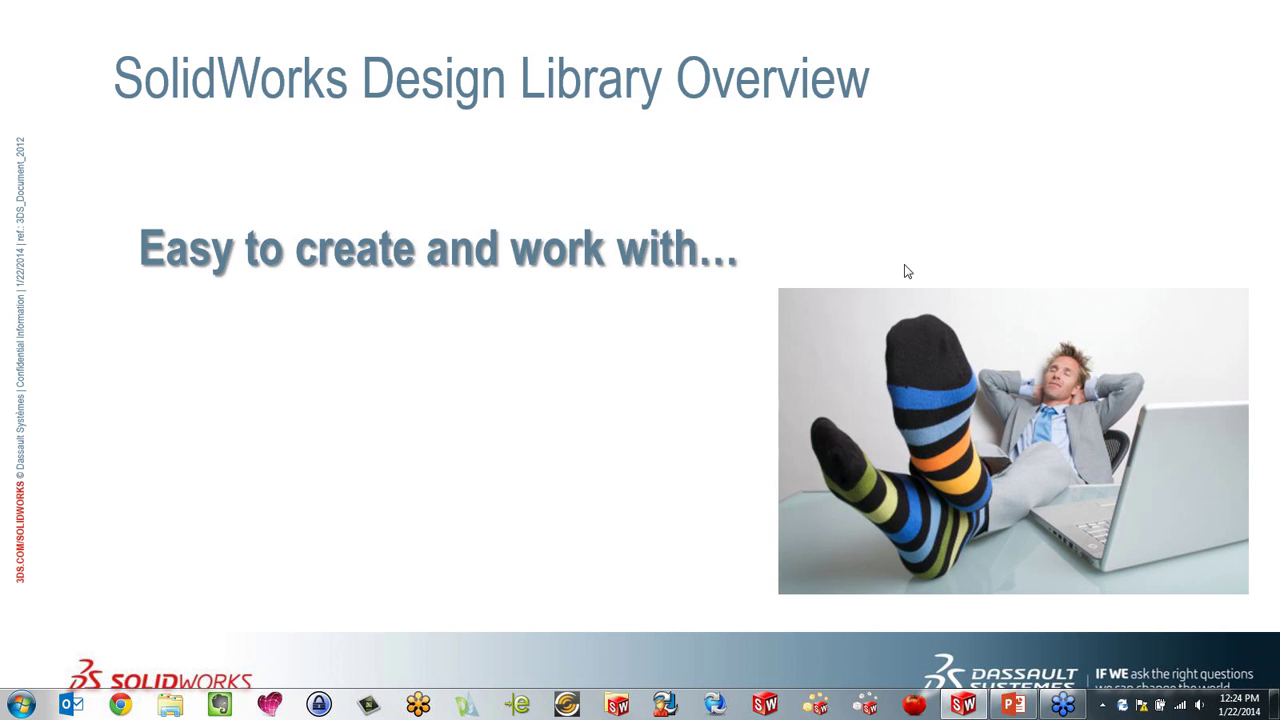
Step: Switch back to SolidWorks and open the car remote housing assembly stored in the custom design library
key(alt+Tab)
key(Tab)
key(Tab)
key(Tab)
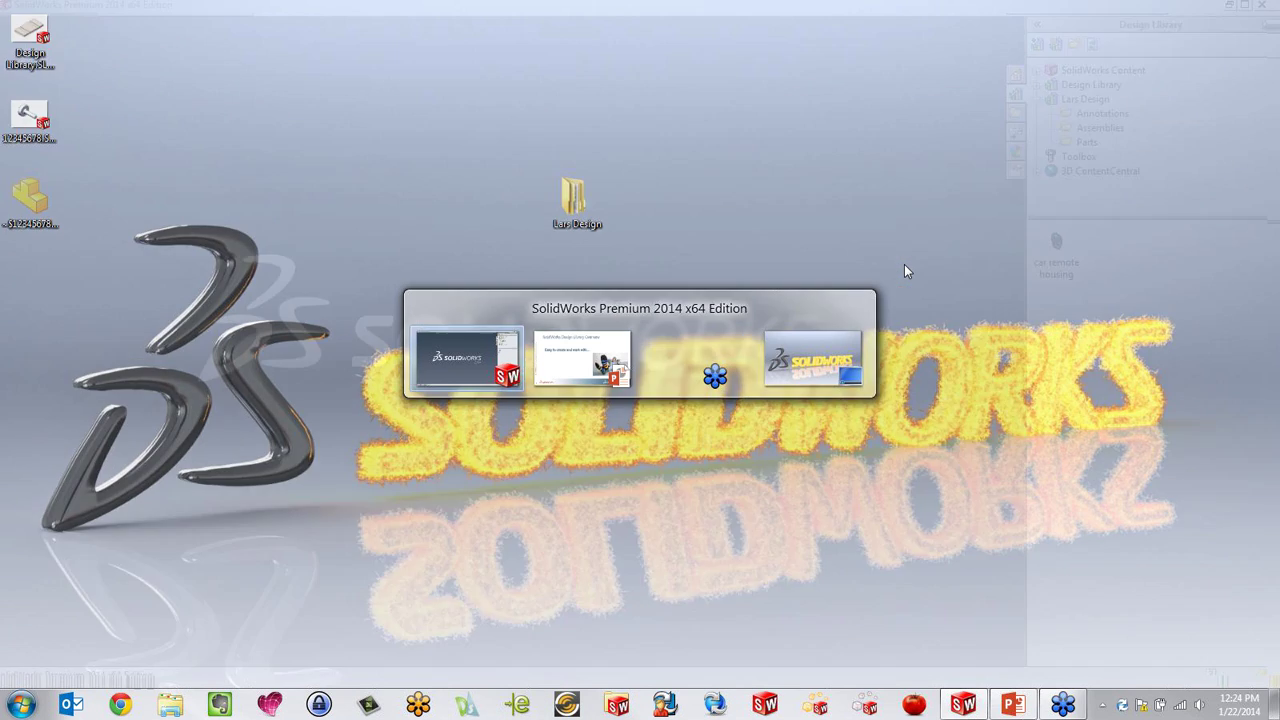
right_click(1066, 273)
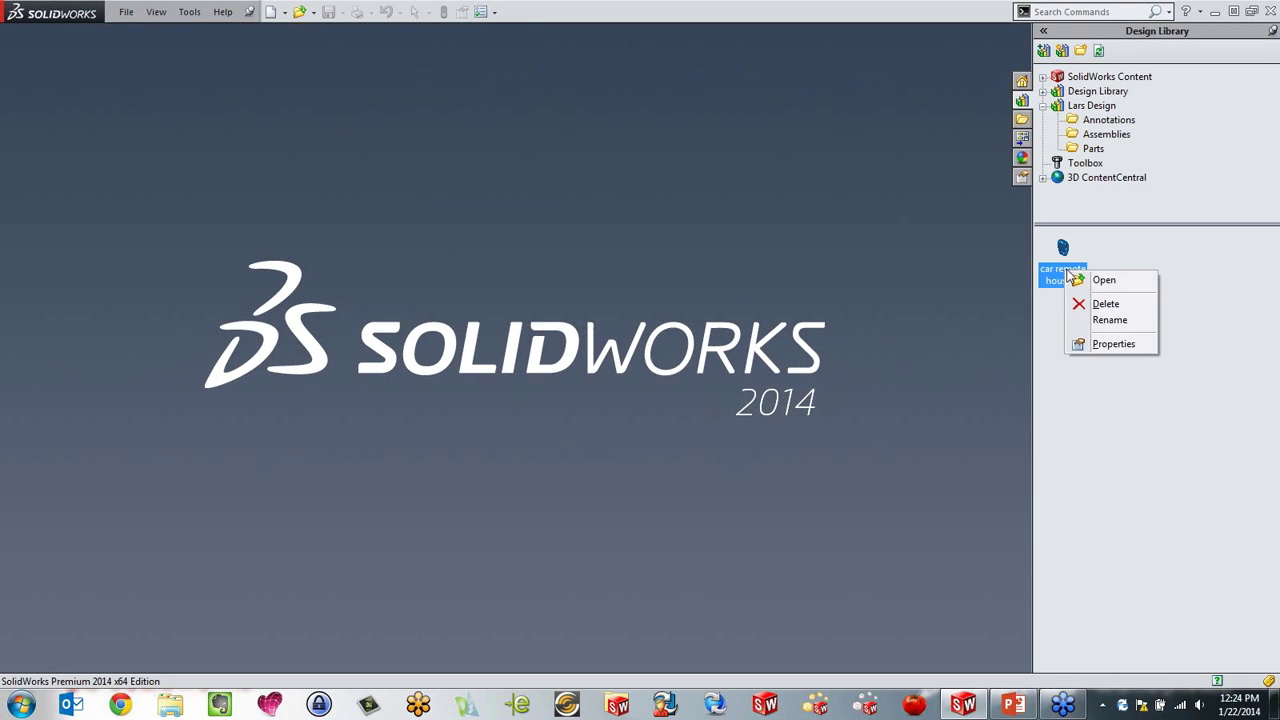
click(1080, 281)
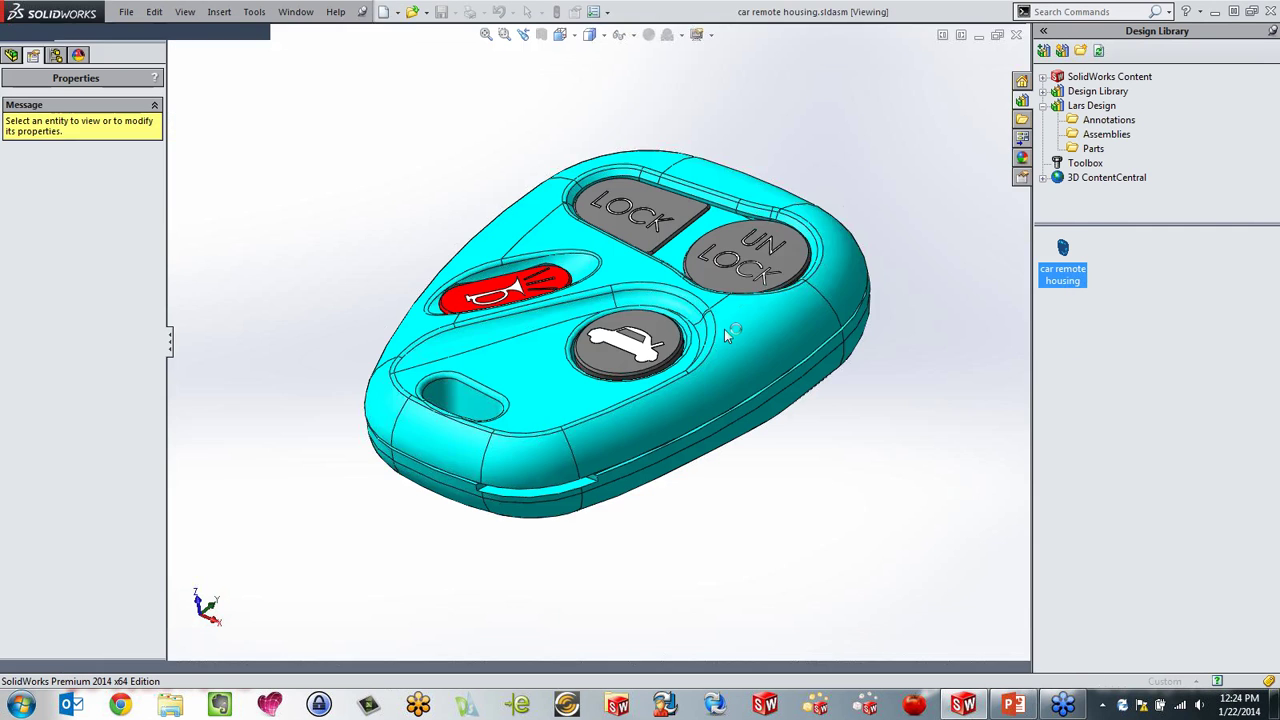
Step: Examine the car remote housing assembly's file references in nested and flat view, and close the list
click(128, 12)
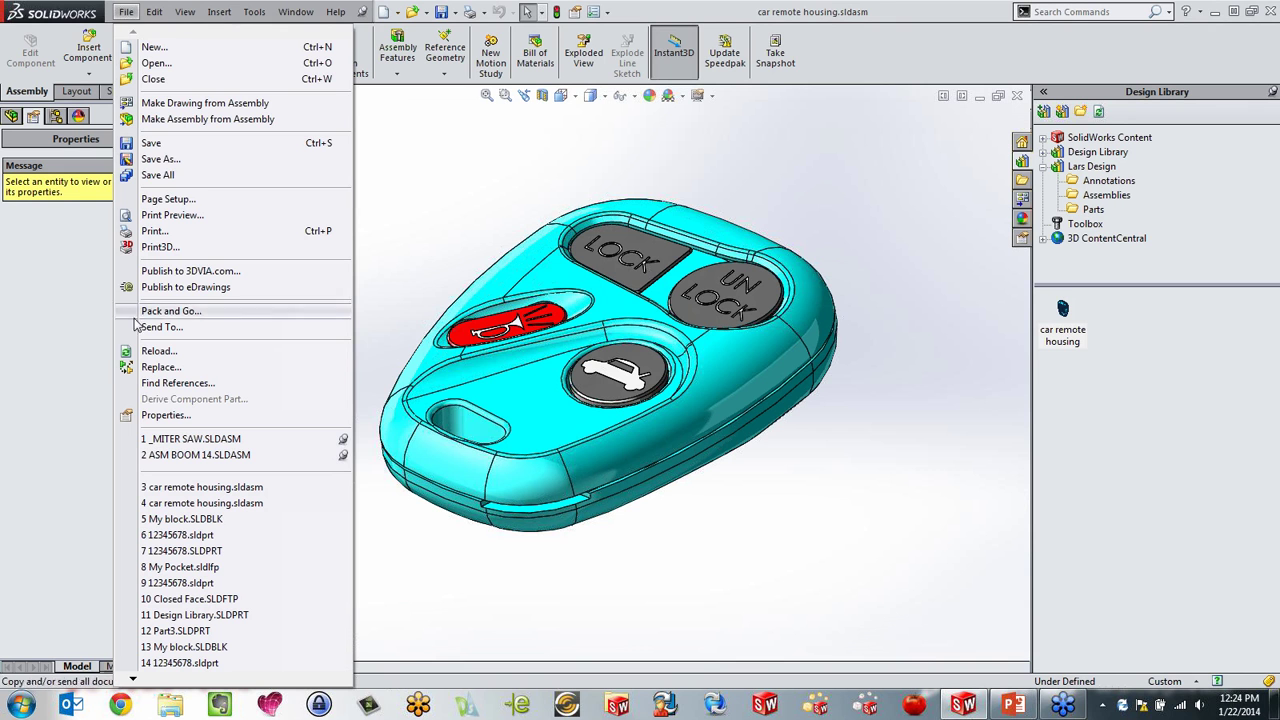
click(178, 384)
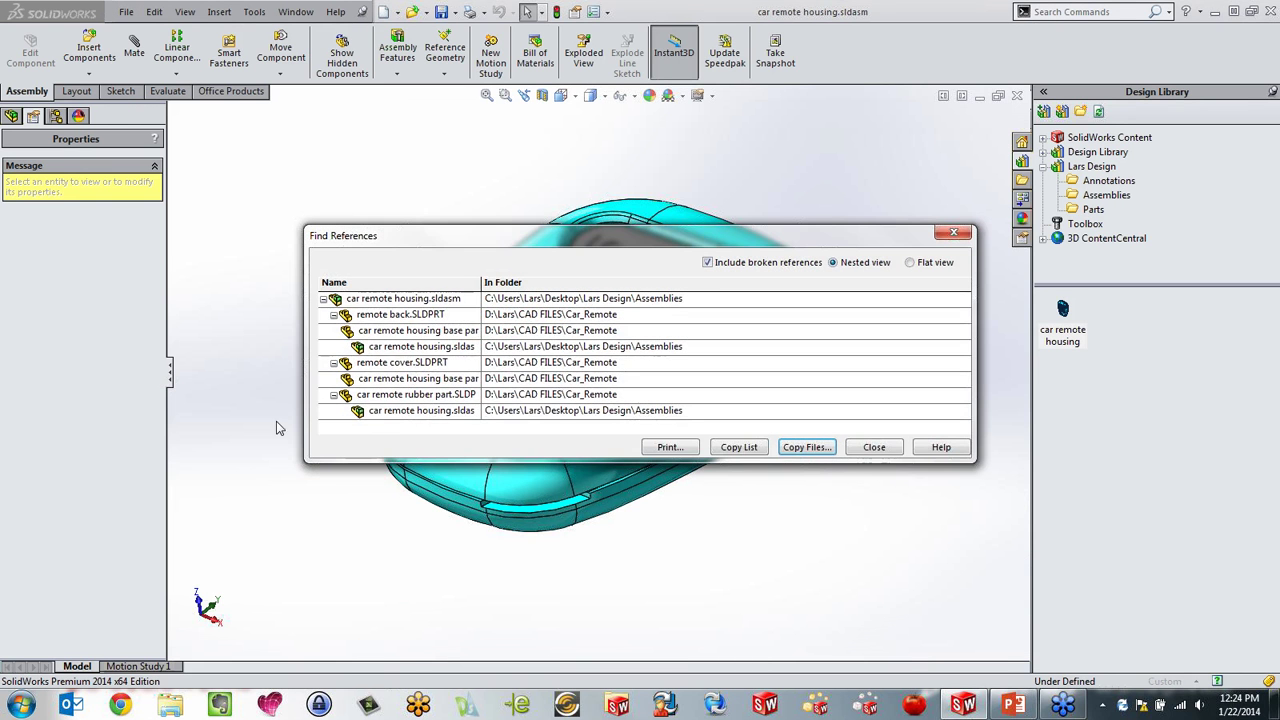
click(910, 263)
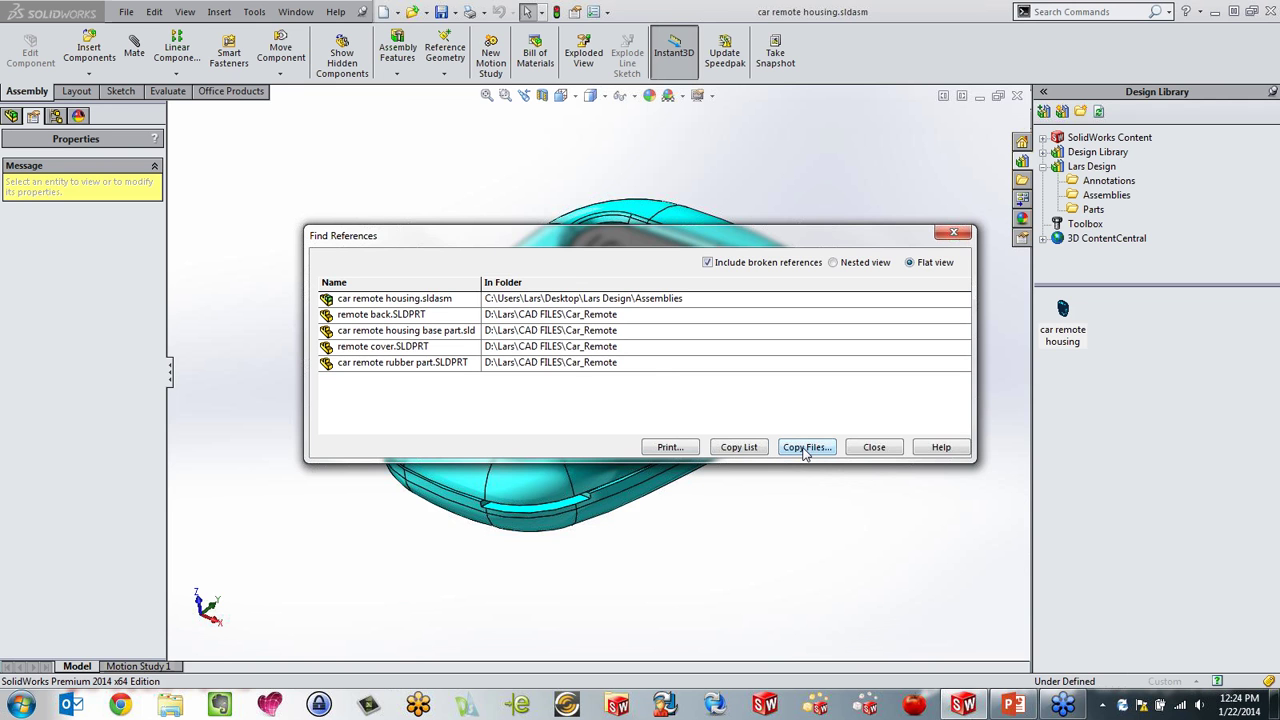
click(952, 235)
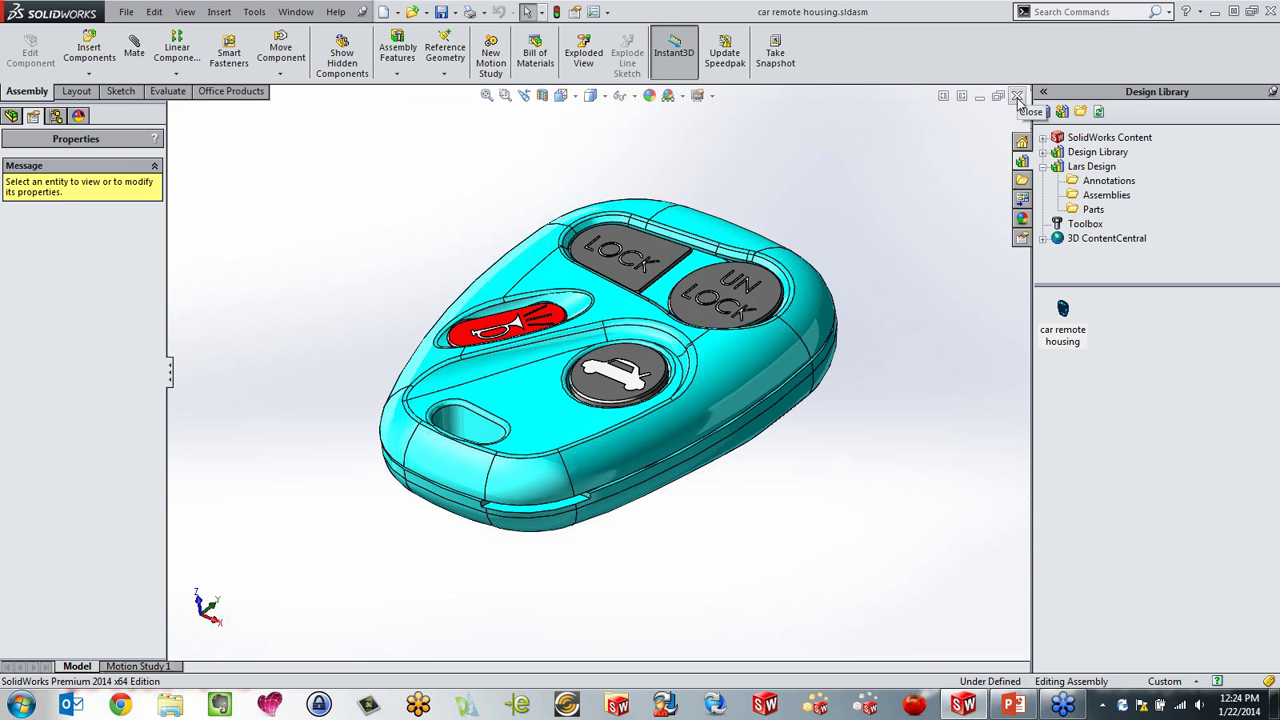
Step: Review the contents of the custom library's Annotations, Assemblies and Parts folders and its top level
click(1110, 168)
click(1106, 182)
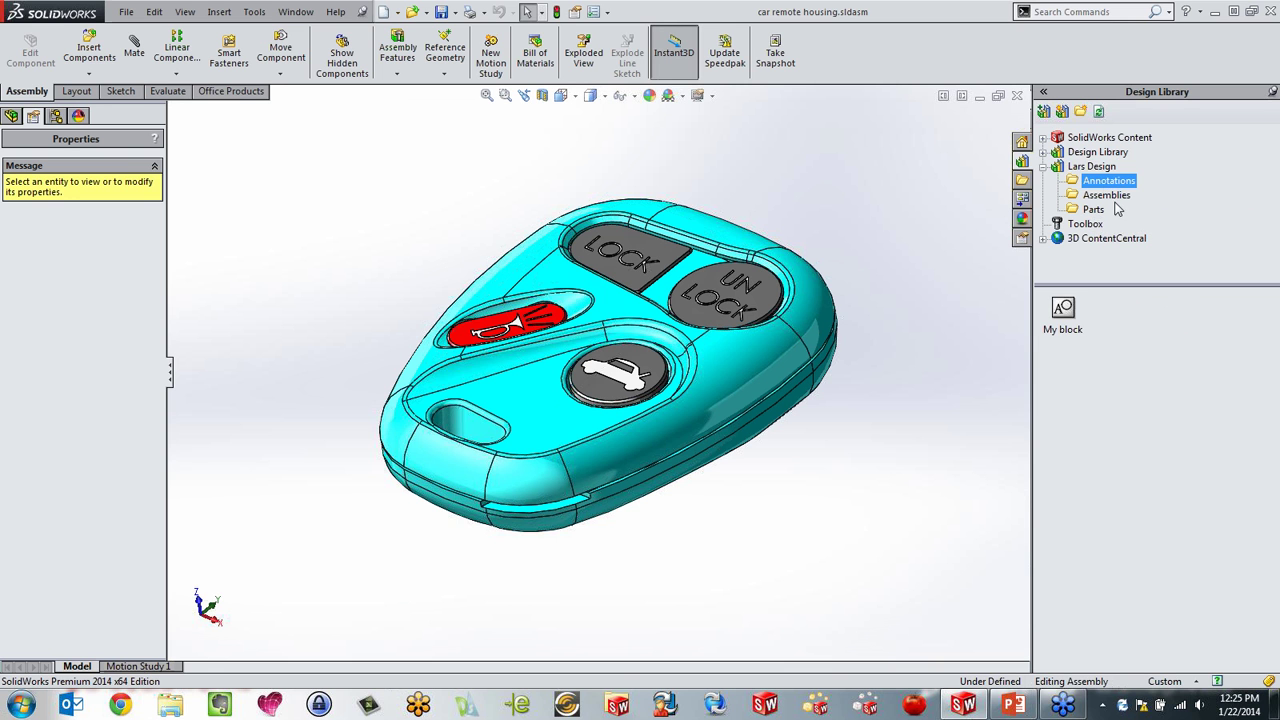
click(1105, 196)
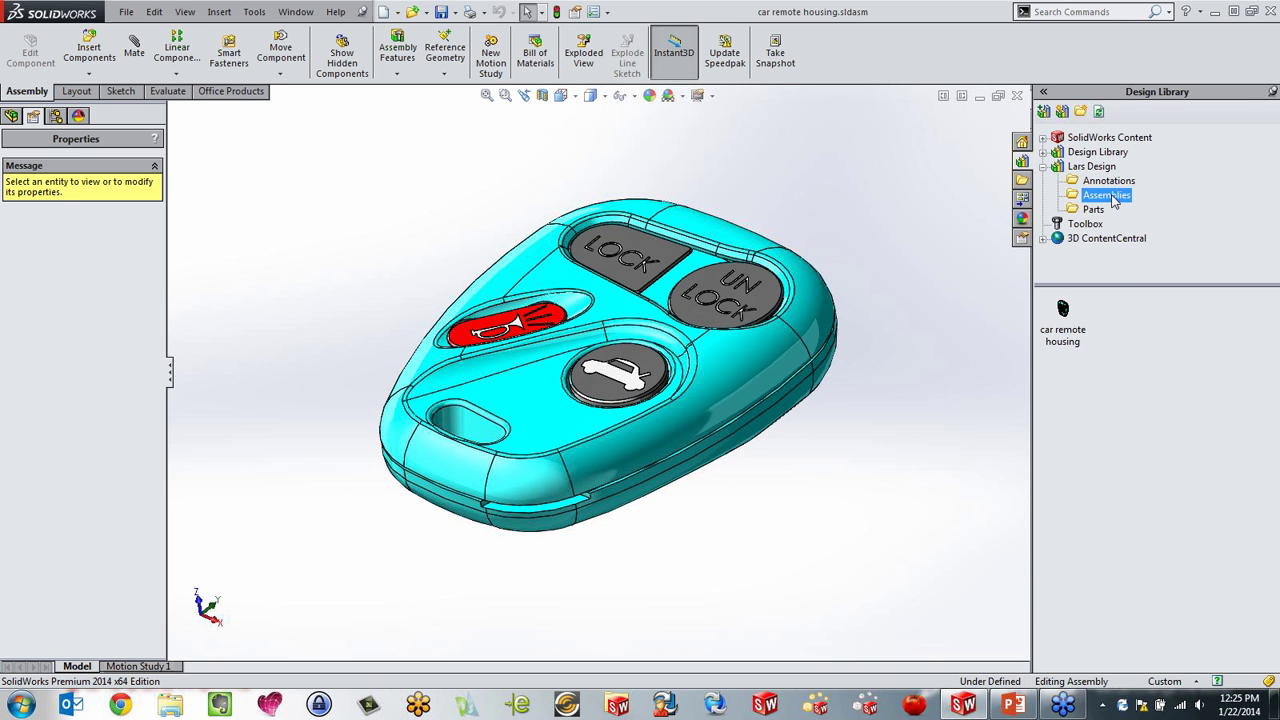
click(1095, 210)
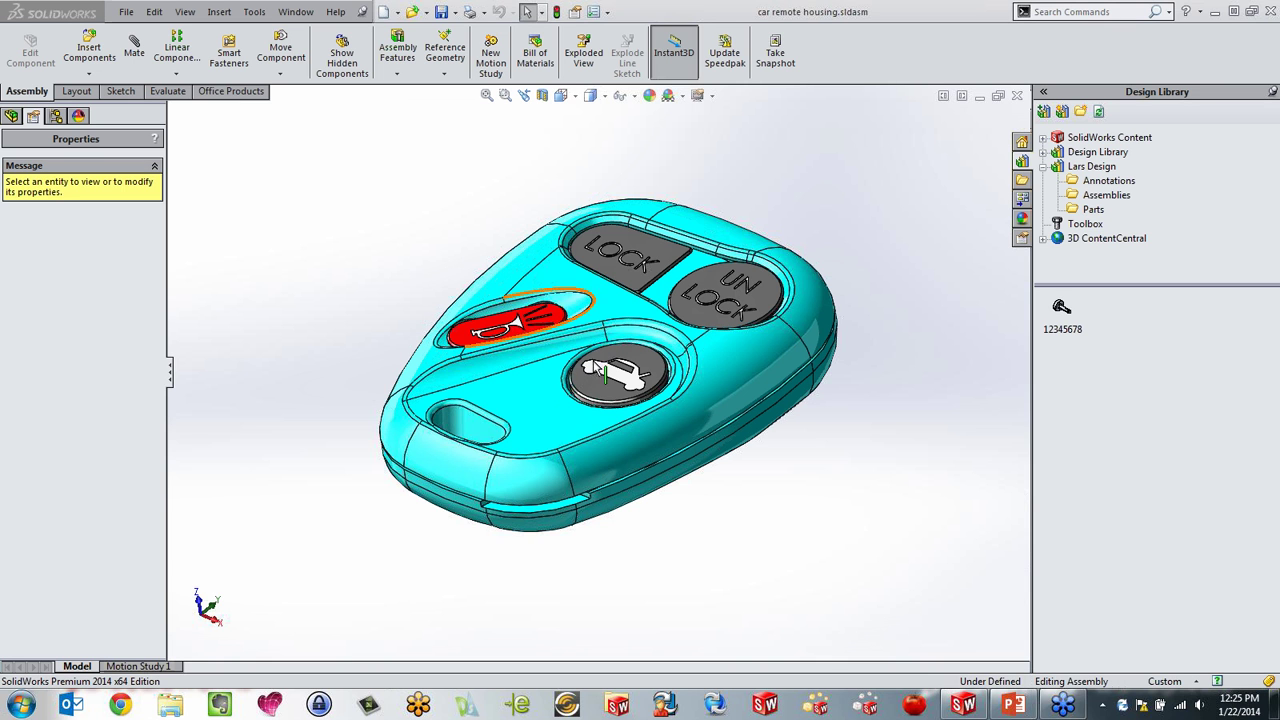
click(1091, 167)
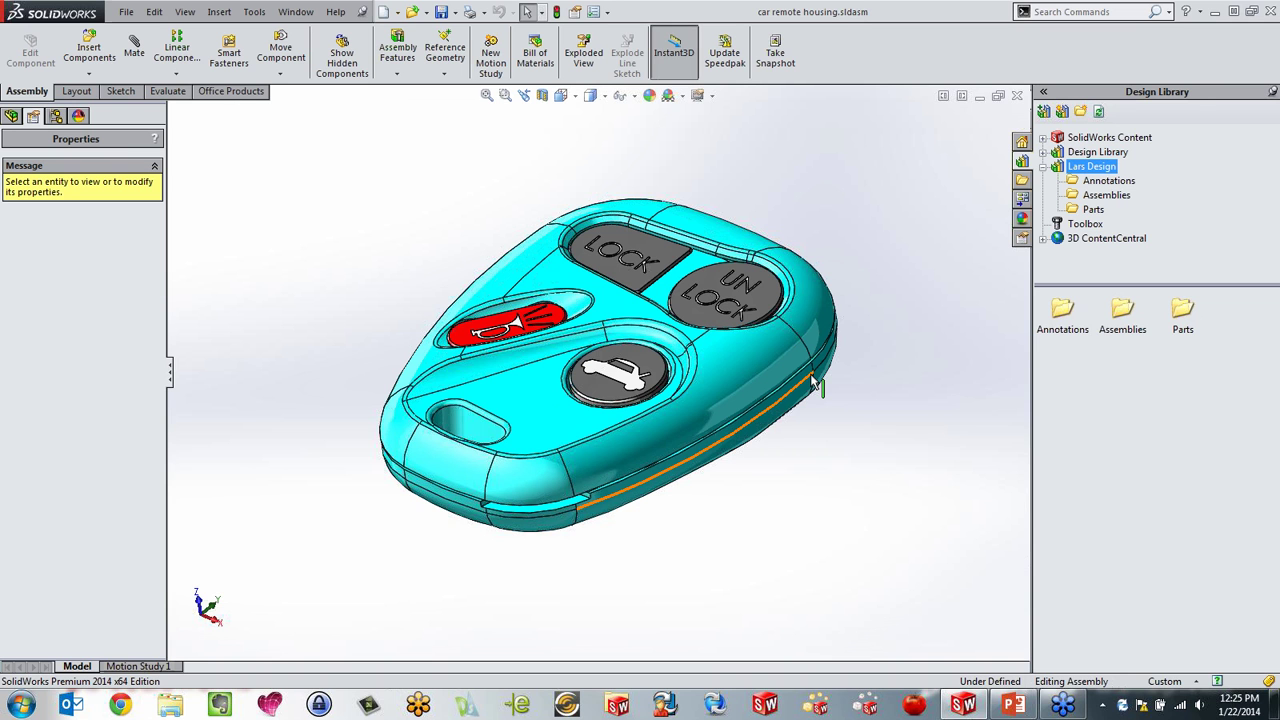
Step: Show the housing assembly's feature tree and open its car remote rubber part in a separate window
click(782, 158)
click(11, 116)
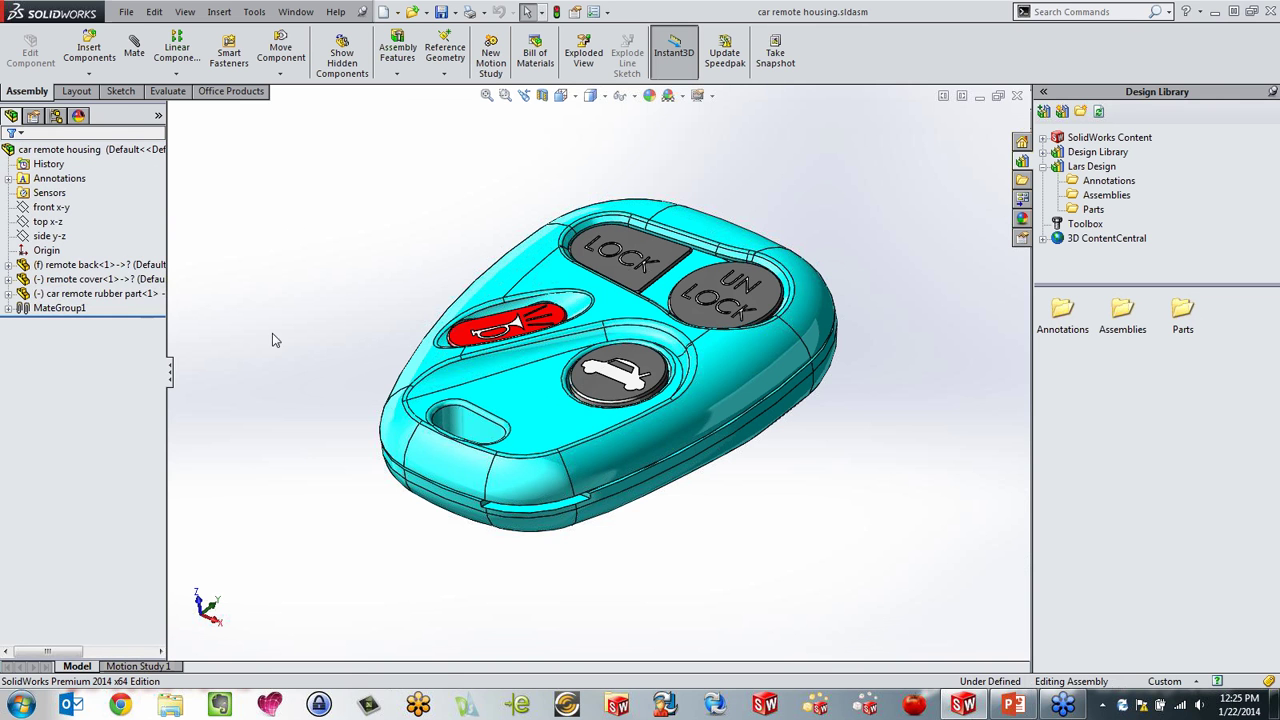
middle_drag(490, 333, 668, 378)
click(667, 378)
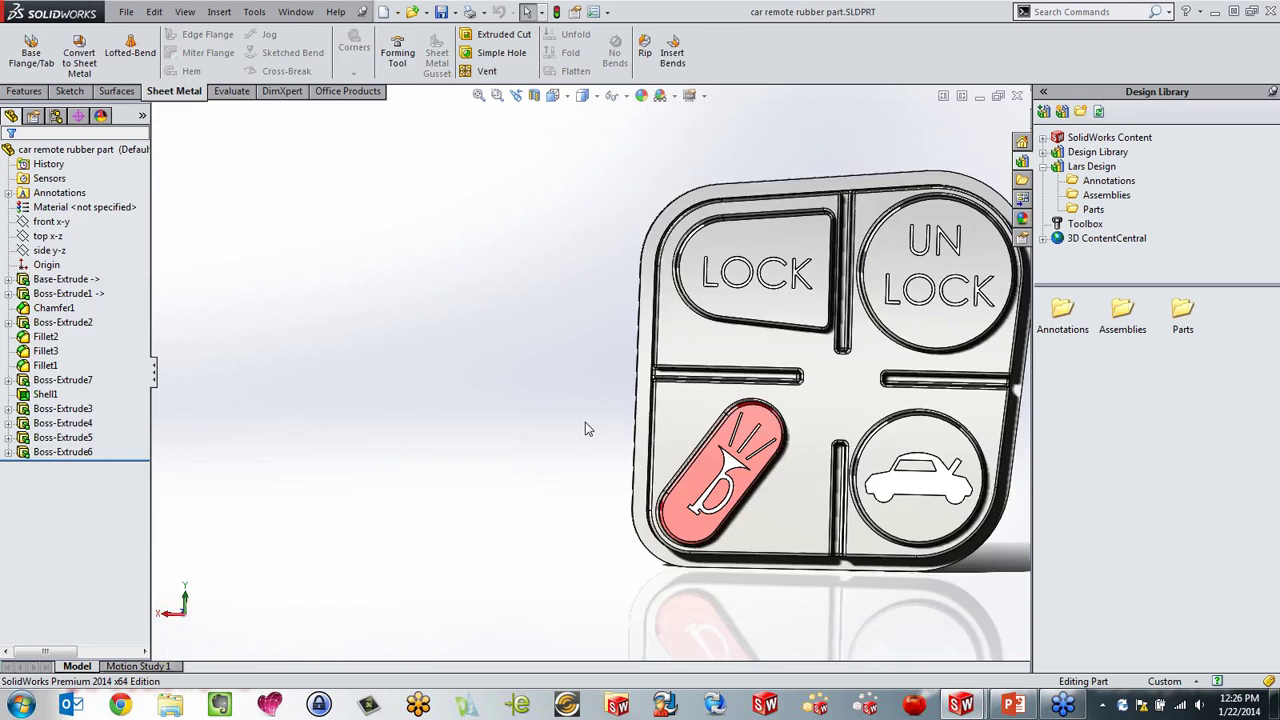
Step: Examine the car remote rubber part's buttons and raised symbols from an angled view
scroll(832, 490, up, 3)
scroll(832, 490, down, 3)
middle_drag(763, 443, 745, 230)
middle_drag(748, 180, 785, 275)
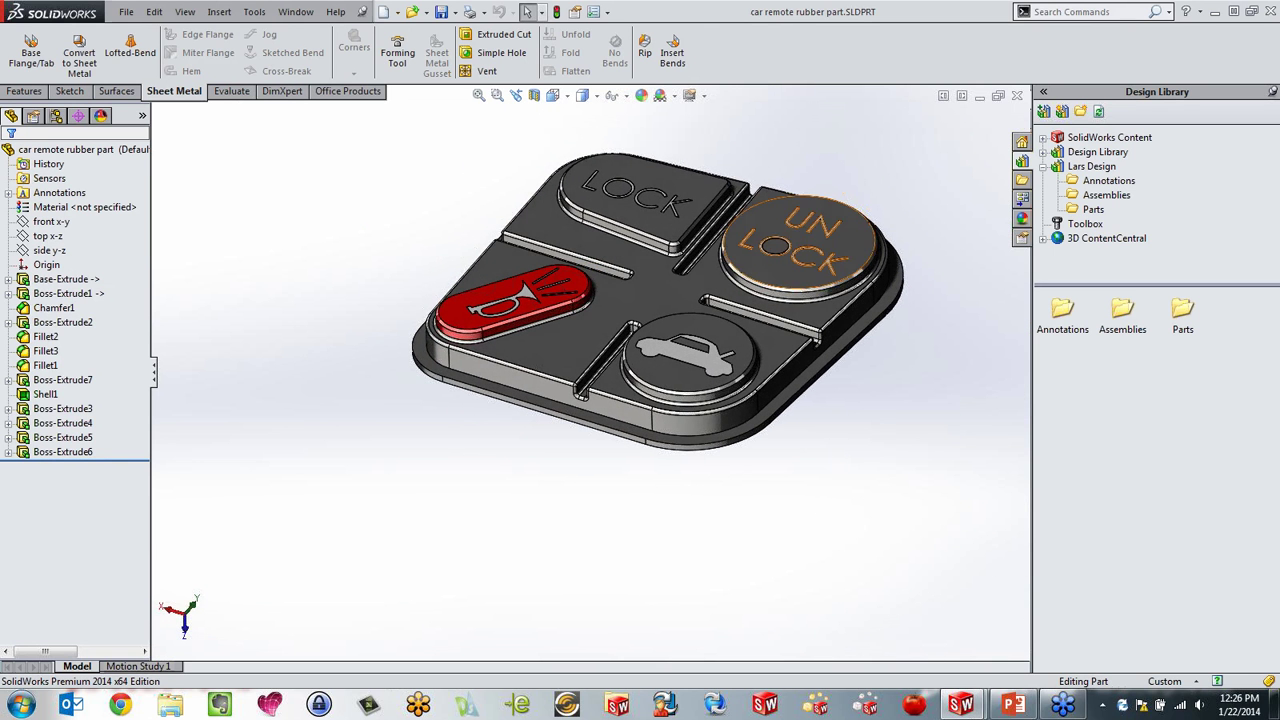
scroll(768, 275, up, 2)
scroll(768, 275, down, 3)
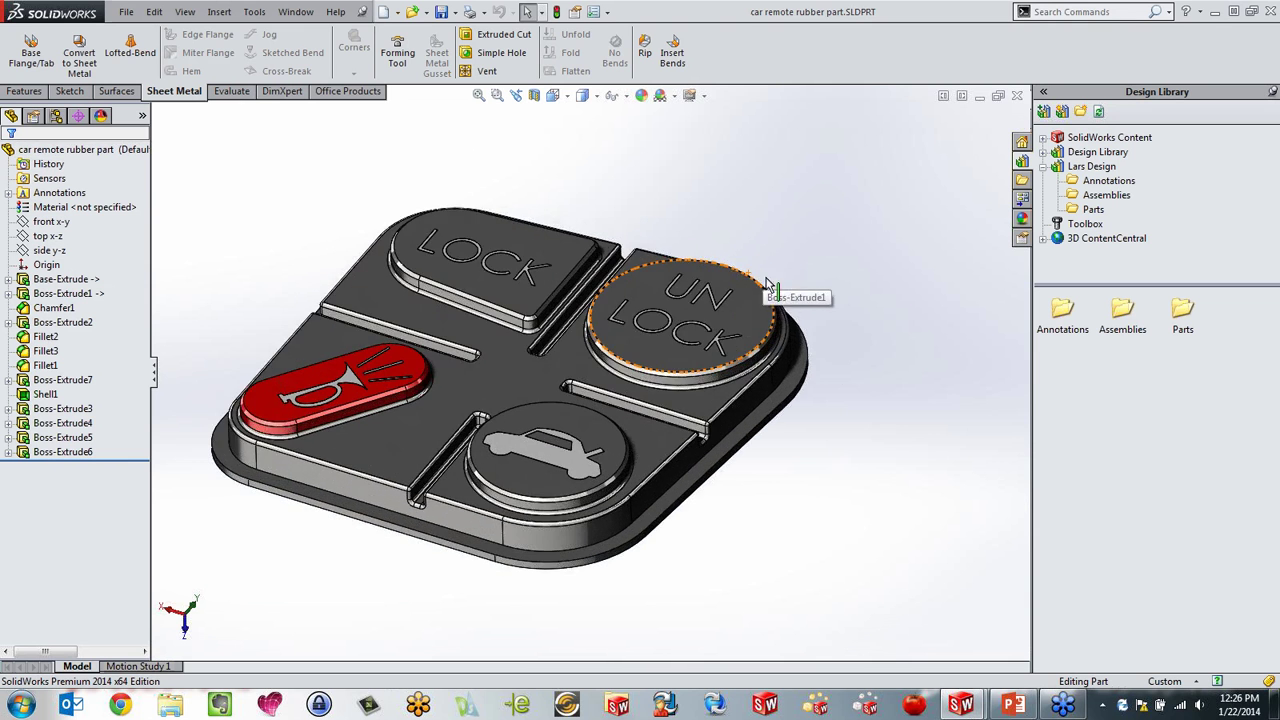
scroll(810, 390, up, 1)
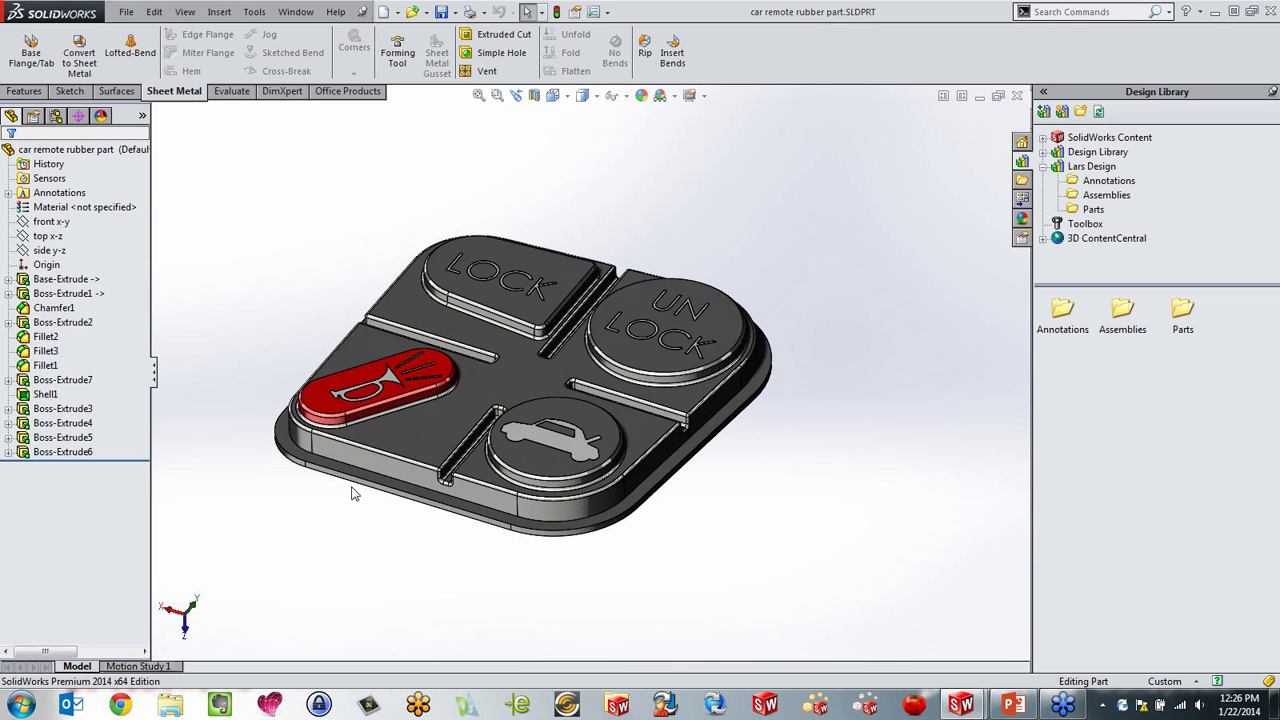
scroll(355, 494, up, 1)
scroll(380, 503, down, 1)
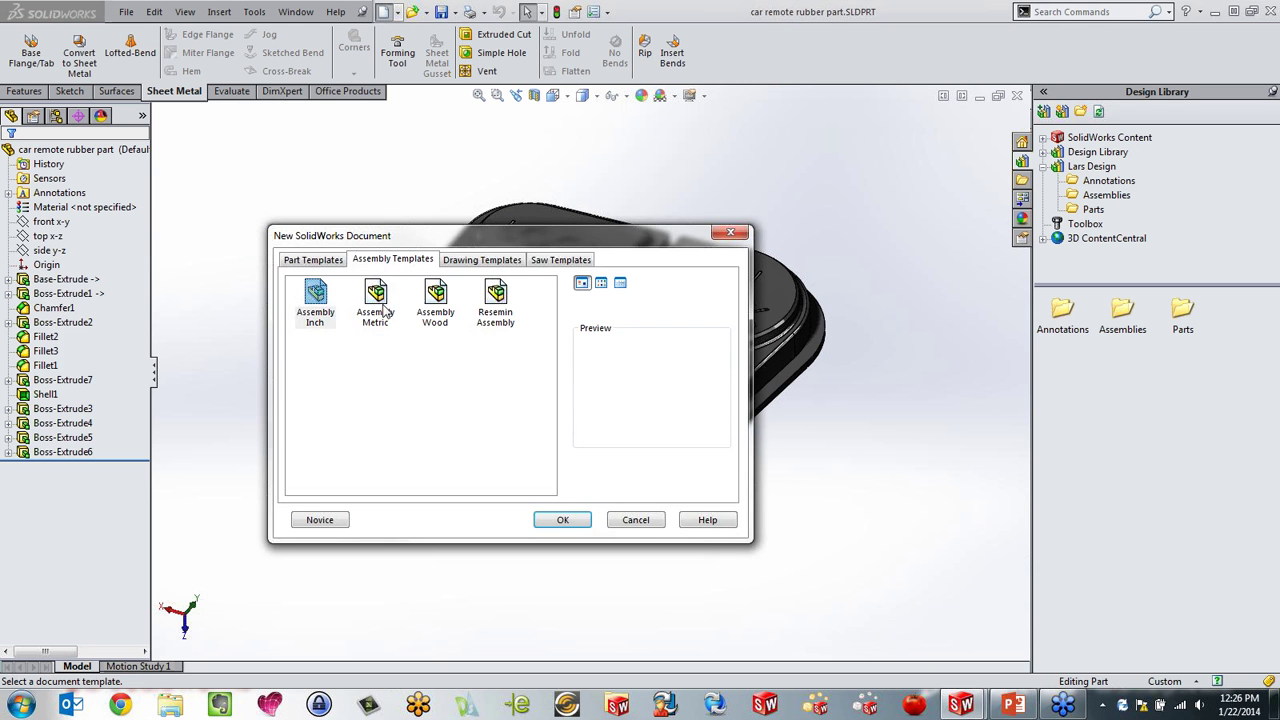
Step: Create a new part from the Part Inch template and start an extrude sketch on the Top plane
click(342, 261)
double_click(370, 300)
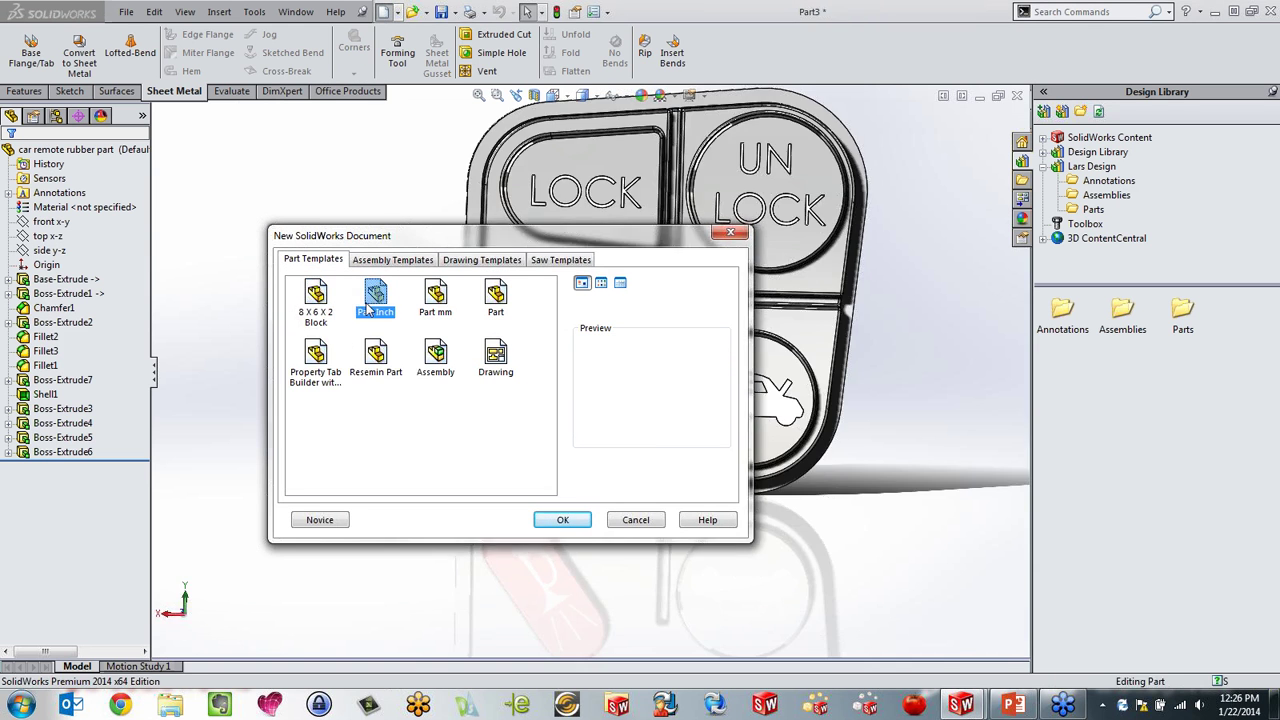
key(s)
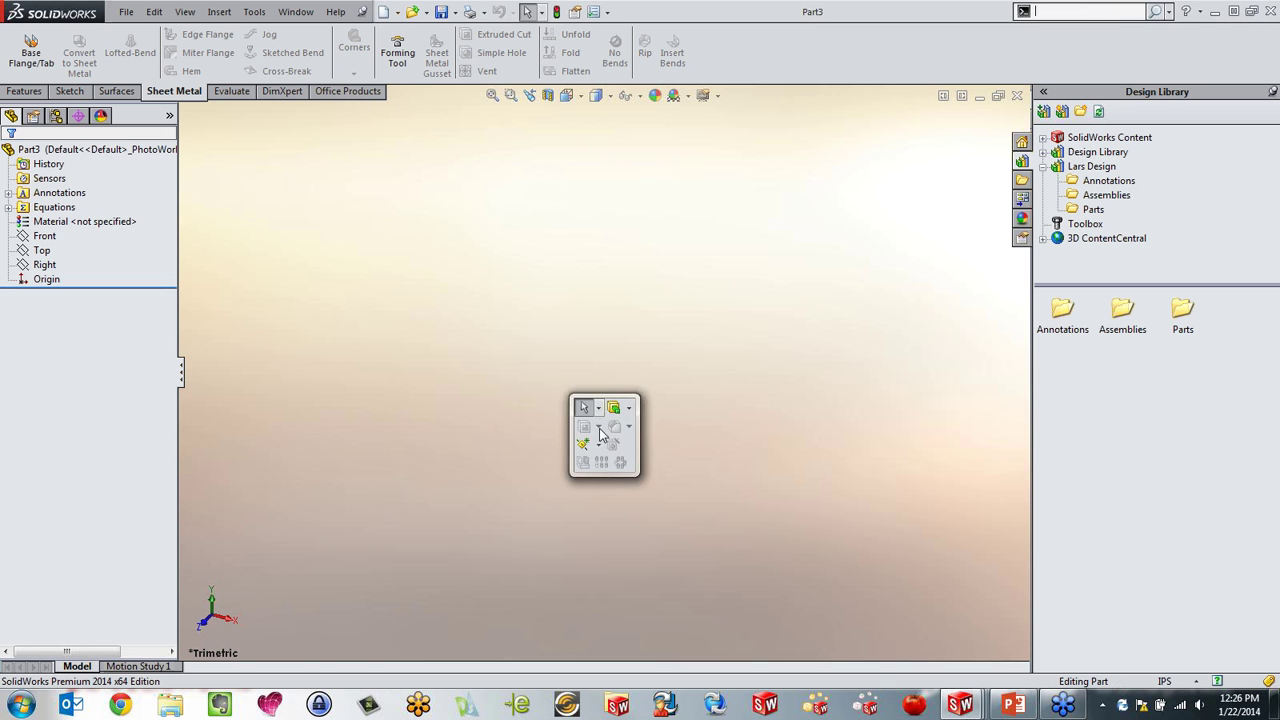
click(614, 409)
click(475, 457)
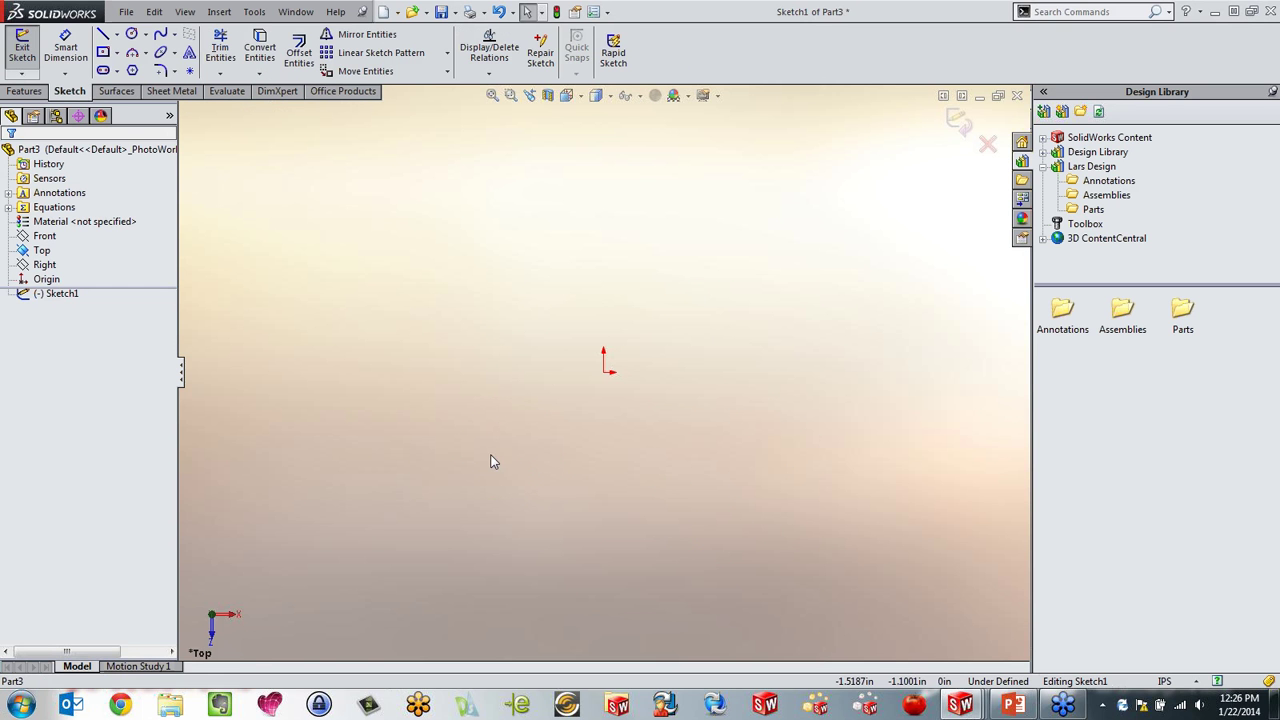
Step: Sketch a circle centred on the origin and dimension its diameter to 0.5 in
key(s)
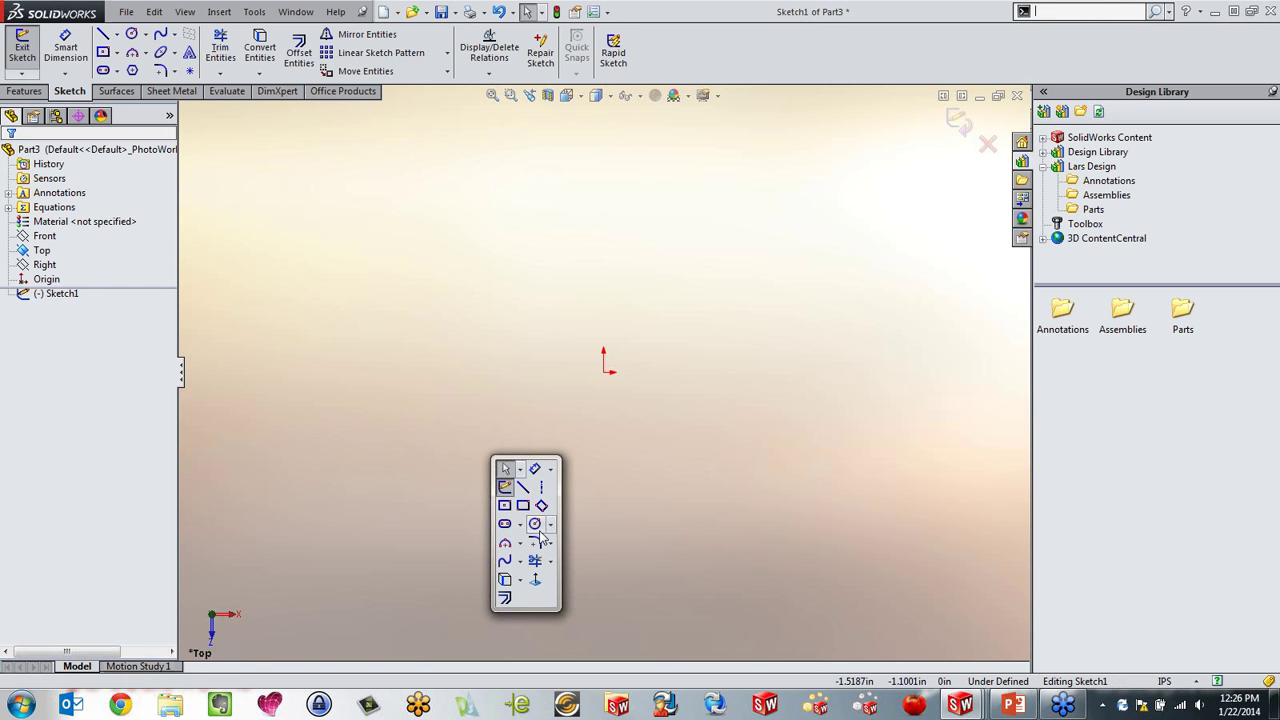
click(535, 523)
click(603, 372)
click(689, 286)
right_drag(788, 387, 786, 335)
click(704, 300)
click(785, 208)
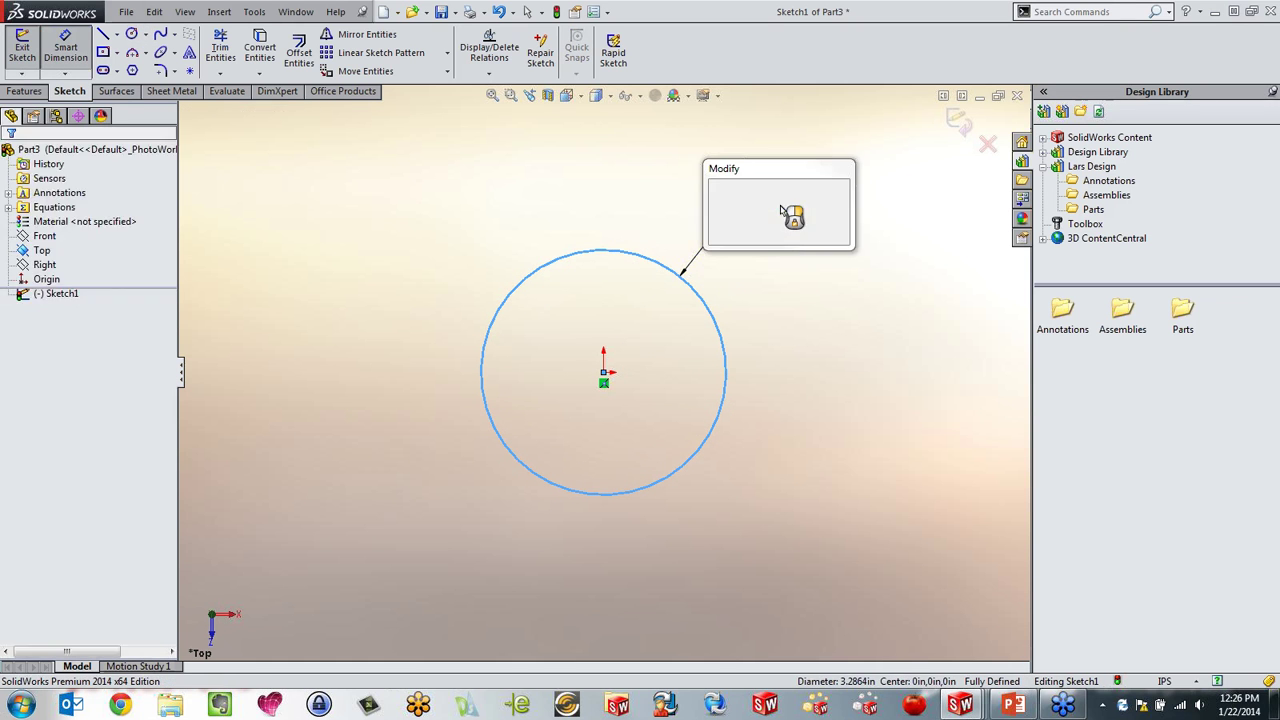
text(.5)
key(Return)
Step: Finish the sketch and extrude the circle upward into a solid cylinder with a freehand depth
key(s)
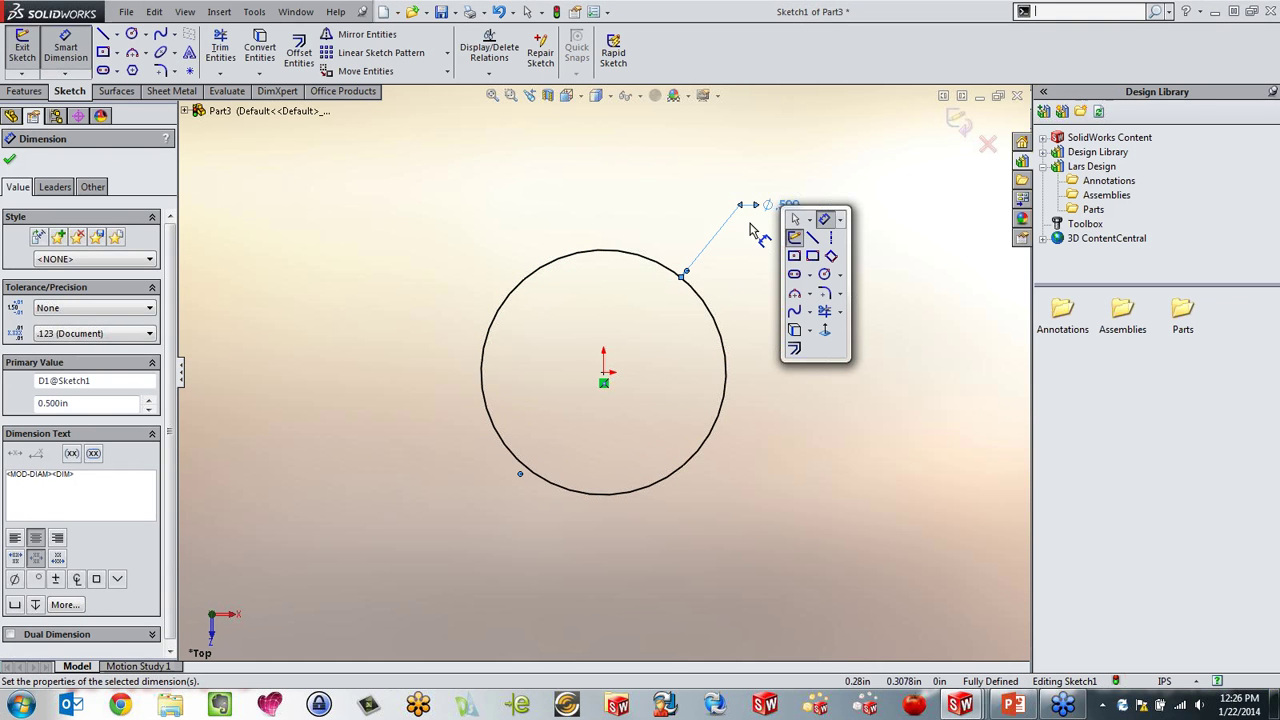
click(794, 239)
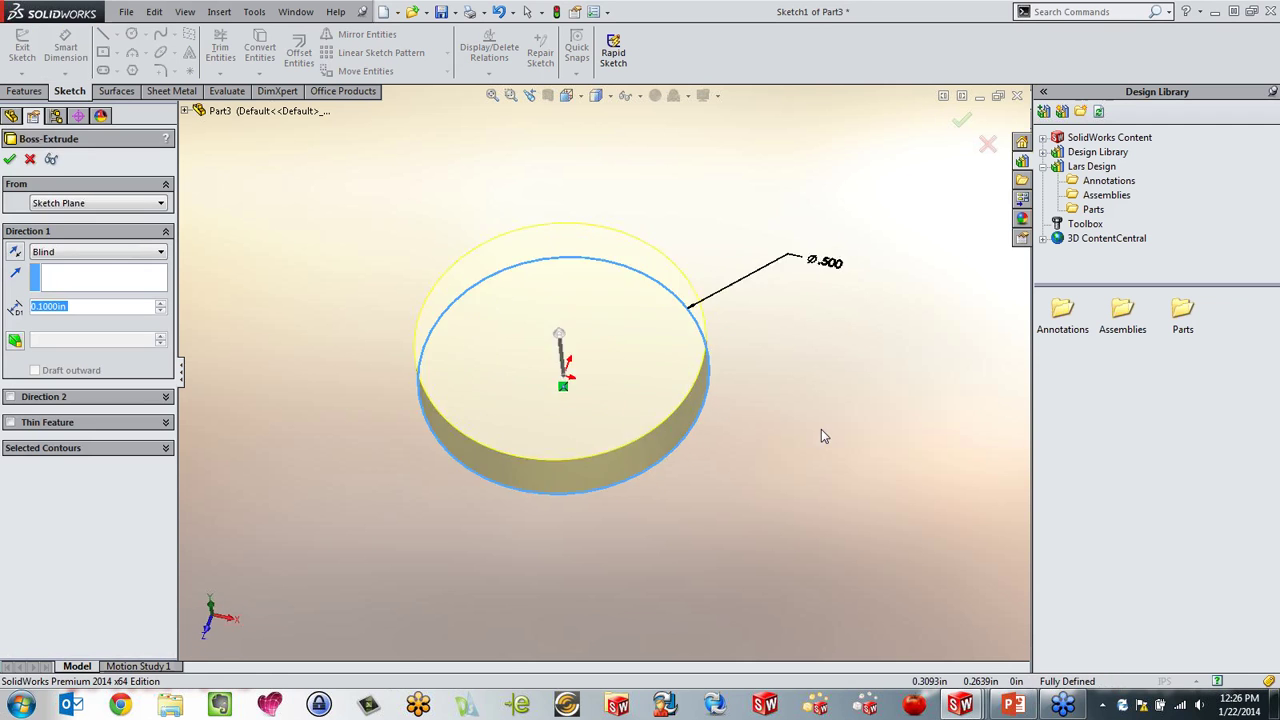
click(541, 314)
mouse_move(541, 314)
mouse_down()
mouse_move(575, 245)
mouse_move(580, 180)
mouse_move(578, 234)
mouse_up()
right_click(568, 230)
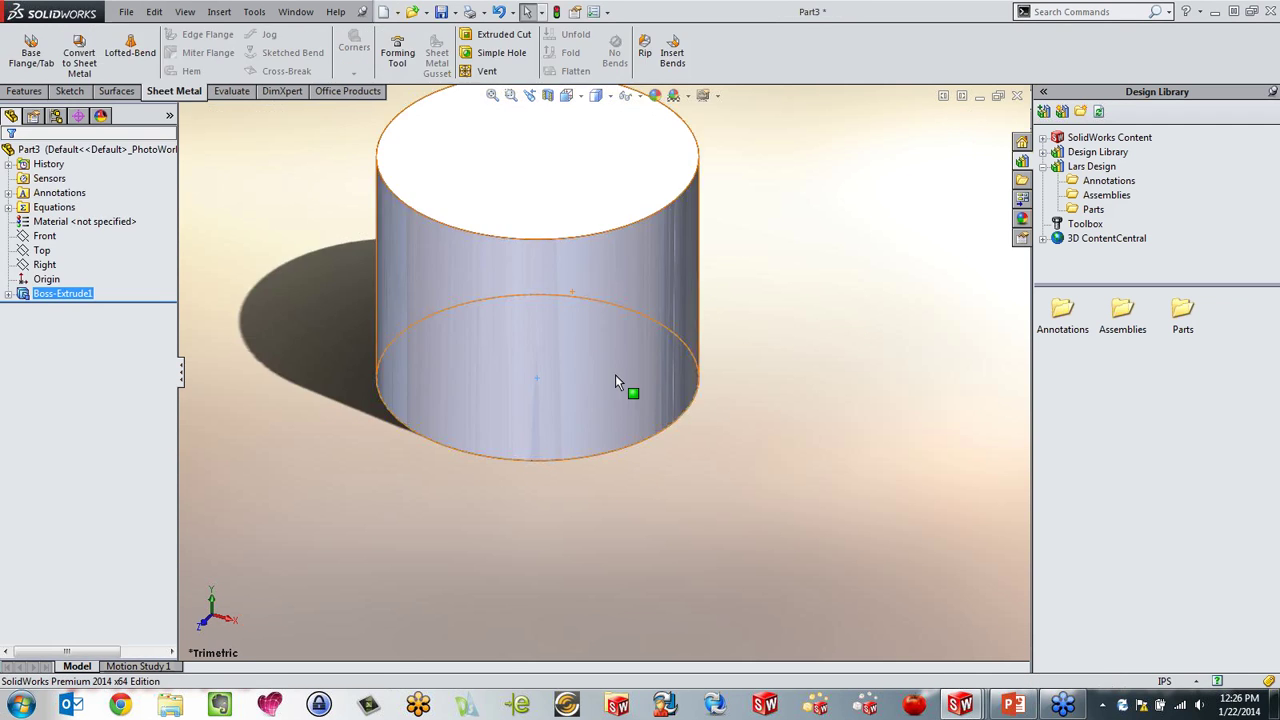
scroll(608, 368, up, 3)
scroll(459, 225, down, 2)
scroll(531, 316, up, 1)
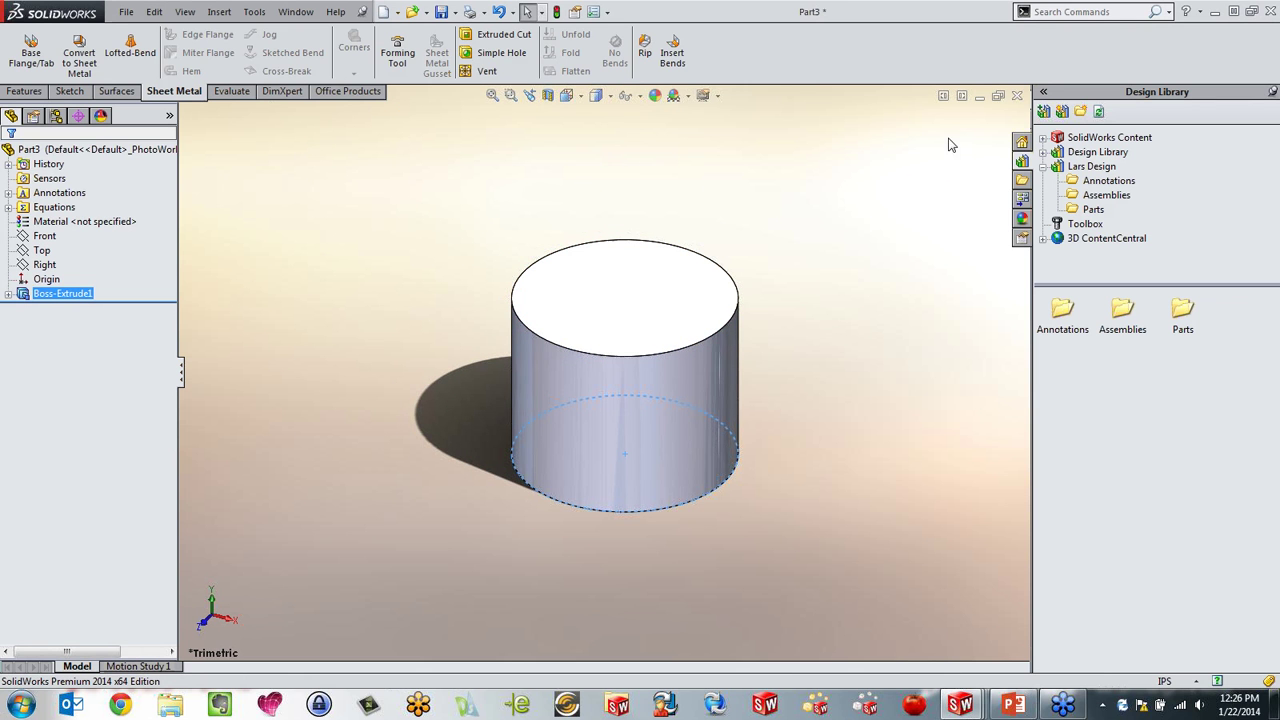
Step: Arrange the car remote rubber part and the new cylinder part side by side
click(962, 96)
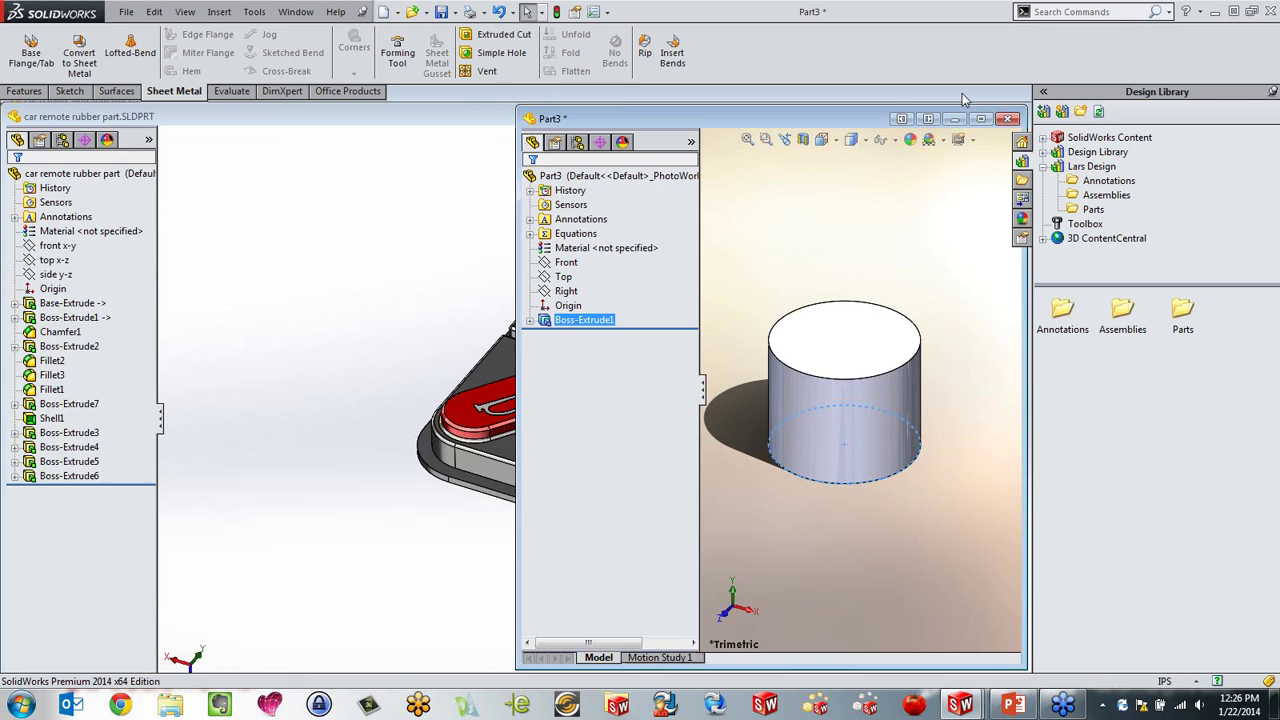
click(437, 274)
drag(900, 121, 811, 142)
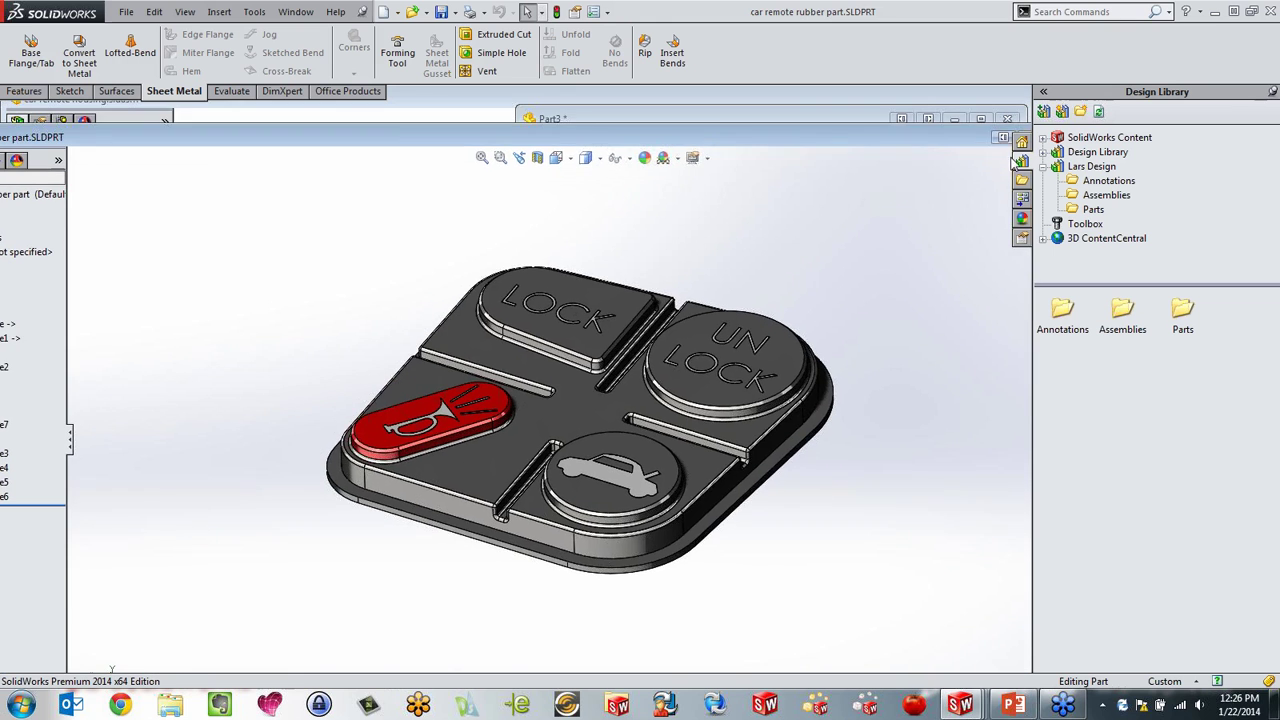
click(998, 137)
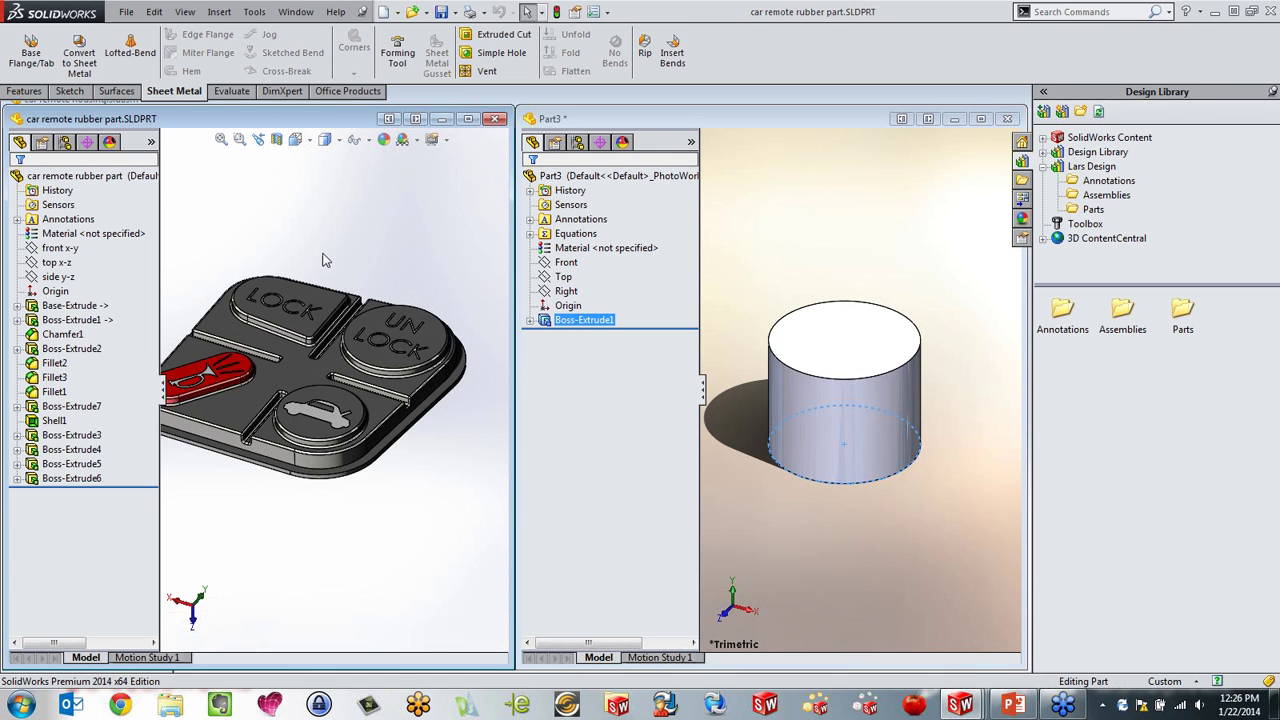
Step: Identify the feature that forms the car symbol in the rubber part's tree and view its dimensions
mouse_move(320, 420)
middle_down()
mouse_move(318, 345)
mouse_move(322, 440)
middle_up()
click(54, 420)
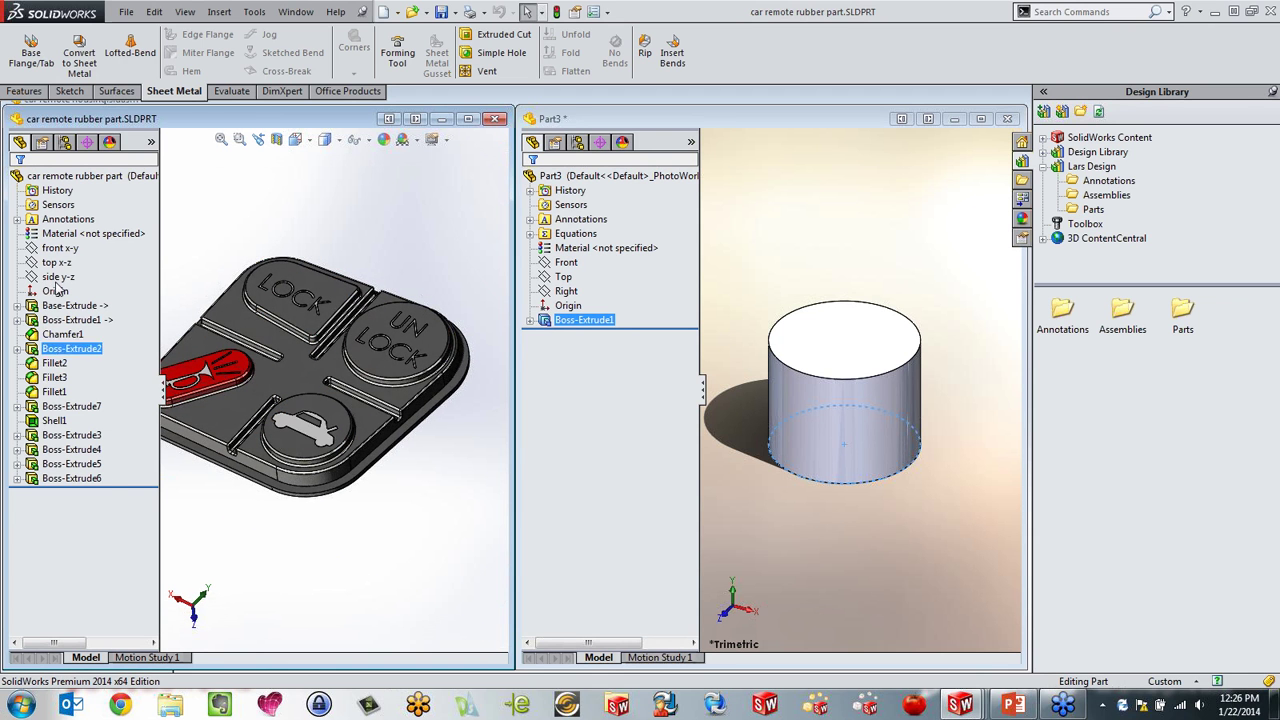
click(84, 510)
click(767, 584)
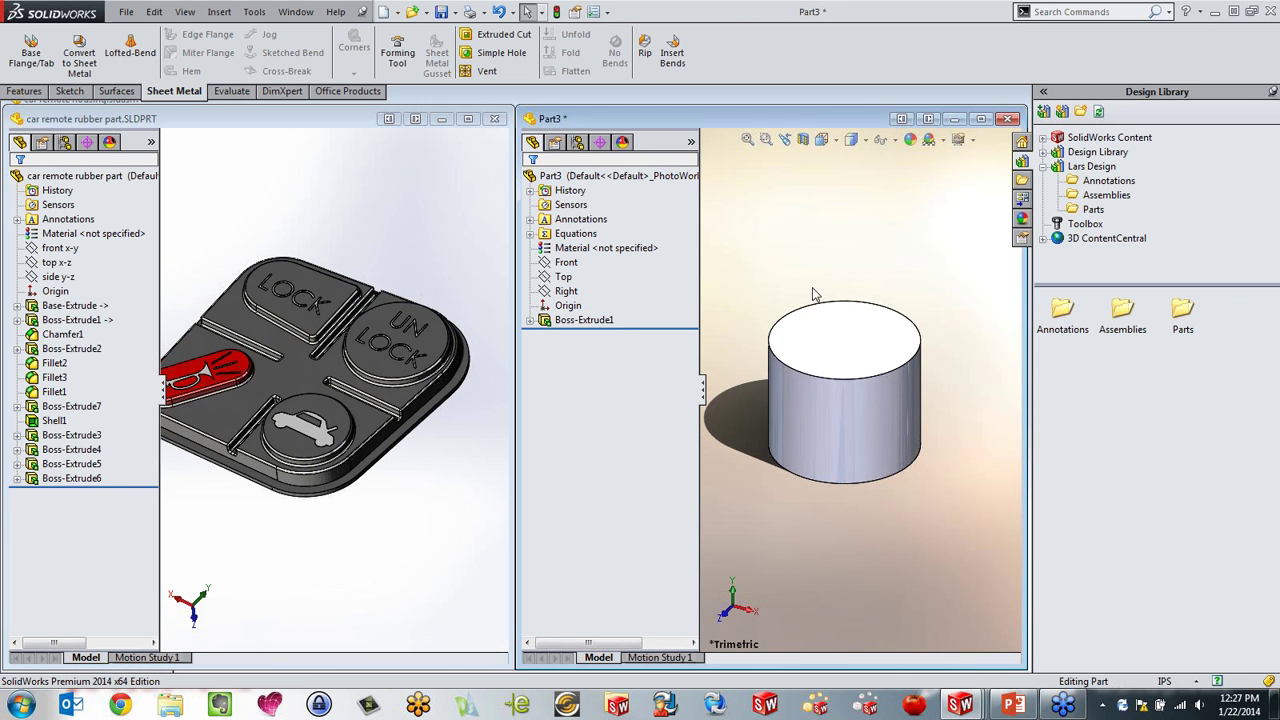
mouse_move(876, 283)
middle_down()
mouse_move(888, 238)
mouse_move(876, 205)
mouse_move(866, 296)
middle_up()
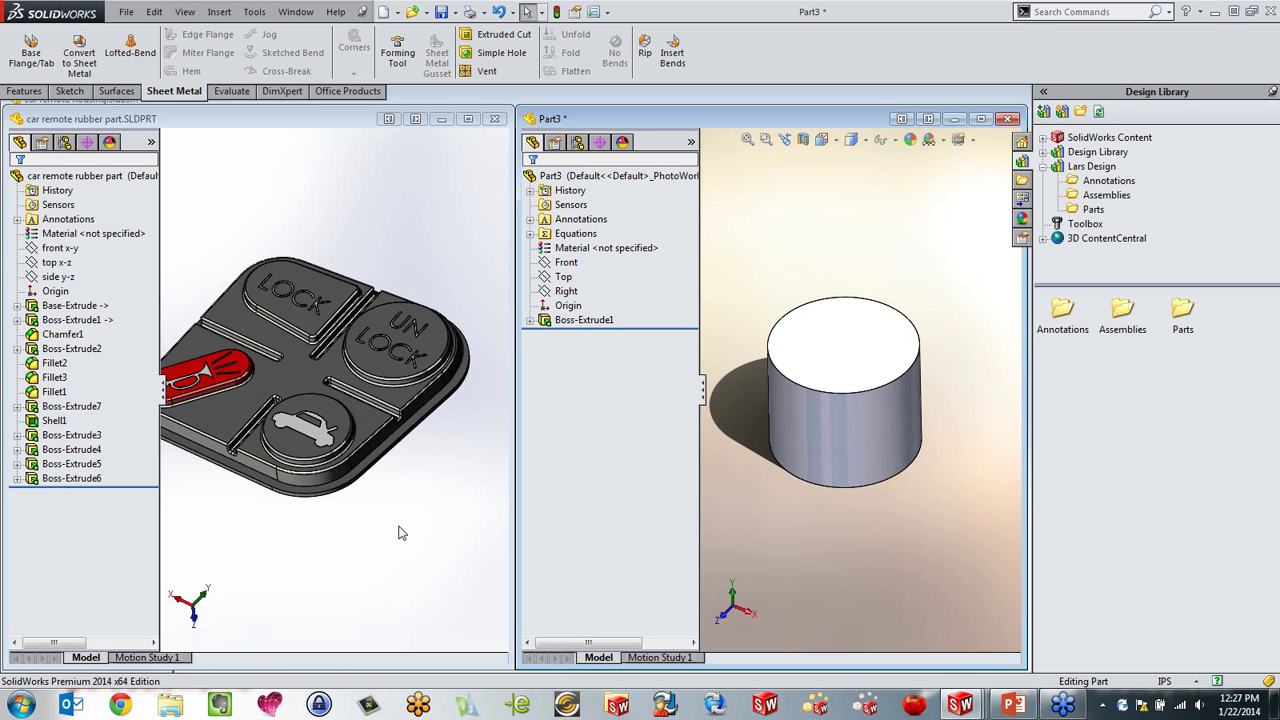
click(72, 480)
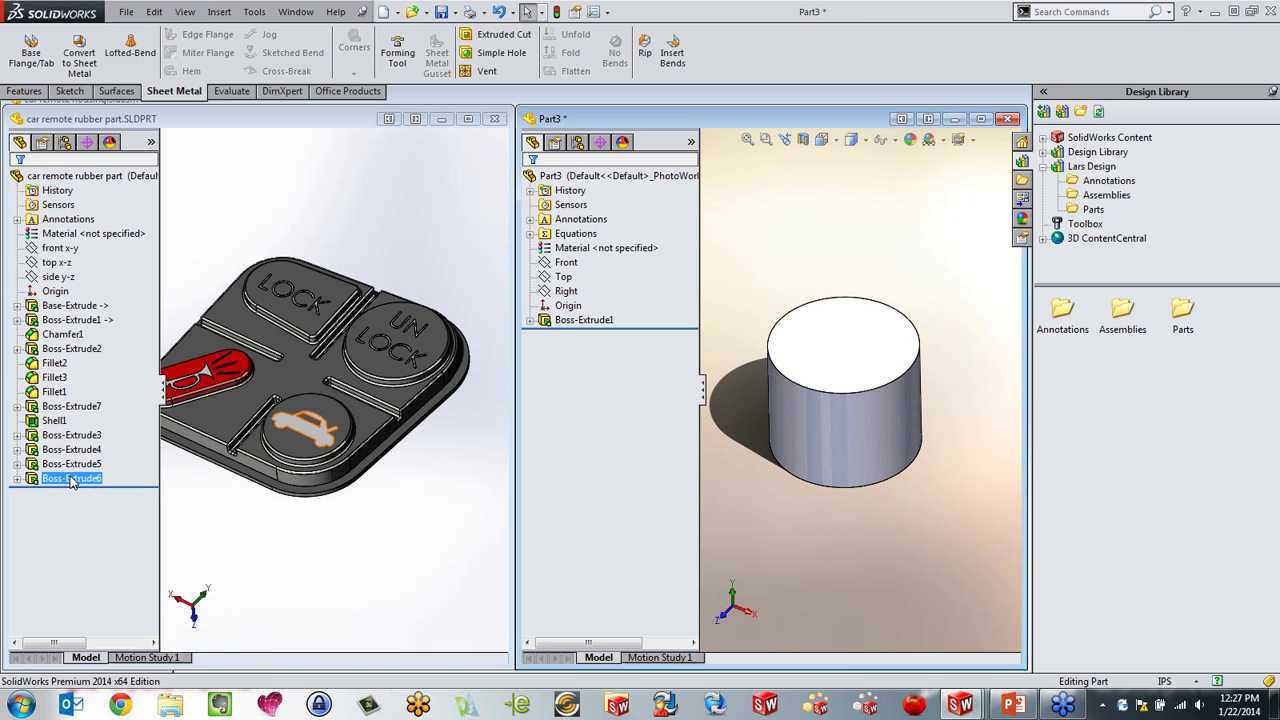
double_click(72, 480)
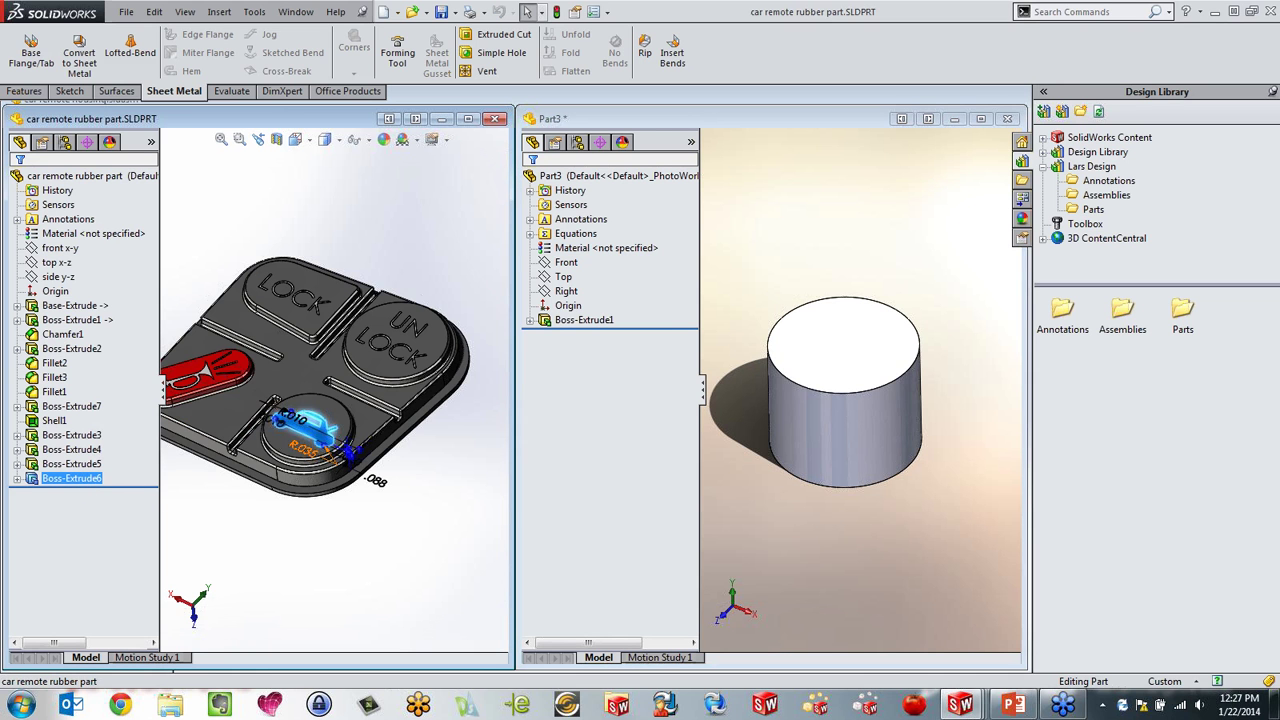
click(331, 542)
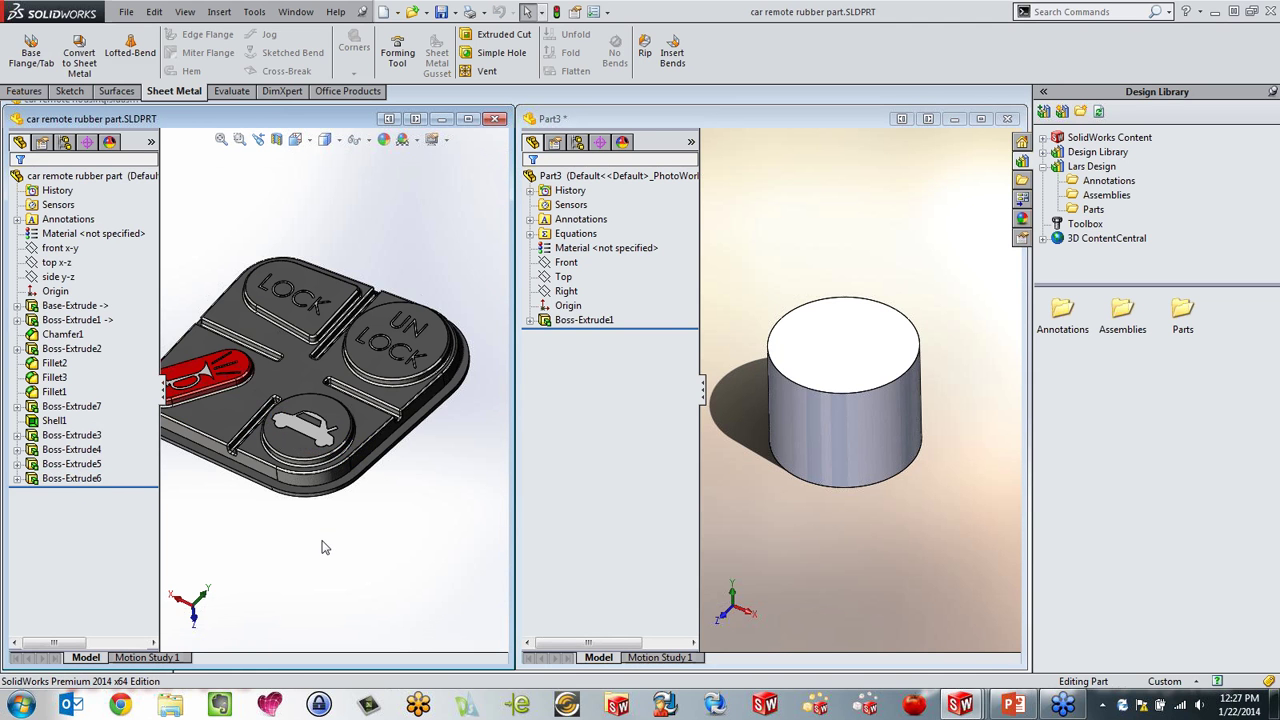
Step: Copy the car symbol extrusion from the rubber part onto the cylinder's top face, deleting its external relations
click(45, 481)
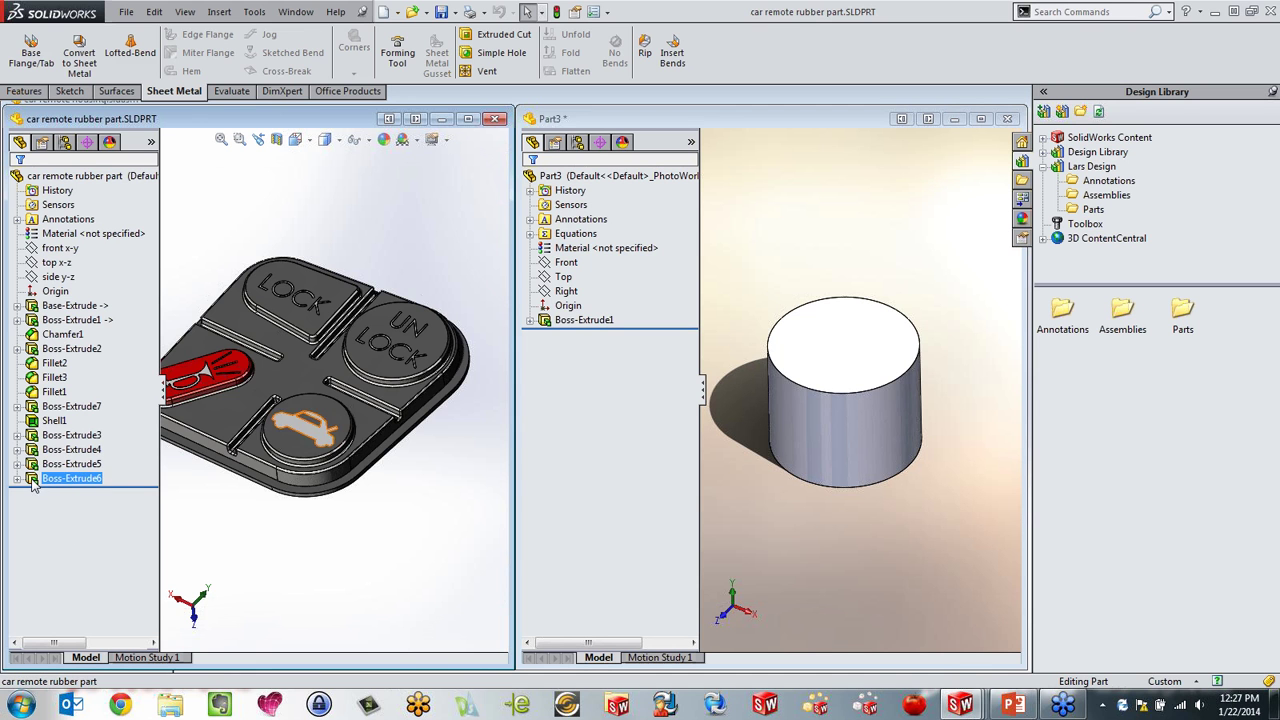
ctrl+click(60, 450)
drag(60, 450, 826, 366)
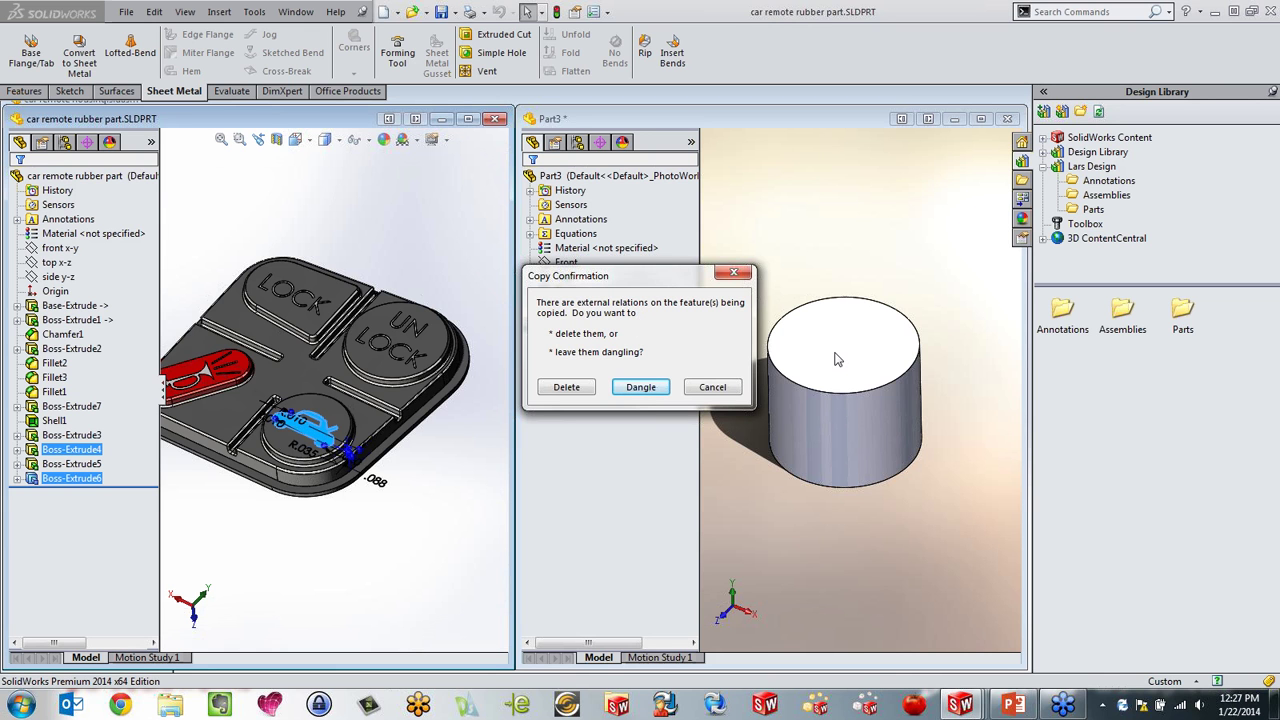
click(566, 388)
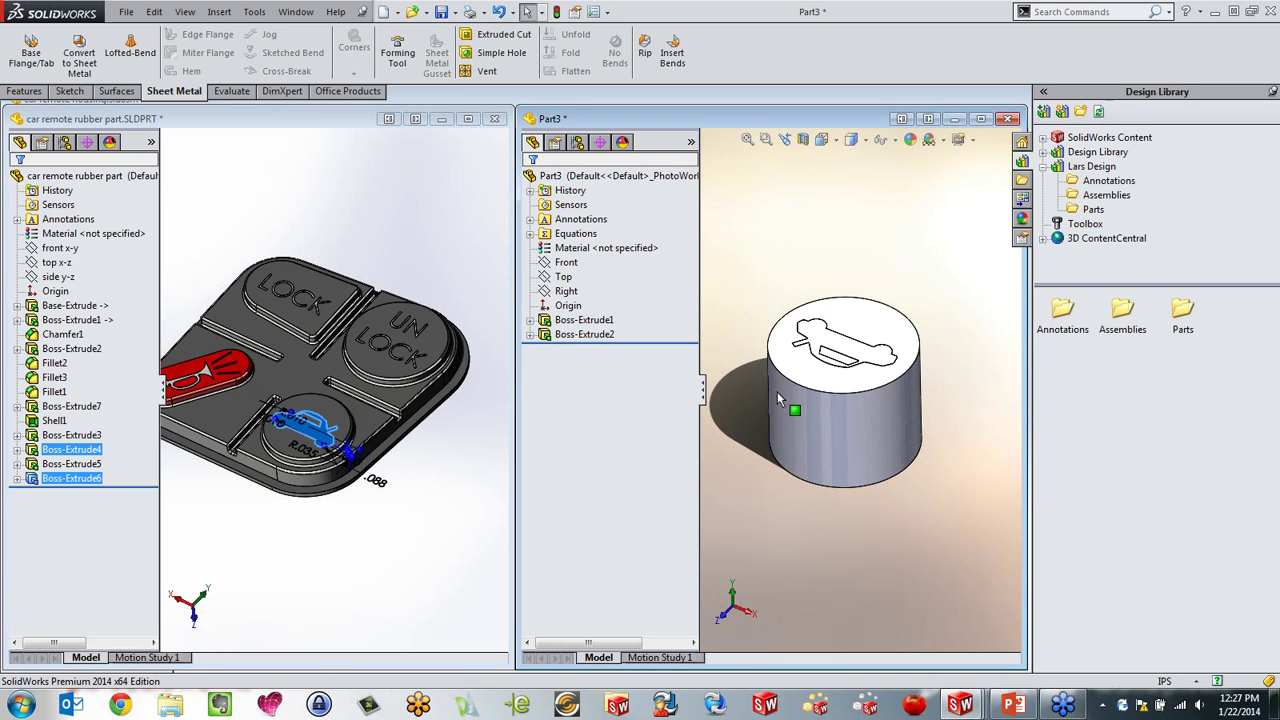
middle_drag(837, 439, 918, 426)
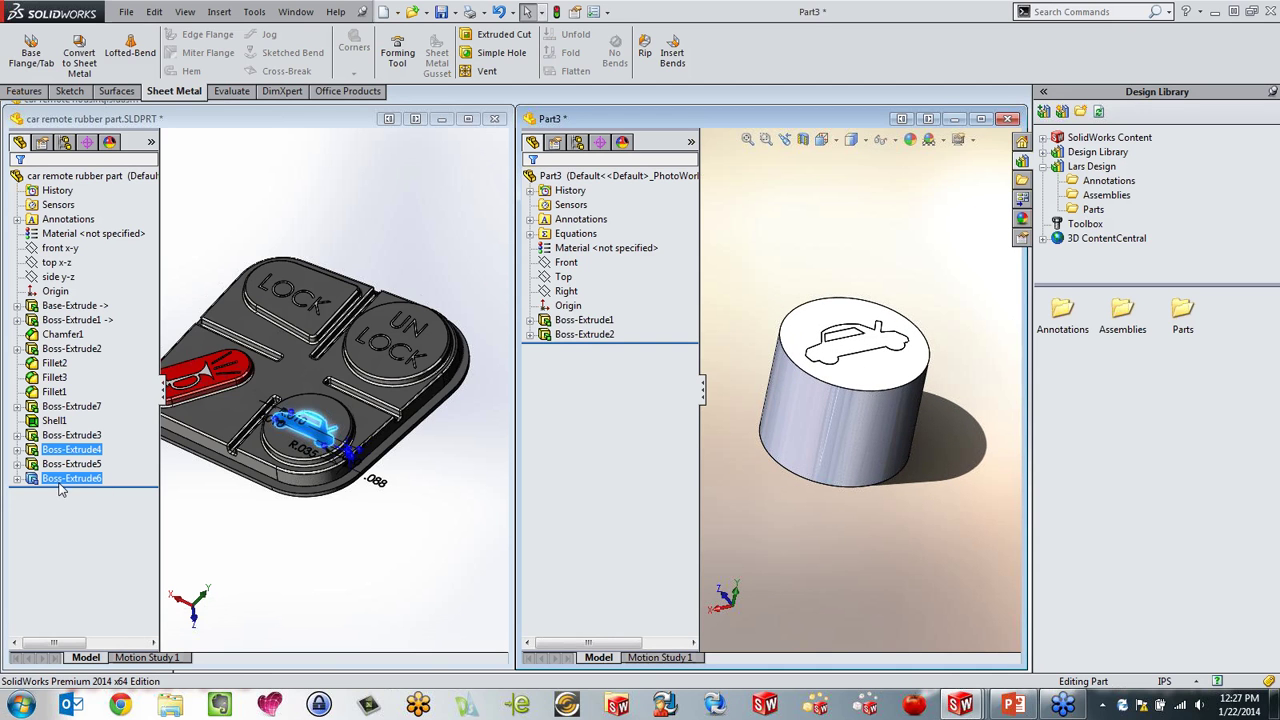
Step: Inspect the car-shaped extrusion on Part3's cylinder and compare it with the emblem on the car remote rubber part
drag(62, 487, 957, 389)
click(981, 119)
middle_drag(590, 300, 548, 262)
scroll(560, 272, down, 4)
middle_drag(661, 391, 694, 385)
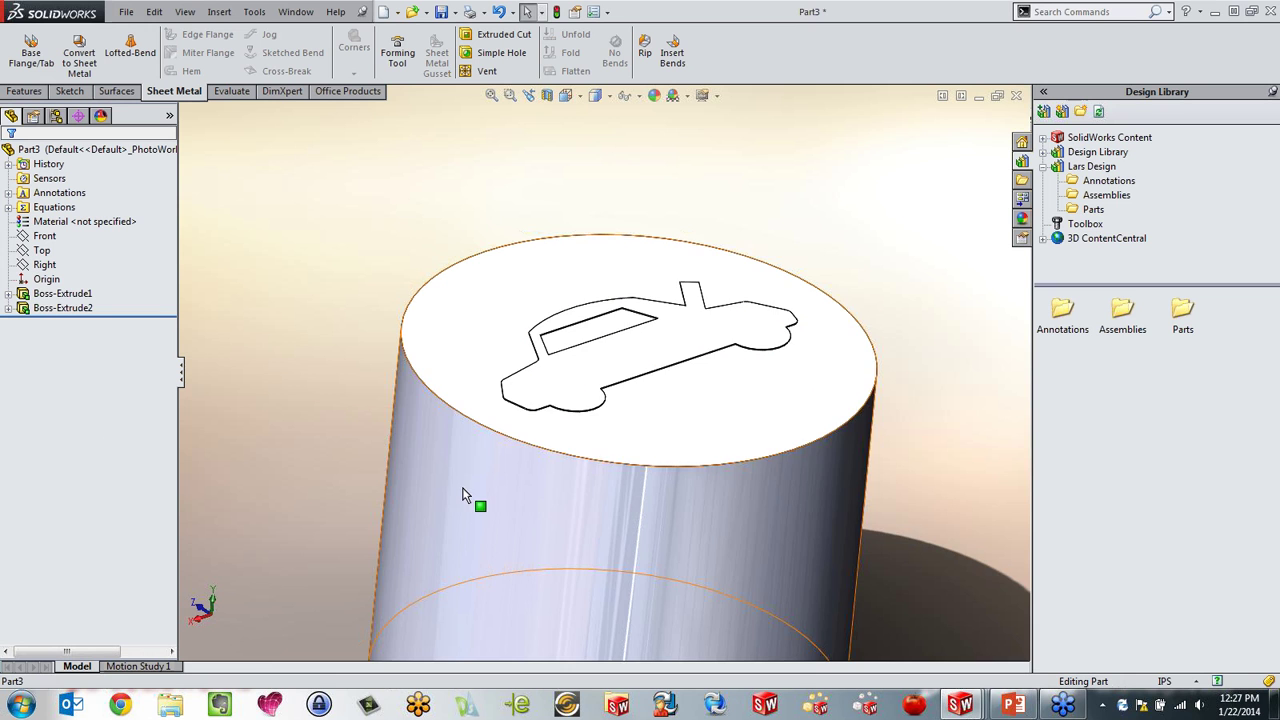
key(f)
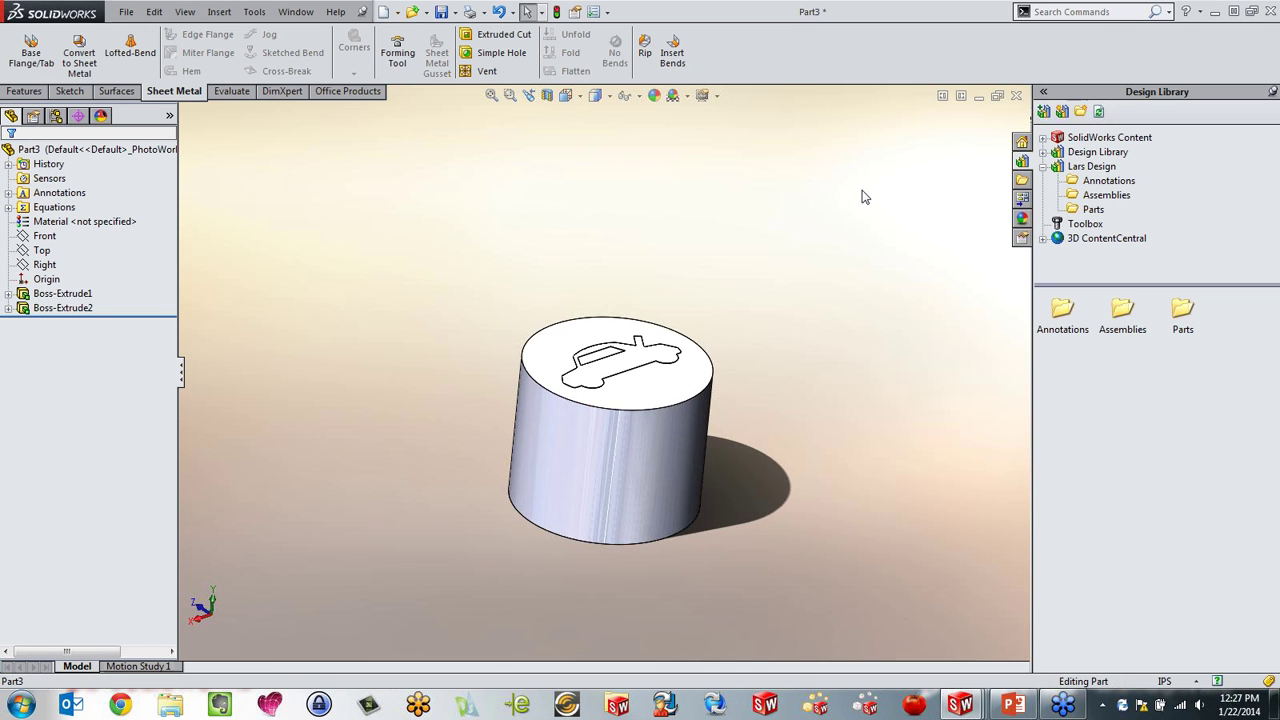
key(ctrl+7)
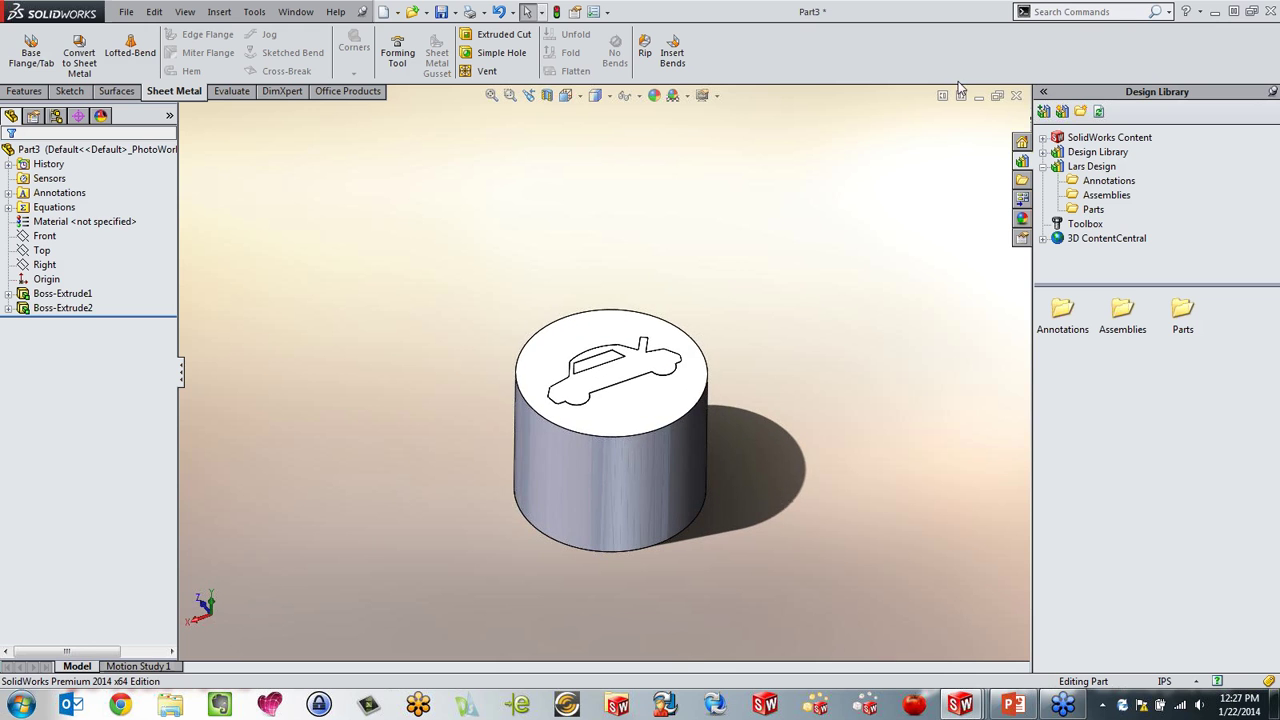
click(962, 97)
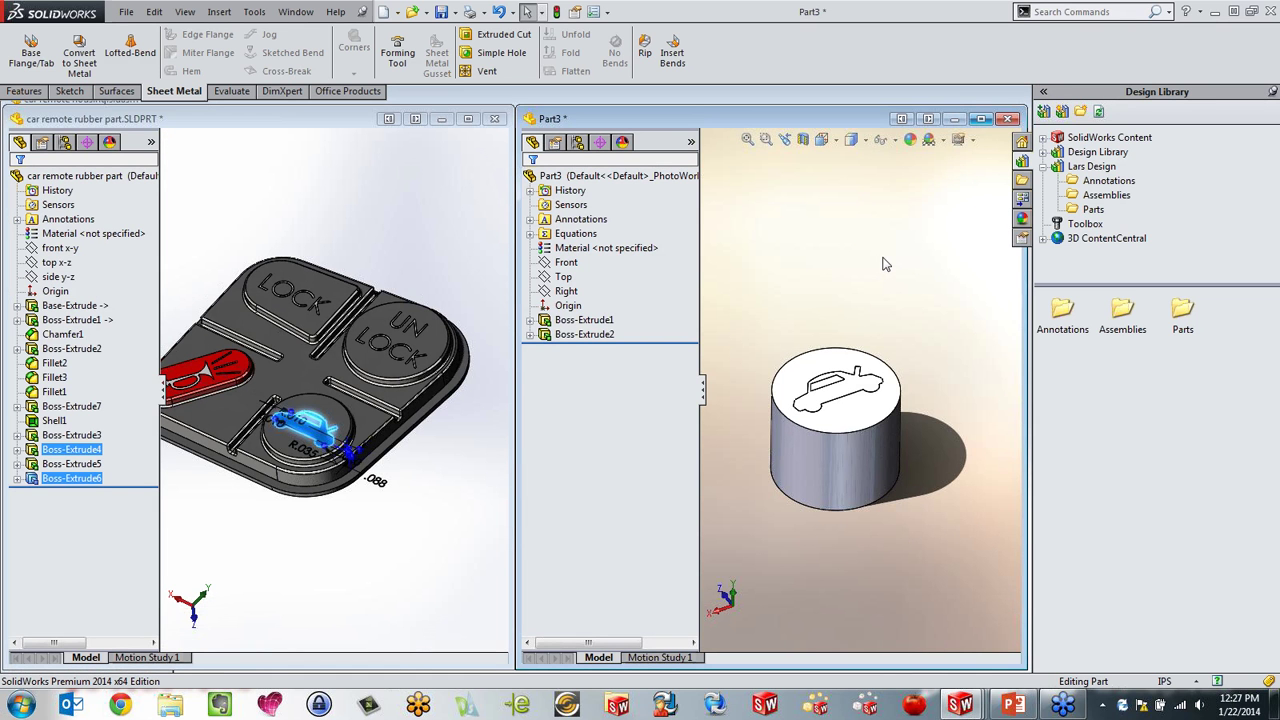
click(414, 178)
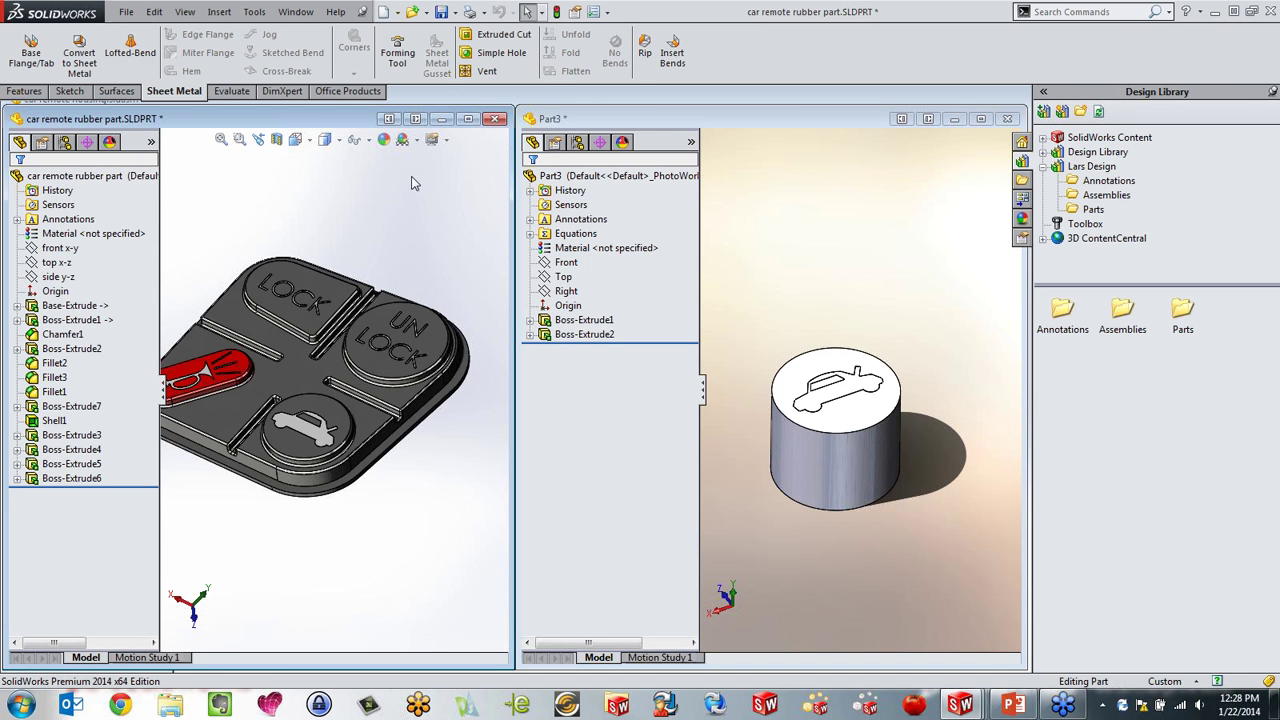
click(790, 278)
click(981, 118)
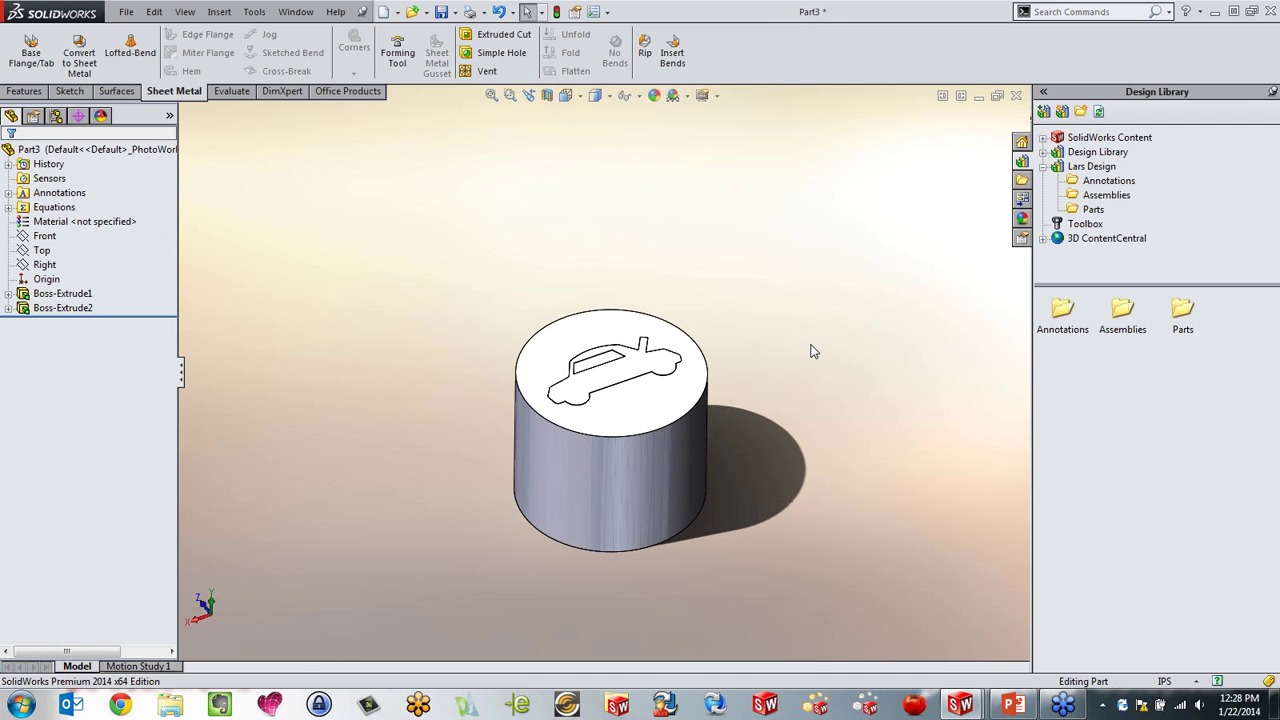
click(943, 96)
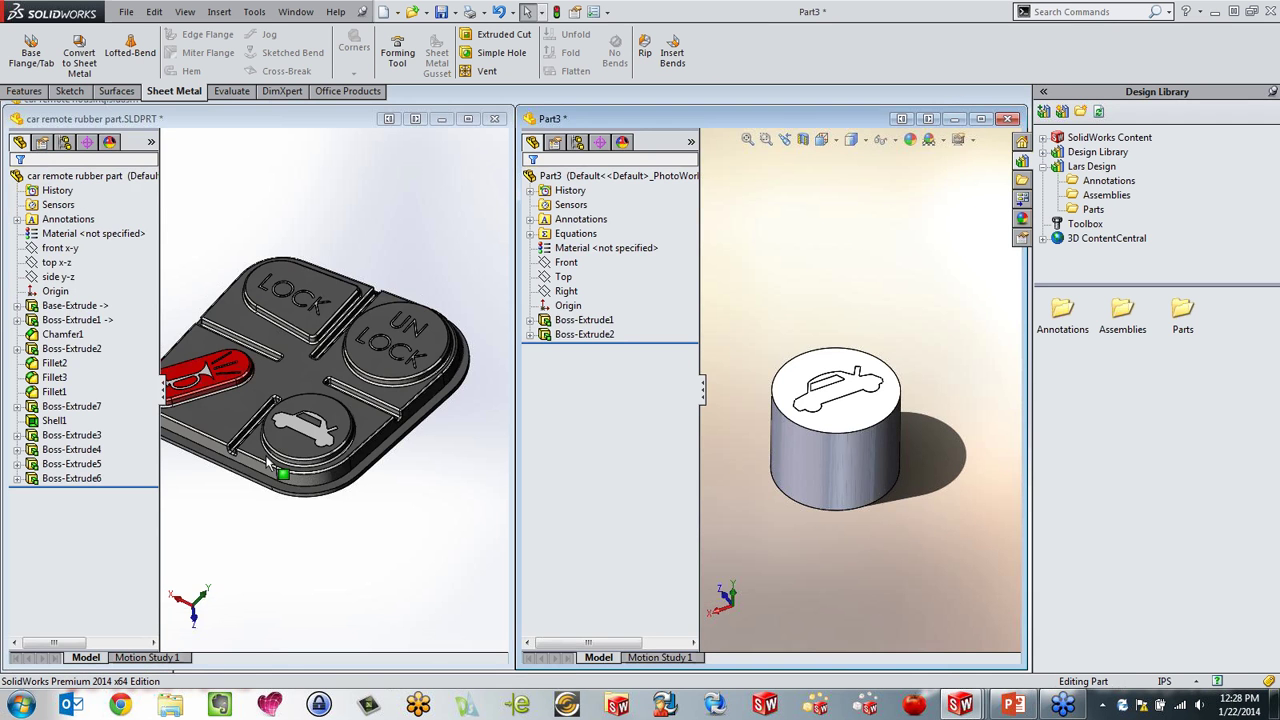
Step: Delete the car-shaped Boss-Extrude2 from Part3 together with its absorbed sketch
click(68, 478)
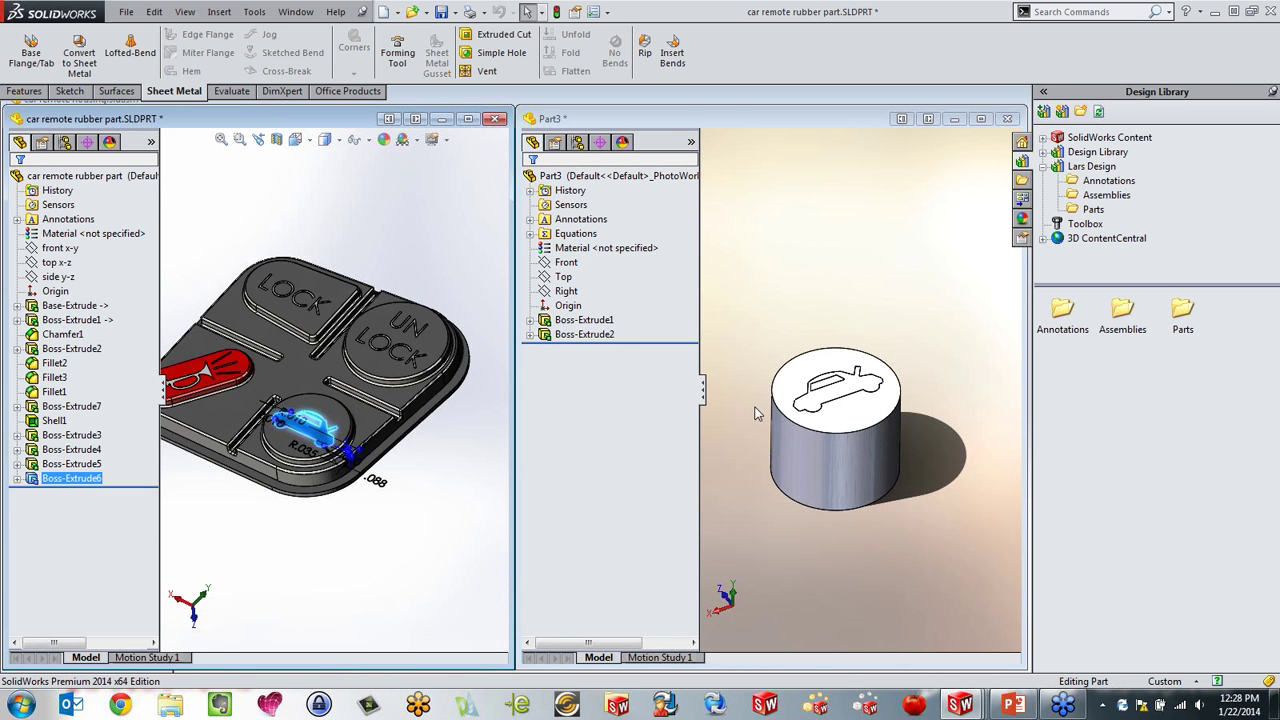
click(588, 336)
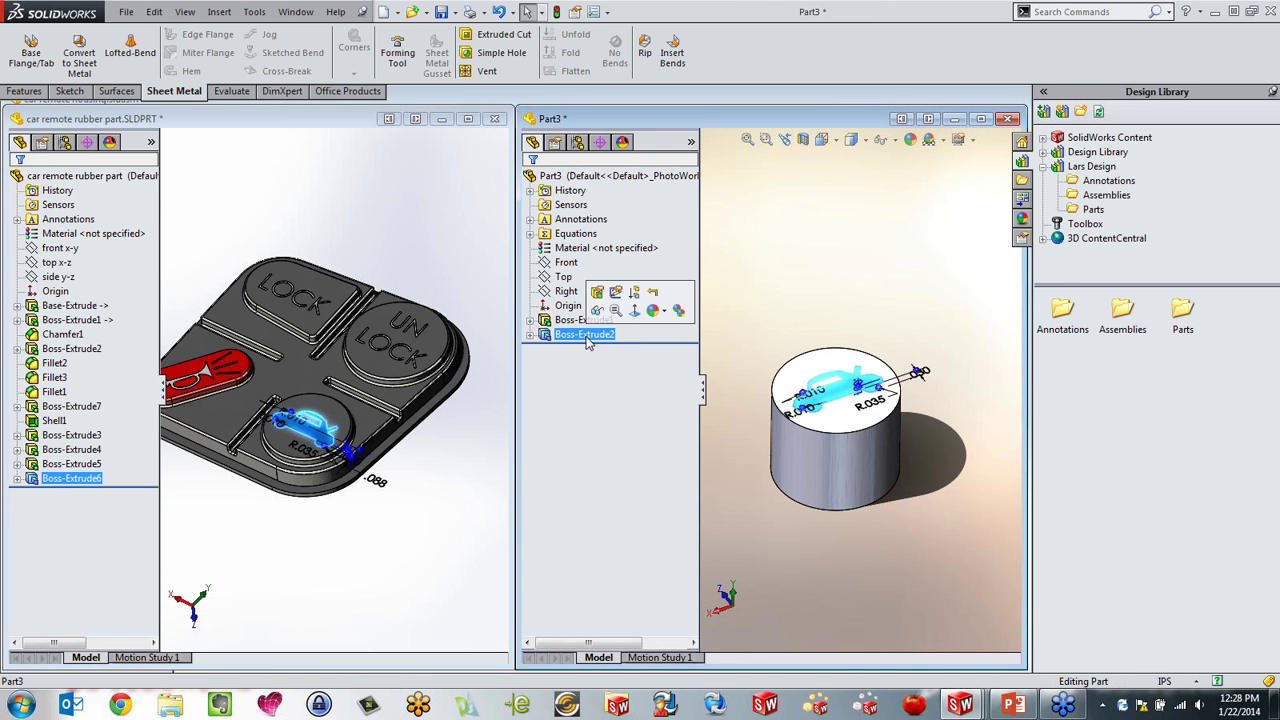
right_click(588, 338)
click(630, 409)
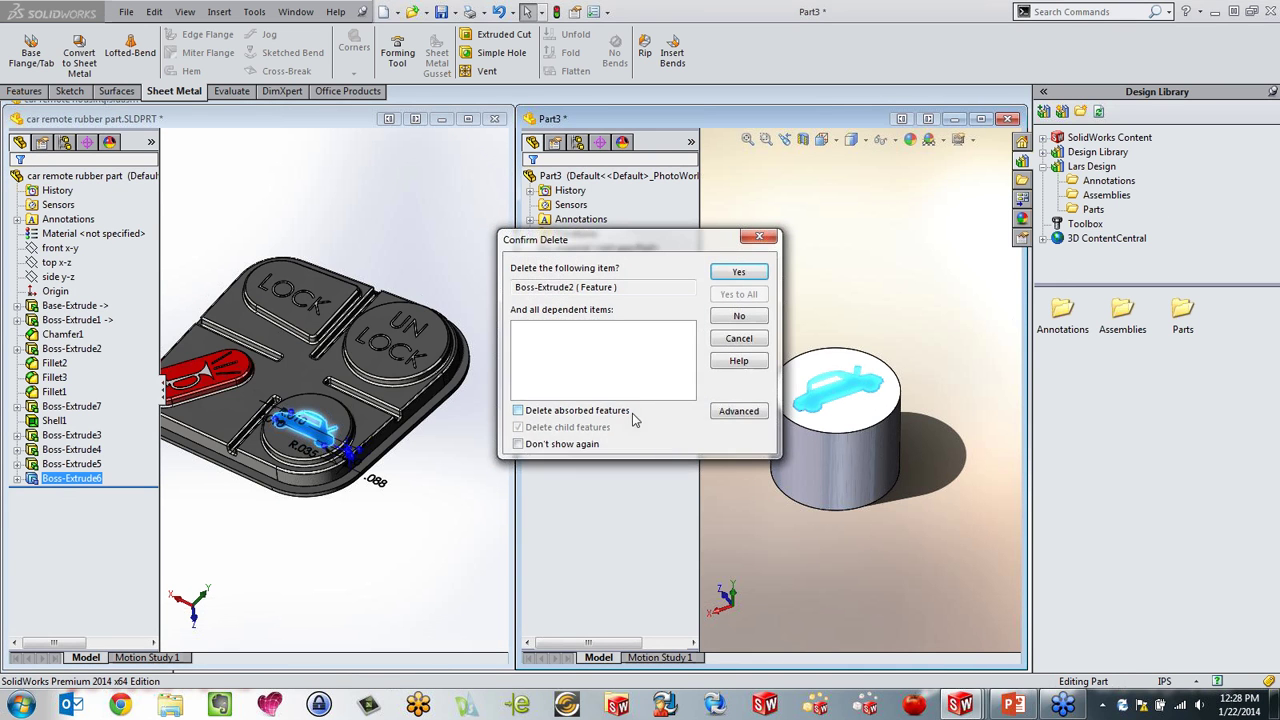
click(722, 413)
click(518, 429)
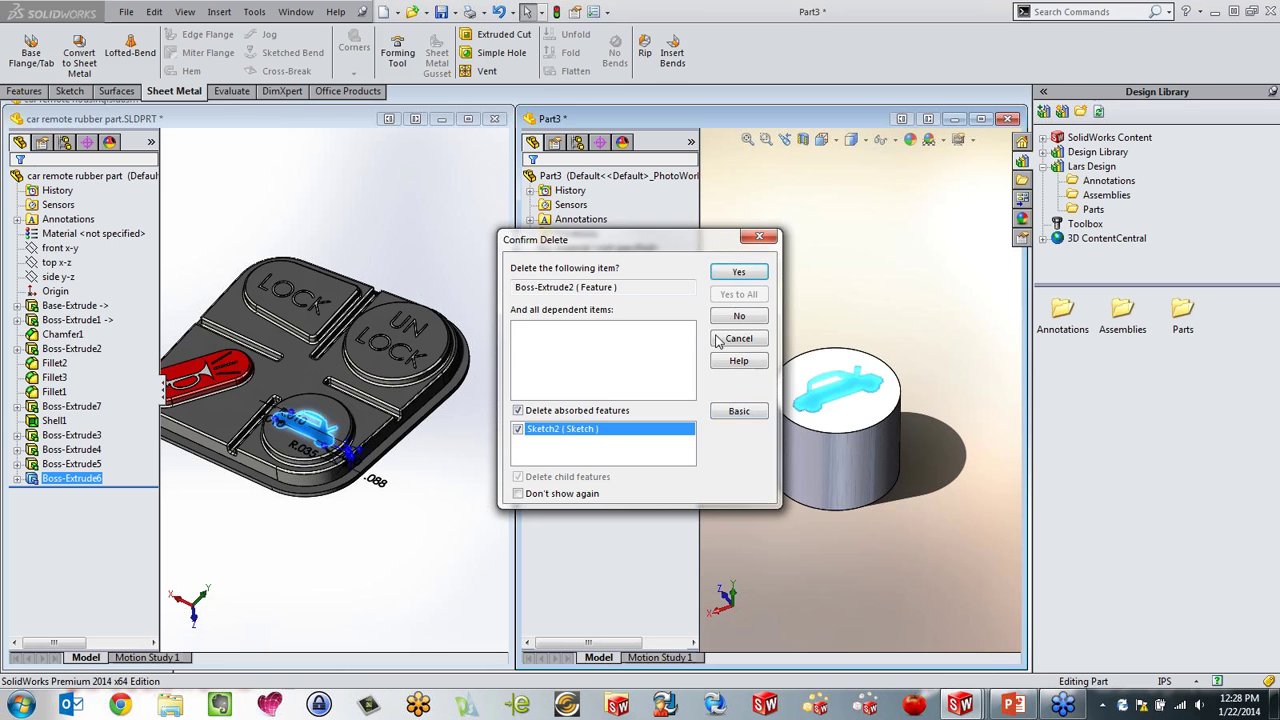
click(738, 272)
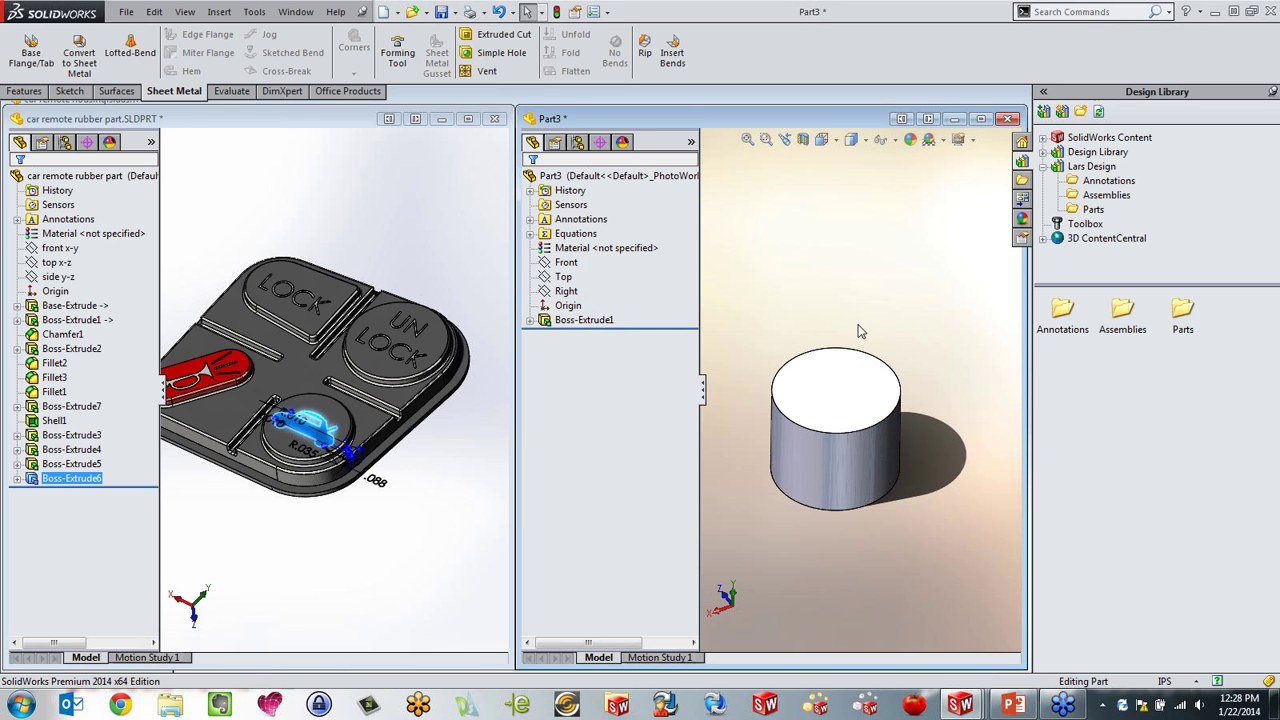
Step: Close the car remote housing assembly without saving the modified documents, and maximize the car remote rubber part
click(955, 119)
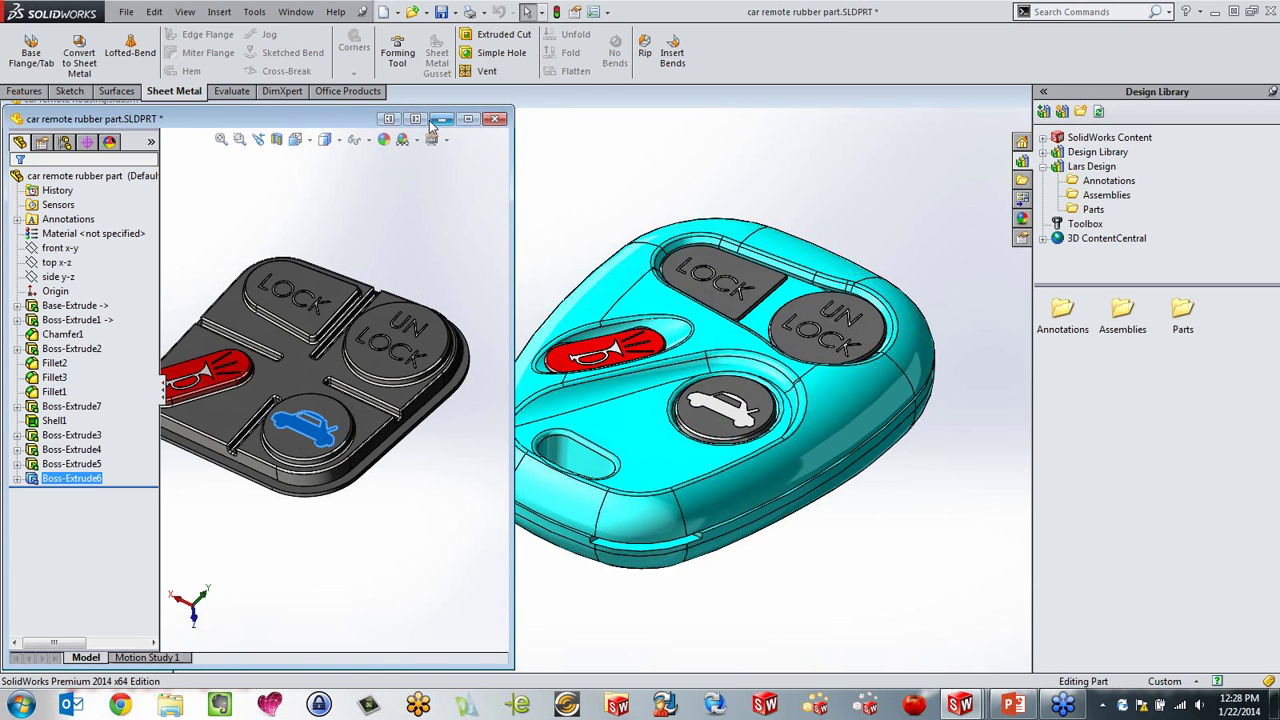
click(990, 129)
drag(982, 105, 682, 145)
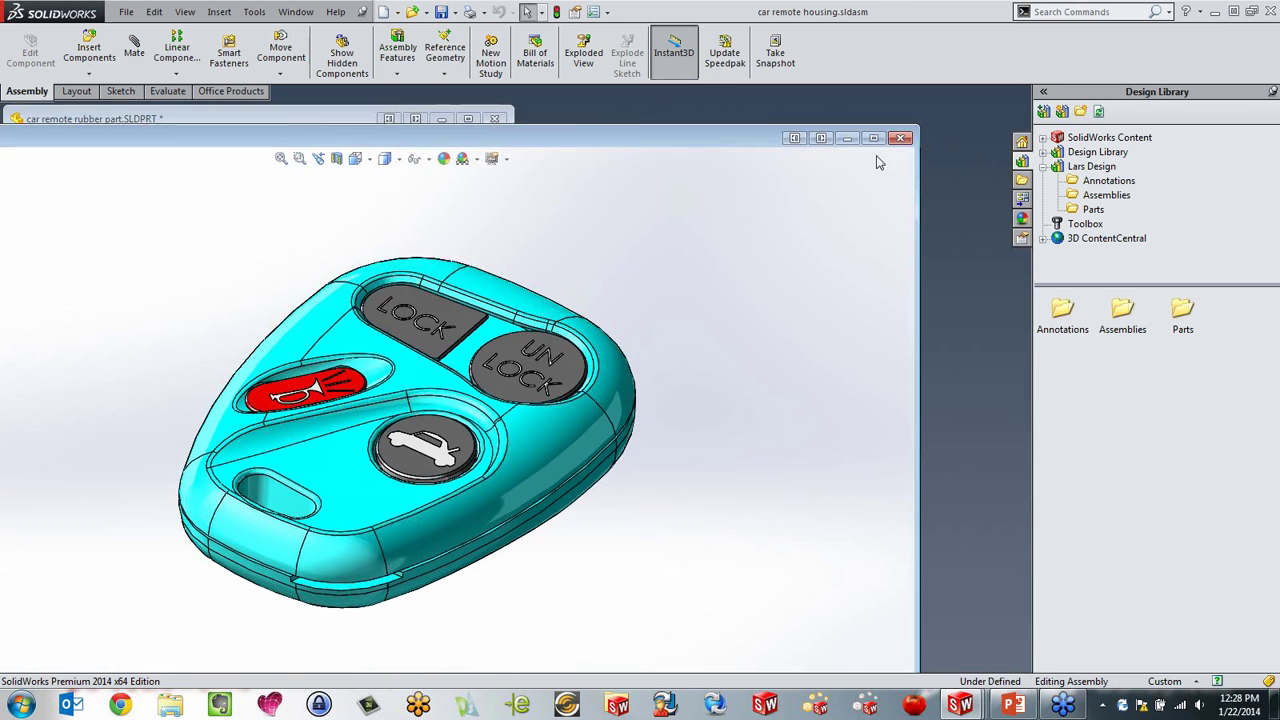
click(901, 139)
click(334, 246)
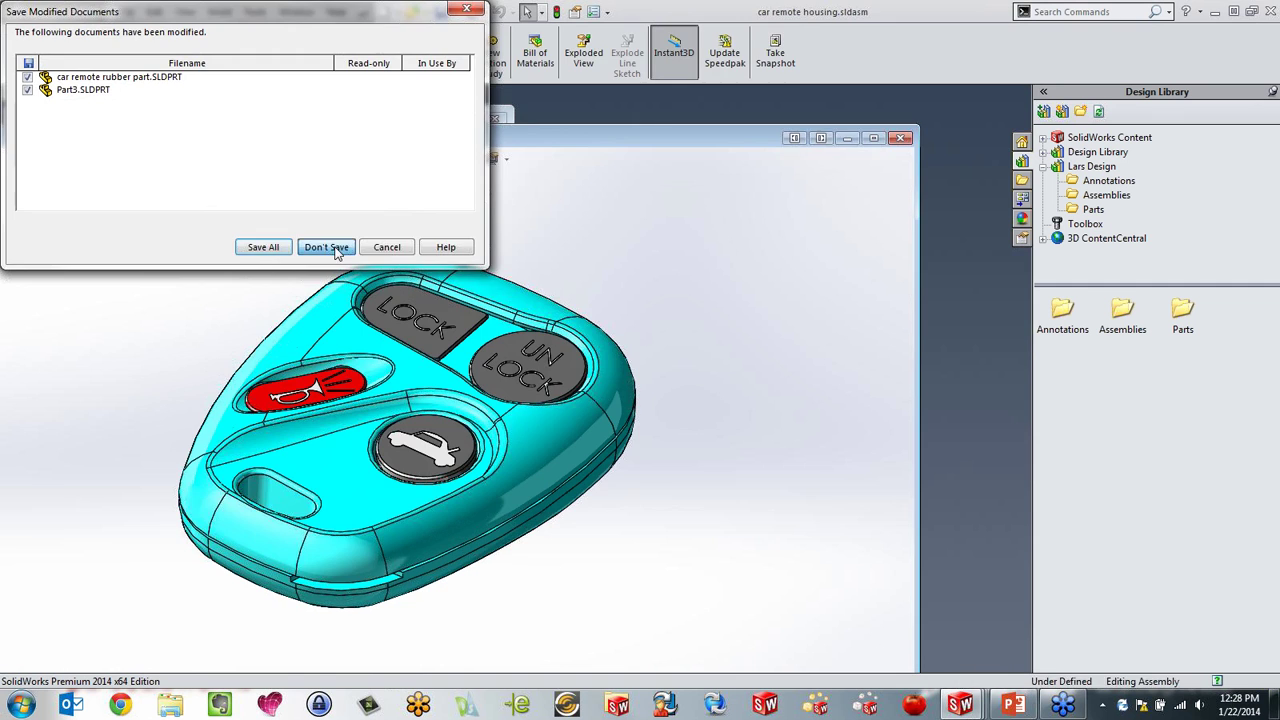
click(468, 118)
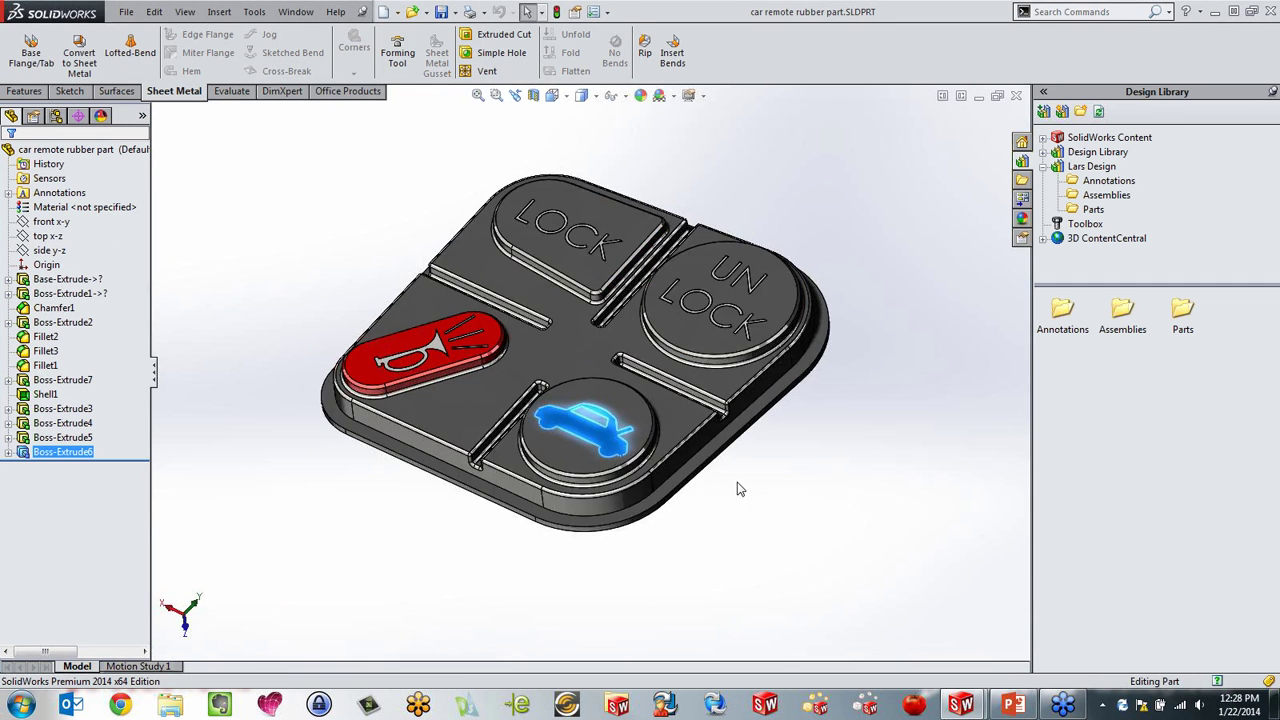
key(f)
middle_drag(695, 375, 783, 462)
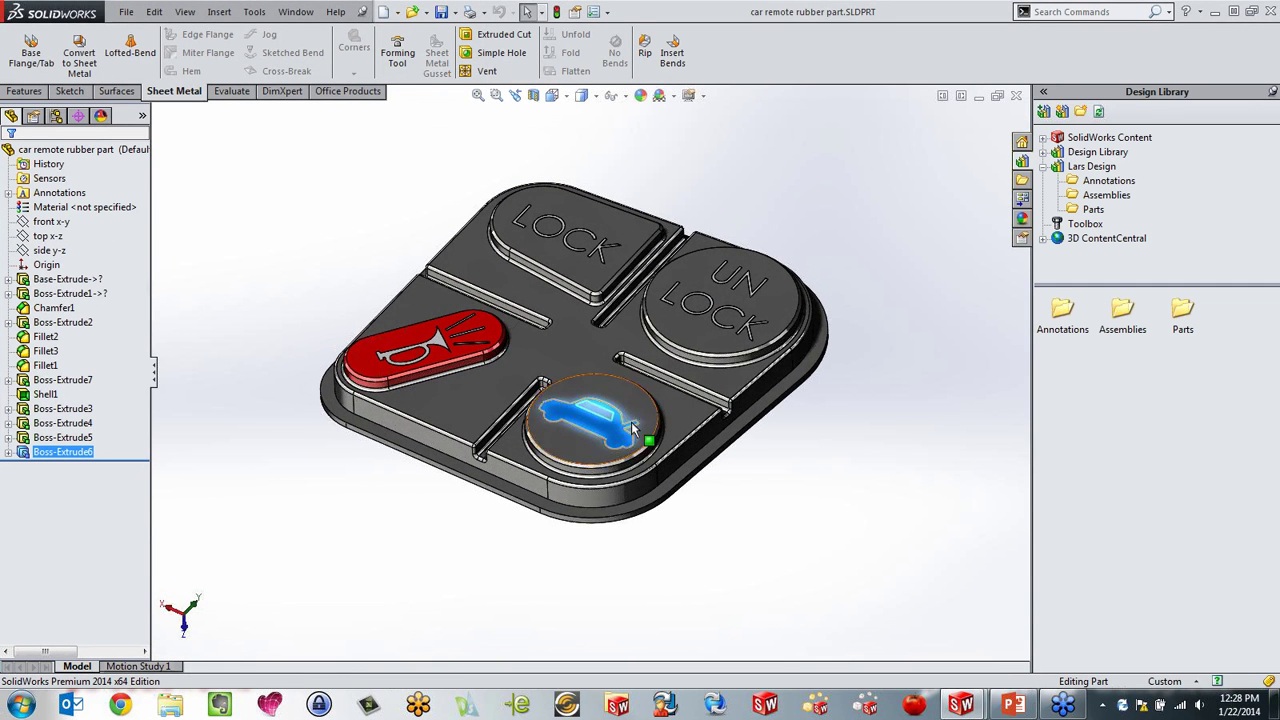
Step: Create a folder named Features in the Lars Design library
click(1090, 167)
click(1081, 111)
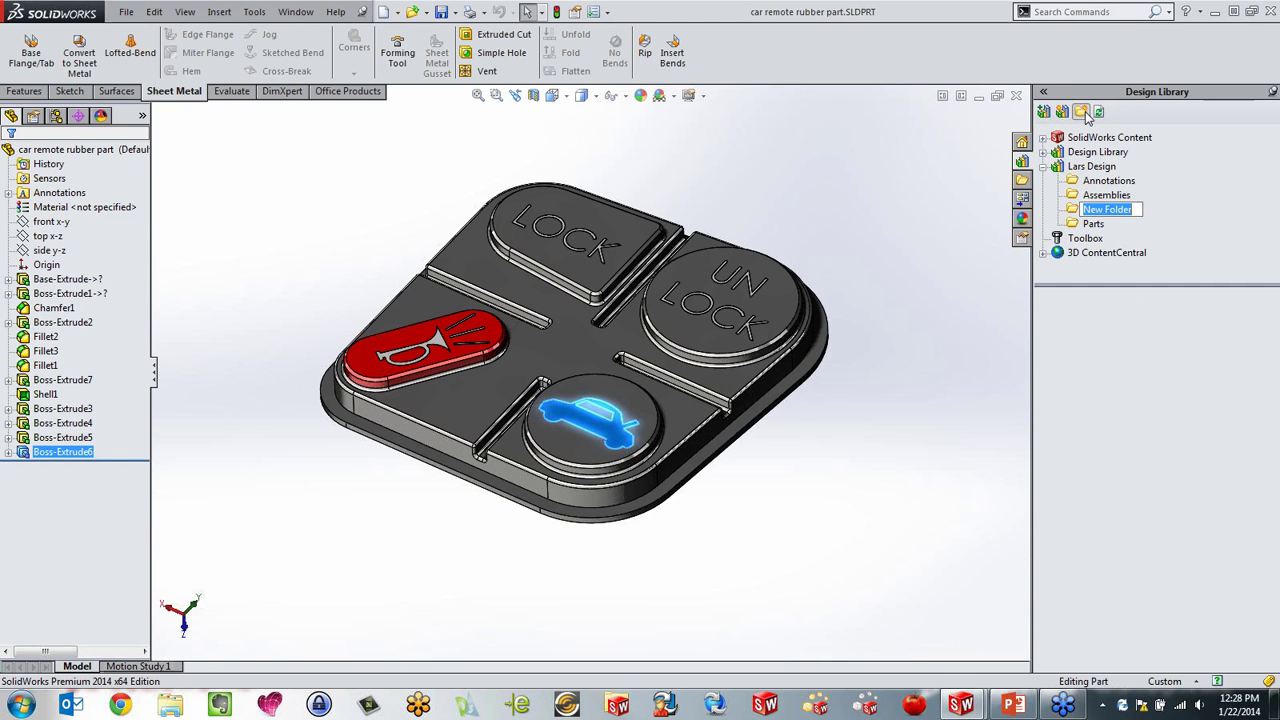
text(Features)
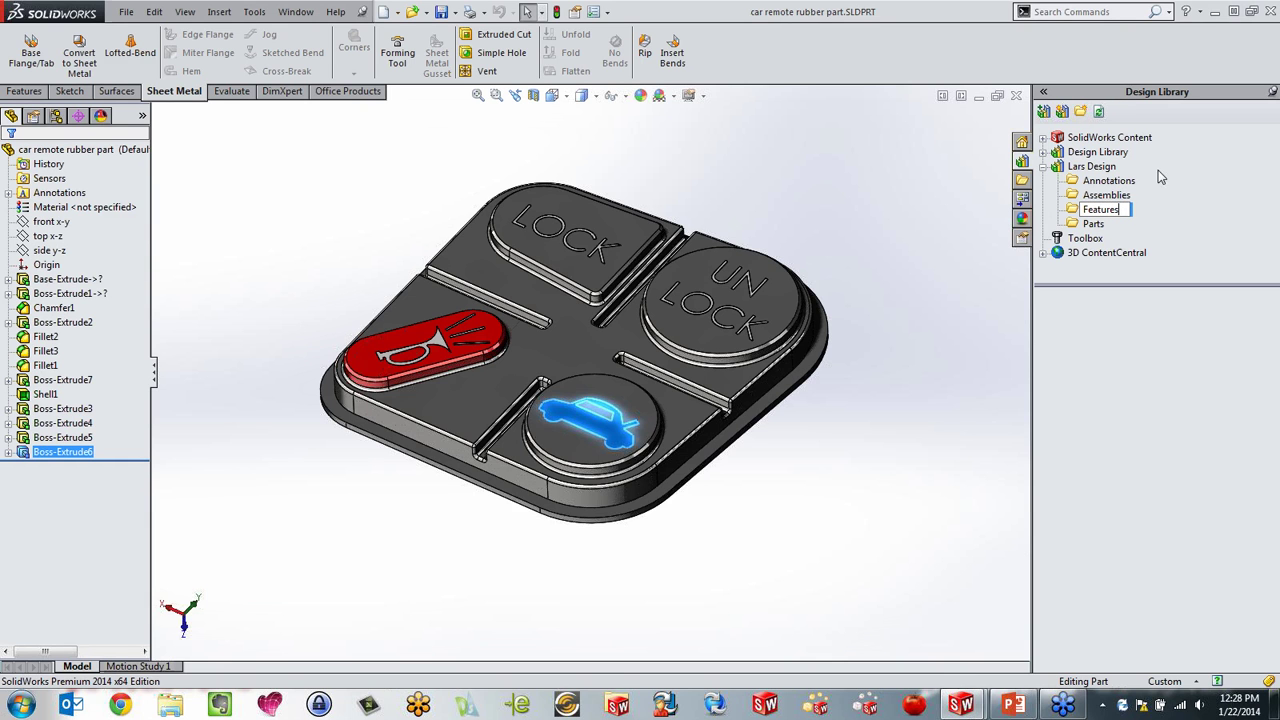
key(Return)
click(870, 516)
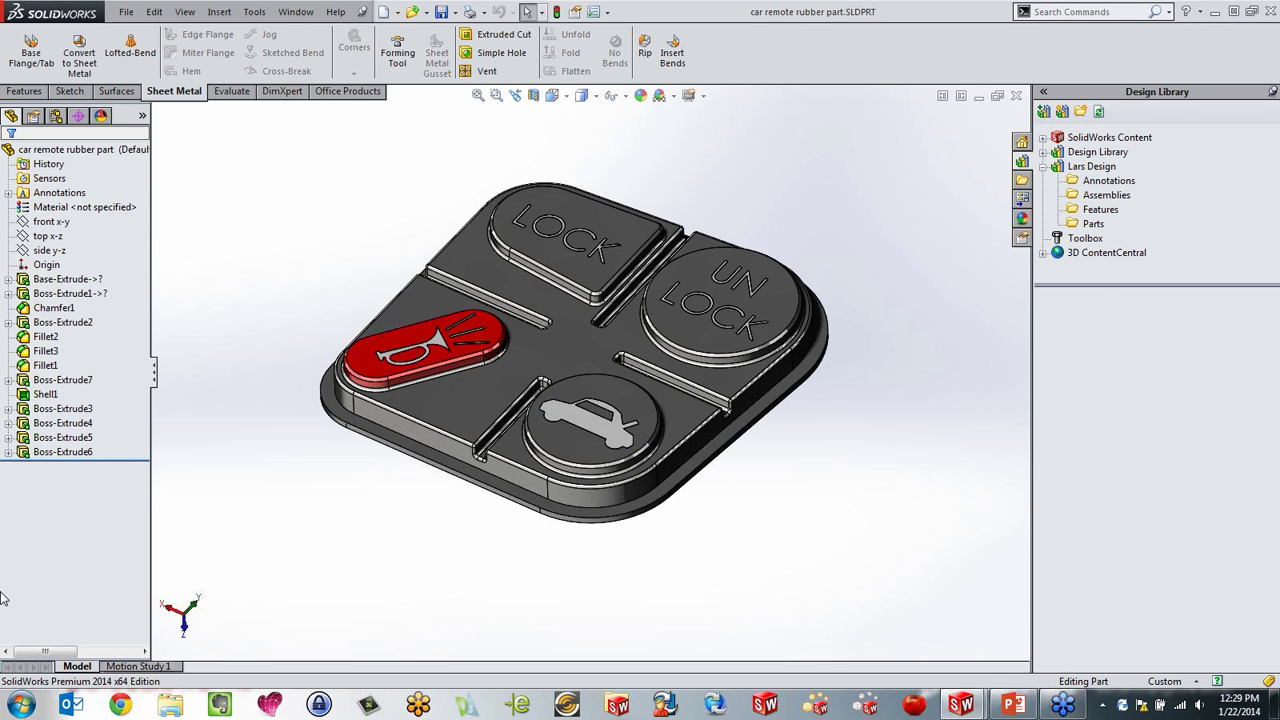
Step: Save Boss-Extrude6 to the Features library folder as a simplified Lib Feat Part without unrelated features, and close the rubber part
drag(36, 453, 1146, 360)
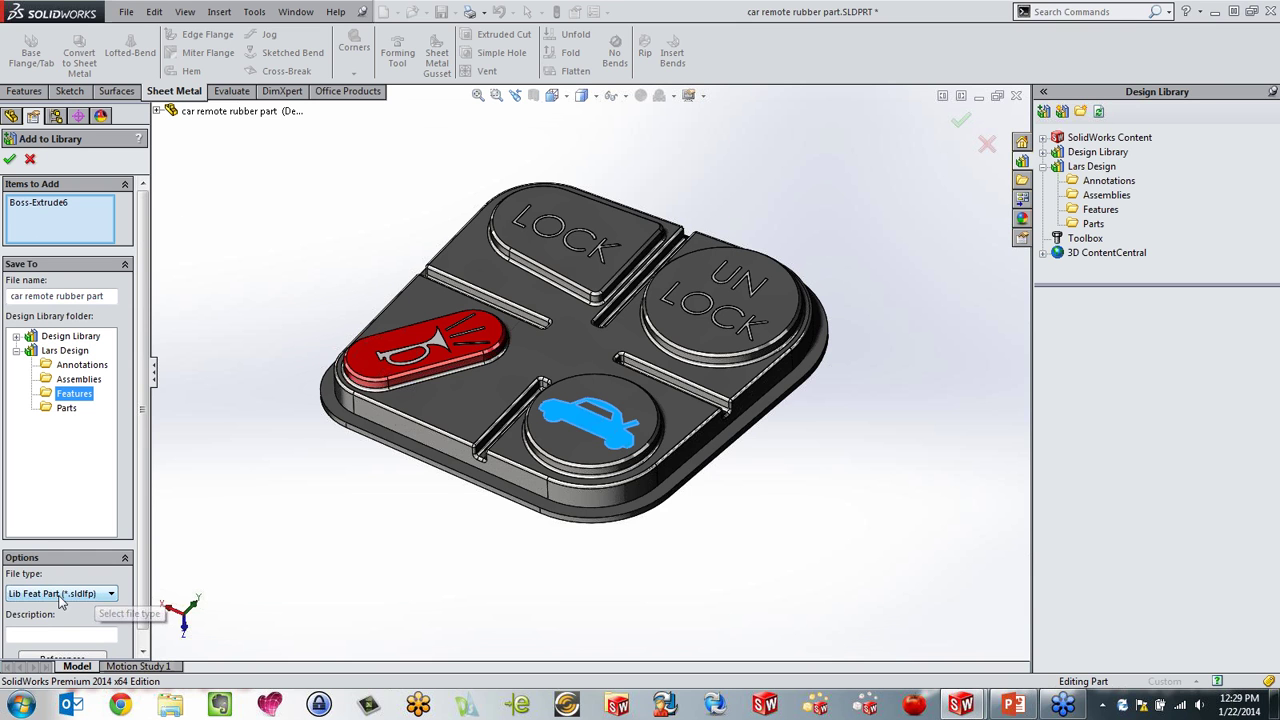
click(9, 160)
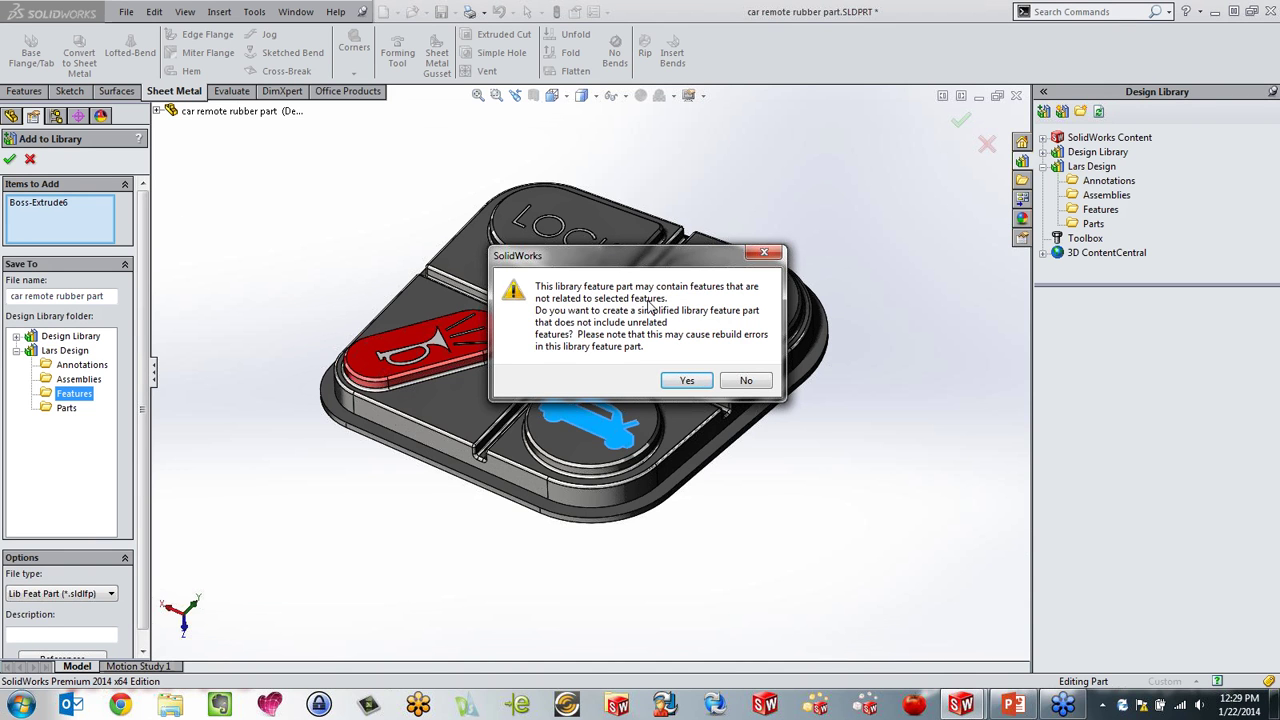
click(701, 386)
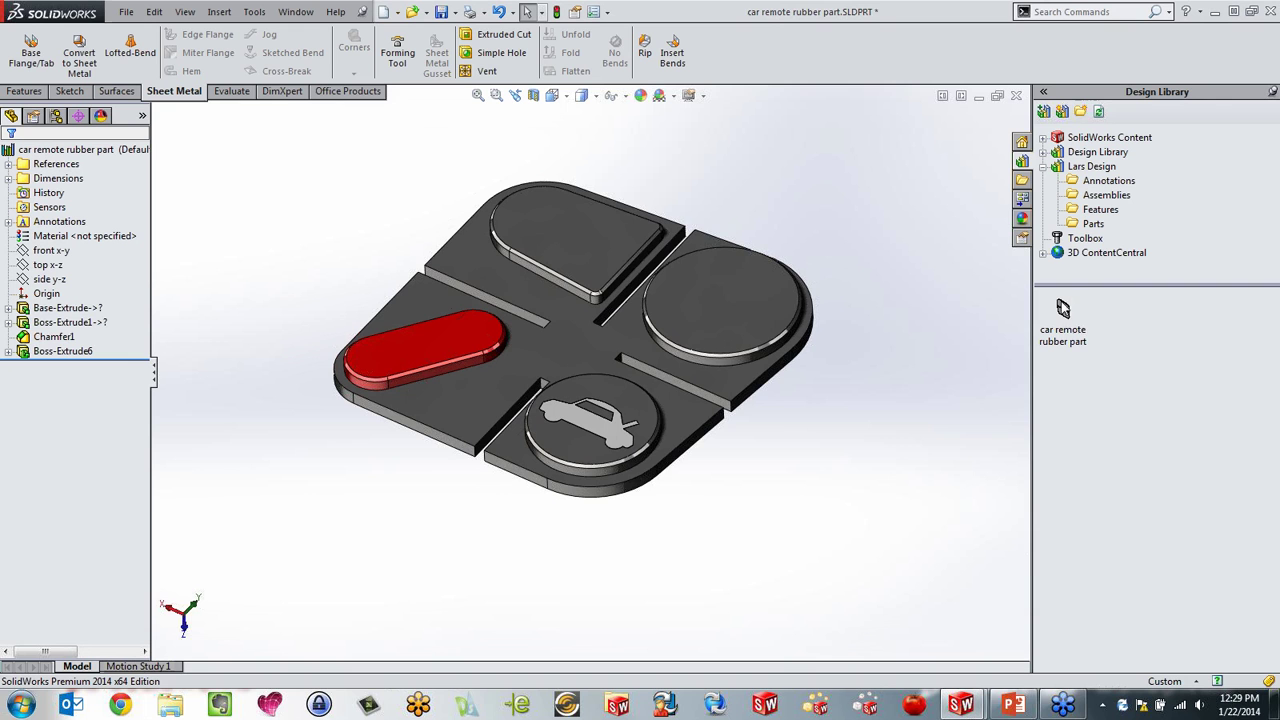
mouse_move(1066, 312)
click(28, 355)
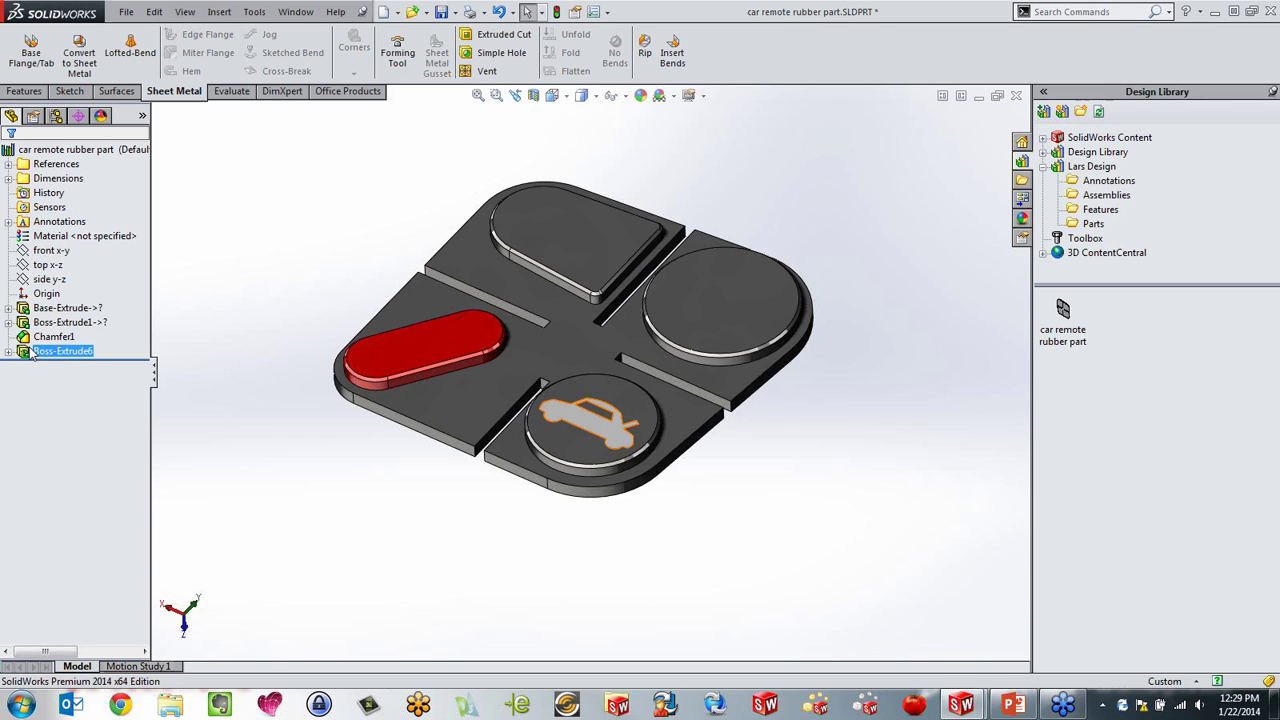
click(268, 358)
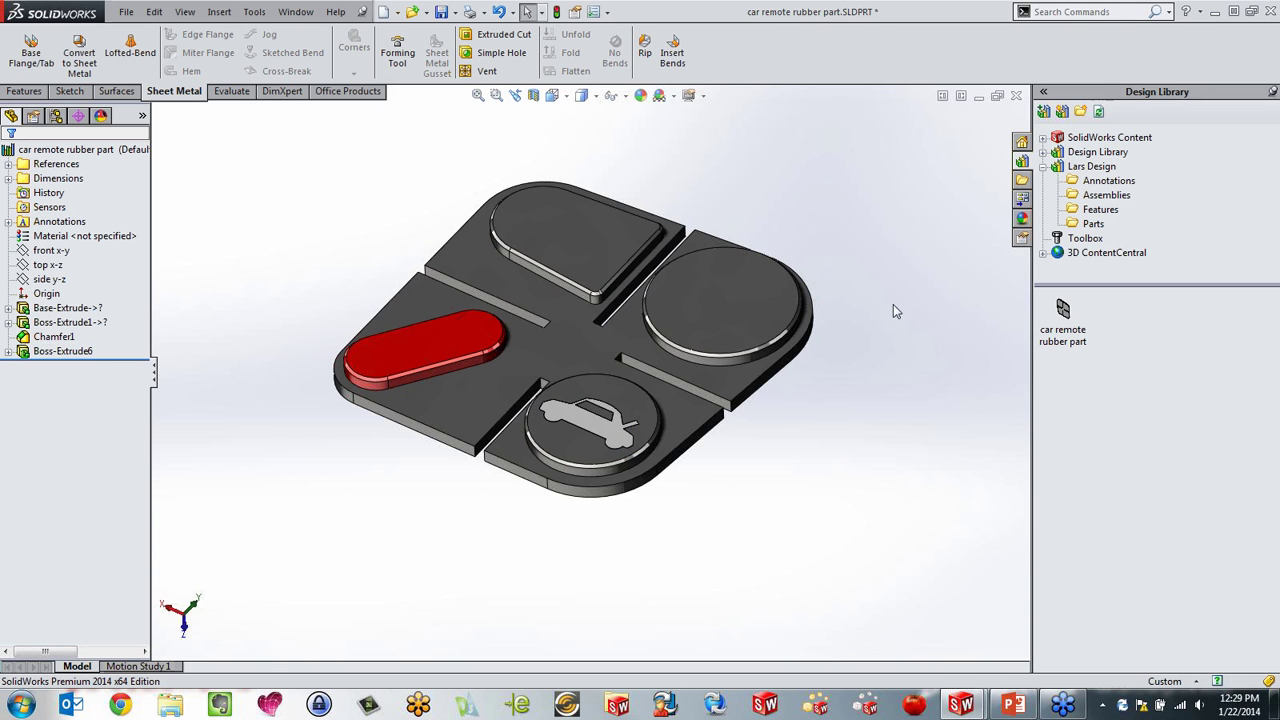
click(1014, 99)
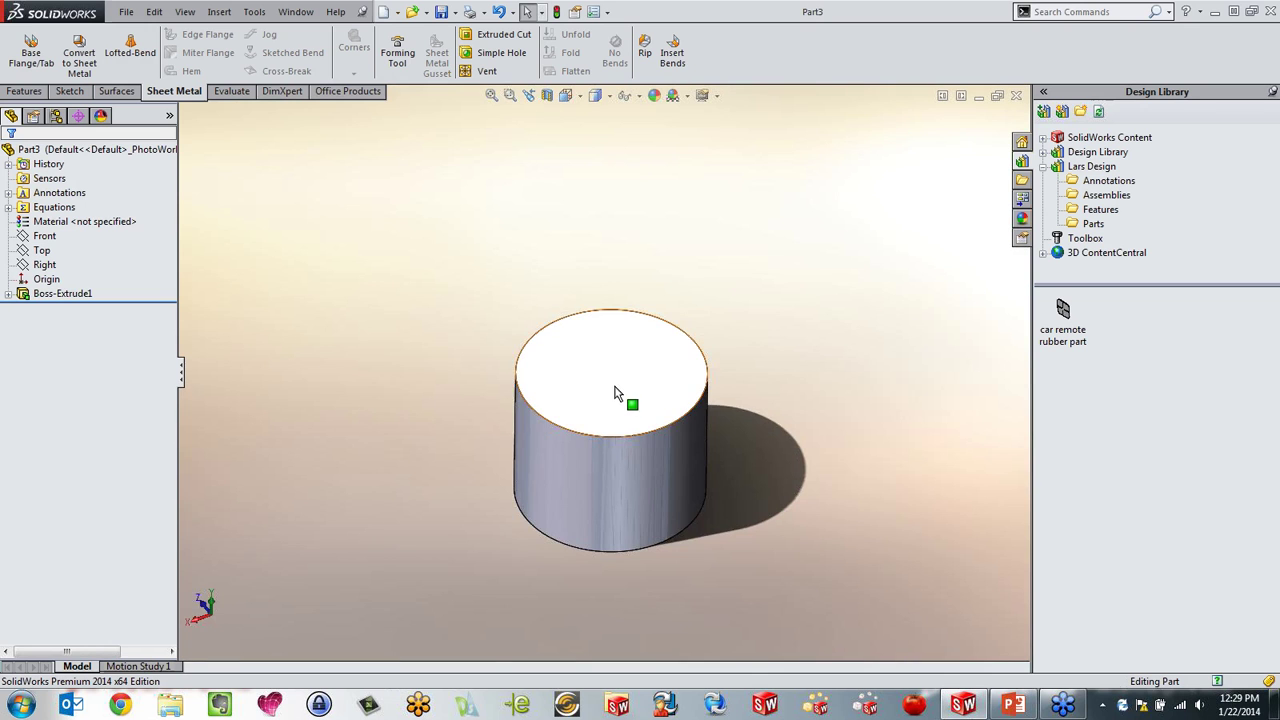
Step: Insert the car remote rubber part library feature on the cylinder's top face, using the circular top edge as its reference
mouse_move(733, 487)
middle_down()
mouse_move(734, 335)
mouse_move(733, 467)
middle_up()
scroll(655, 360, down, 2)
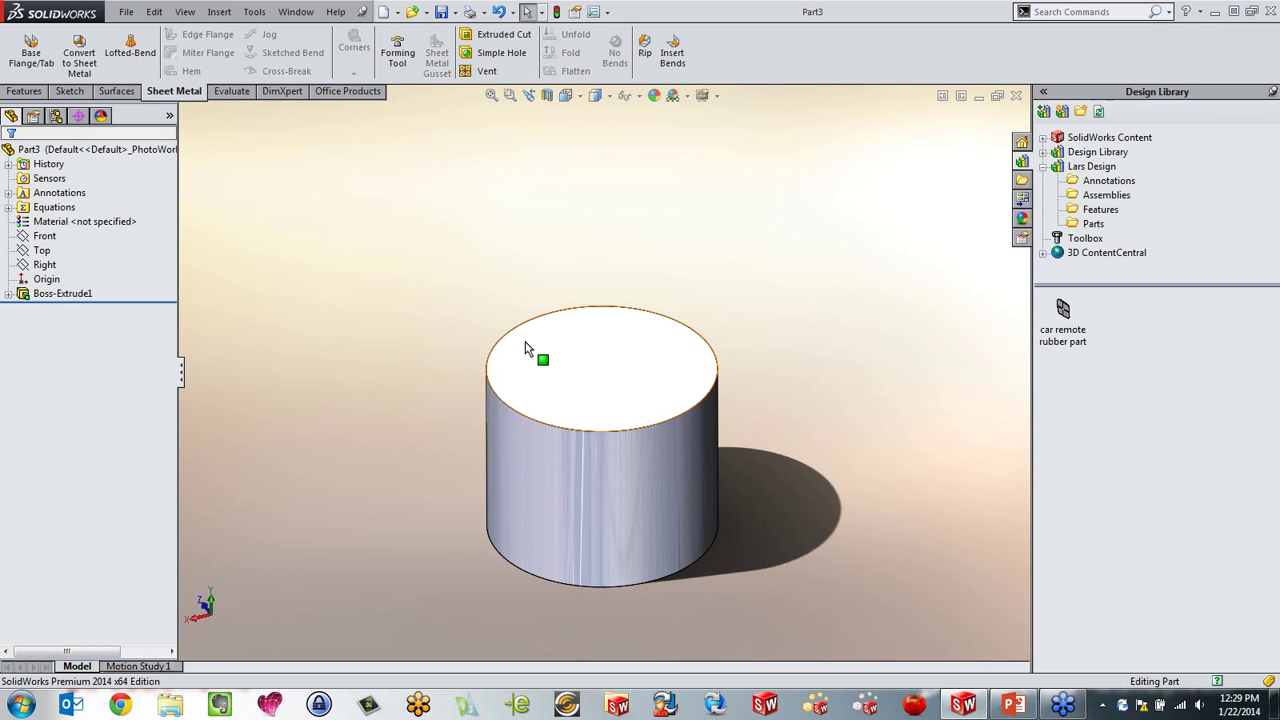
click(1064, 338)
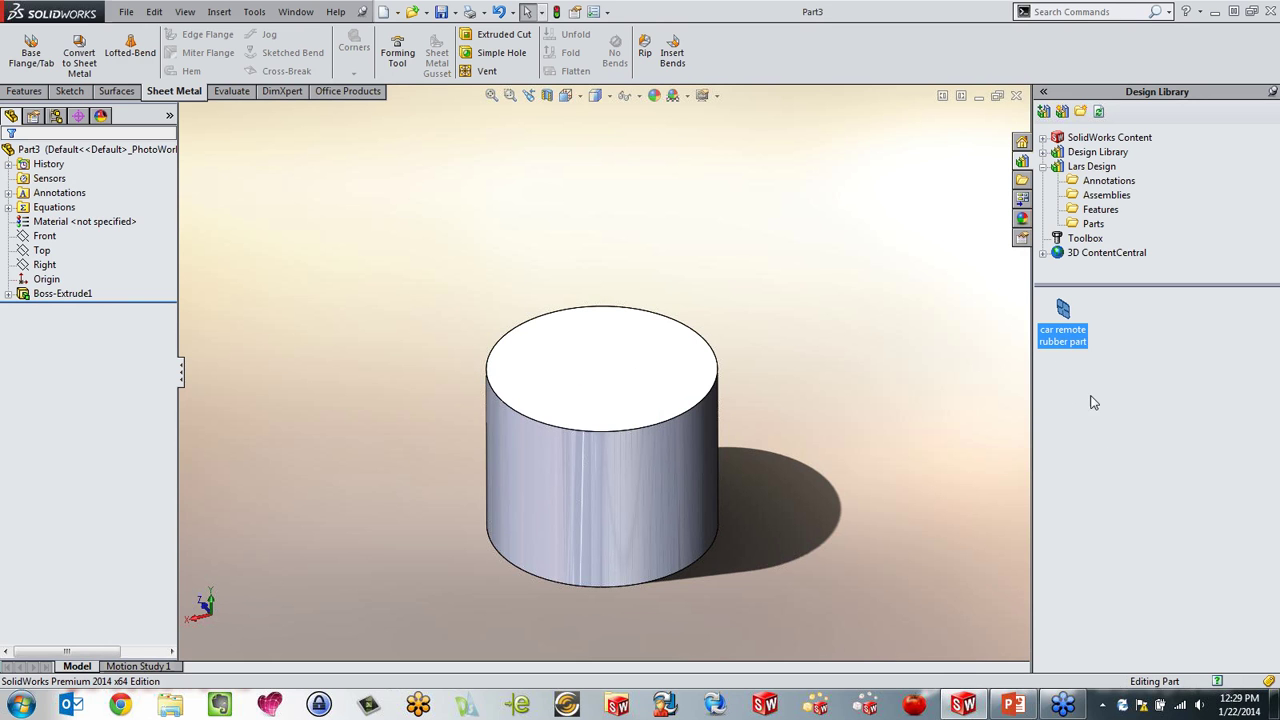
drag(1064, 318, 617, 379)
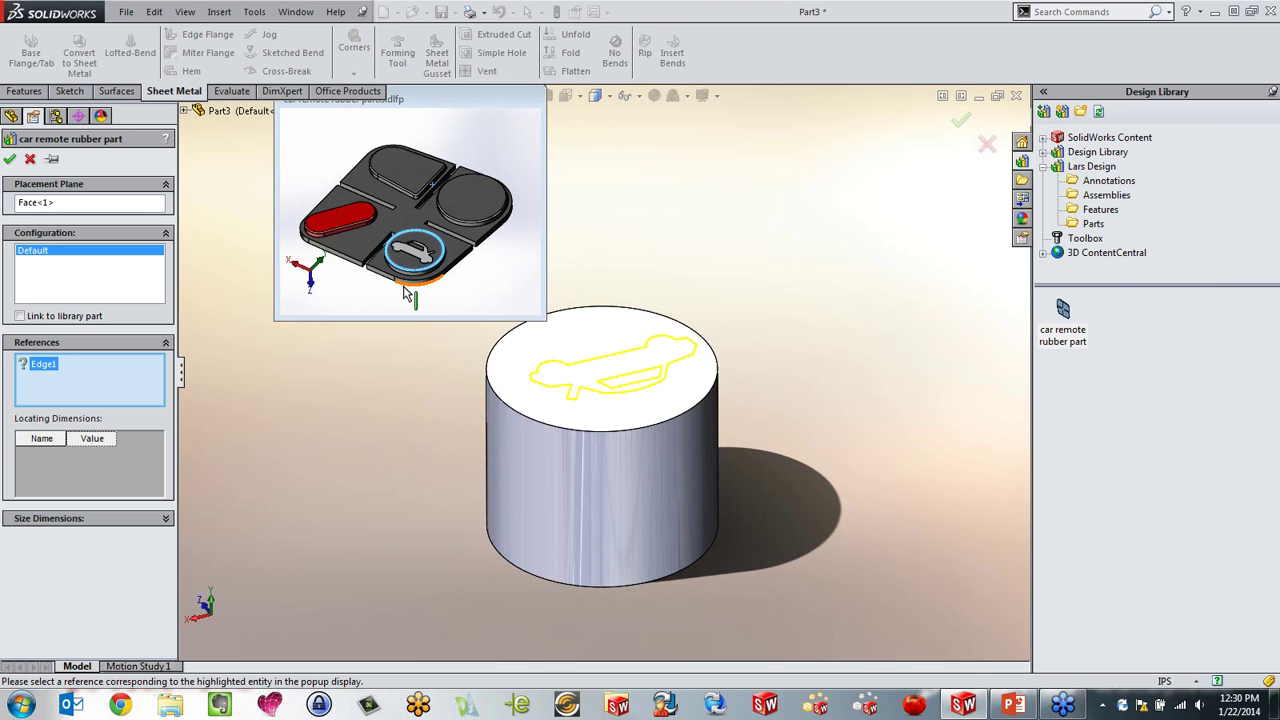
click(517, 418)
click(517, 413)
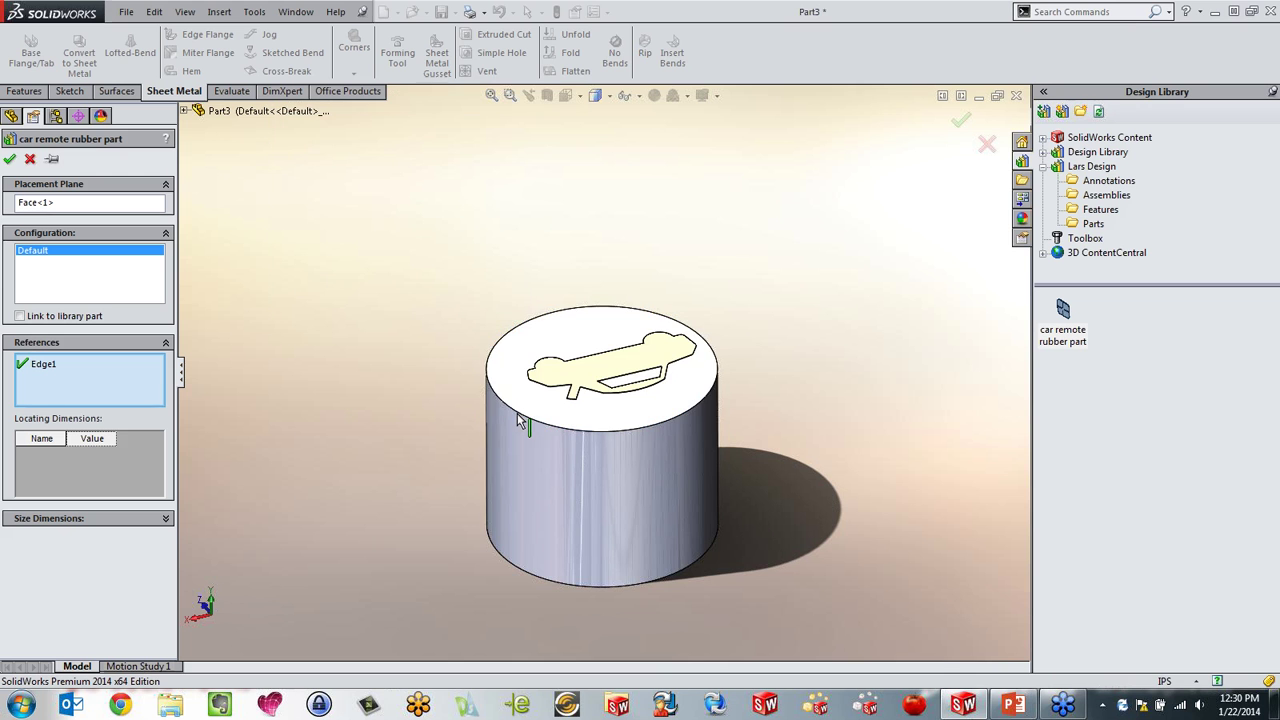
click(8, 164)
middle_drag(530, 534, 680, 500)
middle_drag(600, 450, 710, 510)
scroll(580, 434, down, 4)
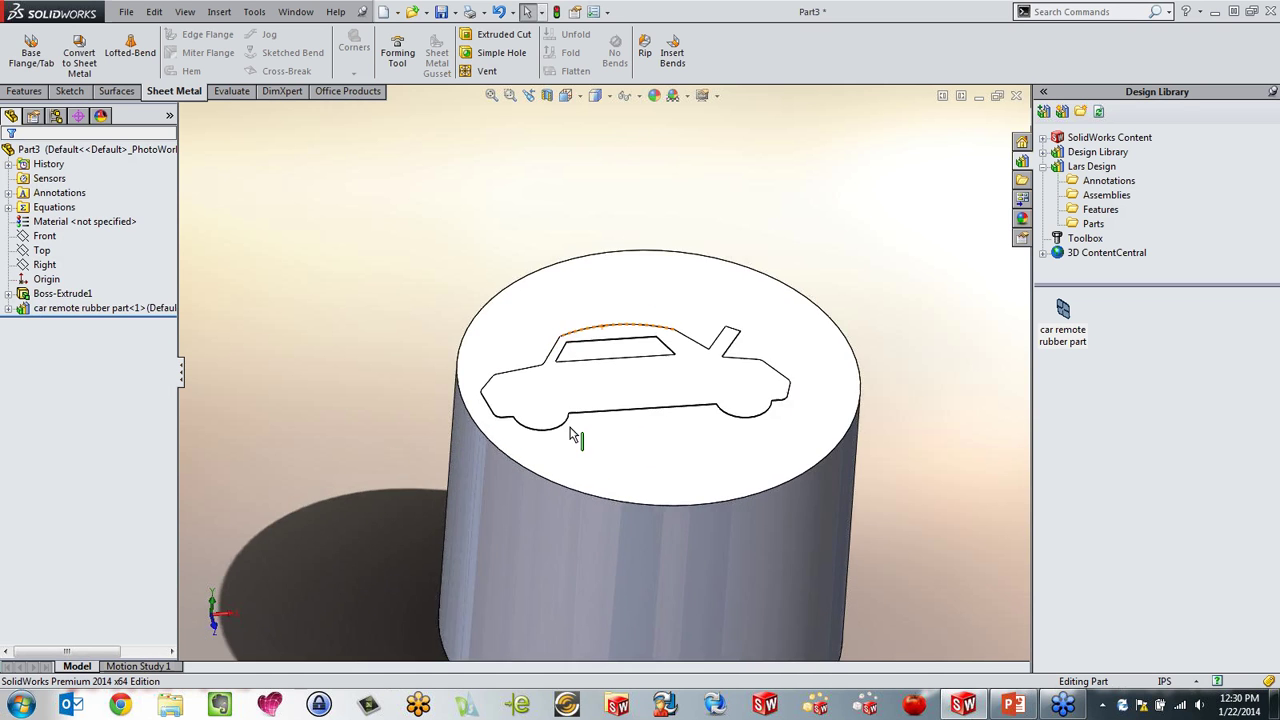
scroll(634, 471, up, 2)
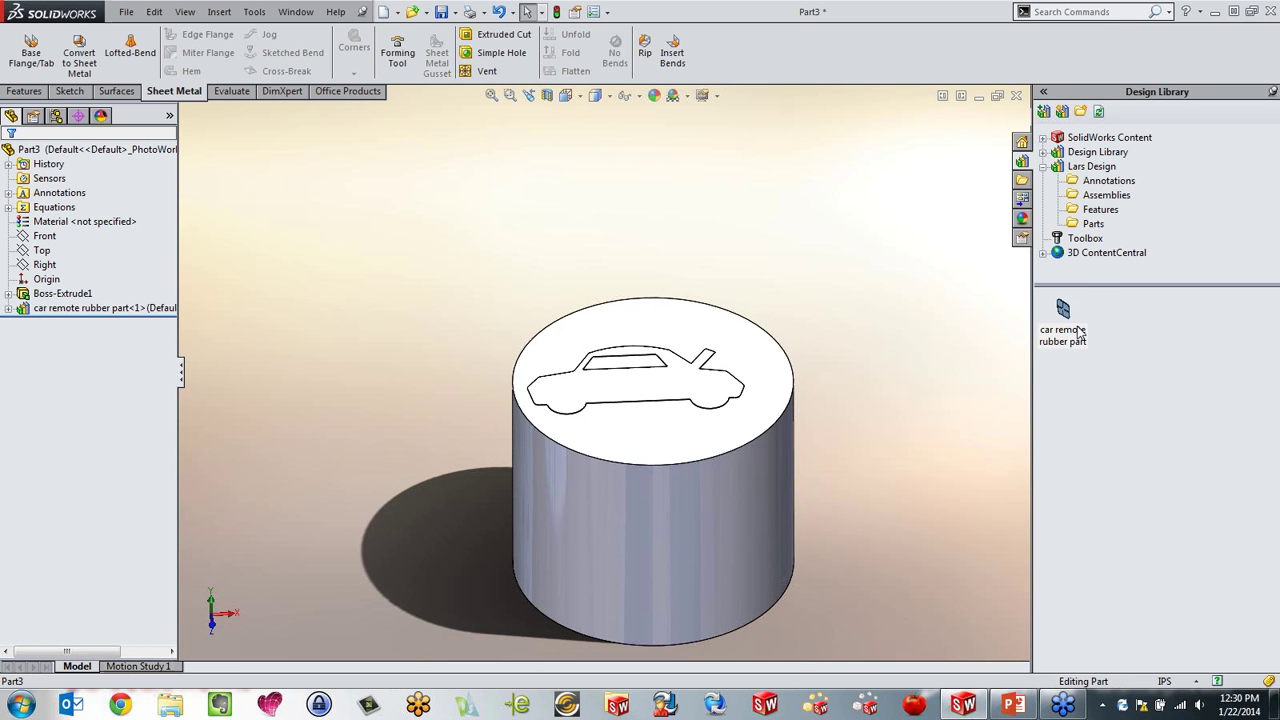
mouse_move(1080, 336)
click(979, 96)
click(85, 662)
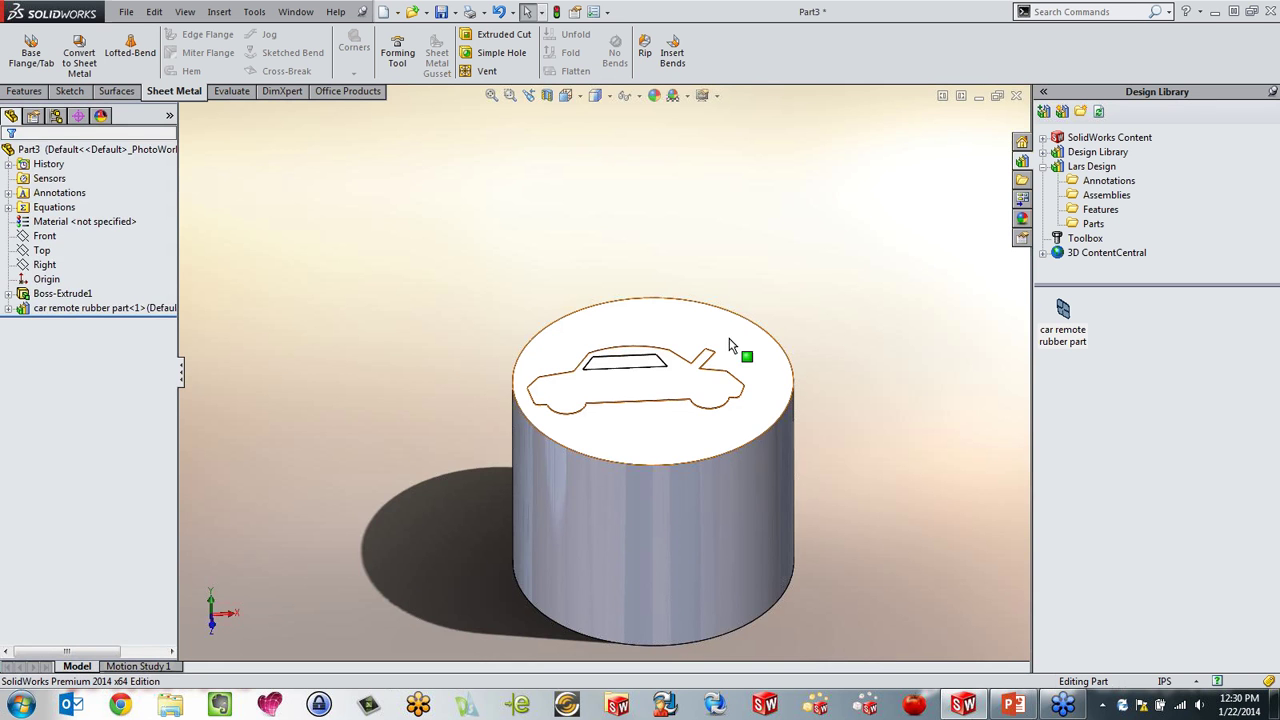
Step: Open the car remote housing assembly from the Assemblies library folder and select its rubber part
click(1105, 195)
right_click(1066, 336)
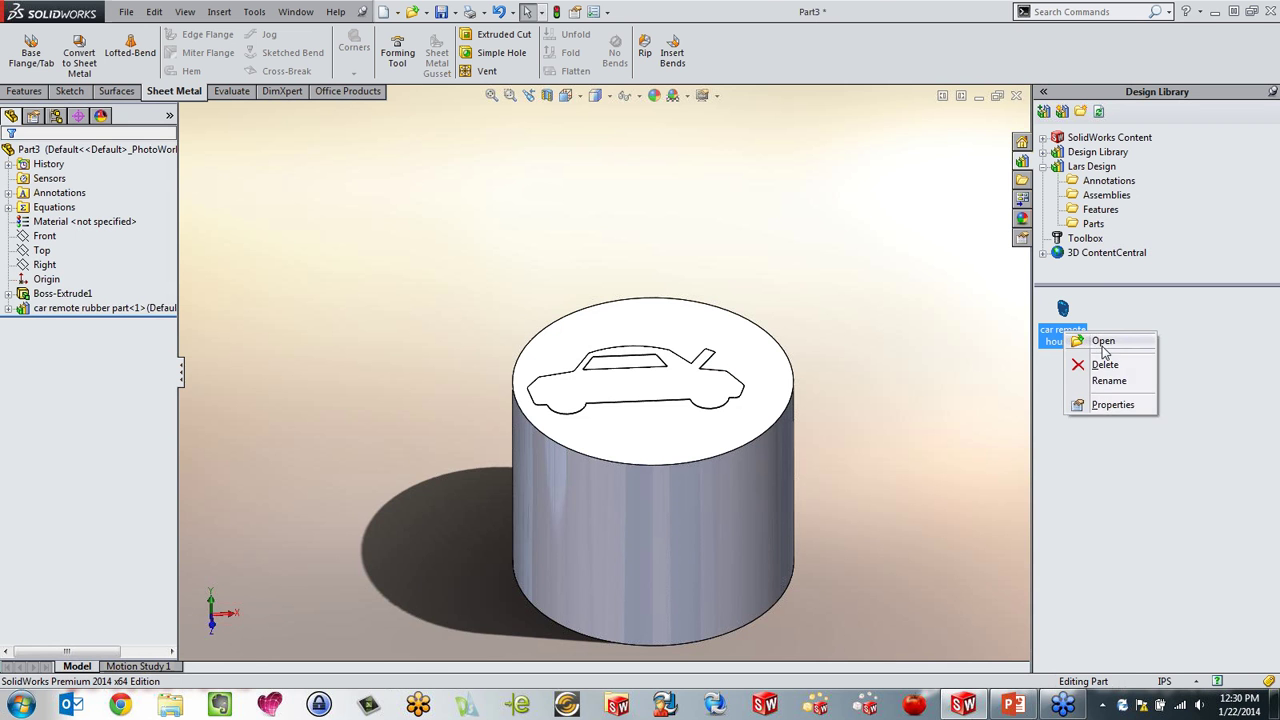
click(1101, 341)
click(705, 290)
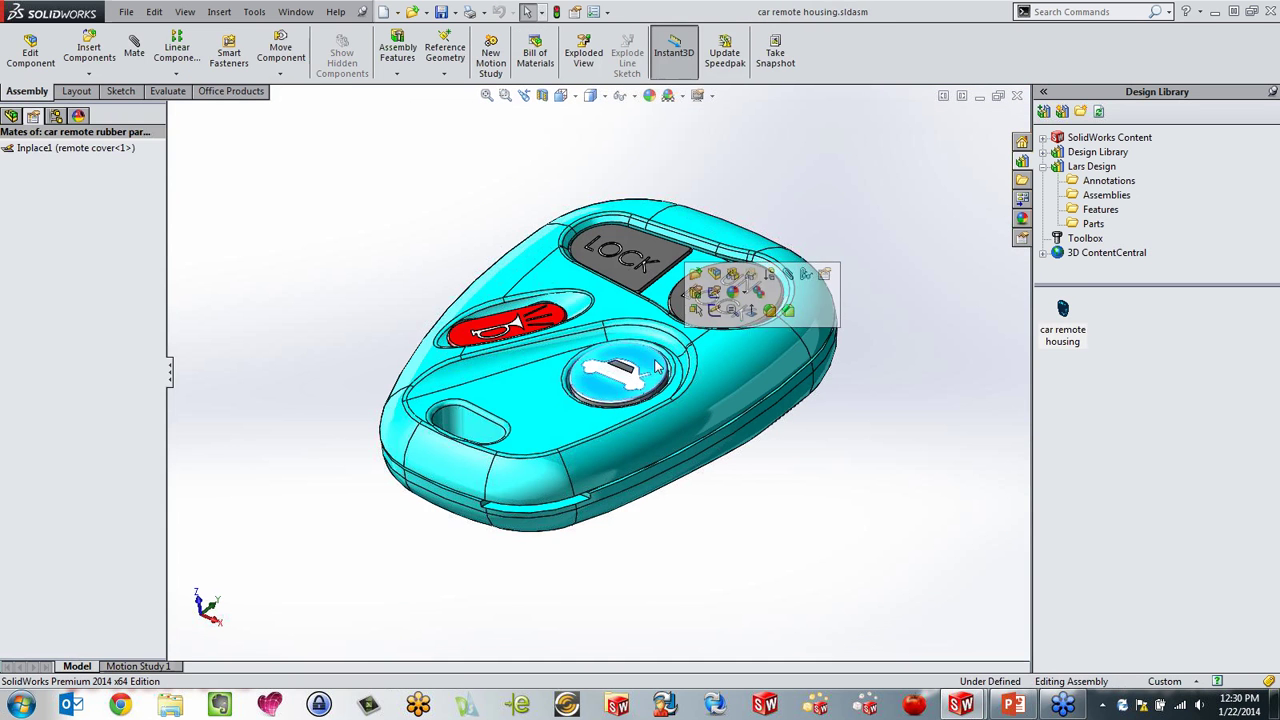
Step: Open the rubber part from the car remote housing assembly in its own window
click(697, 284)
scroll(696, 436, up, 2)
scroll(806, 398, down, 2)
middle_drag(728, 485, 888, 181)
click(945, 97)
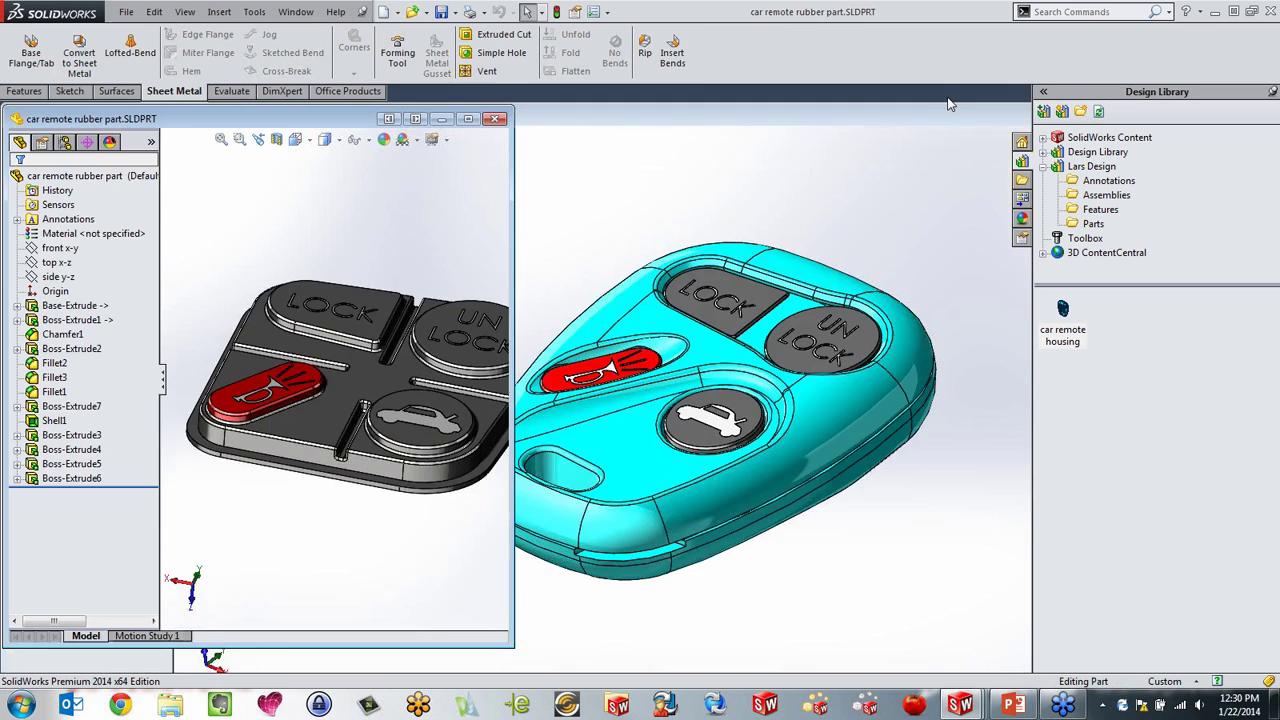
Step: Close the car remote housing assembly and arrange Part3 side by side with the rubber part
click(996, 119)
drag(1005, 120, 790, 164)
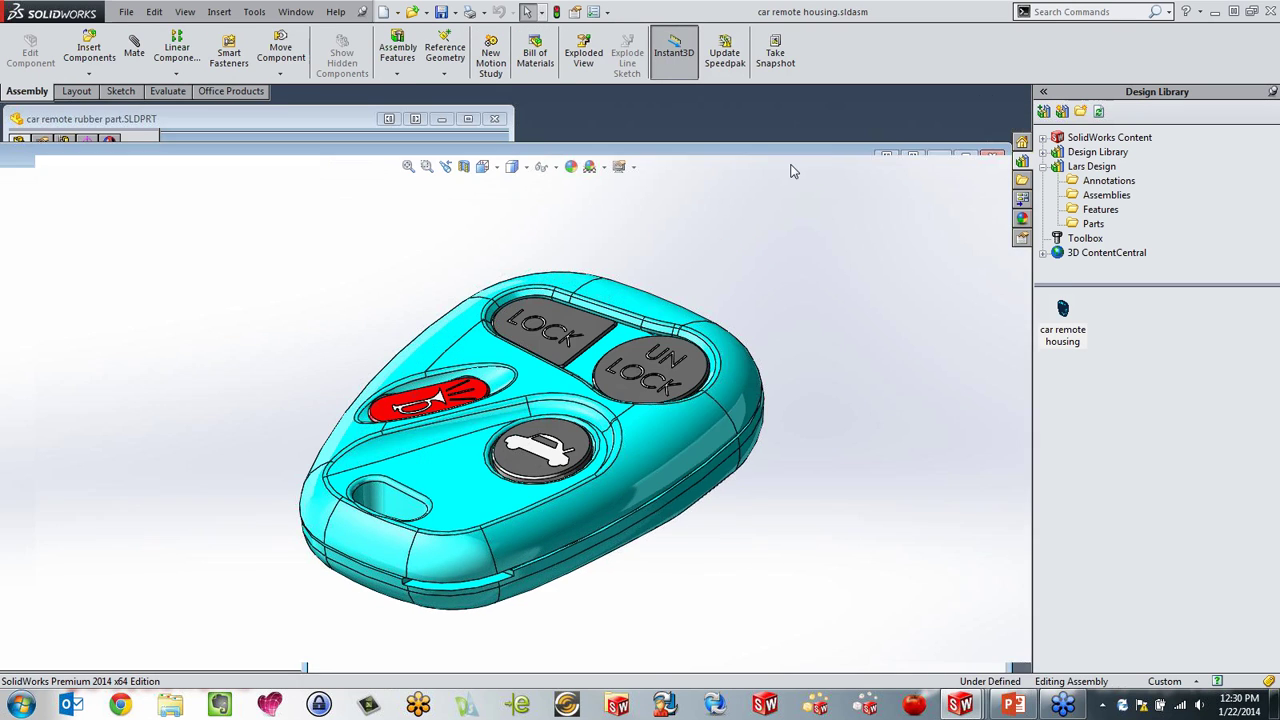
click(980, 163)
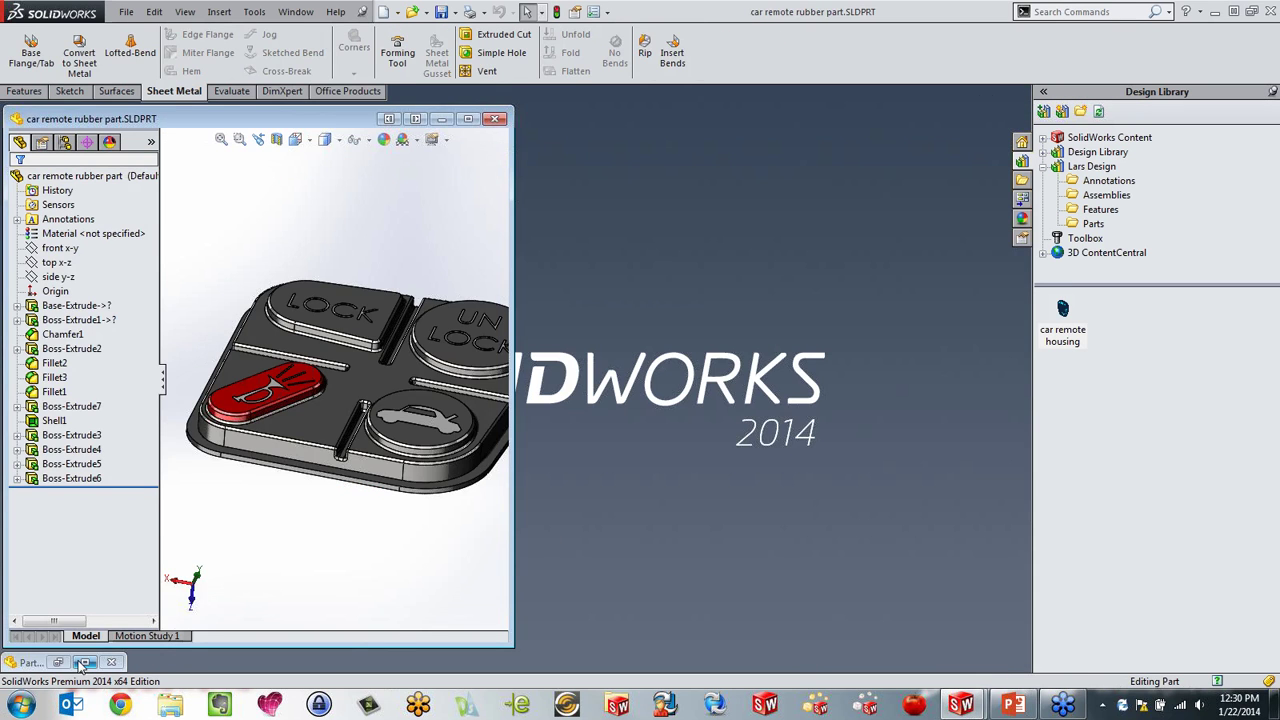
click(84, 663)
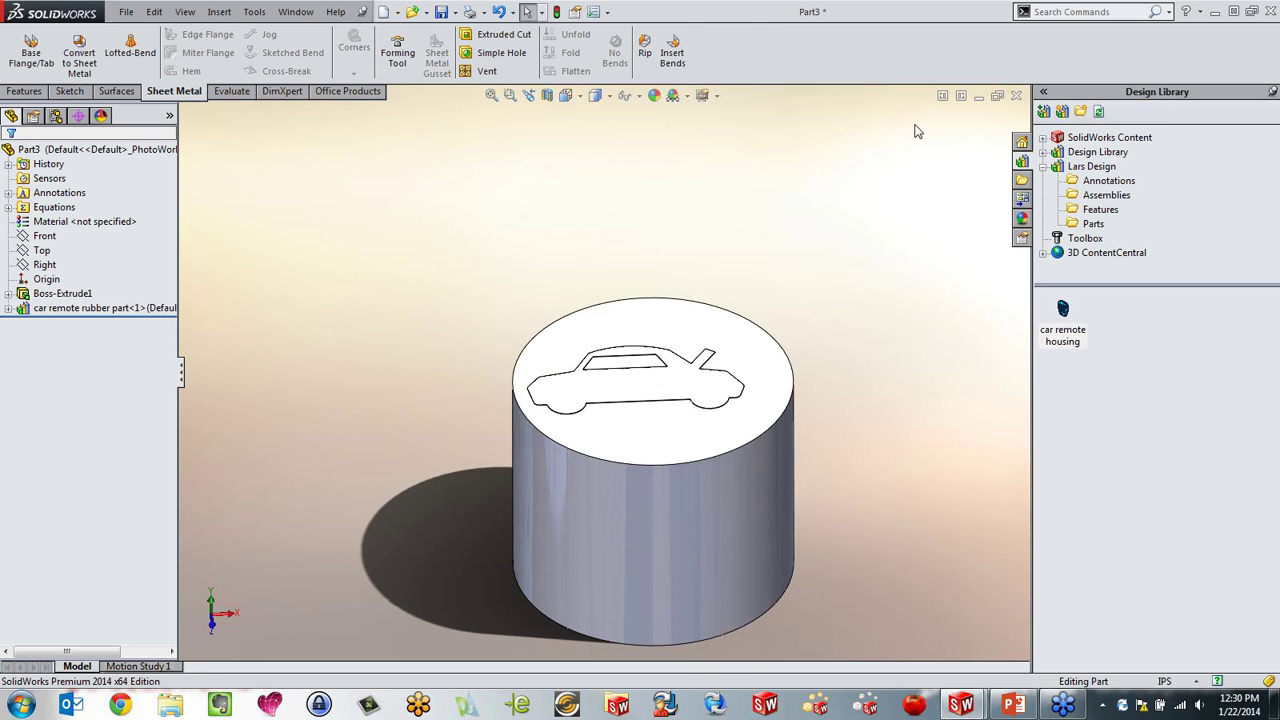
click(966, 95)
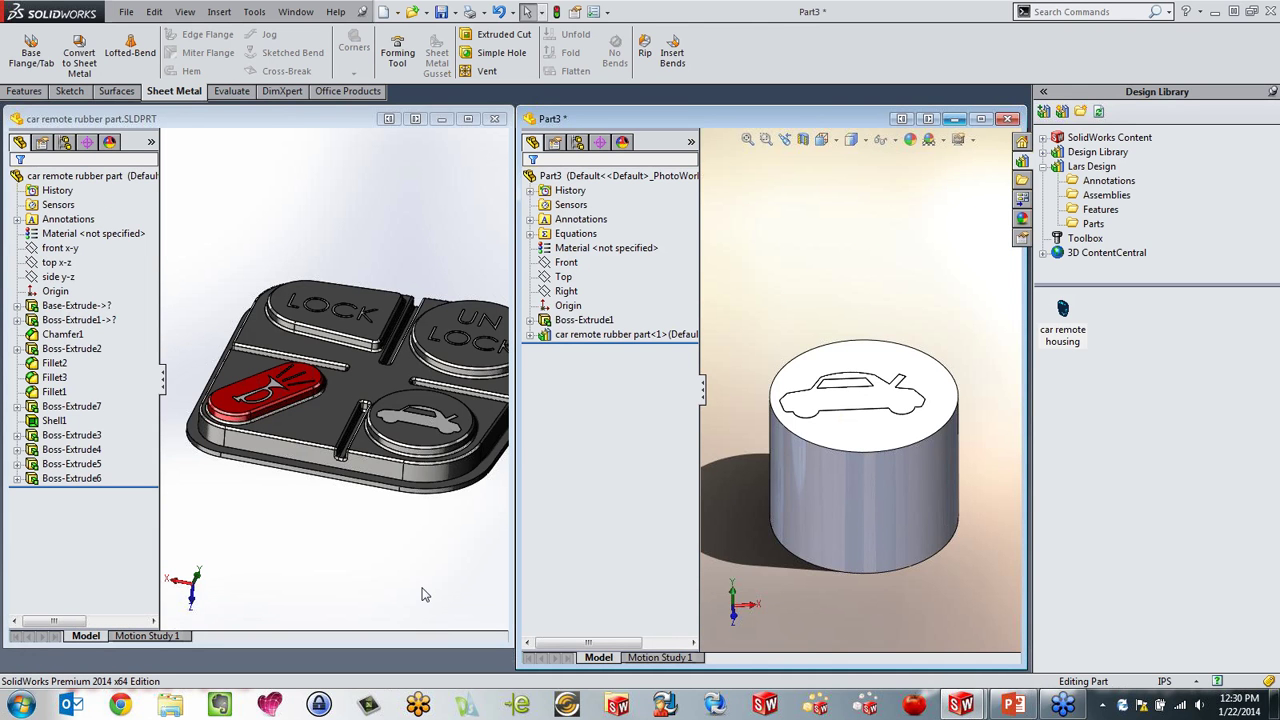
Step: Edit the car emblem library feature in Part3 and enable overriding of its dimension values
scroll(848, 410, down, 4)
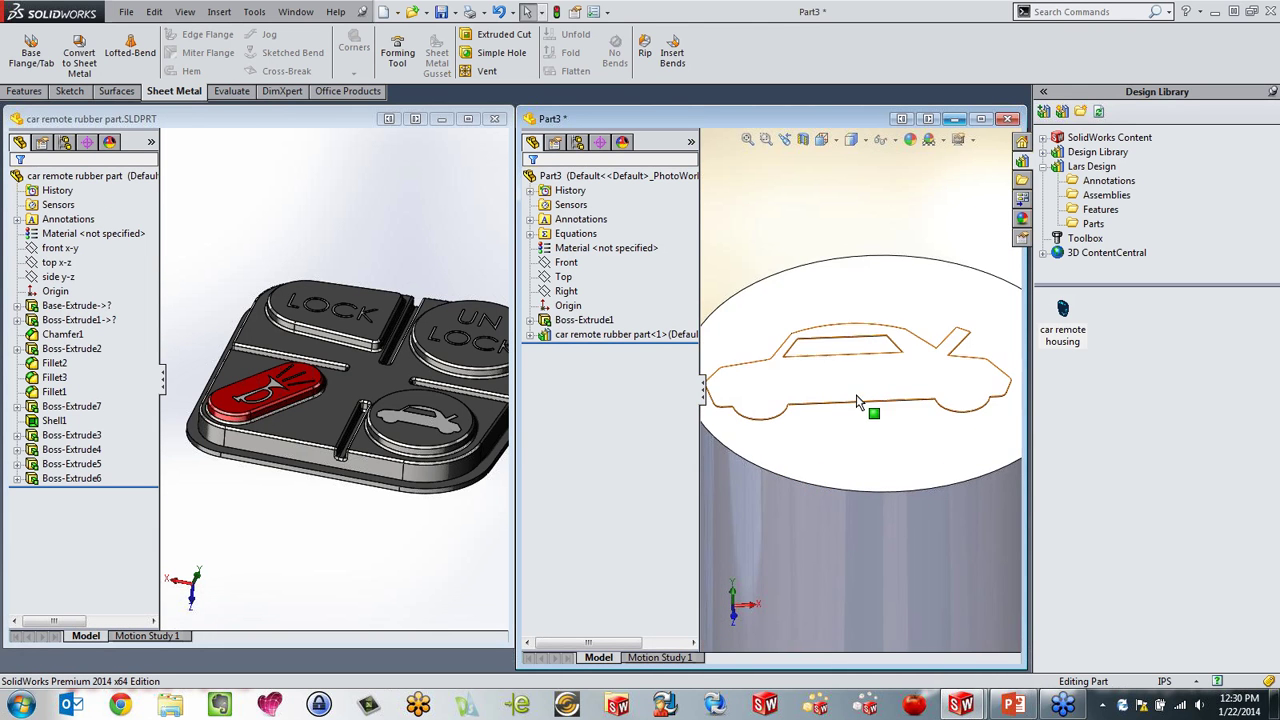
right_click(562, 336)
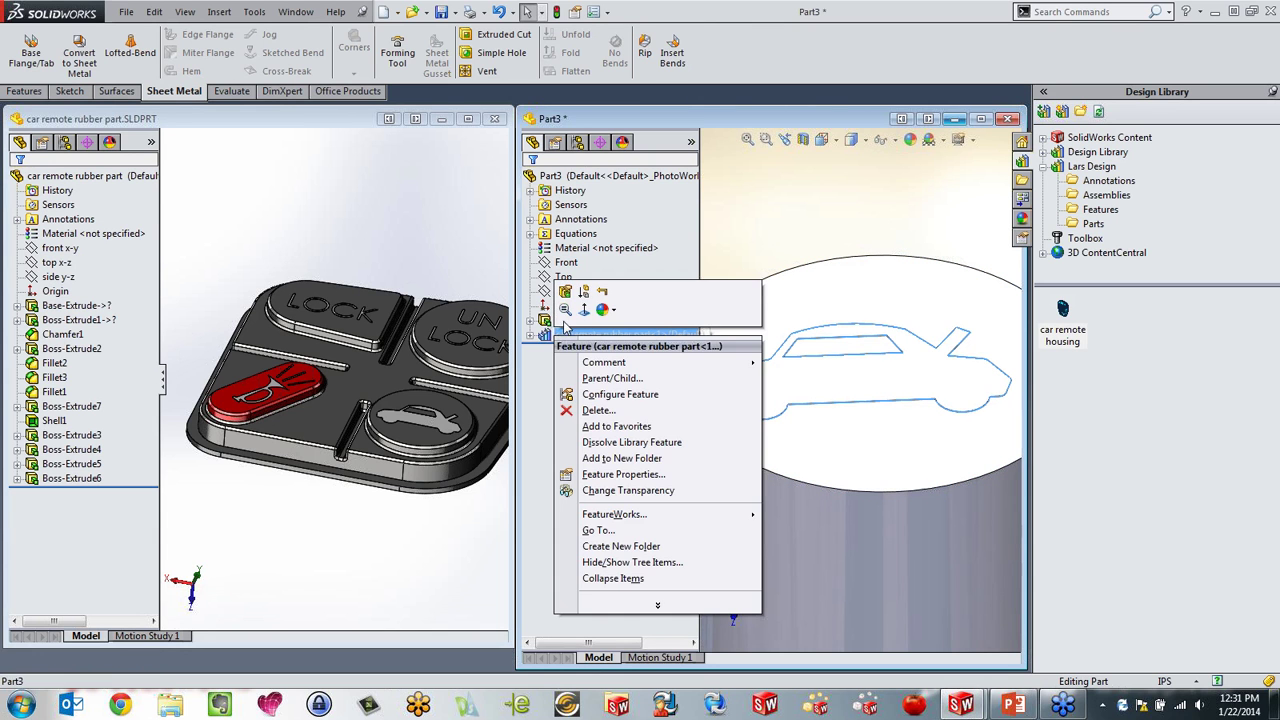
click(566, 292)
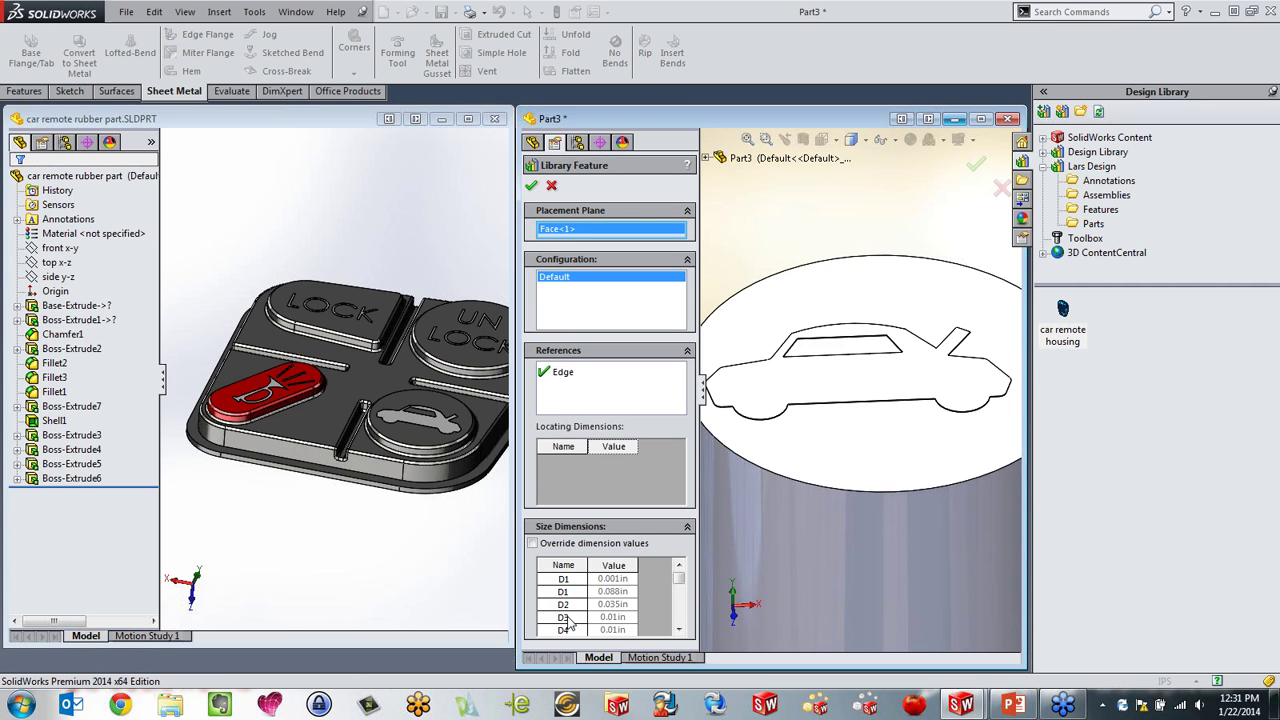
click(532, 543)
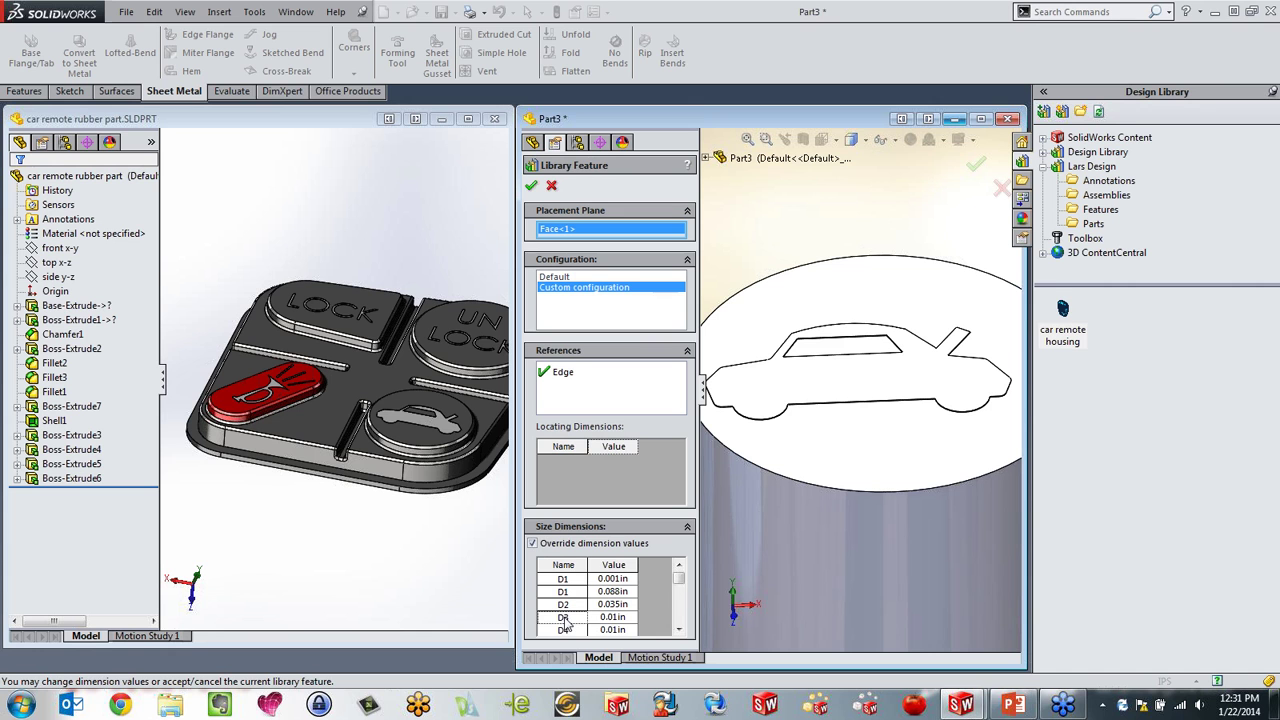
Step: Set the library feature's size dimension D3 to 0.025 in
click(617, 617)
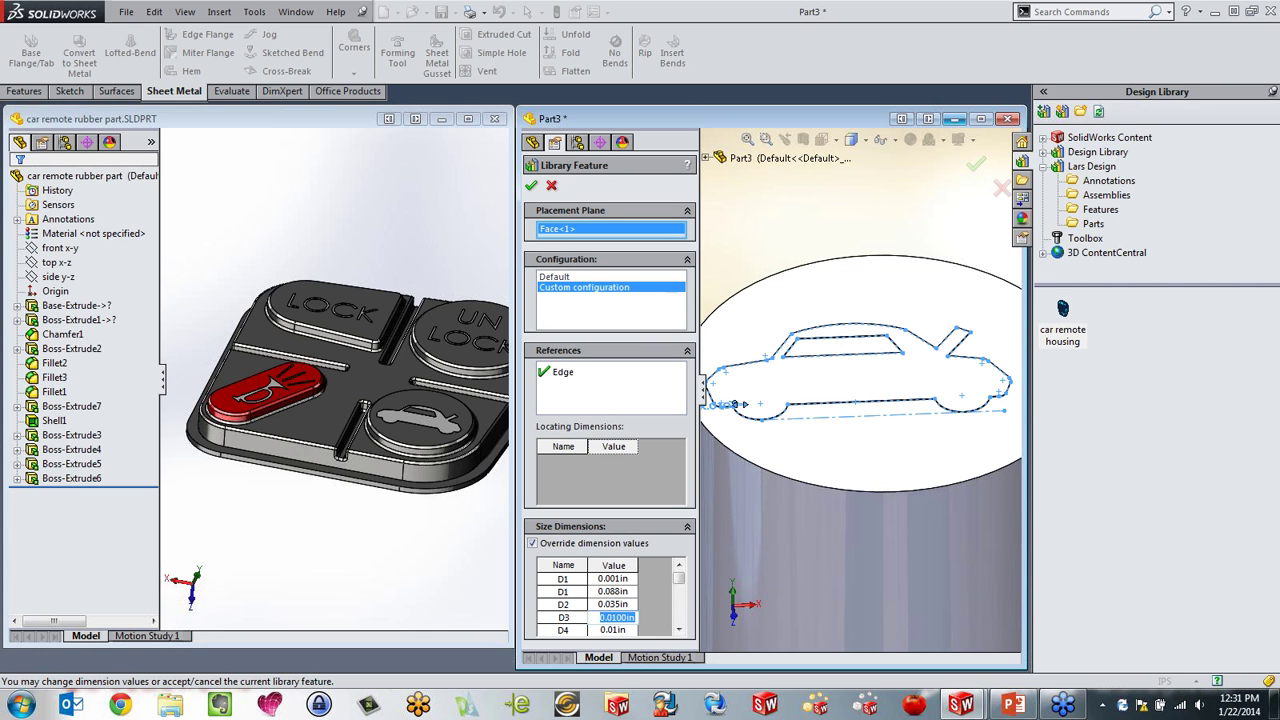
click(622, 630)
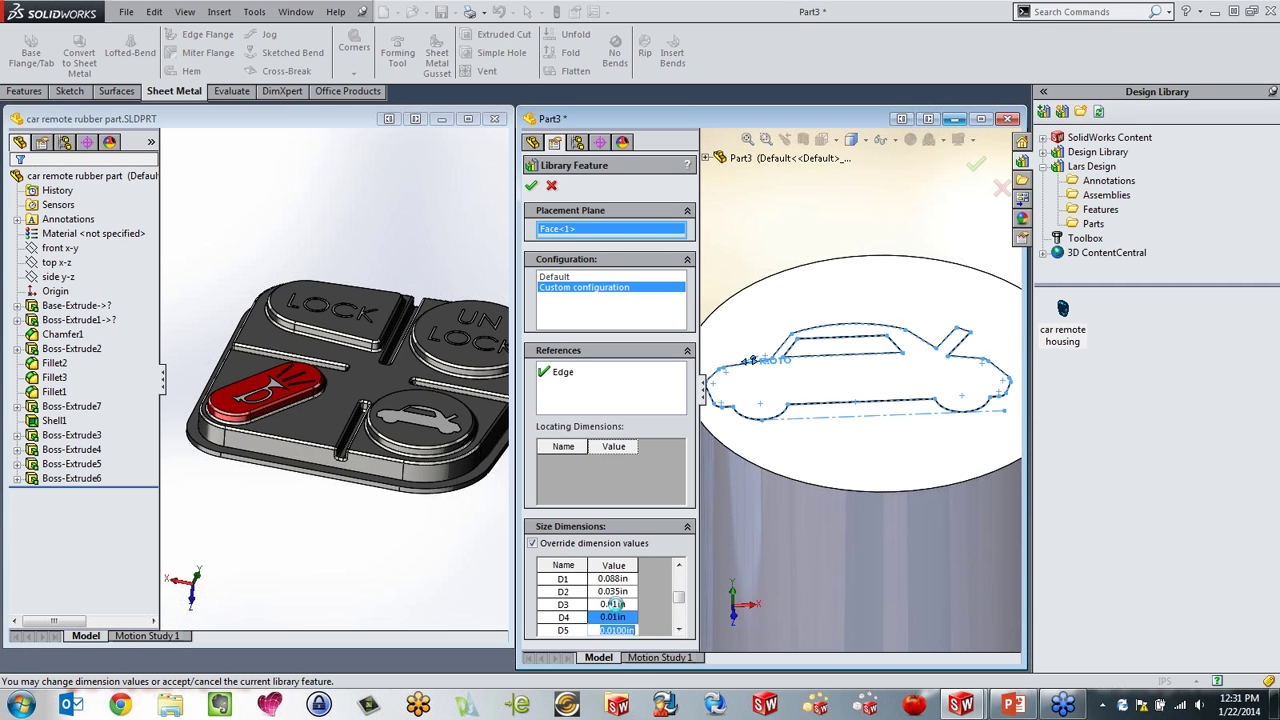
click(615, 604)
scroll(740, 406, down, 3)
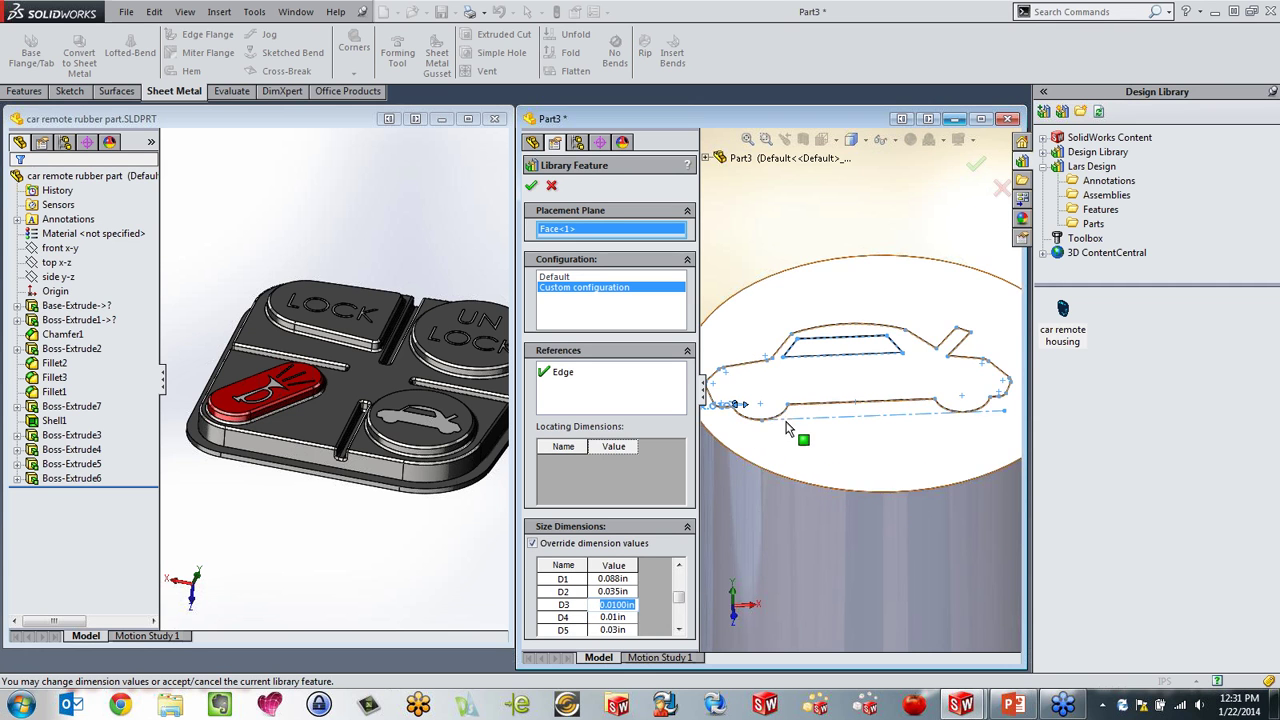
scroll(790, 402, down, 5)
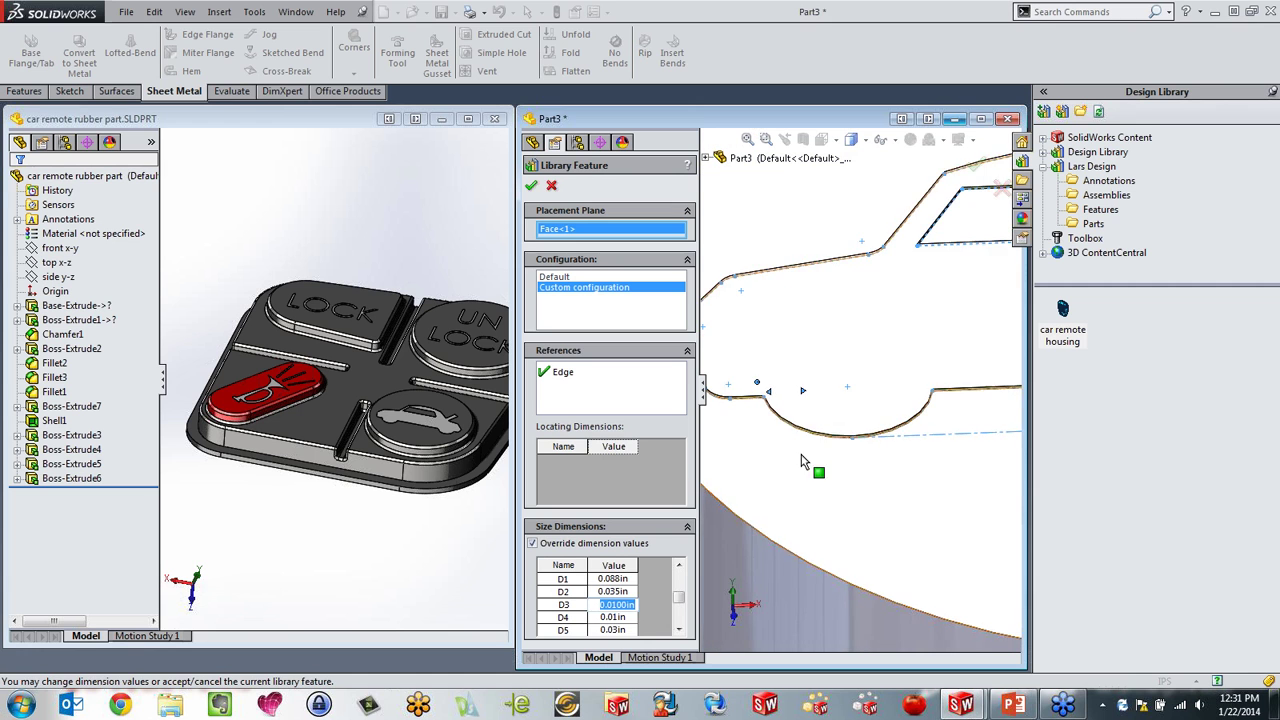
click(797, 400)
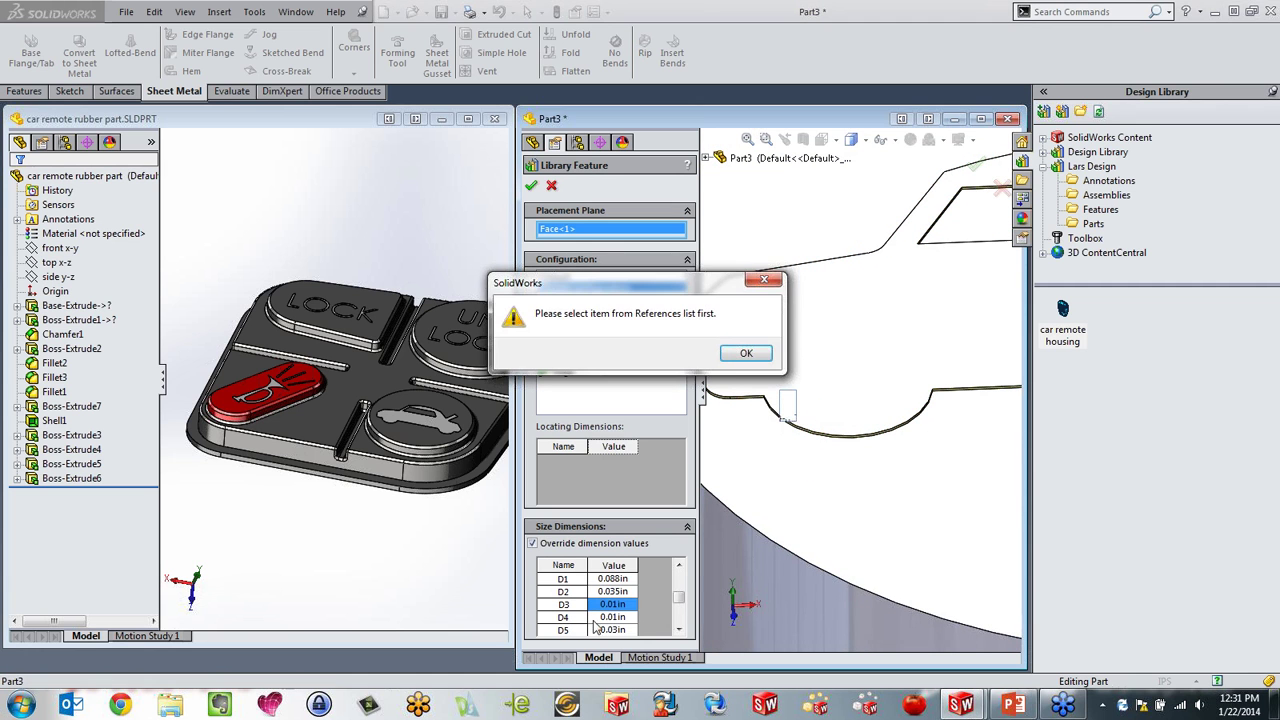
click(745, 354)
click(737, 393)
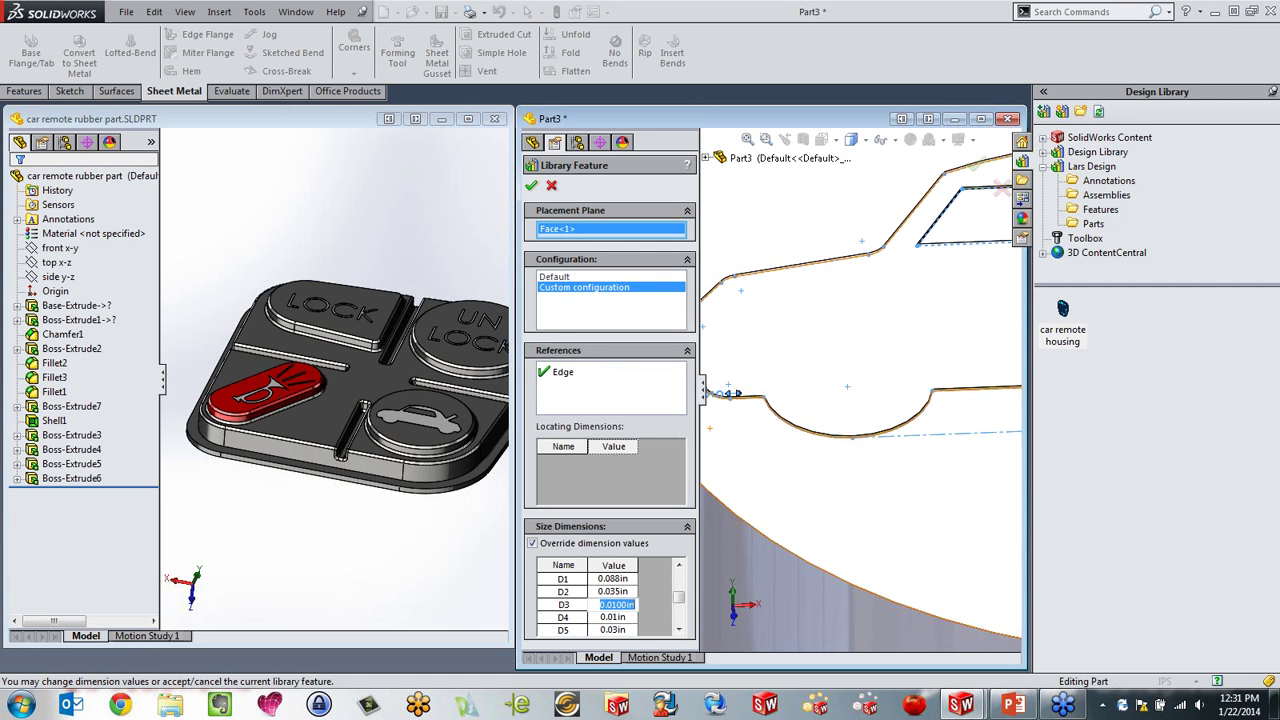
text(.025)
click(632, 605)
scroll(840, 466, up, 5)
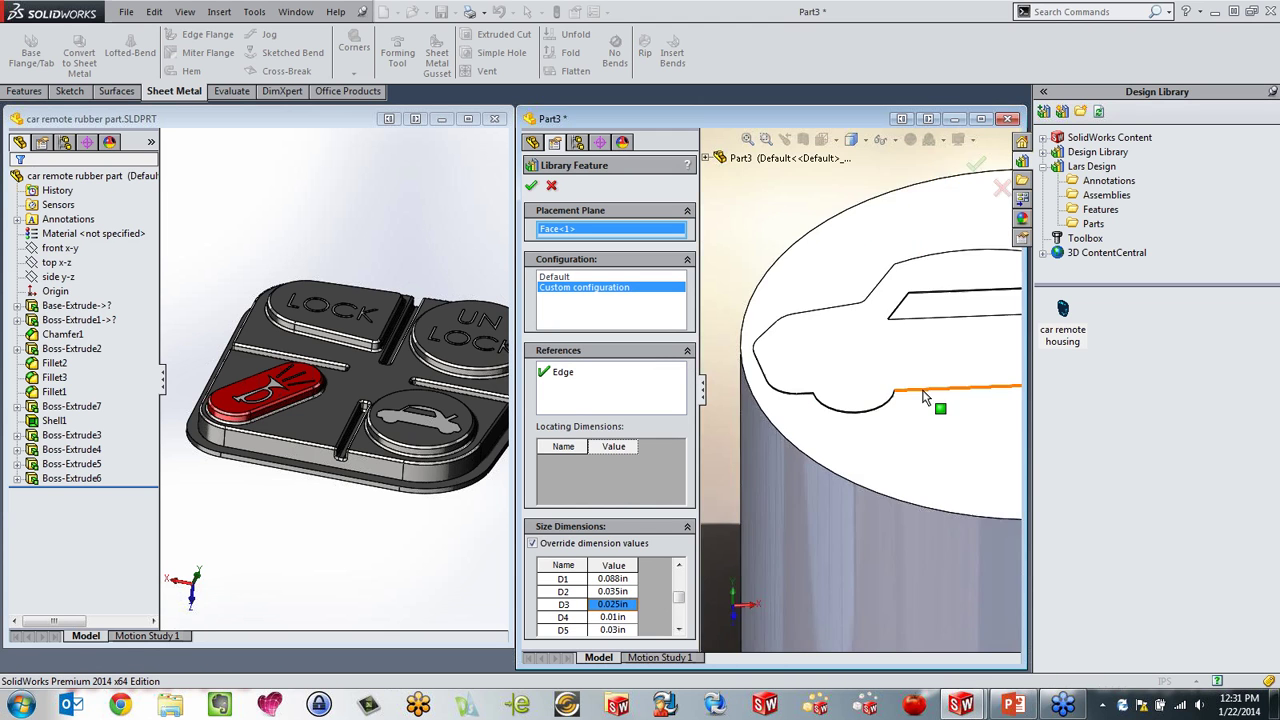
Step: Set the library feature's size dimension D4 to 0.025 in
scroll(968, 386, down, 2)
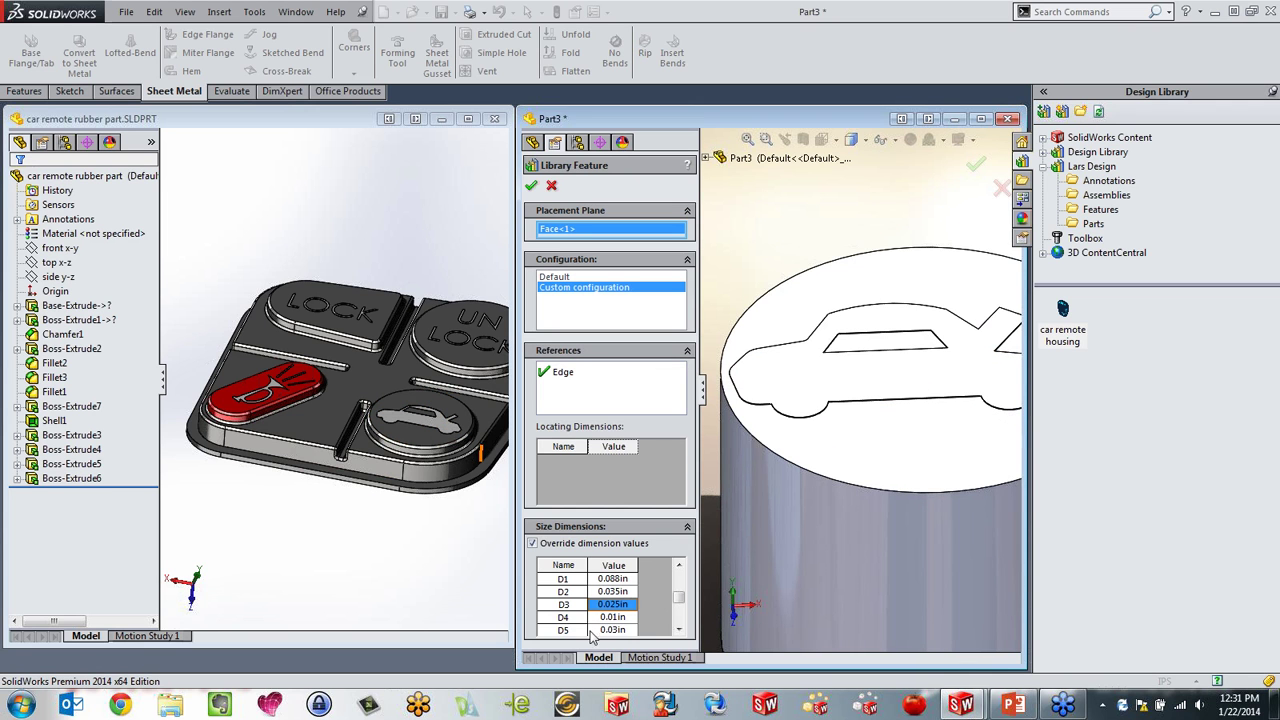
click(616, 617)
key(BackSpace)
text(.025)
key(Return)
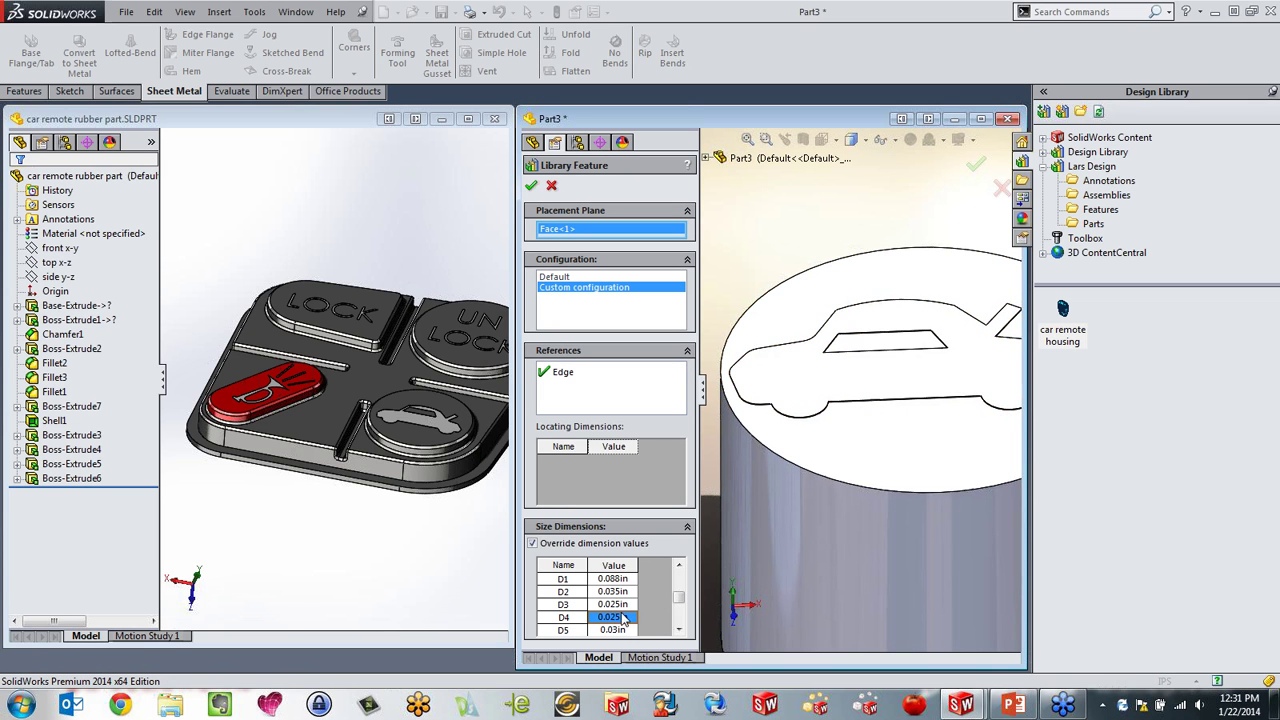
Step: Set the library feature's size dimension D5 to 0.05 in and accept the custom configuration
click(613, 630)
key(BackSpace)
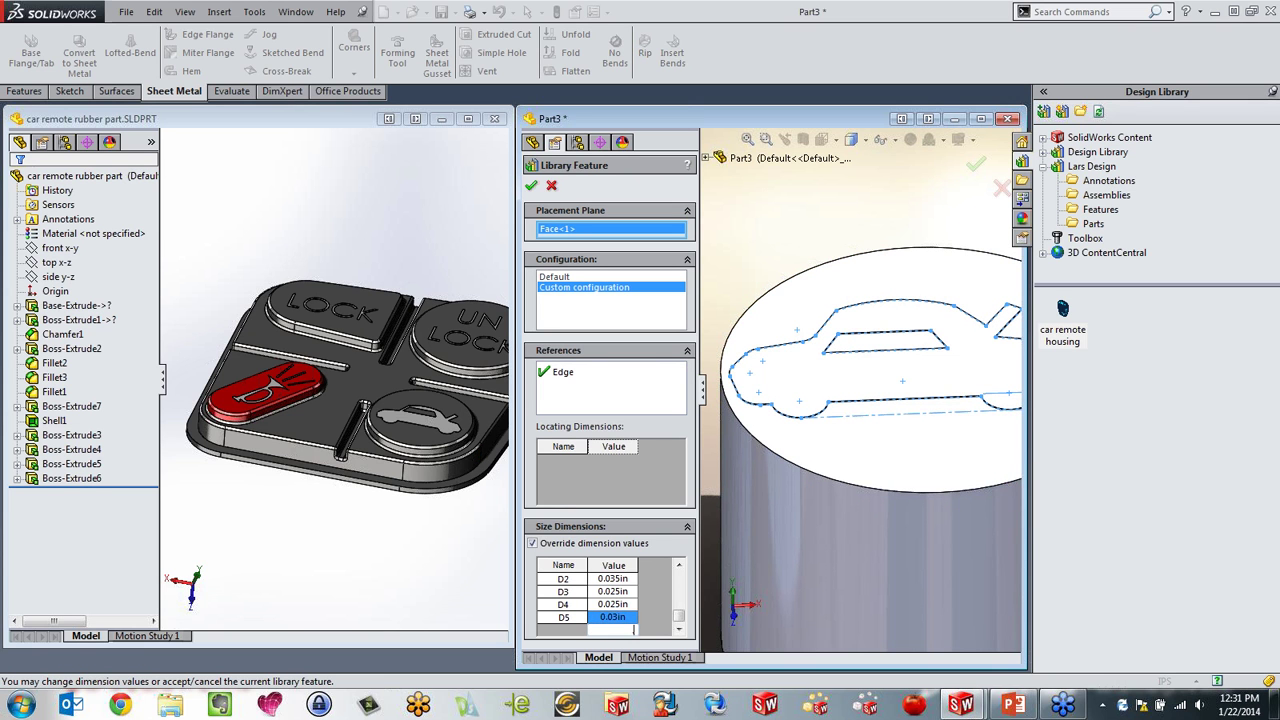
text(.05)
key(Return)
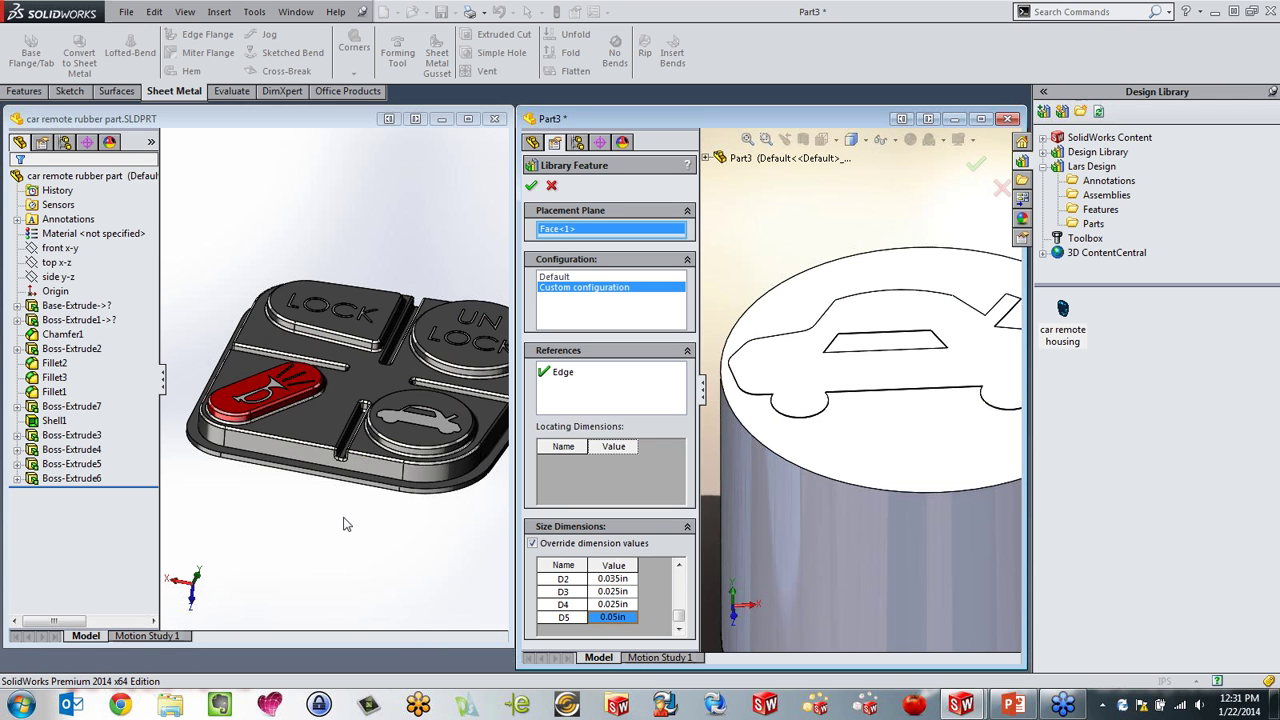
click(438, 248)
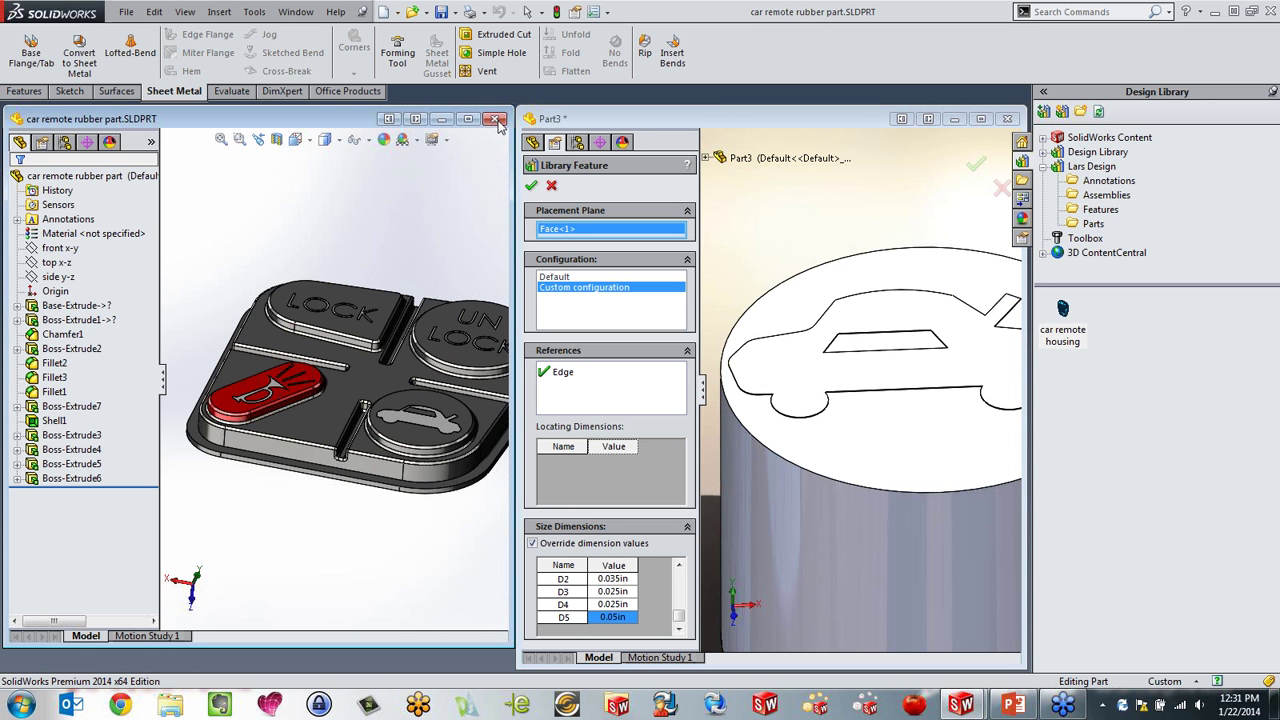
click(531, 185)
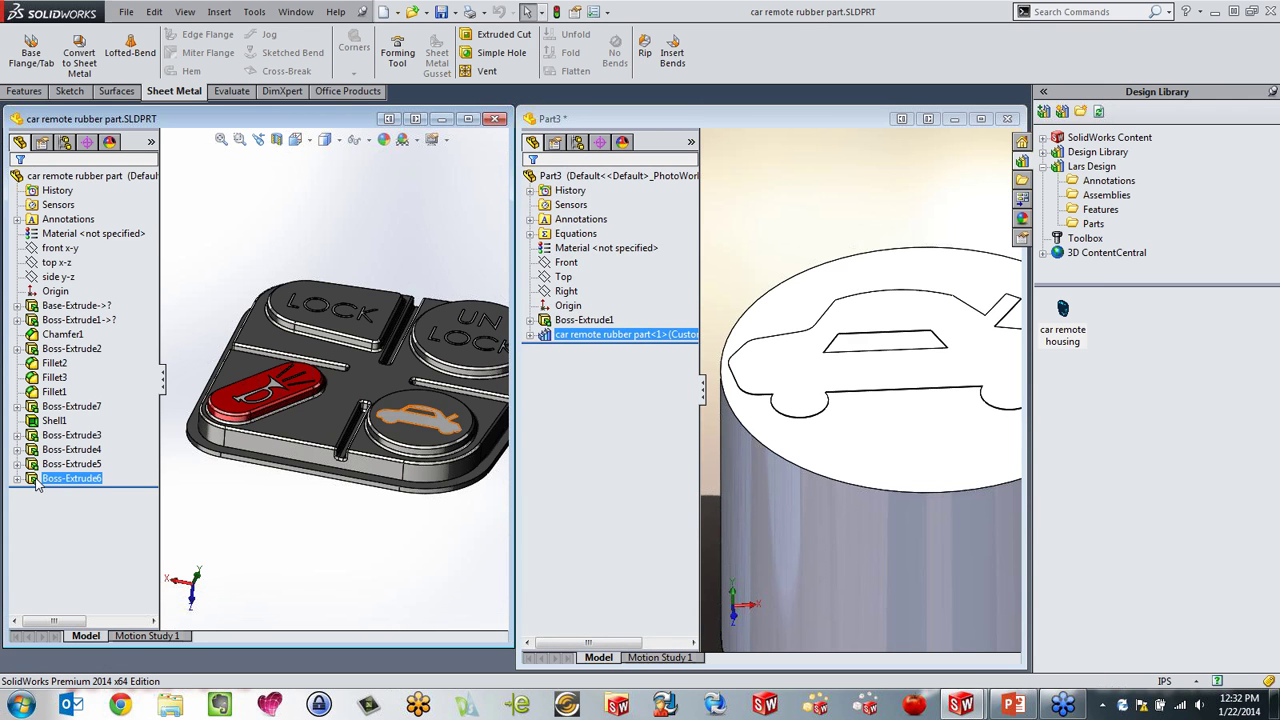
Step: Select Boss-Extrude6 in the rubber part and show the contents of the Features library folder
click(72, 478)
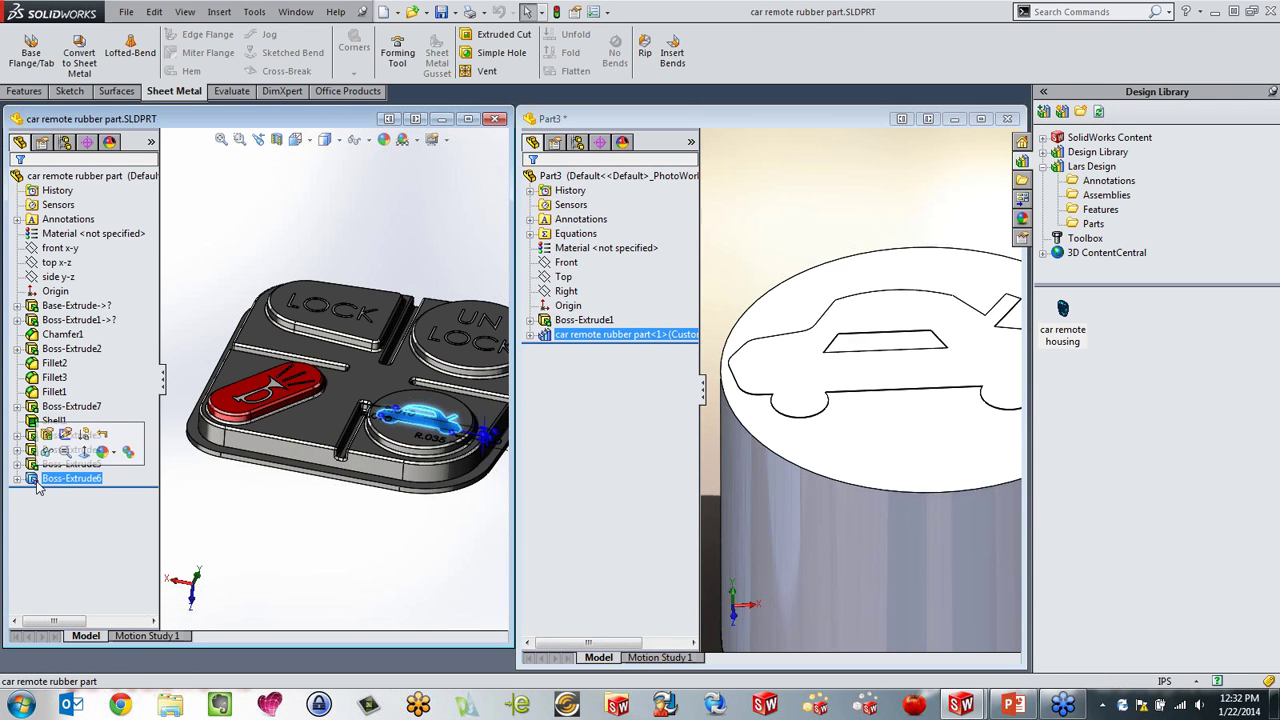
click(1100, 209)
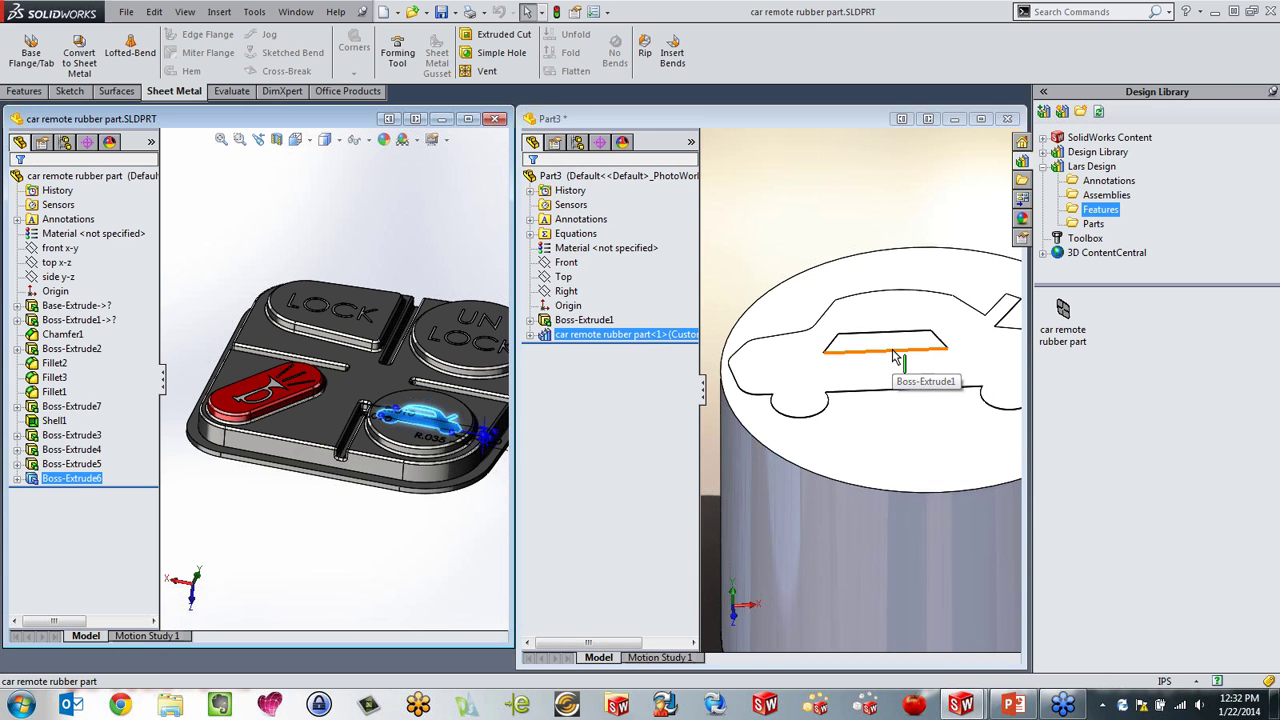
Step: Close Part3, maximize the rubber part window and clear the feature selection
click(1007, 118)
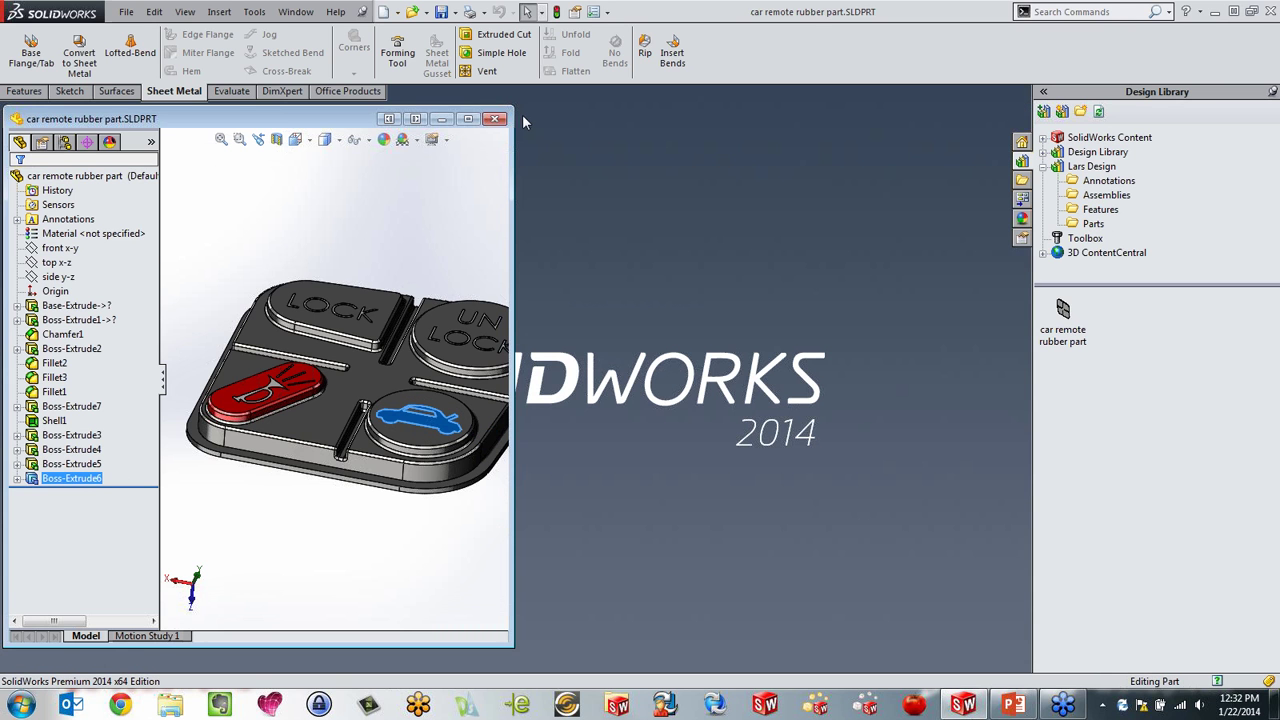
click(467, 118)
click(517, 548)
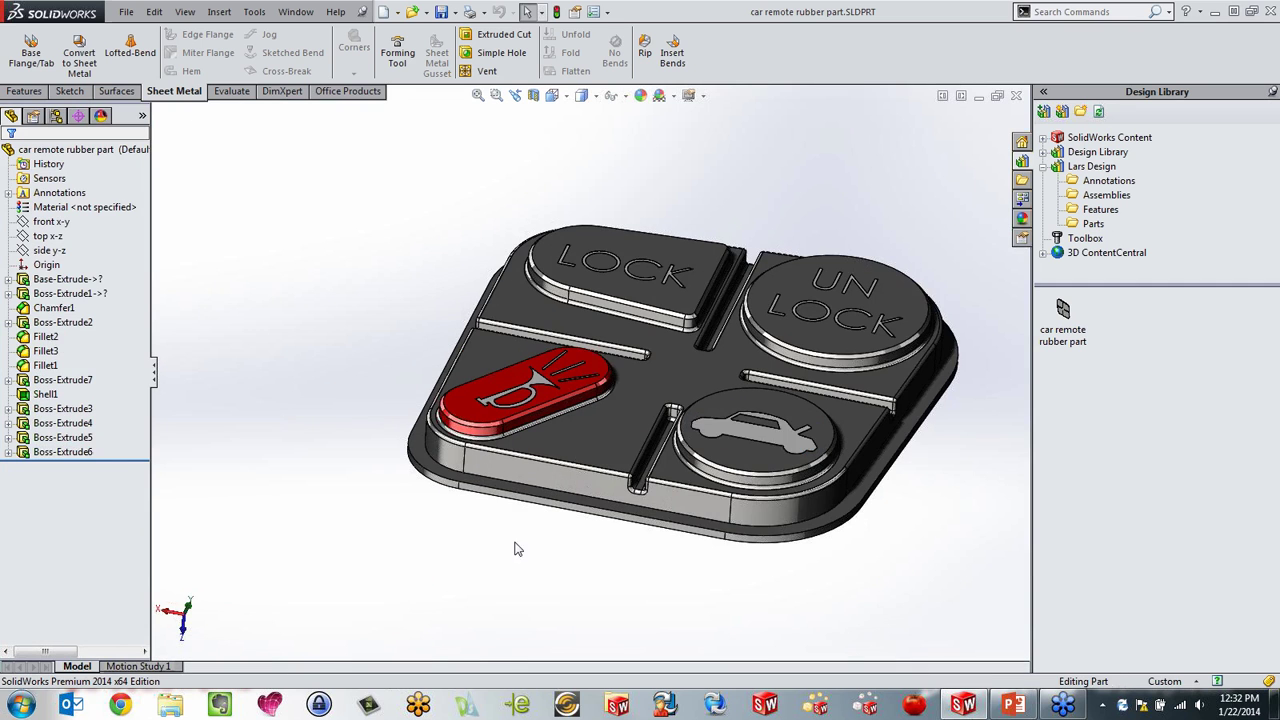
Step: Select Boss-Extrude6 and Boss-Extrude5 together in the rubber part
click(62, 452)
ctrl+click(62, 437)
drag(62, 437, 397, 367)
key(alt+Tab)
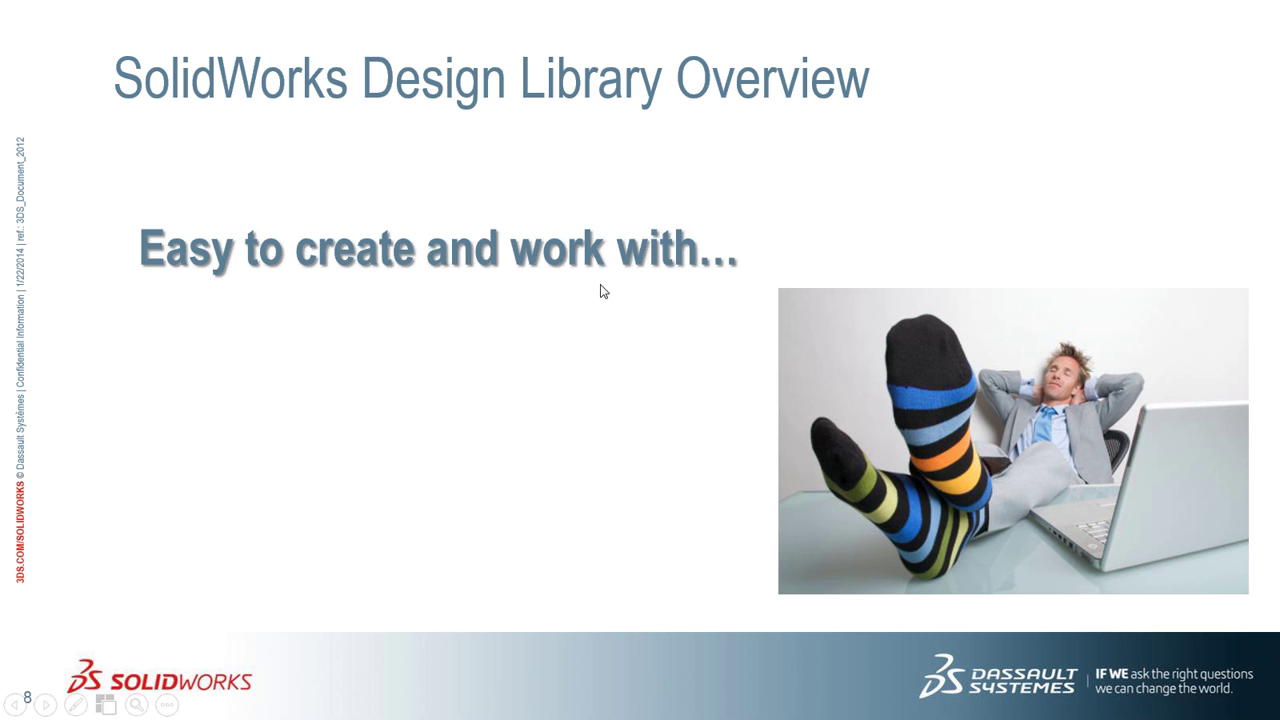
click(601, 285)
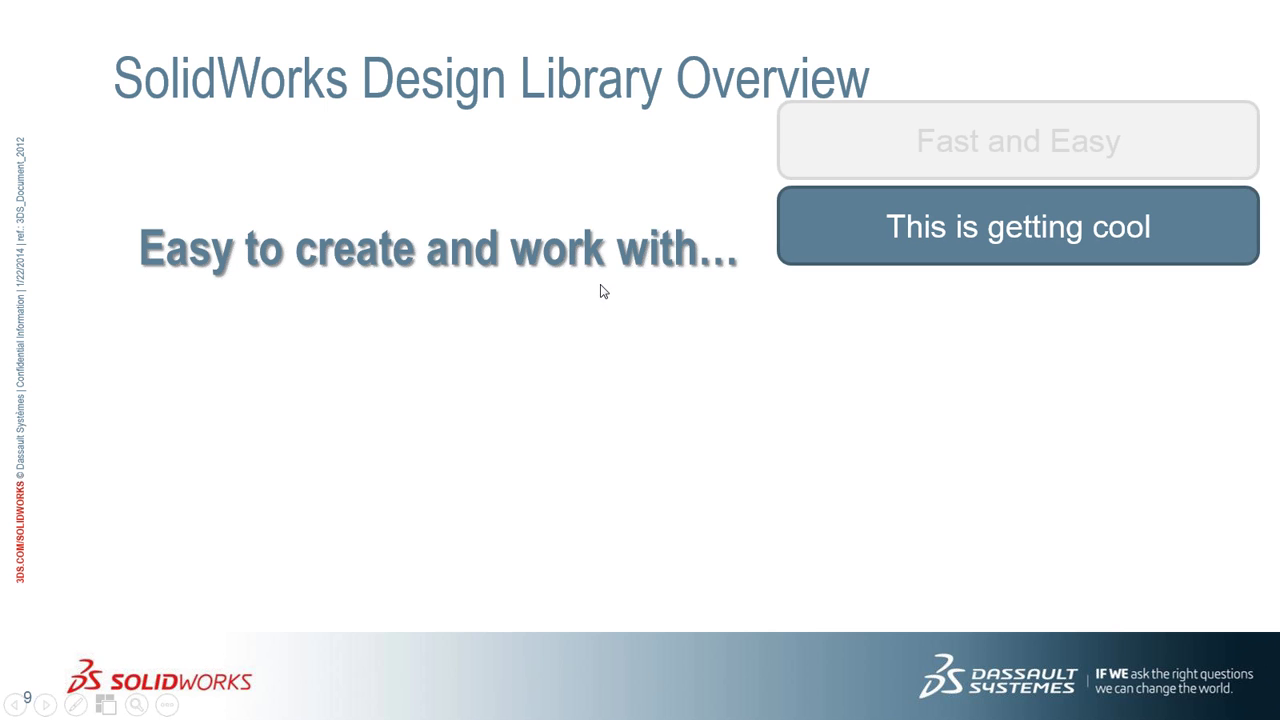
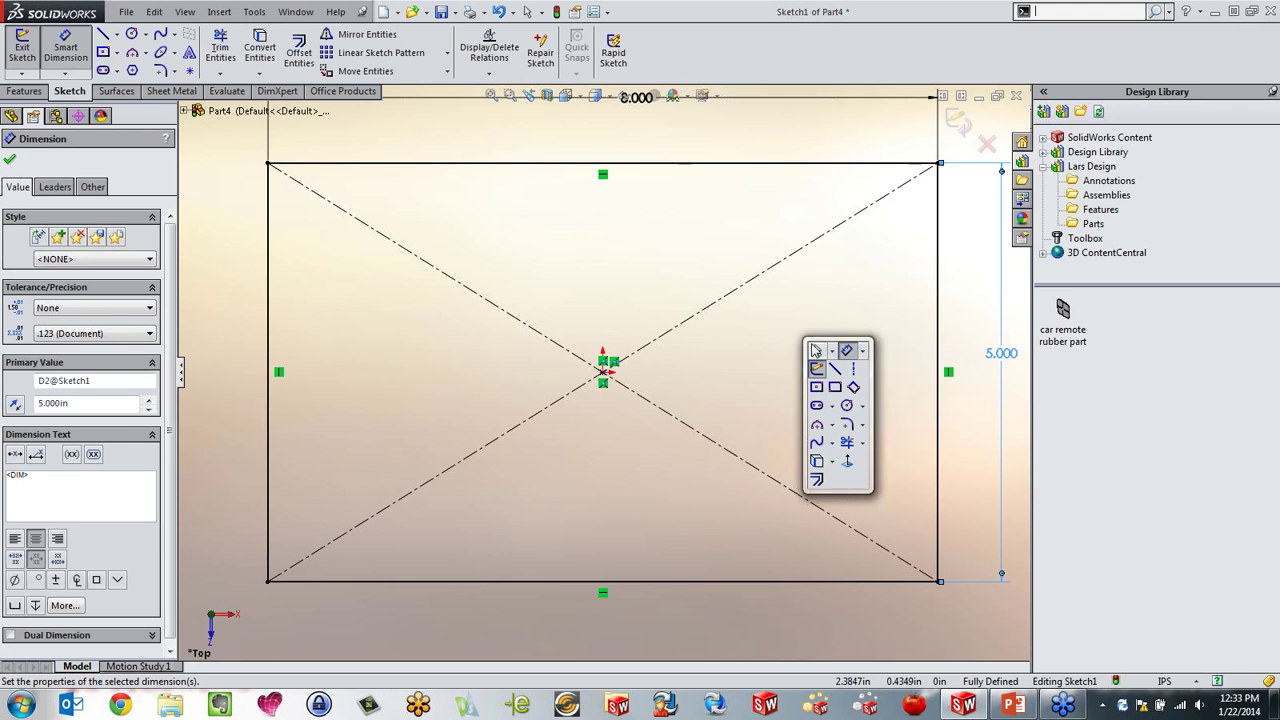
Step: Finish the 8 by 5 in rectangle sketch in Part4 and extrude it 2 in upward into a block
click(818, 362)
key(s)
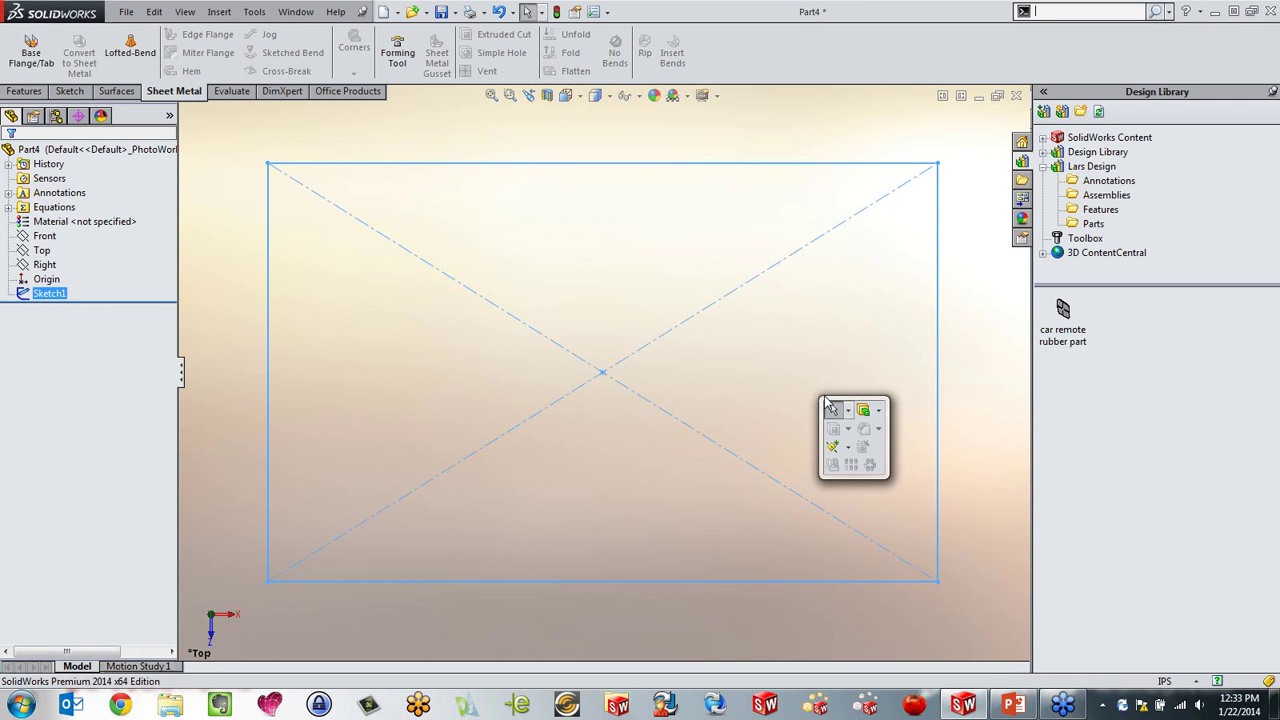
click(862, 416)
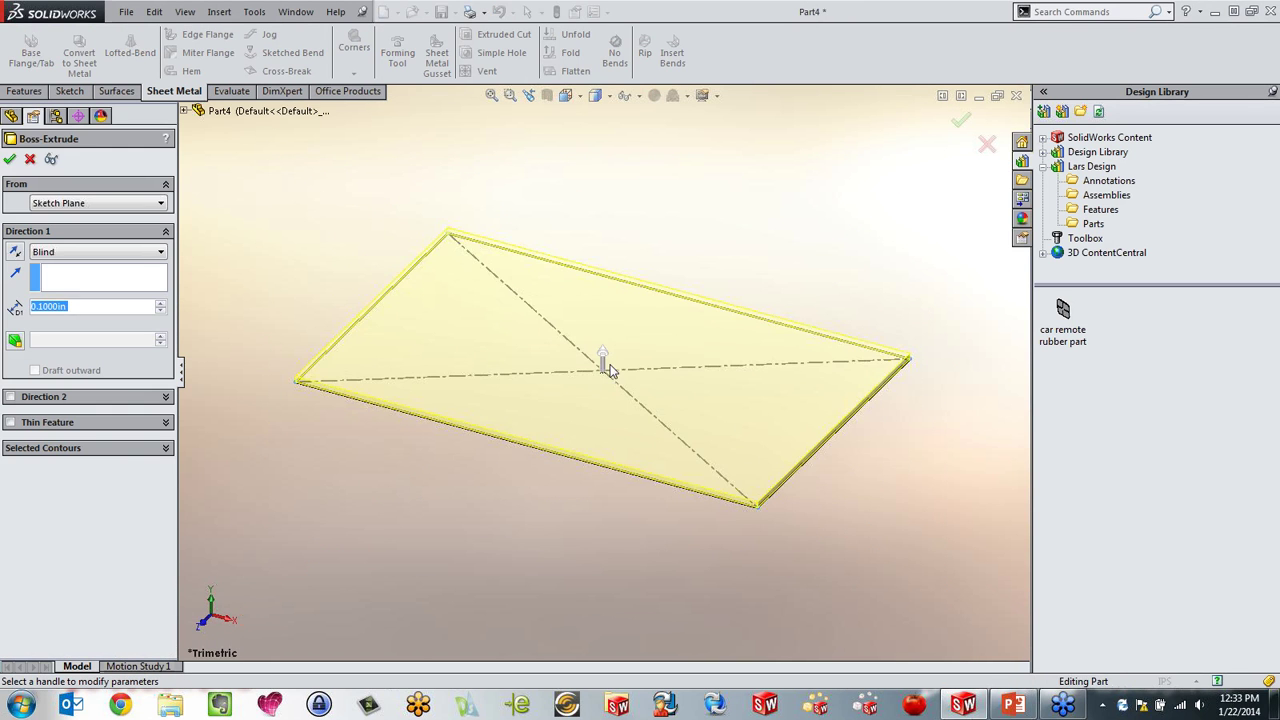
drag(602, 357, 605, 275)
key(Return)
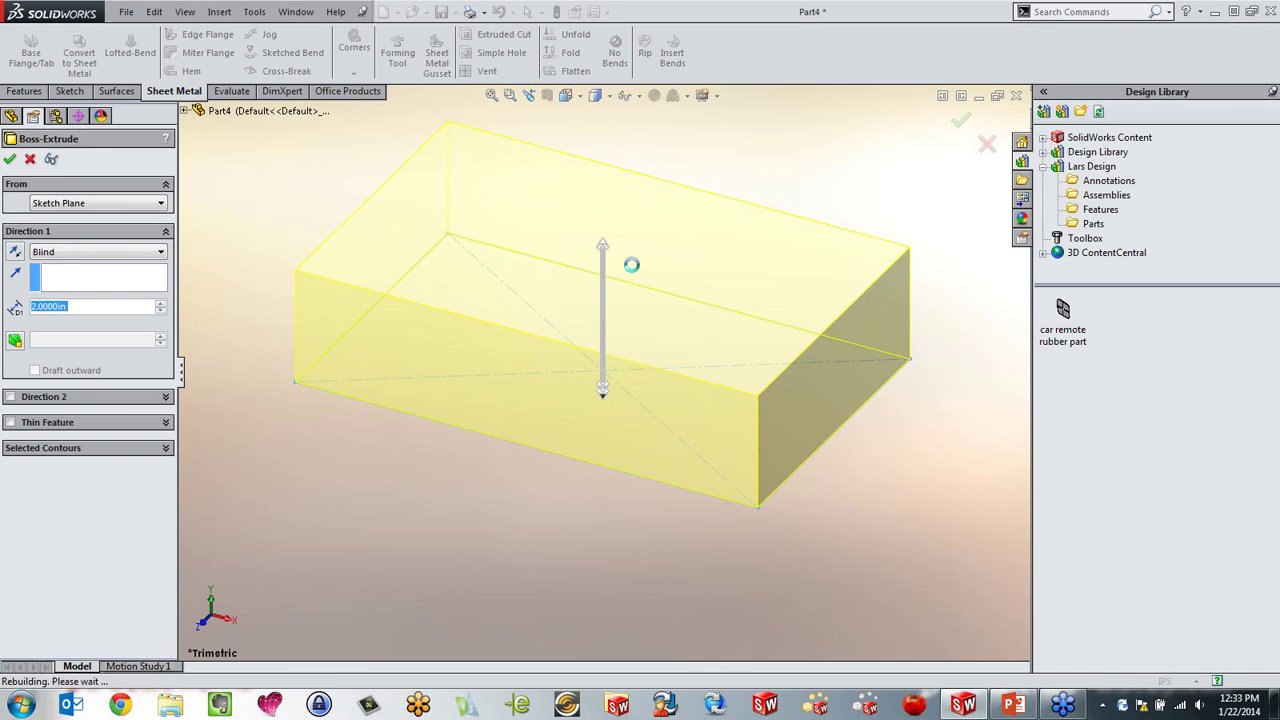
click(473, 511)
middle_drag(473, 511, 517, 548)
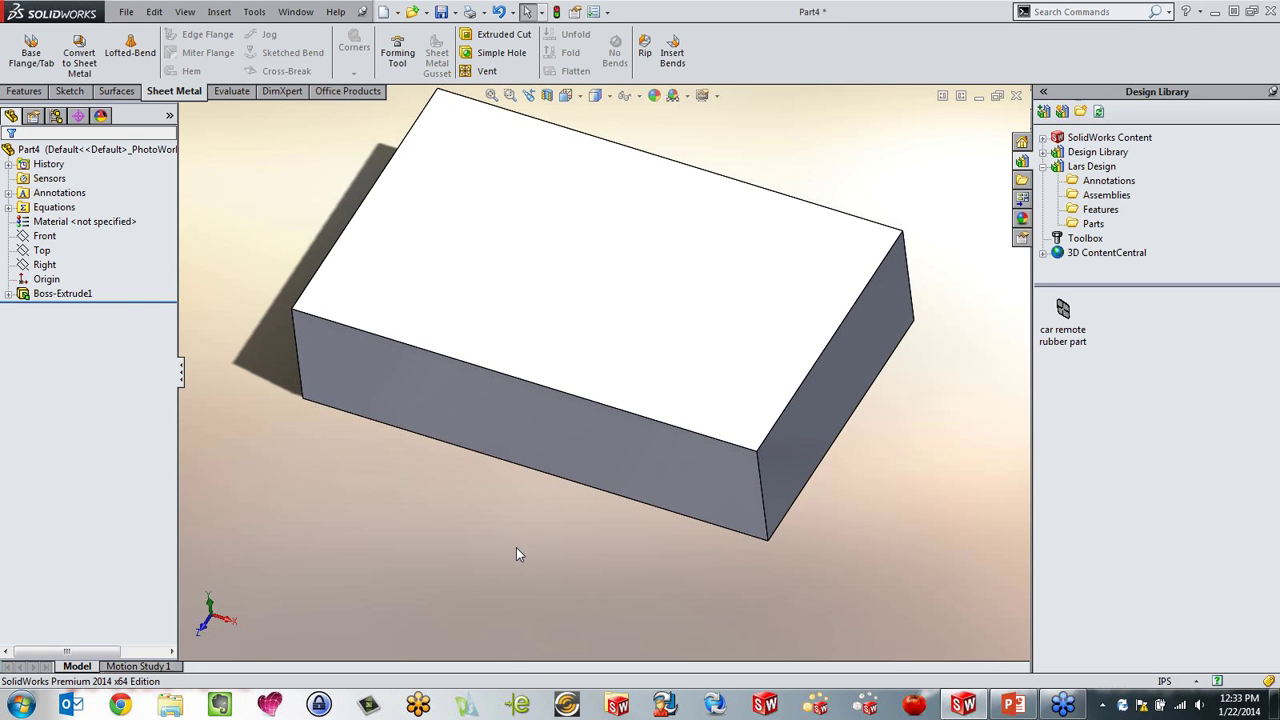
Step: Start a sketch on the block's top face and draw a corner rectangle around the origin, inside the face outline
click(510, 322)
click(569, 264)
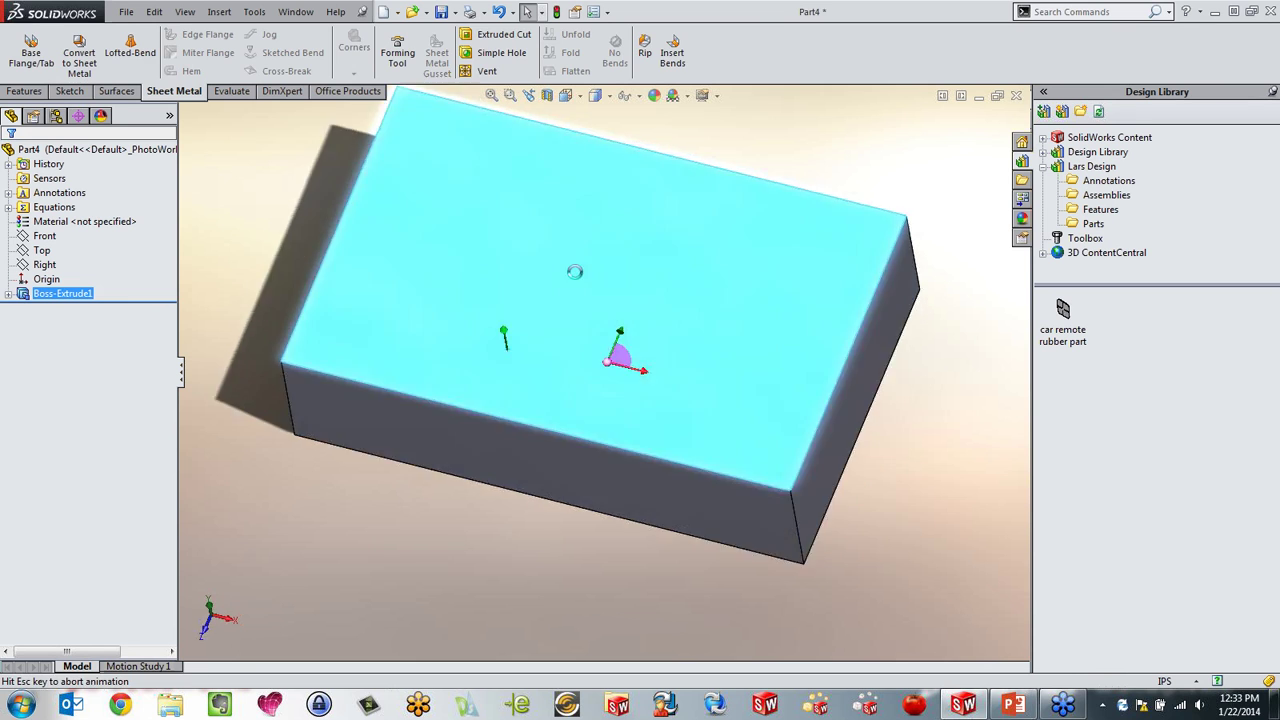
key(s)
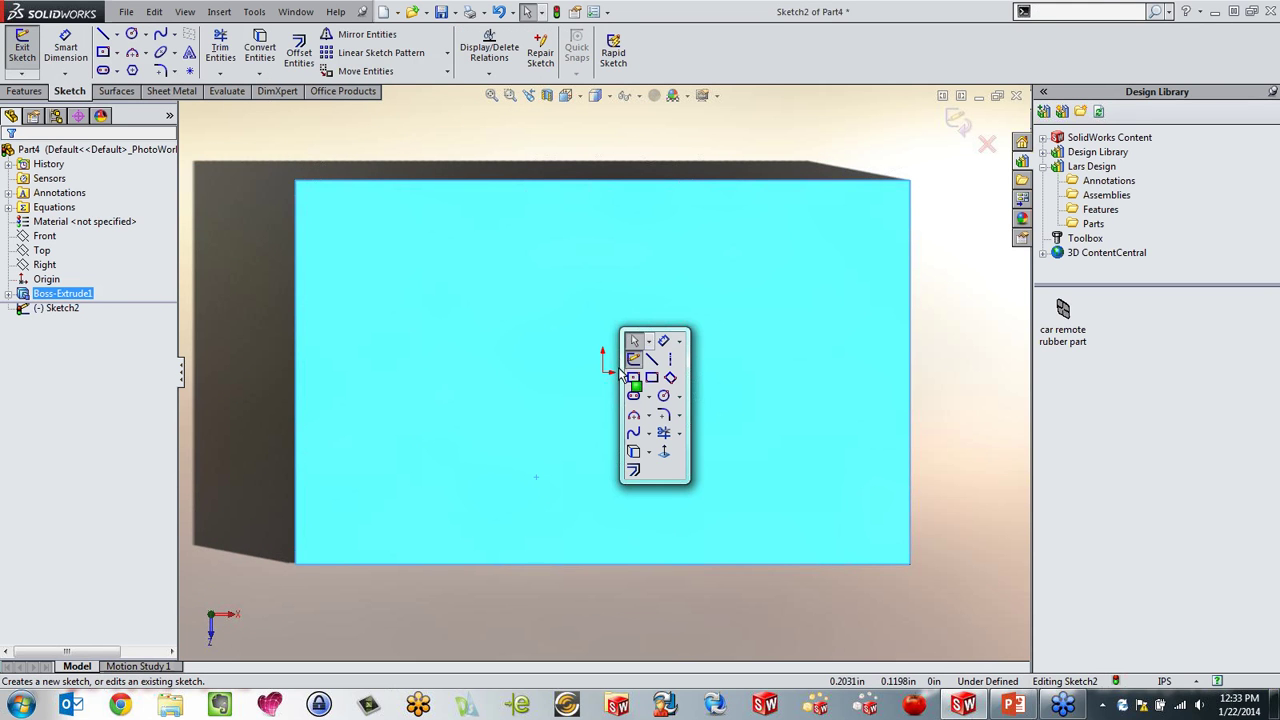
click(648, 388)
click(464, 264)
click(792, 477)
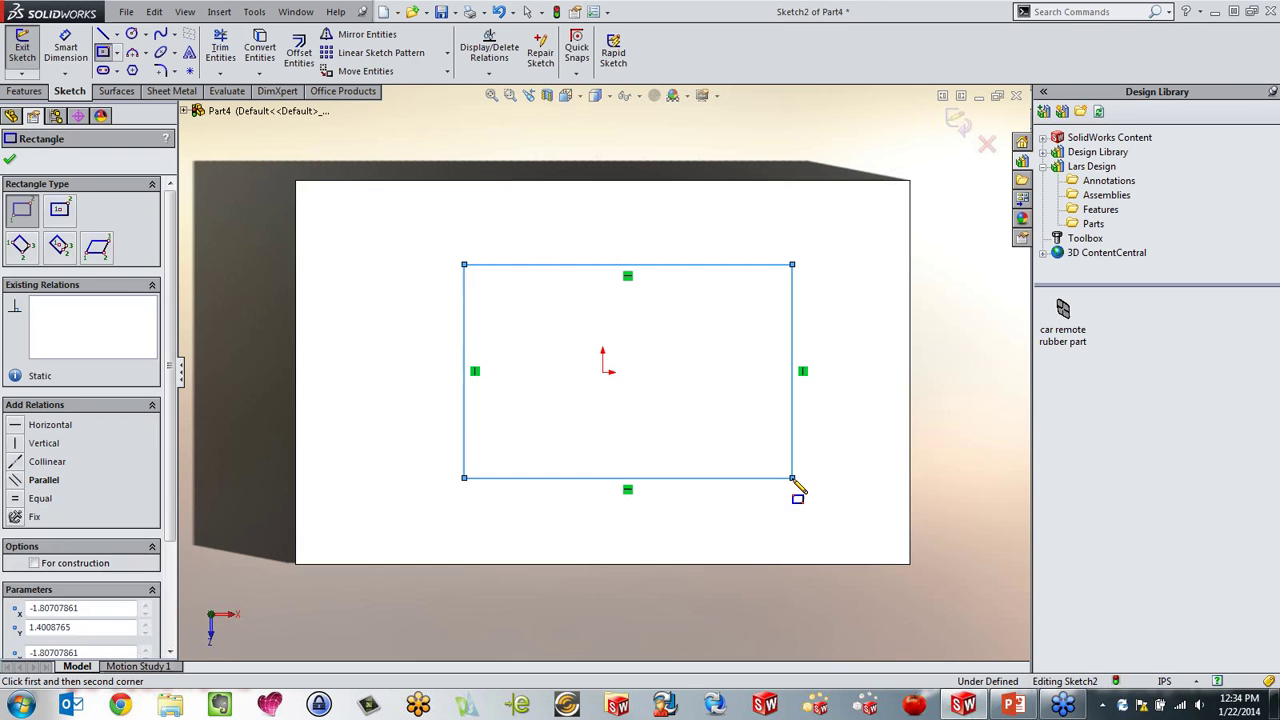
Step: Dimension the sketched rectangle 5 in long and 3 in wide
right_drag(848, 471, 829, 343)
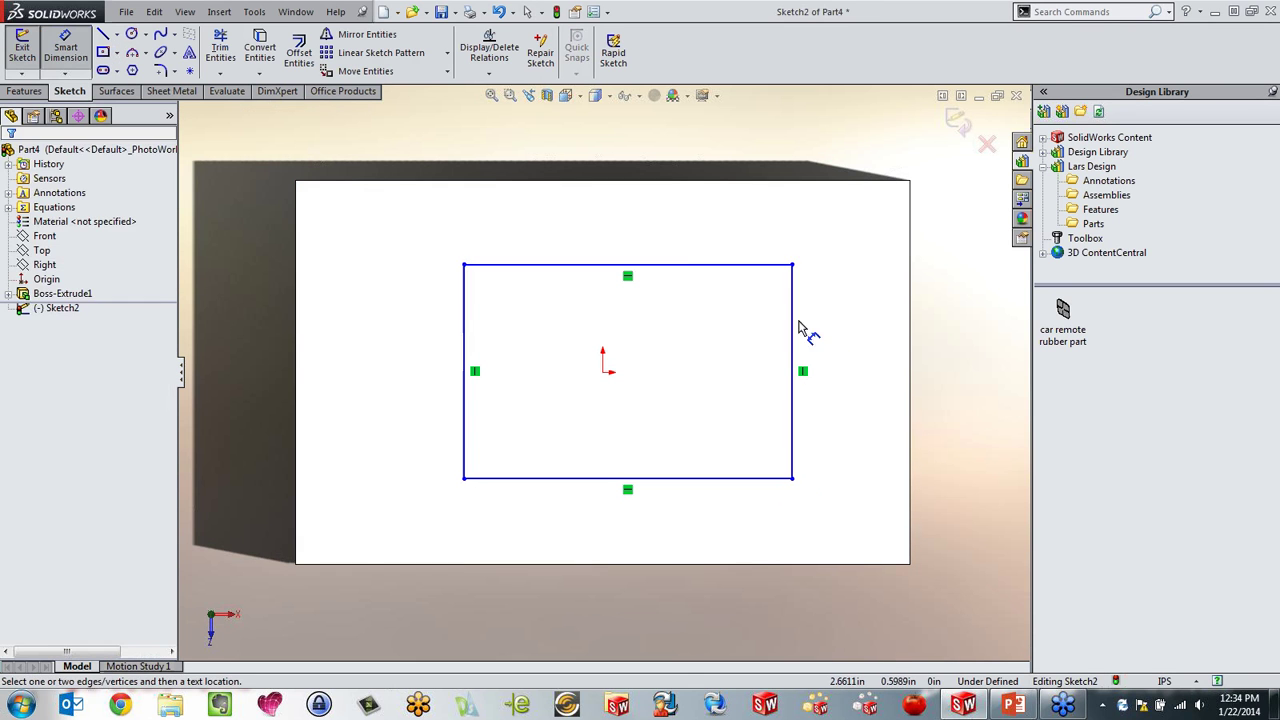
click(686, 265)
click(641, 235)
text(5)
key(Return)
click(464, 318)
click(368, 380)
text(3.)
key(Return)
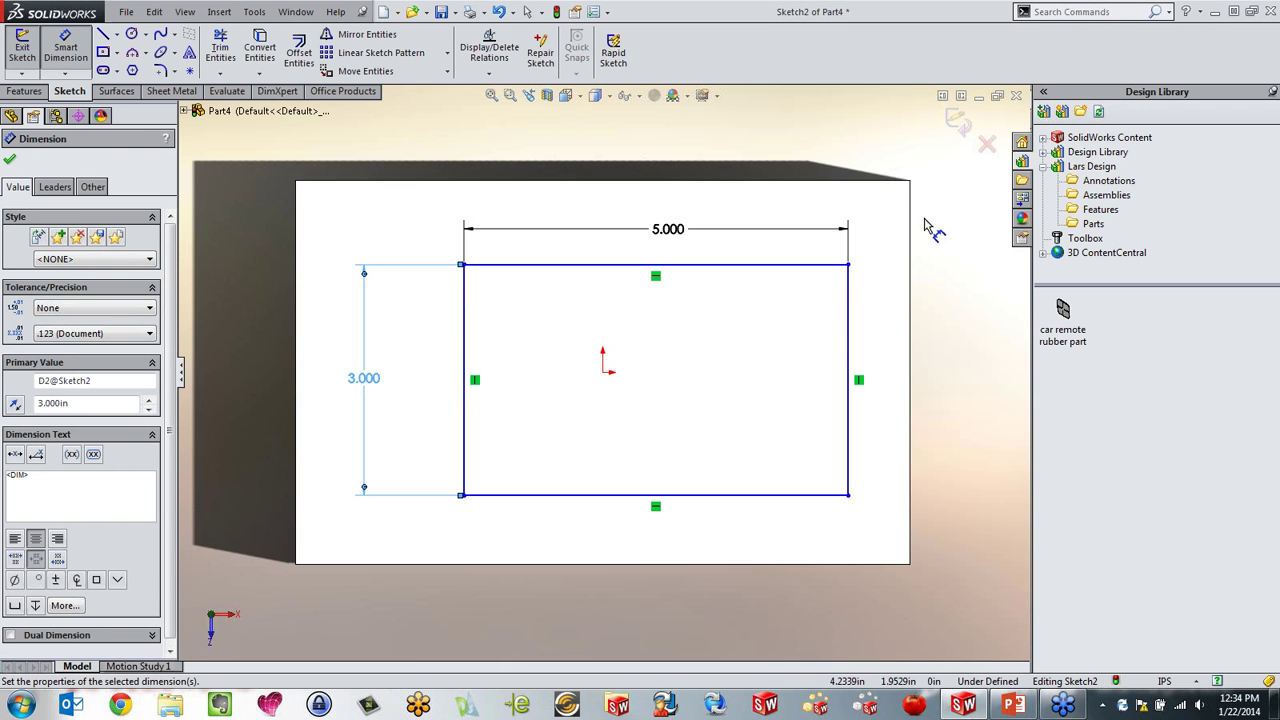
Step: Locate the rectangle 1 in from the block's right short edge and 1.5 in from its back long edge
click(848, 337)
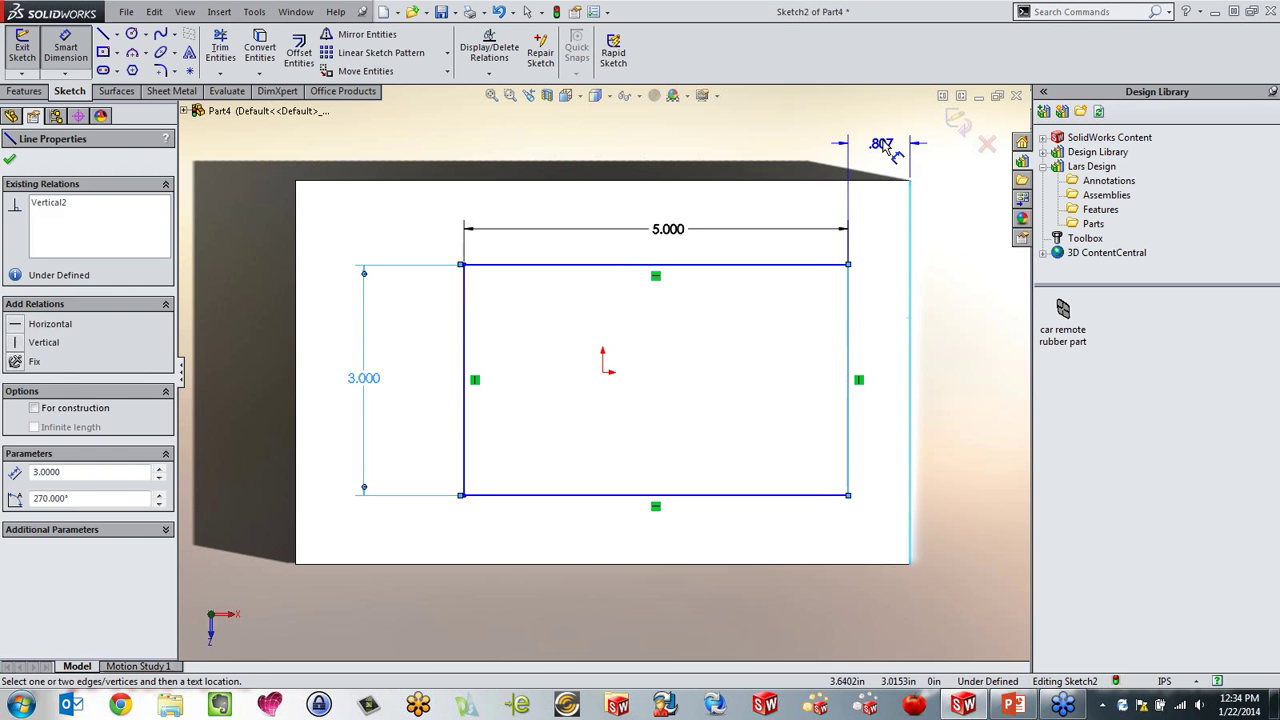
click(884, 145)
text(1)
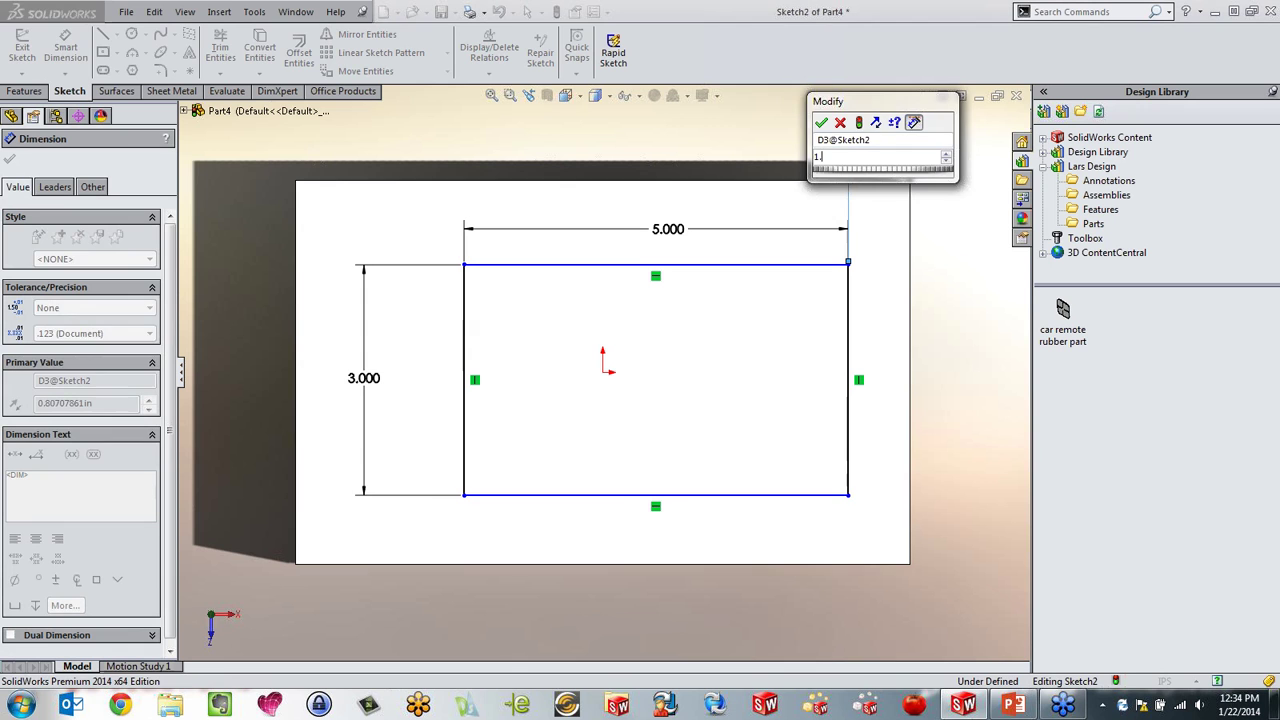
key(Return)
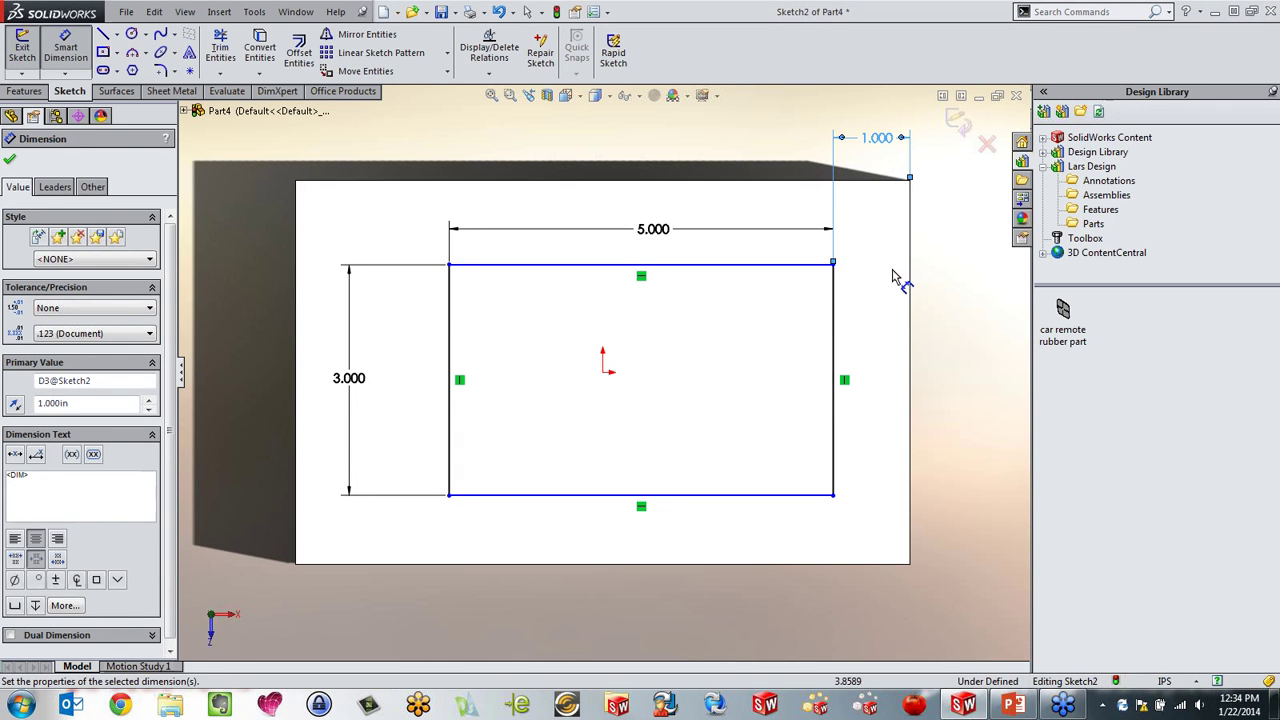
click(815, 264)
click(798, 182)
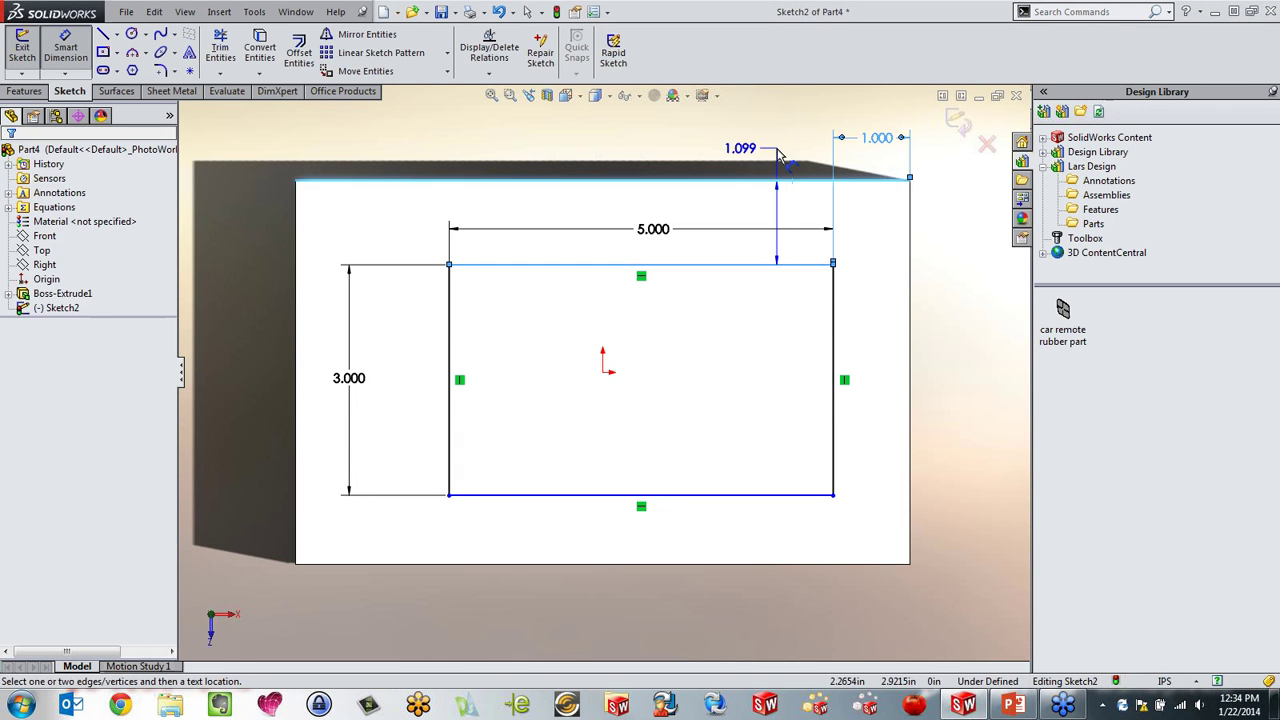
click(745, 138)
text(1.5)
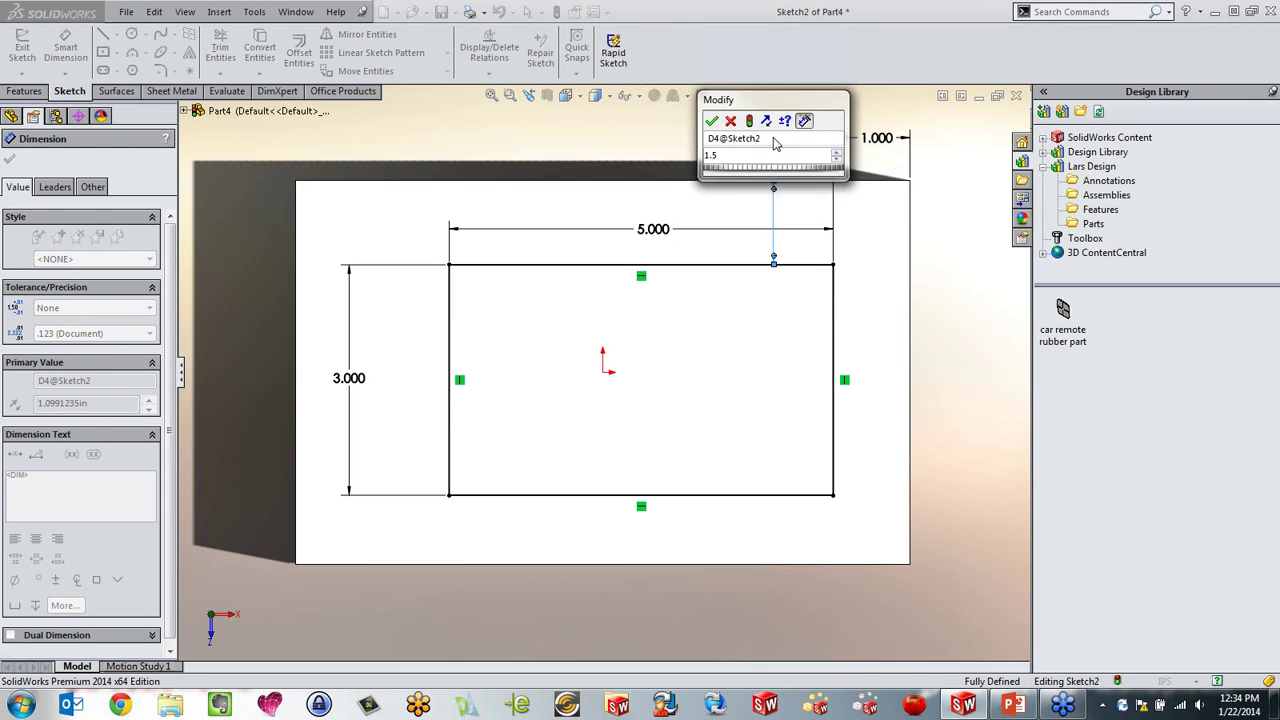
key(Return)
Step: Rename the 1.5 in offset dimension as "Dimensions in X"
key(ctrl+7)
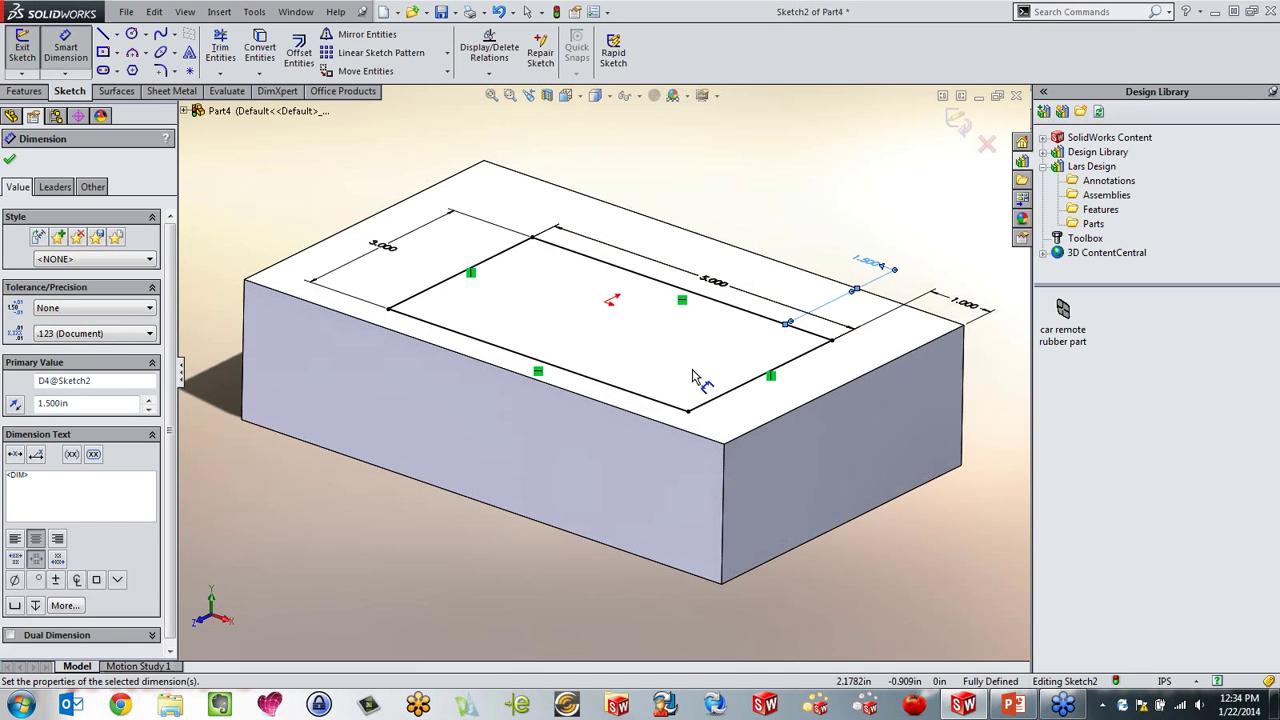
key(Up)
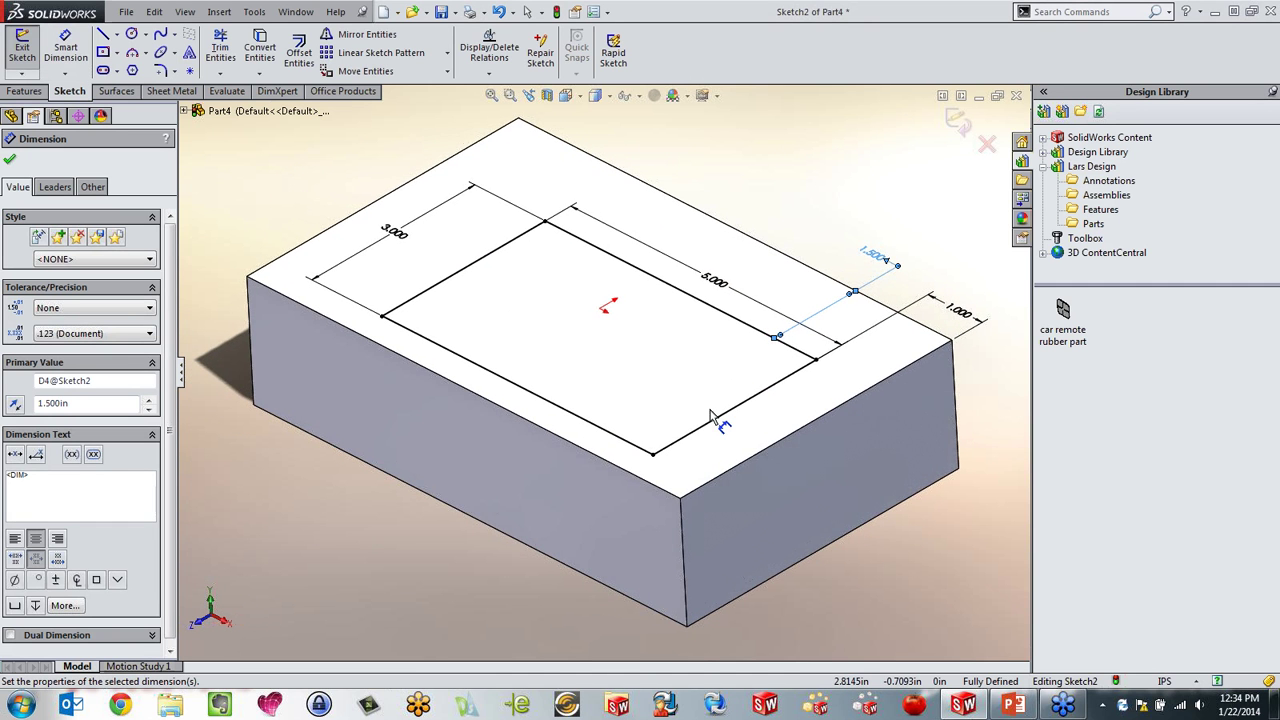
scroll(714, 410, down, 2)
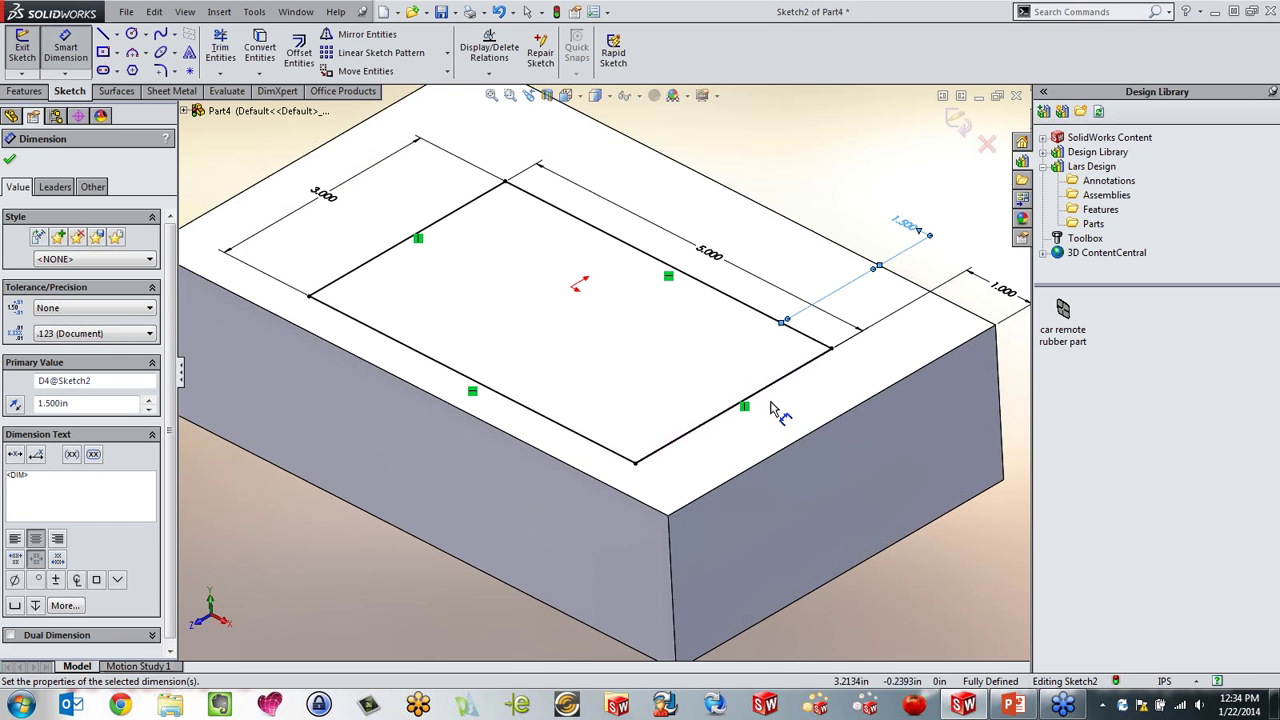
click(903, 224)
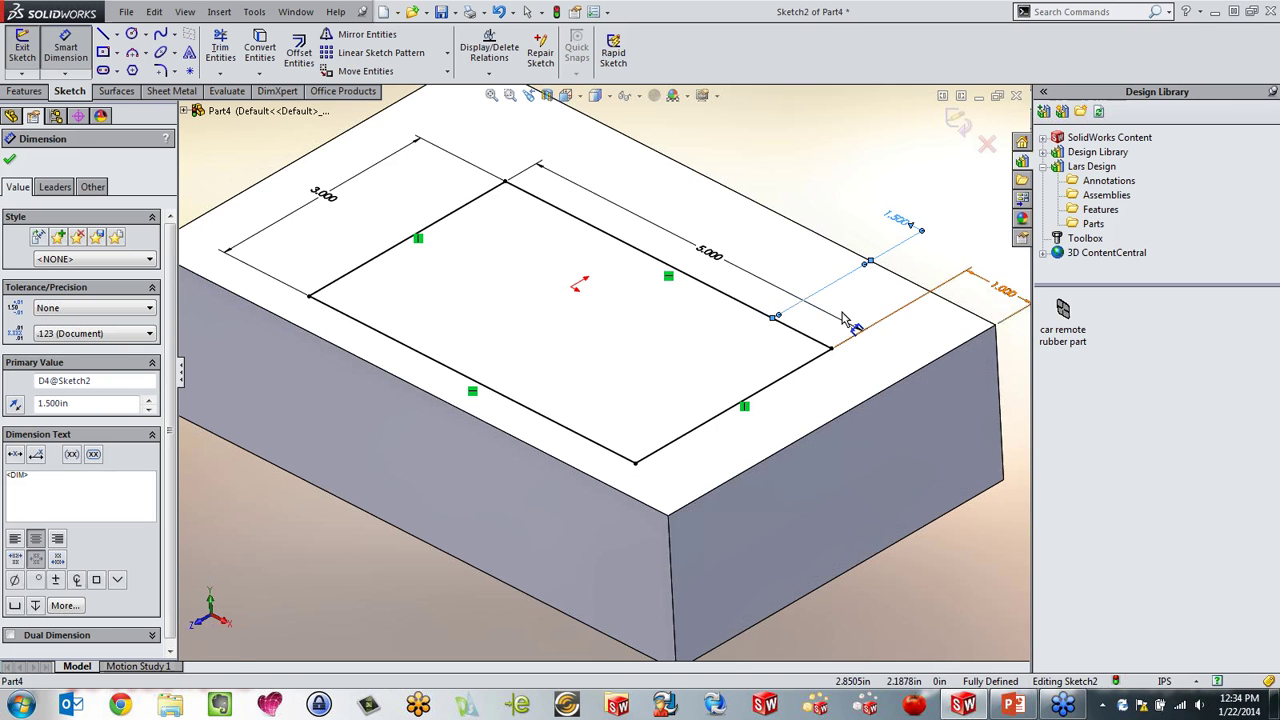
scroll(929, 411, up, 3)
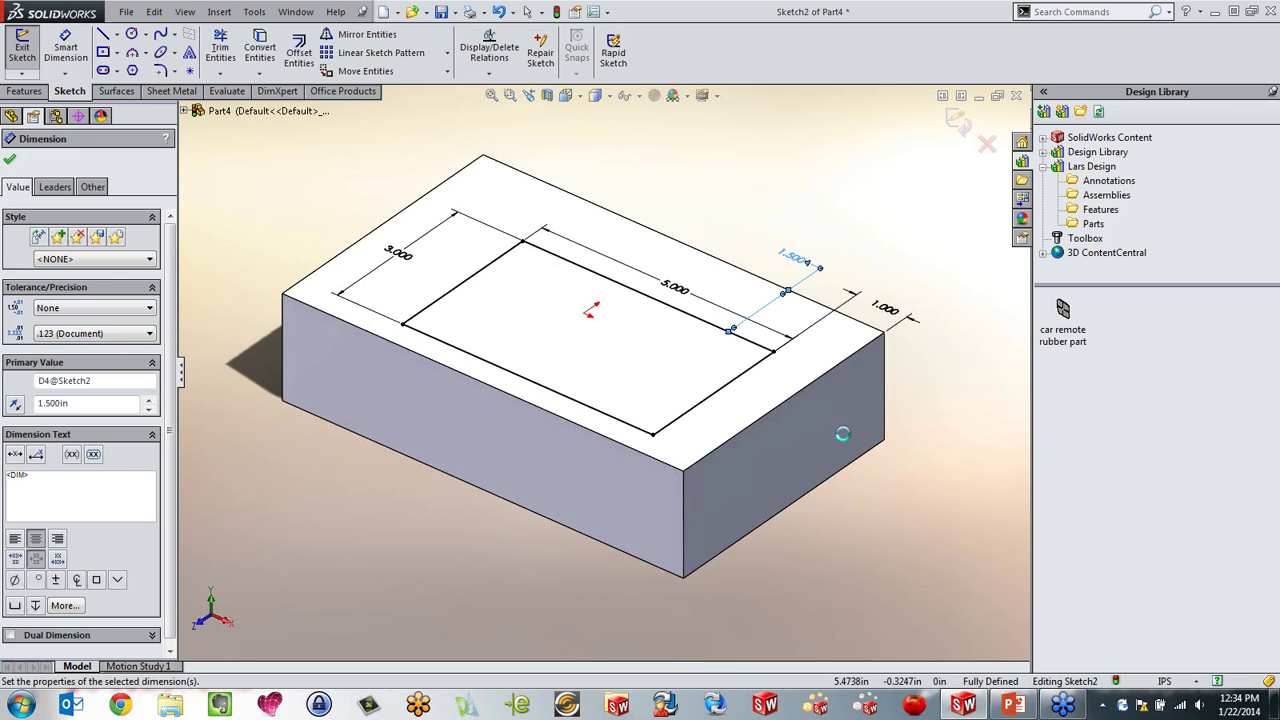
scroll(787, 332, down, 2)
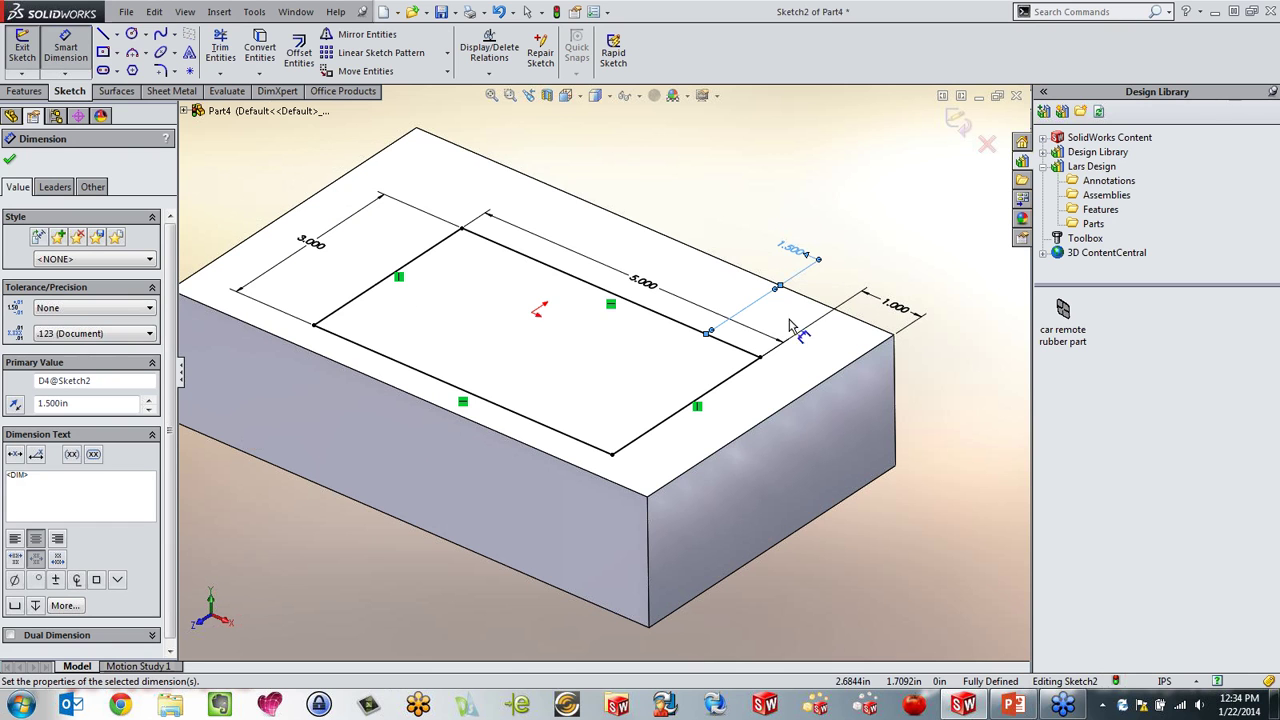
click(810, 265)
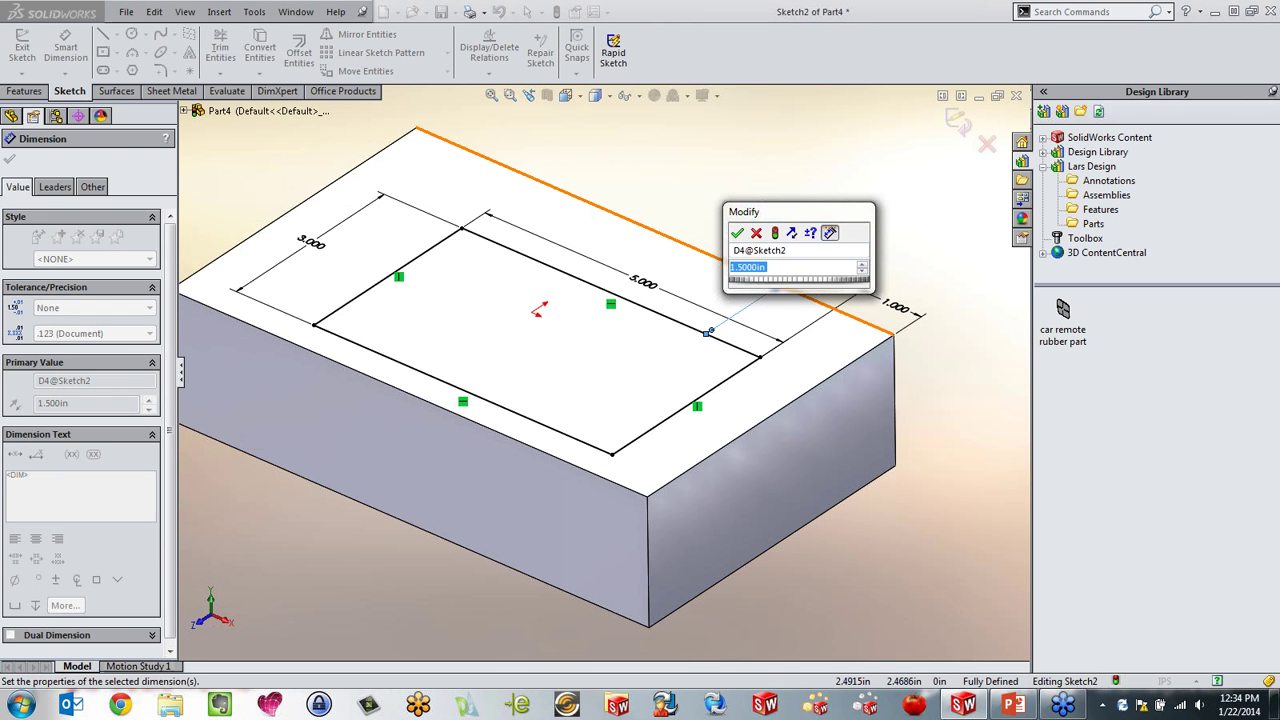
click(805, 250)
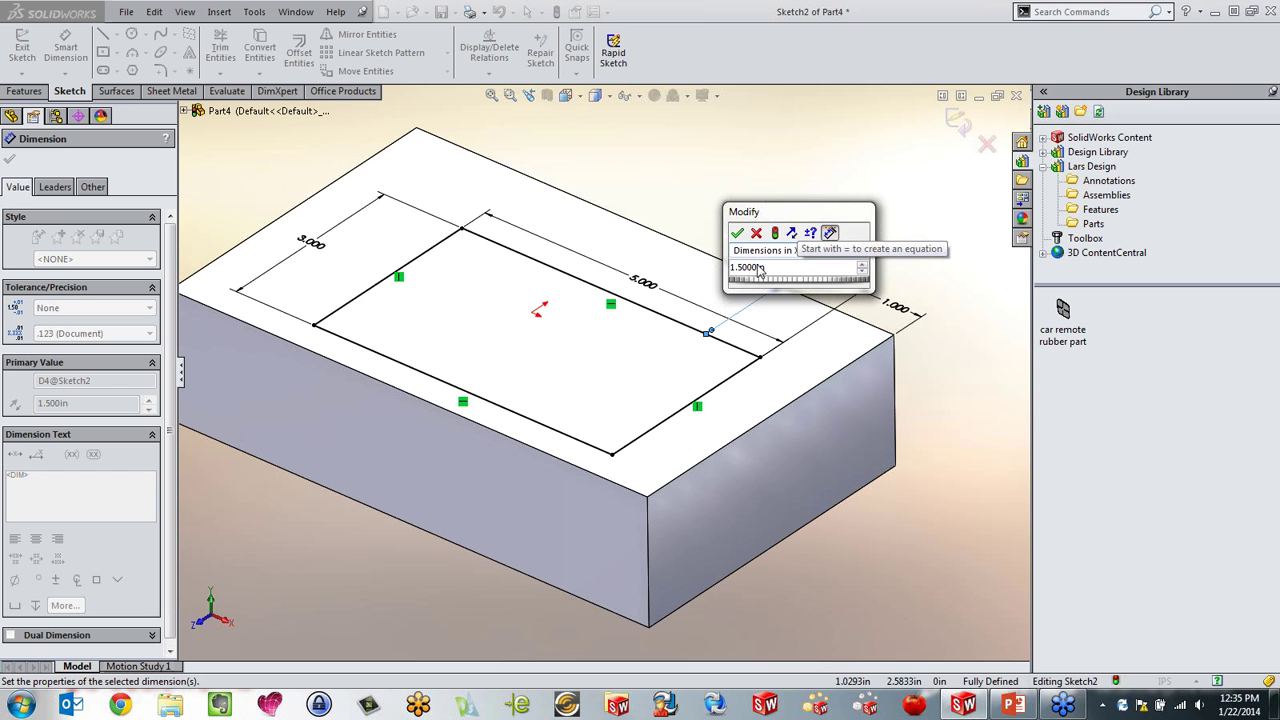
click(737, 232)
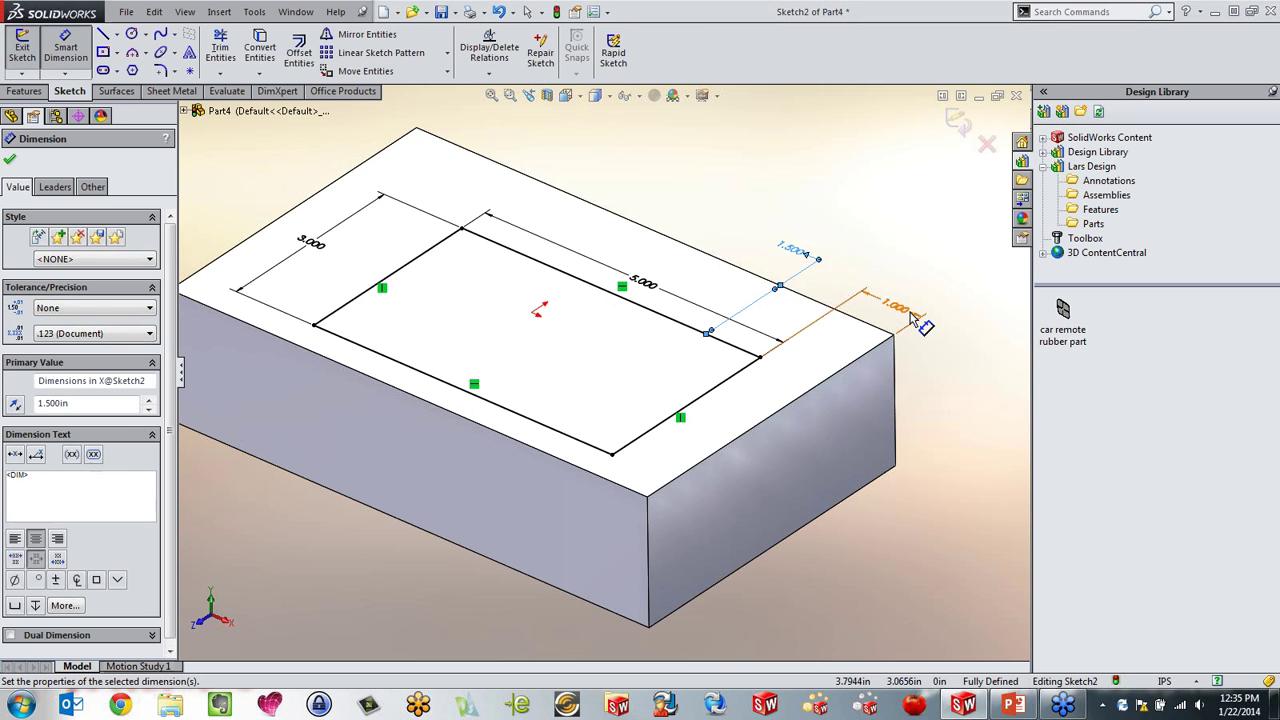
Step: Rename the 1.5 in offset dimension from the back edge as "Dimensions in Y"
double_click(790, 252)
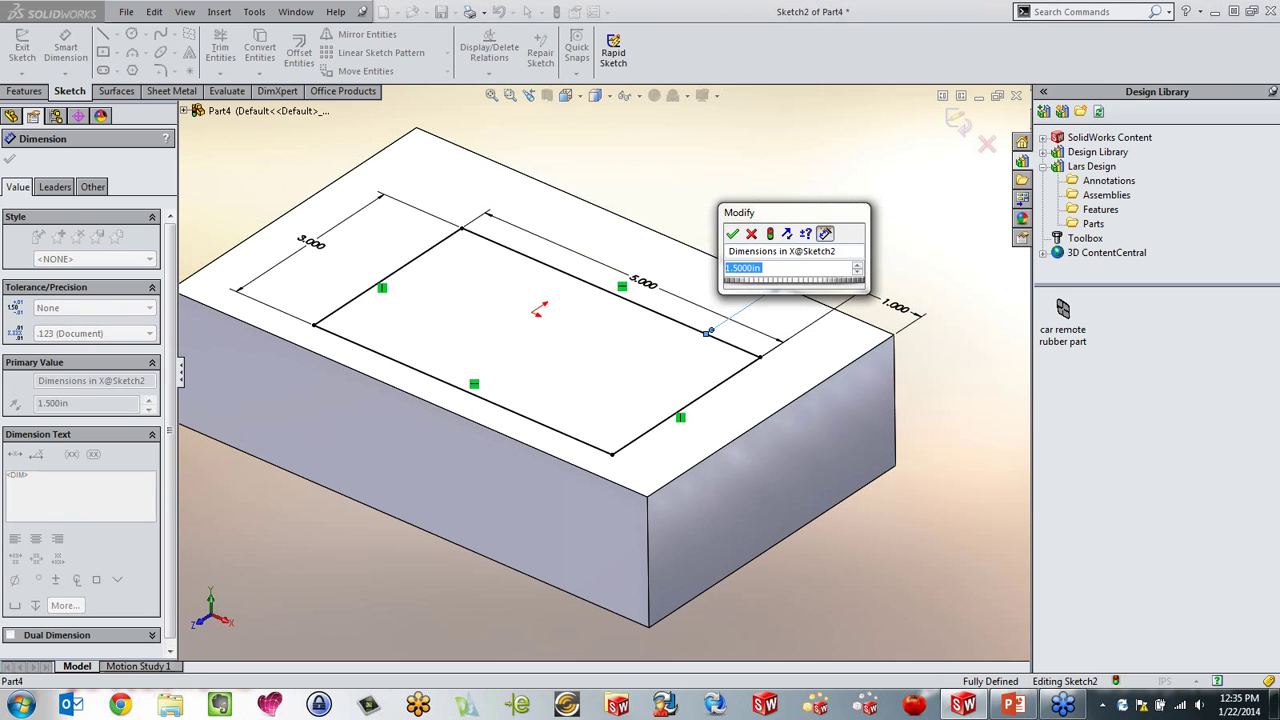
click(790, 252)
click(795, 252)
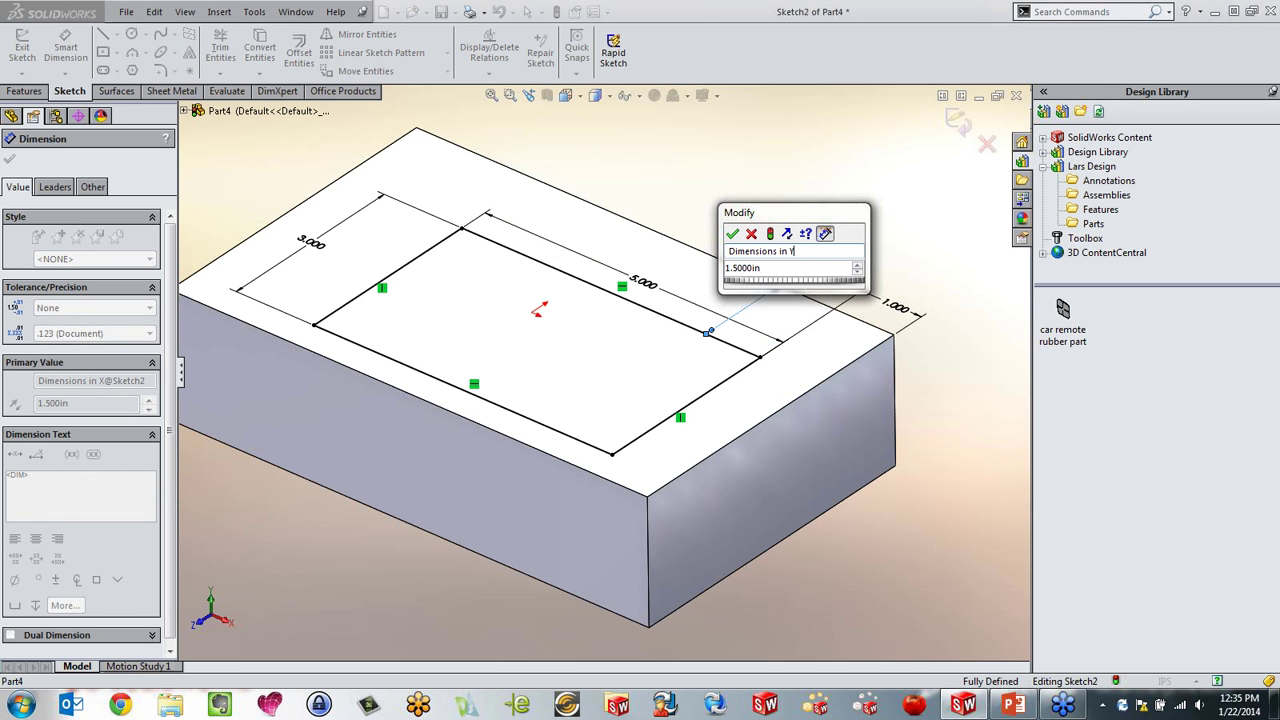
key(Return)
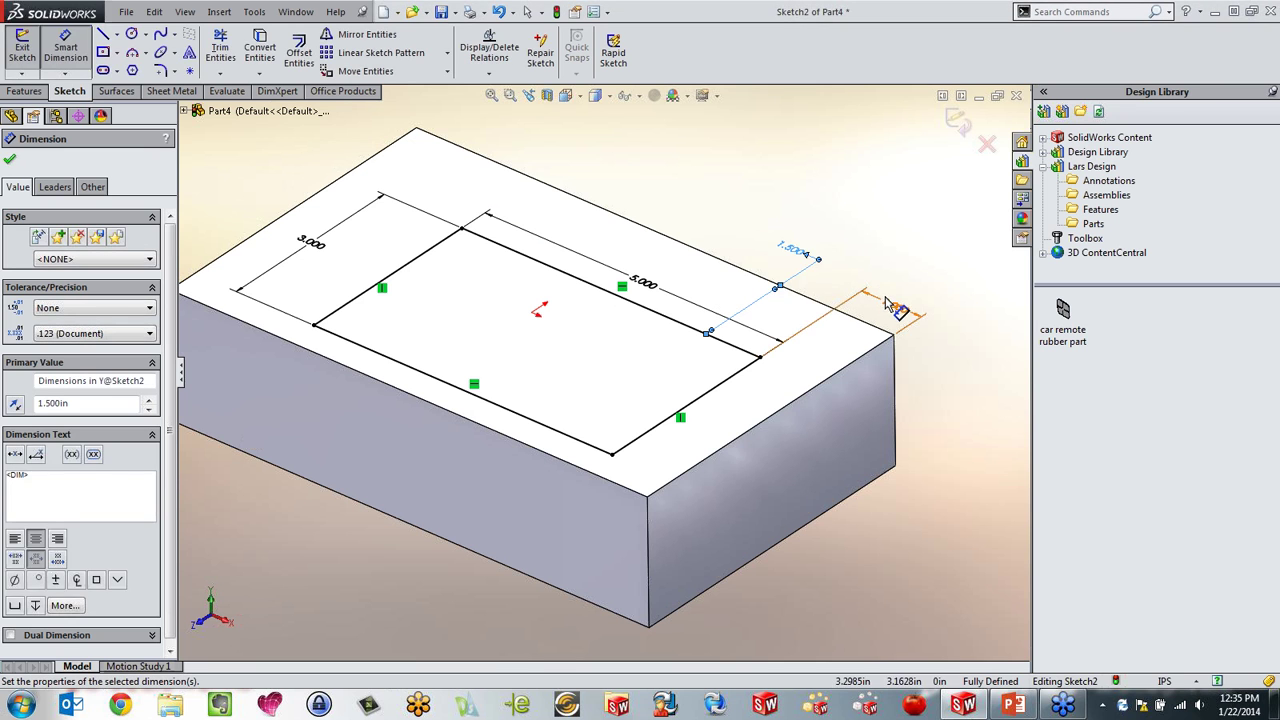
Step: Rename the 1 in offset dimension from the short edge as "Dimension in X"
click(885, 298)
click(885, 298)
click(885, 299)
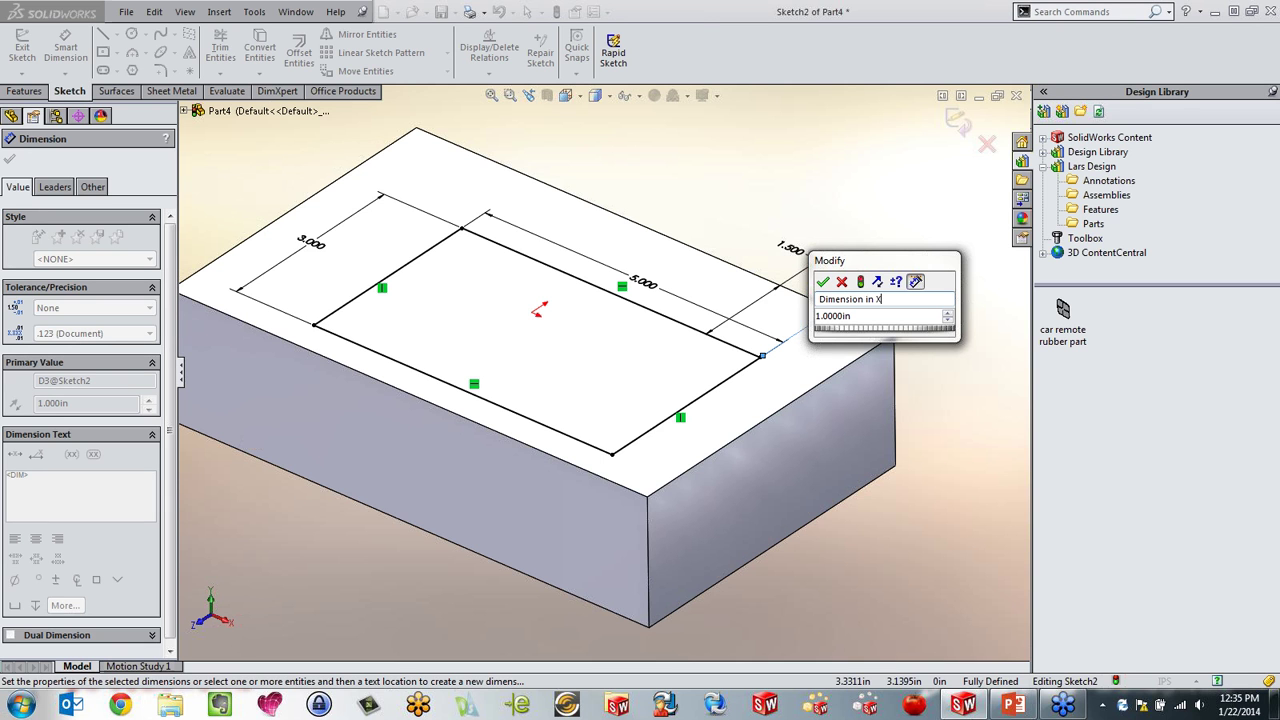
click(822, 282)
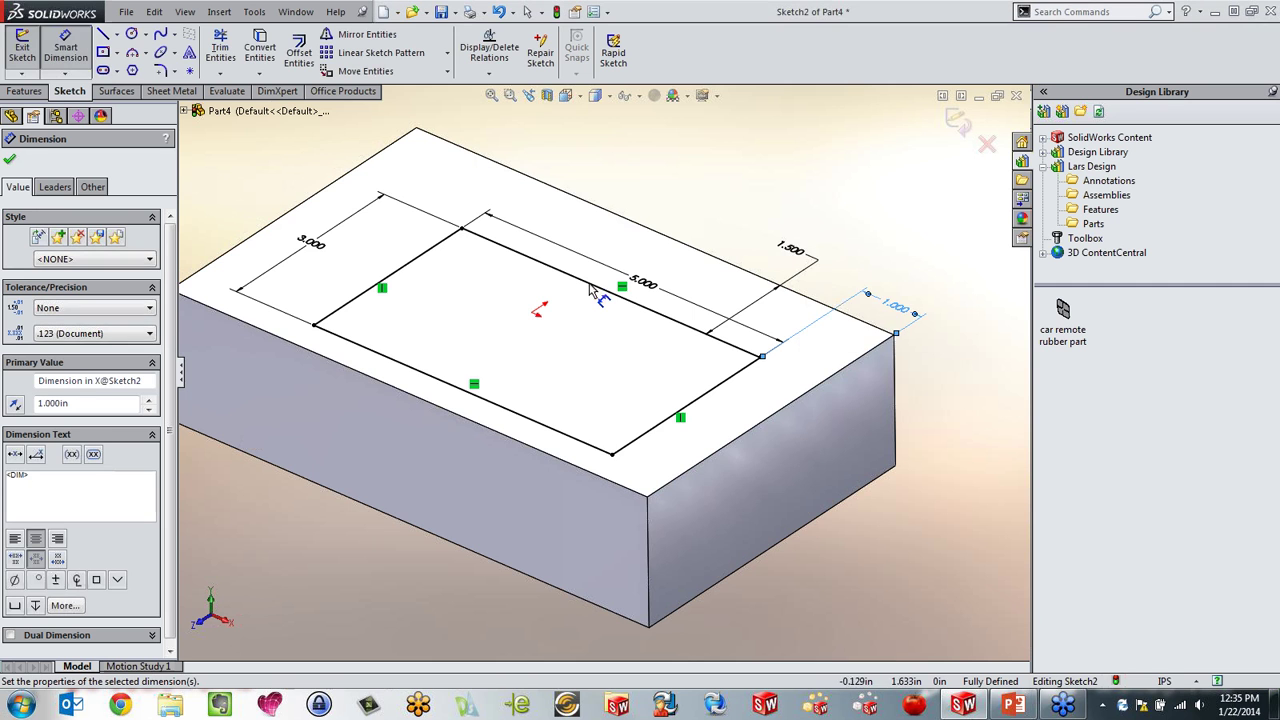
Step: Display the dimension names on the sketch to check them, and hide them again
middle_drag(770, 388, 895, 275)
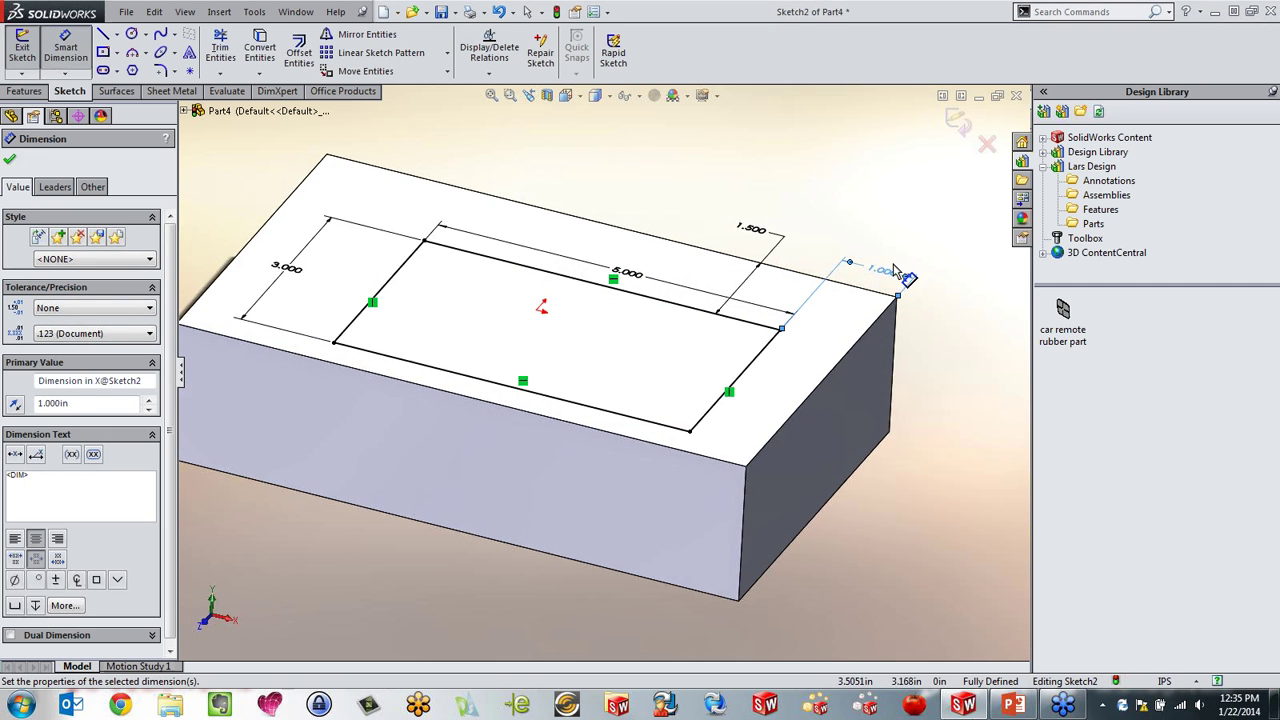
click(625, 98)
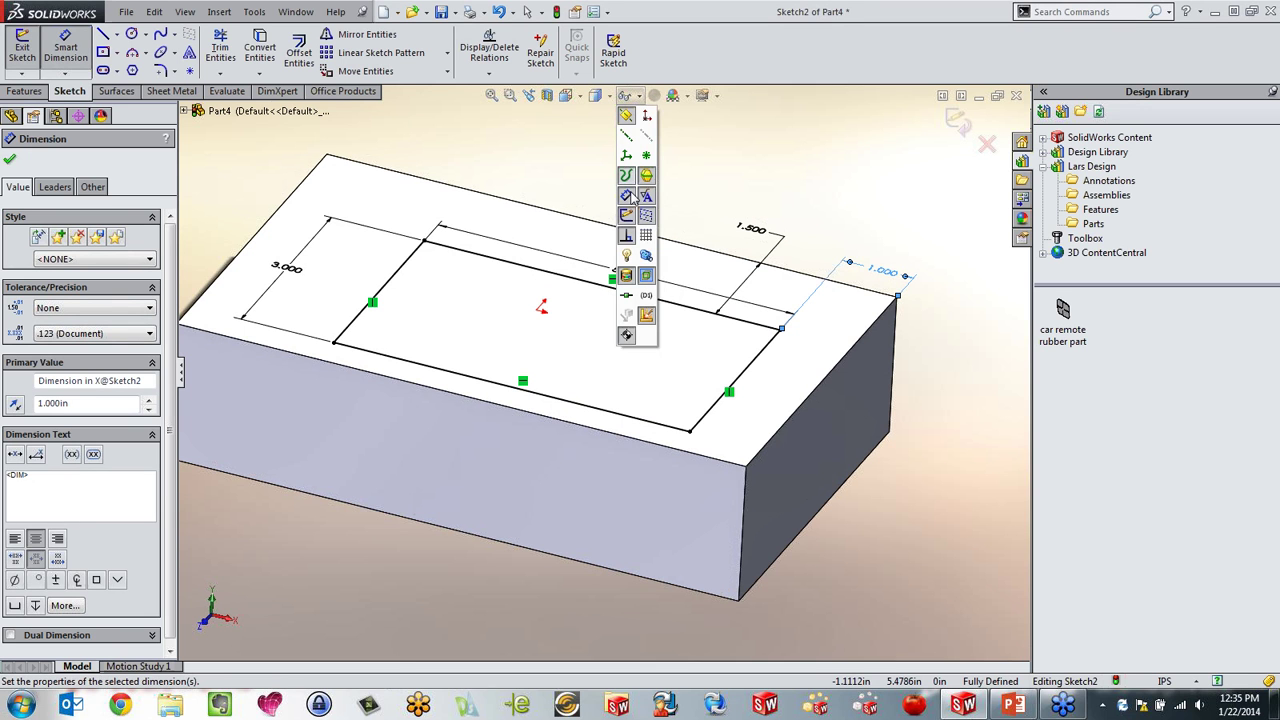
click(647, 297)
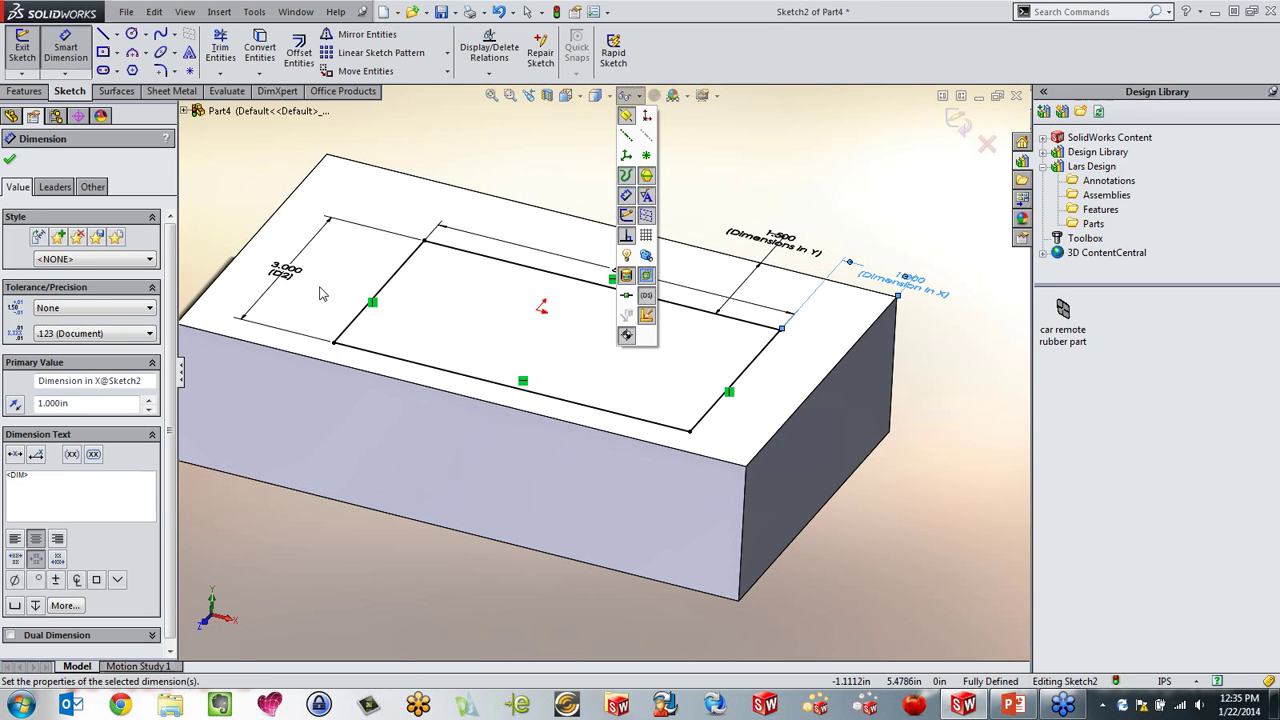
click(647, 297)
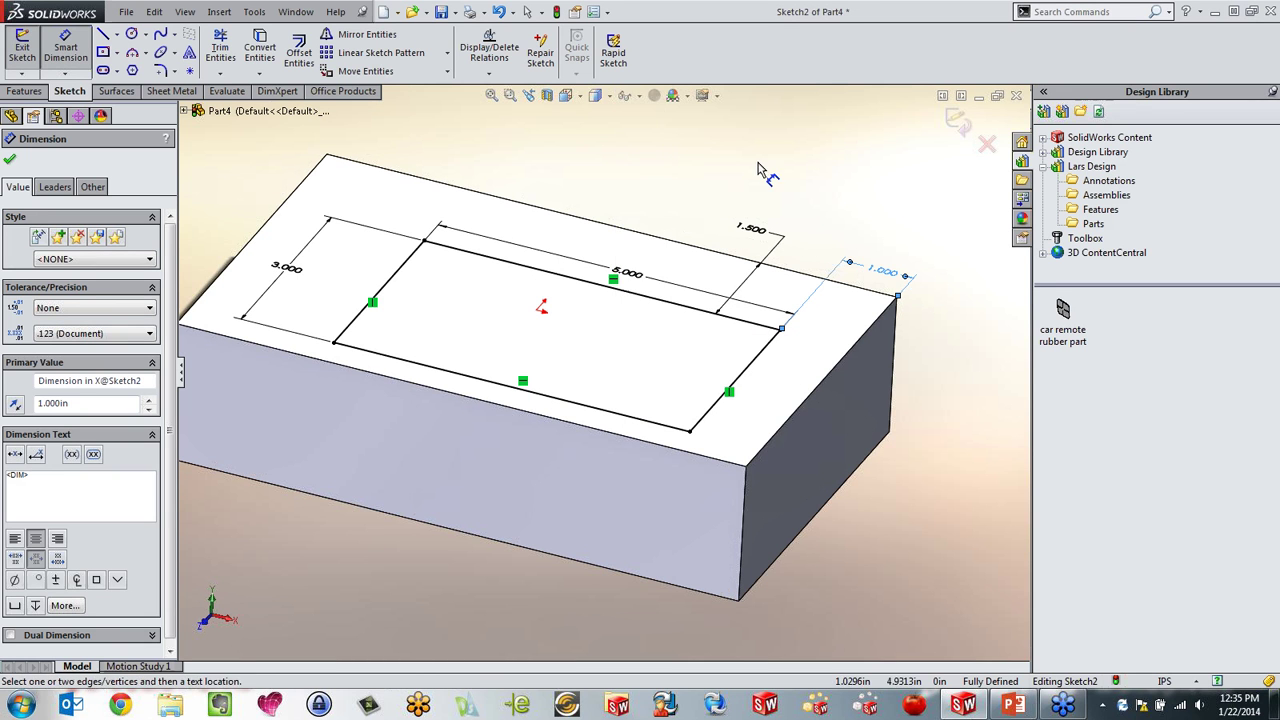
Step: Exit the rectangle sketch and extrude-cut it 0.375 in blind into the block's top face as a pocket
scroll(593, 350, up, 1)
middle_drag(554, 382, 524, 308)
scroll(524, 306, down, 1)
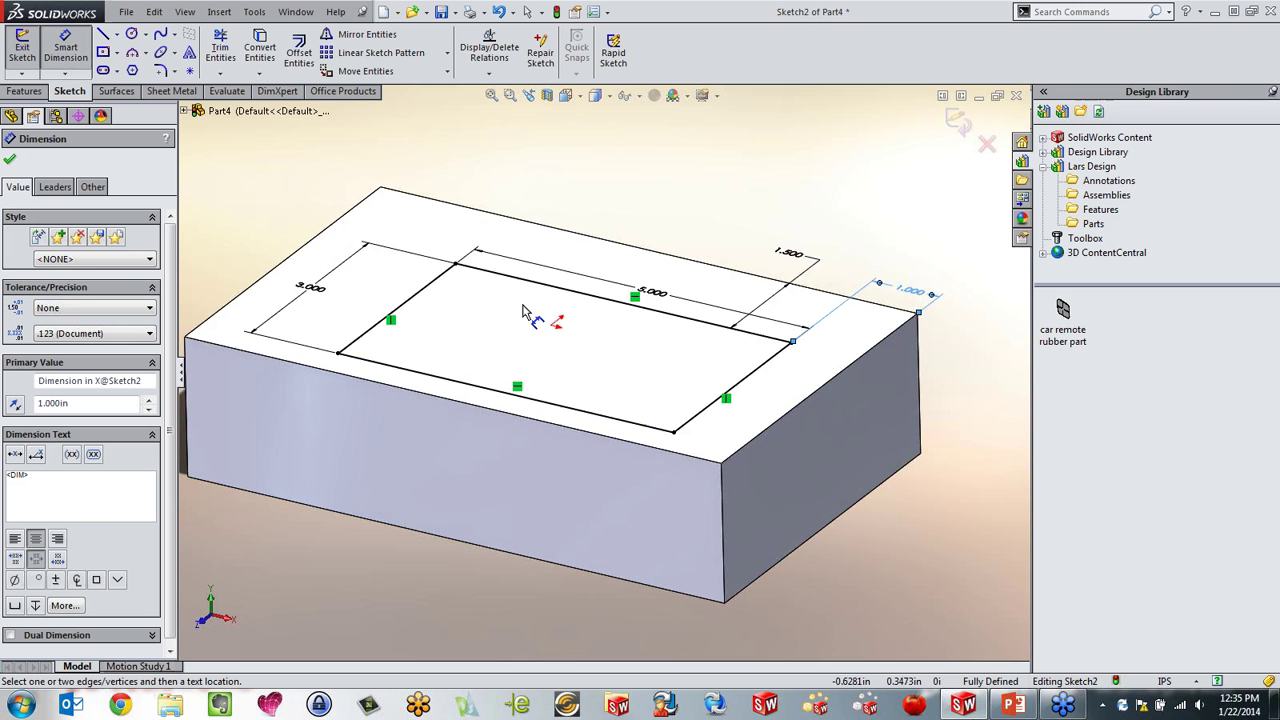
click(24, 47)
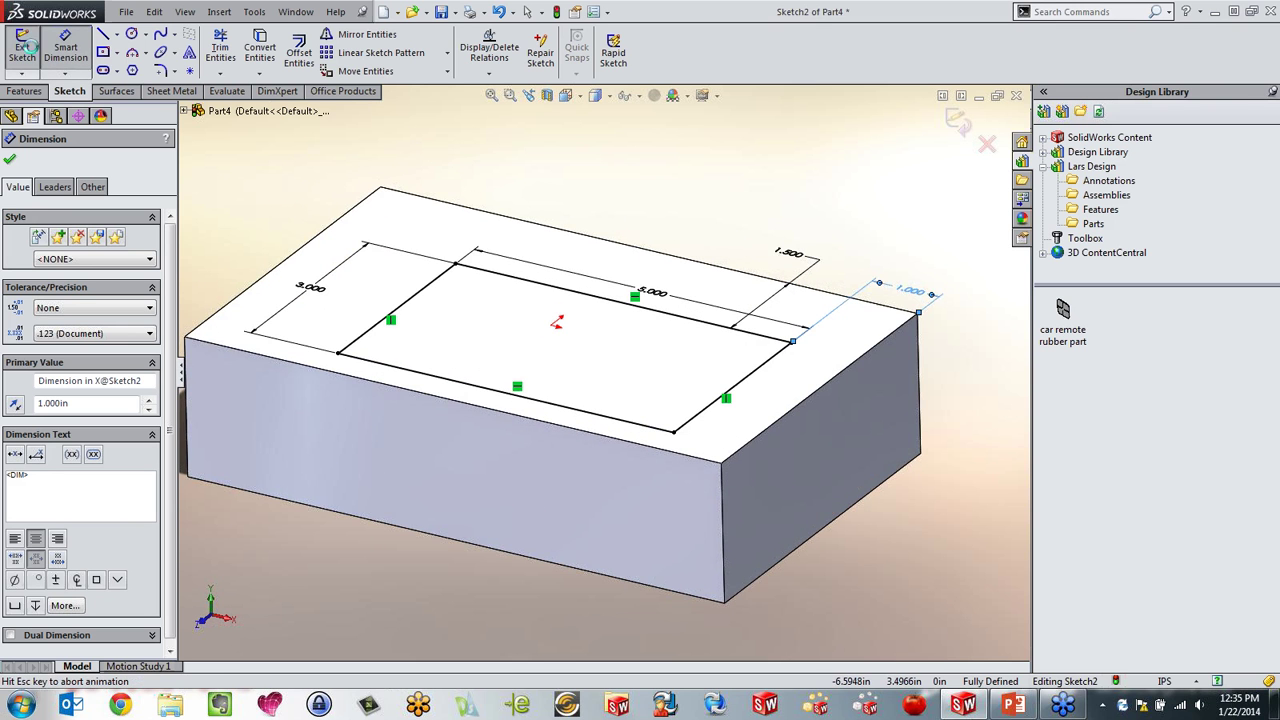
key(s)
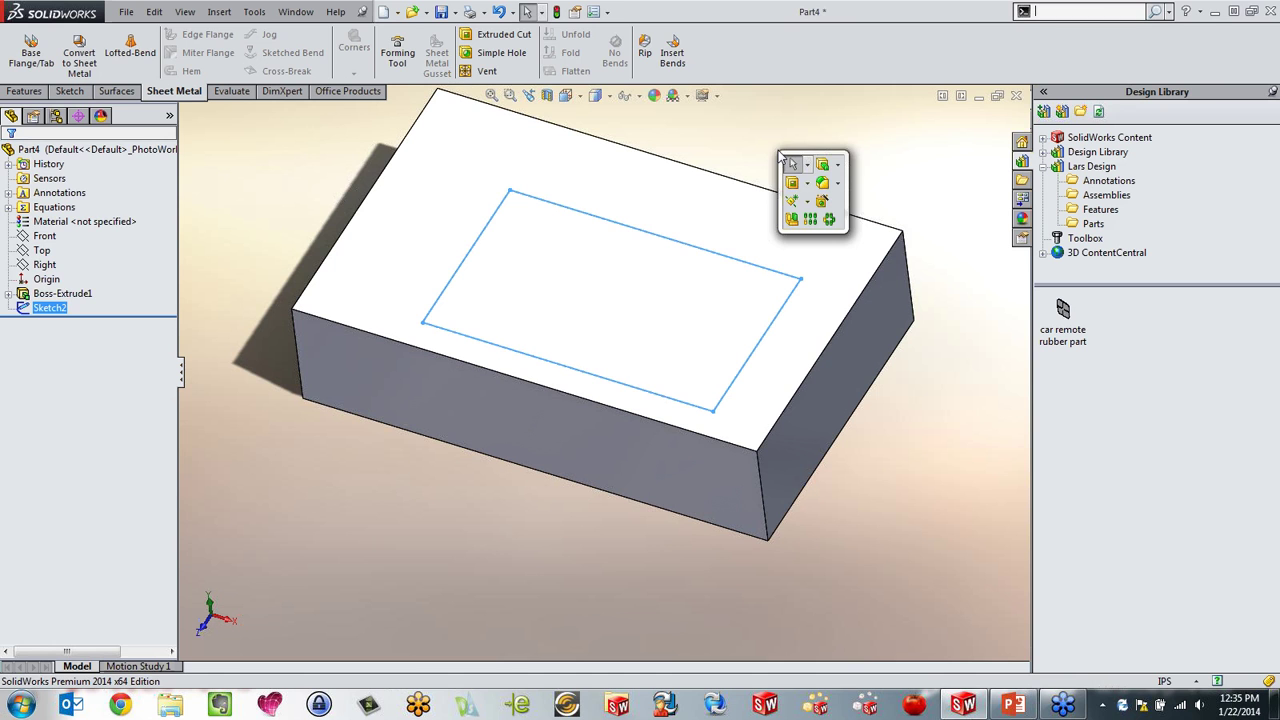
click(793, 183)
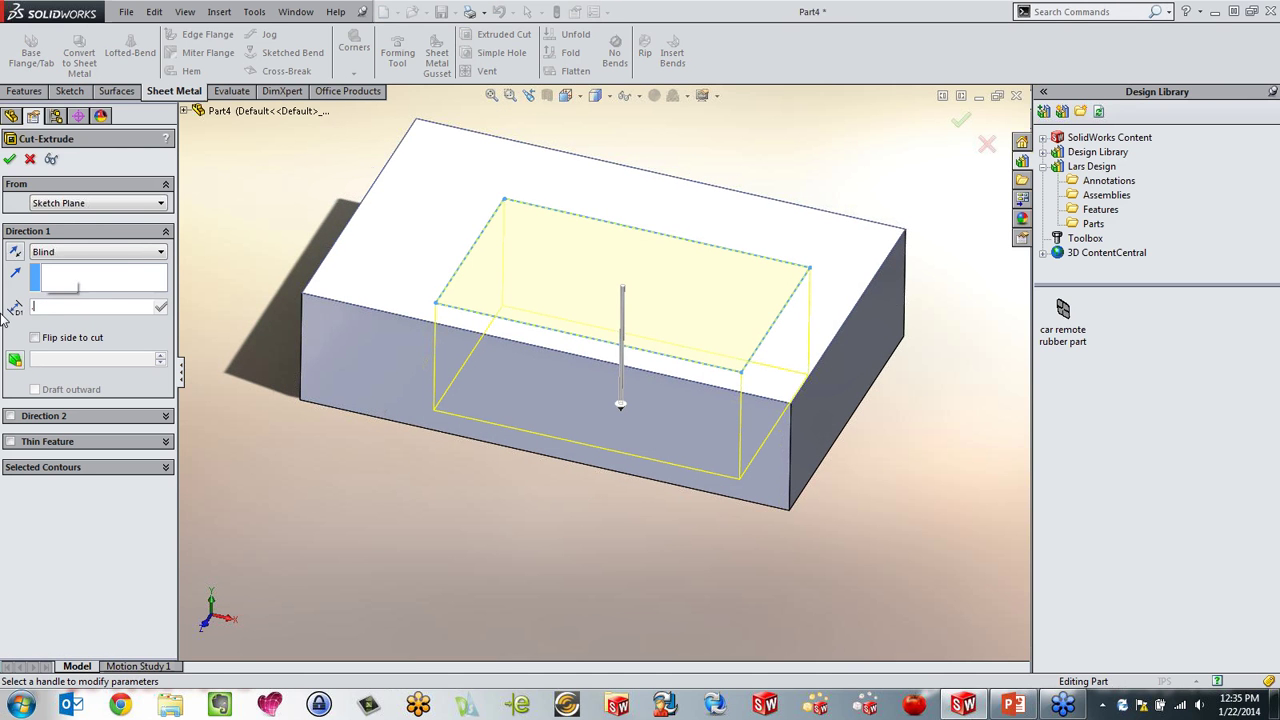
text(.375)
key(Return)
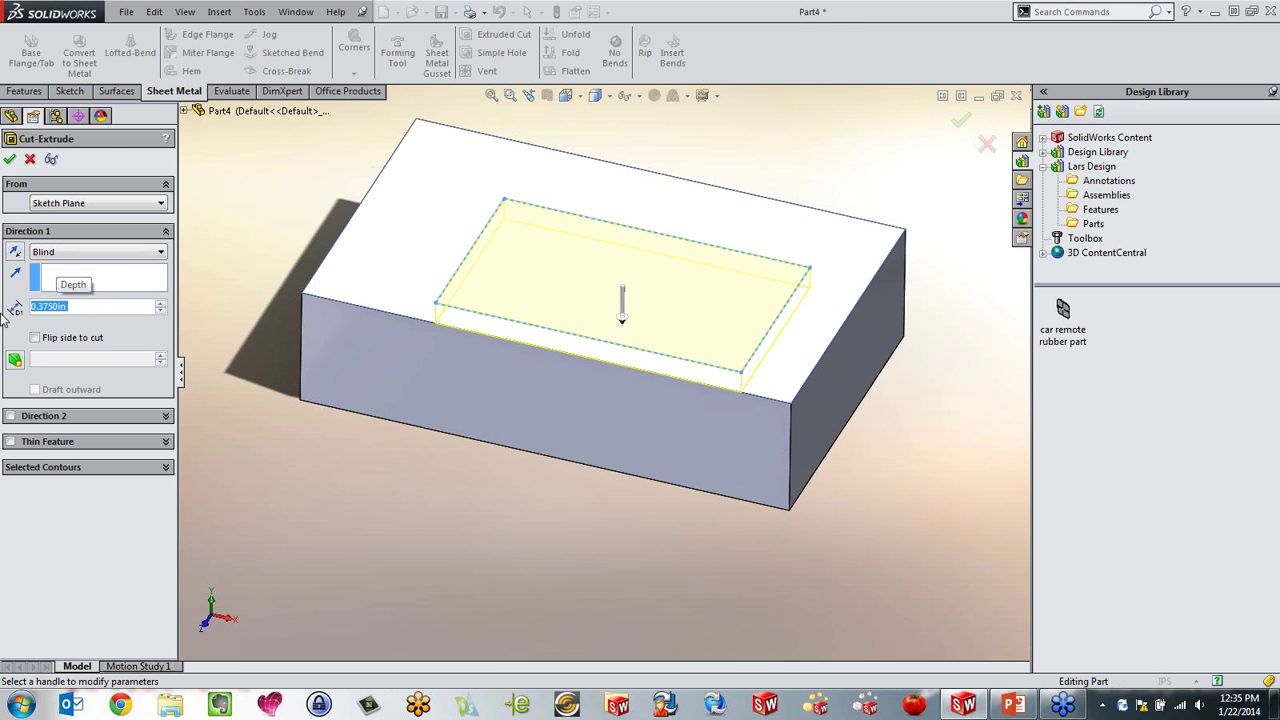
click(9, 160)
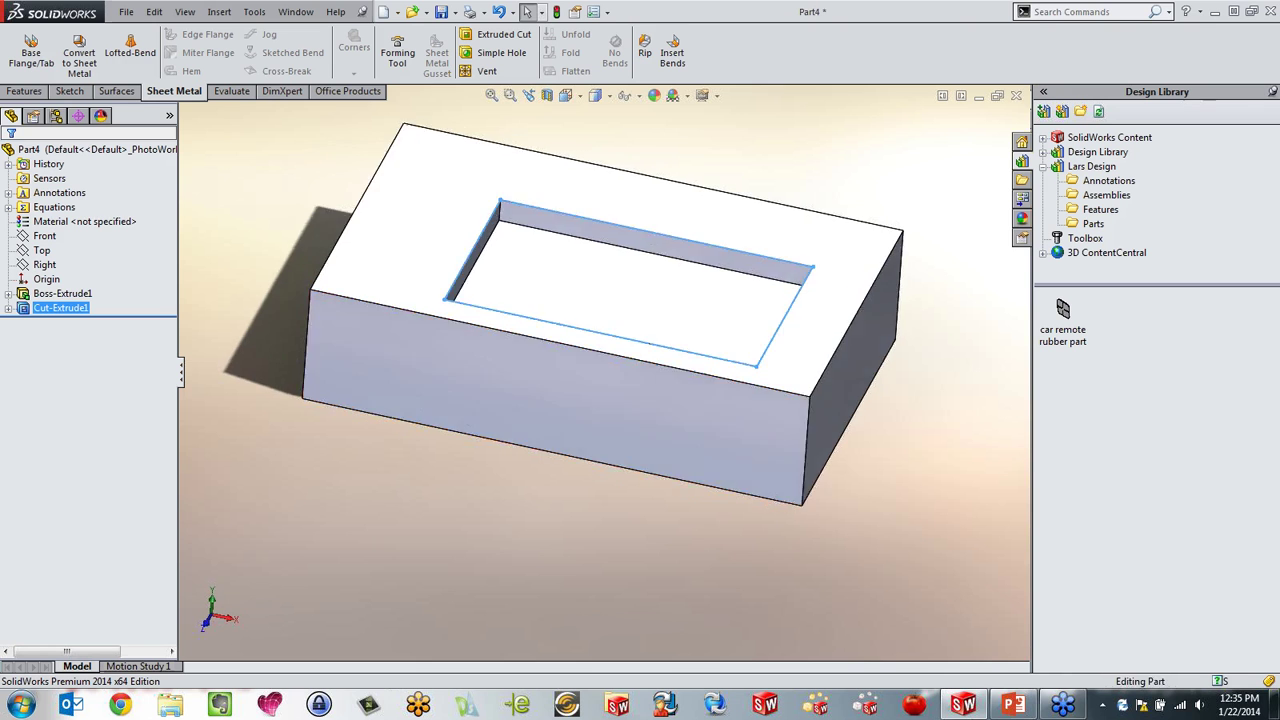
scroll(560, 230, down, 5)
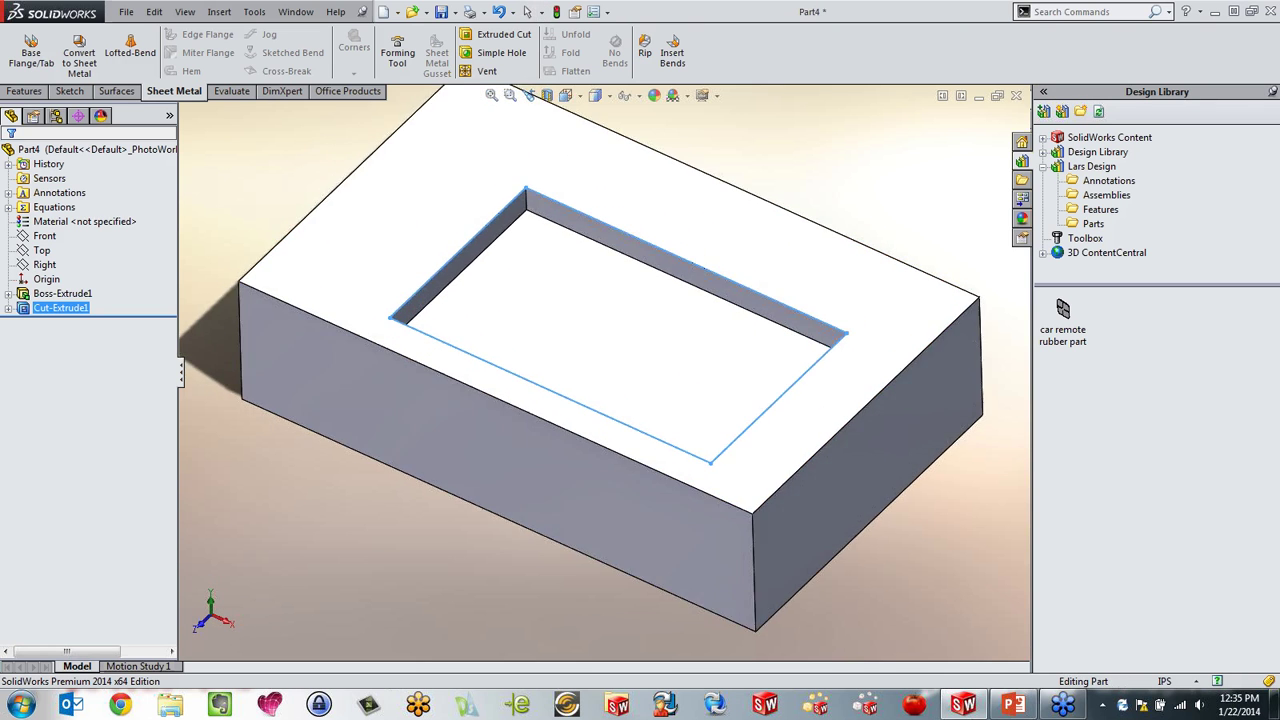
Step: Fillet the four vertical corner edges of the pocket with a 0.2 in radius
click(290, 151)
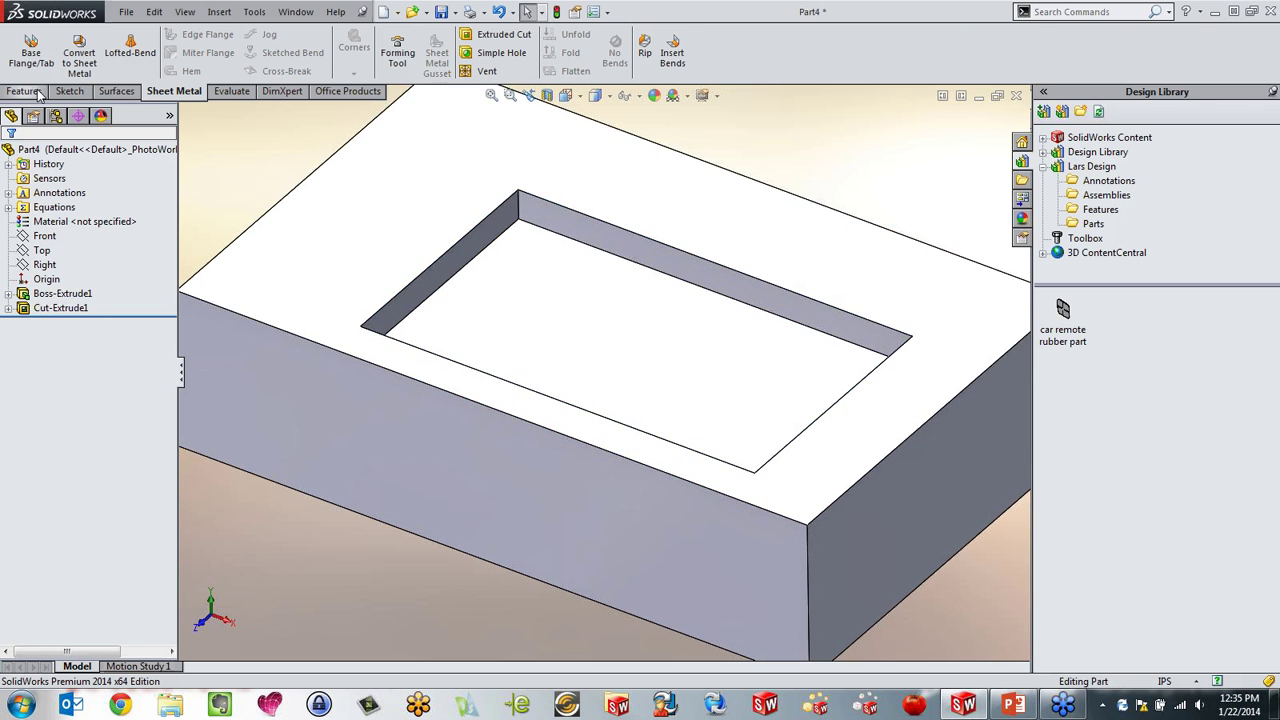
click(34, 92)
click(445, 45)
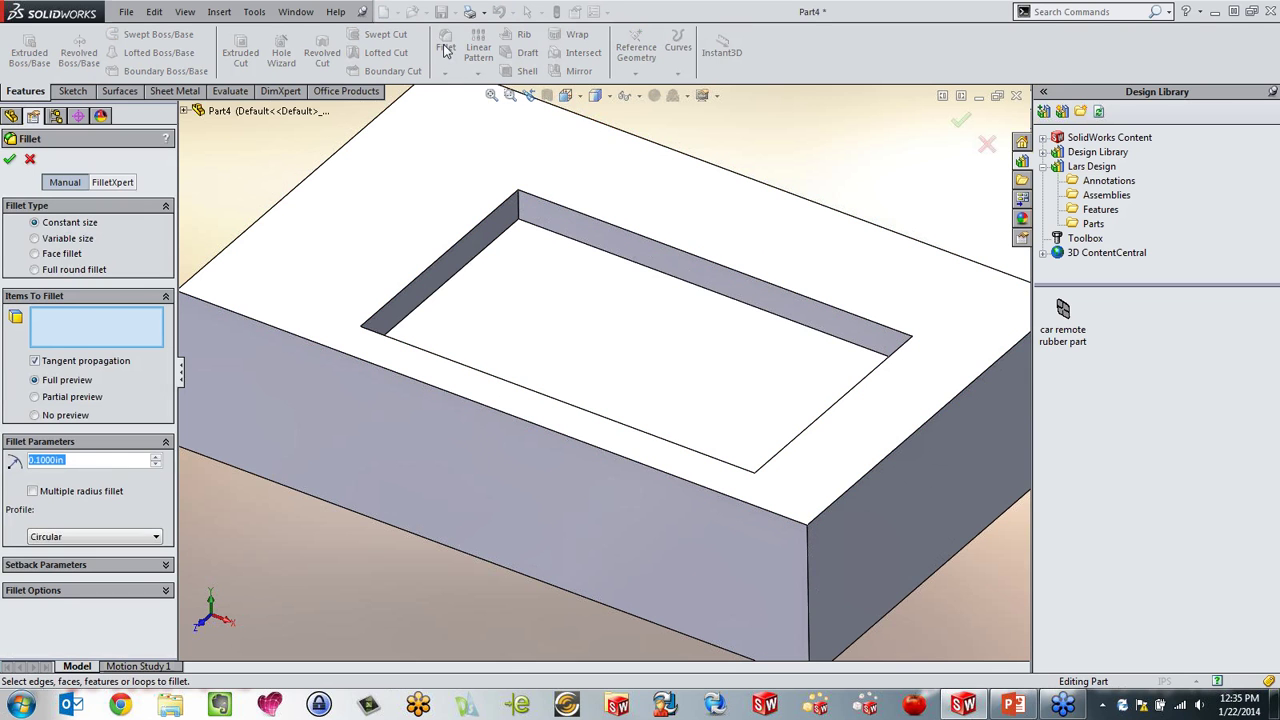
click(521, 206)
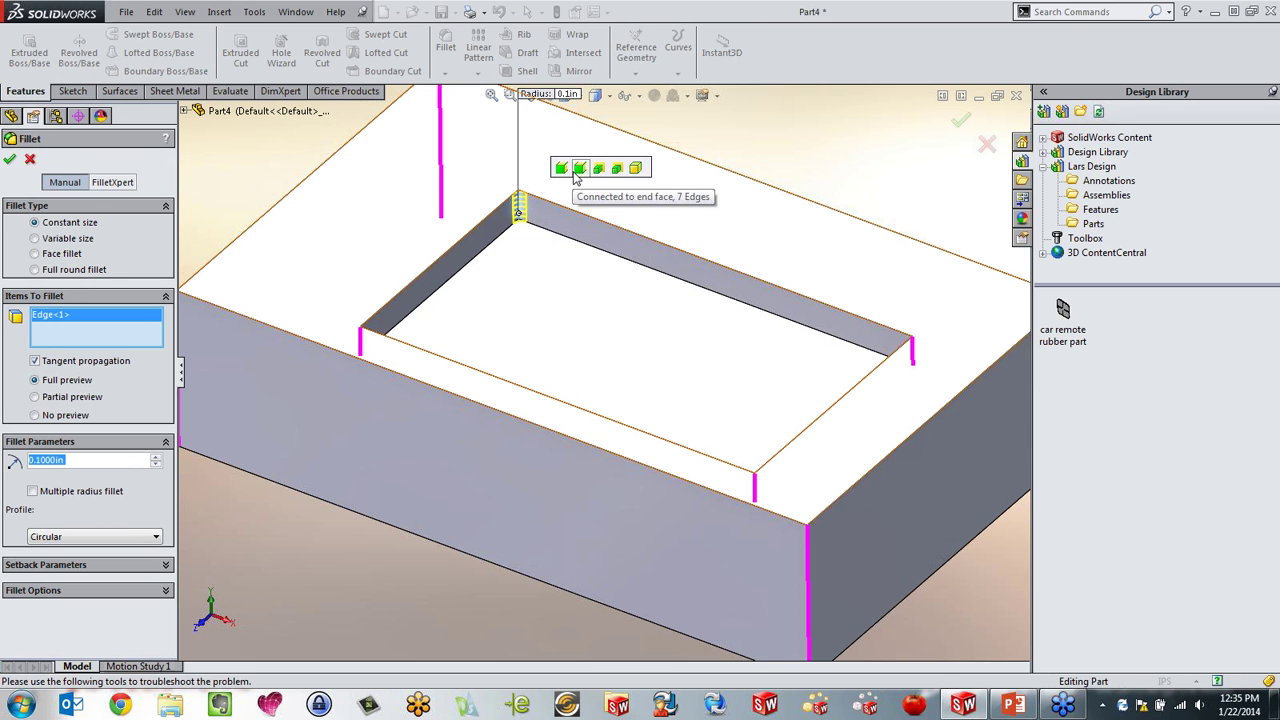
click(564, 172)
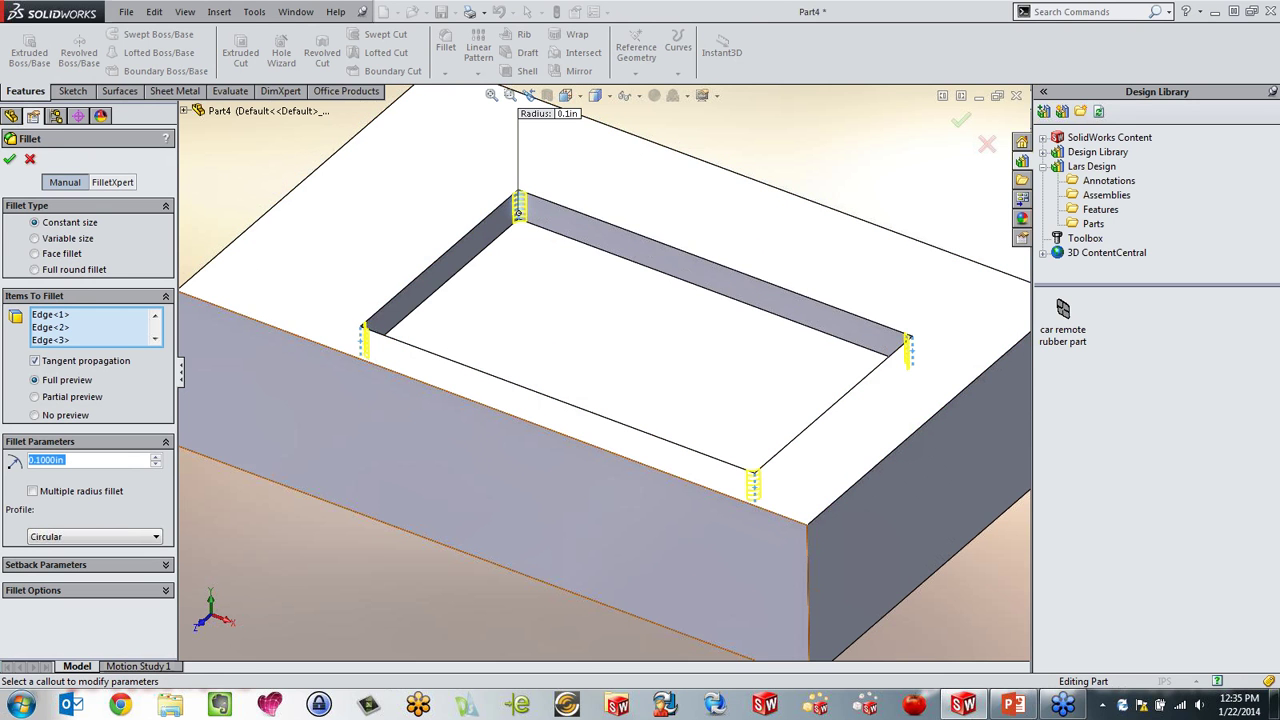
click(155, 461)
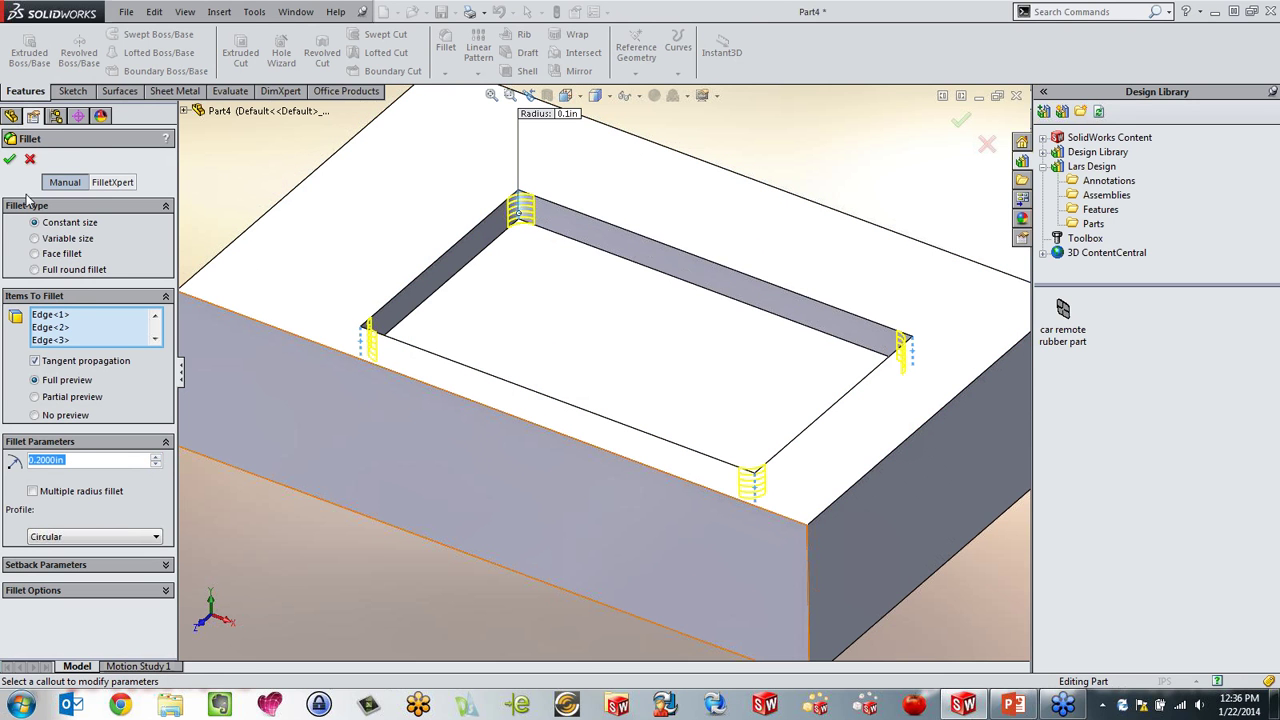
click(9, 159)
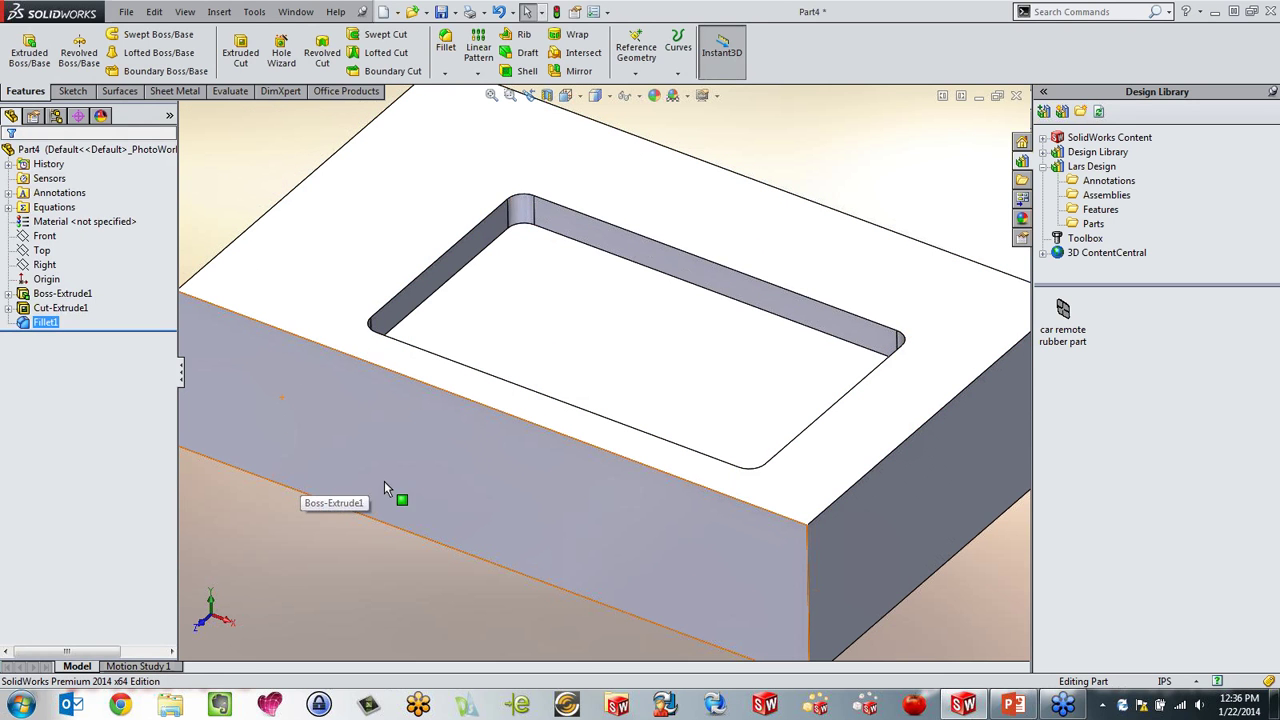
Step: Fillet the edges around the pocket's floor face with a 0.075 in radius
scroll(386, 488, up, 3)
click(536, 332)
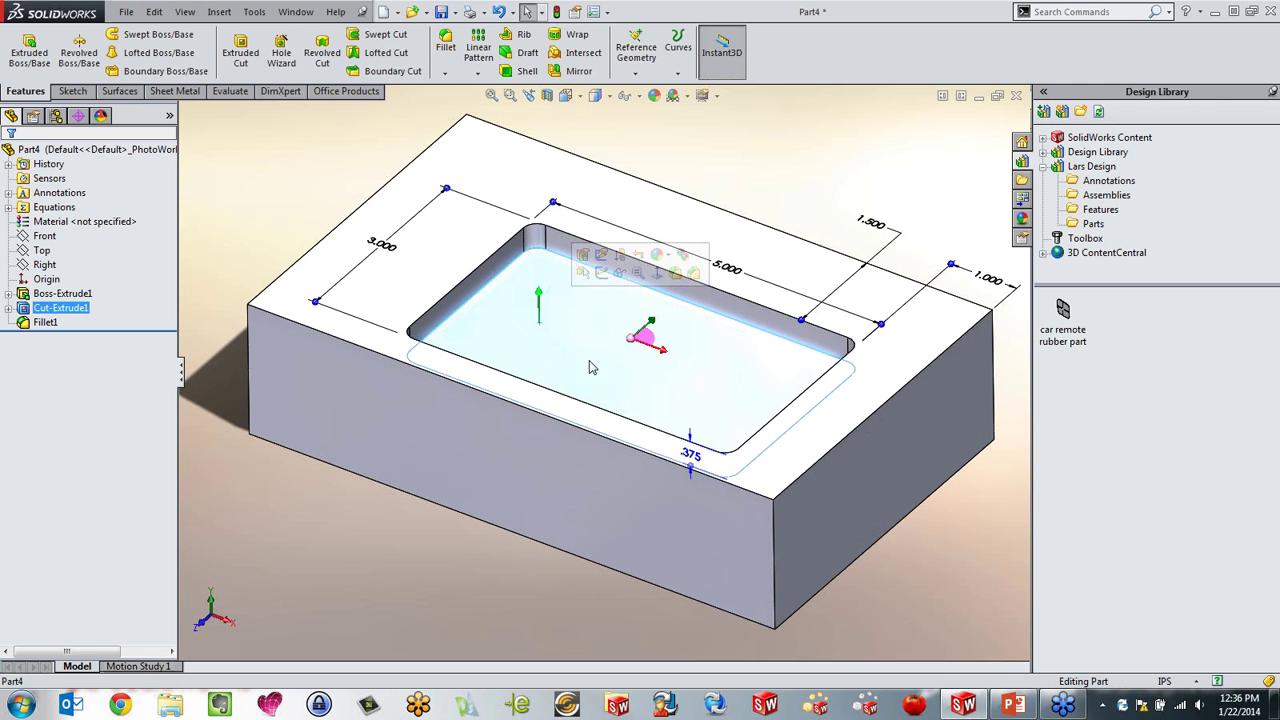
click(445, 45)
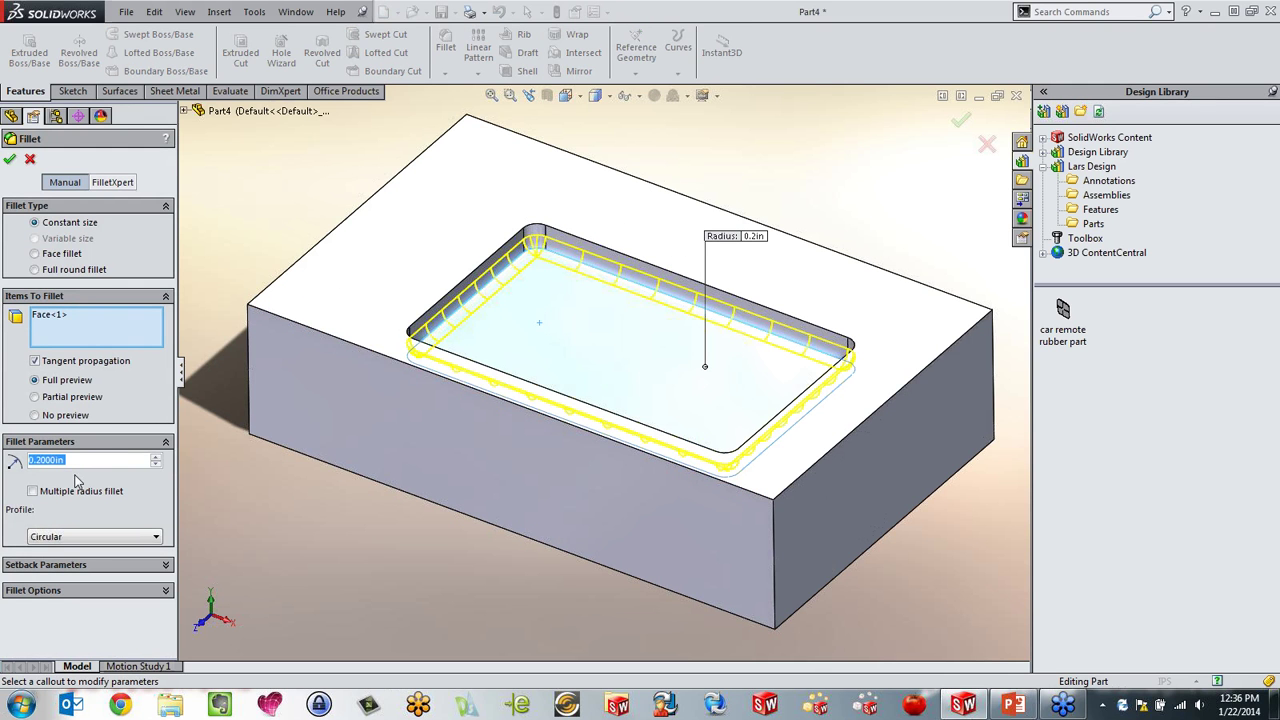
drag(65, 460, 1, 450)
text(.07)
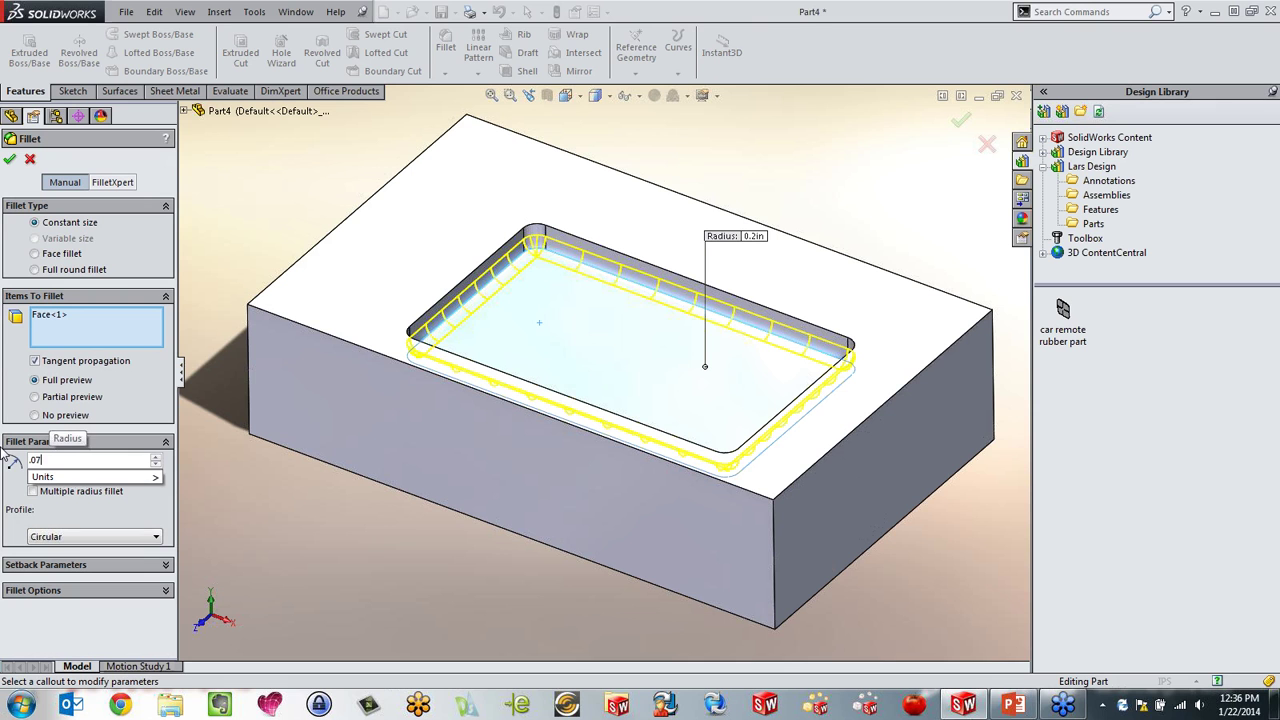
text(5)
key(Return)
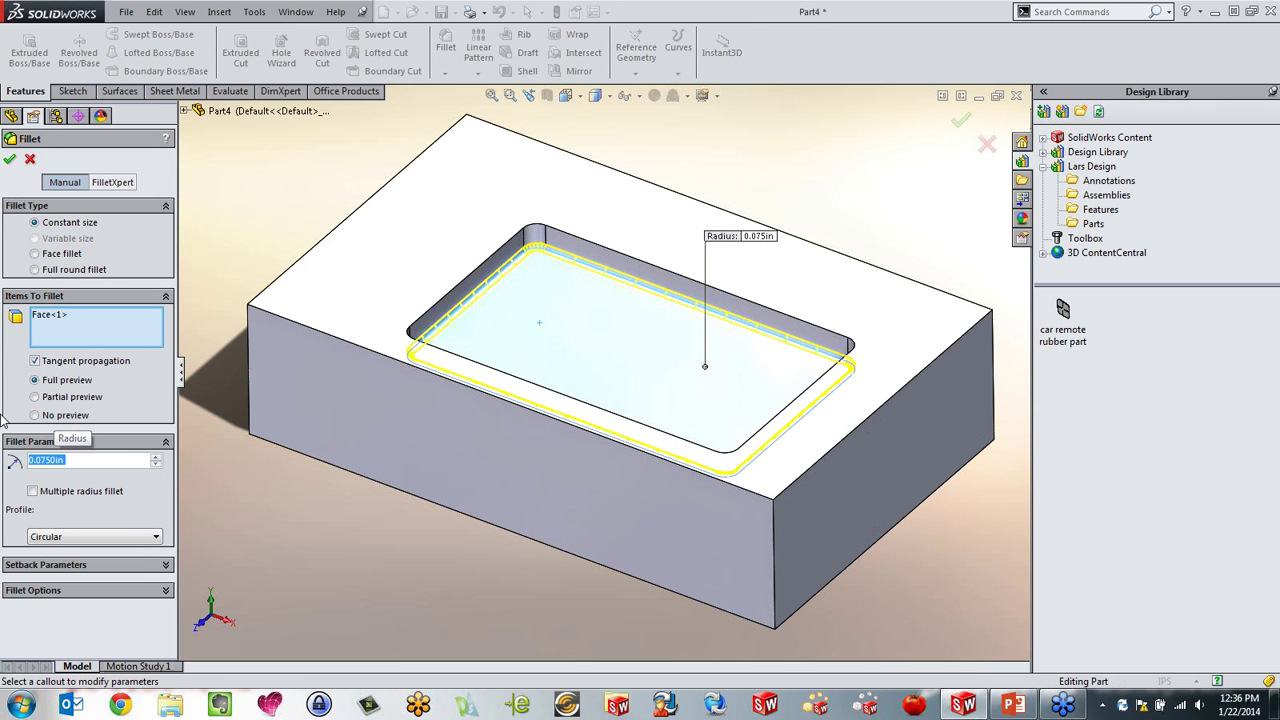
click(9, 160)
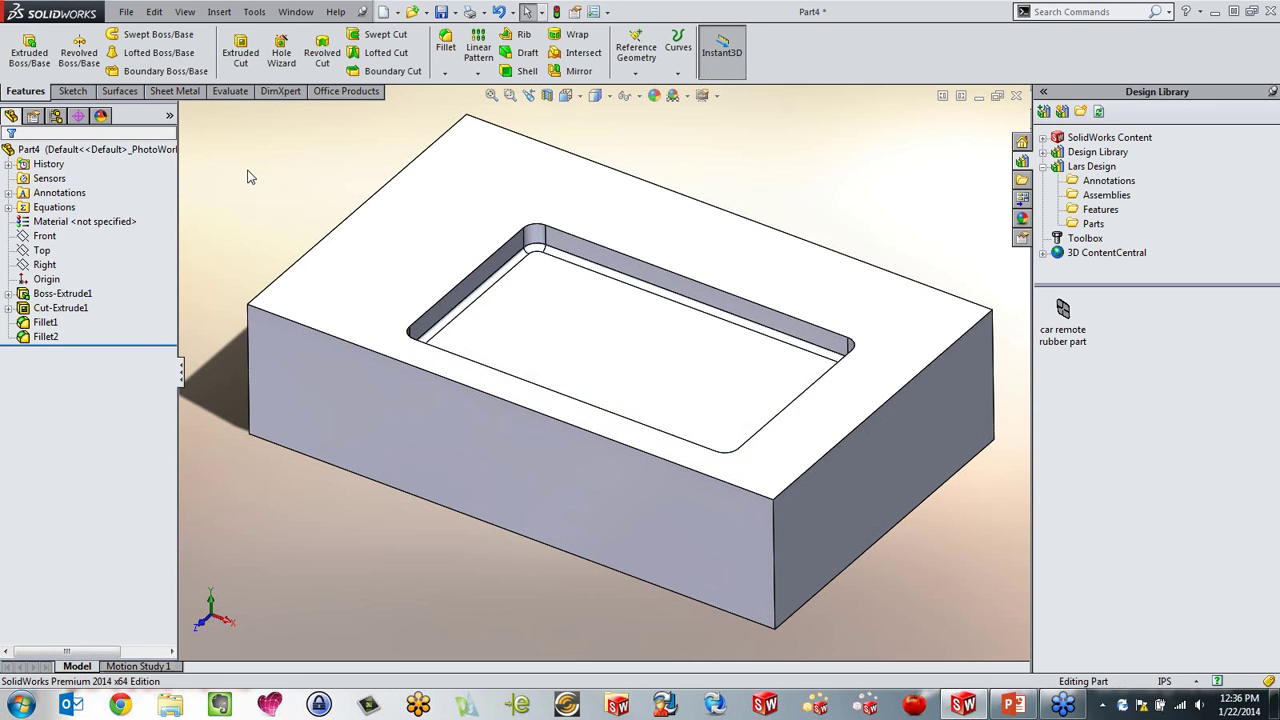
Step: Add the pocket cut and its two fillets to the custom library's Features folder as "My box", described as "This is the best one"
click(52, 341)
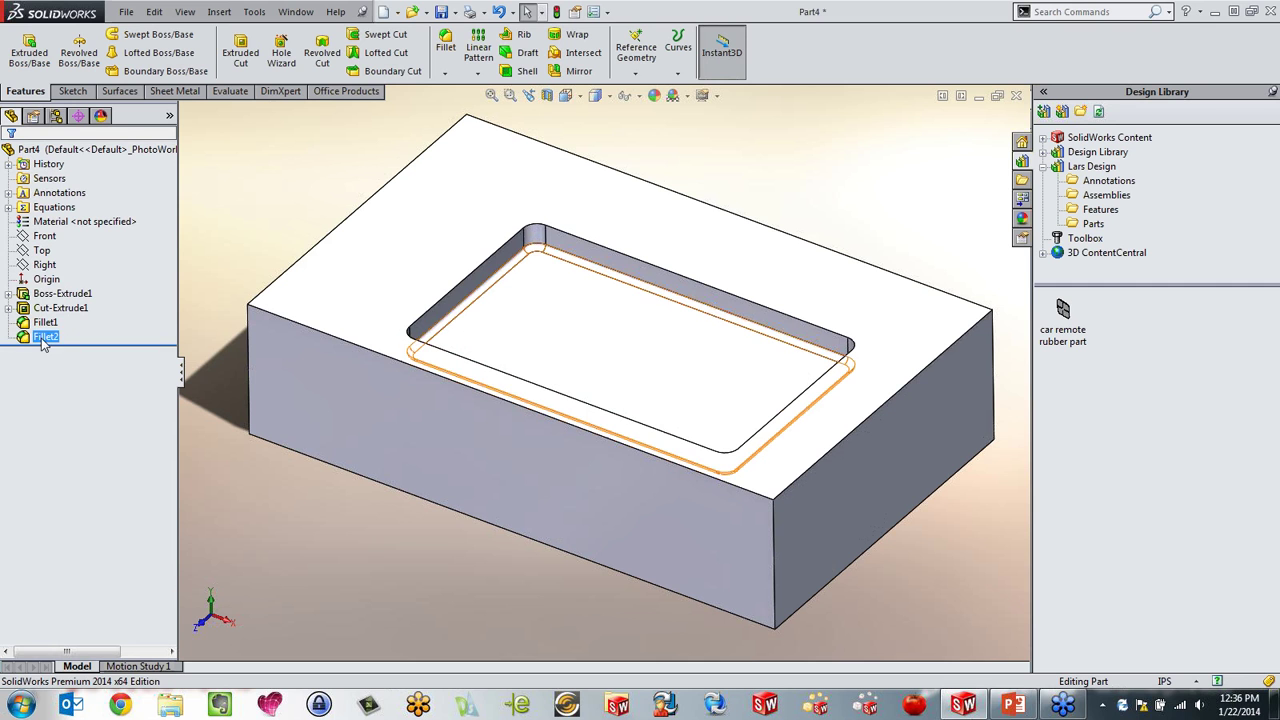
click(45, 308)
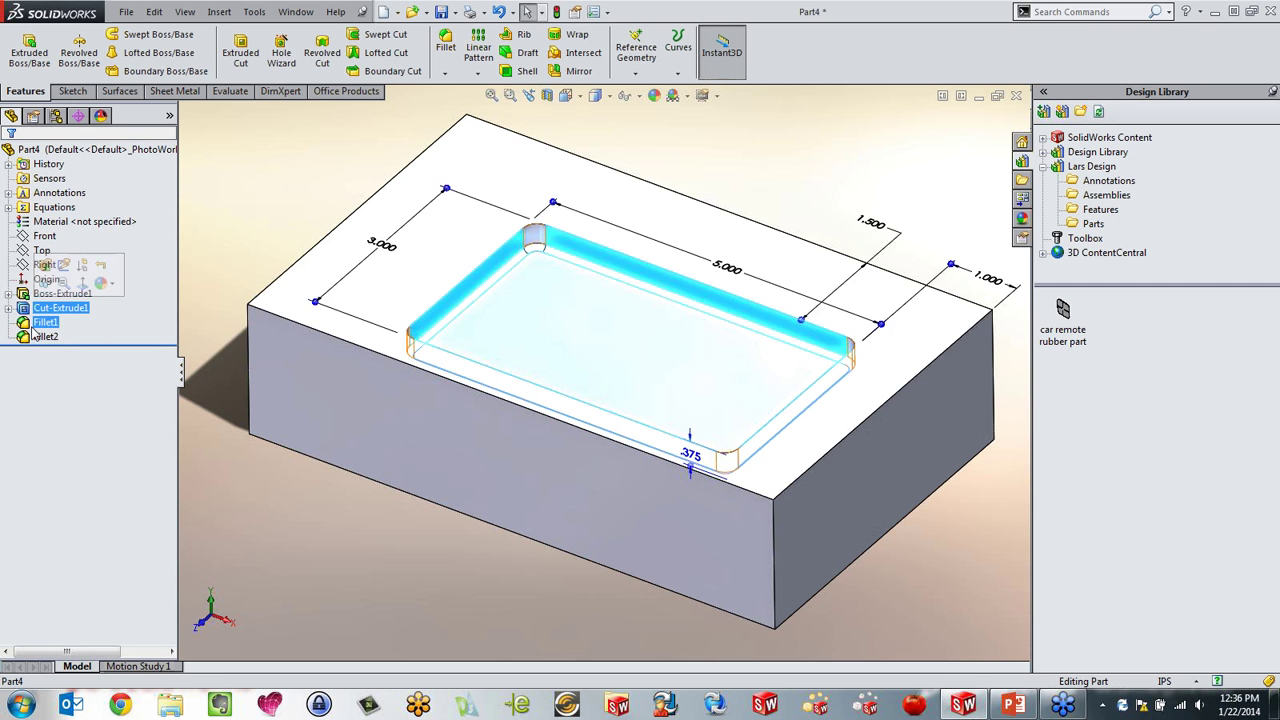
click(36, 323)
click(34, 338)
click(226, 206)
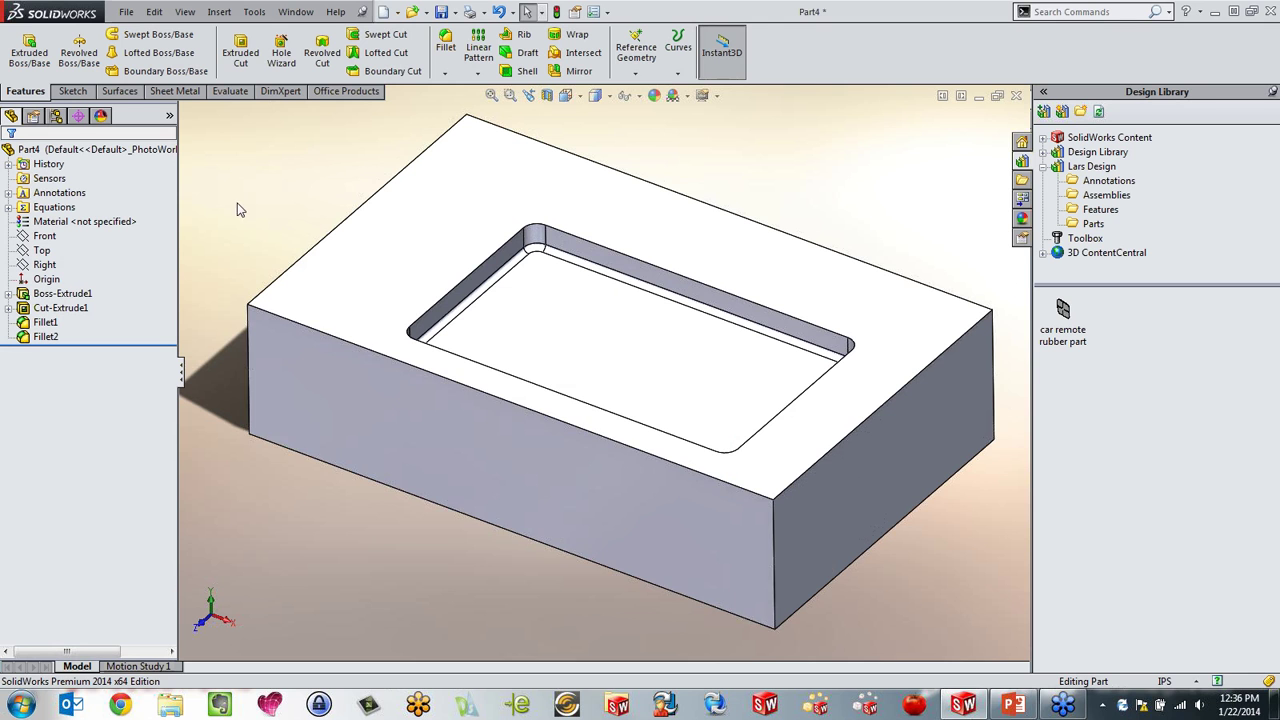
click(58, 294)
click(65, 312)
shift+click(46, 335)
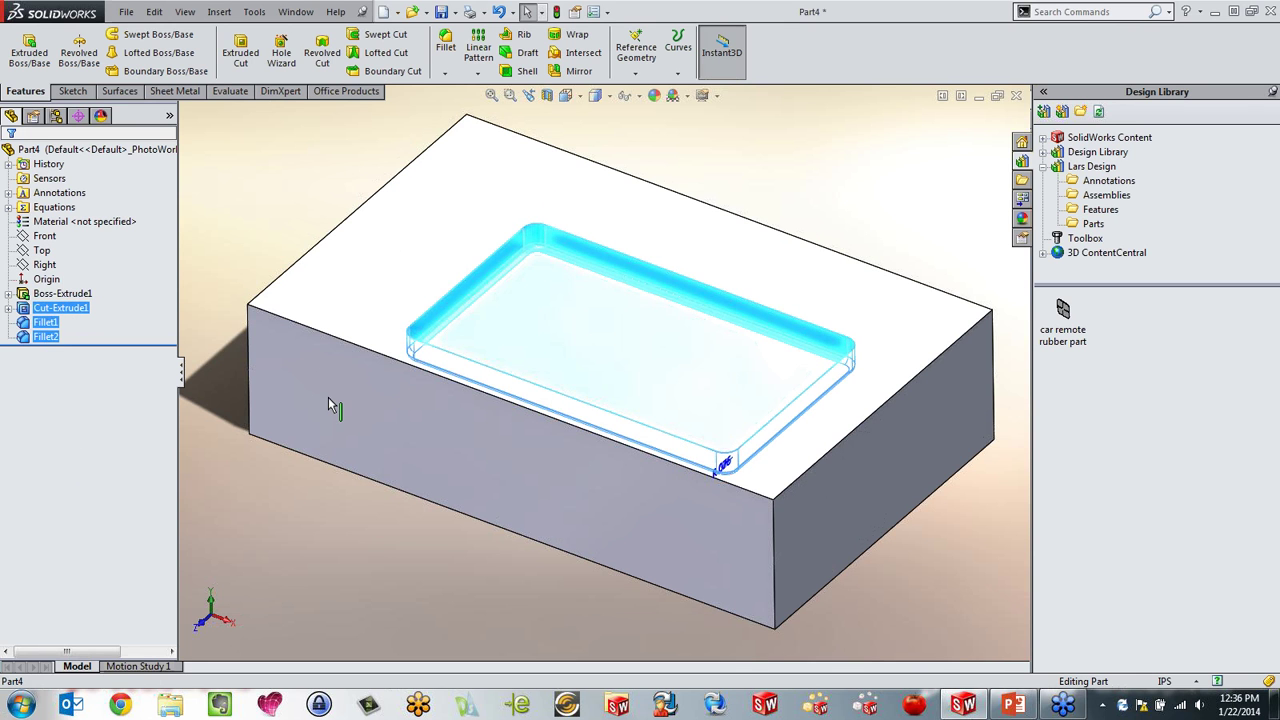
click(1045, 112)
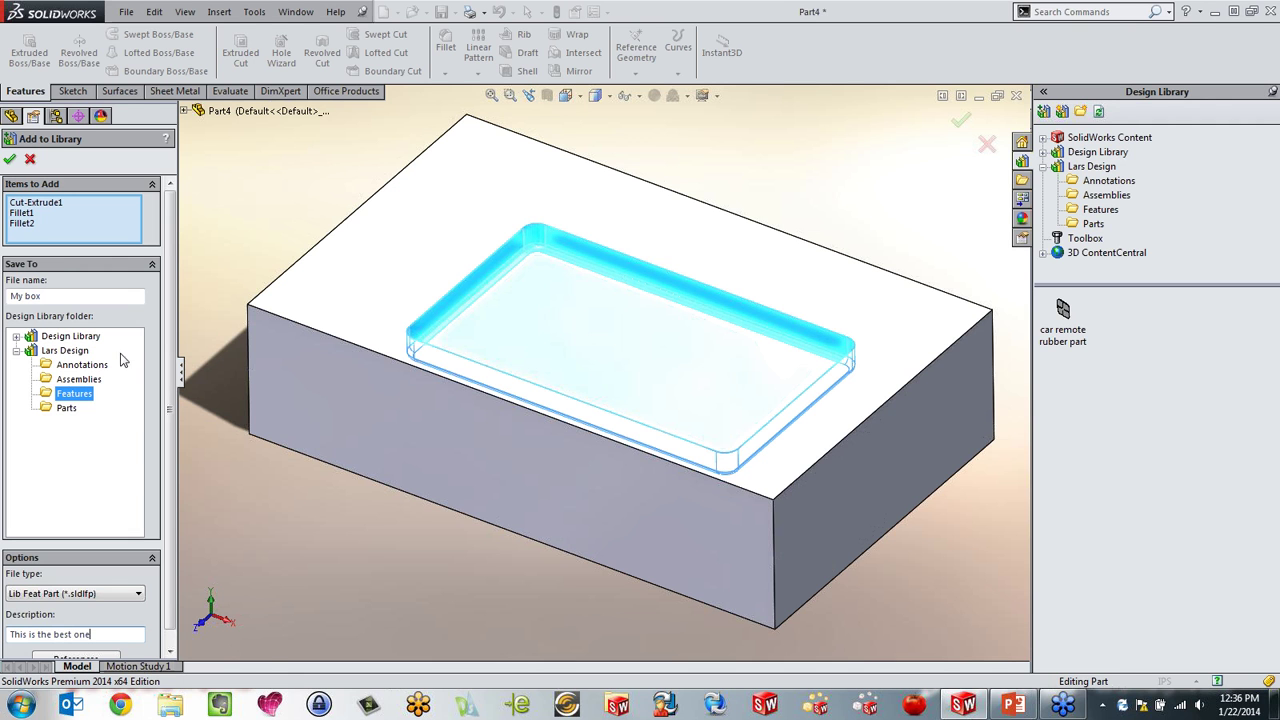
click(9, 159)
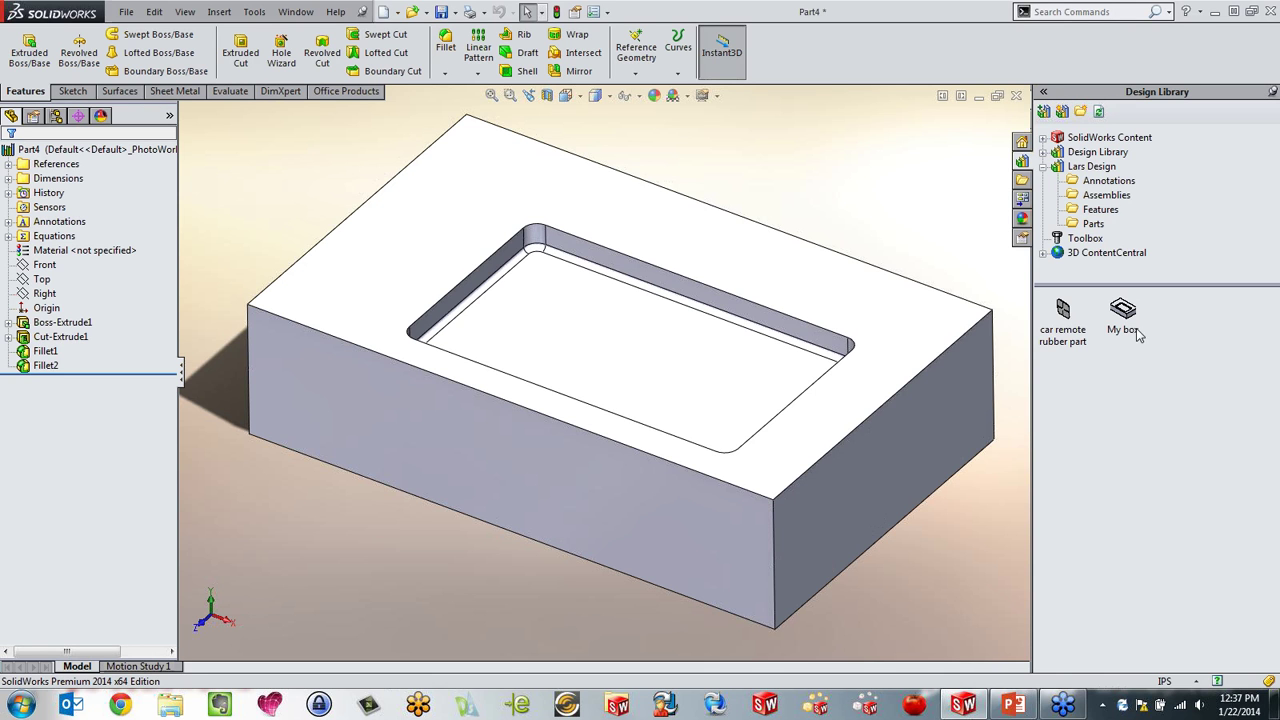
Step: Preview the My box library feature, close the block part, and open the part Design Library.SLDPRT
mouse_move(1130, 321)
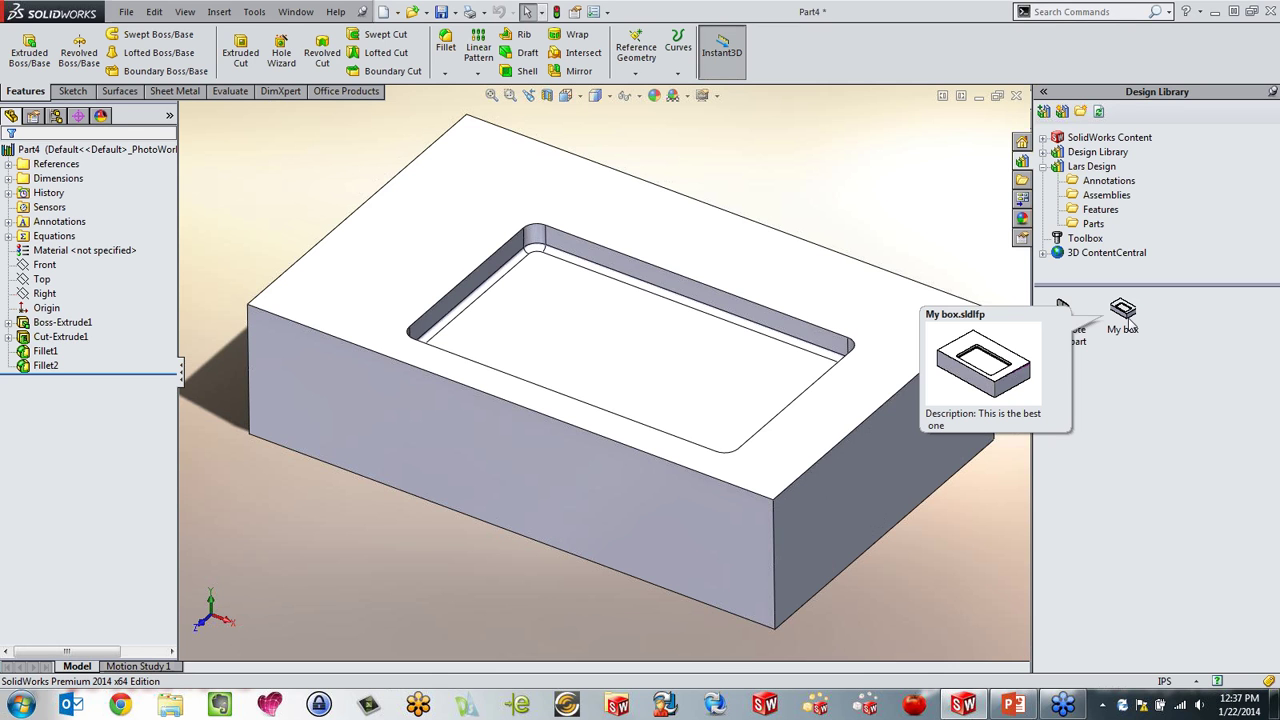
drag(1125, 318, 445, 28)
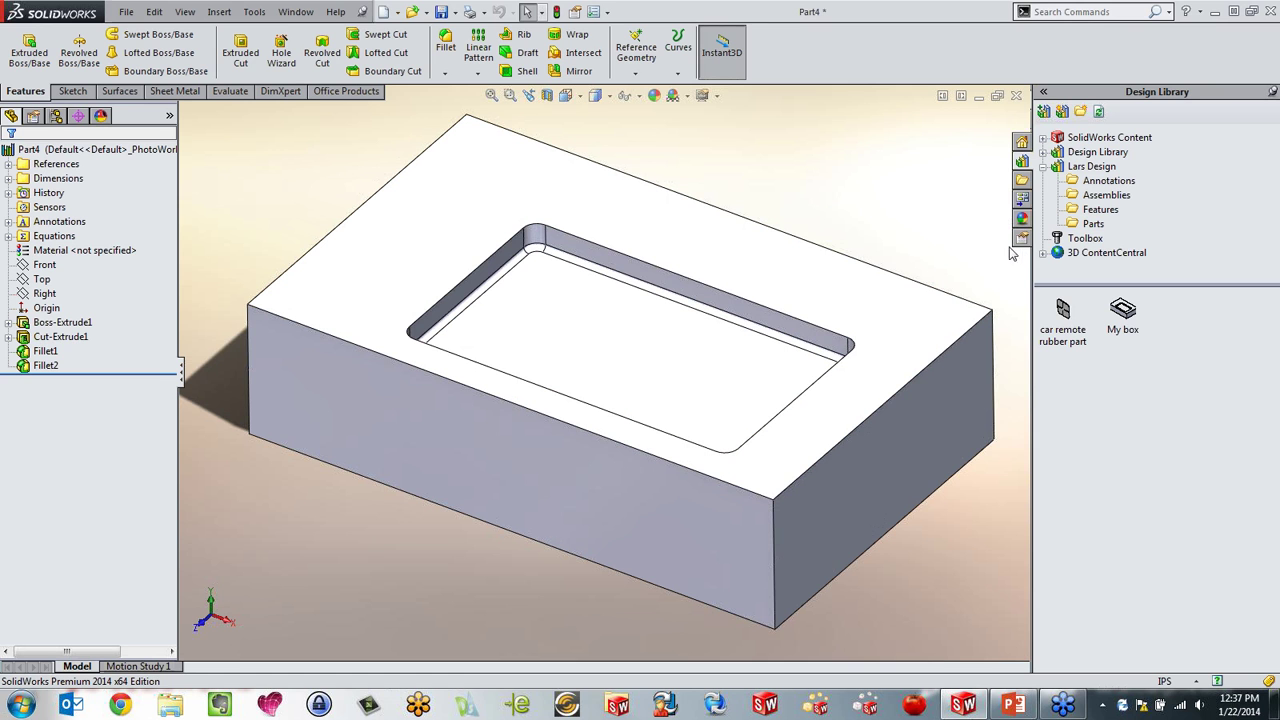
click(1016, 95)
click(643, 372)
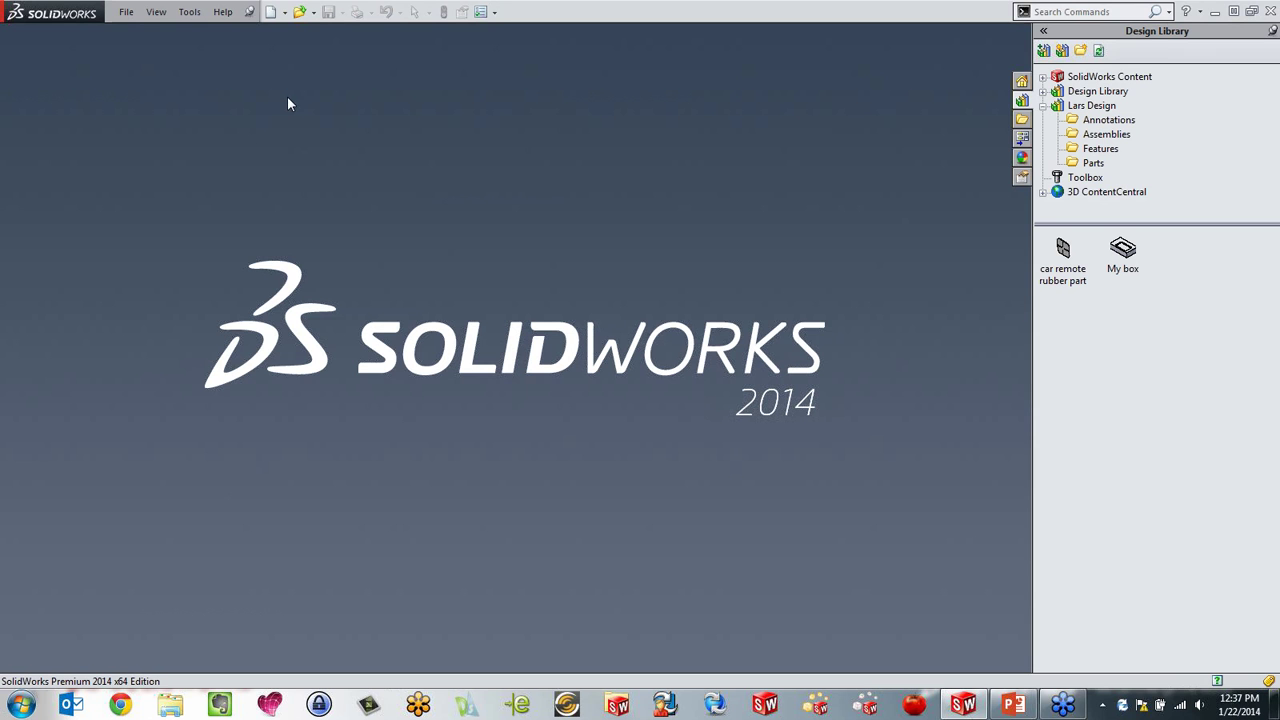
click(300, 13)
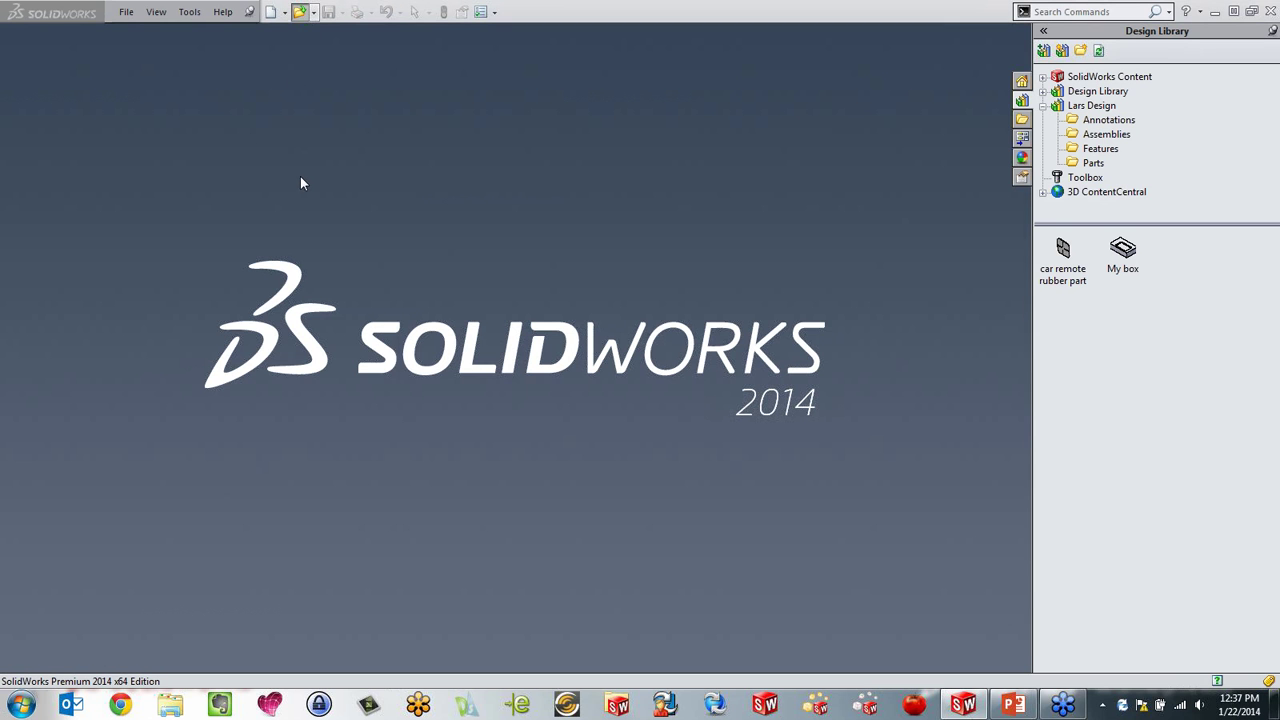
scroll(495, 330, up, 2)
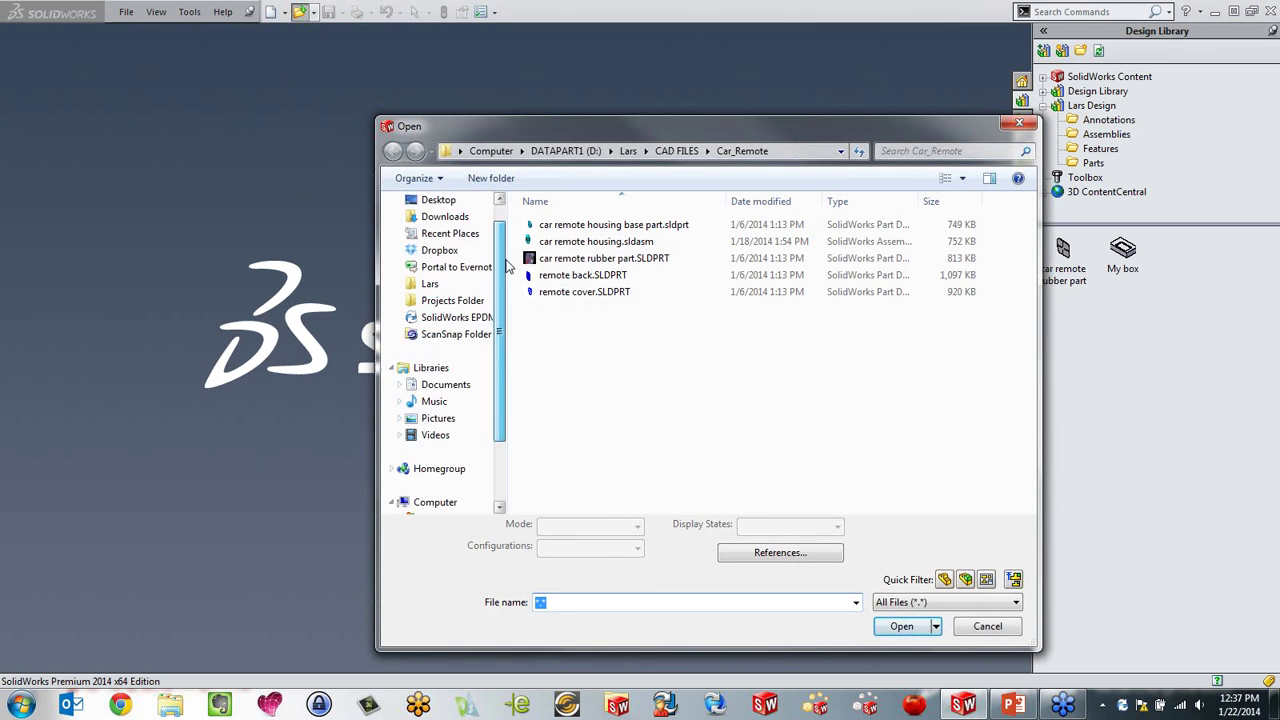
click(438, 223)
double_click(790, 355)
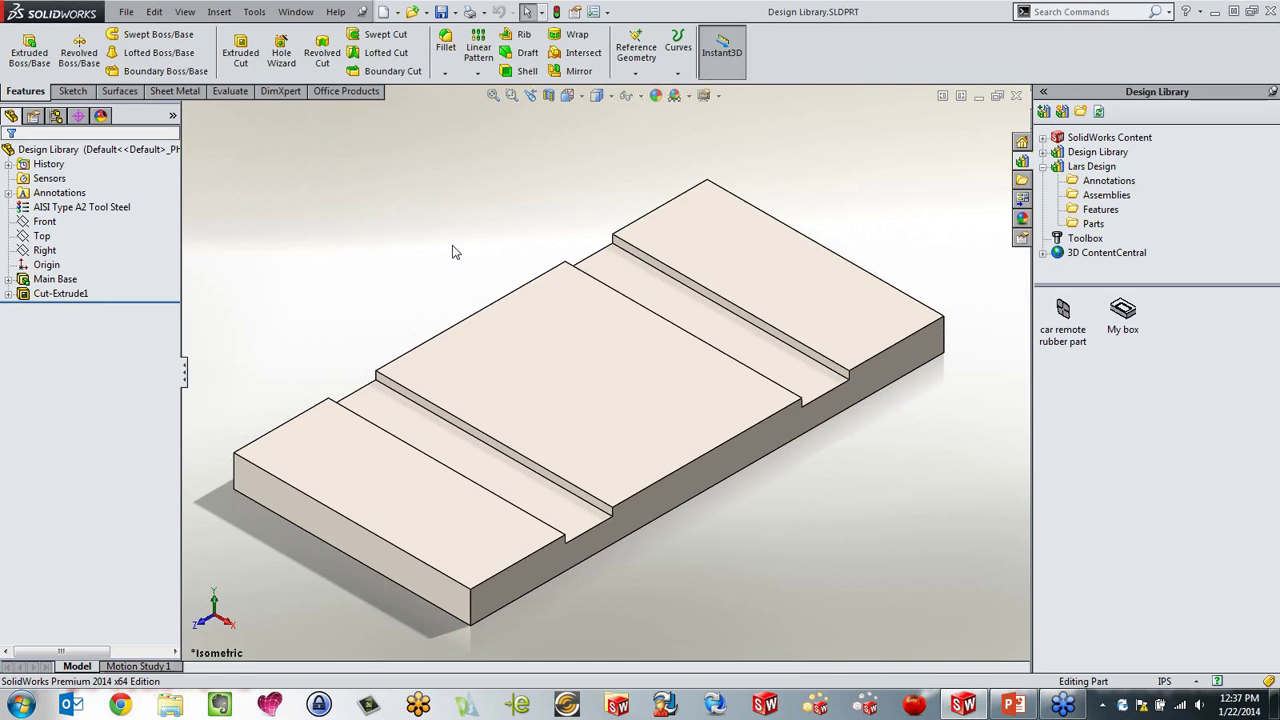
Step: Place the My box library feature on the plate's raised end face, referencing that face's side edge as Edge1 and outer end edge as Edge2
middle_drag(452, 252, 668, 402)
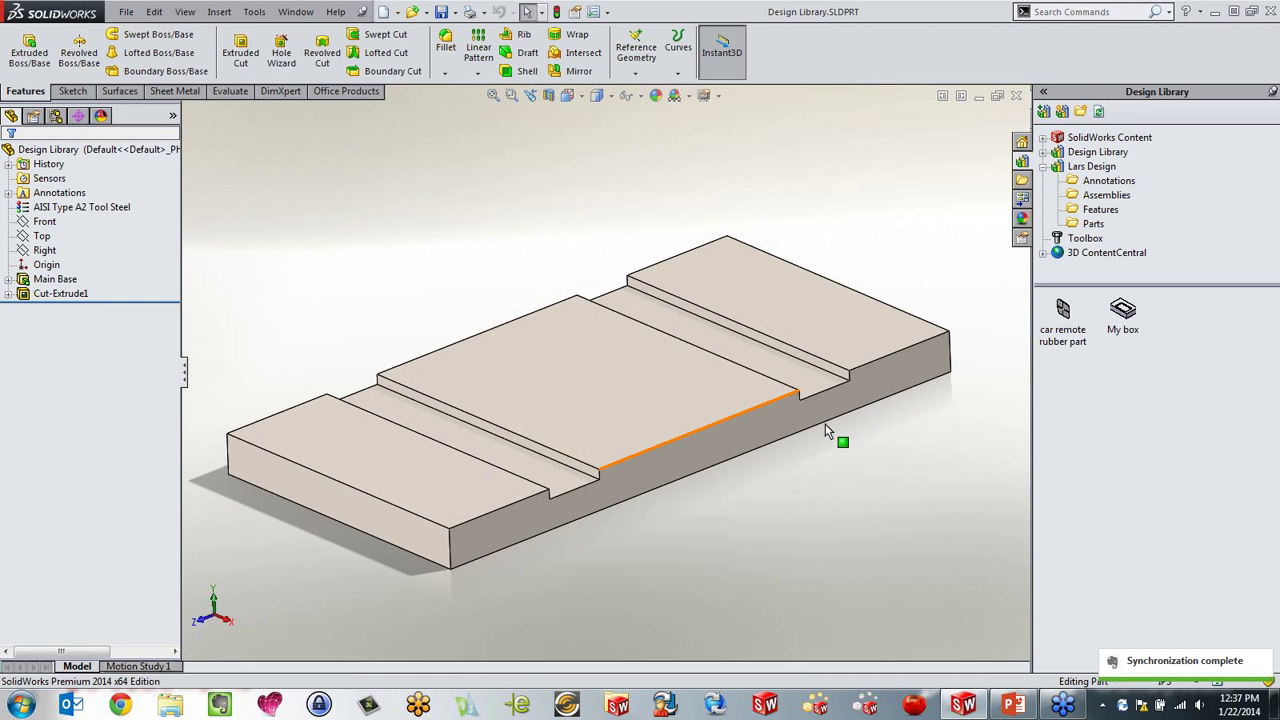
scroll(743, 387, down, 5)
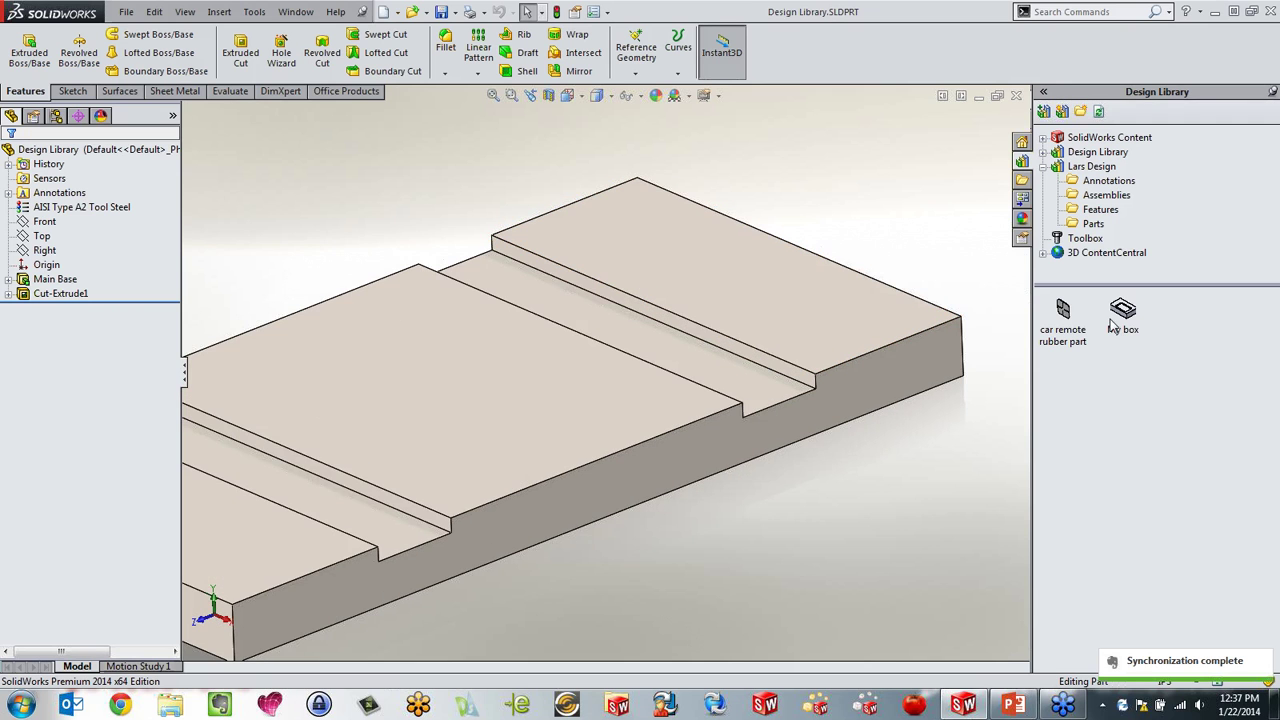
click(1122, 326)
drag(1136, 322, 829, 314)
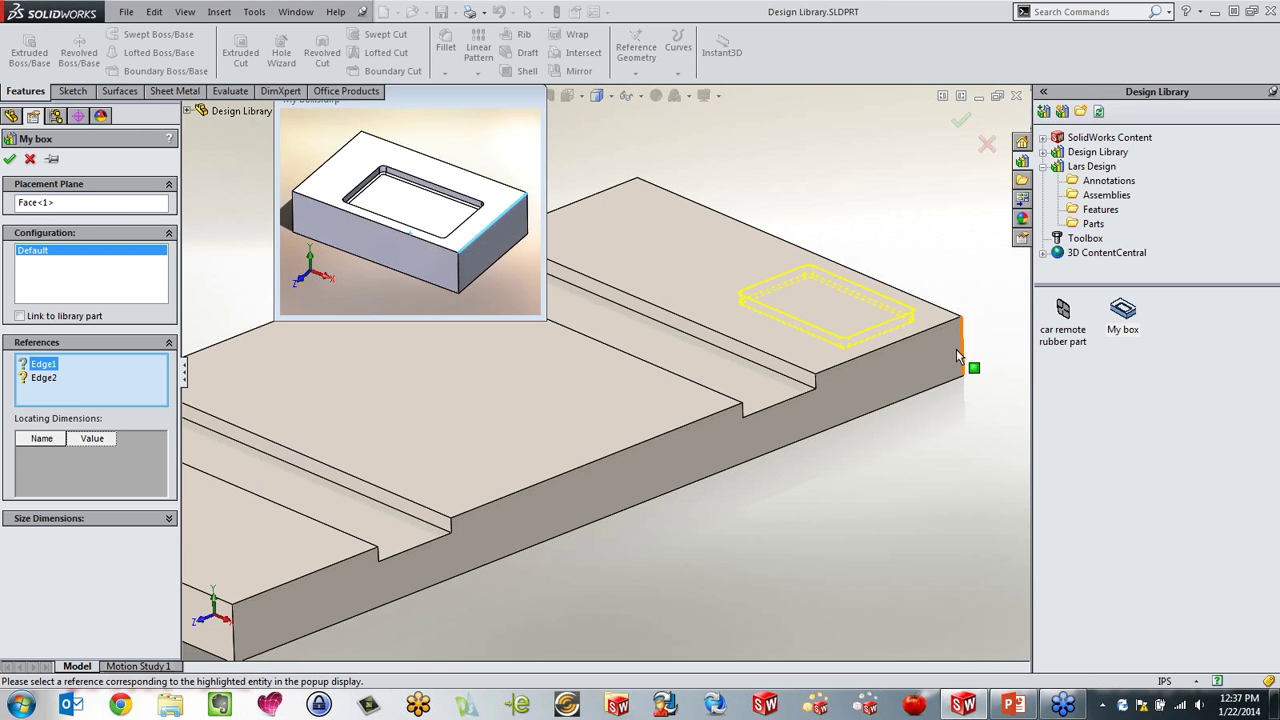
click(910, 336)
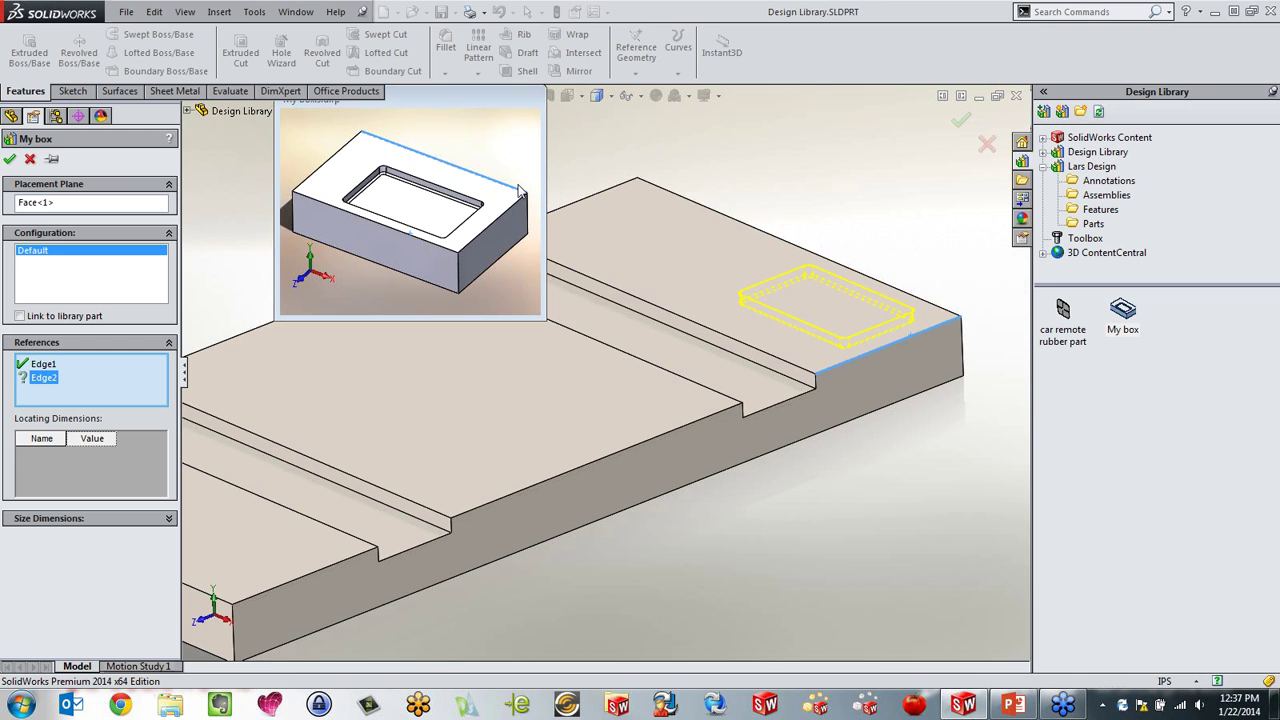
click(932, 310)
middle_drag(717, 357, 780, 315)
scroll(785, 310, down, 4)
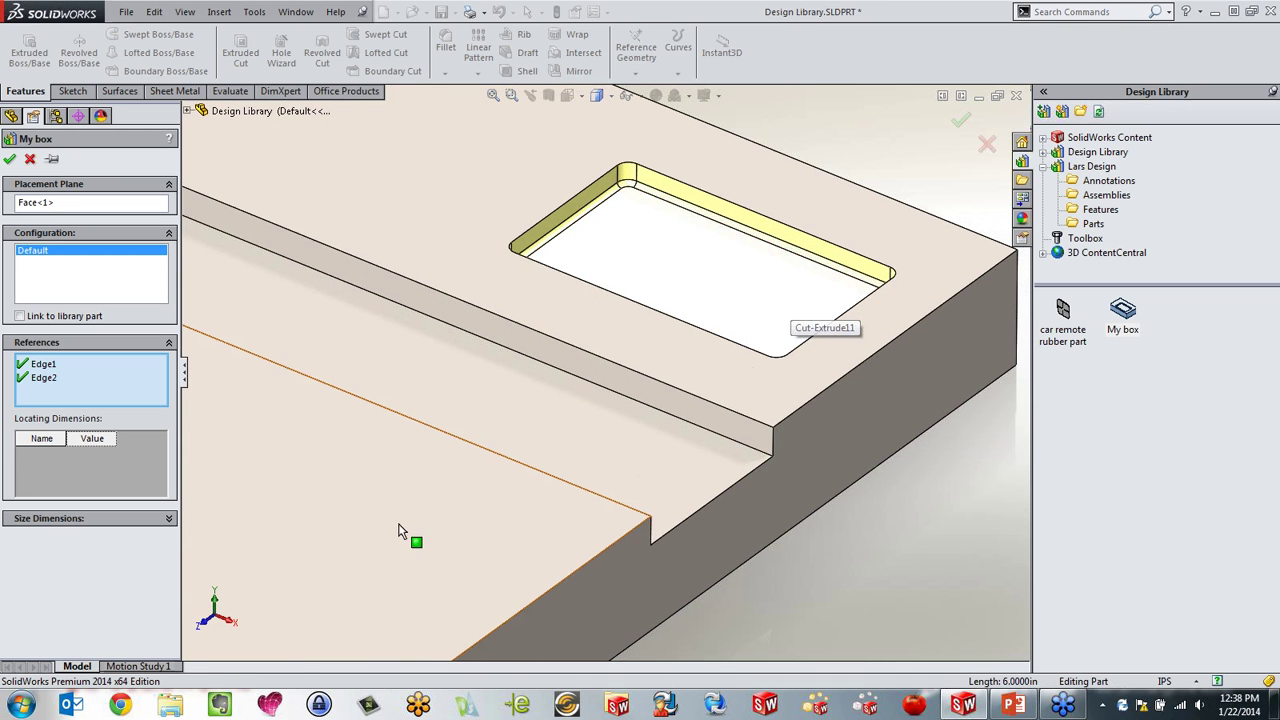
Step: Enable overriding of the My box size dimensions, check the two locating dimensions without changing them, and accept the library feature
click(31, 524)
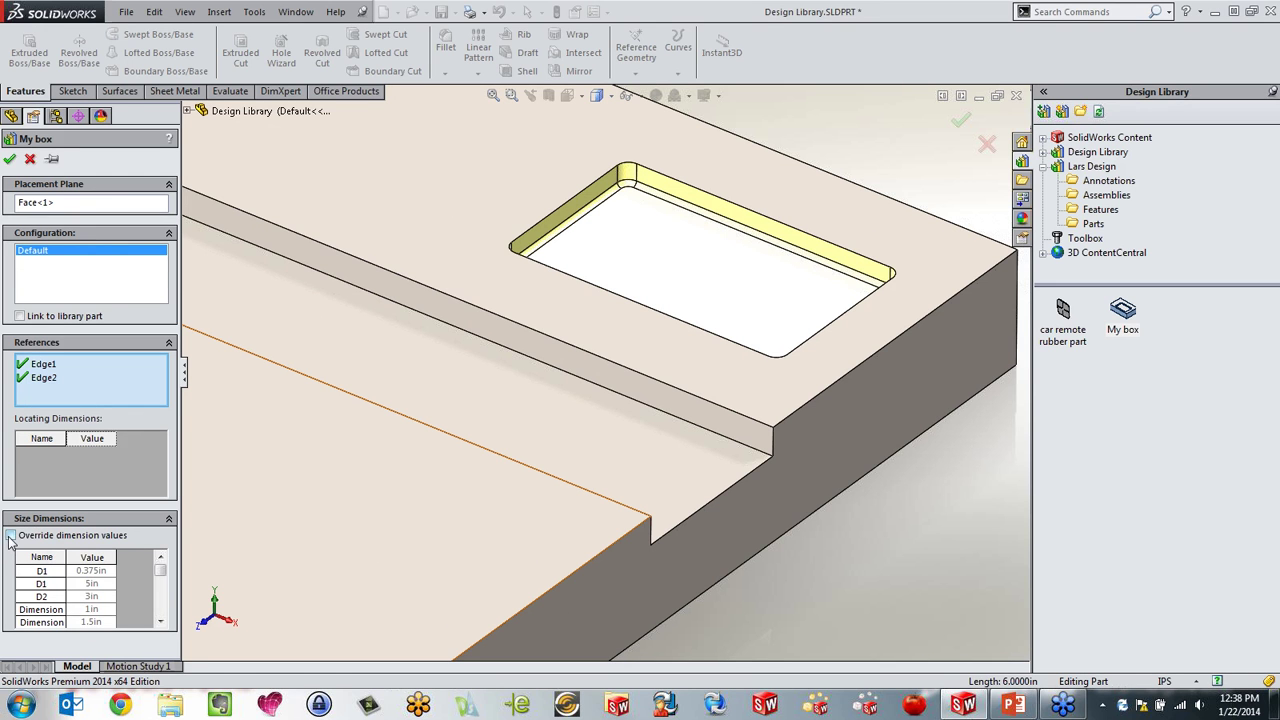
click(11, 536)
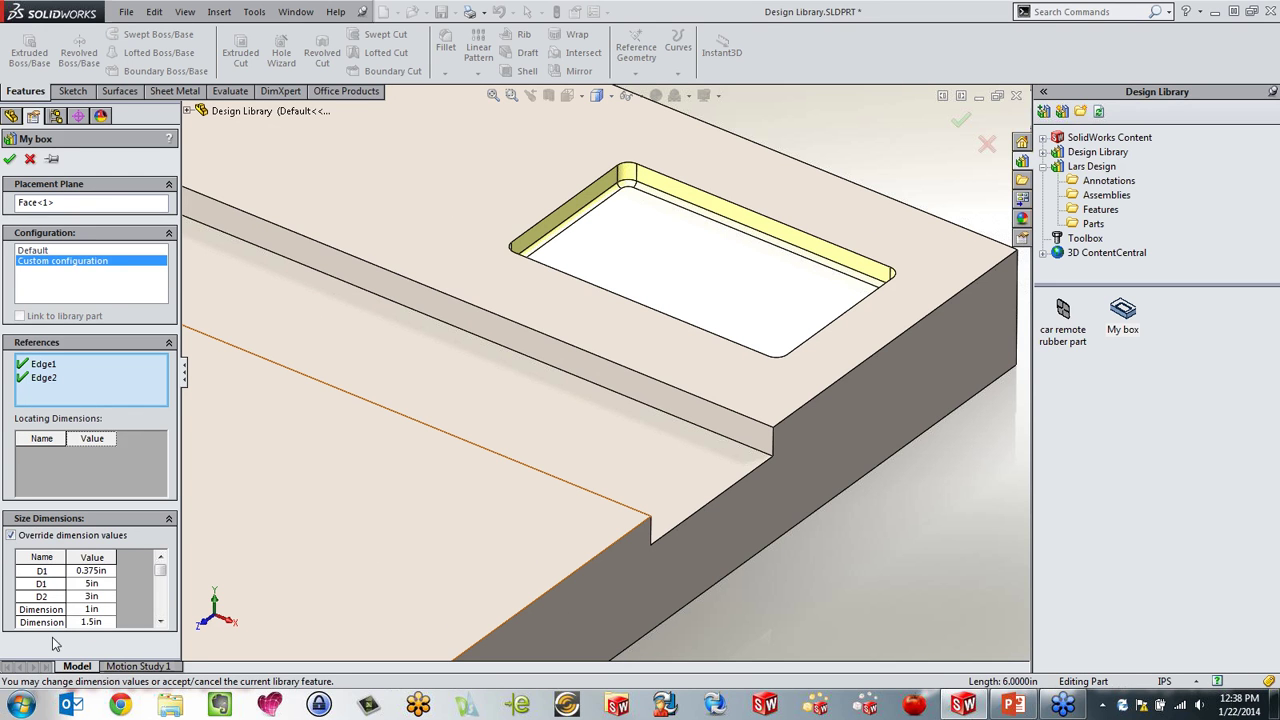
click(110, 610)
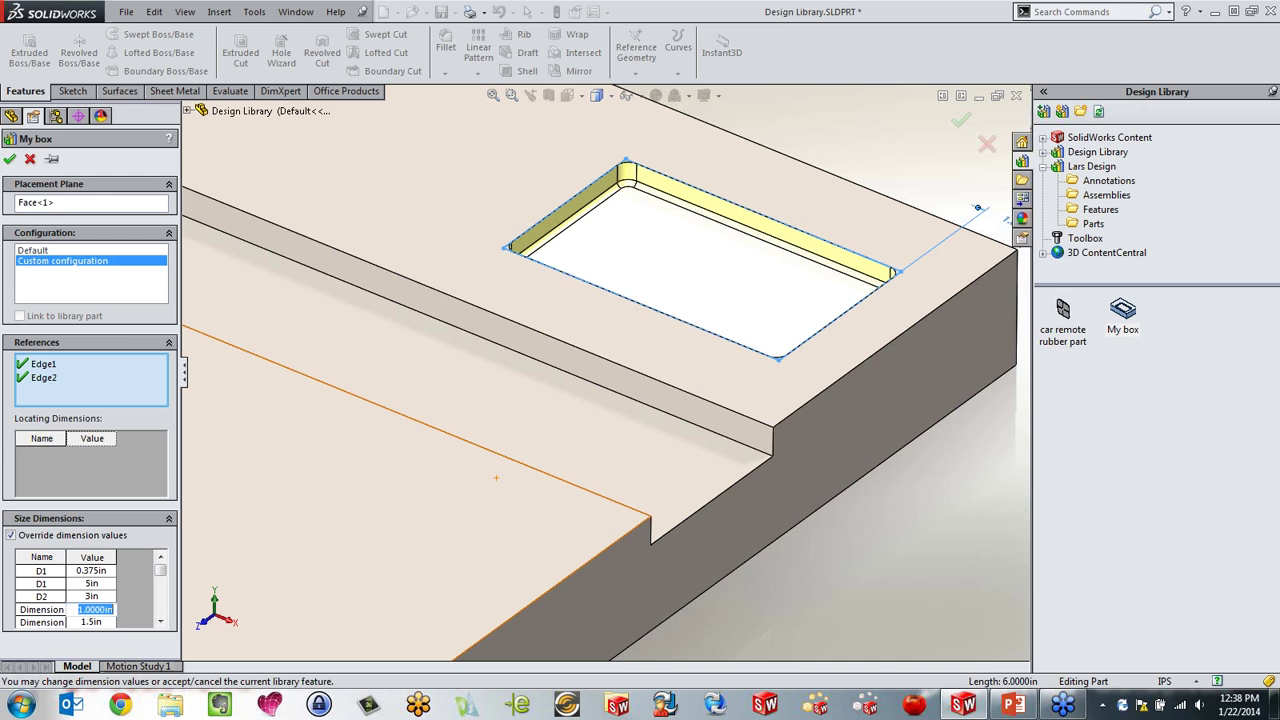
click(110, 622)
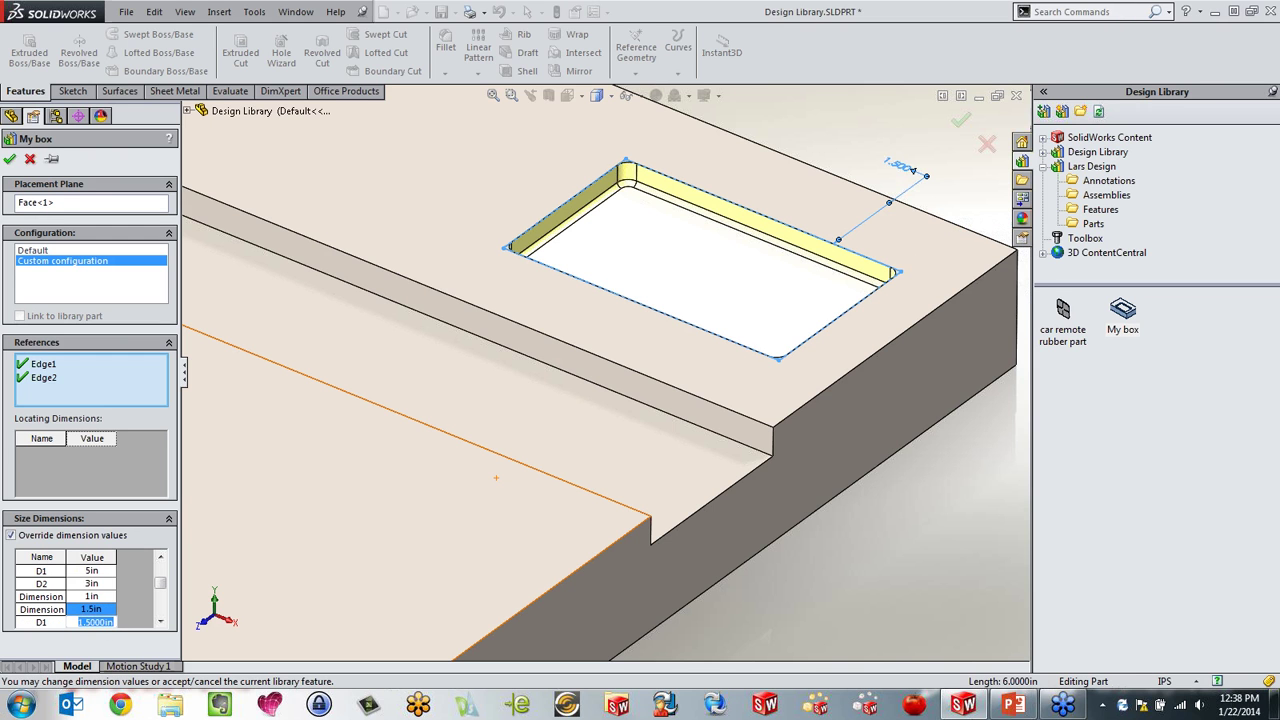
key(Return)
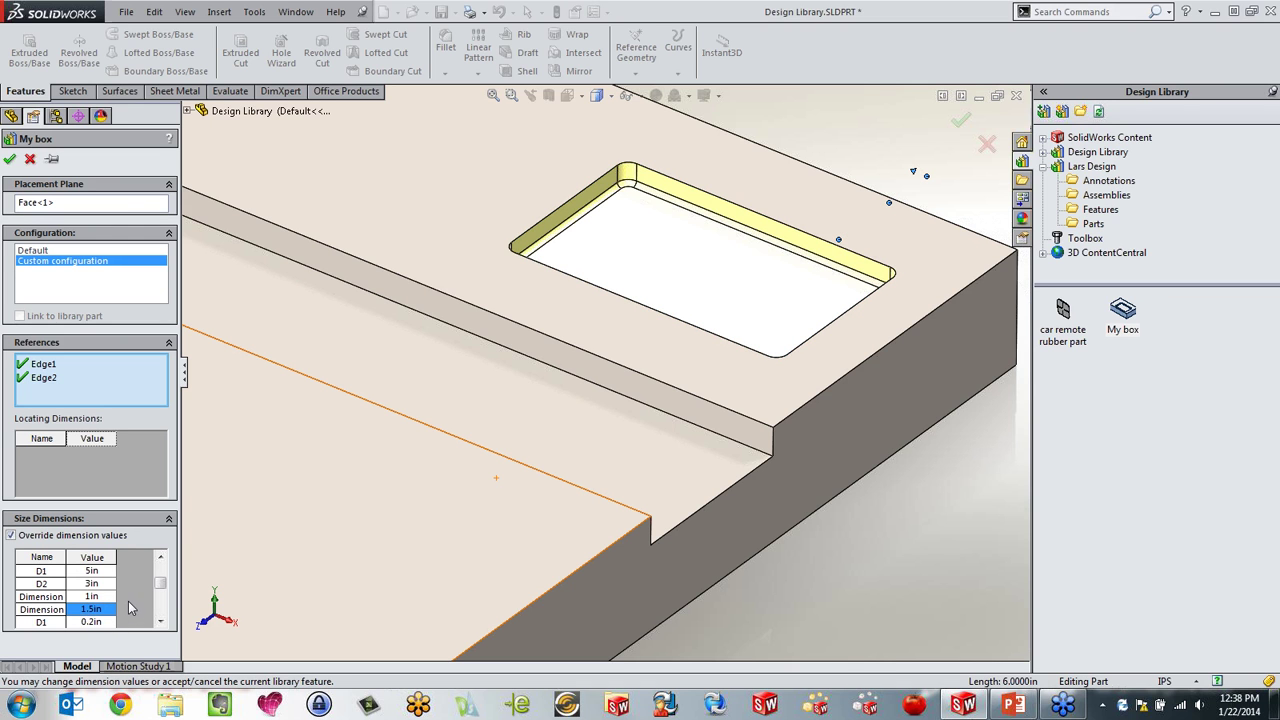
click(9, 160)
scroll(480, 460, up, 3)
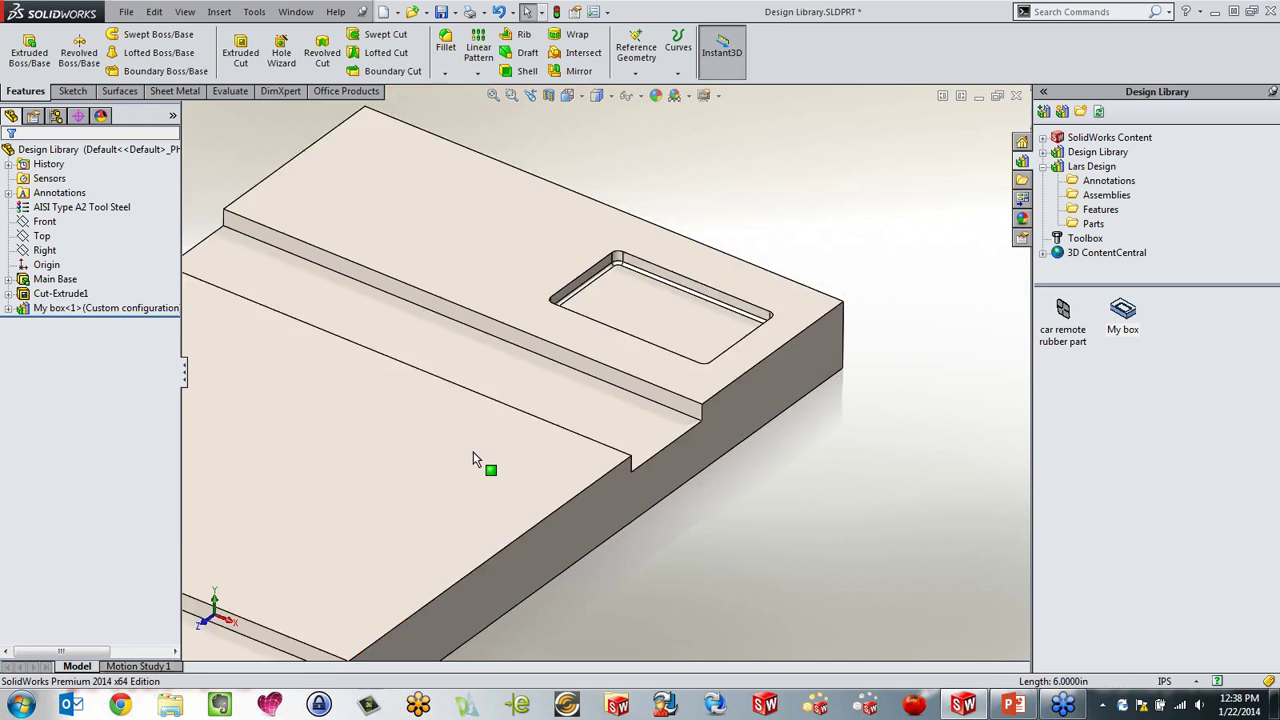
scroll(414, 437, down, 2)
middle_drag(414, 437, 400, 374)
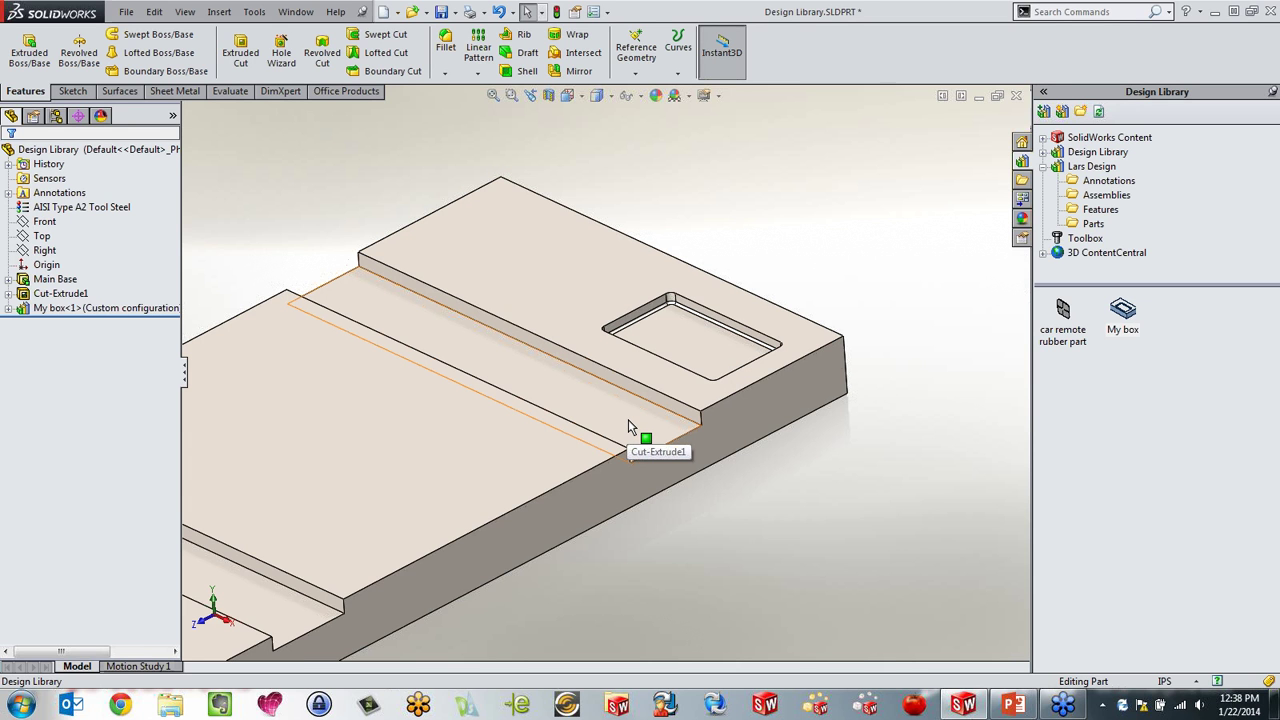
Step: Open the My box library feature from the custom library for editing and display its feature tree
scroll(605, 372, up, 2)
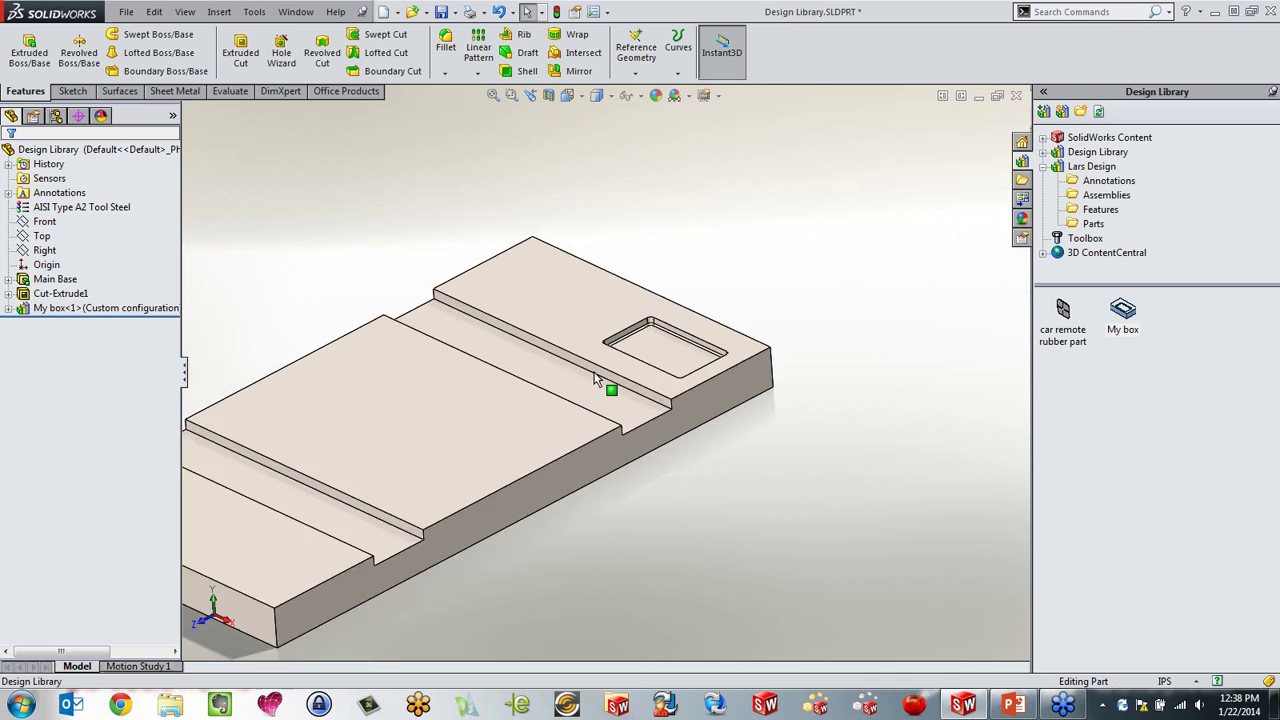
scroll(541, 415, down, 2)
scroll(748, 328, down, 2)
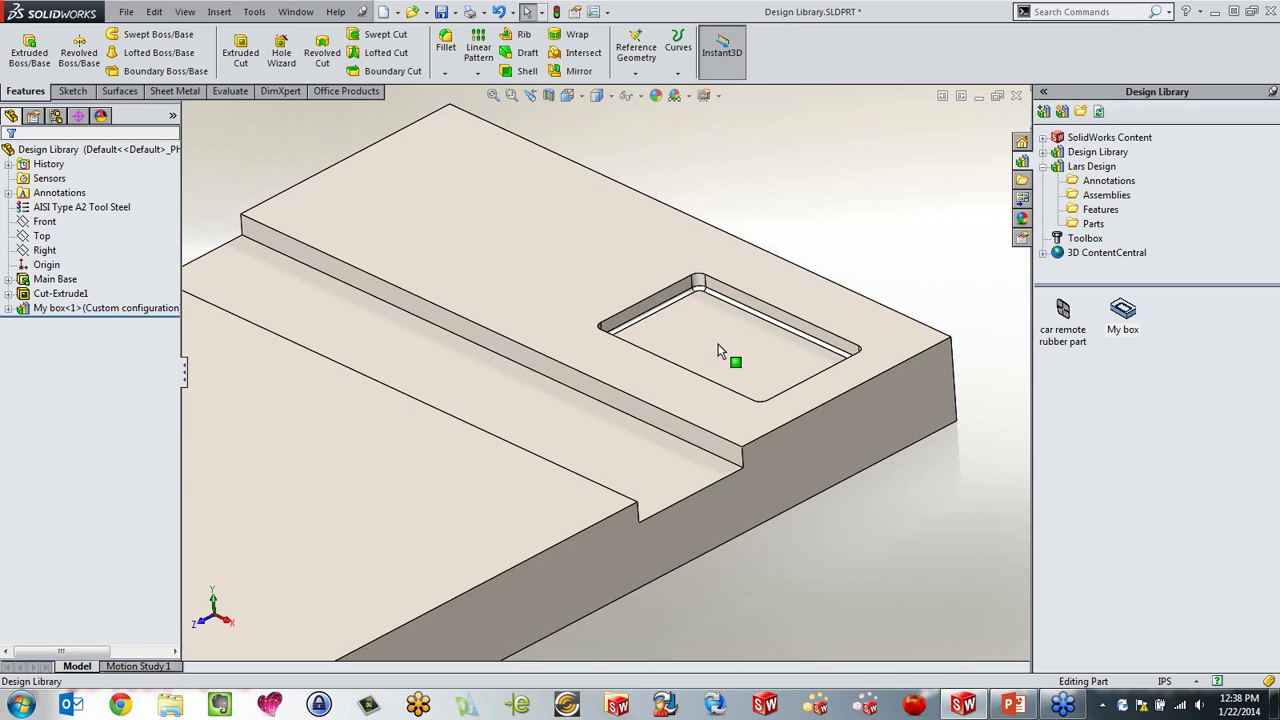
right_click(1125, 318)
click(1147, 324)
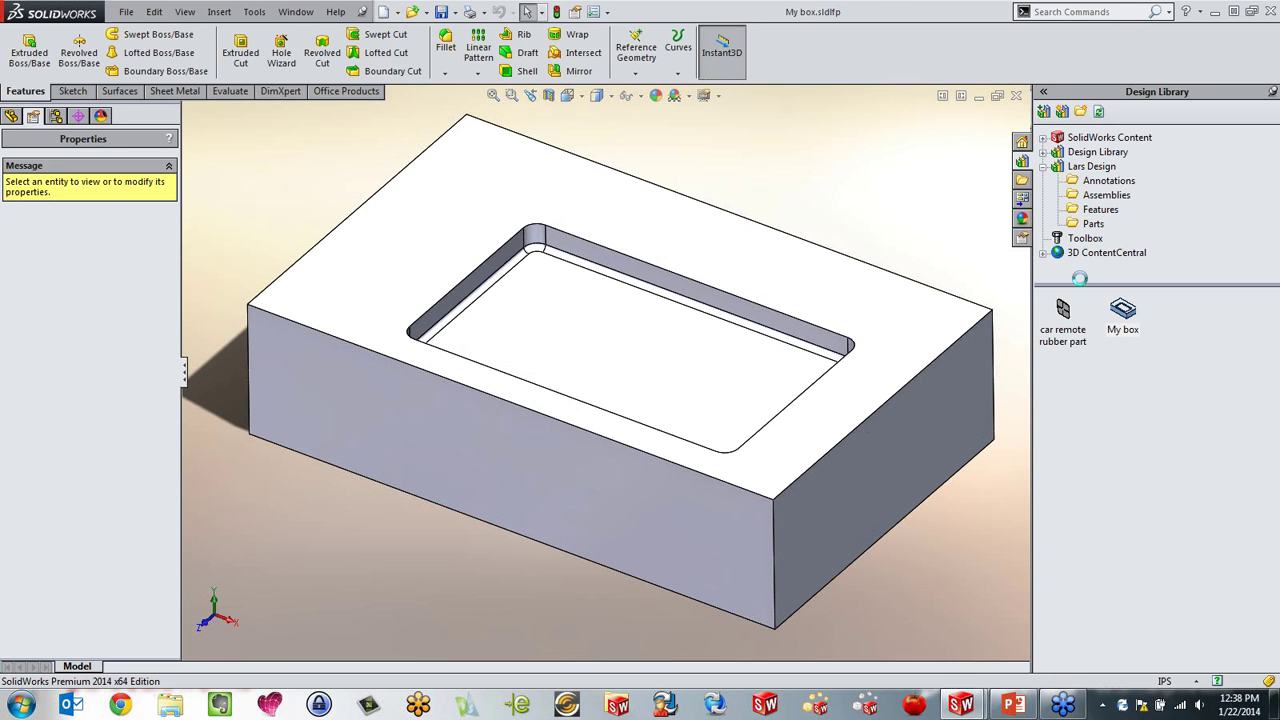
click(10, 117)
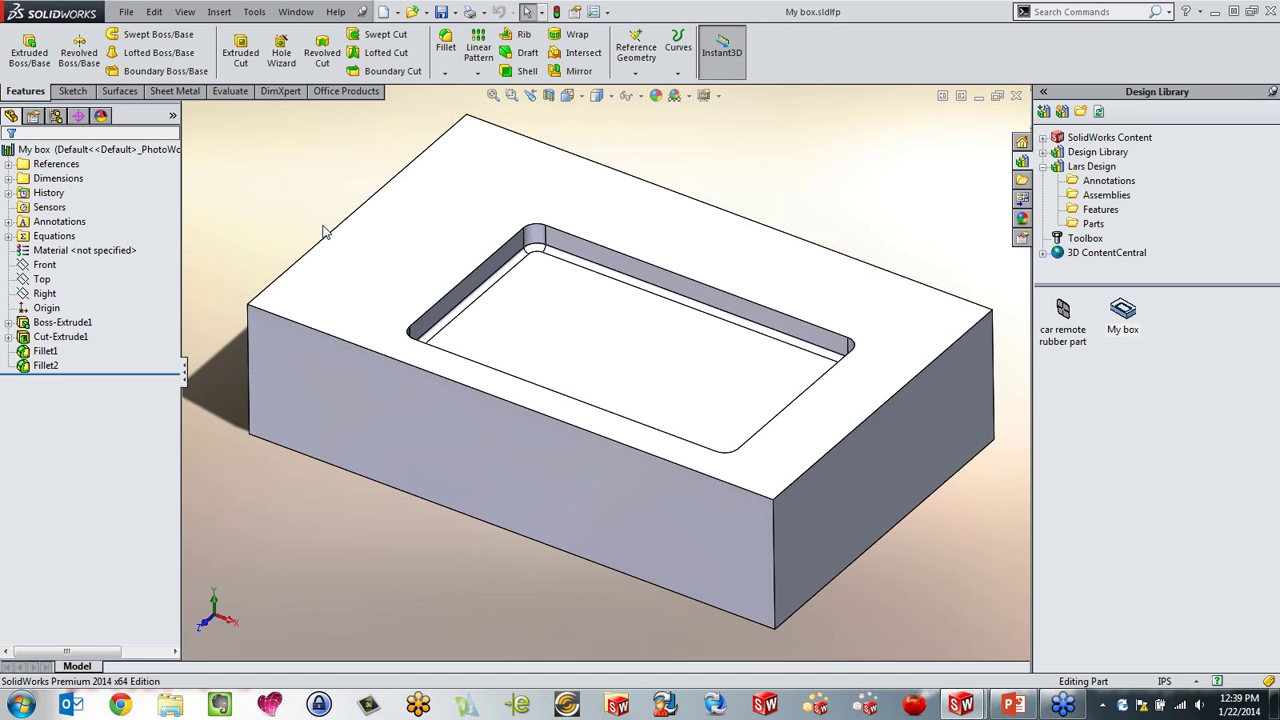
Step: Sketch a hexagon about 1.76 in across flats on the block's upper face over the pocket, with one side parallel to the block's back edge
click(419, 255)
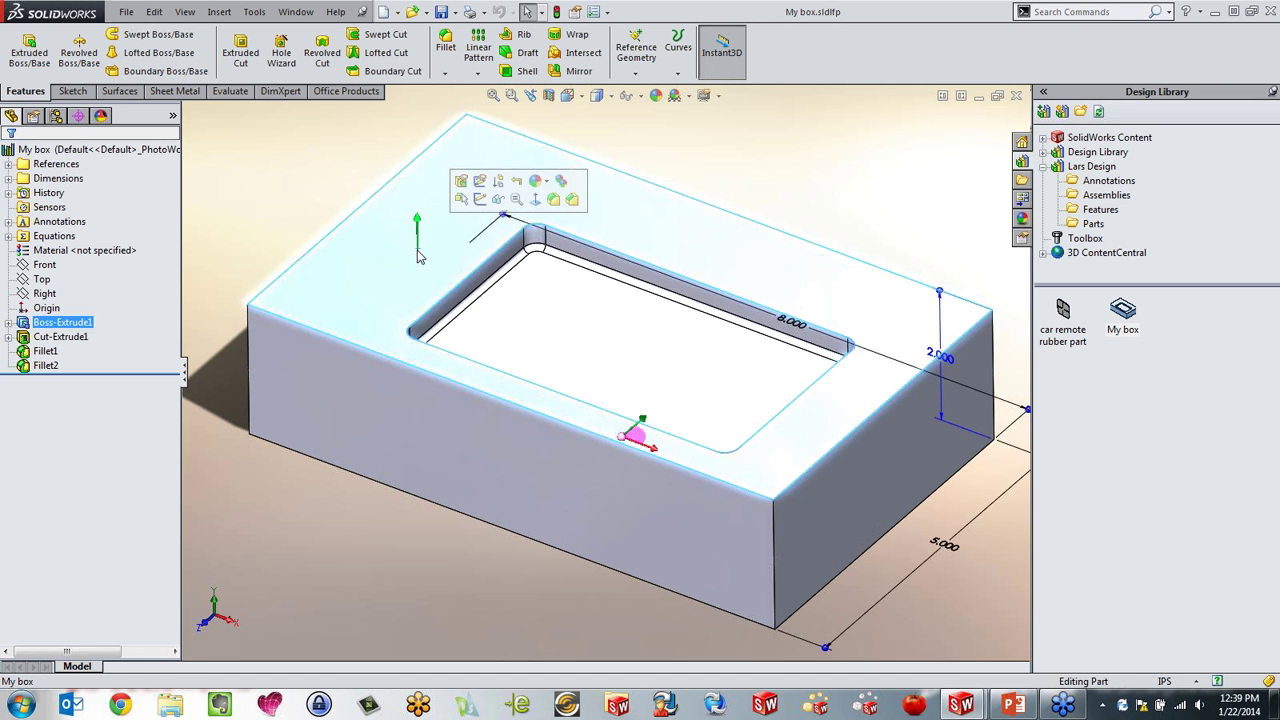
click(481, 199)
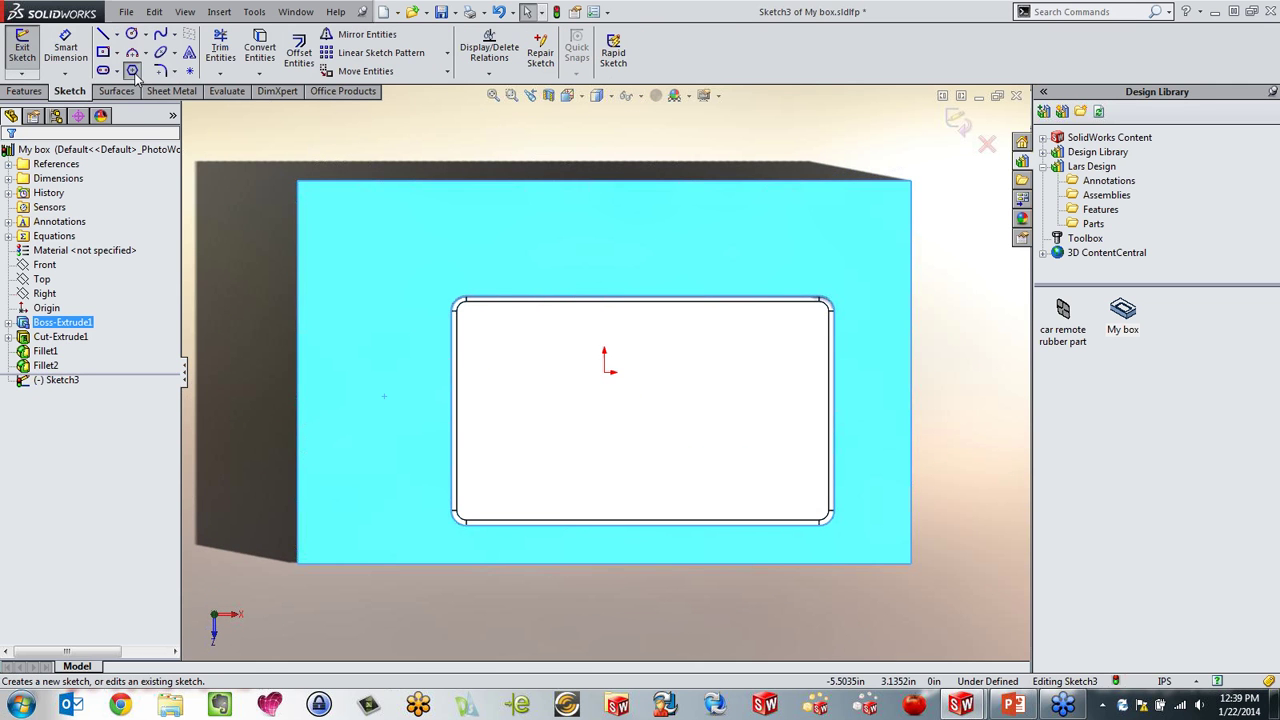
click(132, 72)
click(664, 416)
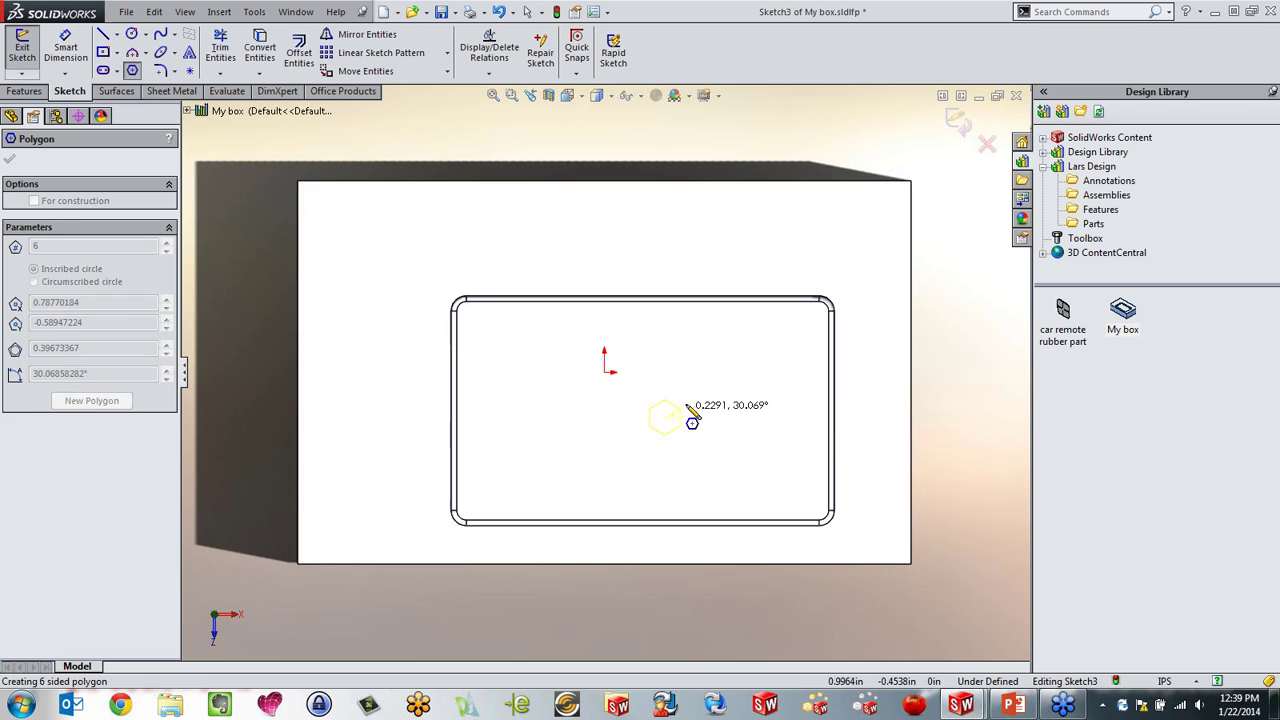
click(733, 405)
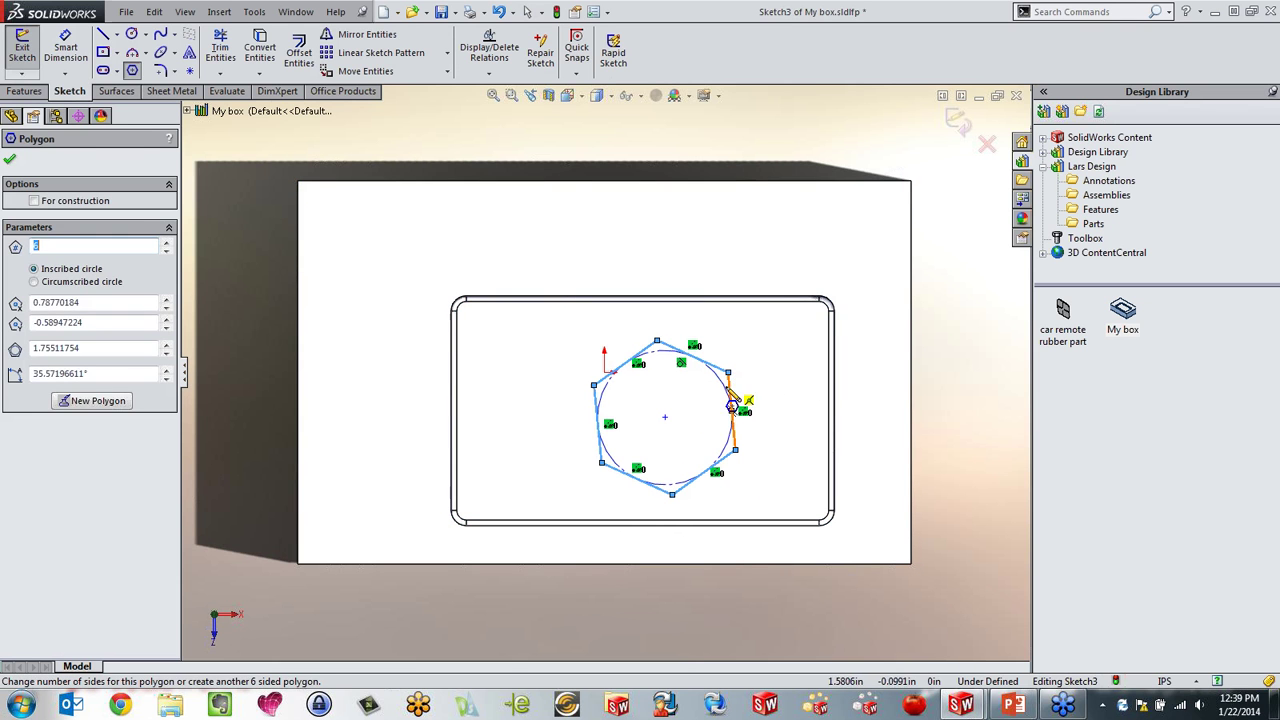
key(Escape)
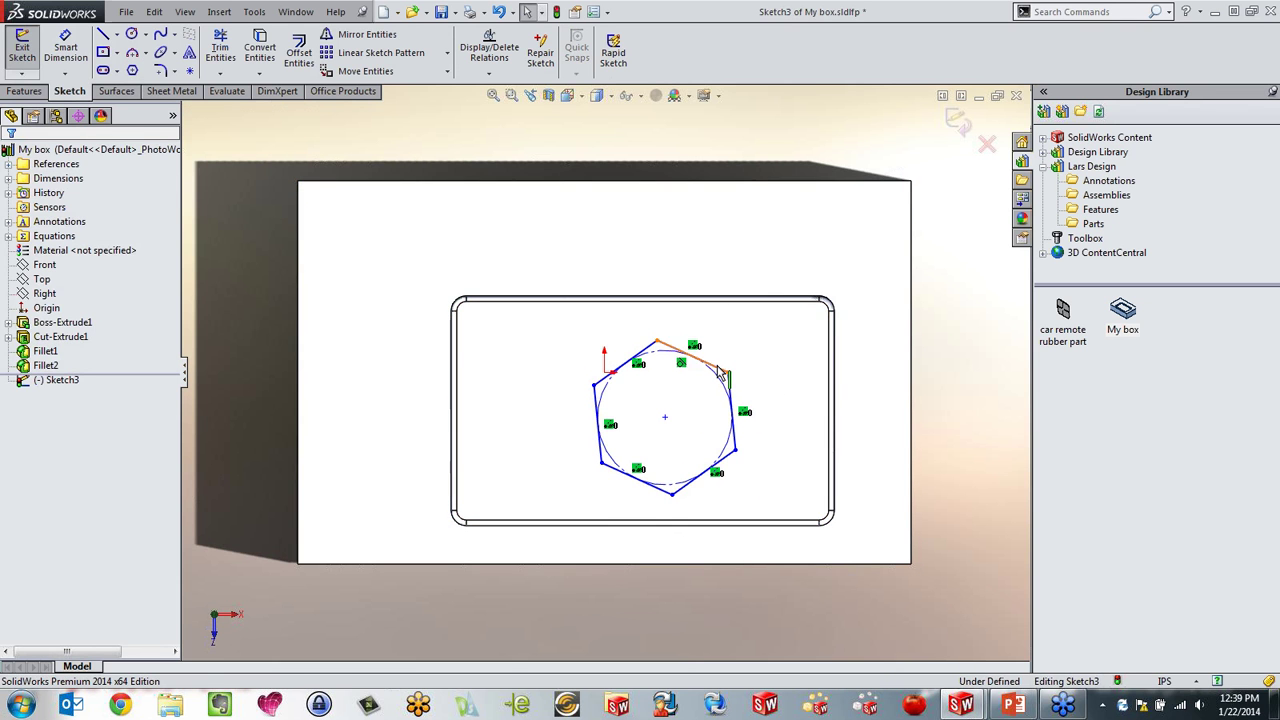
click(718, 372)
ctrl+click(678, 186)
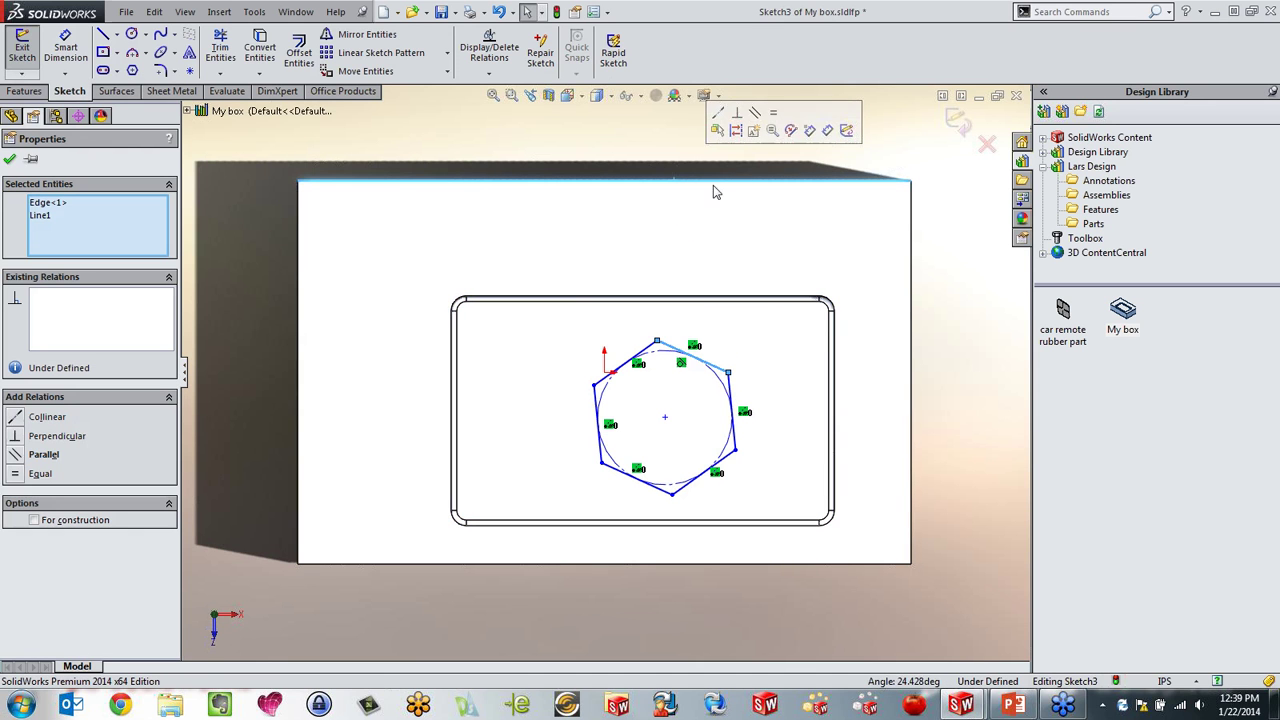
click(756, 113)
Step: Dimension the distance between the hexagon's two opposite parallel sides and set it to 2 in
right_drag(794, 428, 768, 315)
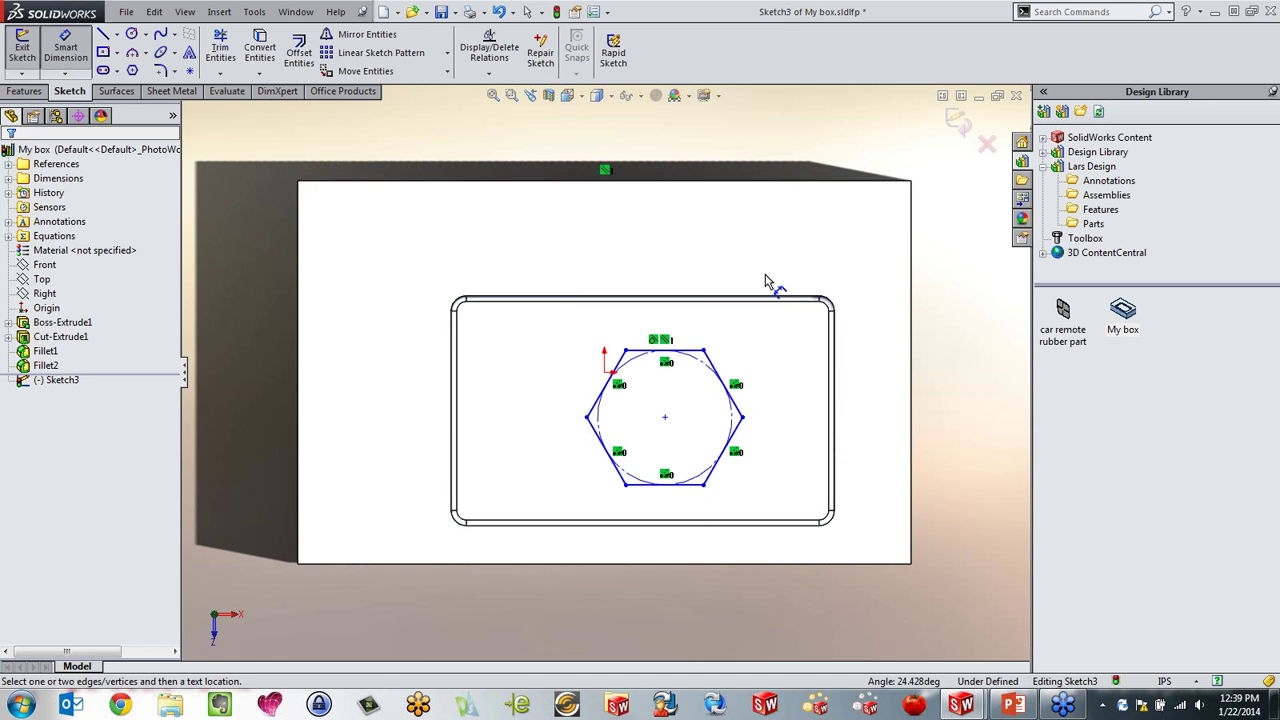
click(695, 351)
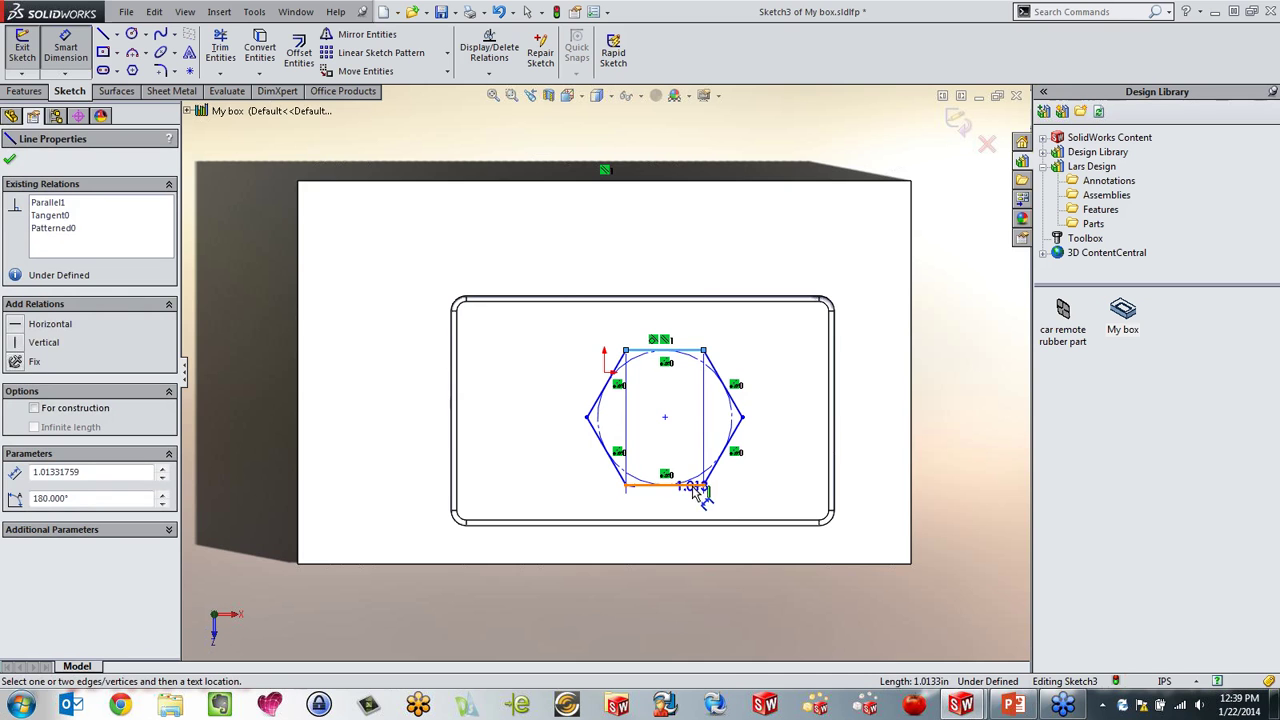
click(697, 487)
click(782, 425)
text(2.)
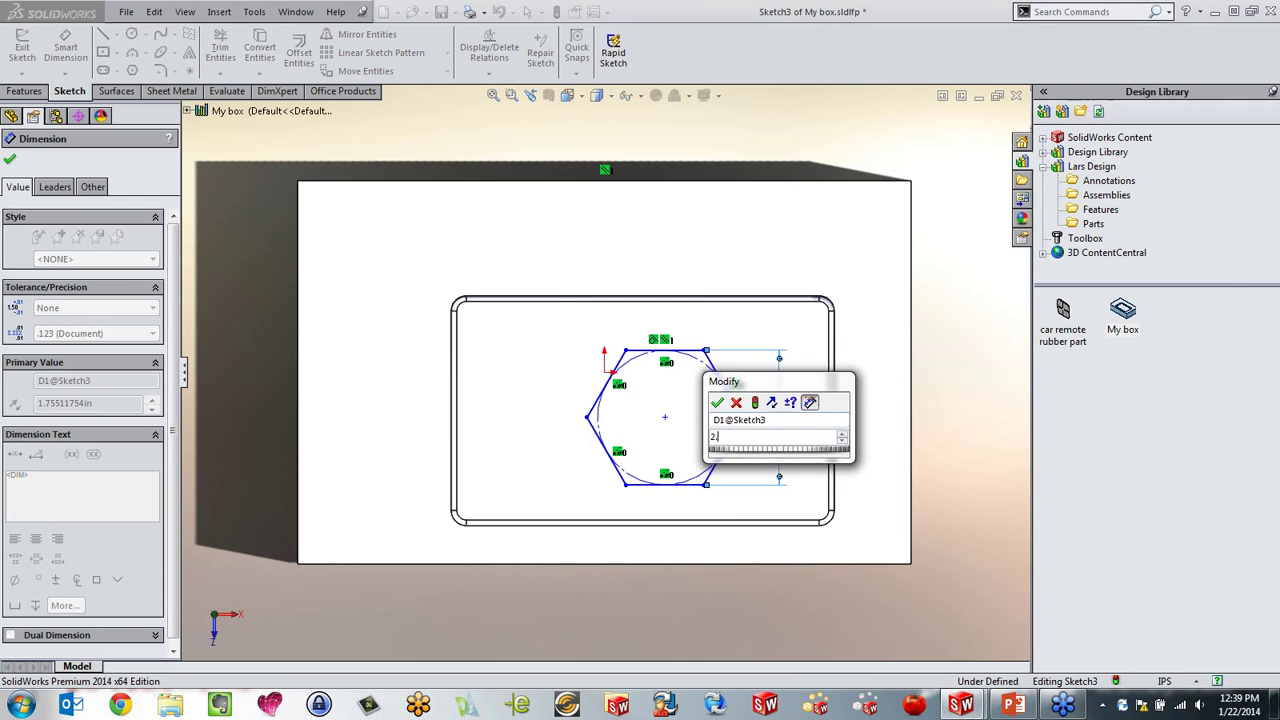
key(Return)
Step: Finish the hexagon sketch and extrude it upward 0.5 in as a boss
click(986, 144)
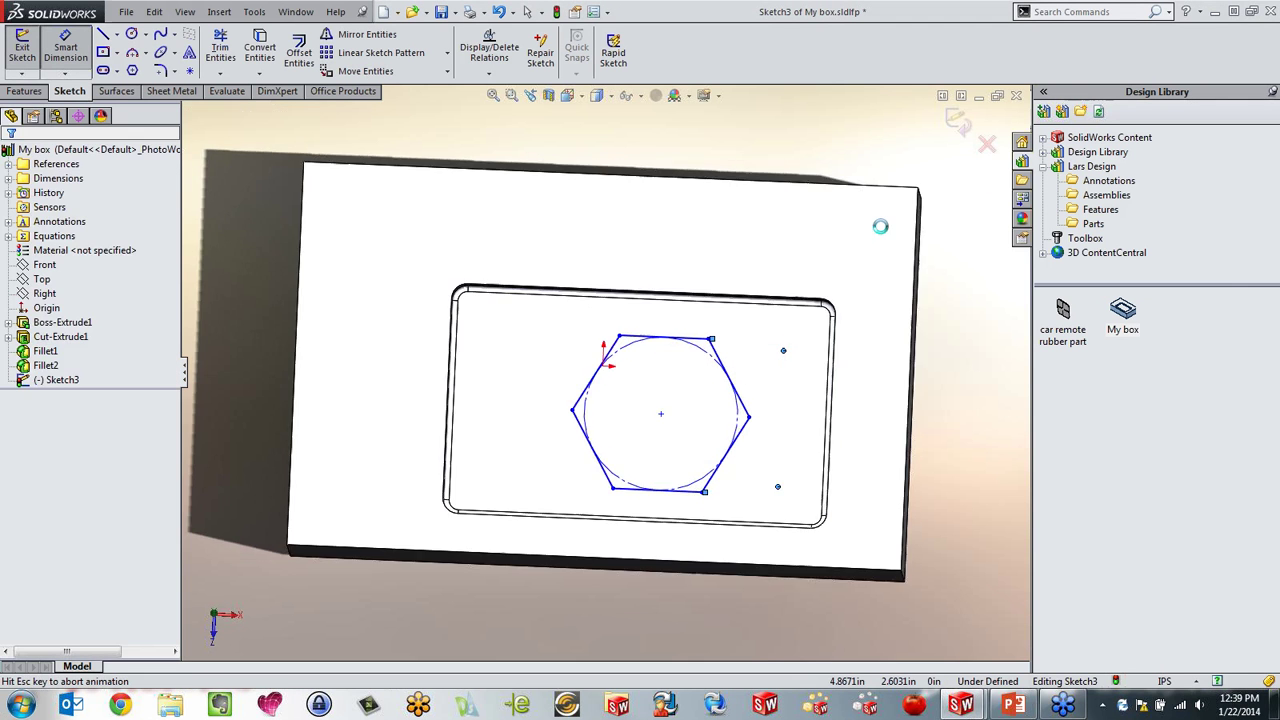
click(902, 258)
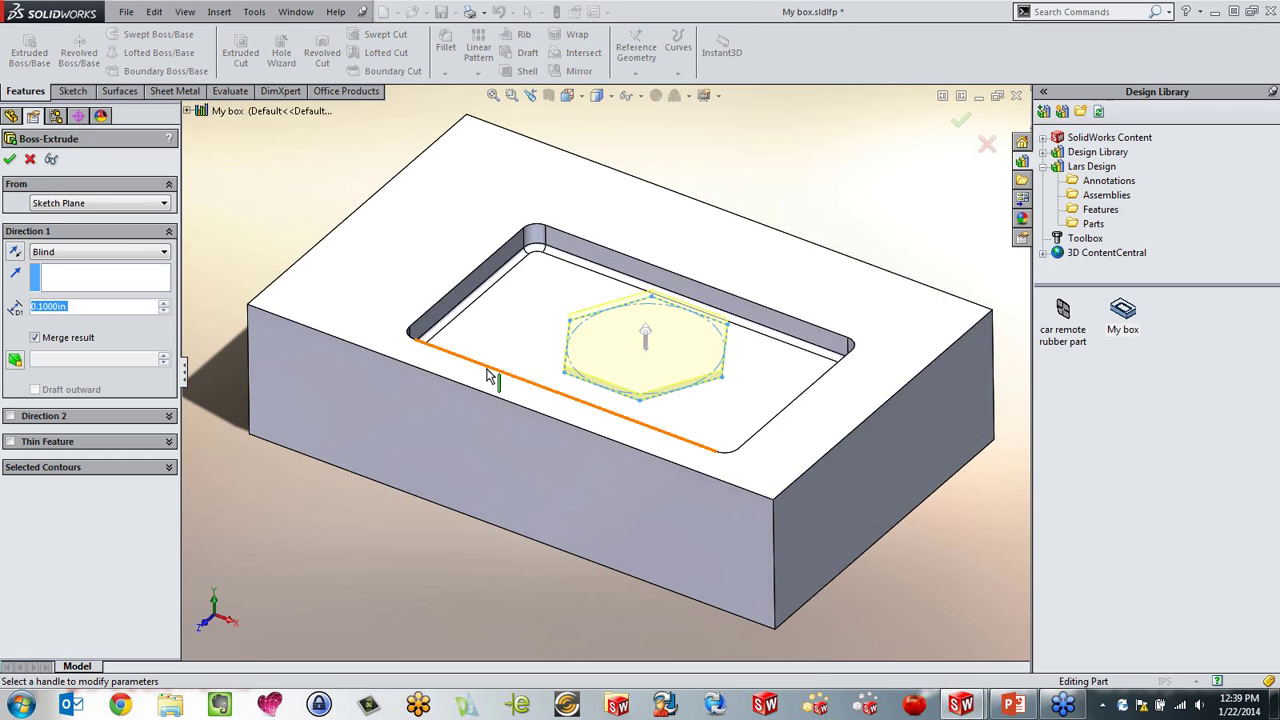
drag(640, 340, 645, 303)
click(672, 328)
right_click(672, 328)
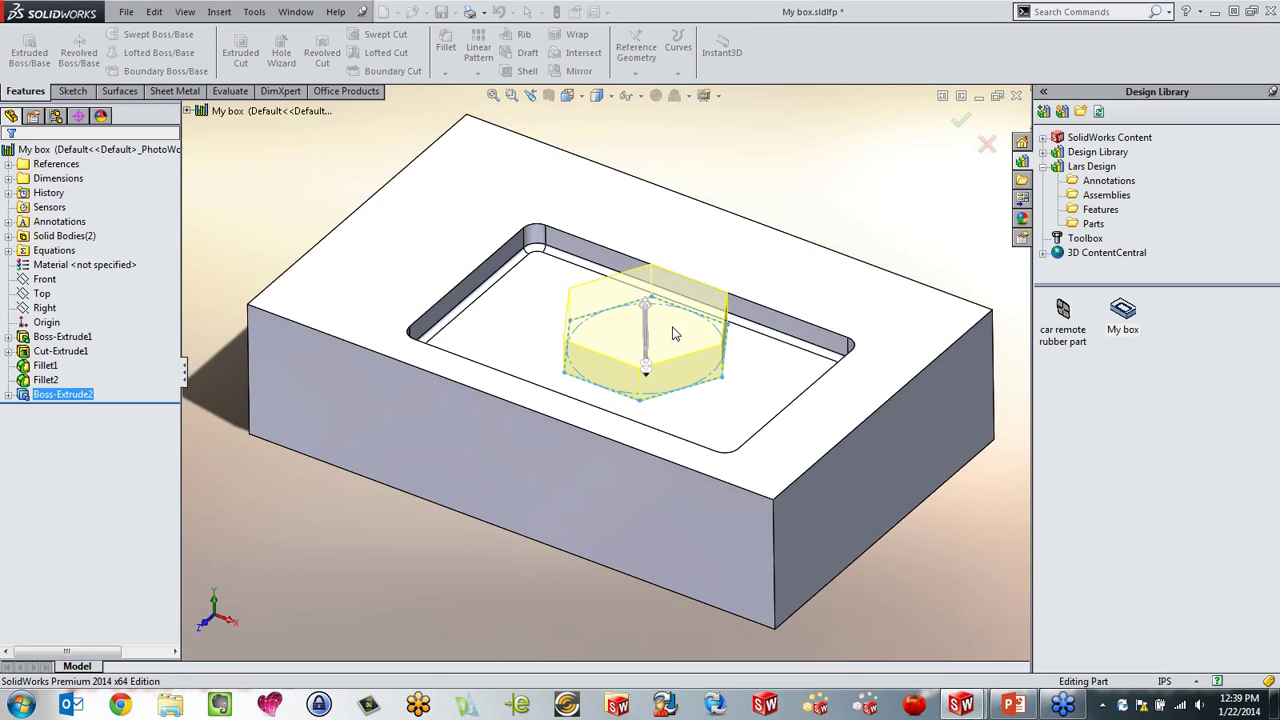
Step: Examine the hexagonal boss and pocket in a temporary section through the Front plane, and discard the section
middle_drag(600, 426, 505, 354)
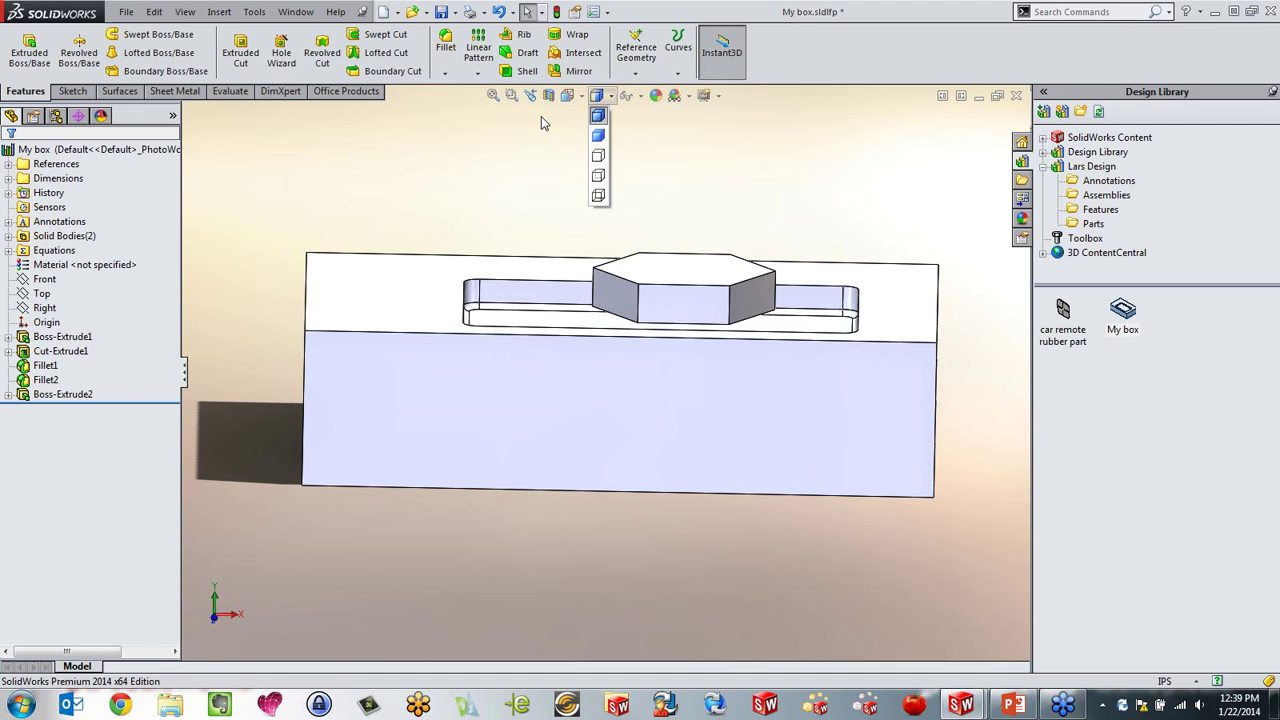
click(549, 95)
click(566, 96)
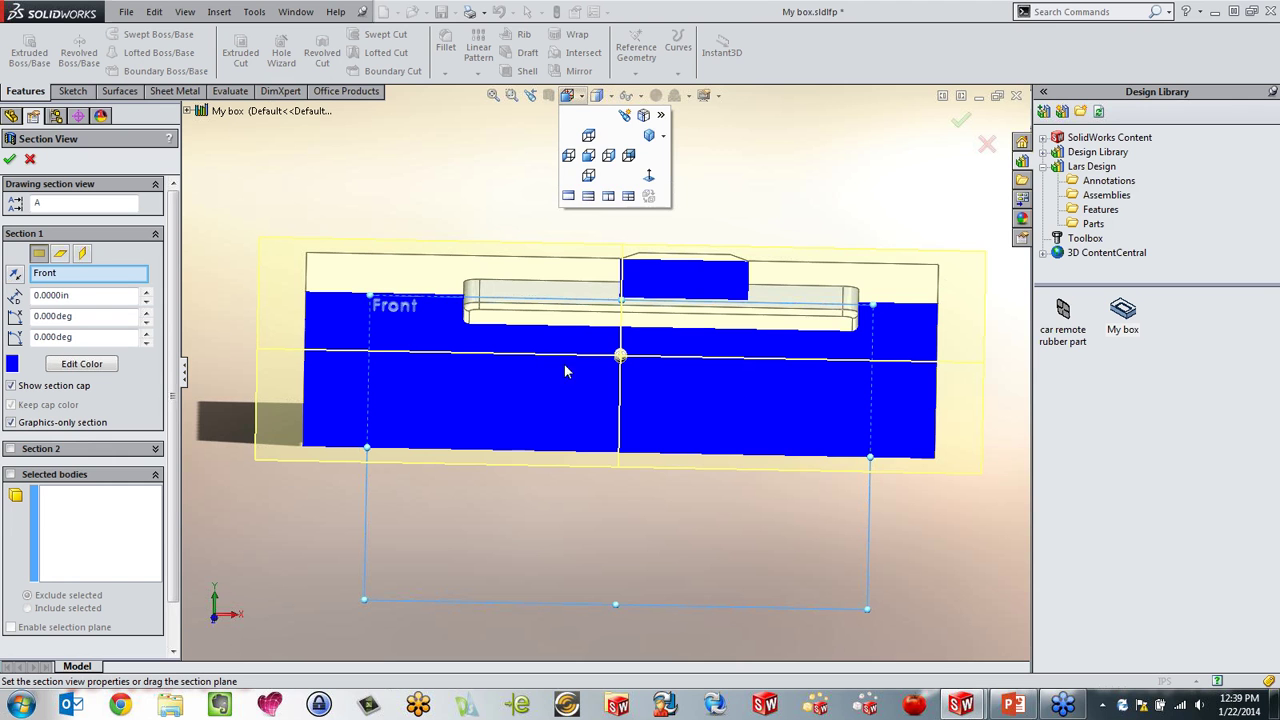
click(436, 162)
middle_drag(497, 196, 390, 300)
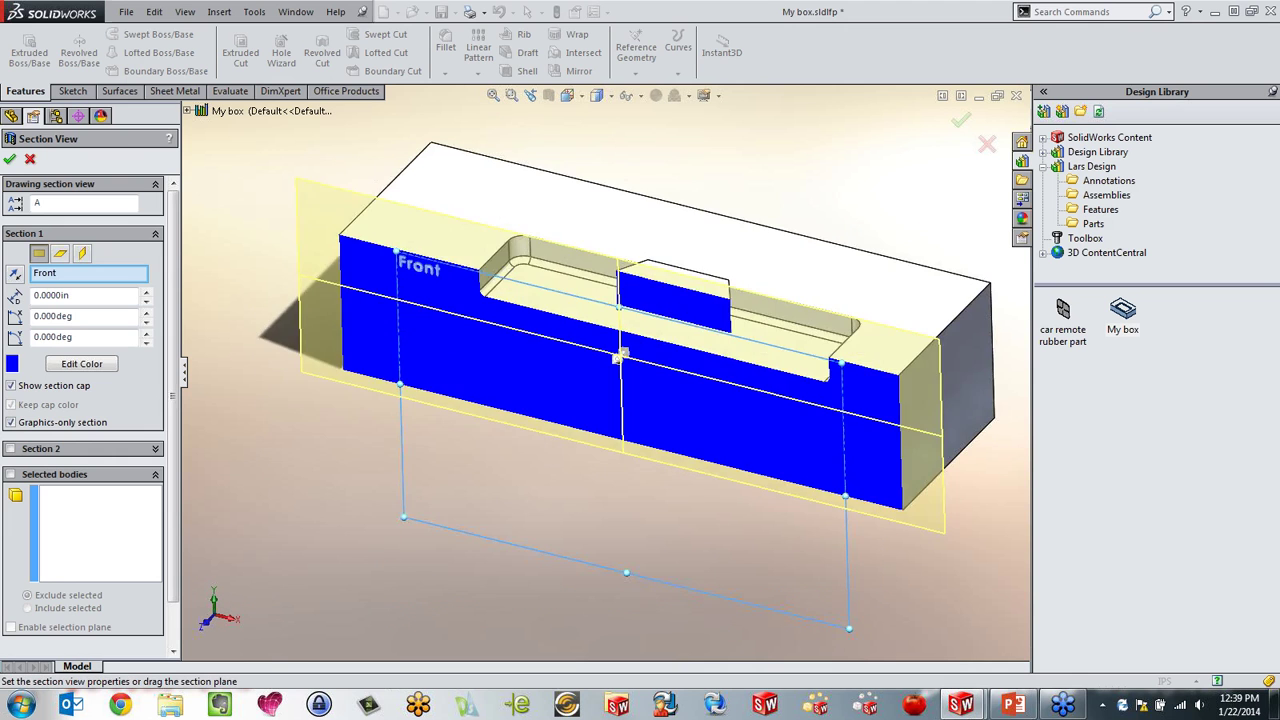
click(31, 160)
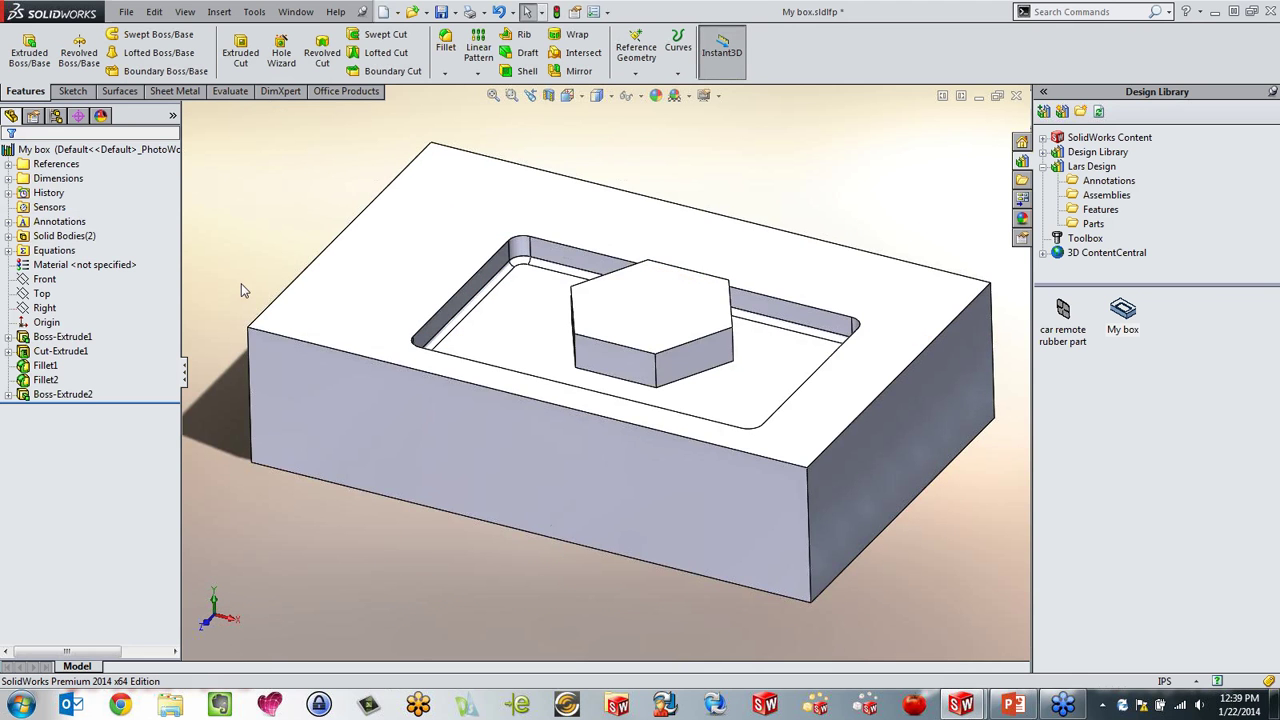
Step: Fillet the edges of the whole hexagonal boss with a constant 0.1 in radius
click(9, 236)
click(9, 236)
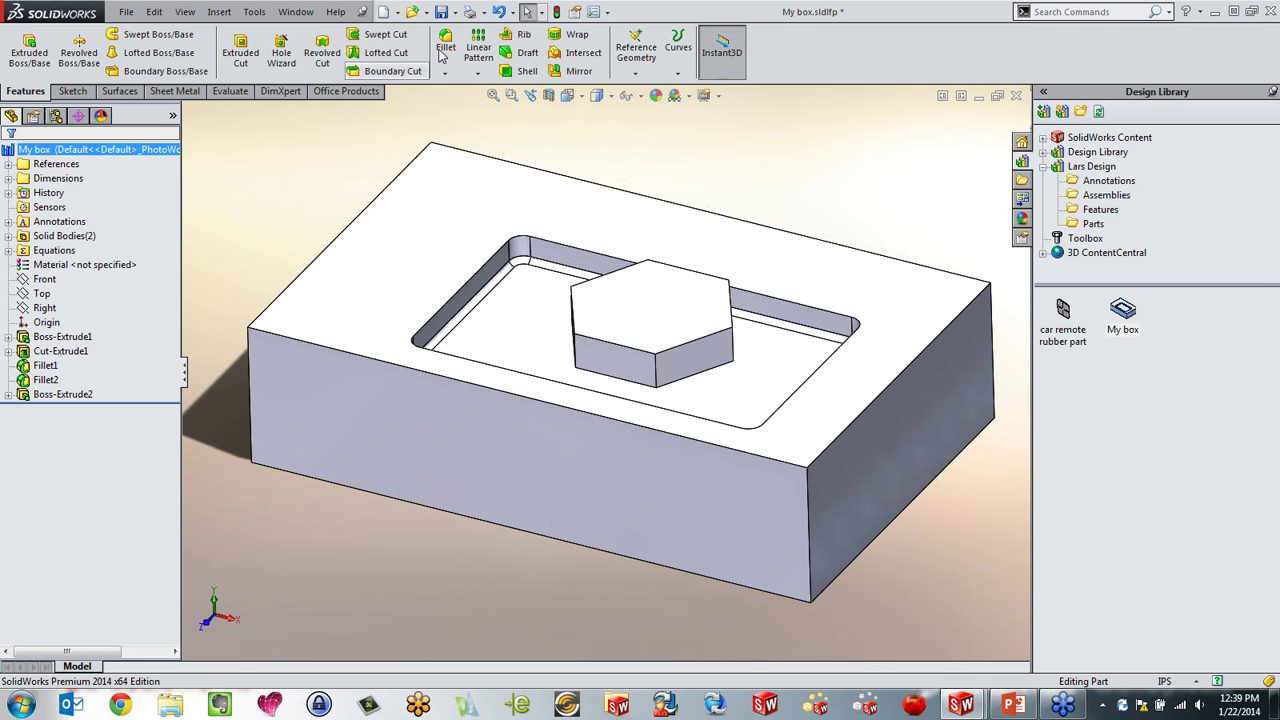
click(62, 395)
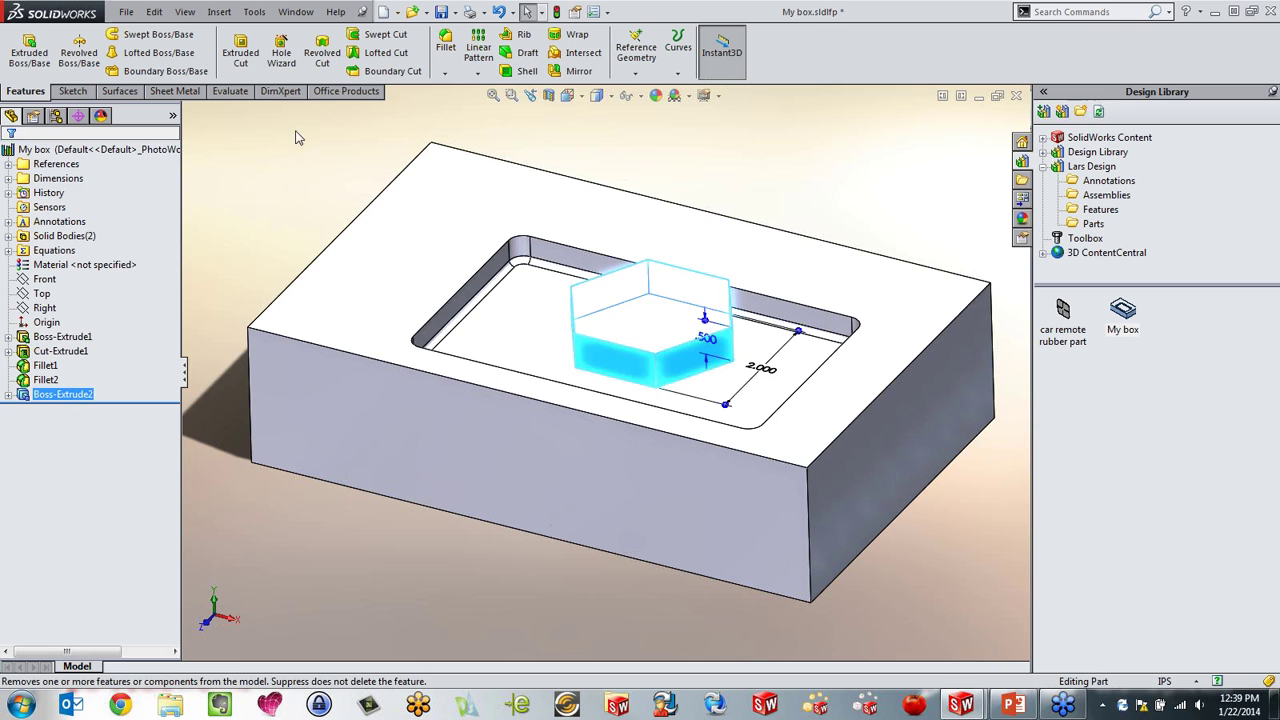
click(445, 45)
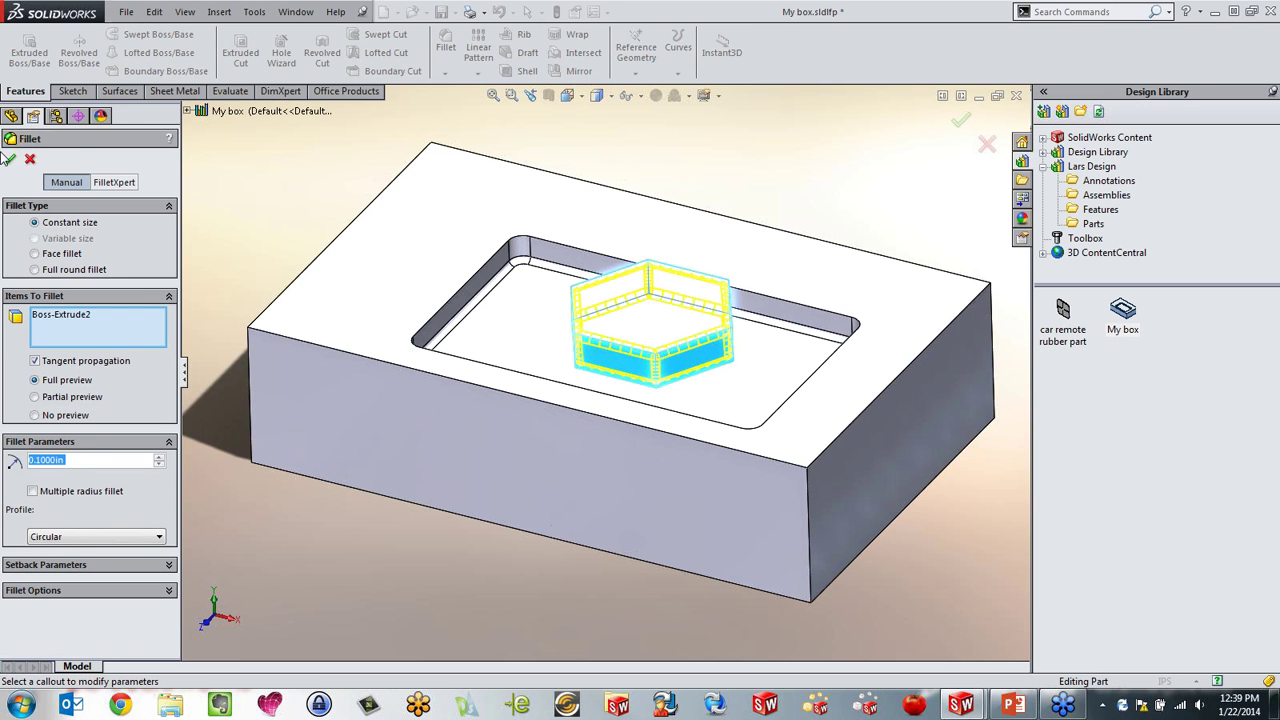
click(11, 162)
click(257, 178)
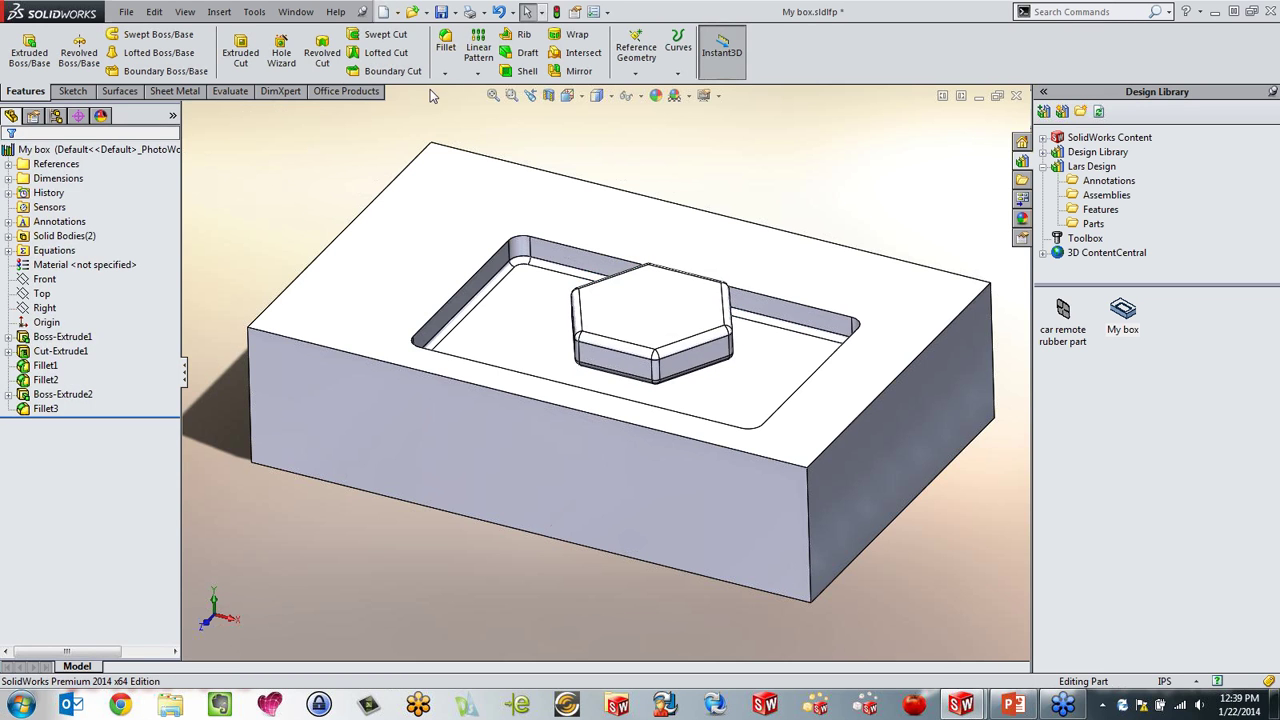
Step: Add an ANSI Inch 7/8-14 bottoming tapped hole, Up To Next, near the centre of the hexagonal boss's top face
click(281, 52)
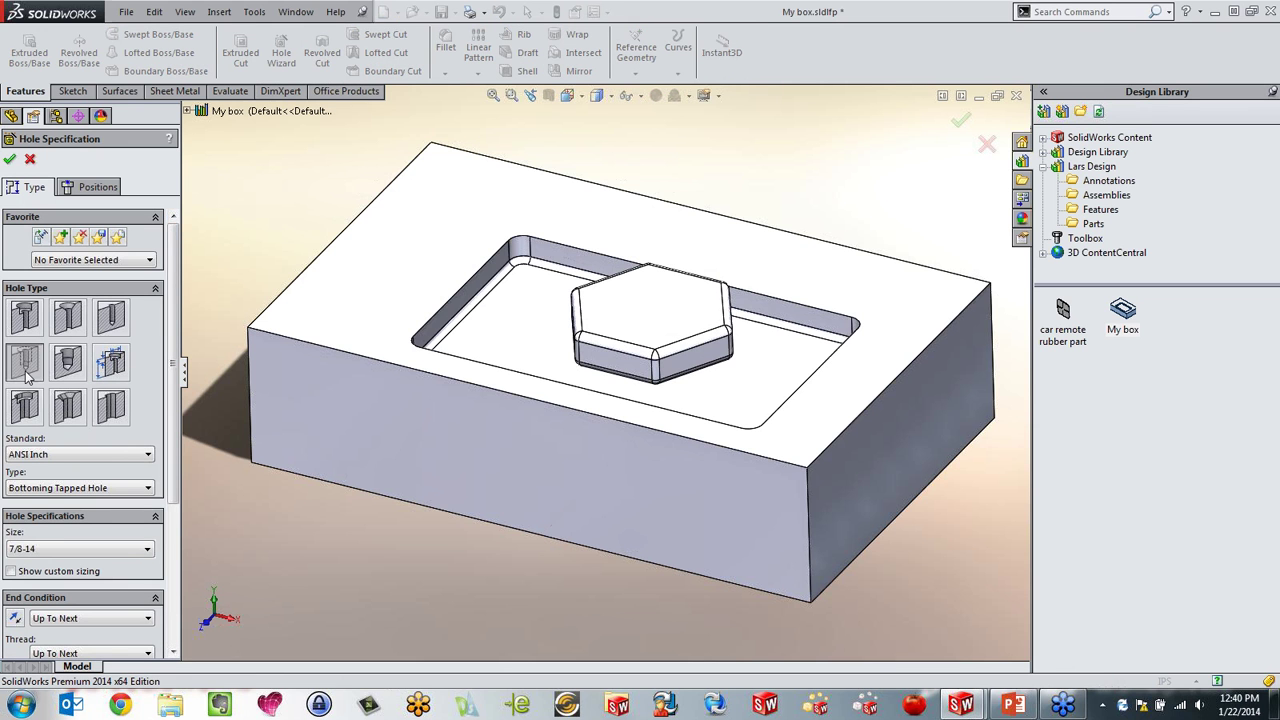
scroll(180, 298, down, 5)
click(80, 385)
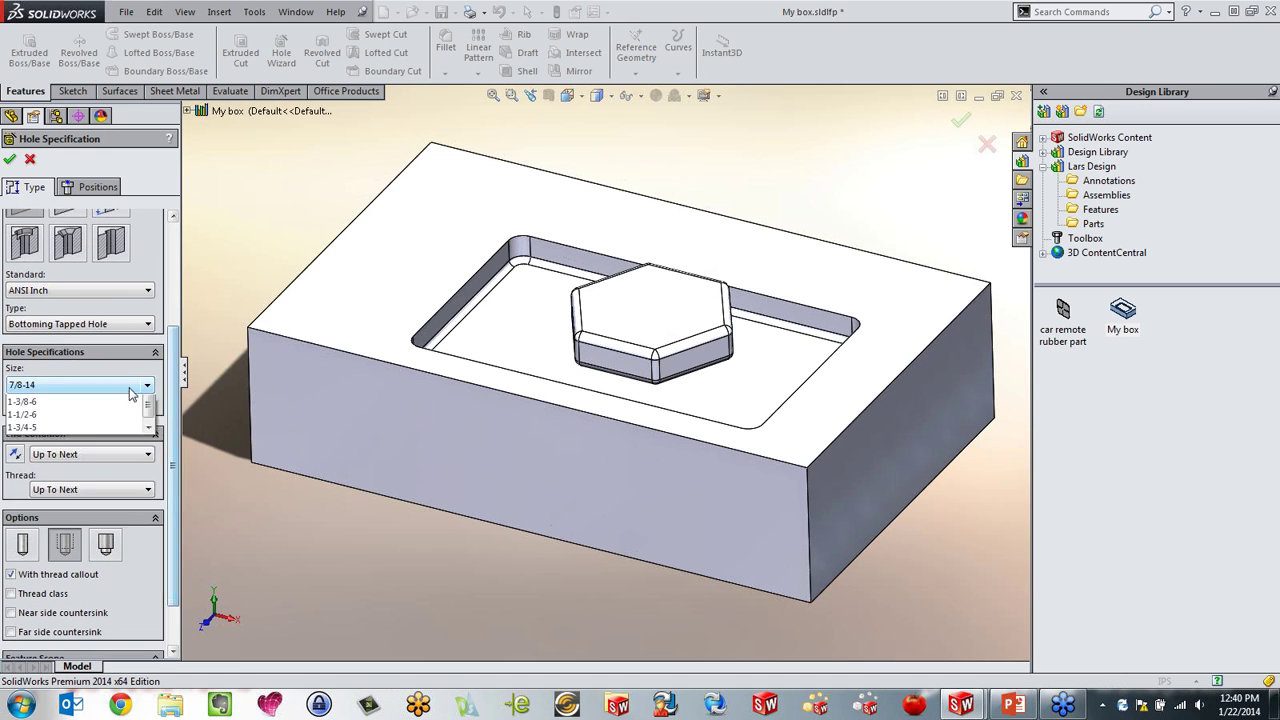
click(85, 404)
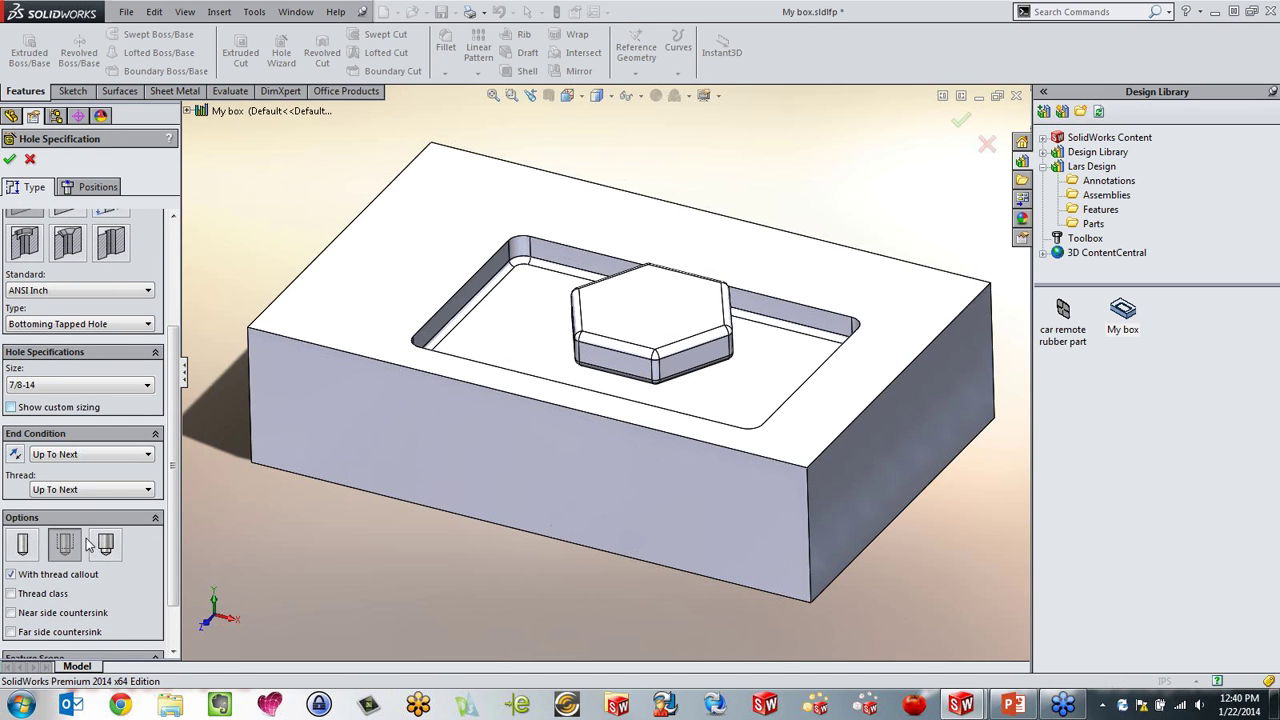
click(95, 188)
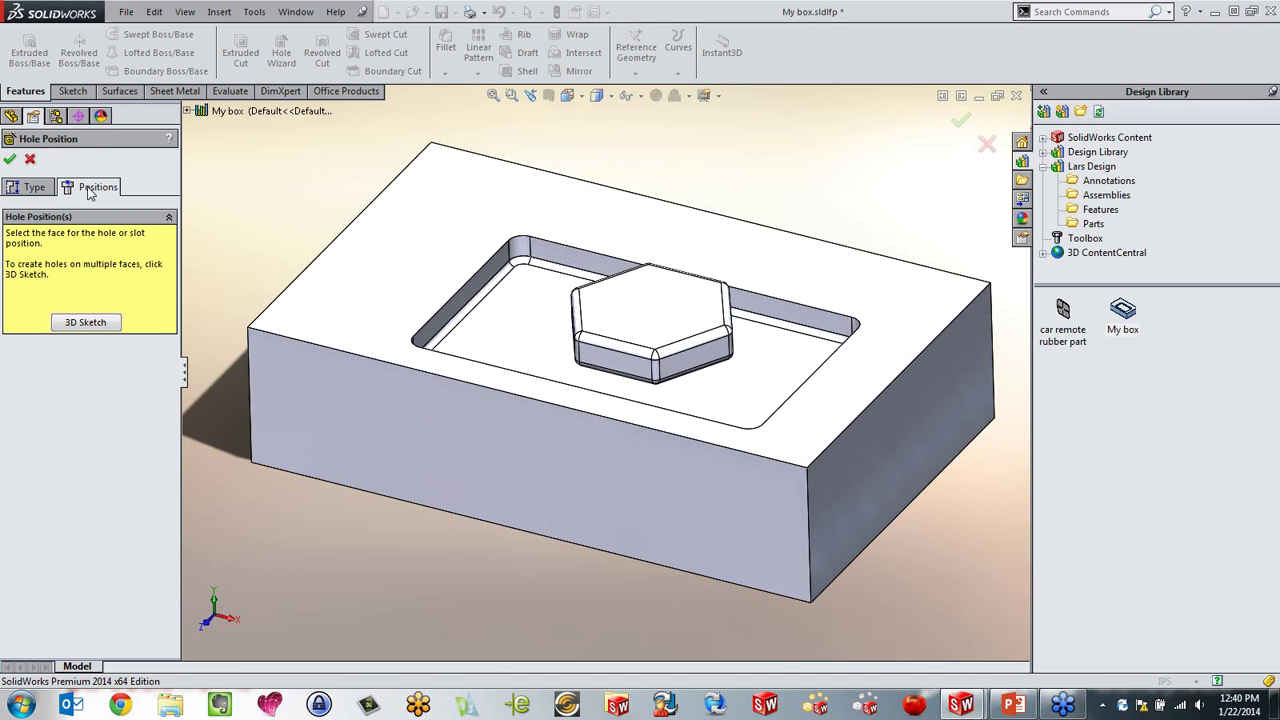
click(645, 315)
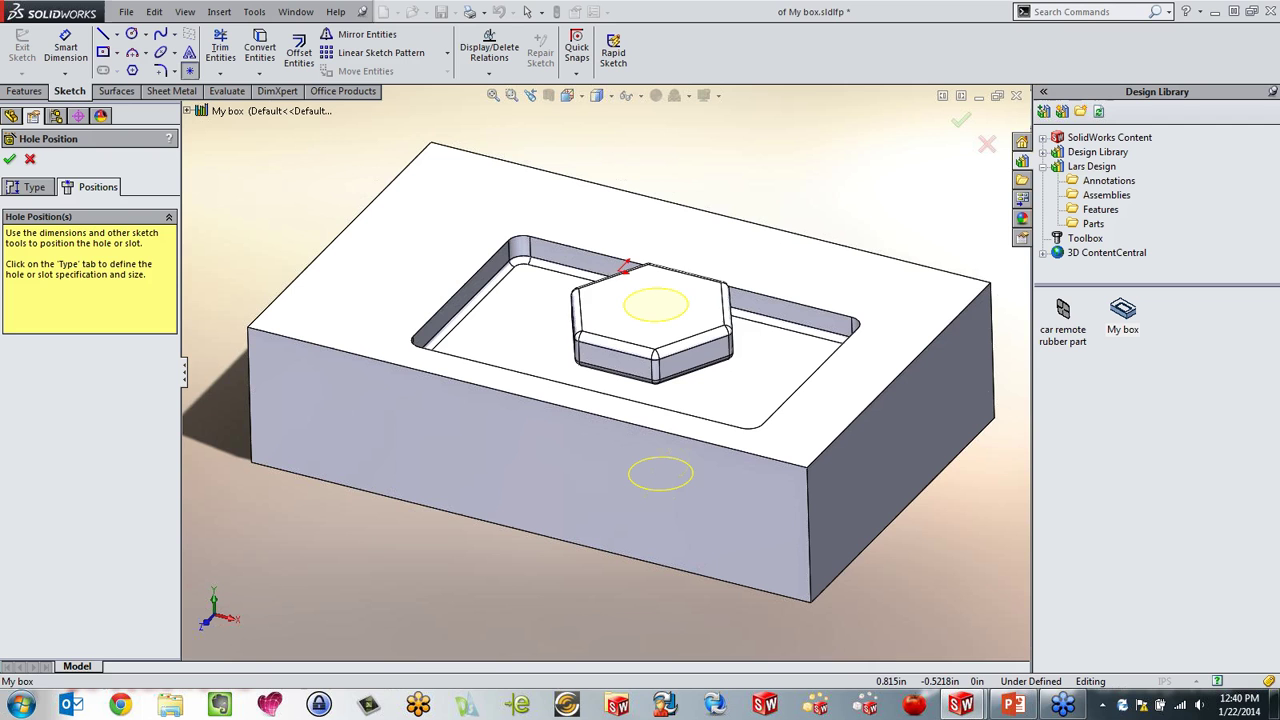
click(656, 304)
click(8, 162)
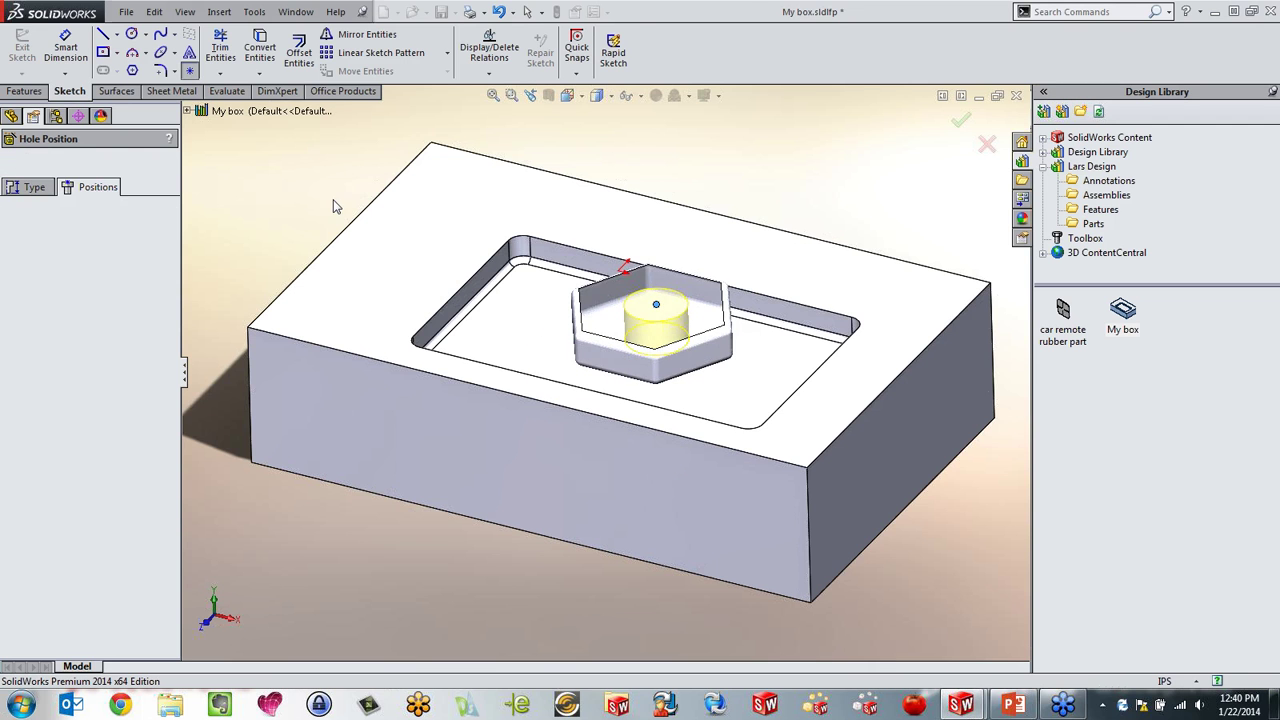
middle_drag(366, 294, 505, 277)
scroll(675, 295, down, 3)
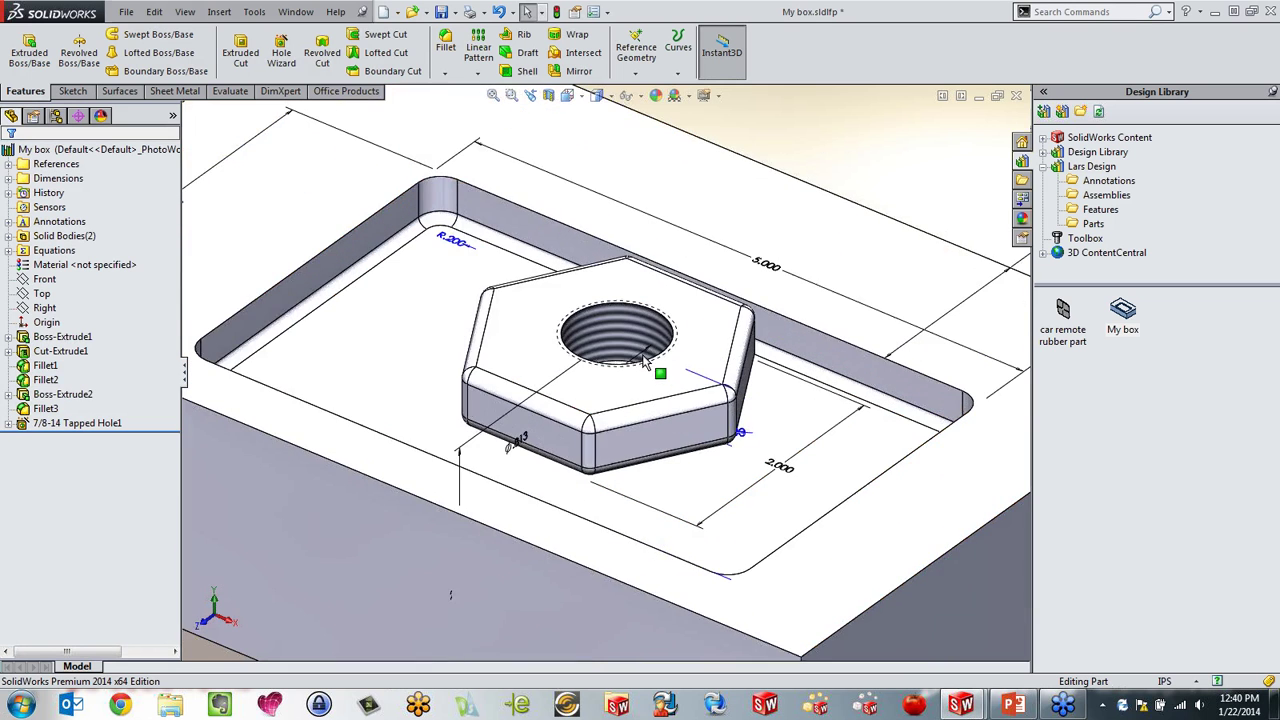
Step: Edit the 7/8-14 tapped hole's position sketch and dimension the hole centre from the hexagon's front-right edge
click(9, 424)
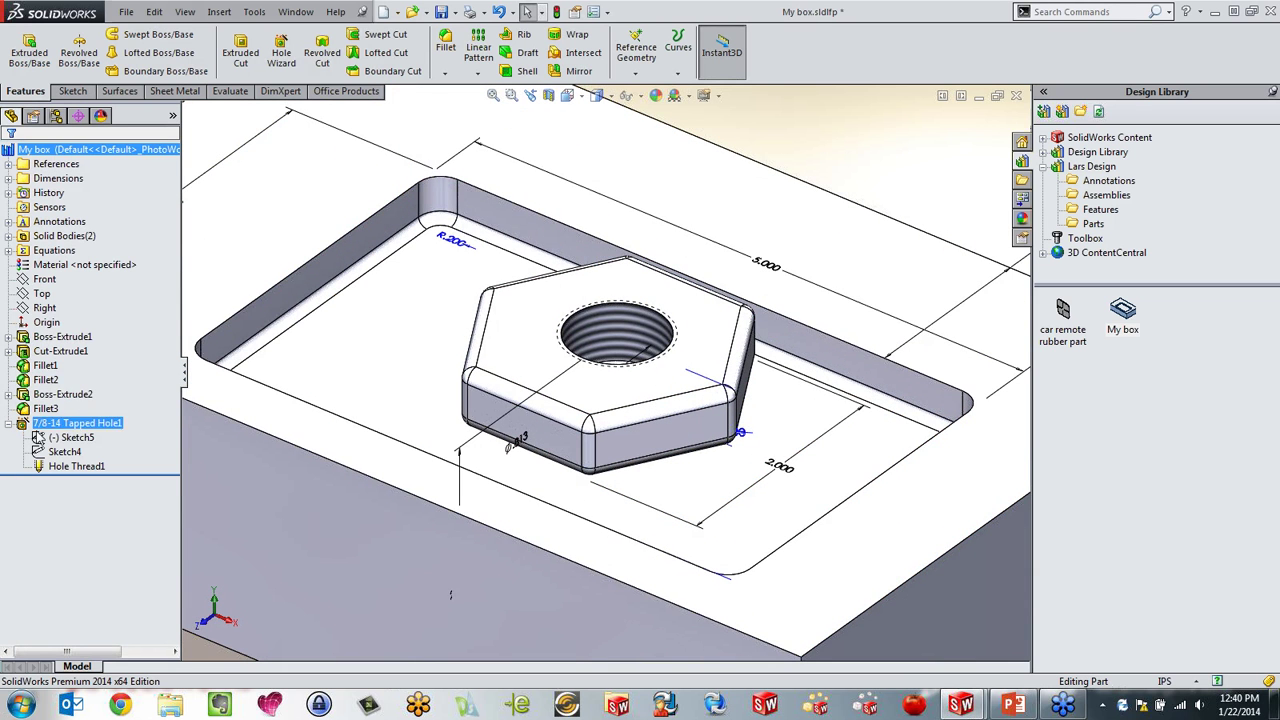
click(45, 425)
click(40, 384)
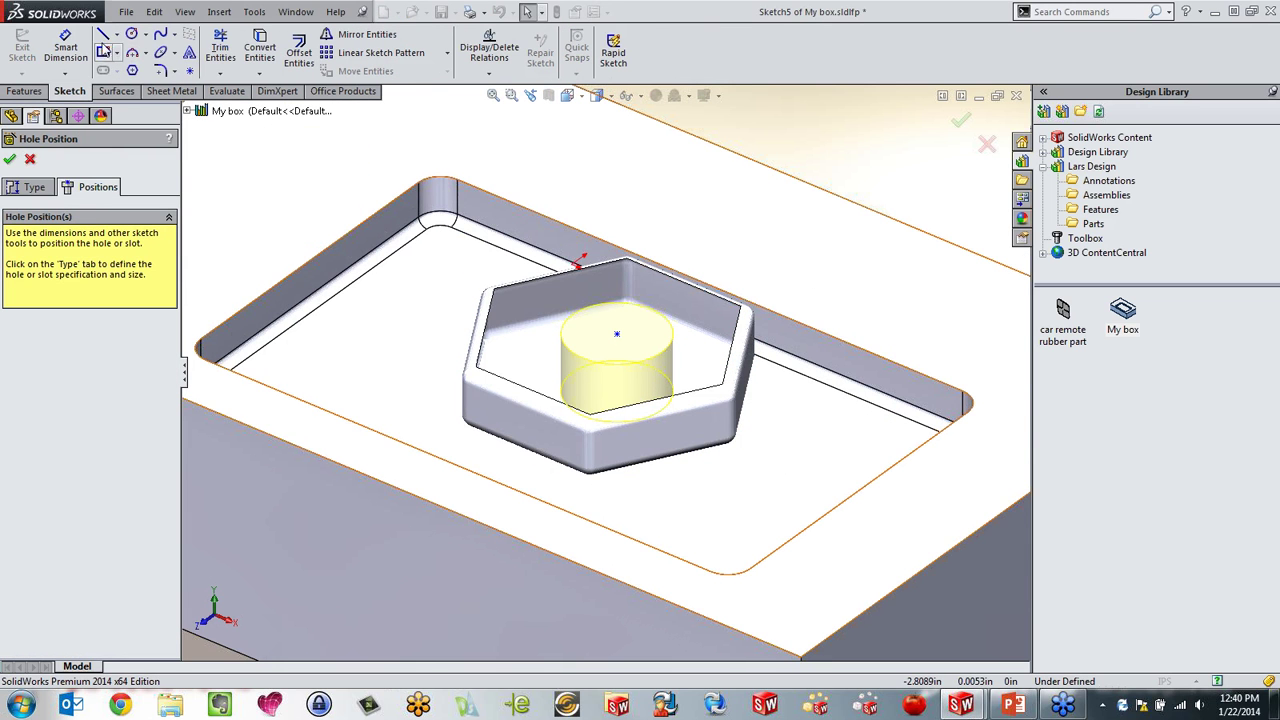
click(65, 50)
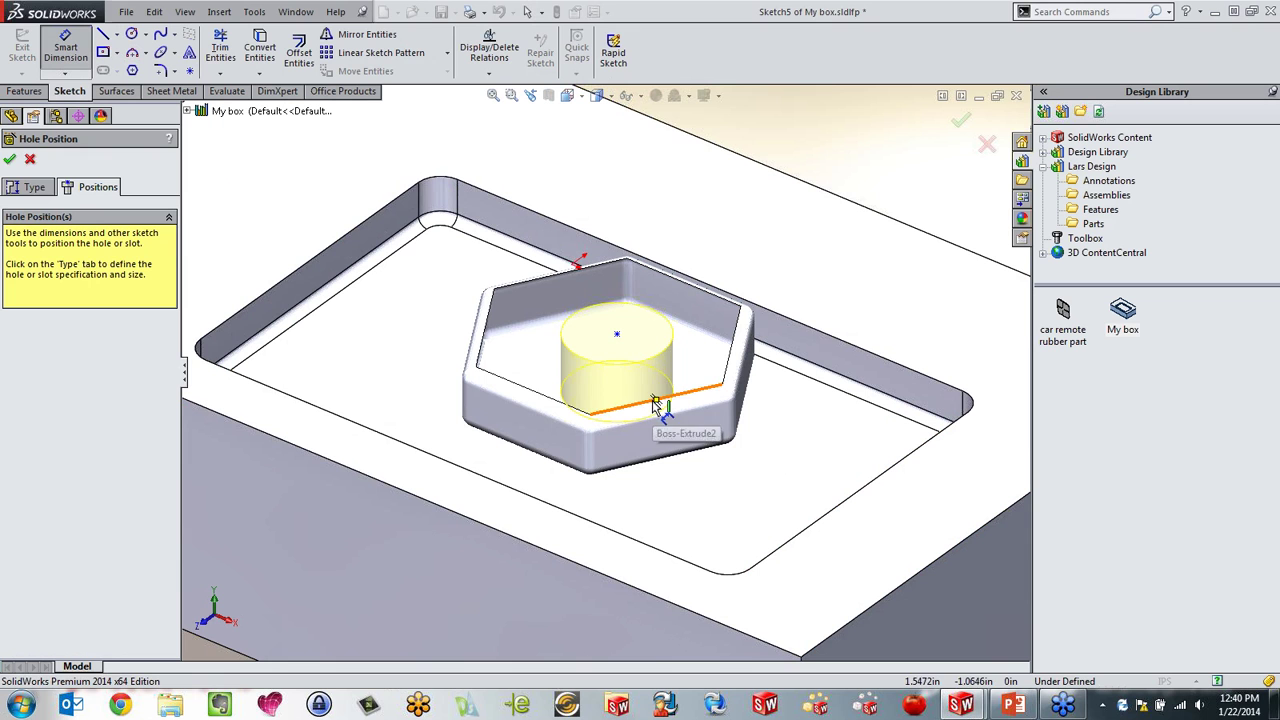
click(655, 404)
click(618, 334)
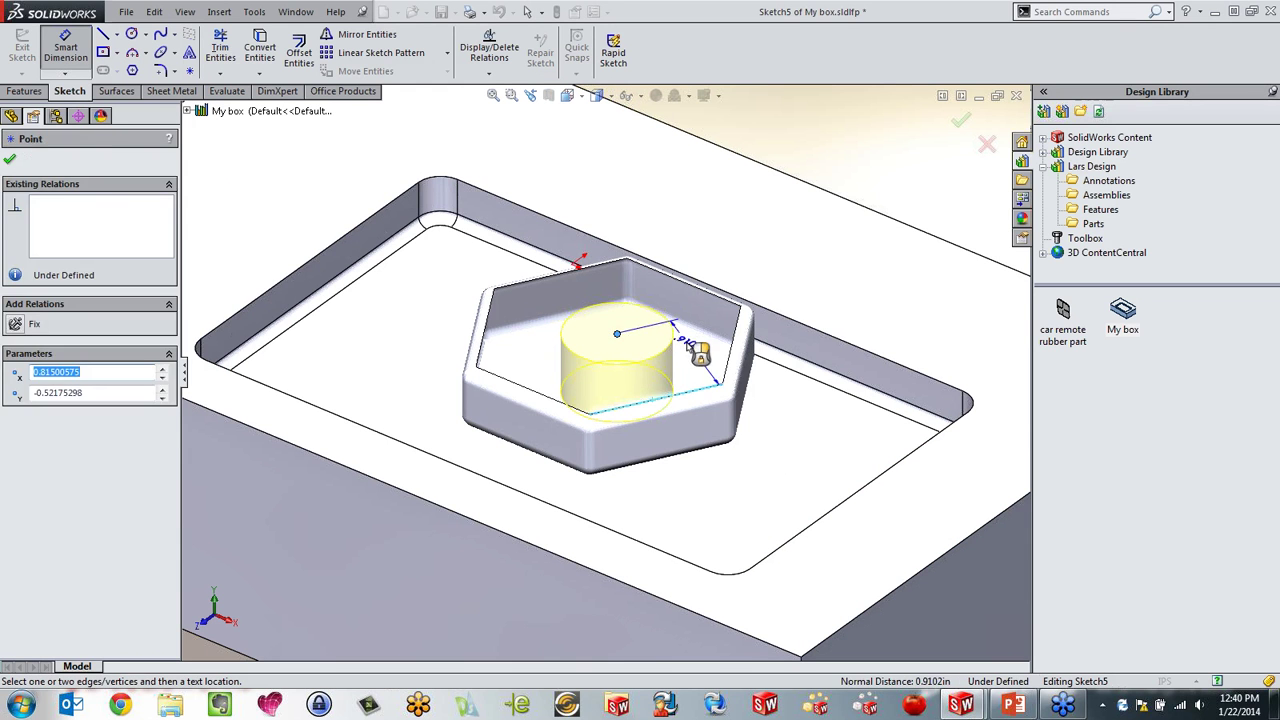
click(686, 358)
click(624, 328)
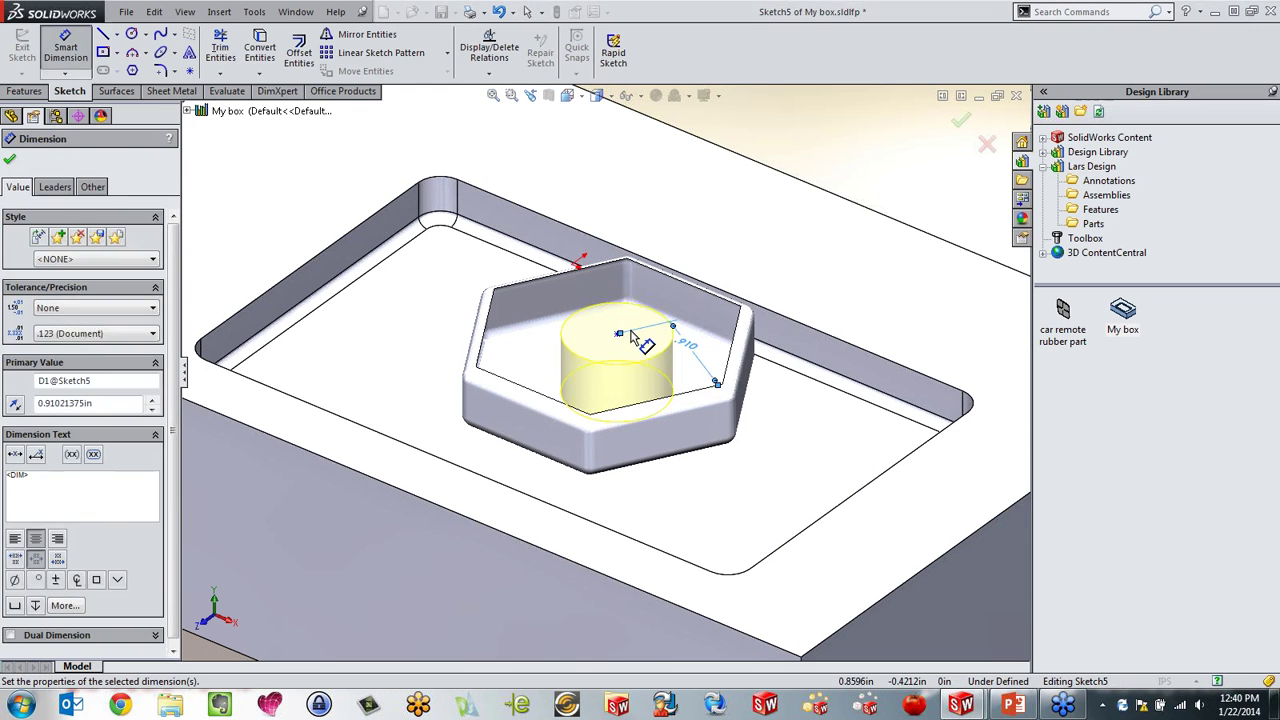
click(9, 160)
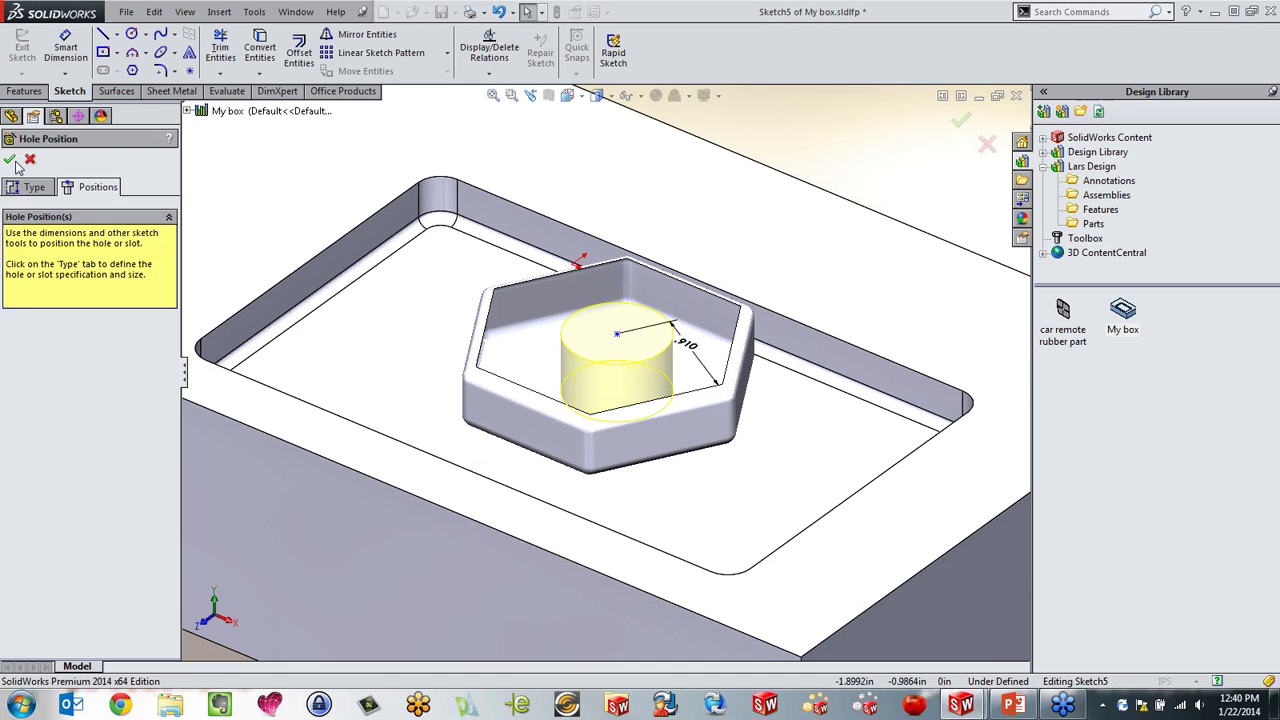
click(958, 121)
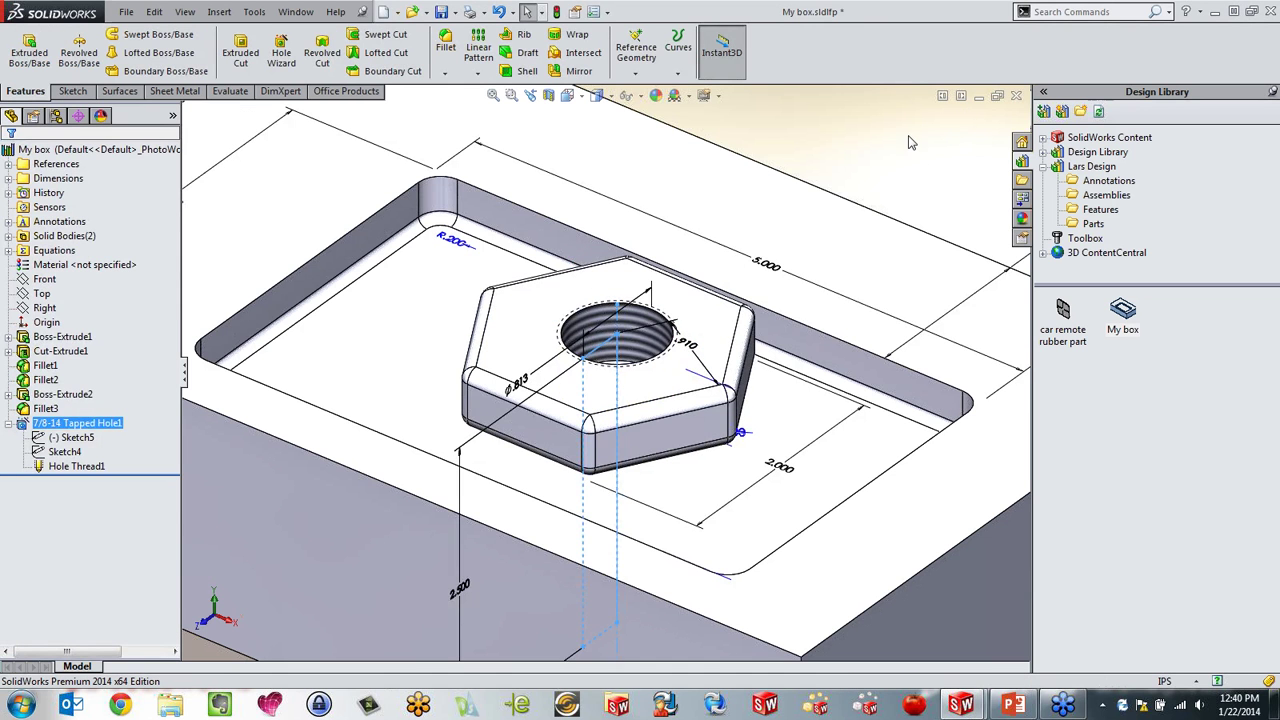
Step: Hide all feature dimensions displayed on the My box library part
key(f)
mouse_move(630, 450)
middle_down()
mouse_move(636, 368)
mouse_move(628, 455)
middle_up()
scroll(645, 360, down, 1)
middle_drag(632, 385, 640, 352)
click(10, 424)
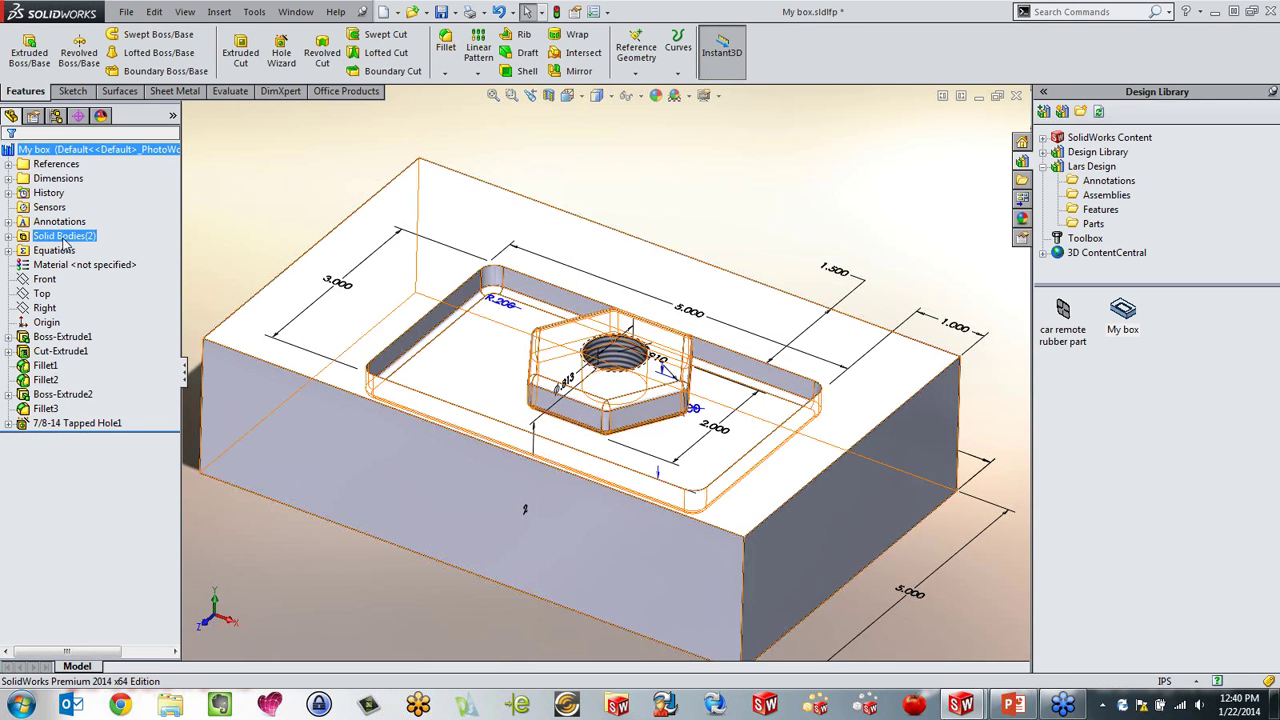
right_click(55, 228)
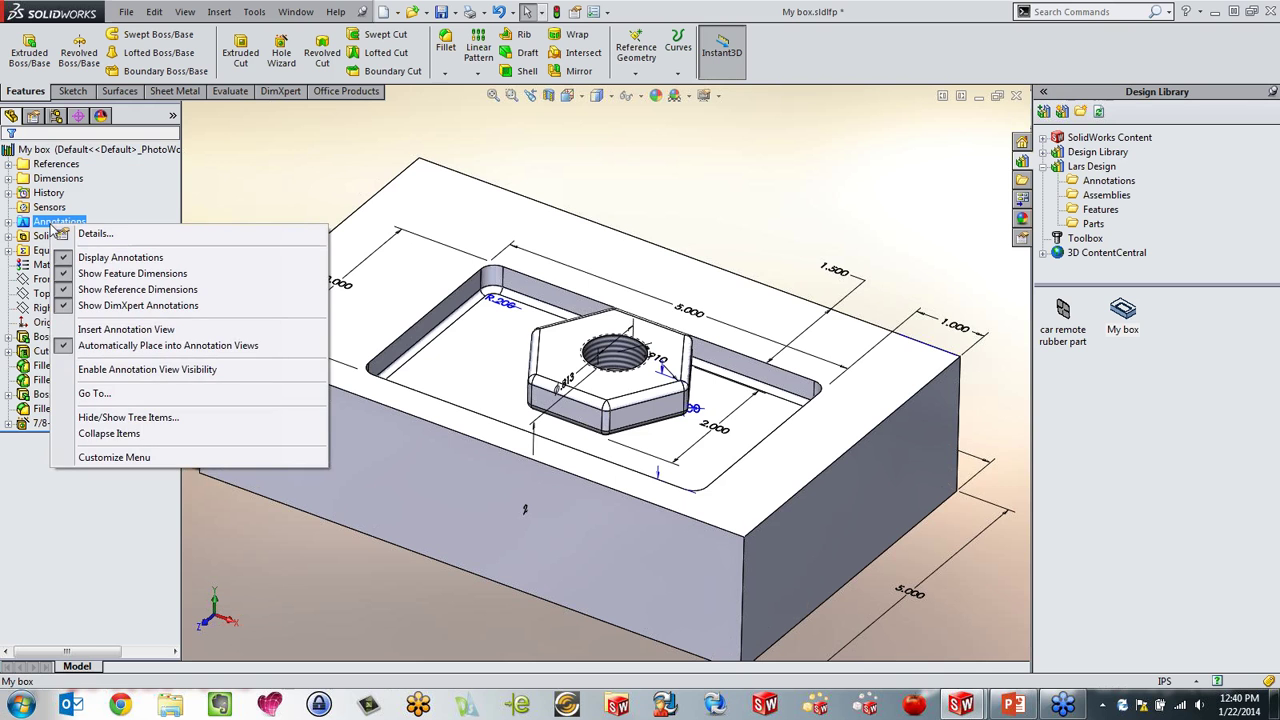
click(80, 276)
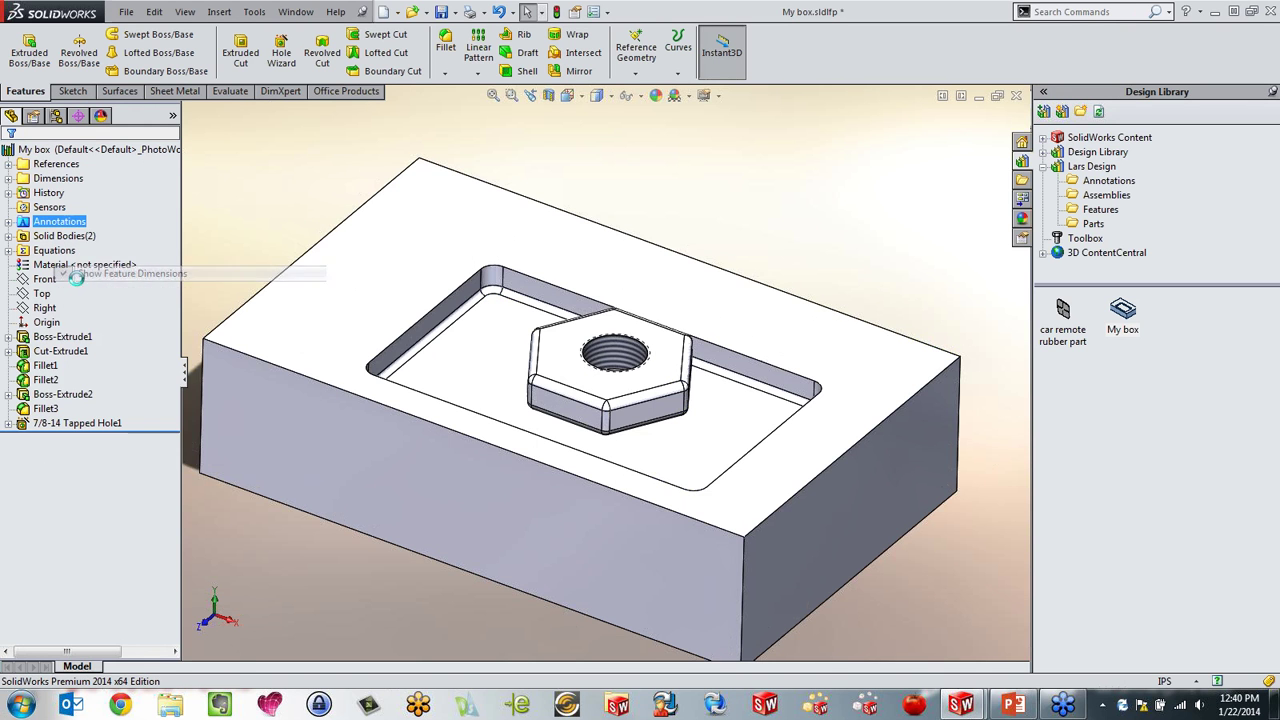
middle_drag(546, 477, 655, 365)
Step: Add the hexagonal boss, its fillet and the tapped hole to the My box library feature and save the file
click(34, 410)
click(30, 424)
click(32, 380)
click(32, 366)
key(Escape)
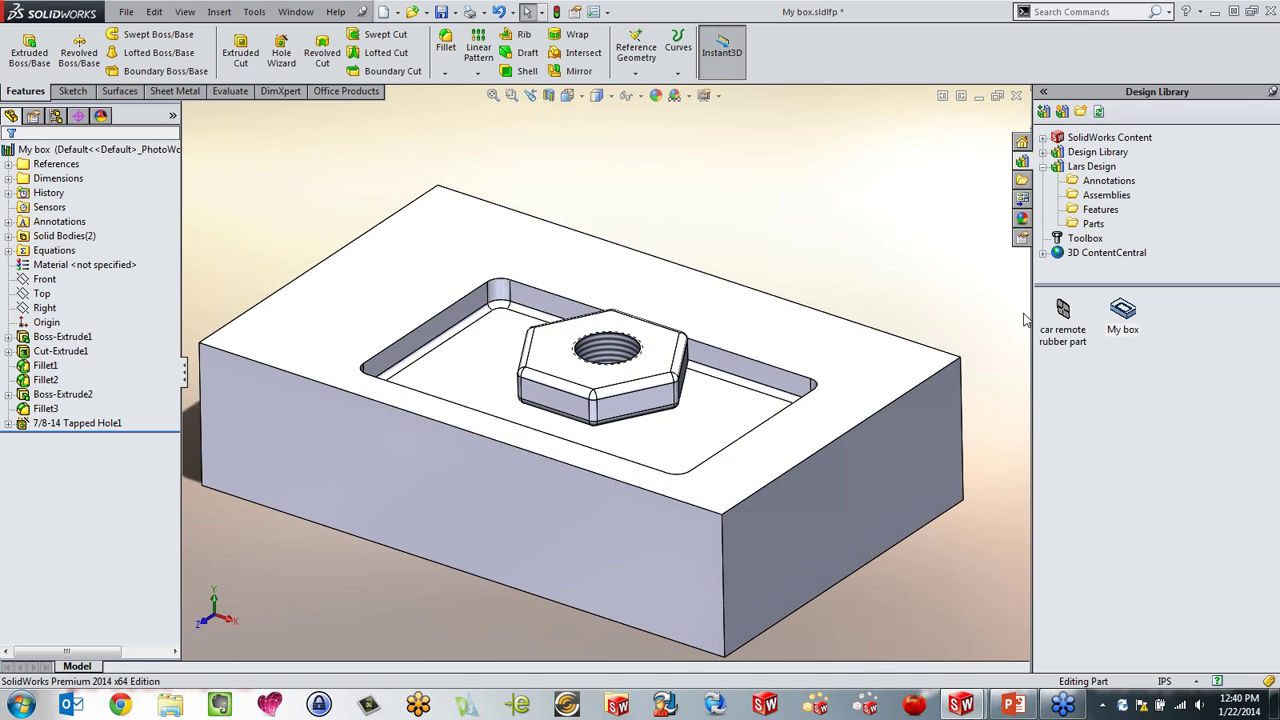
mouse_move(1124, 319)
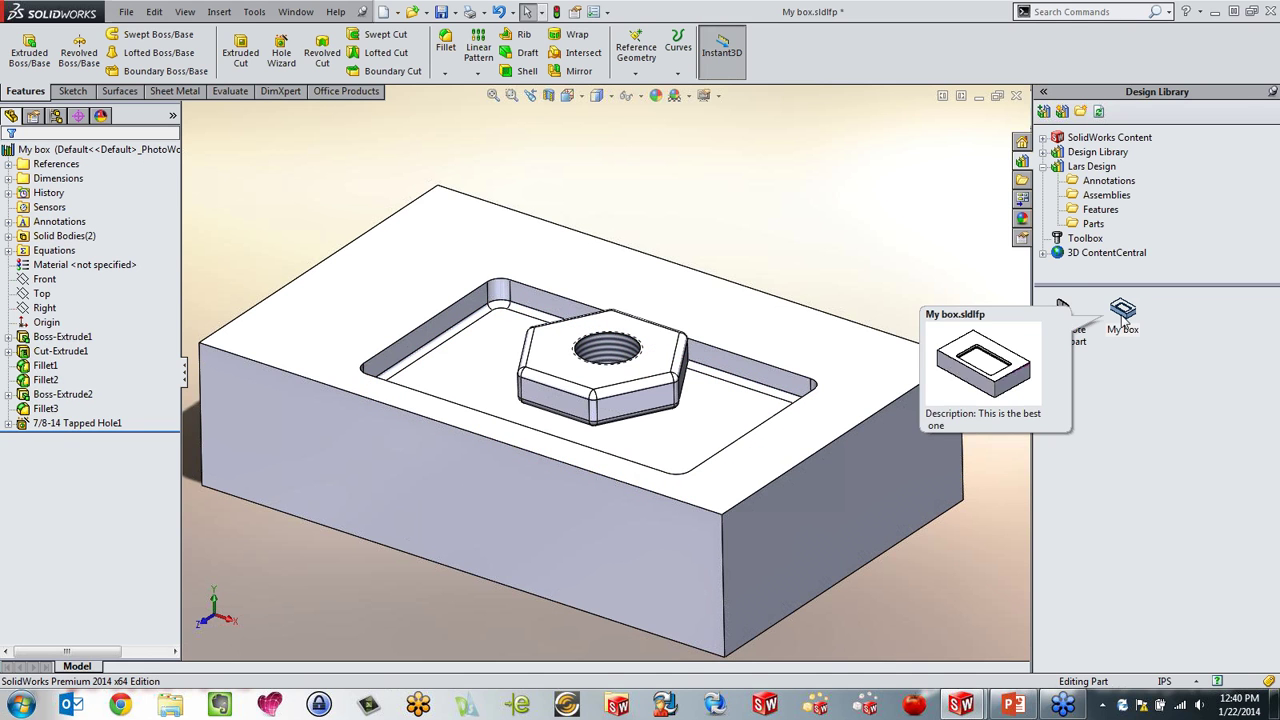
click(52, 396)
ctrl+click(47, 409)
ctrl+click(52, 424)
right_click(52, 424)
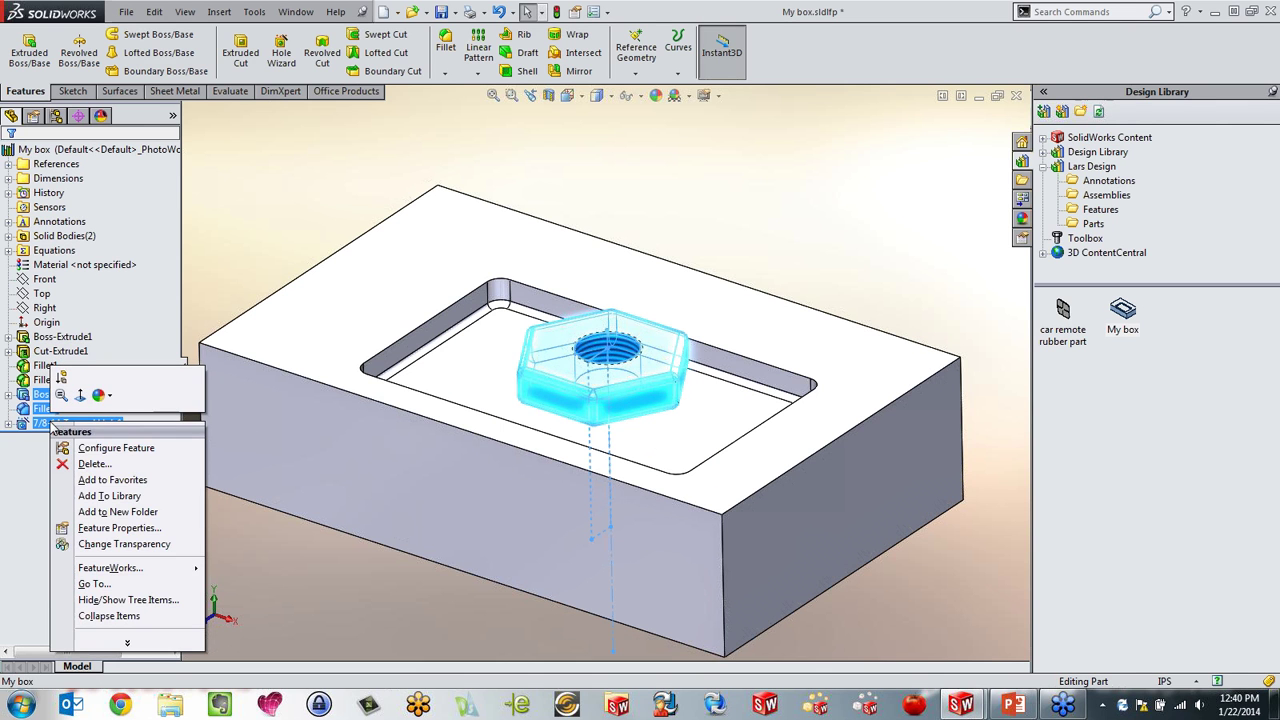
click(120, 497)
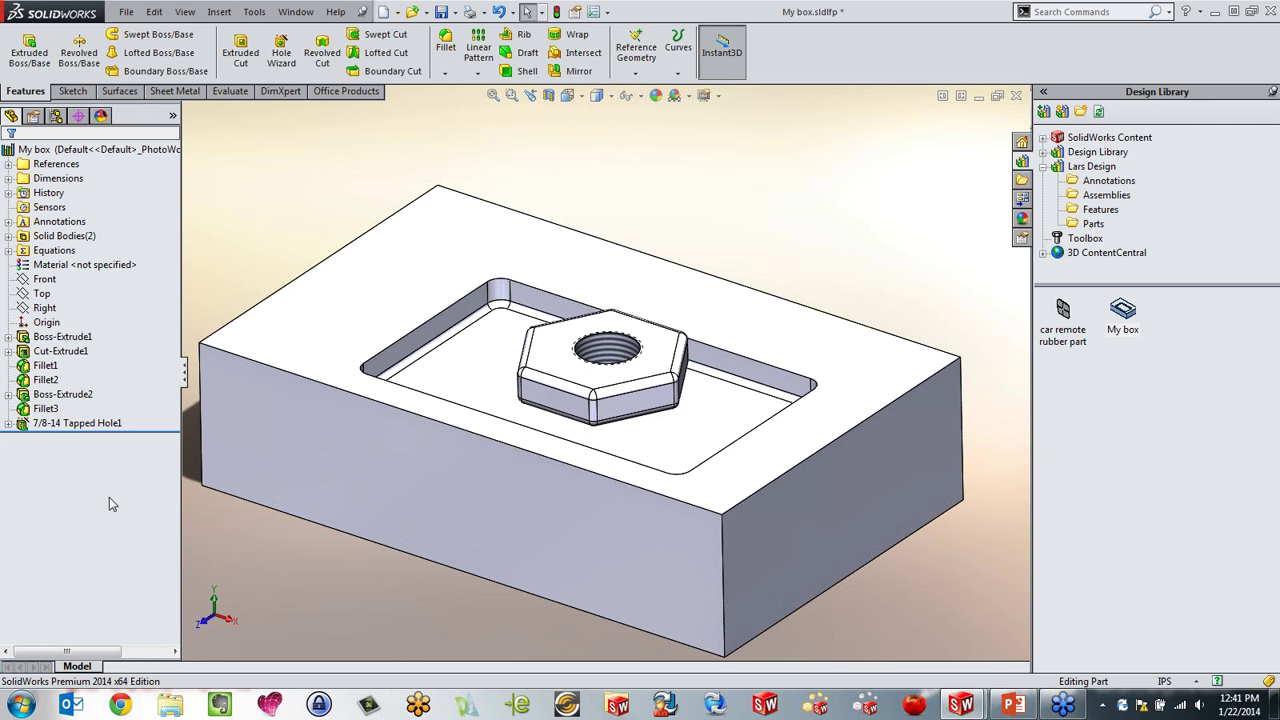
click(440, 12)
Step: Refresh the Design Library and place the updated My box feature on the front ledge's top face near its right end
click(1099, 113)
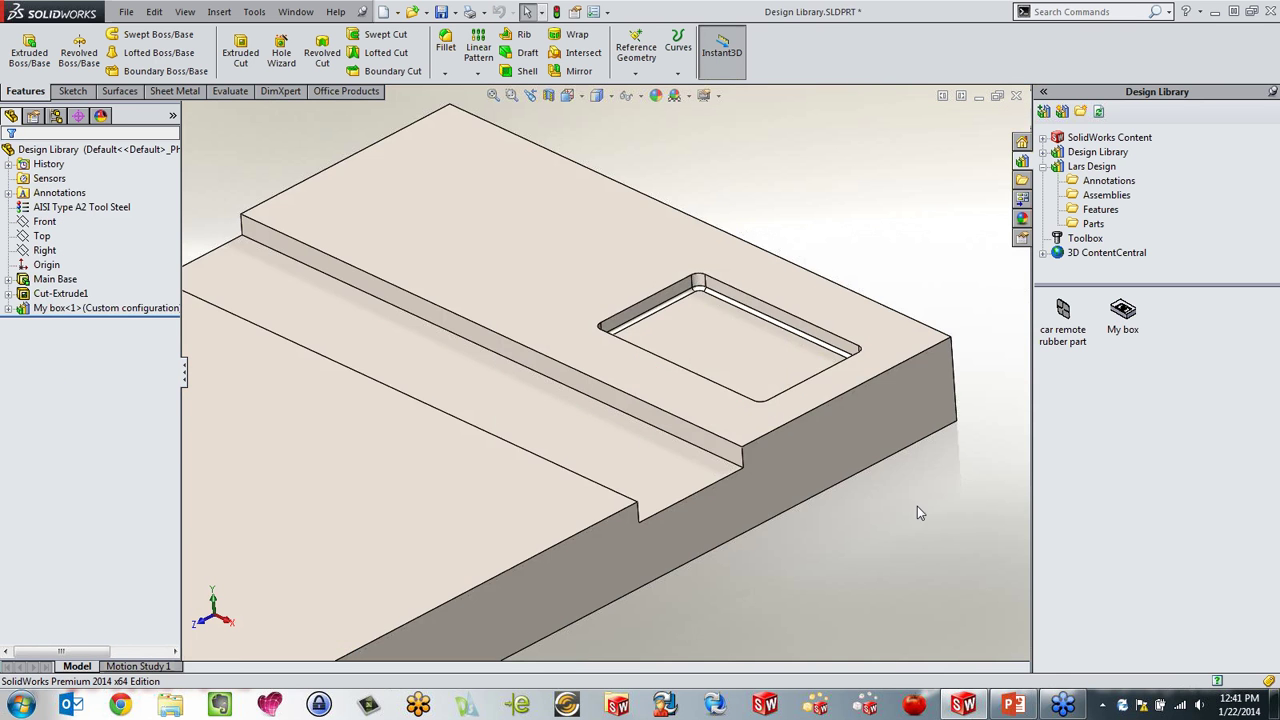
scroll(337, 514, up, 2)
scroll(549, 406, down, 5)
click(1123, 315)
drag(975, 351, 633, 438)
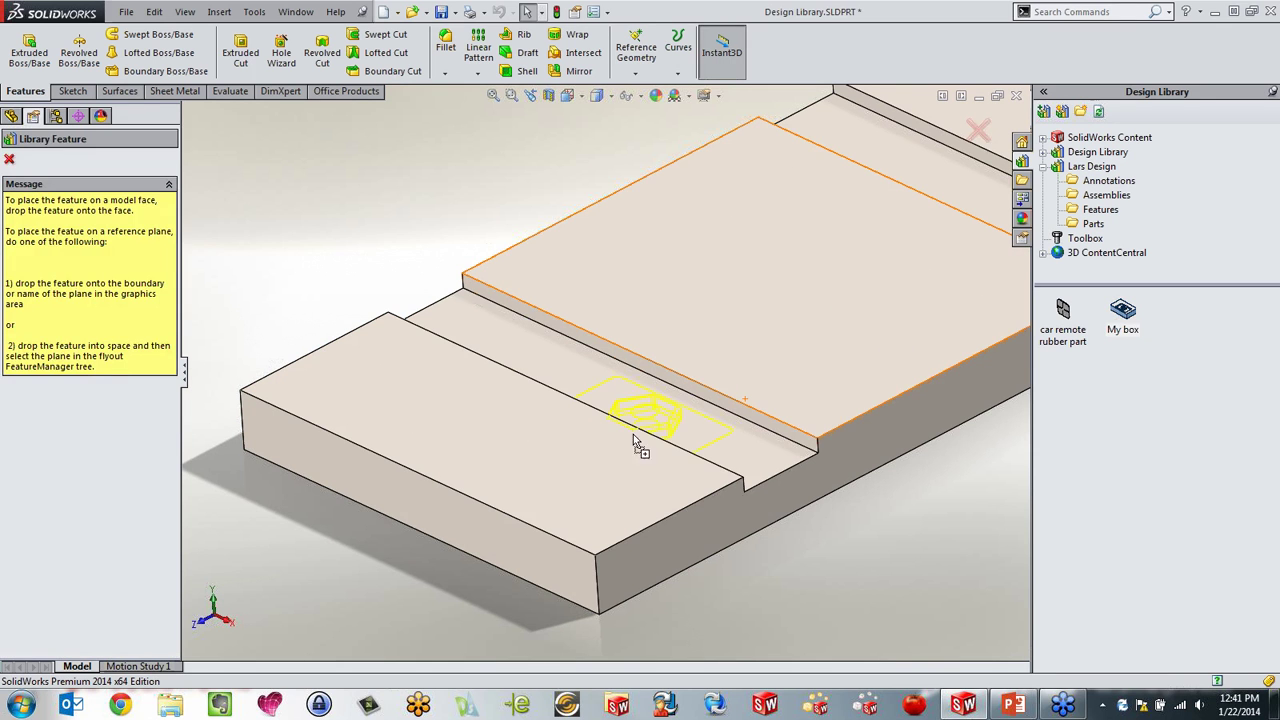
drag(606, 492, 588, 480)
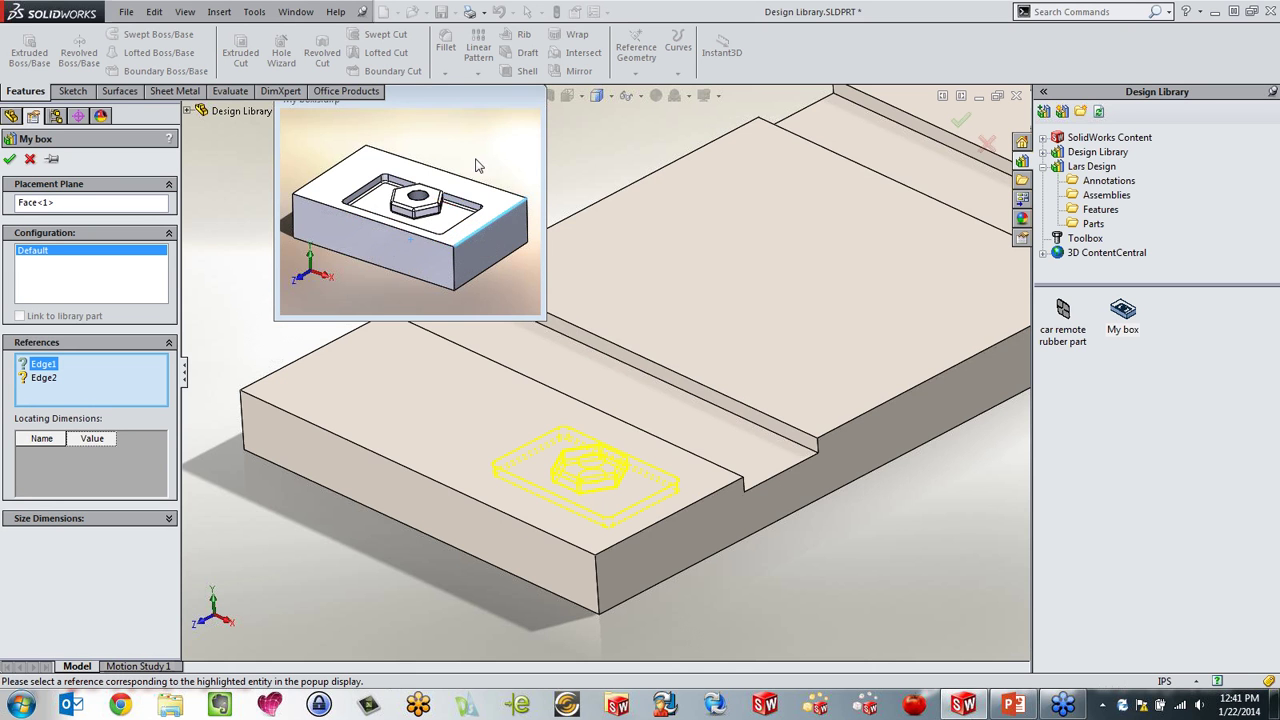
Step: Locate My box from the front ledge's short right edge and the long edge beside the groove, and finish inserting it
scroll(672, 498, down, 3)
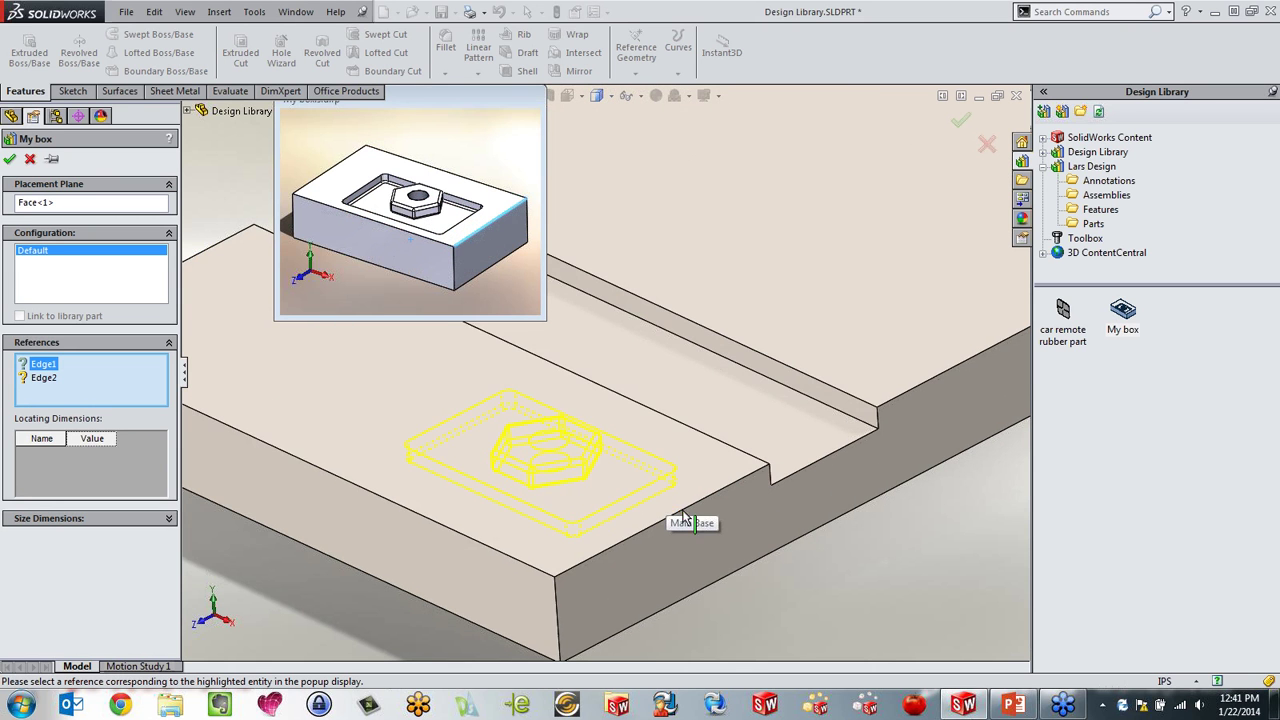
click(671, 505)
click(699, 438)
mouse_move(560, 486)
middle_down()
mouse_move(600, 403)
mouse_move(568, 487)
middle_up()
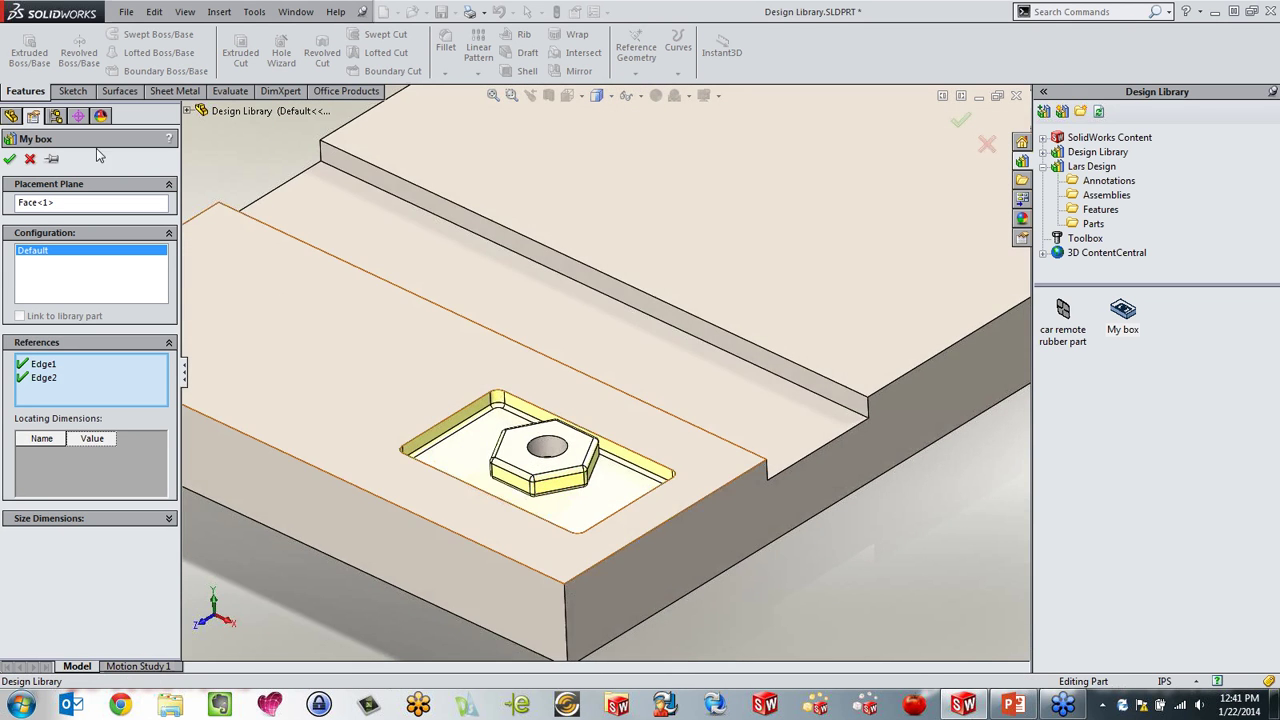
click(9, 160)
scroll(375, 424, up, 3)
middle_drag(519, 472, 543, 442)
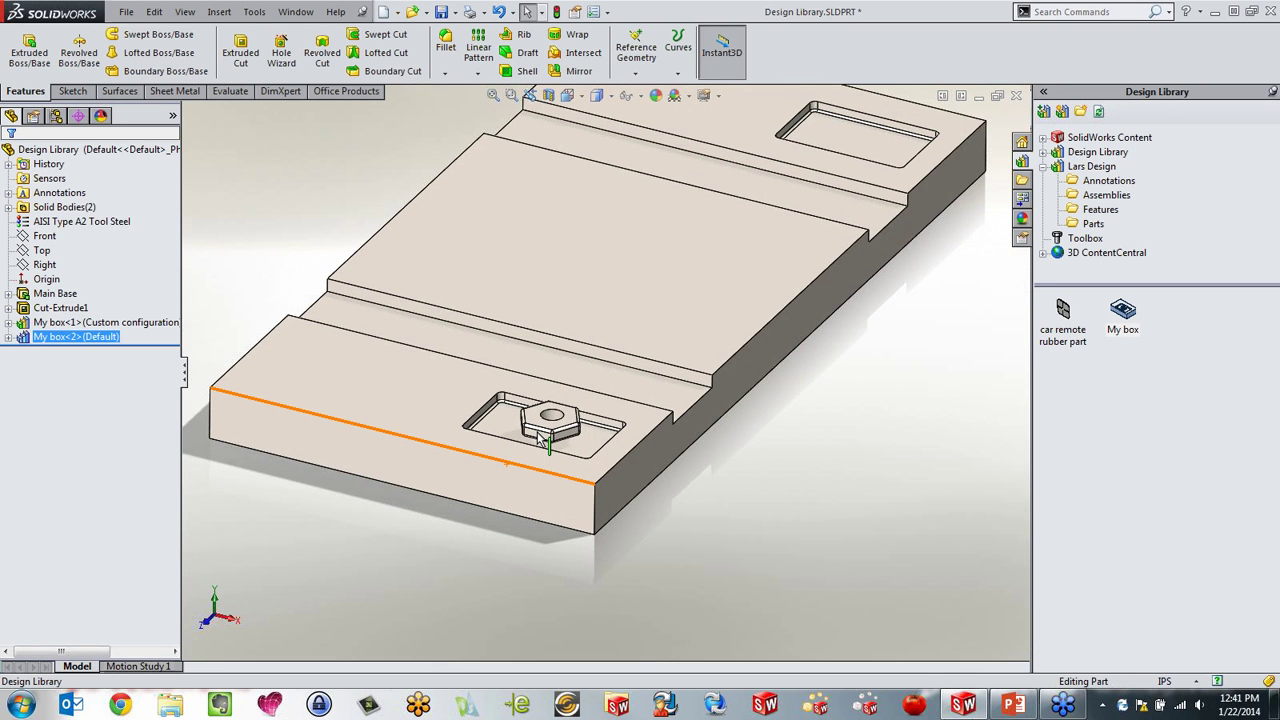
middle_drag(541, 440, 666, 156)
scroll(666, 190, down, 2)
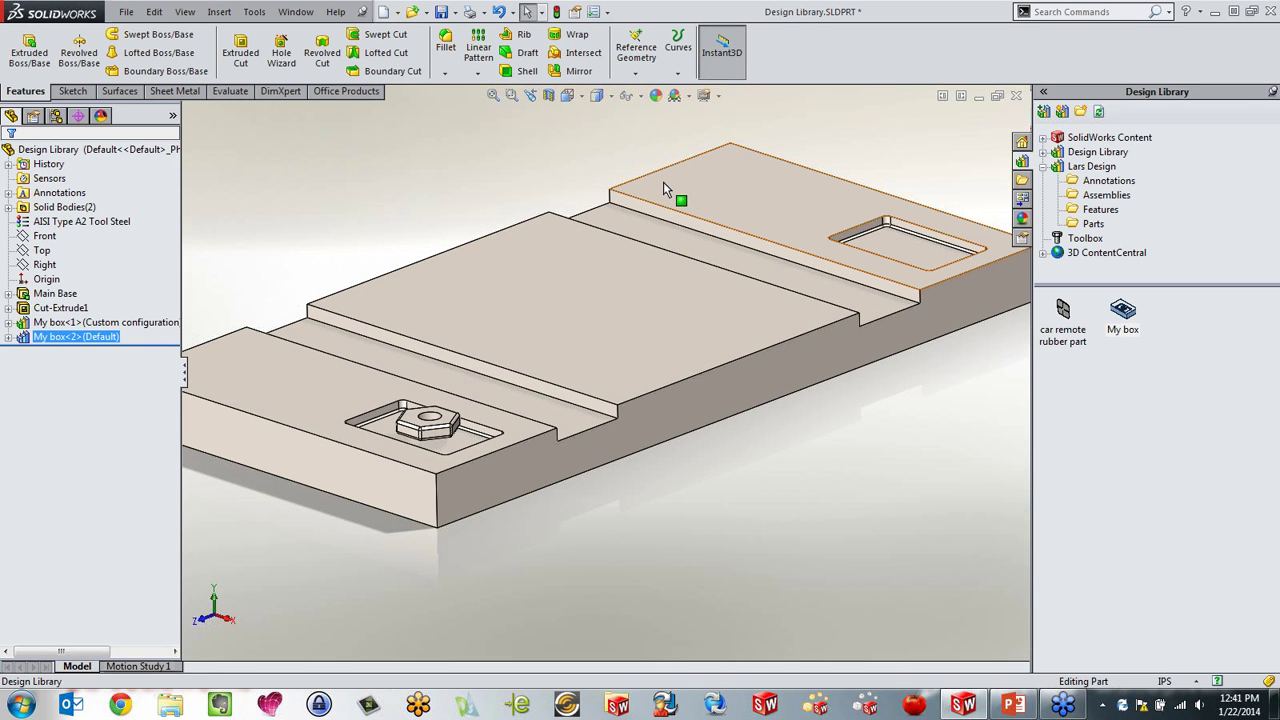
scroll(665, 320, up, 2)
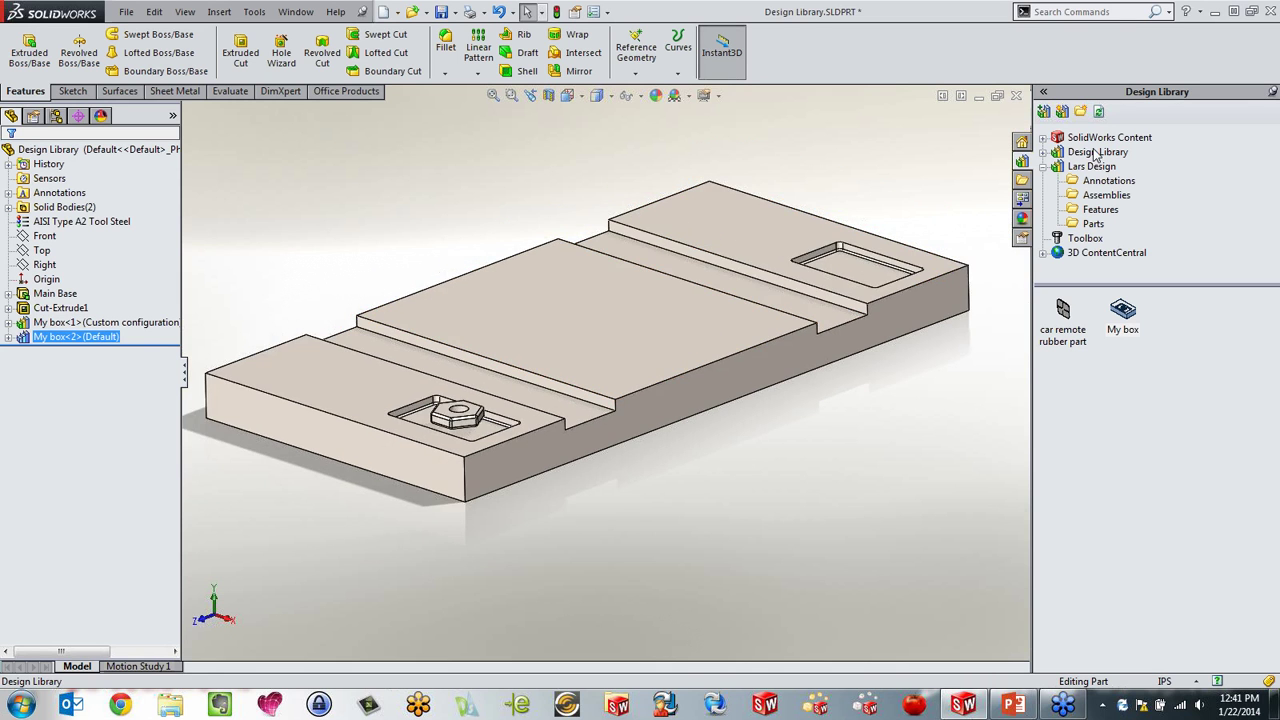
Step: Browse the default Design Library and examine its forming tools folder and the way that folder is marked
click(1094, 155)
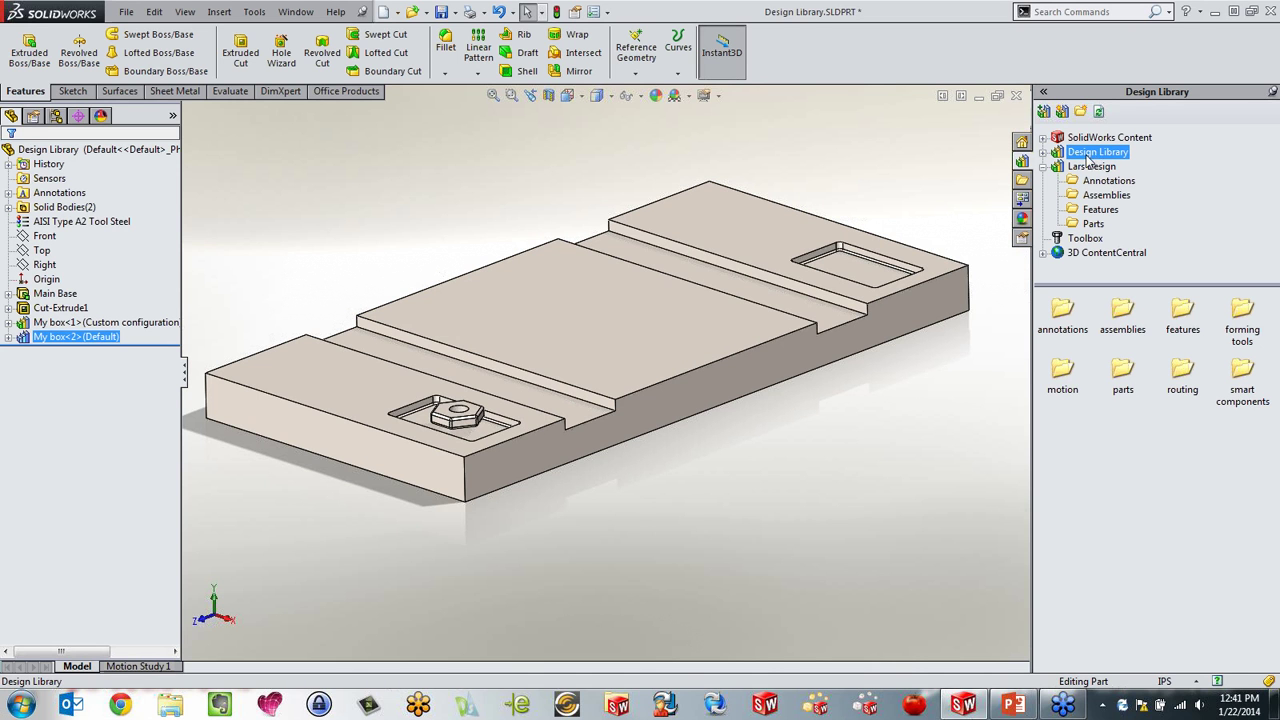
click(1043, 153)
click(1134, 212)
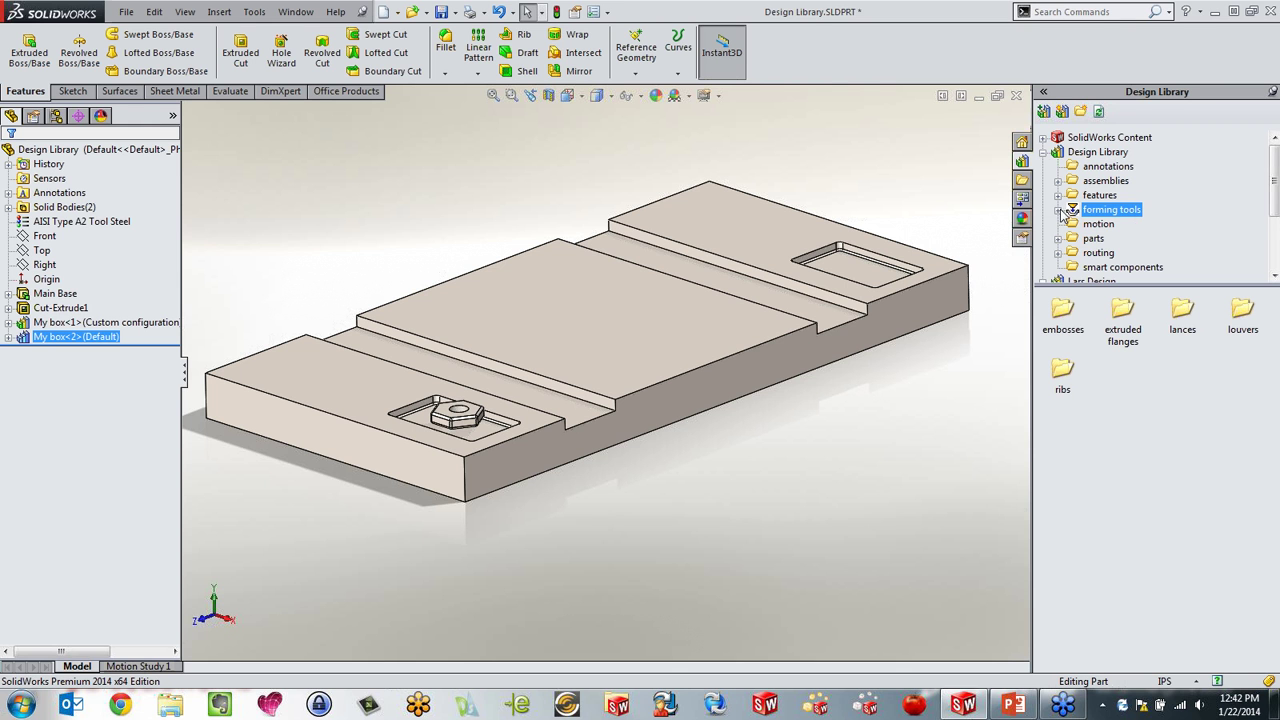
click(1059, 210)
click(1106, 267)
click(1112, 252)
click(1113, 238)
click(1130, 224)
click(1118, 209)
click(1110, 195)
click(1060, 196)
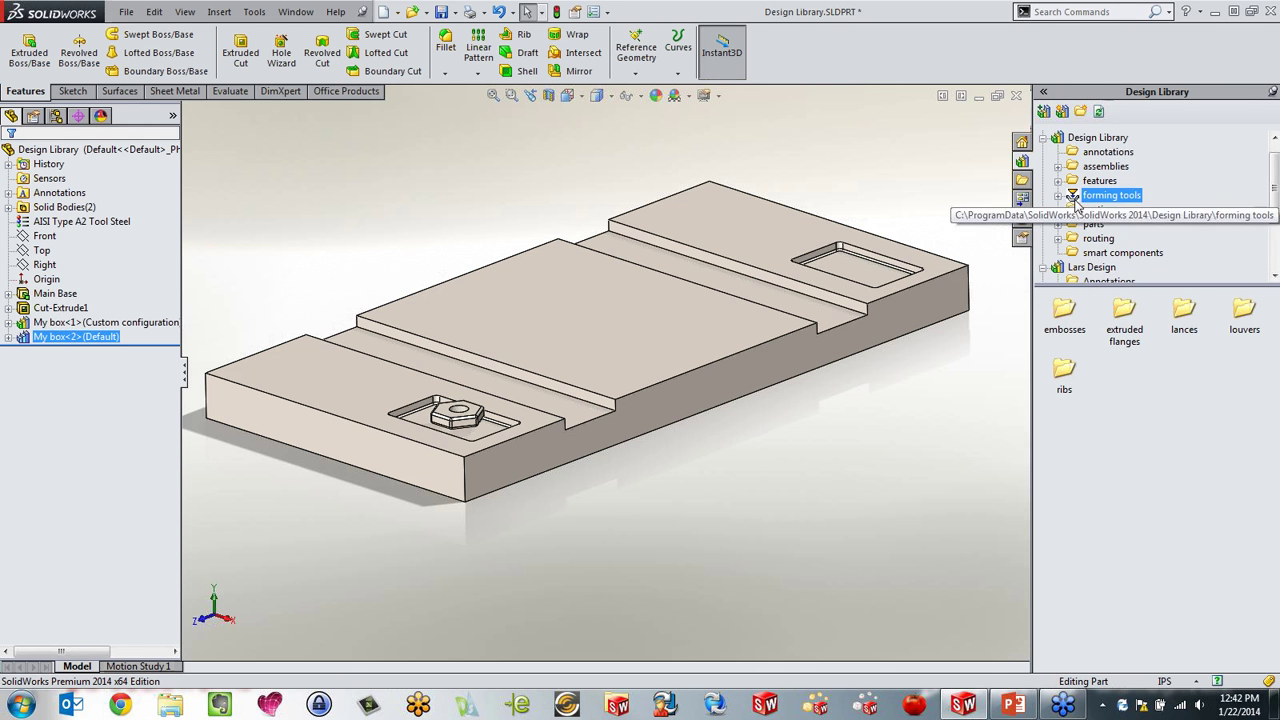
Step: Create a folder named "Form Tool" in the custom design library
click(1090, 268)
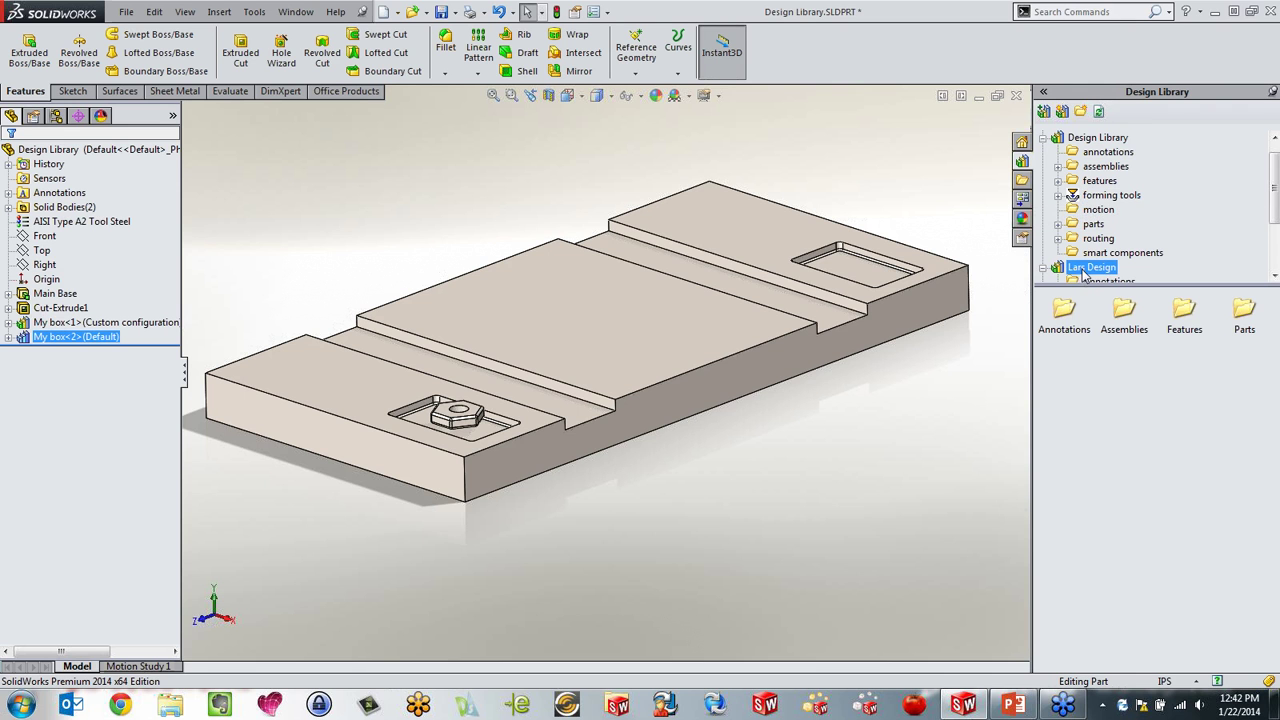
scroll(1276, 192, down, 1)
drag(1276, 192, 1276, 228)
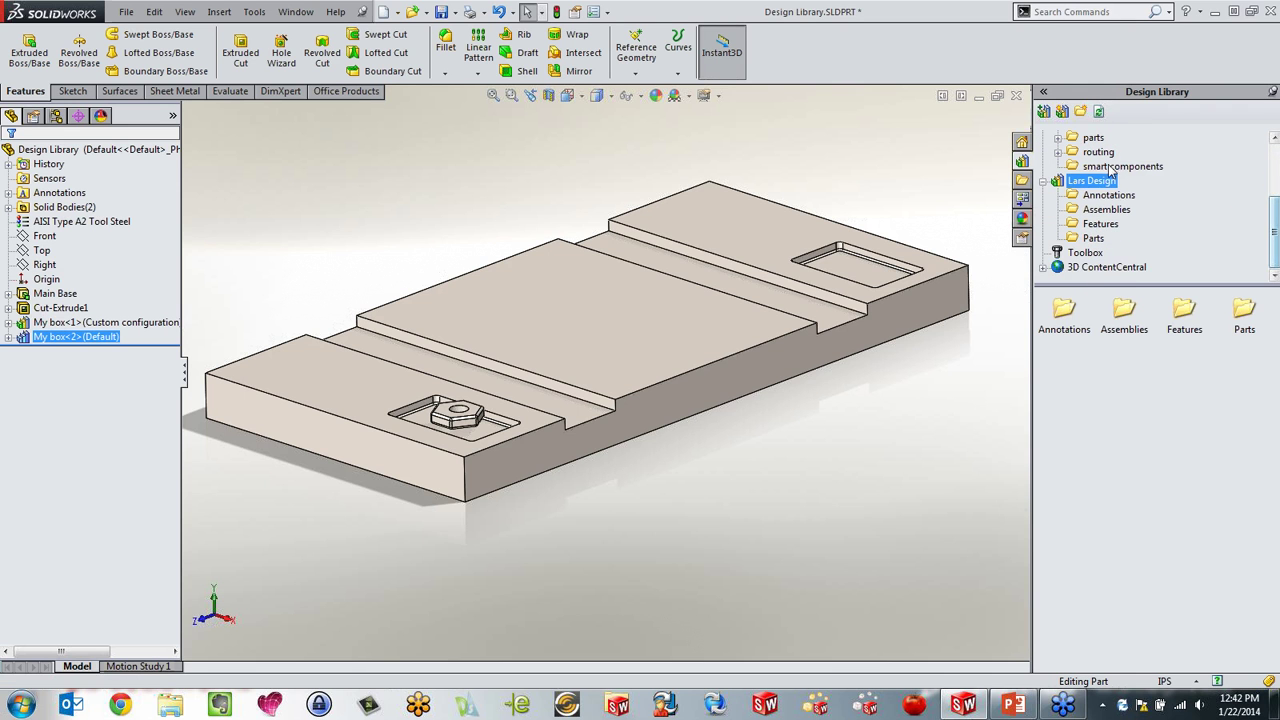
click(1082, 117)
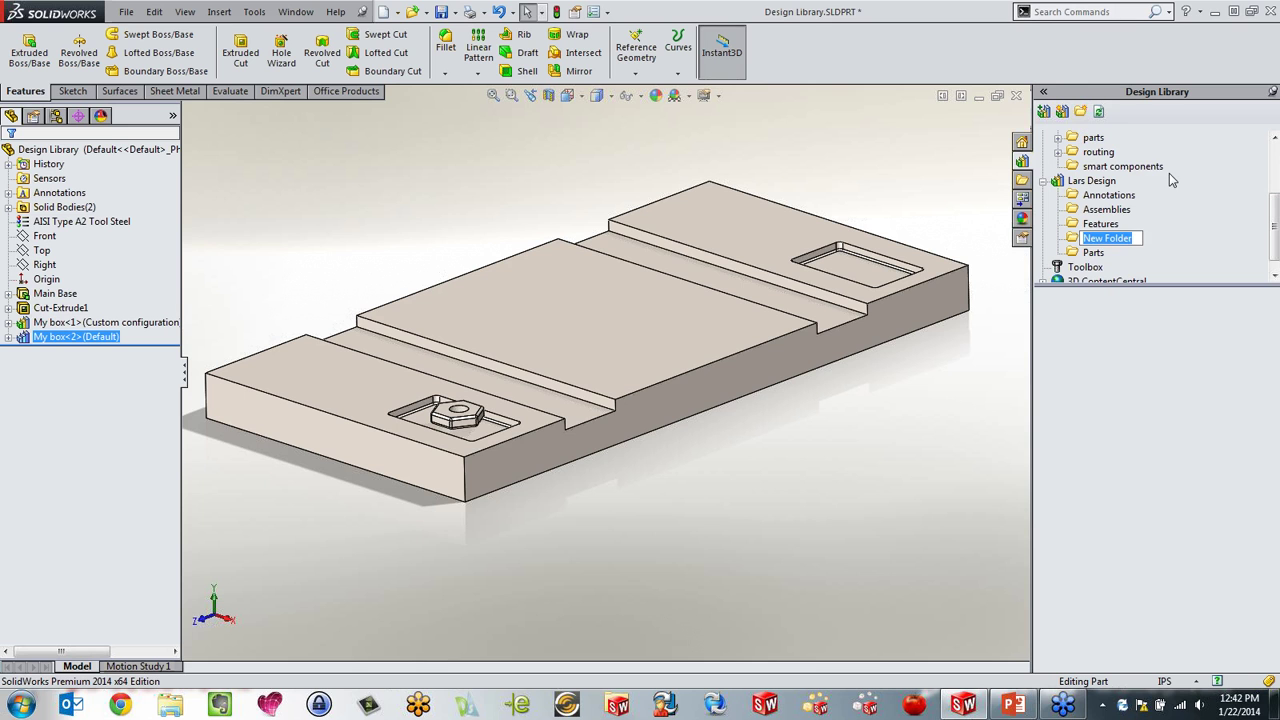
text(Form Tool)
key(Return)
Step: Close the open part without saving its changes and create a new part from the Part Inch template
click(1016, 95)
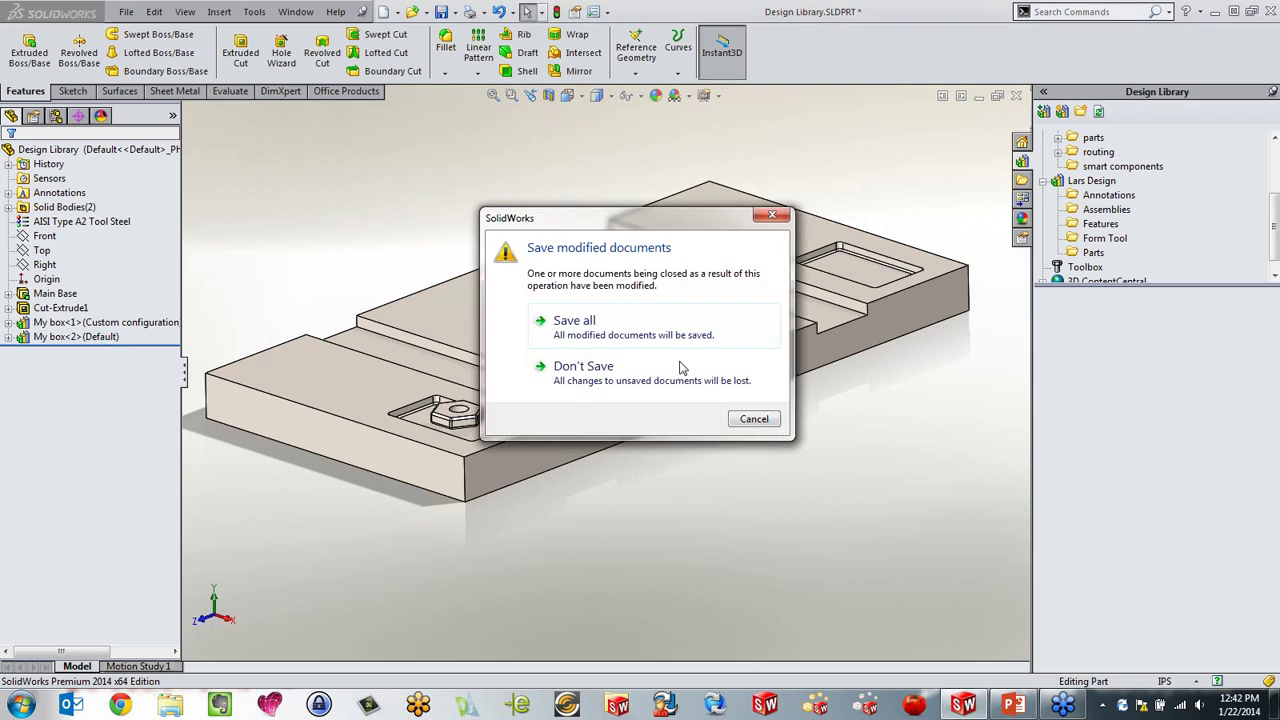
click(614, 388)
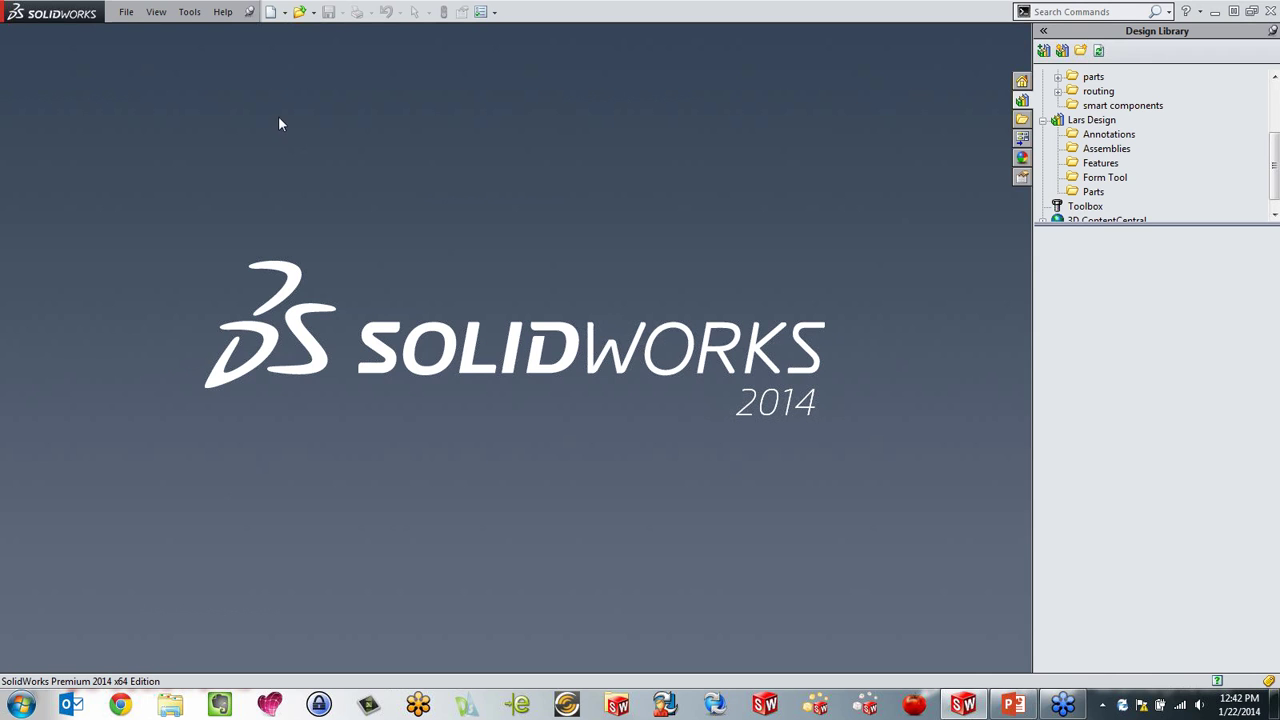
click(271, 12)
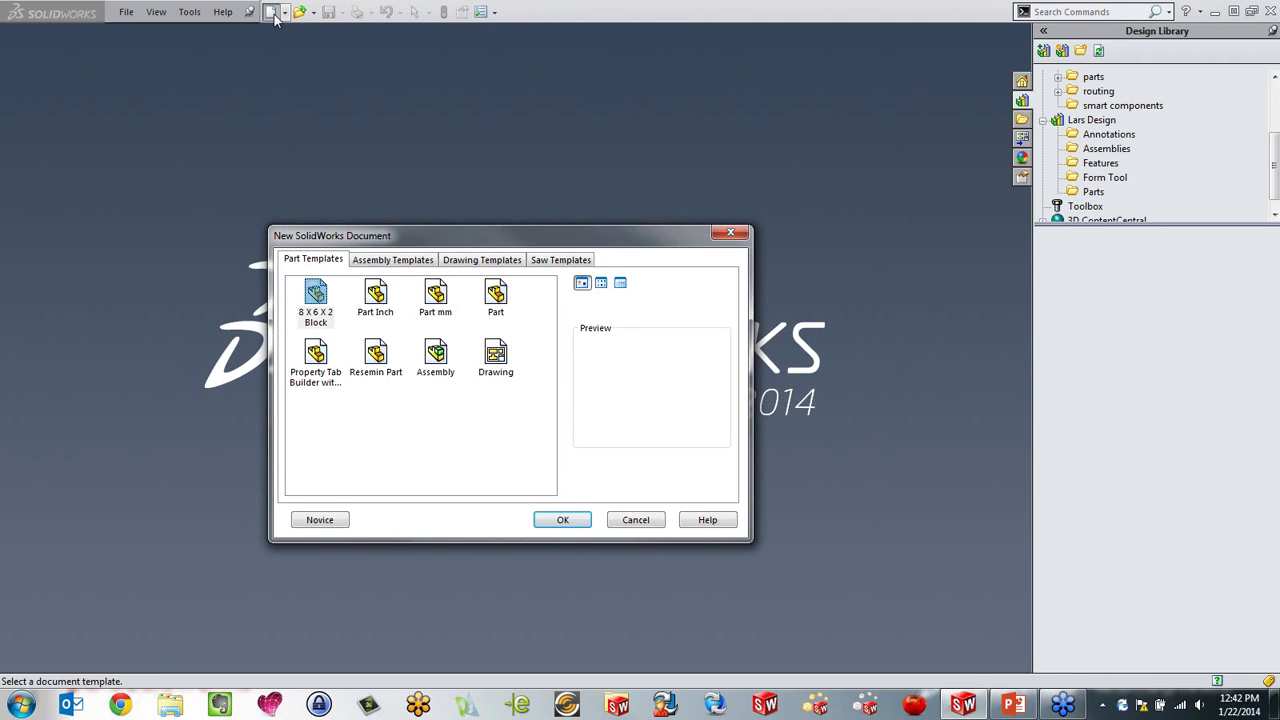
click(368, 305)
double_click(381, 304)
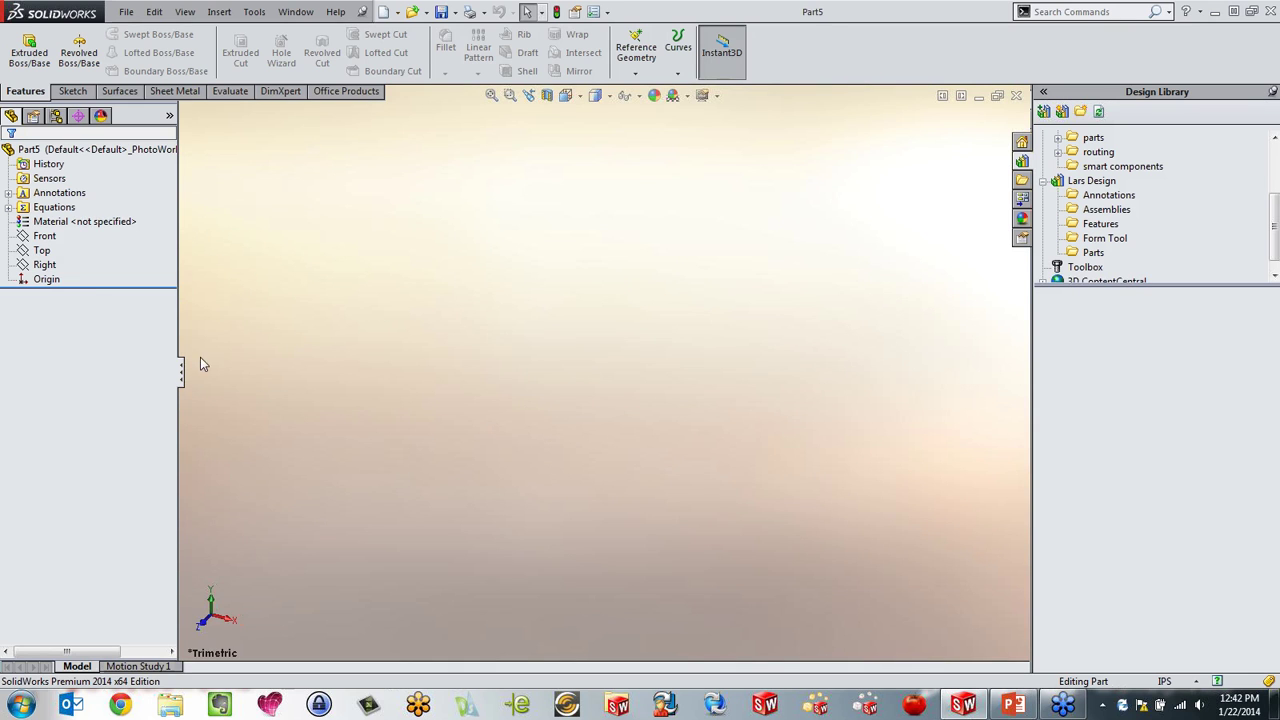
Step: Sketch a circle centred on the origin on the Top plane
click(42, 251)
click(54, 228)
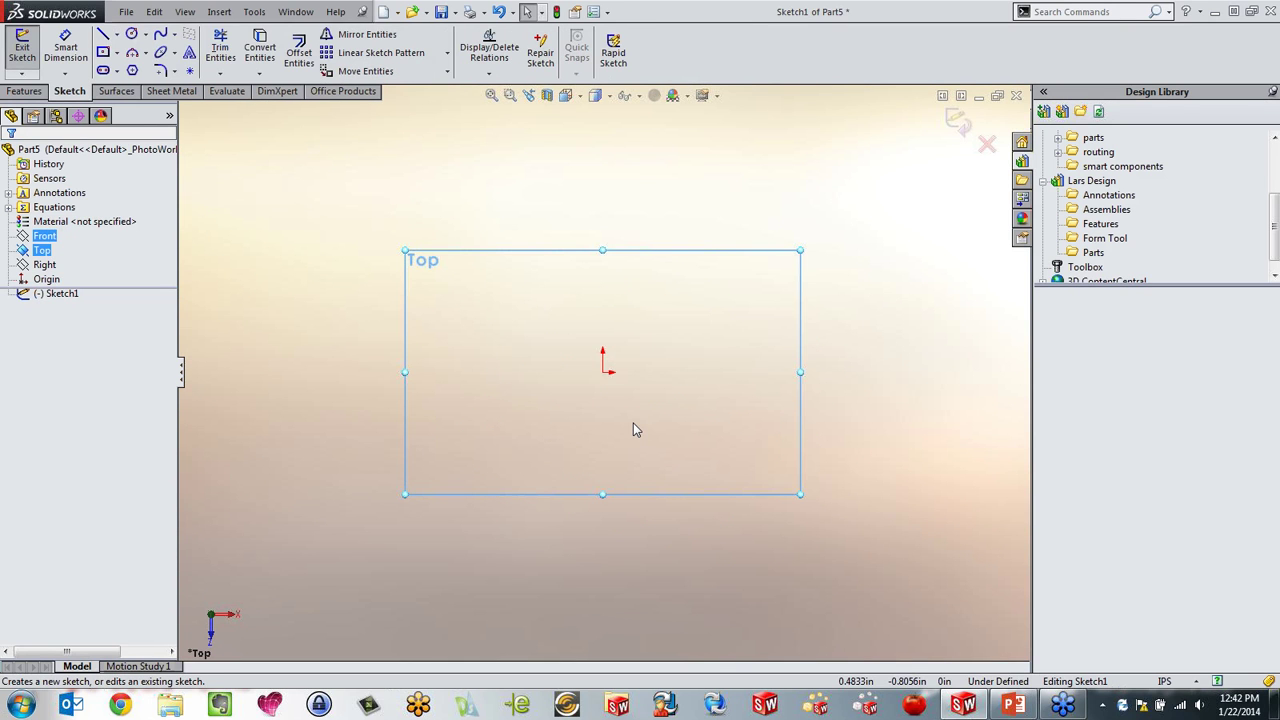
key(s)
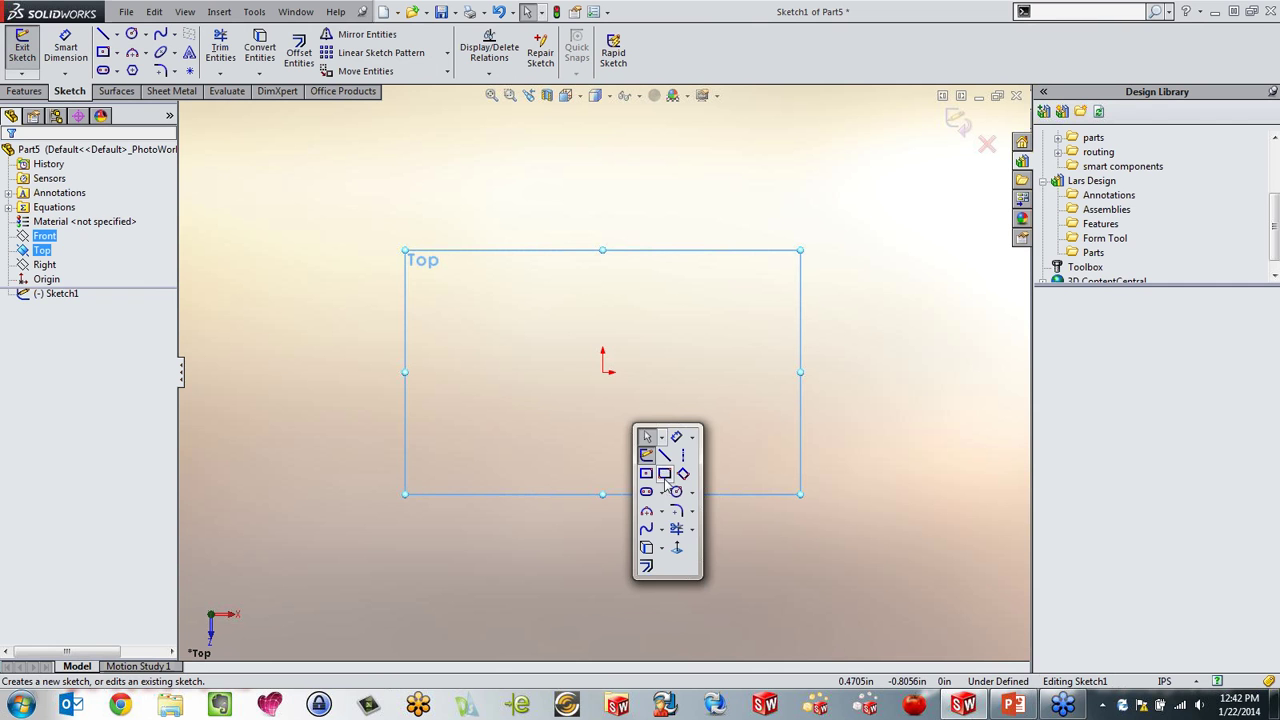
click(655, 495)
click(603, 372)
click(729, 262)
Step: Dimension the circle's diameter to 3 in and finish the sketch
right_drag(934, 368, 860, 228)
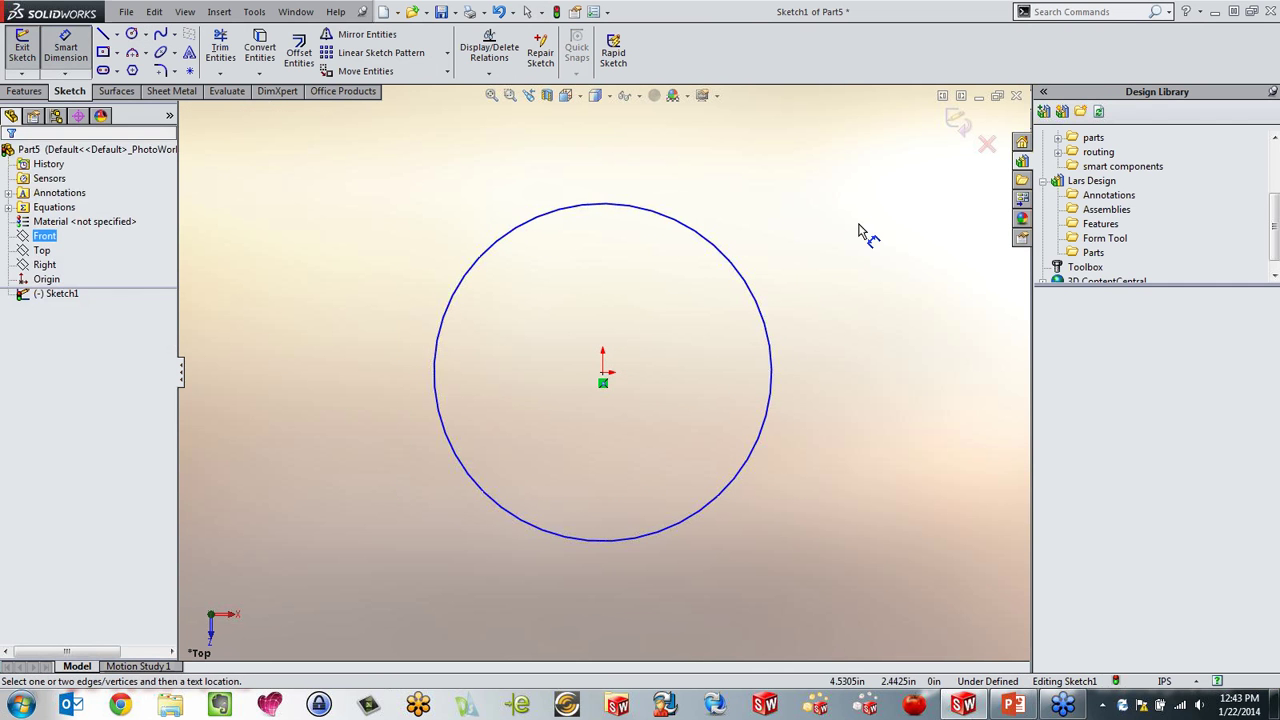
click(741, 271)
click(833, 164)
text(3)
key(Return)
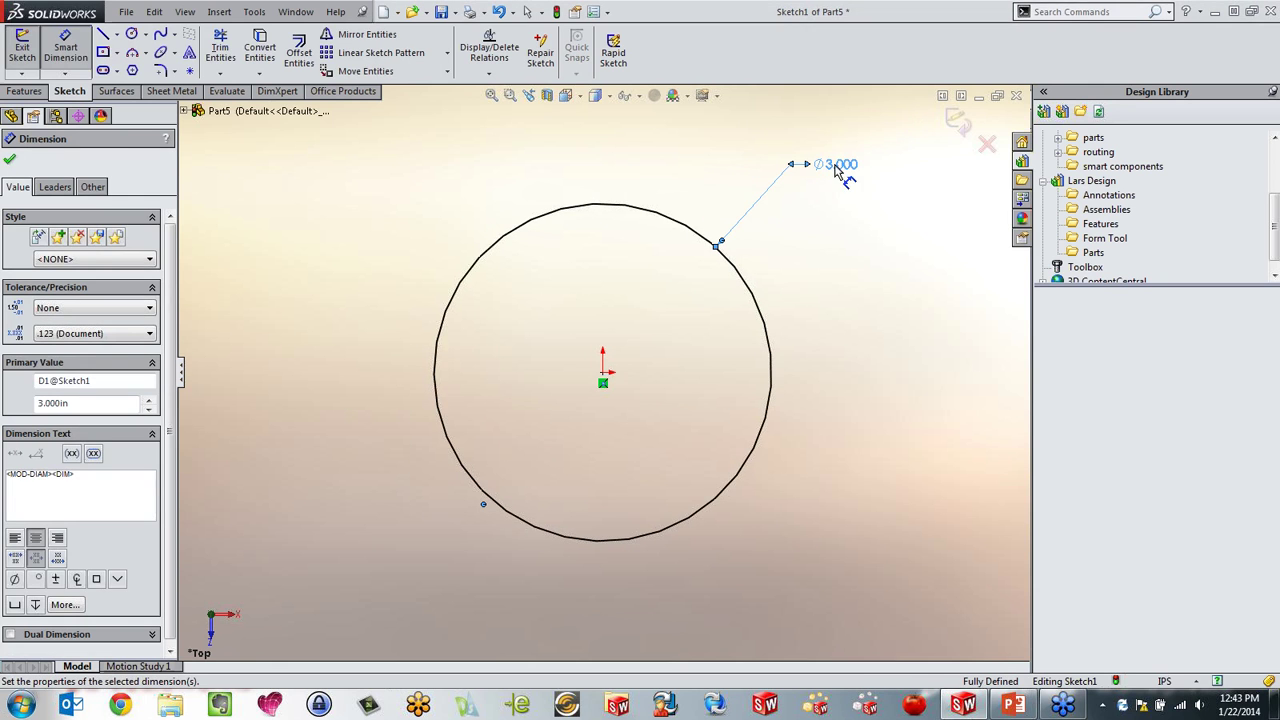
key(s)
click(983, 262)
Step: Extrude the circle upward into a tall solid cylinder
key(s)
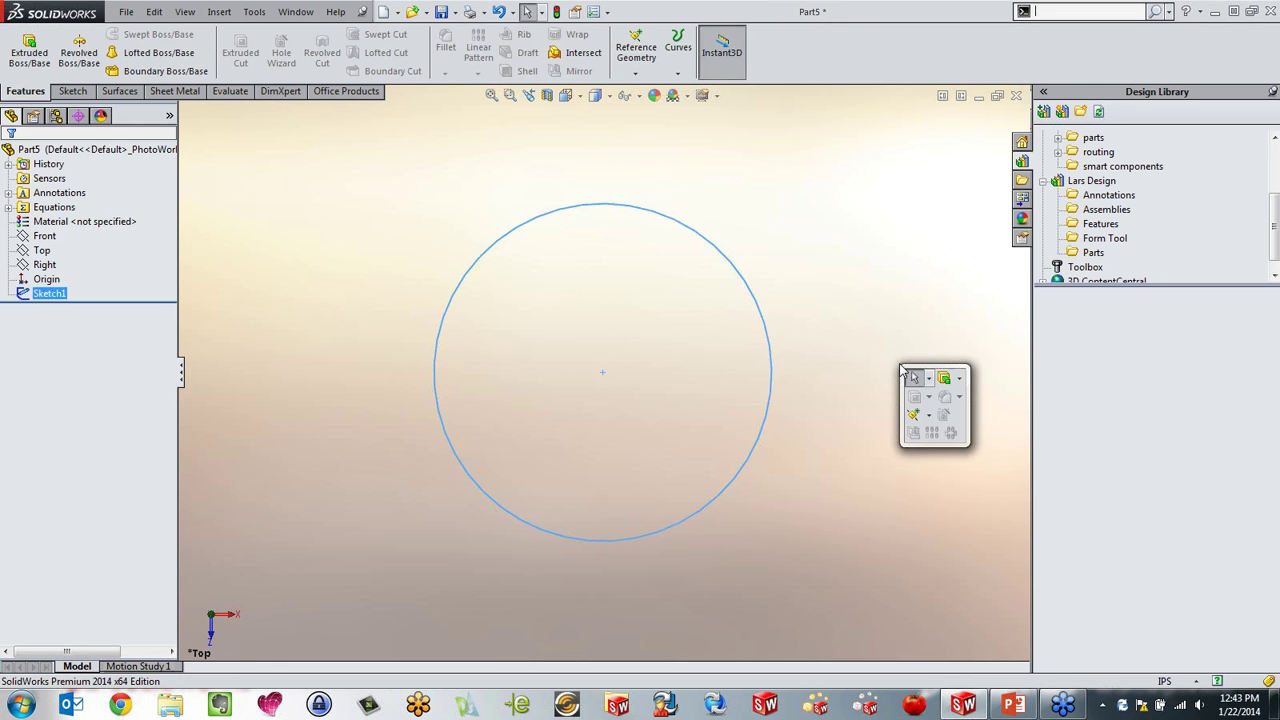
scroll(695, 477, up, 5)
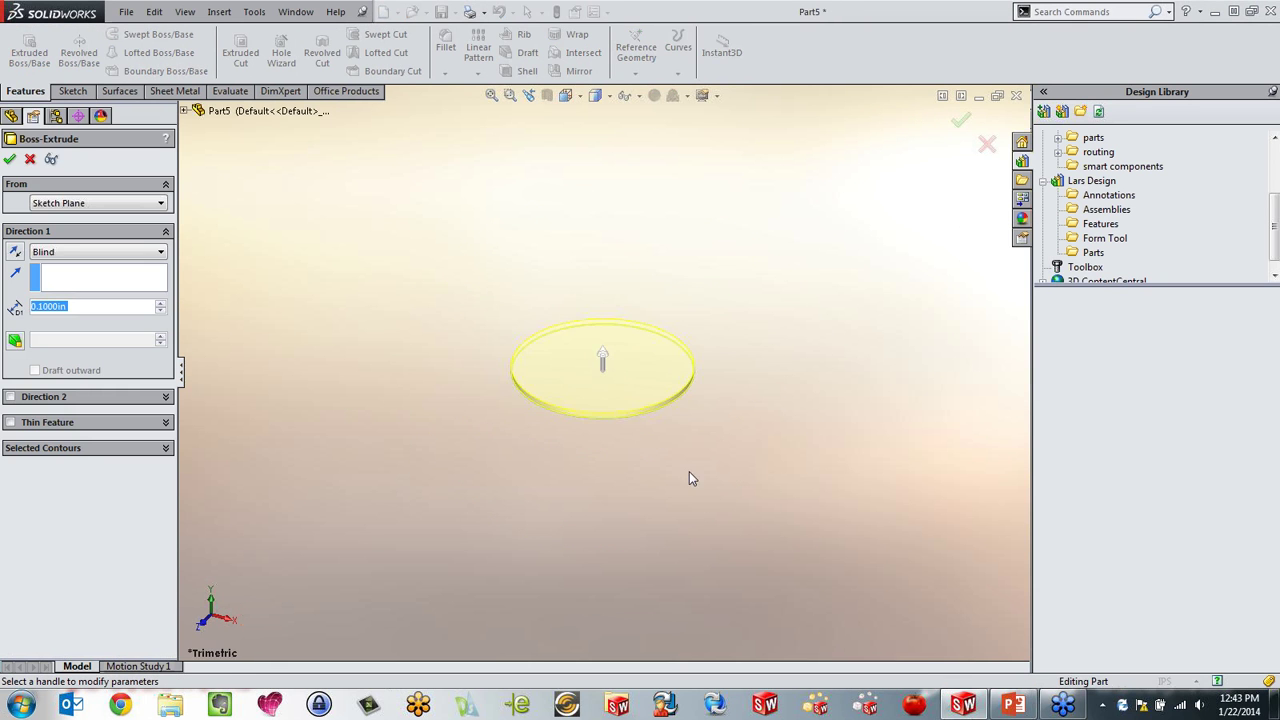
scroll(694, 294, down, 3)
drag(539, 430, 542, 179)
key(Return)
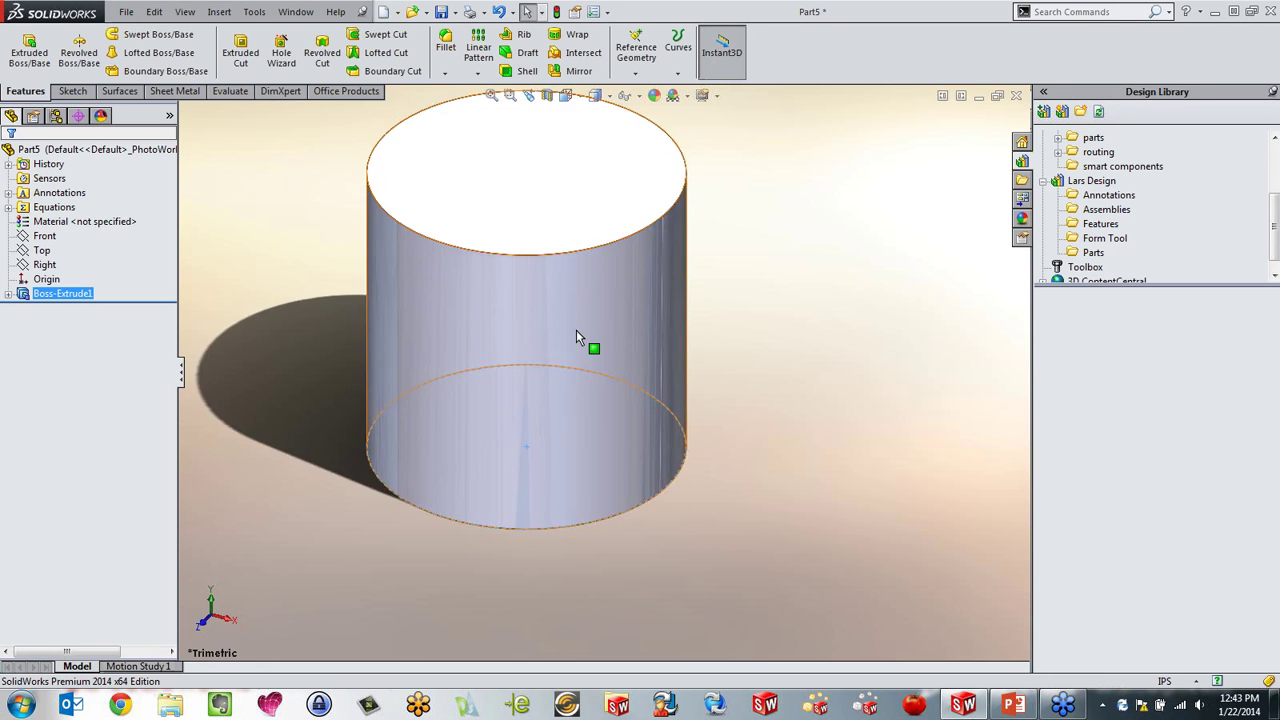
Step: Sketch a center rectangle about 1.94 by 1.44 in on the cylinder's upper face, centred on the origin, and finish the sketch
scroll(576, 330, up, 3)
click(557, 286)
click(614, 229)
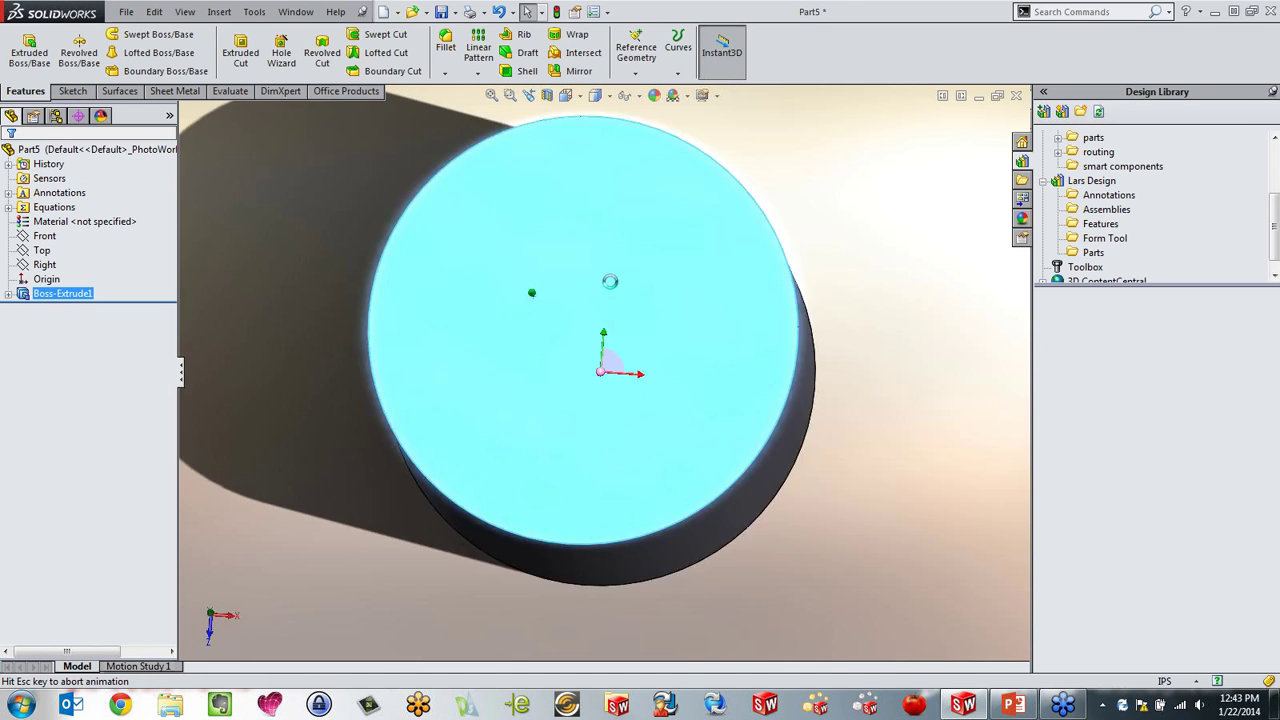
key(s)
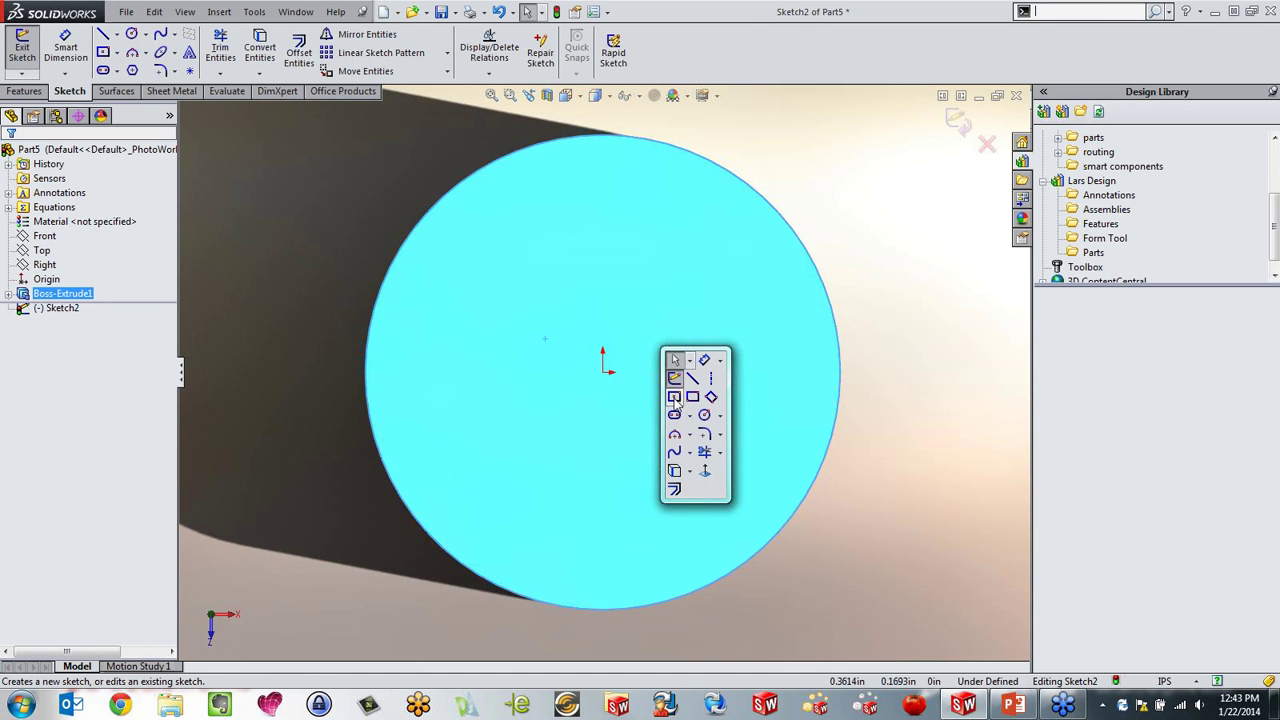
click(674, 396)
click(603, 373)
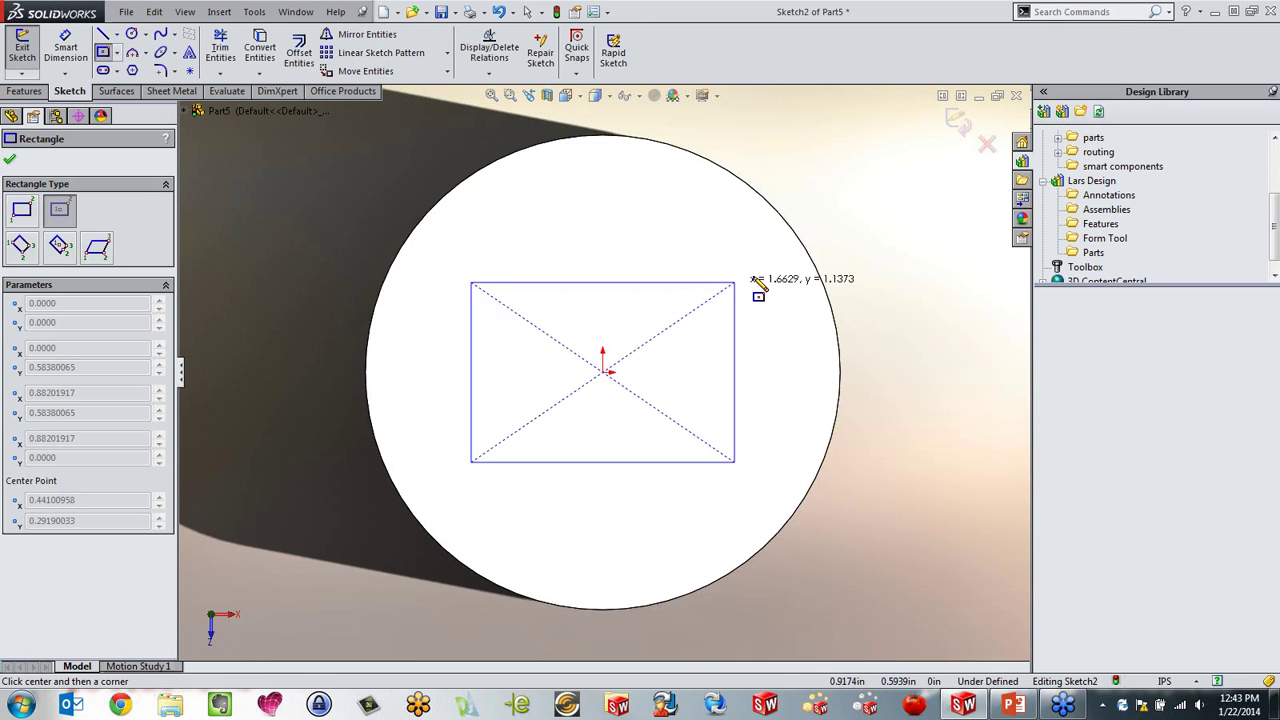
click(756, 258)
key(s)
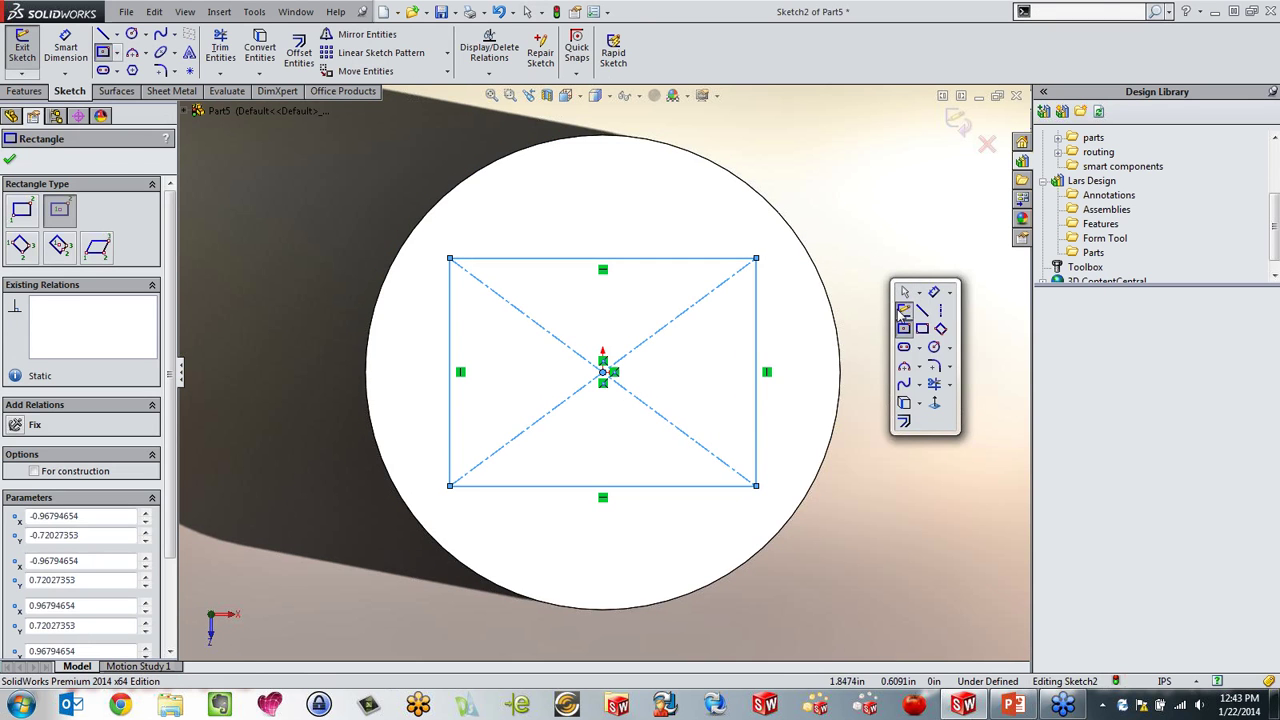
click(904, 310)
Step: Extrude the rectangle about 1.26 in upward from the cylinder to form a box
key(s)
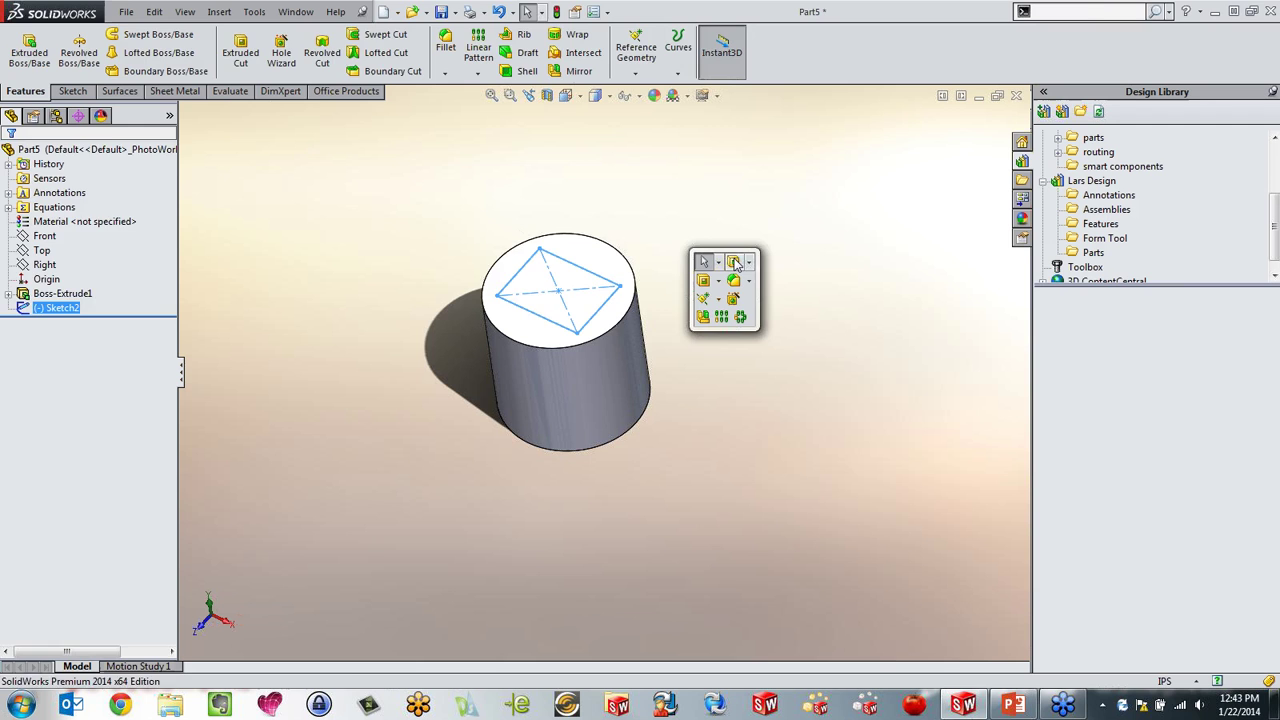
click(735, 263)
drag(537, 197, 557, 255)
right_click(557, 255)
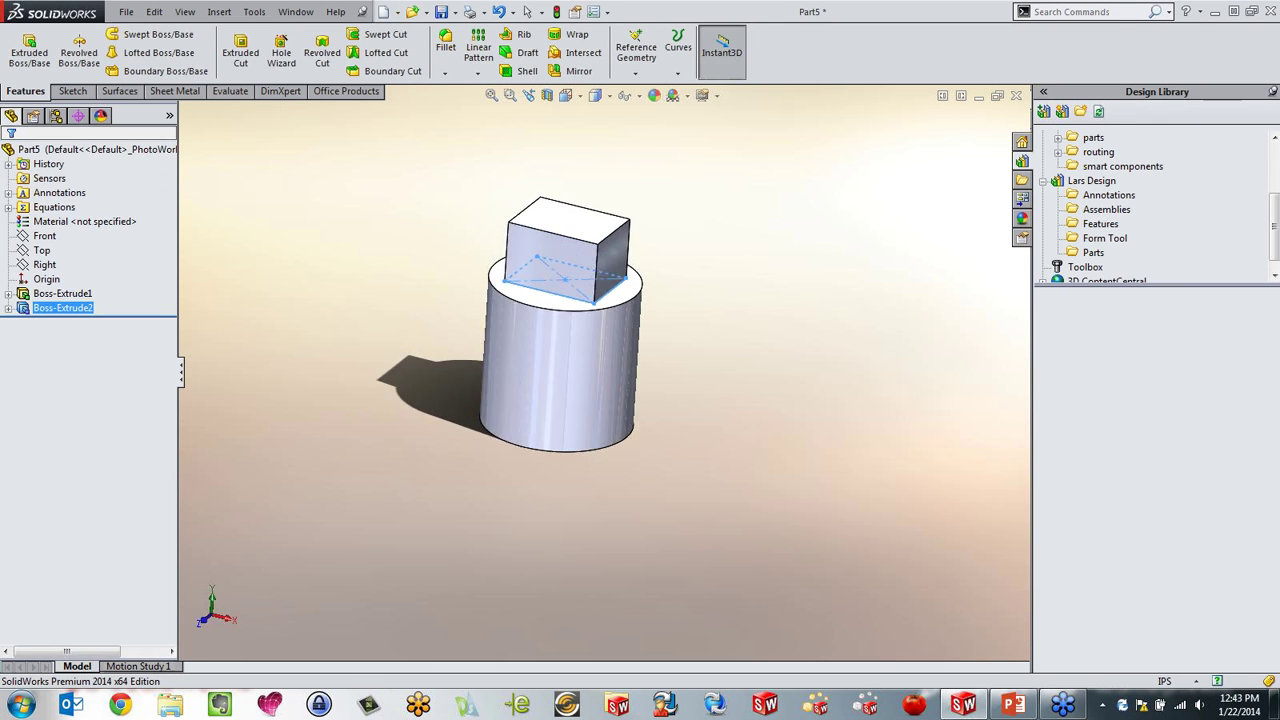
Step: Fillet all edges of the box extrusion, including its base, with a constant 0.1 in radius
scroll(447, 245, down, 2)
click(62, 307)
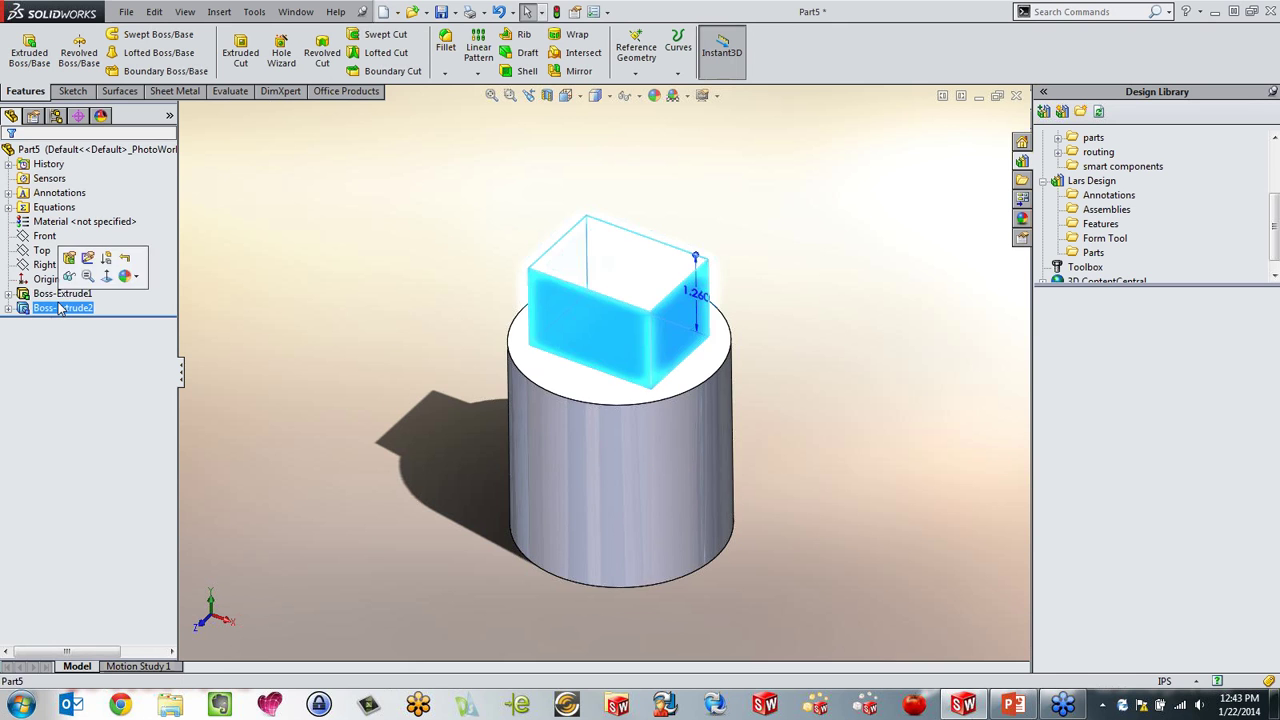
click(445, 42)
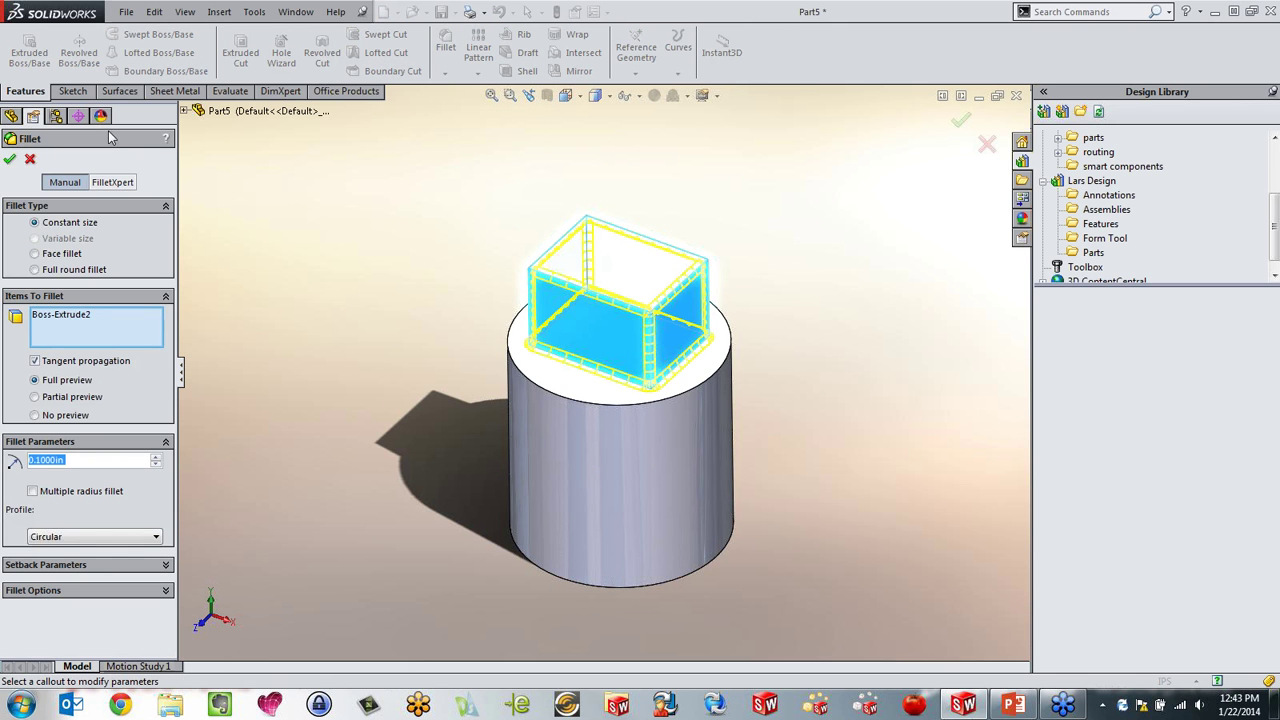
click(13, 163)
Step: Open the Form Tool folder in the custom design library and inspect the filleted box on the cylinder
mouse_move(396, 382)
middle_down()
mouse_move(340, 370)
mouse_move(420, 385)
middle_up()
mouse_move(595, 445)
middle_down()
mouse_move(560, 415)
mouse_move(612, 398)
mouse_move(605, 451)
middle_up()
double_click(1110, 240)
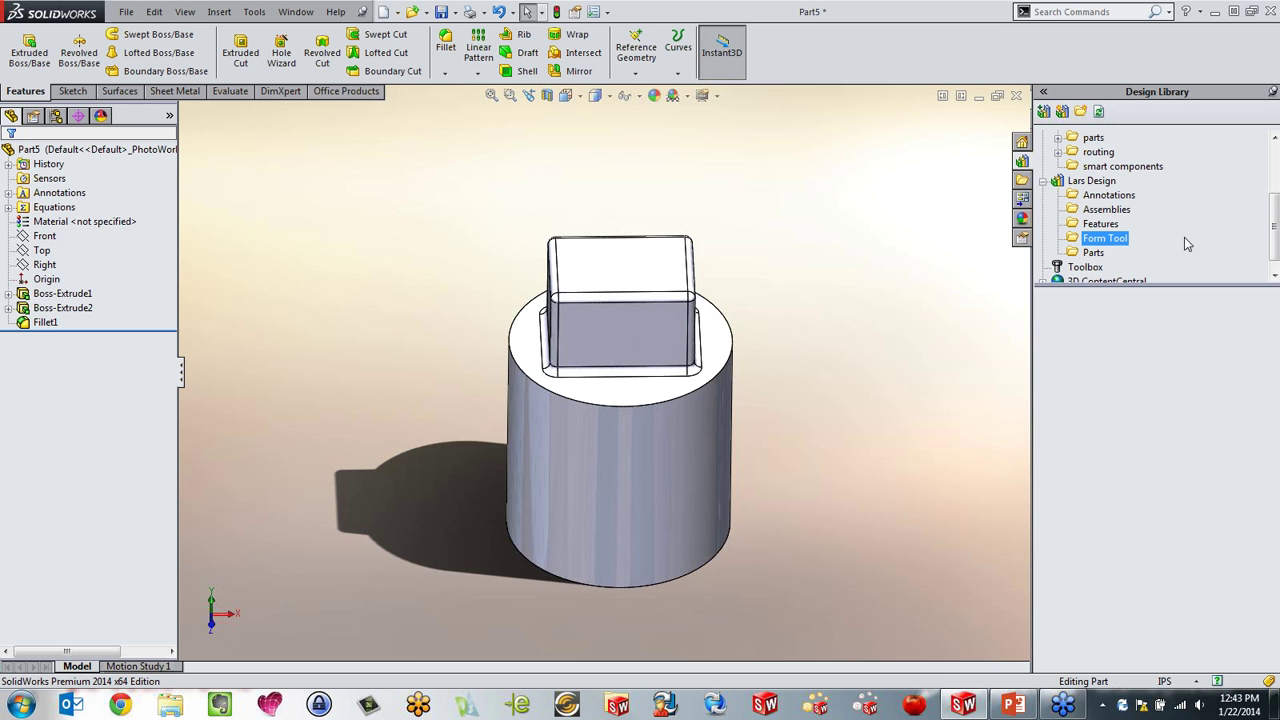
middle_drag(615, 465, 580, 405)
middle_drag(727, 450, 731, 504)
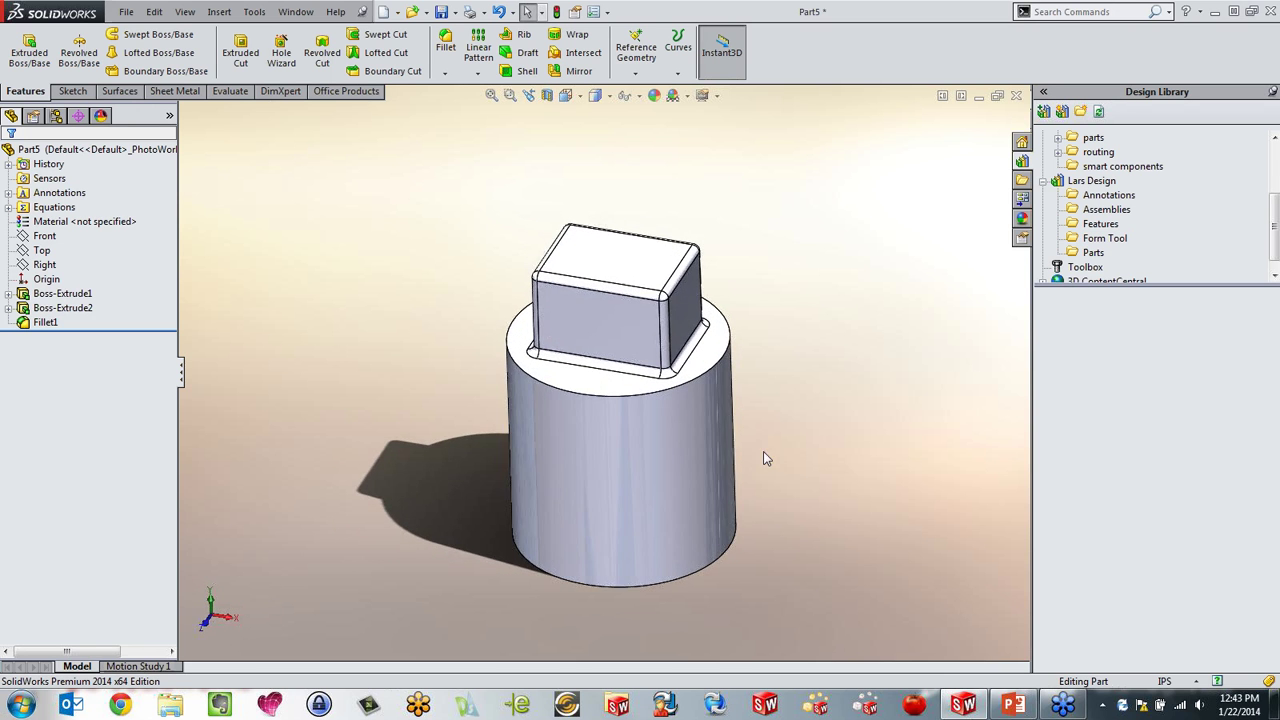
scroll(656, 262, down, 1)
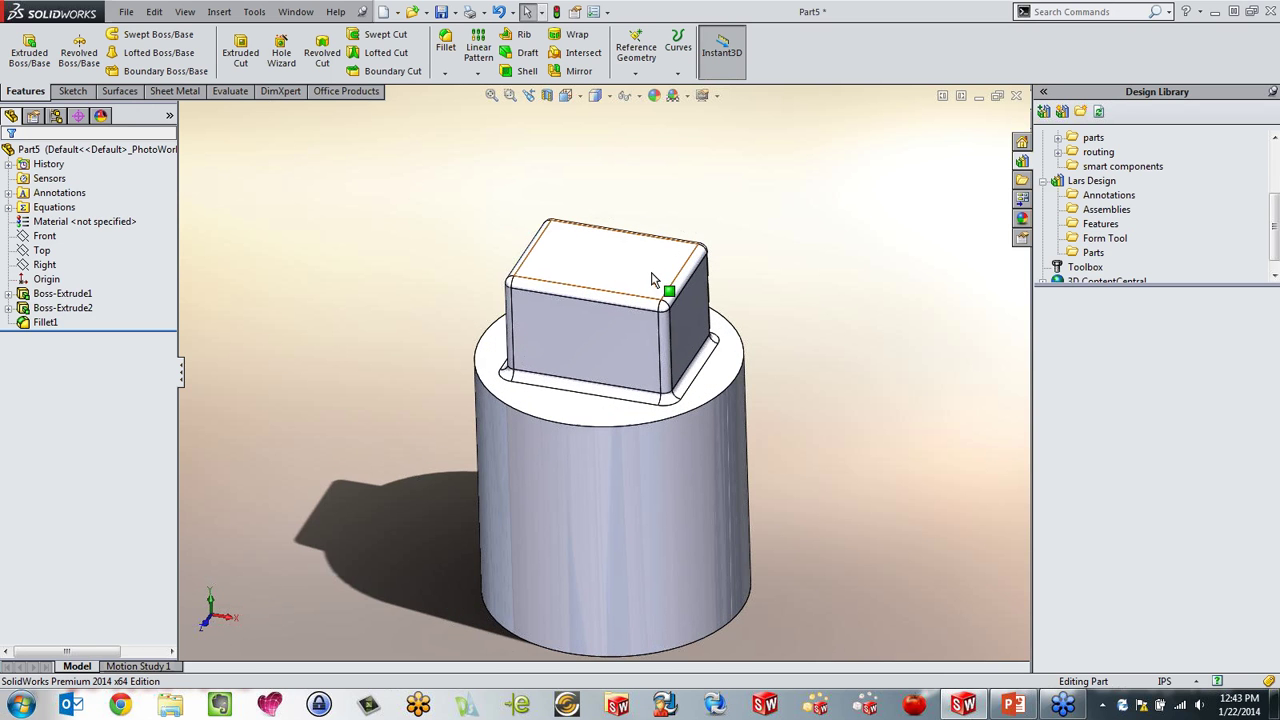
Step: Create a forming tool with the cylinder's upper face around the box as the stopping face and no faces to remove
click(160, 91)
click(396, 55)
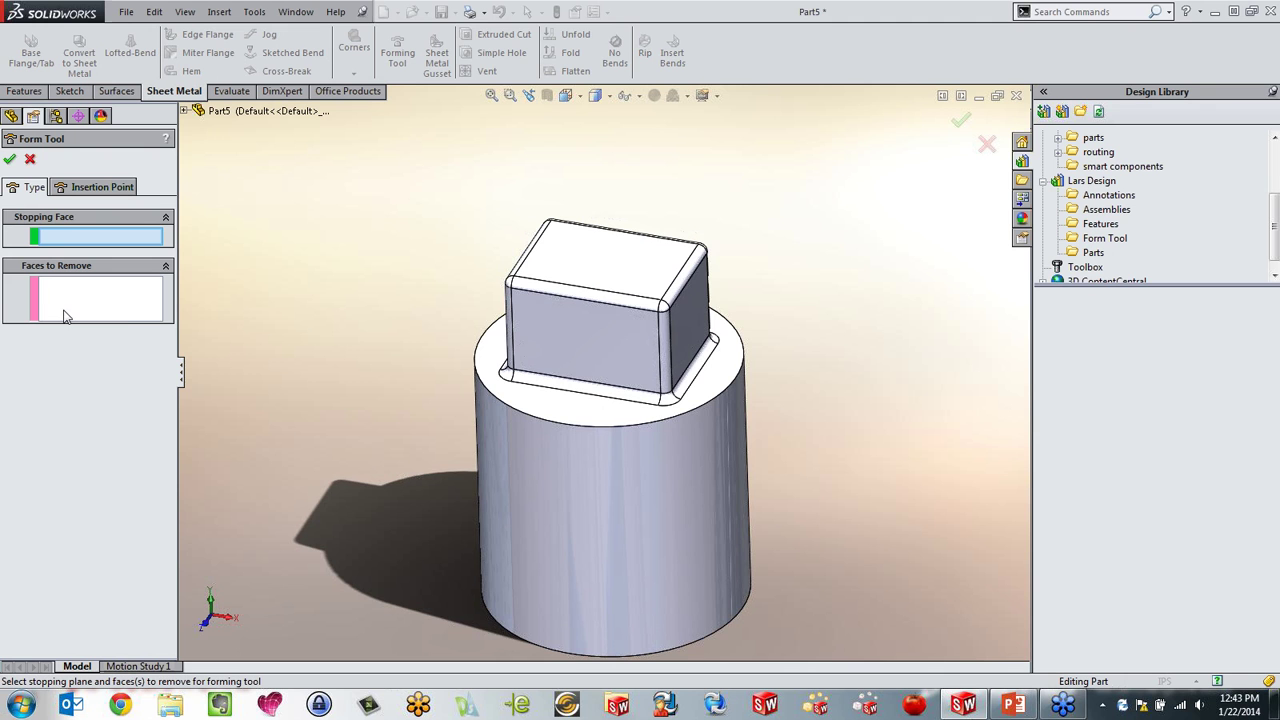
middle_drag(351, 229, 341, 250)
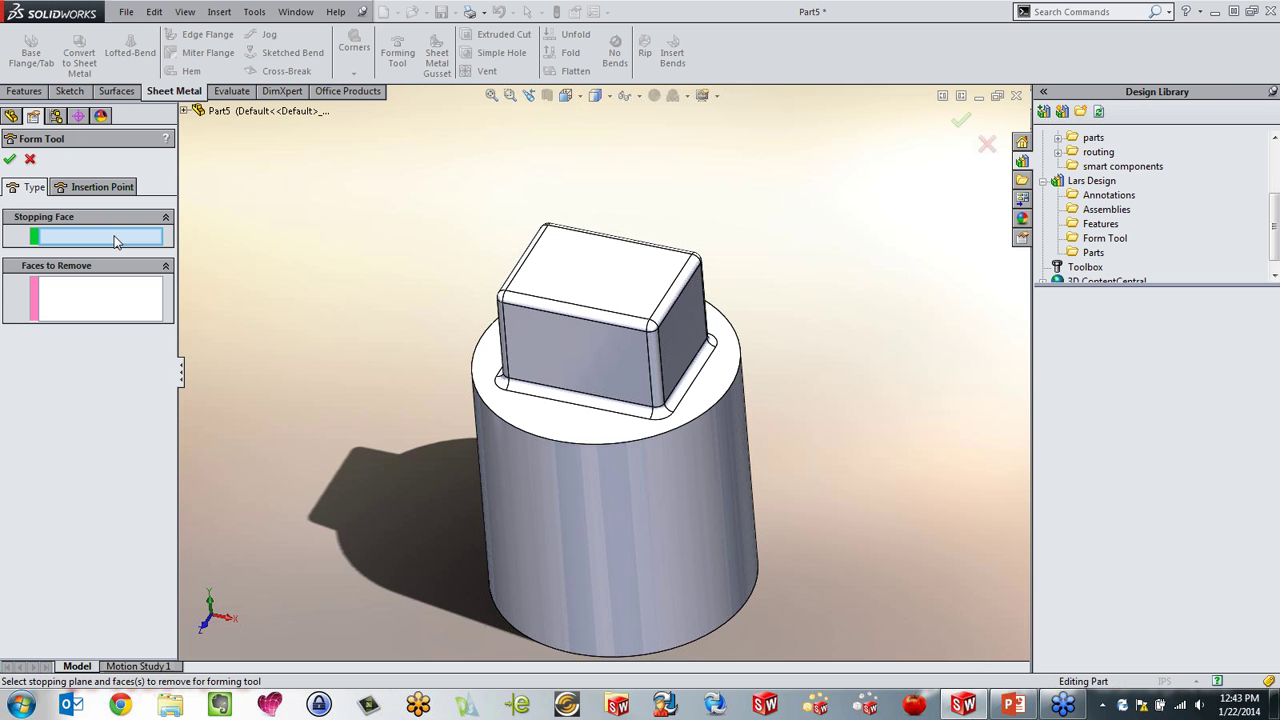
click(575, 425)
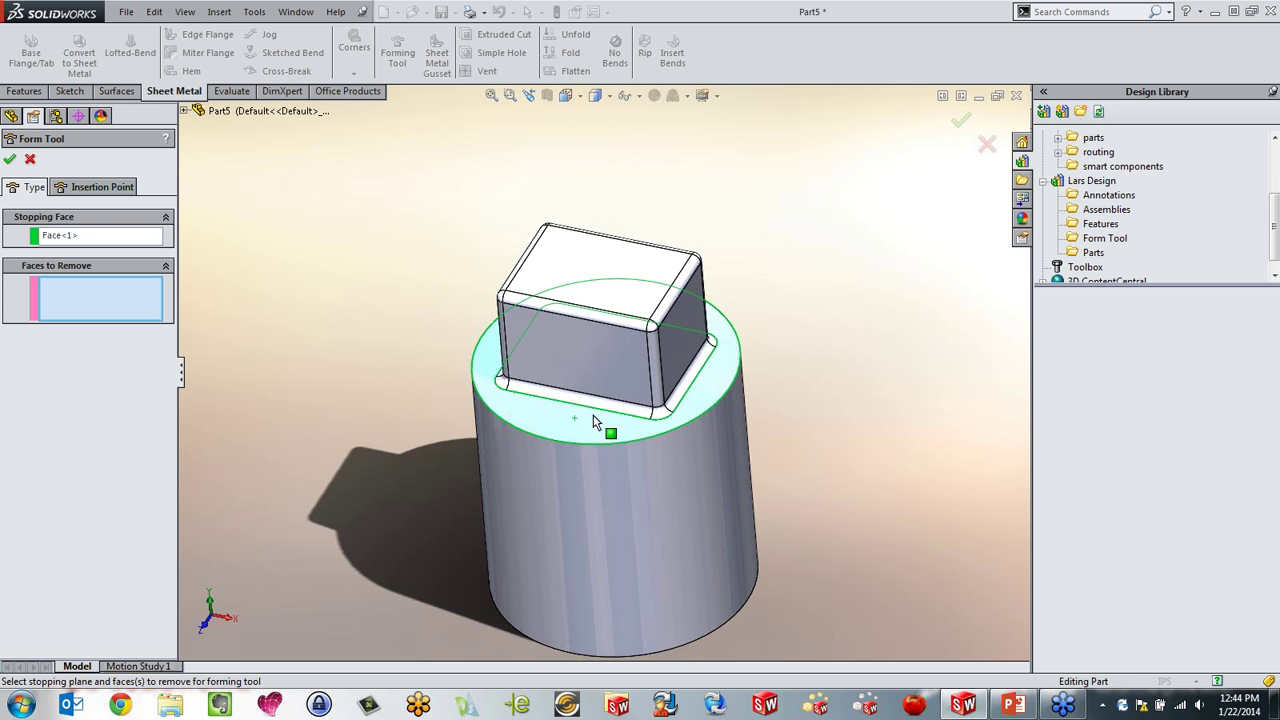
mouse_move(588, 439)
middle_down()
mouse_move(604, 398)
mouse_move(590, 440)
middle_up()
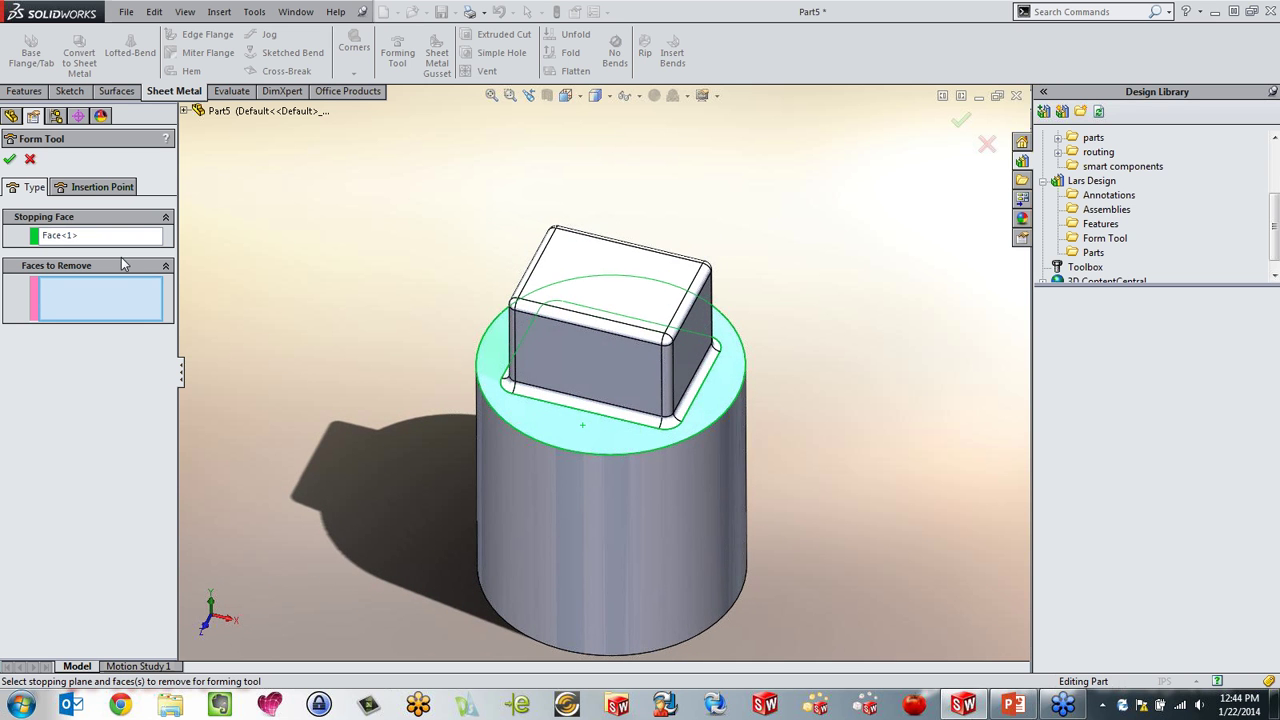
click(9, 159)
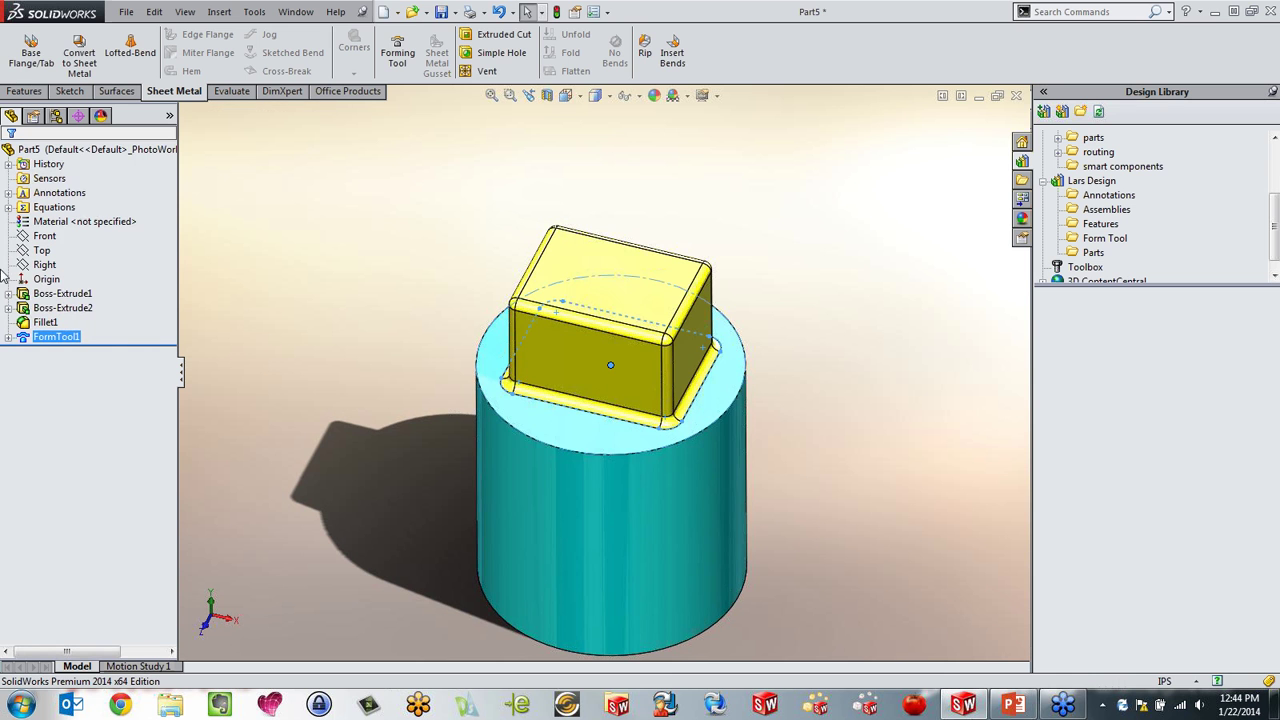
click(273, 354)
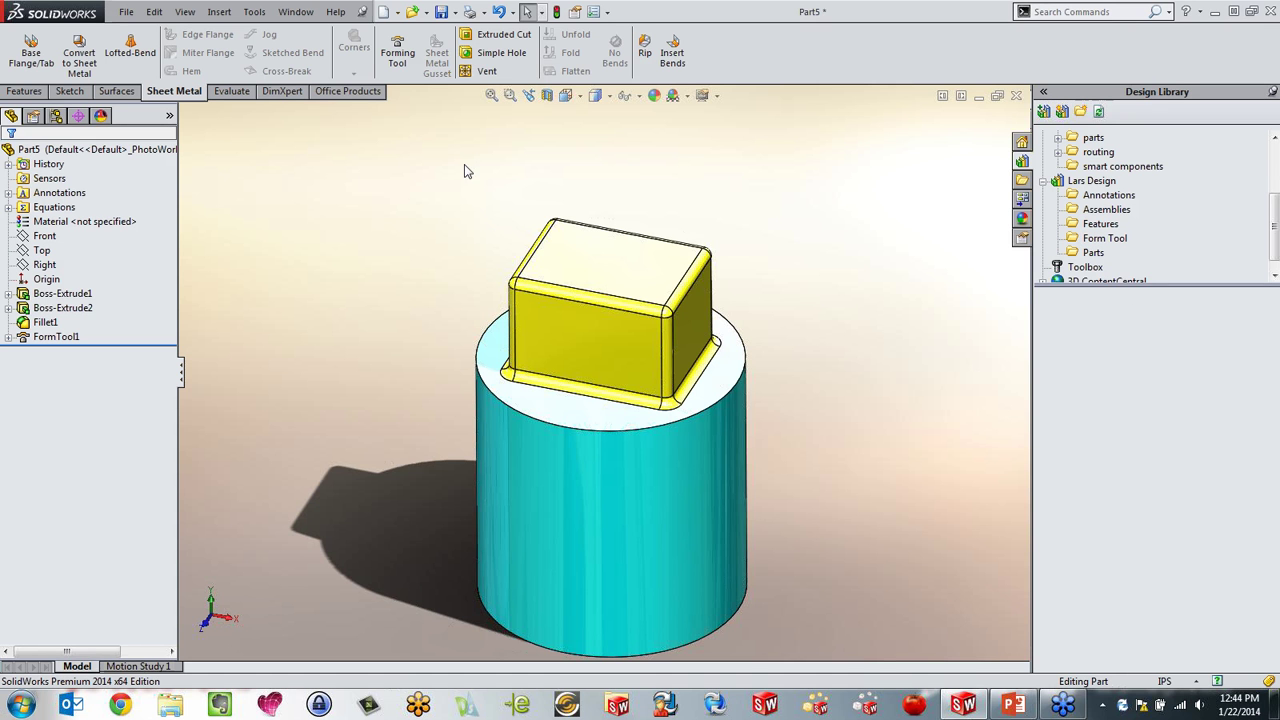
Step: Start saving the part under a new name with Form Tool (*.sldftp) as the file type
click(451, 12)
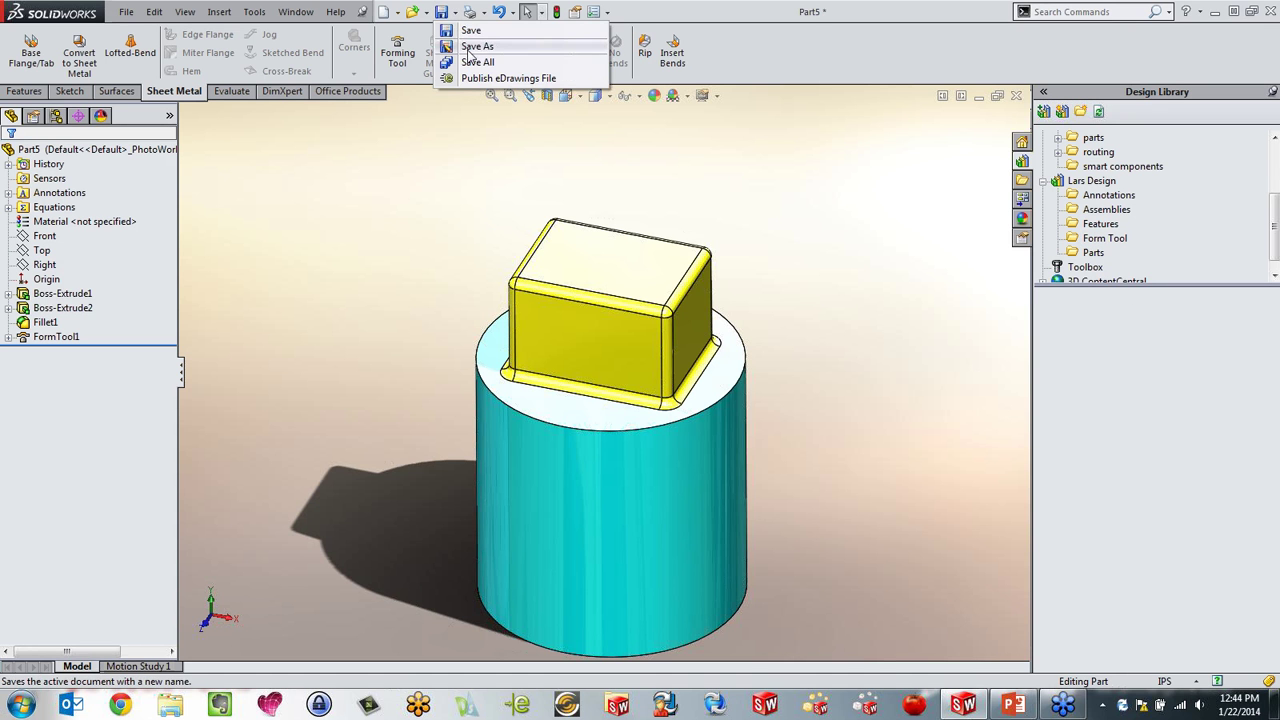
click(472, 47)
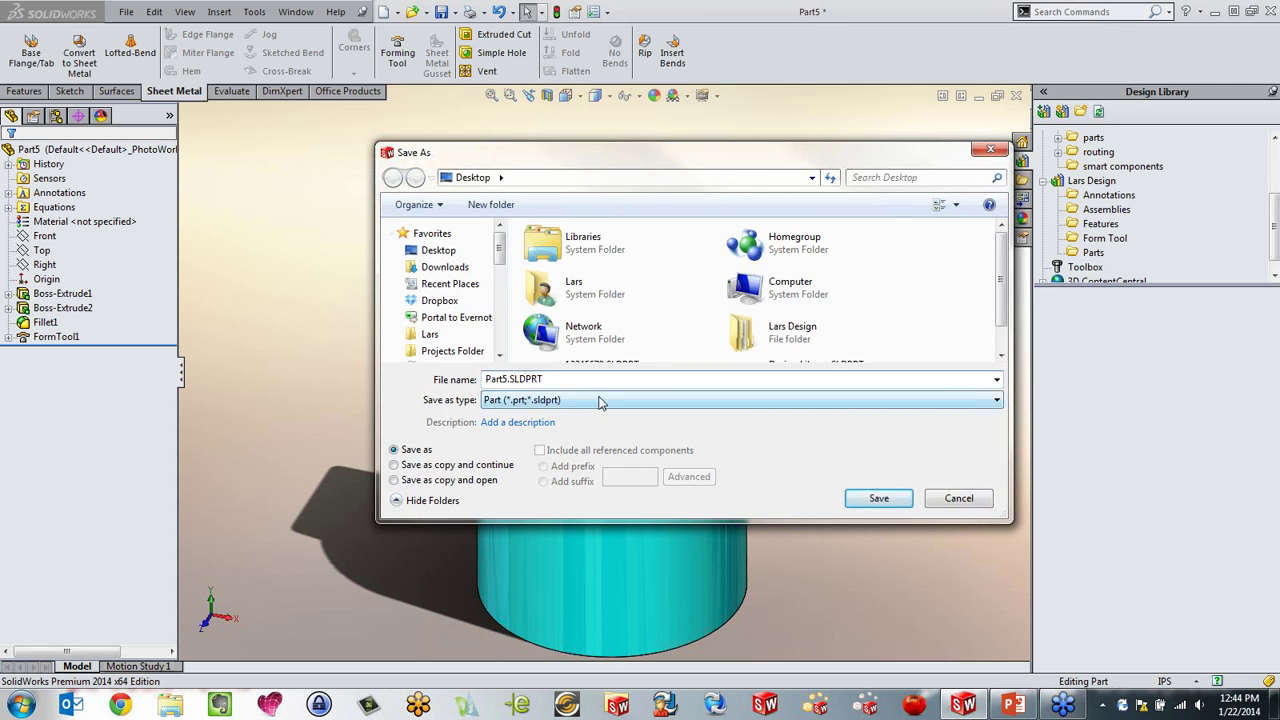
click(600, 400)
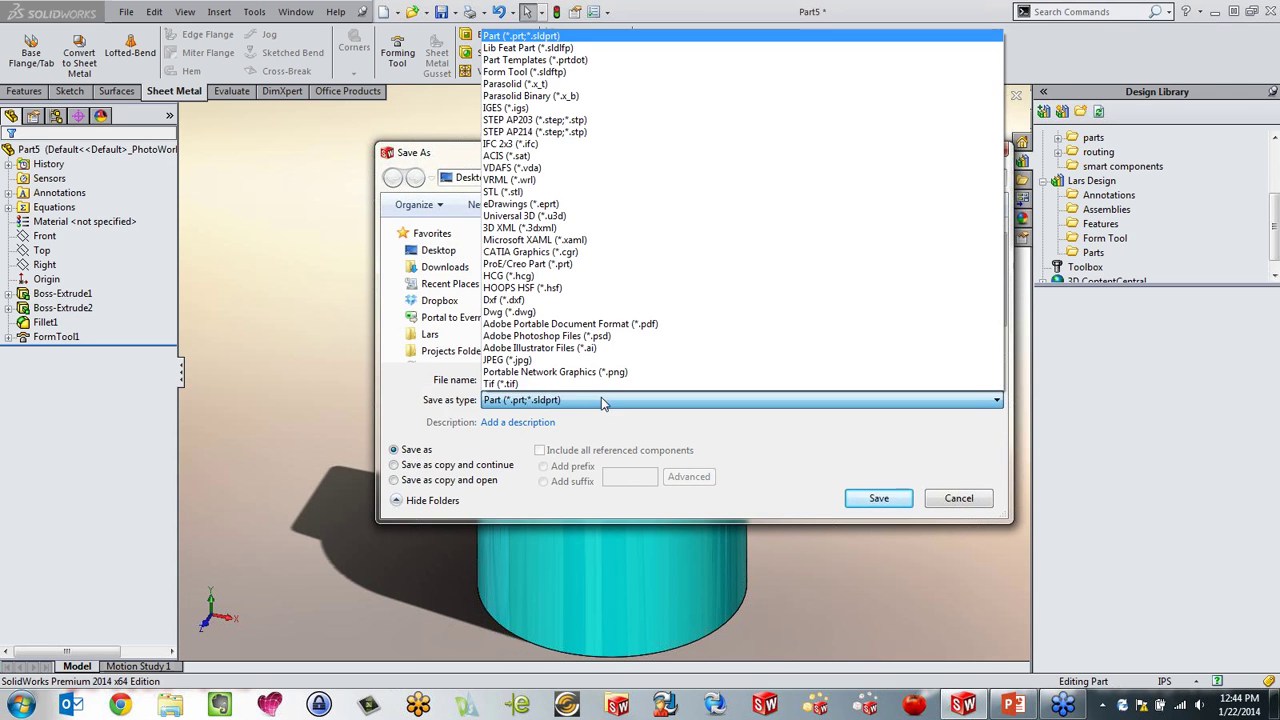
click(530, 74)
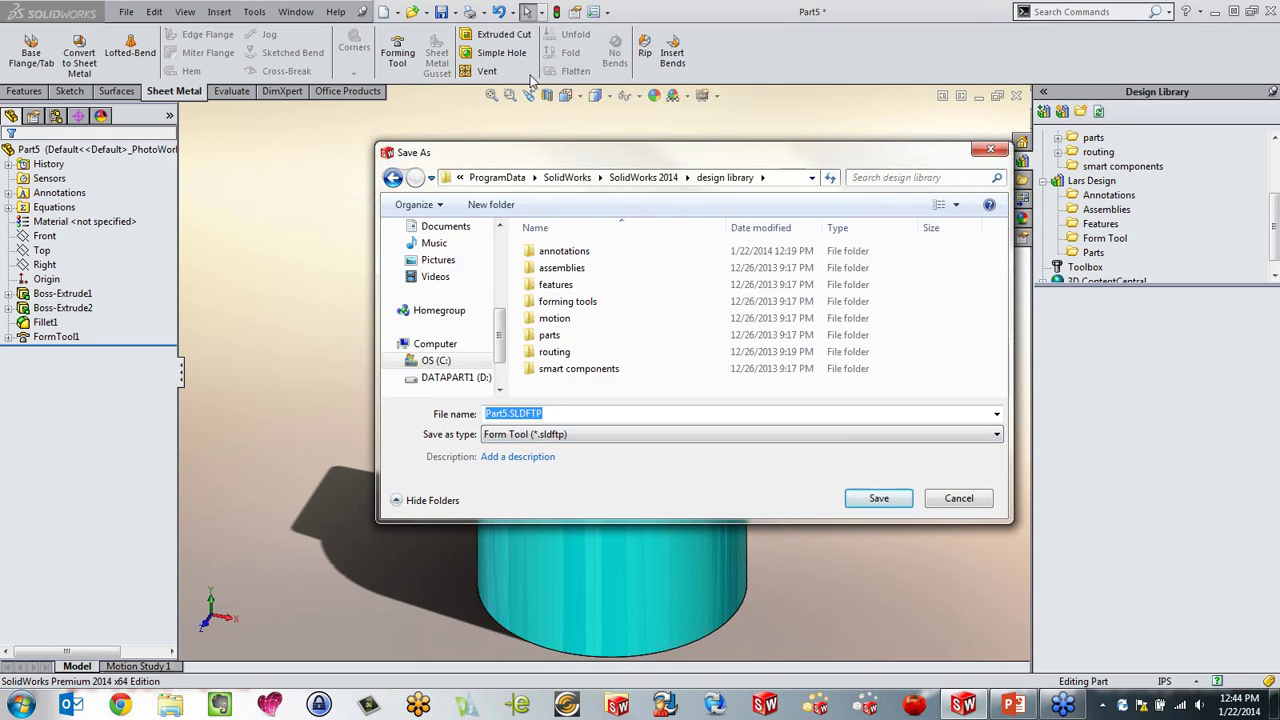
Step: Save the forming tool as "Close Face" in the Form Tool folder of the custom library on the Desktop
scroll(450, 300, up, 4)
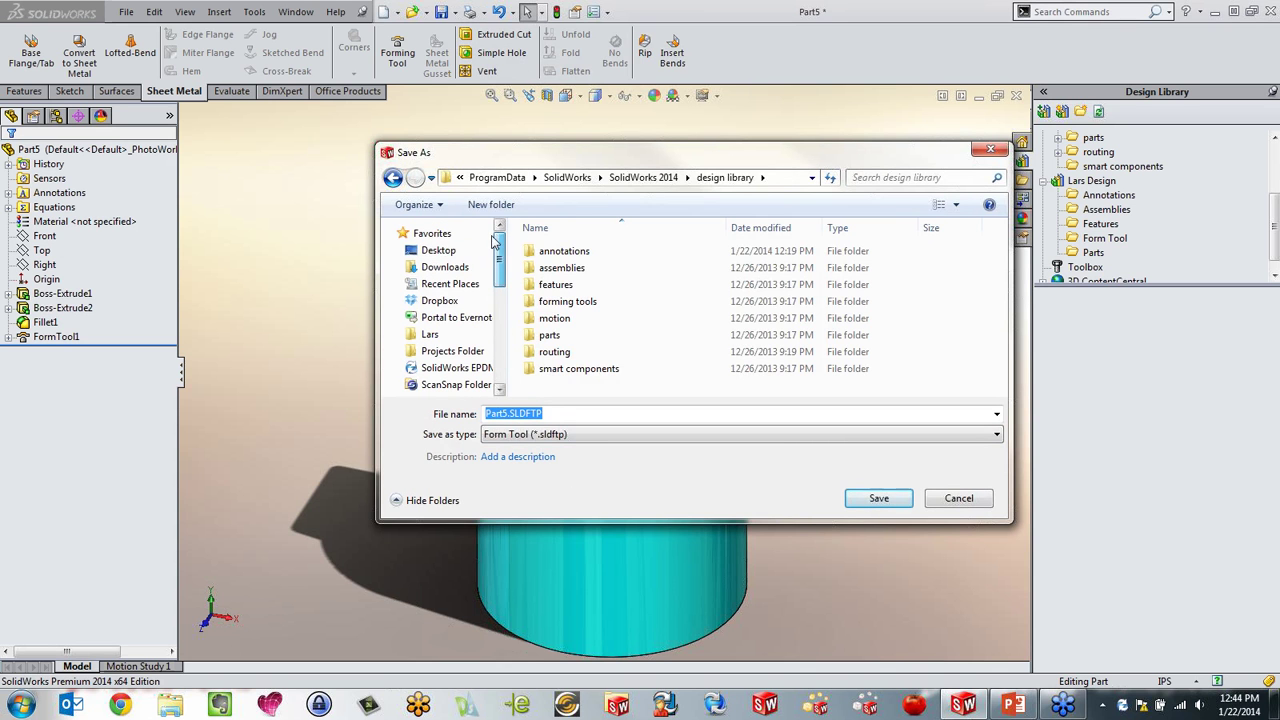
click(438, 250)
double_click(784, 336)
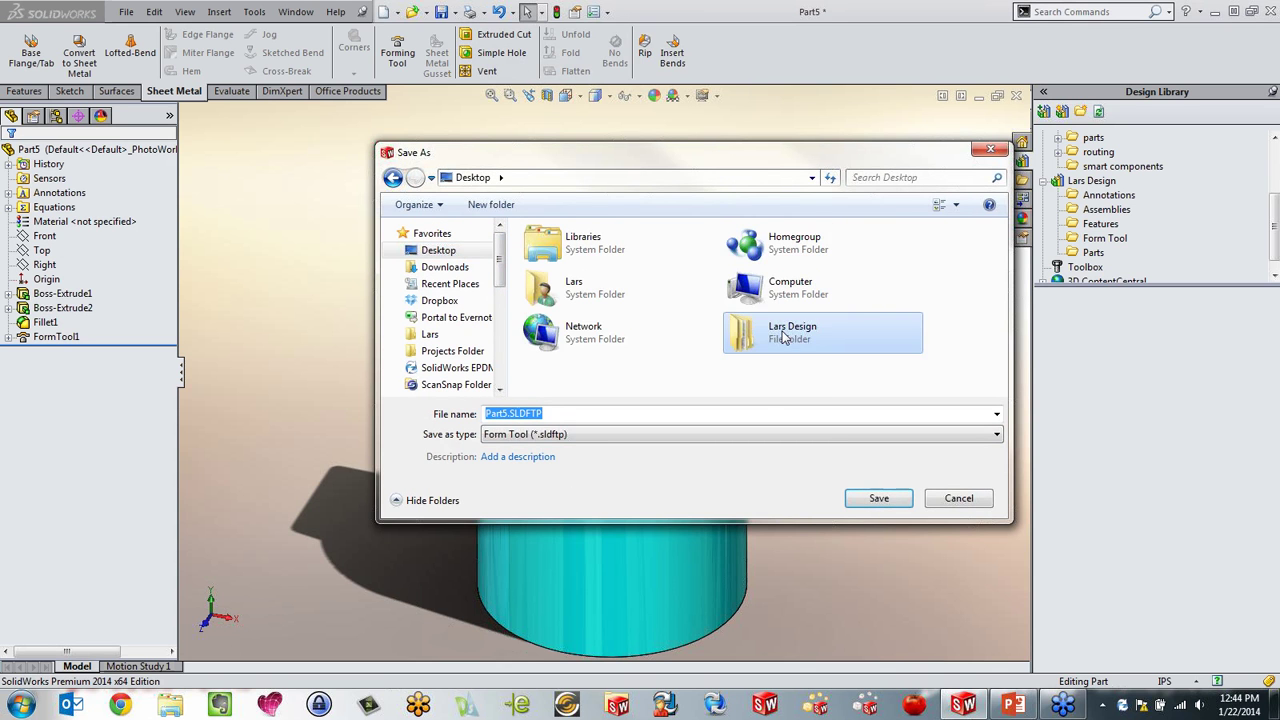
double_click(579, 306)
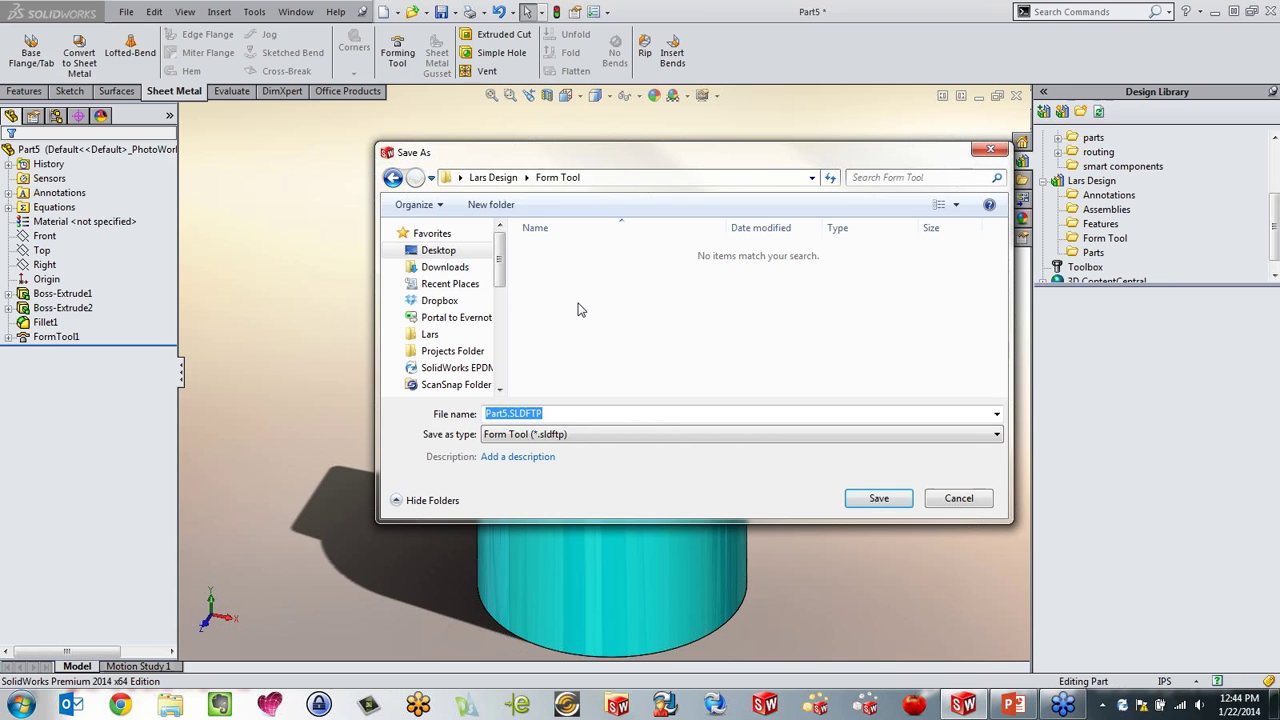
drag(542, 413, 497, 413)
text(Close Face)
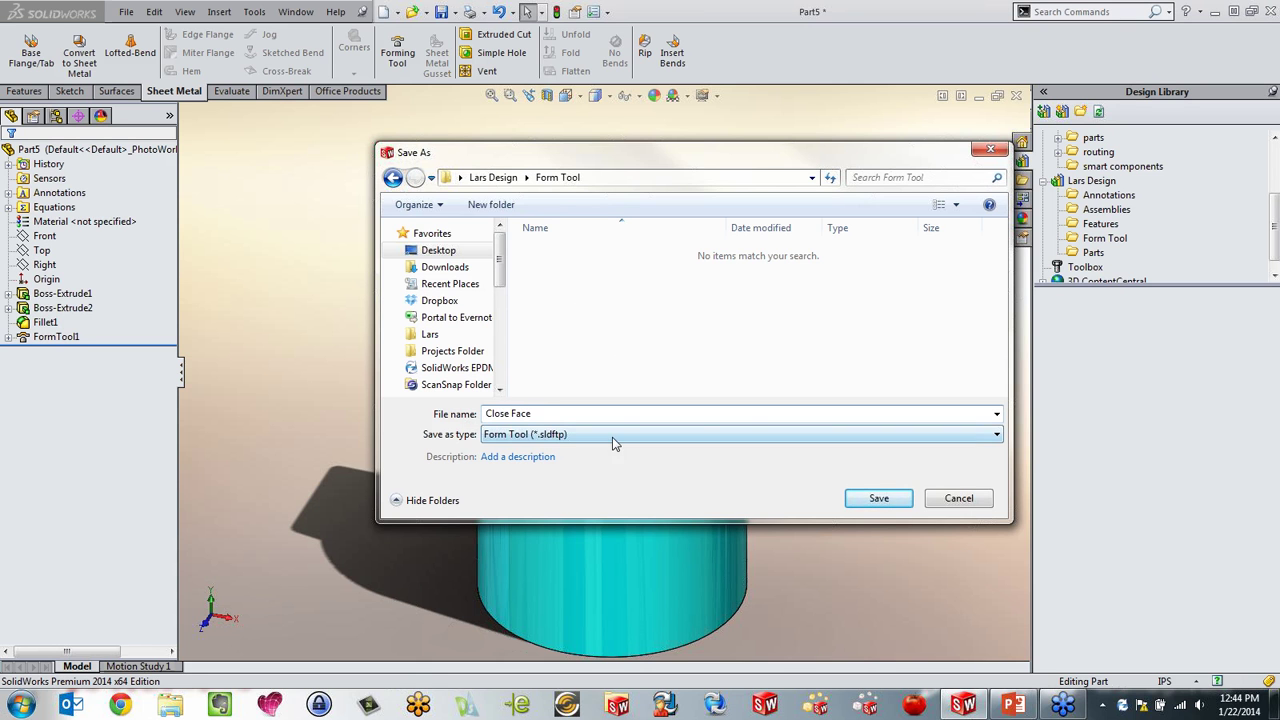
click(880, 498)
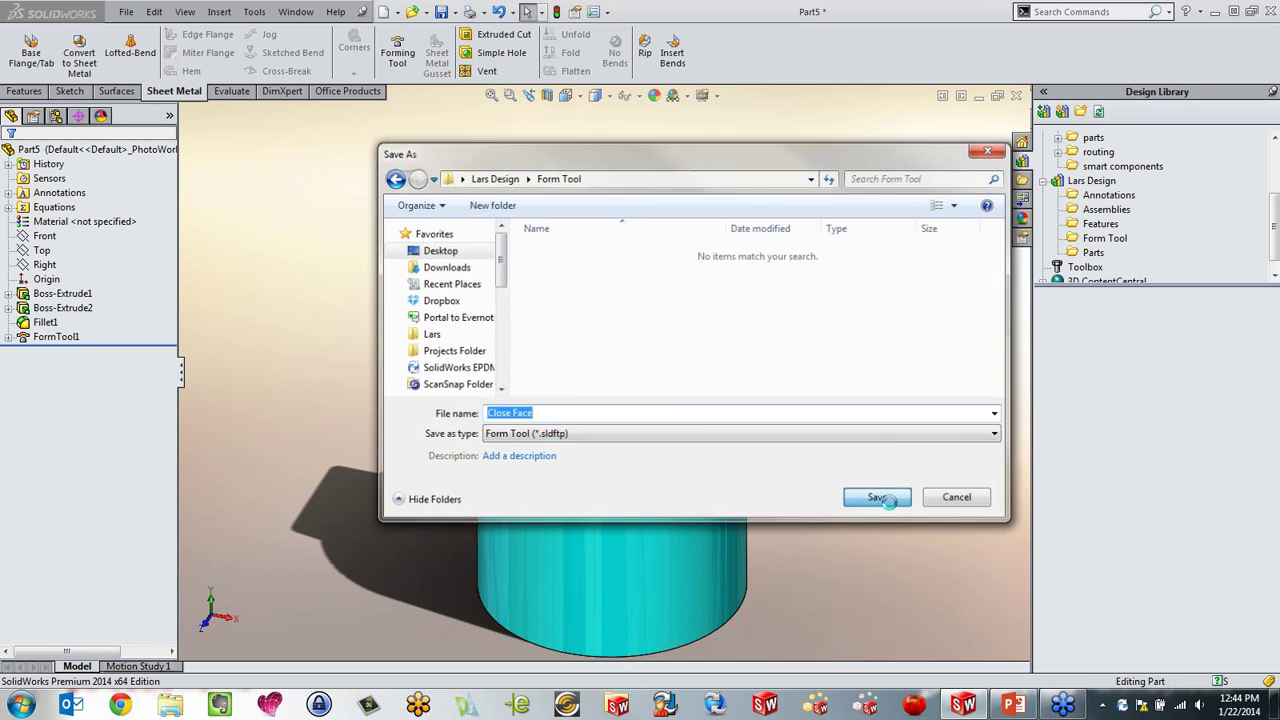
Step: Refresh the design library and close the forming tool part without saving its changes
click(1100, 112)
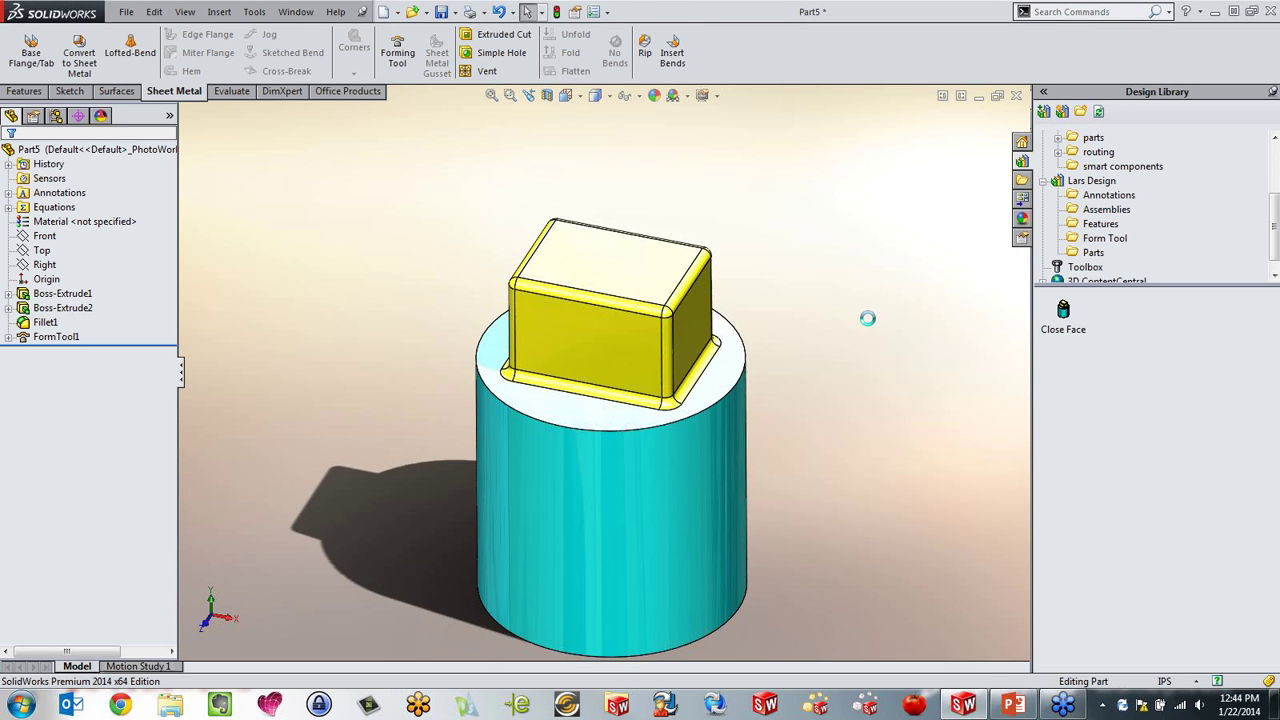
click(1016, 96)
click(626, 370)
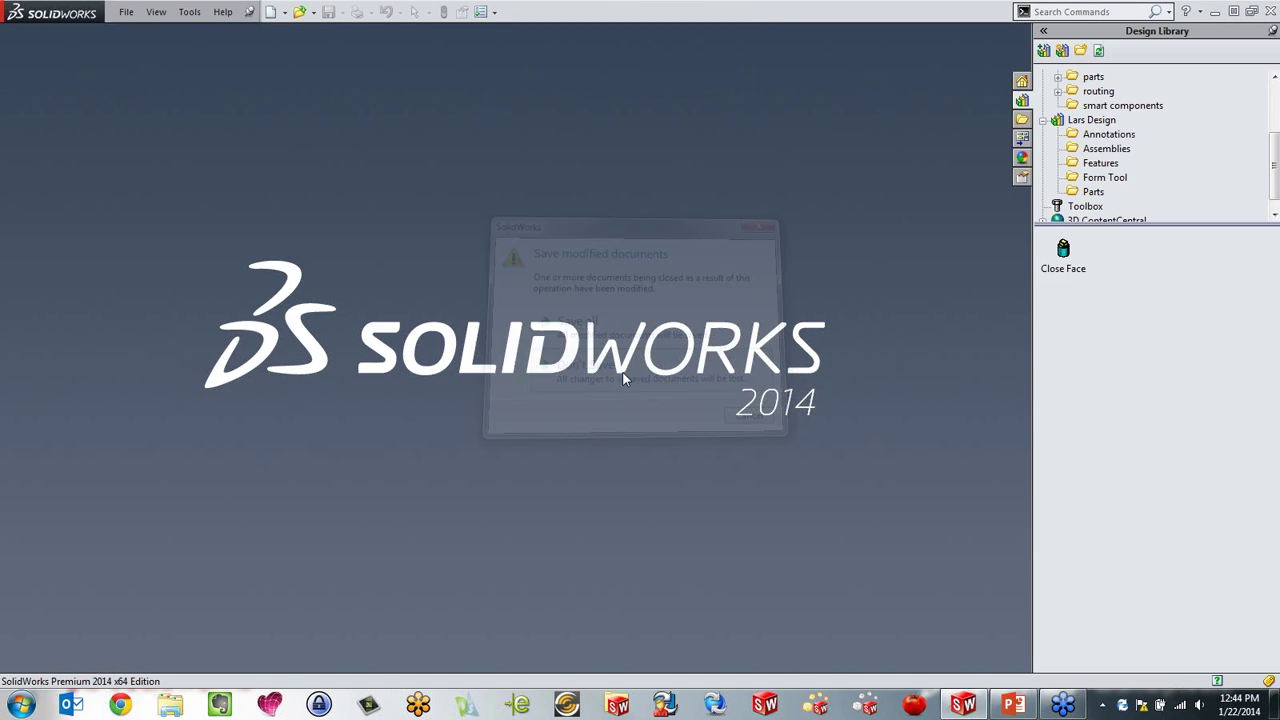
Step: Create a new part from the Part Inch template
click(270, 11)
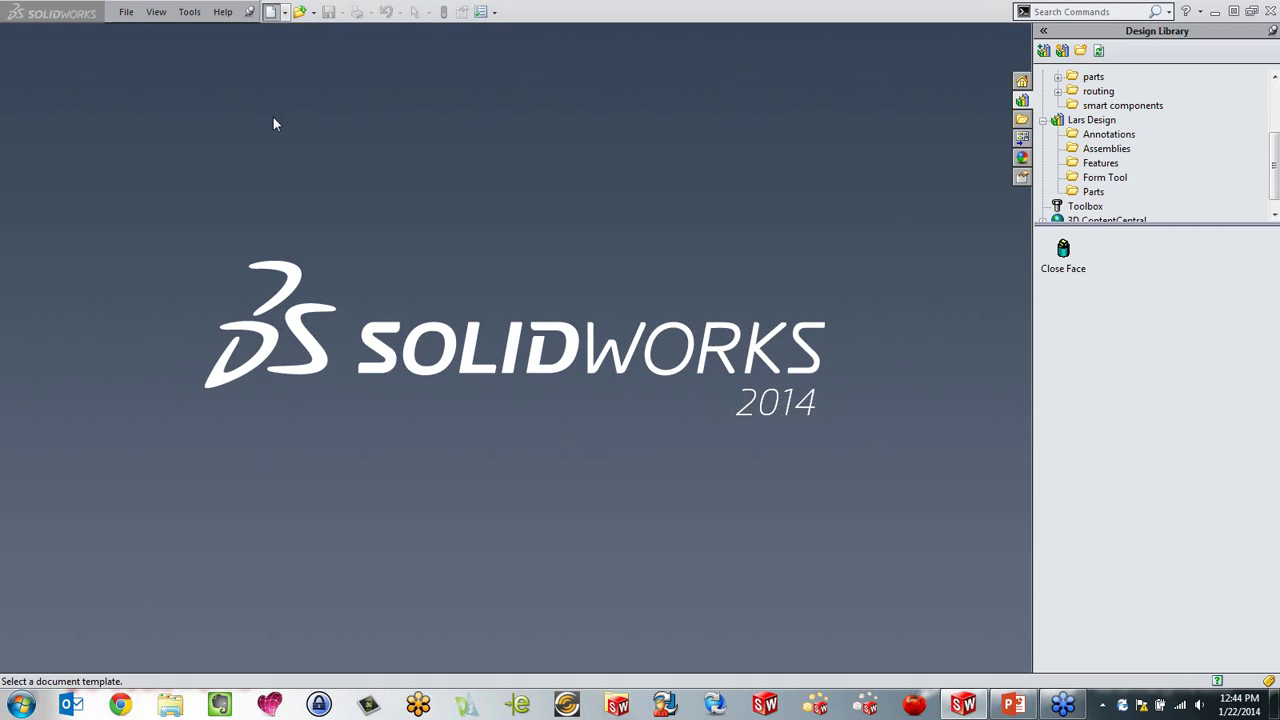
click(385, 303)
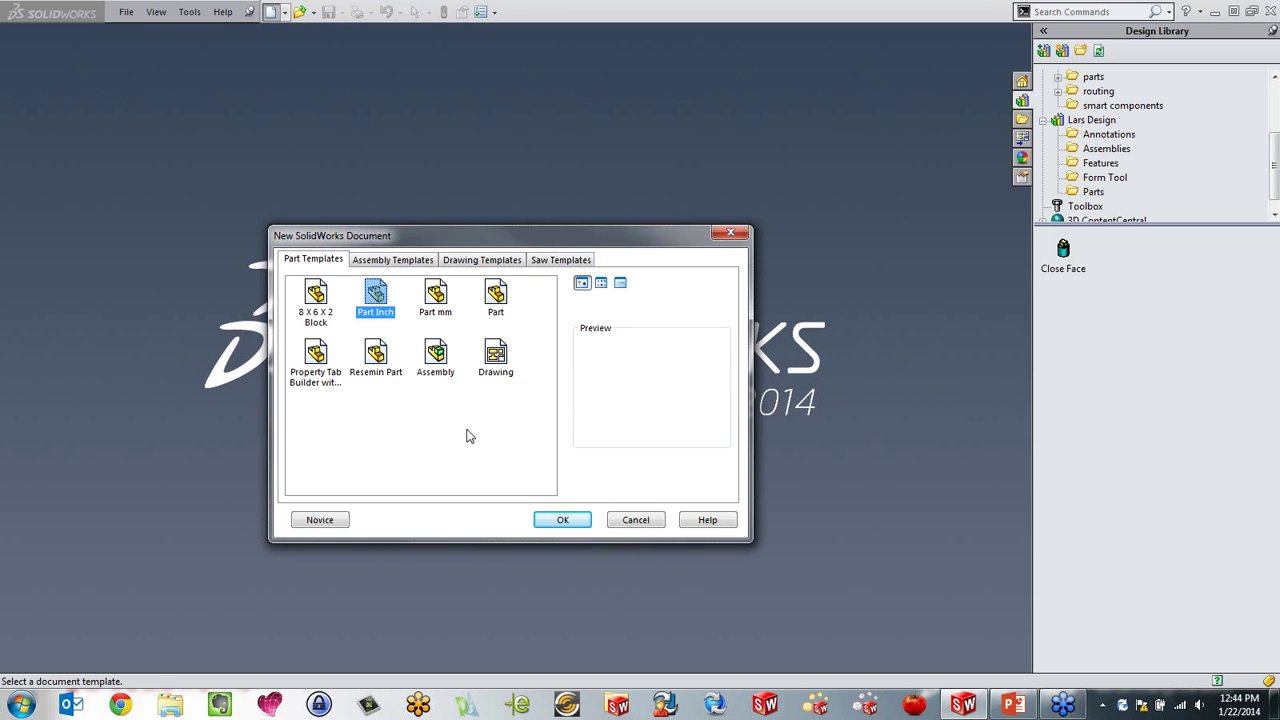
click(566, 520)
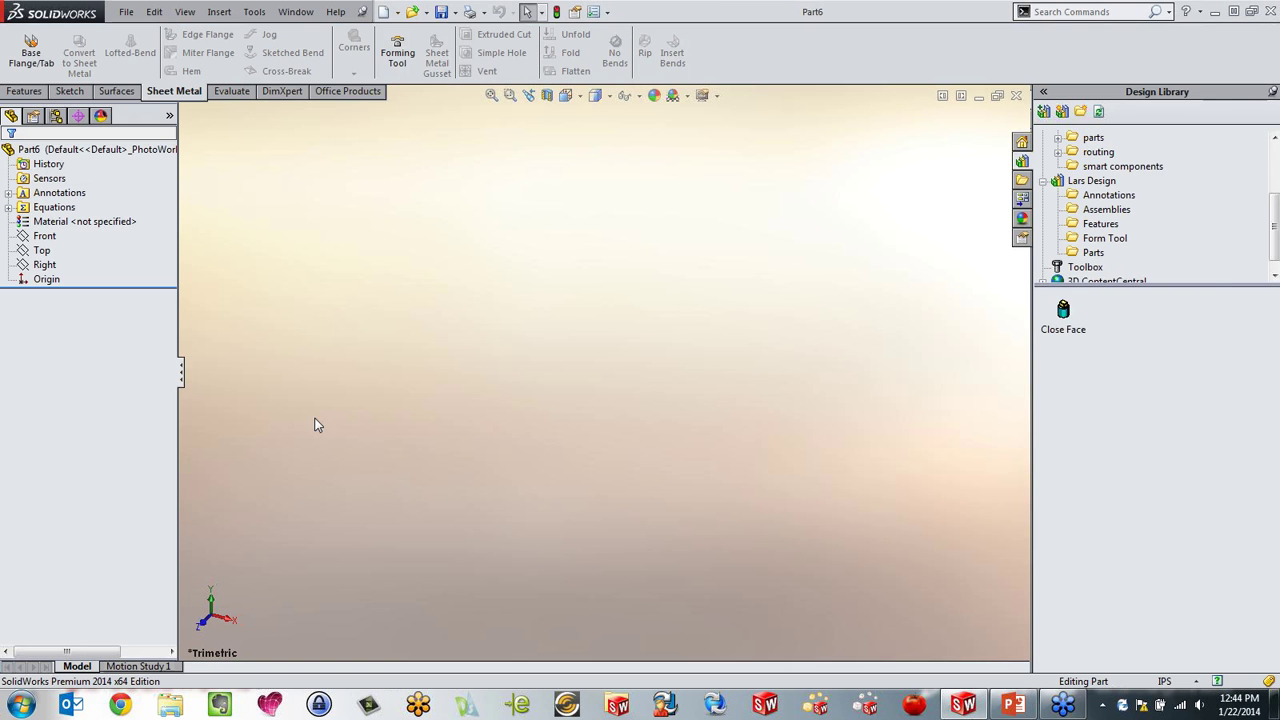
Step: Sketch a center rectangle about 8.49 by 6.2 in at the origin on the Top plane and make its upper edge construction geometry
click(42, 250)
click(54, 226)
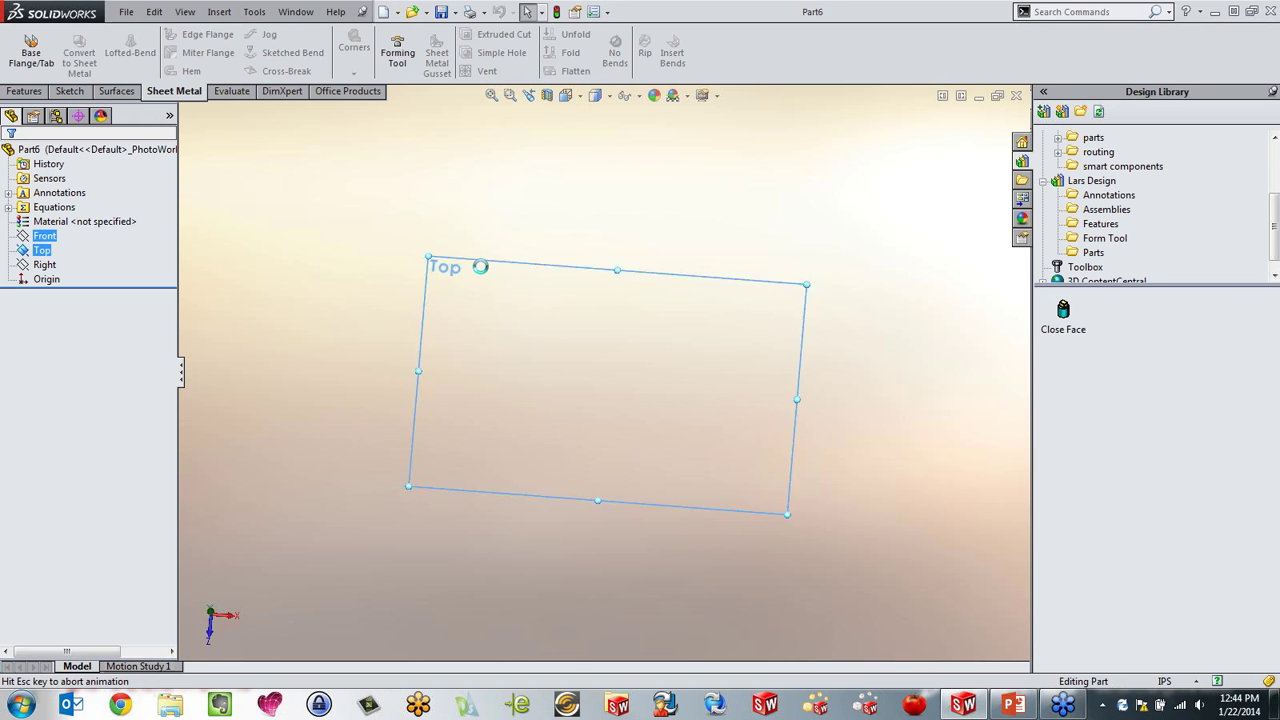
key(s)
click(550, 350)
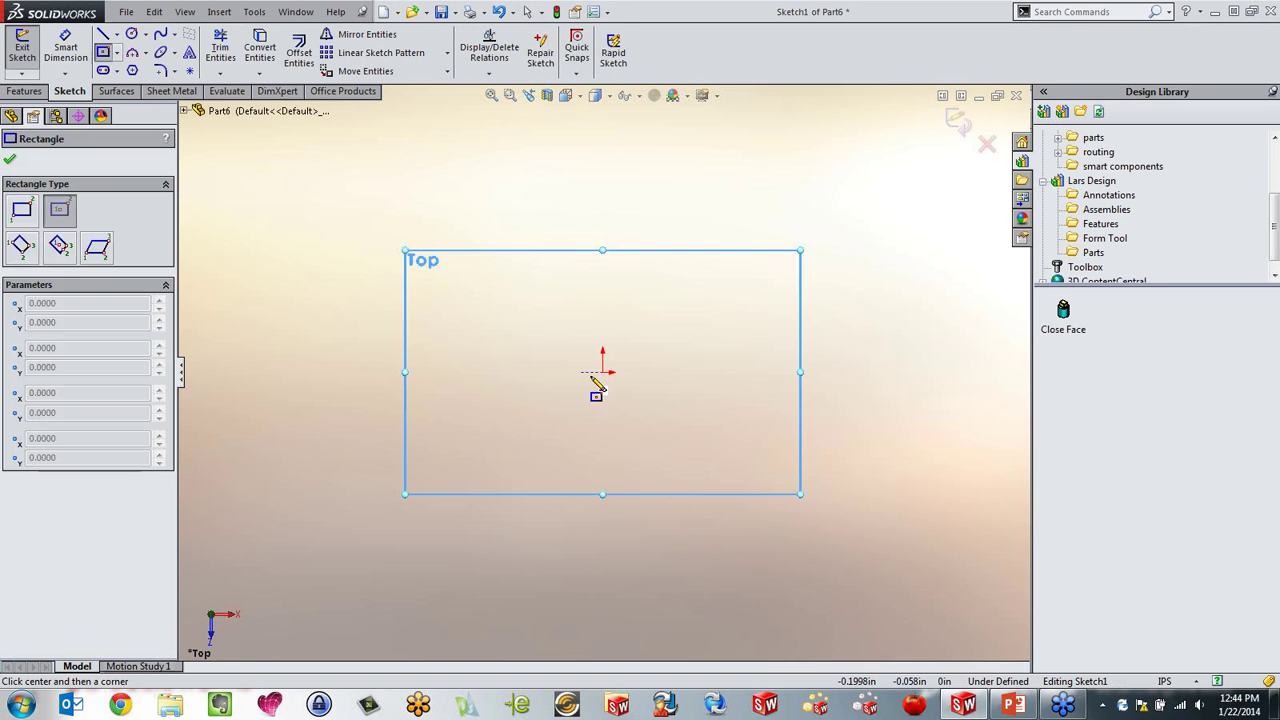
click(602, 372)
click(866, 180)
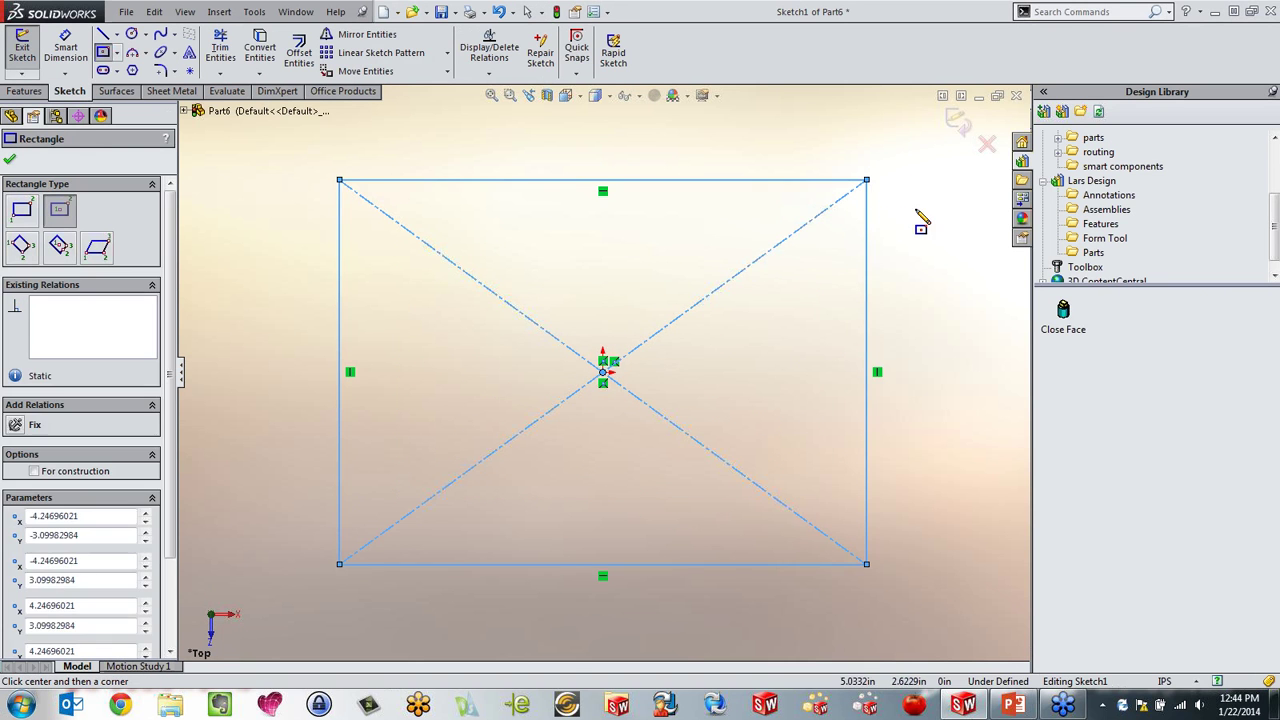
key(Escape)
click(791, 181)
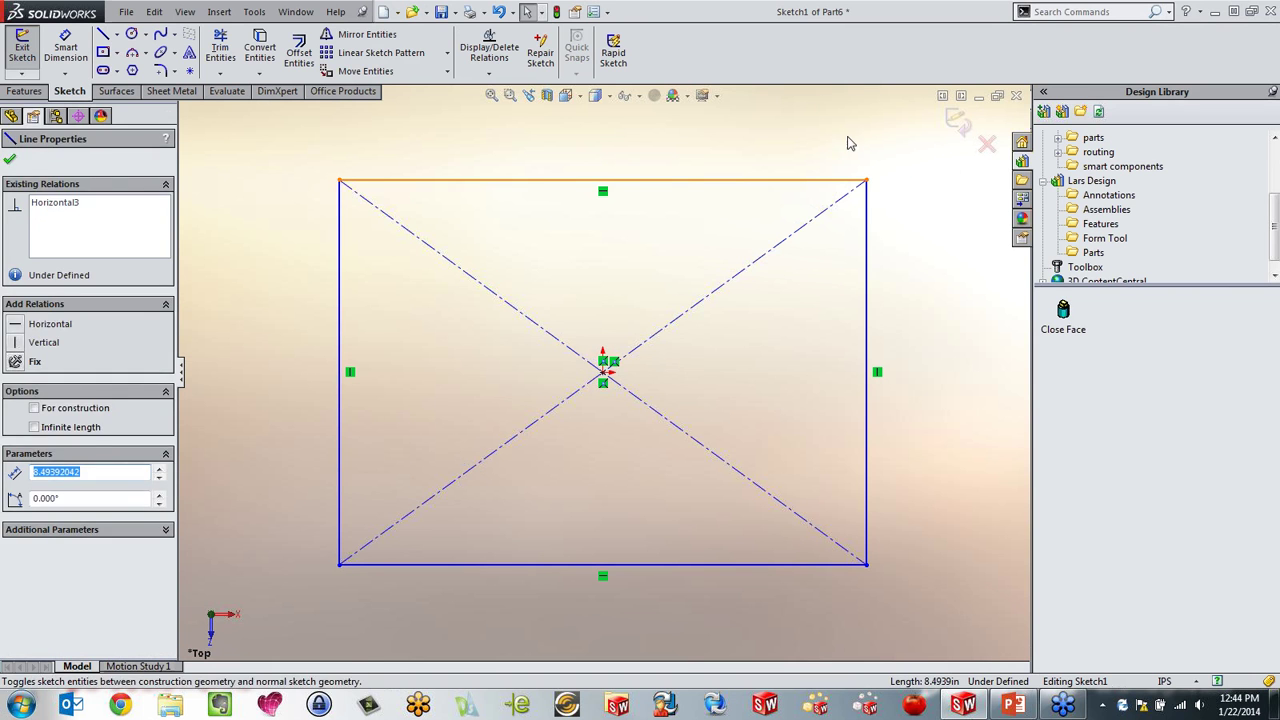
click(848, 143)
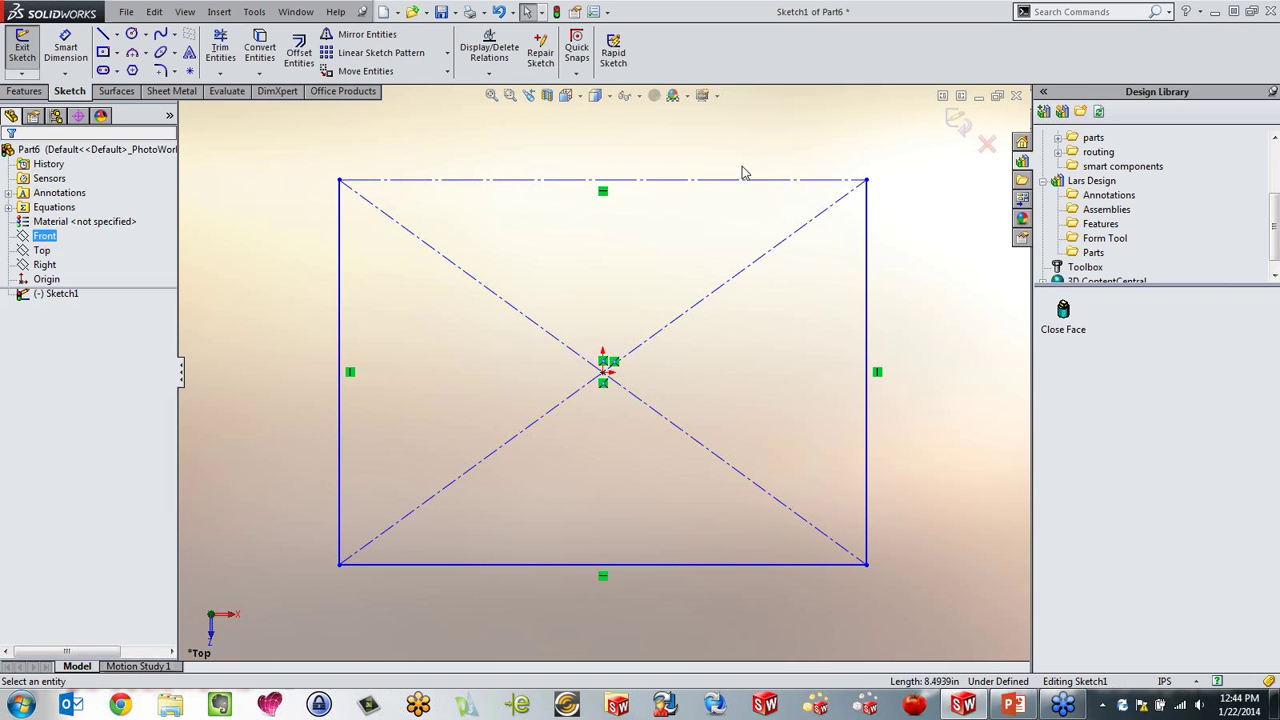
Step: Create a 0.029 in thick sheet metal base flange from the open three-sided profile, pulling its depth out to form tall walls
click(171, 91)
click(31, 52)
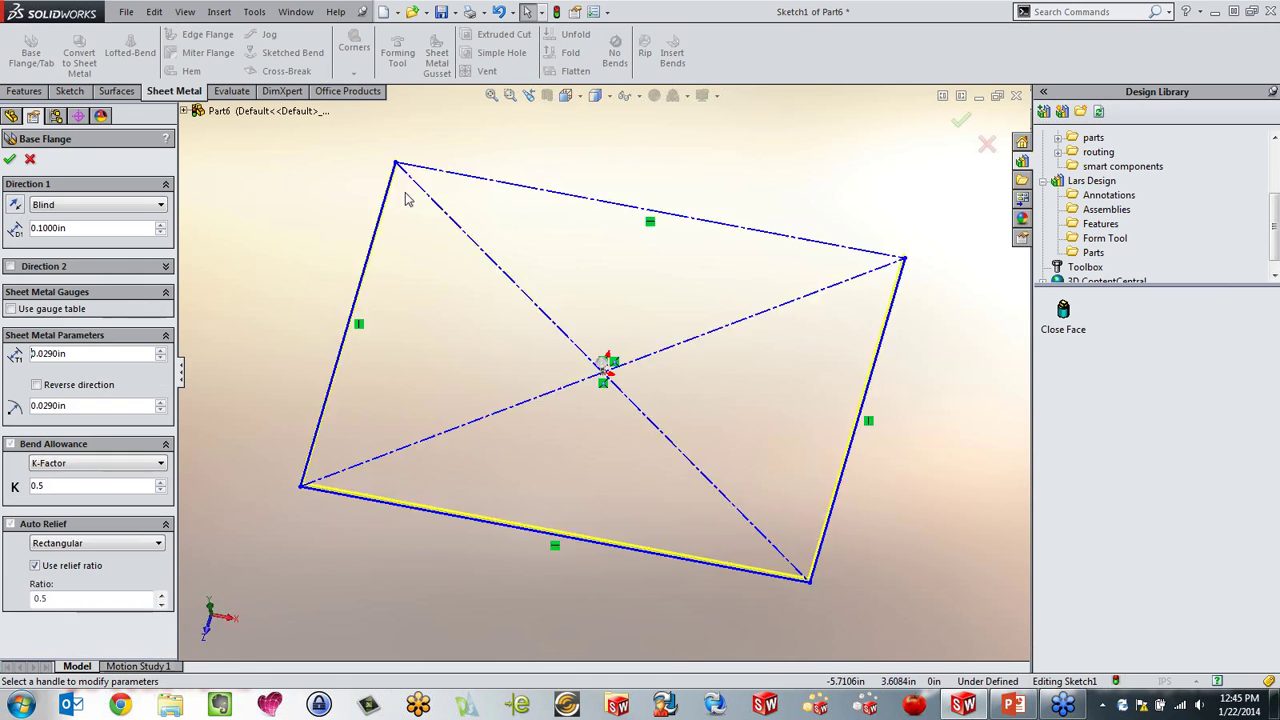
drag(603, 358, 597, 157)
right_click(597, 154)
click(597, 154)
scroll(588, 218, up, 2)
middle_drag(588, 218, 538, 287)
click(586, 73)
click(587, 74)
mouse_move(656, 353)
middle_down()
mouse_move(662, 362)
mouse_move(628, 356)
mouse_move(650, 343)
middle_up()
scroll(589, 363, down, 5)
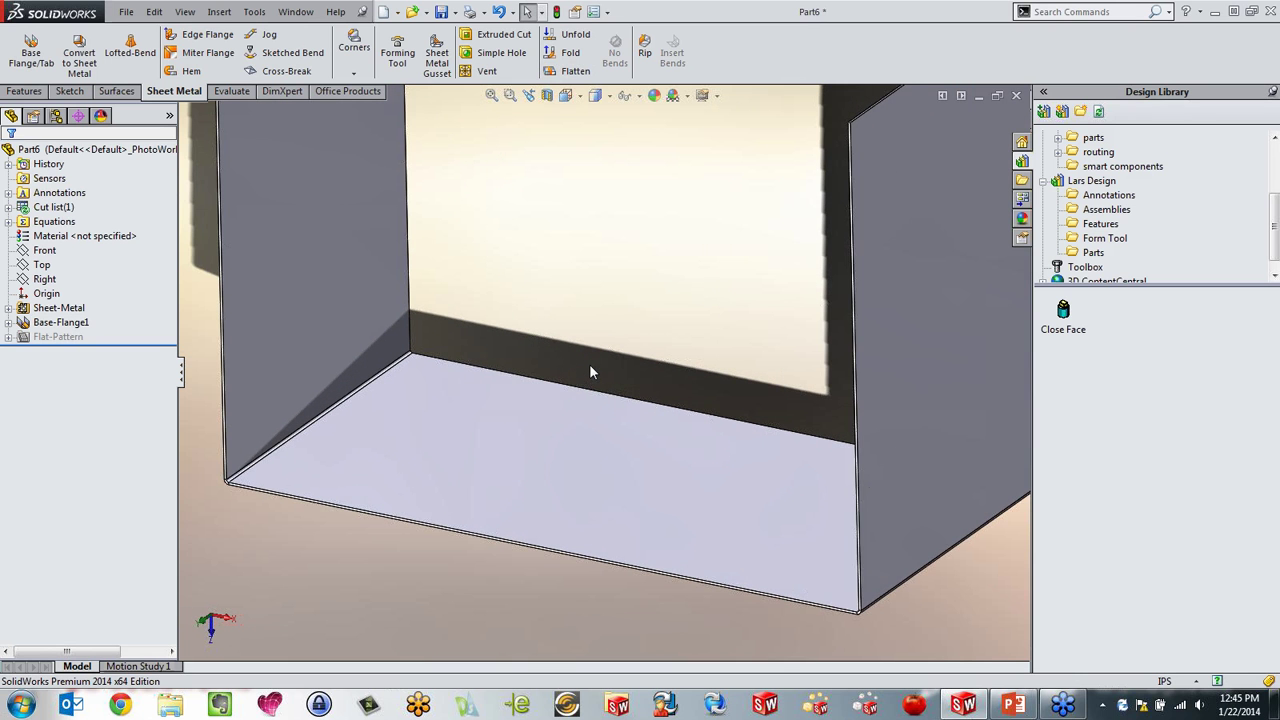
Step: Place the Close Face forming tool near one end of the flange's middle panel with a rotation angle of 276 degrees
click(1058, 315)
drag(1068, 318, 435, 425)
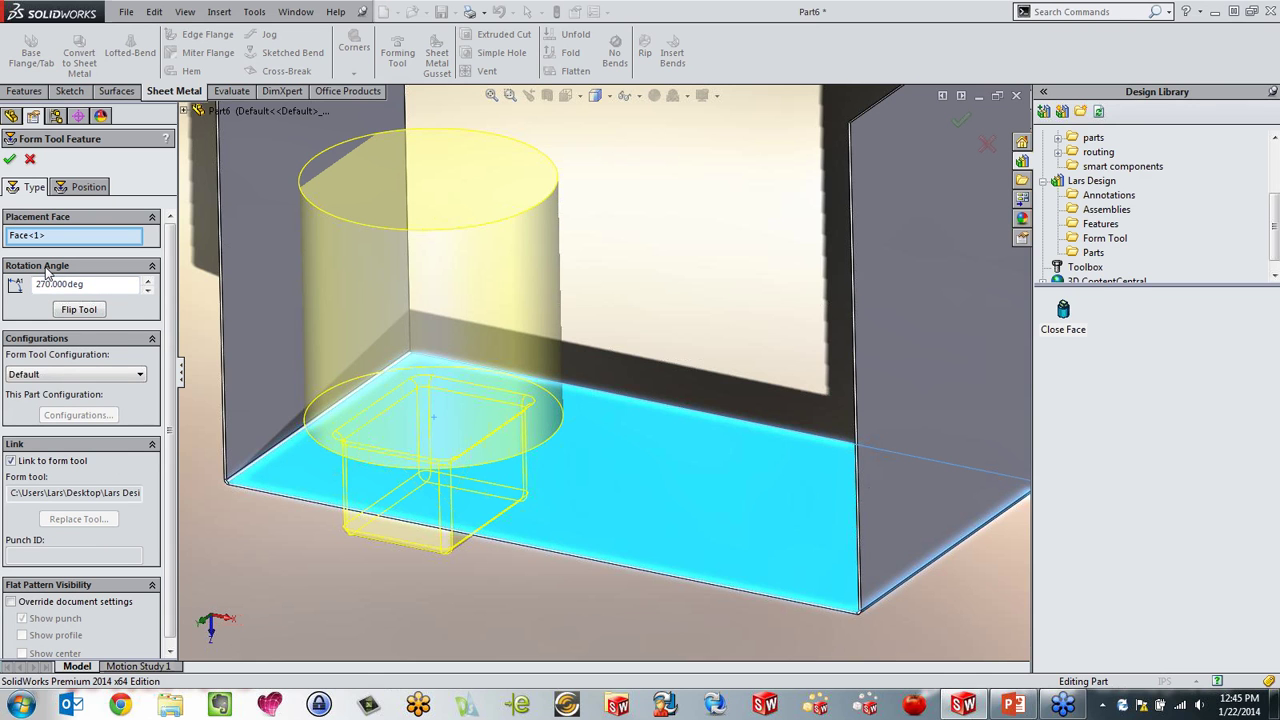
click(148, 282)
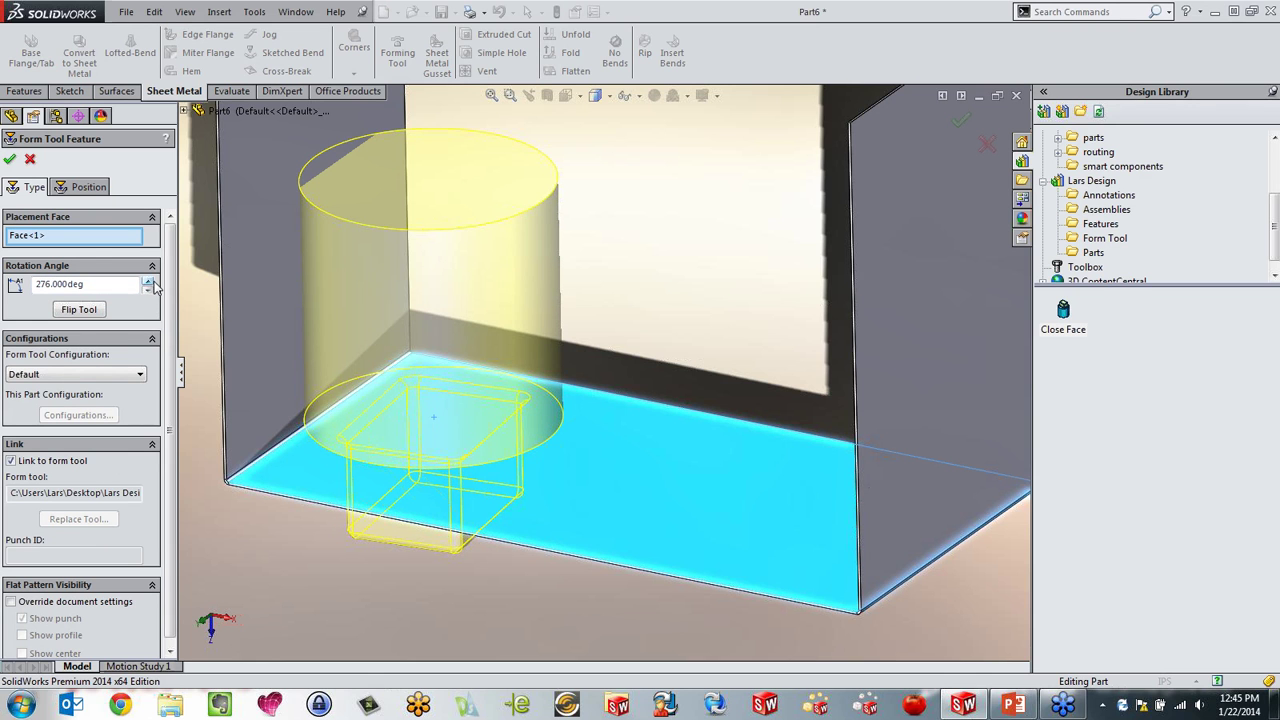
click(10, 162)
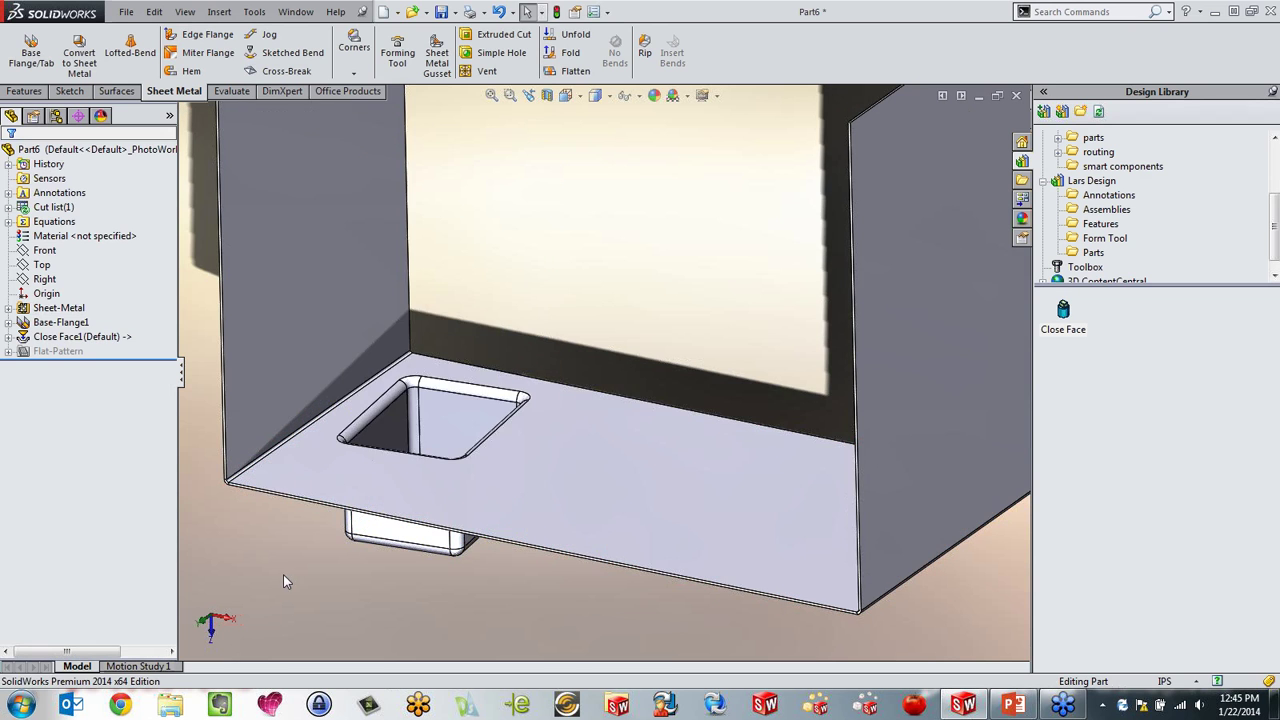
Step: Examine the formed pocket from both the outside and the inside of the sheet metal part
middle_drag(375, 525, 426, 311)
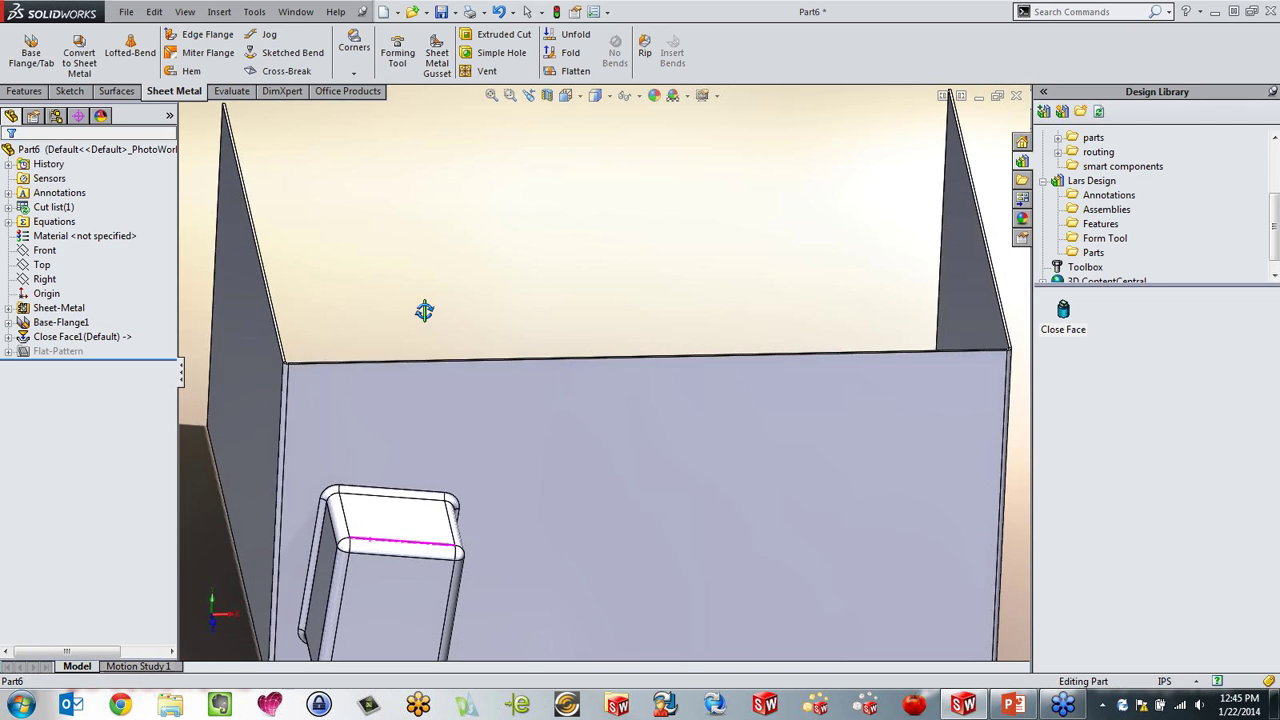
scroll(490, 500, up, 4)
scroll(521, 498, down, 4)
middle_drag(521, 498, 551, 474)
scroll(693, 240, up, 2)
scroll(693, 247, down, 2)
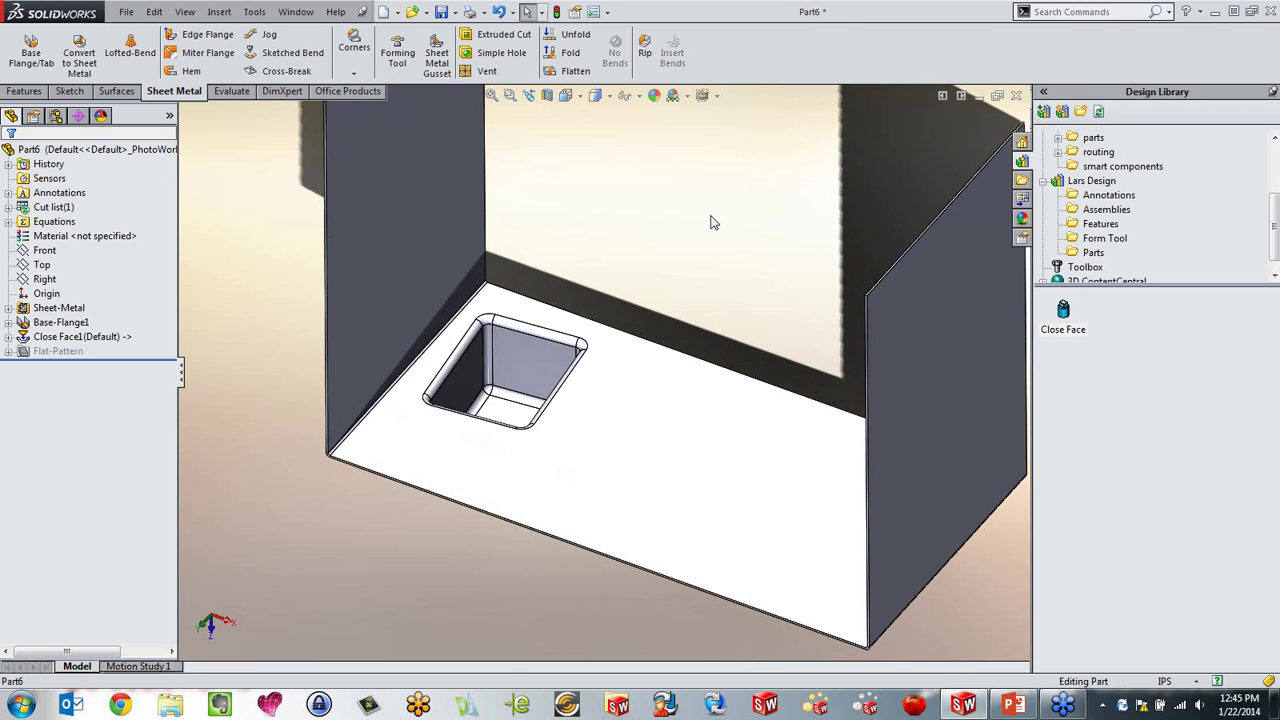
click(560, 72)
click(560, 72)
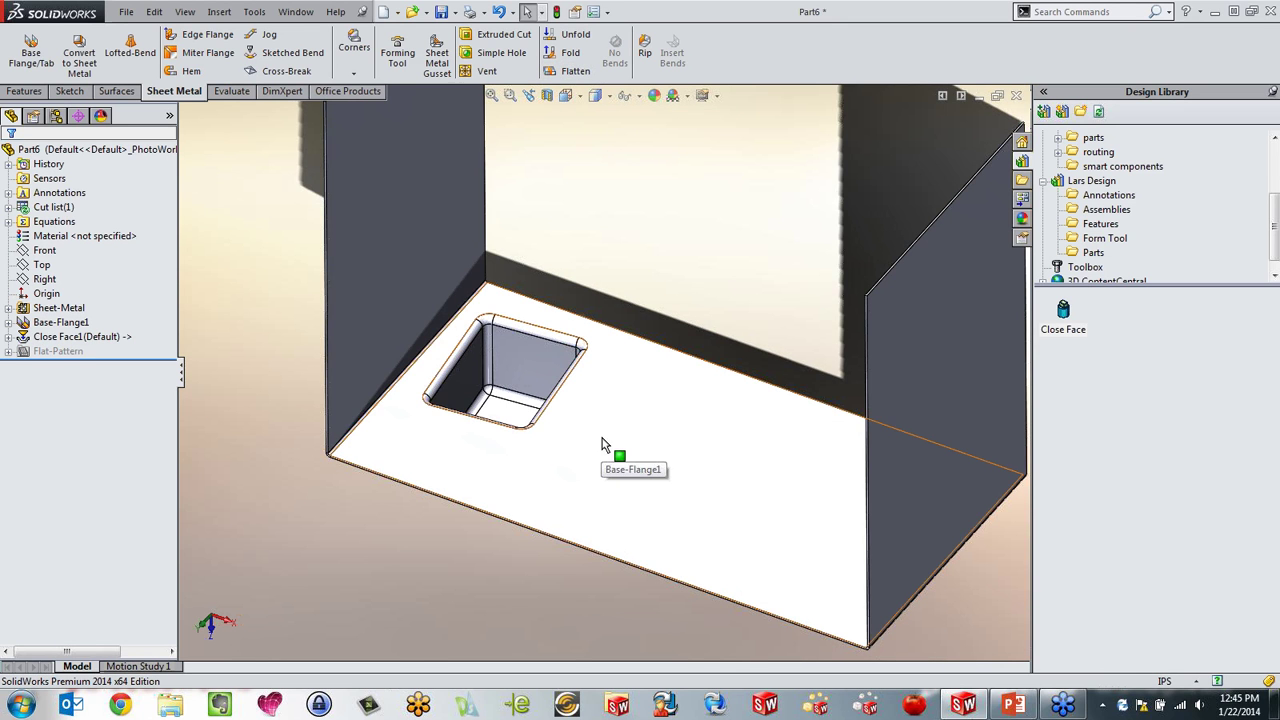
scroll(603, 445, up, 3)
scroll(688, 313, down, 2)
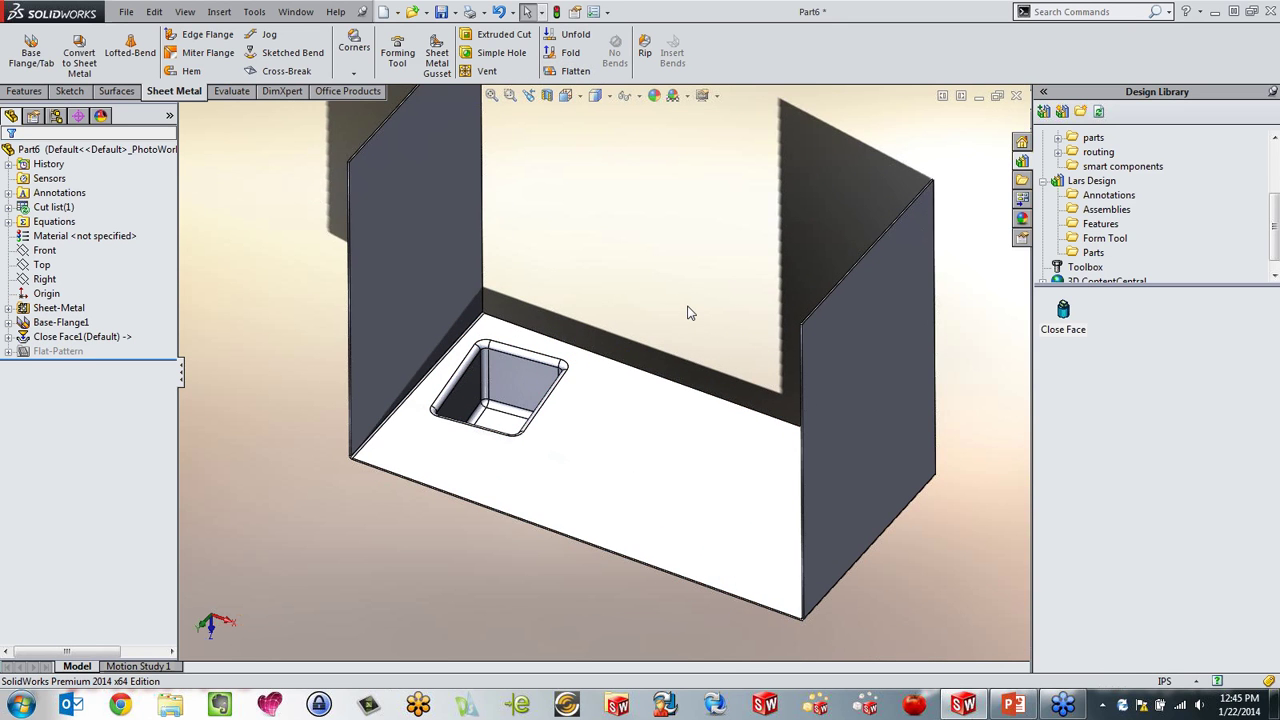
Step: Open the Close Face forming tool from the design library and add the box's top face to its faces to remove
right_click(1070, 326)
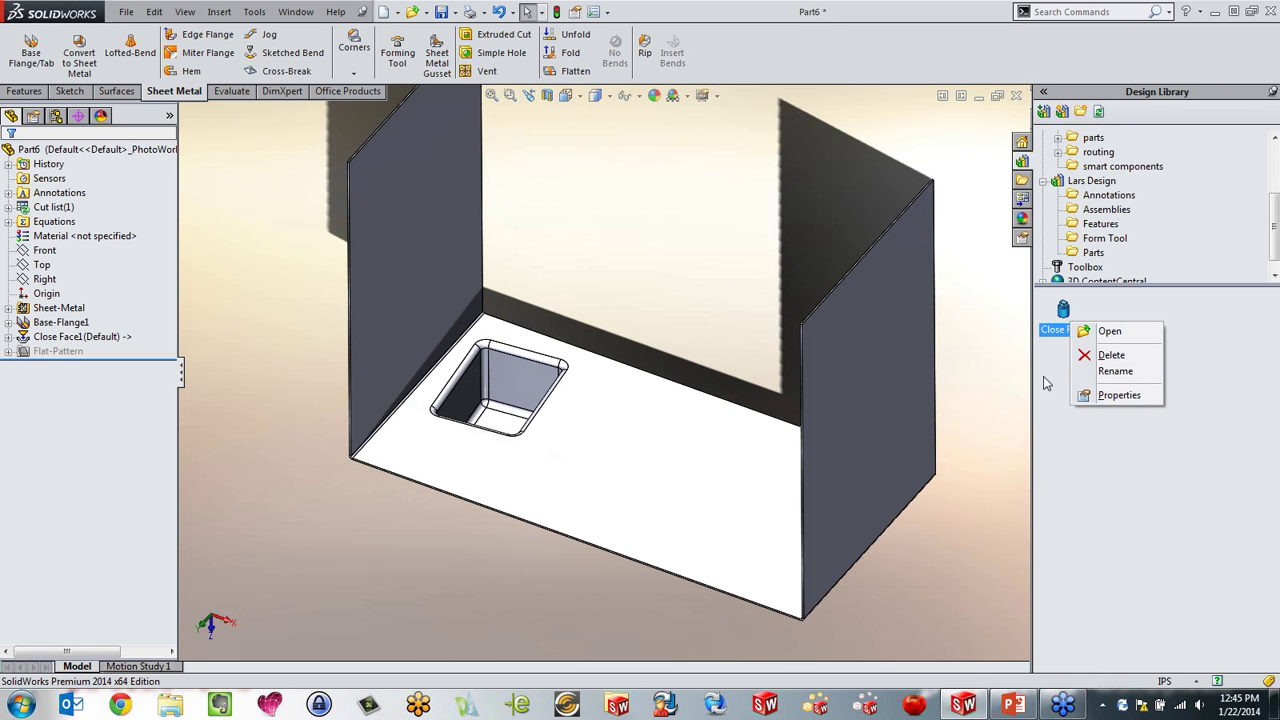
click(1106, 331)
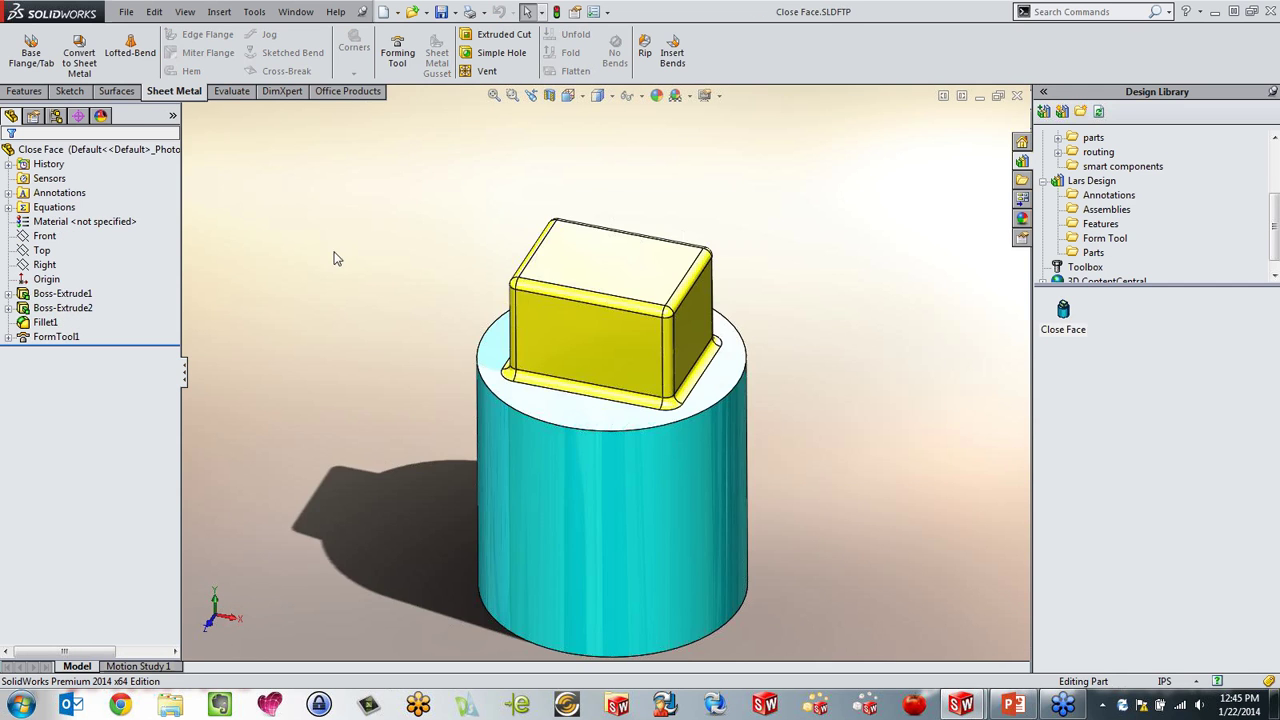
mouse_move(558, 330)
middle_down()
mouse_move(560, 292)
mouse_move(542, 352)
mouse_move(556, 328)
middle_up()
click(62, 337)
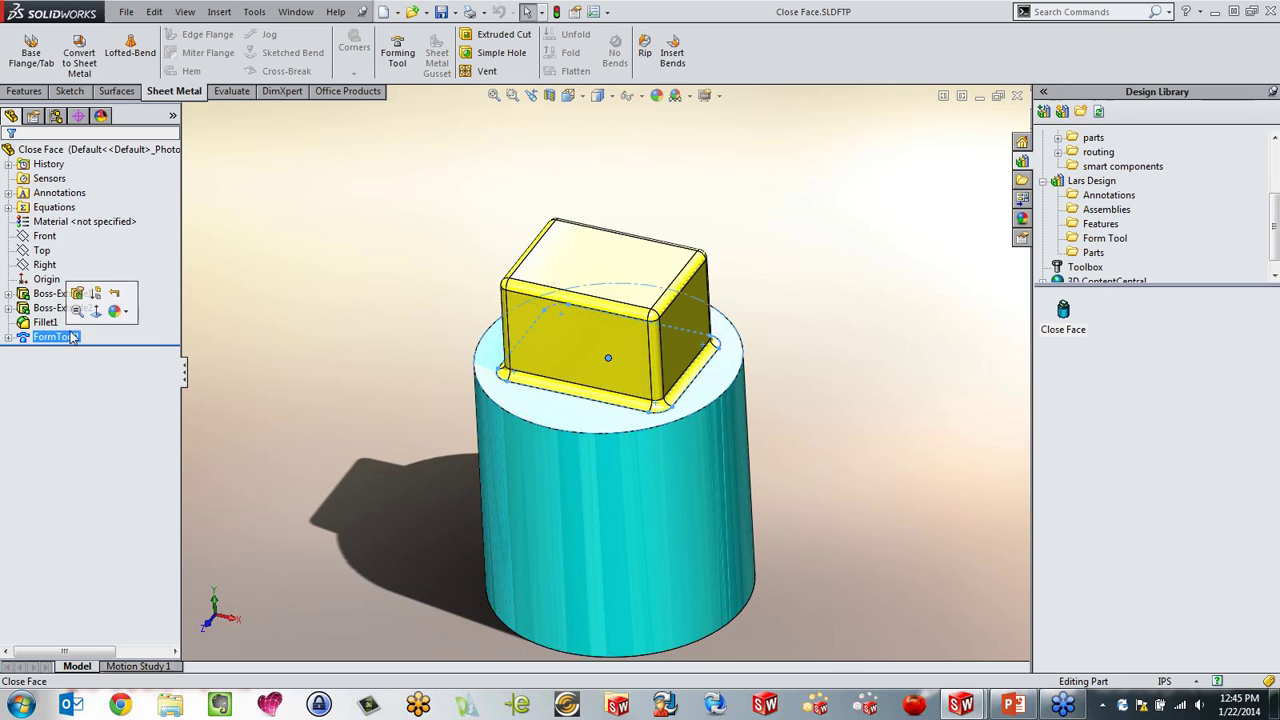
click(78, 293)
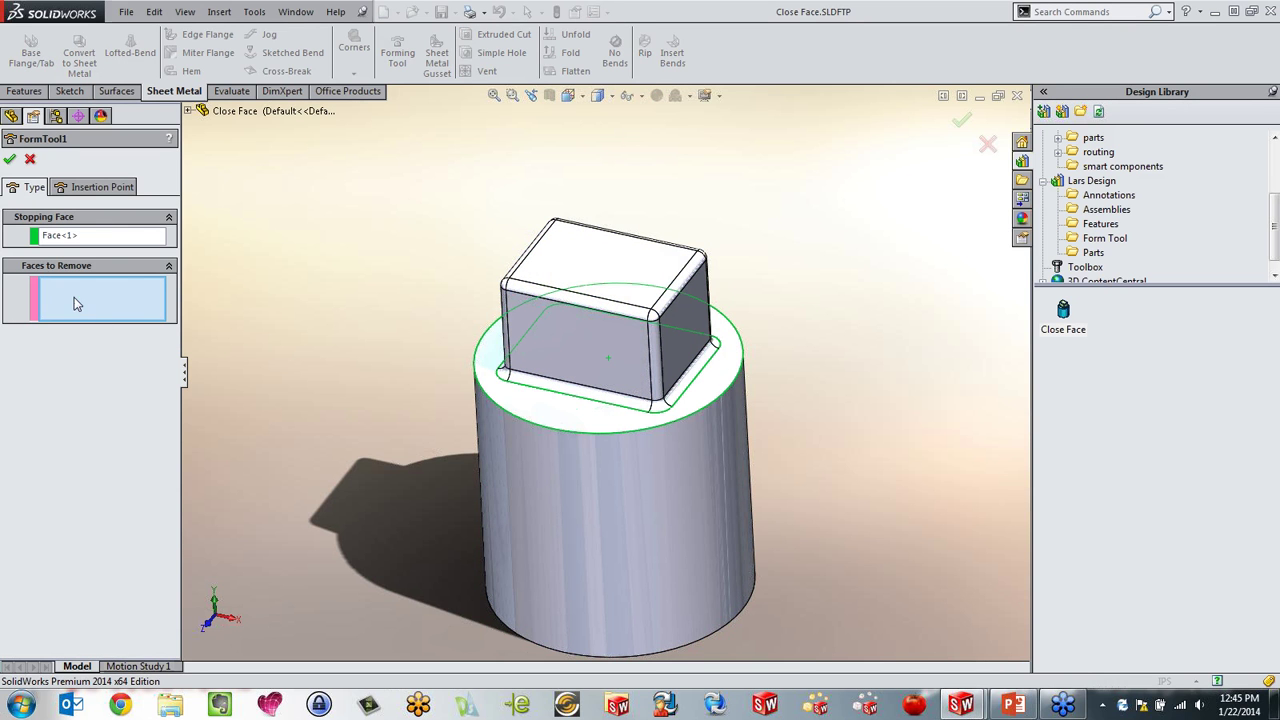
click(600, 272)
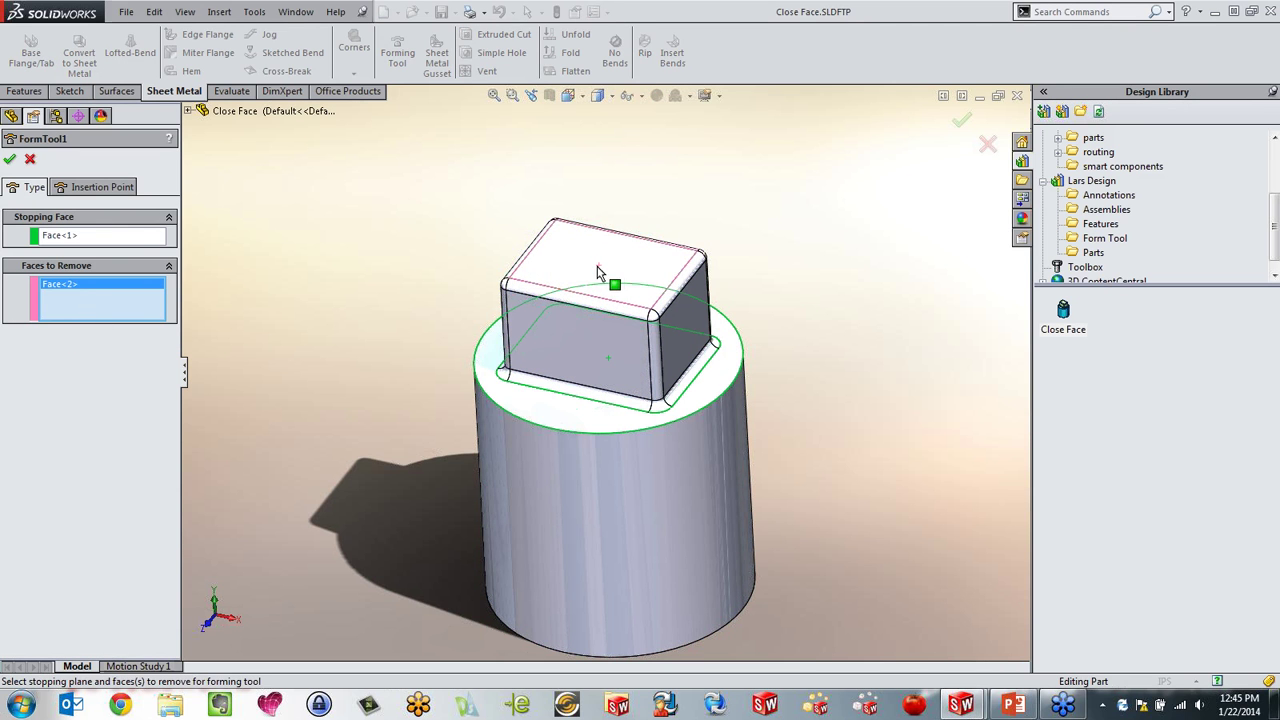
click(11, 161)
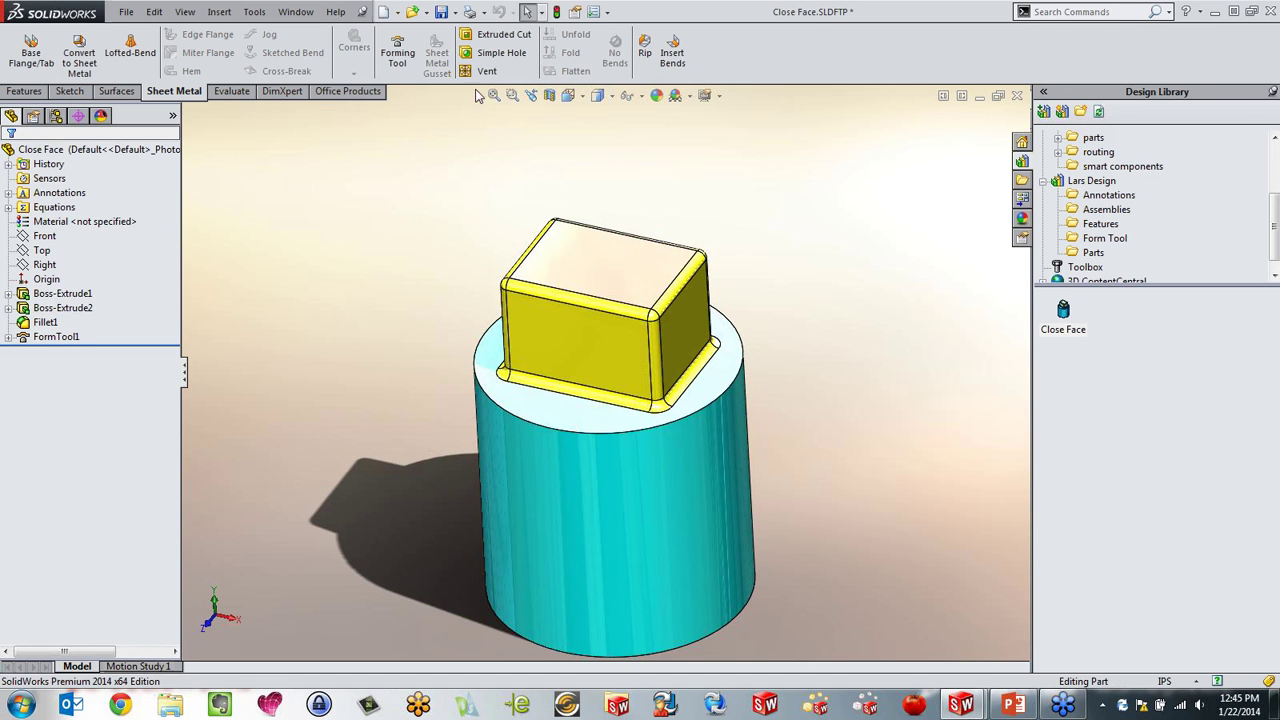
Step: Save the modified forming tool under the new name "Open Face" as a Form Tool (*.sldftp) in the Form Tool folder
click(455, 12)
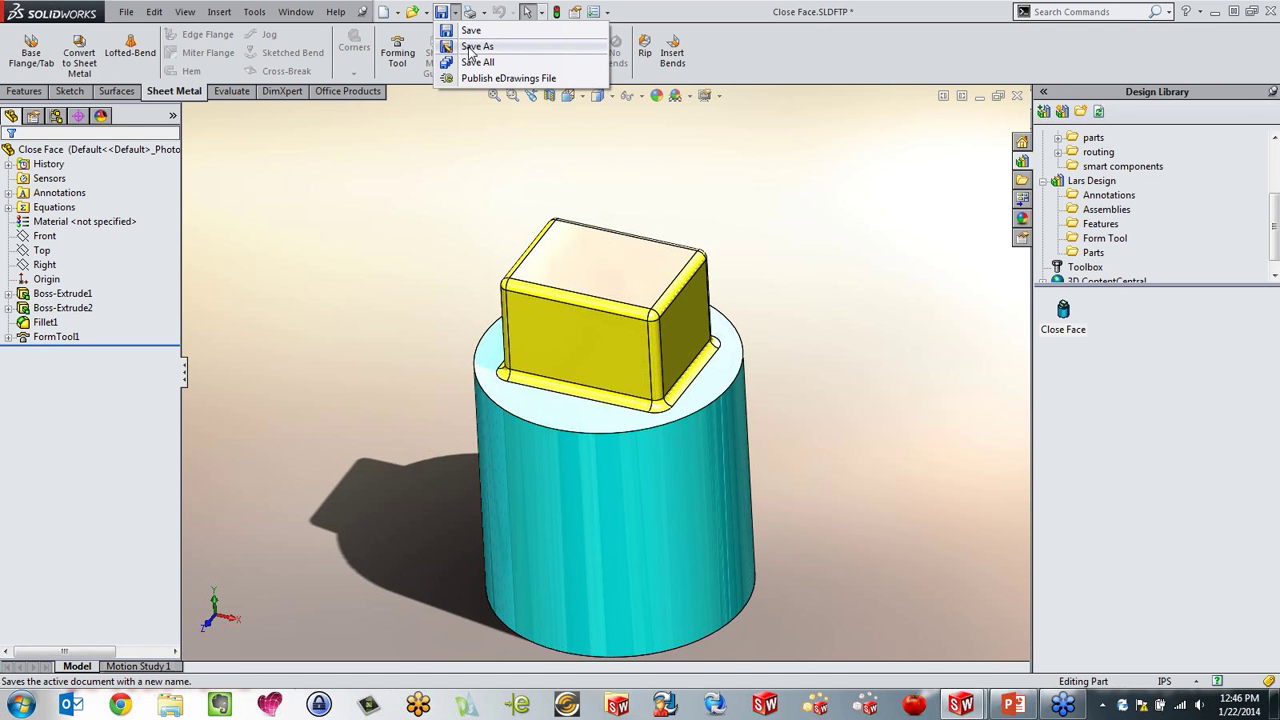
click(477, 47)
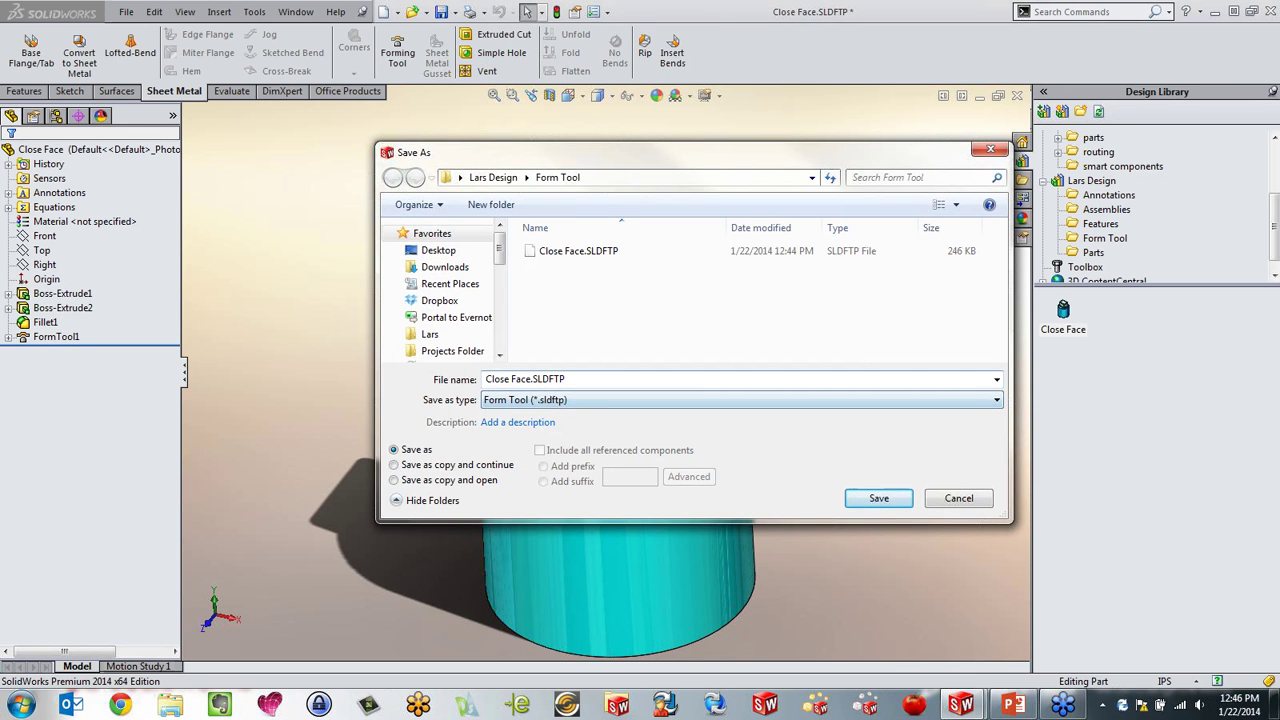
text(Open Face)
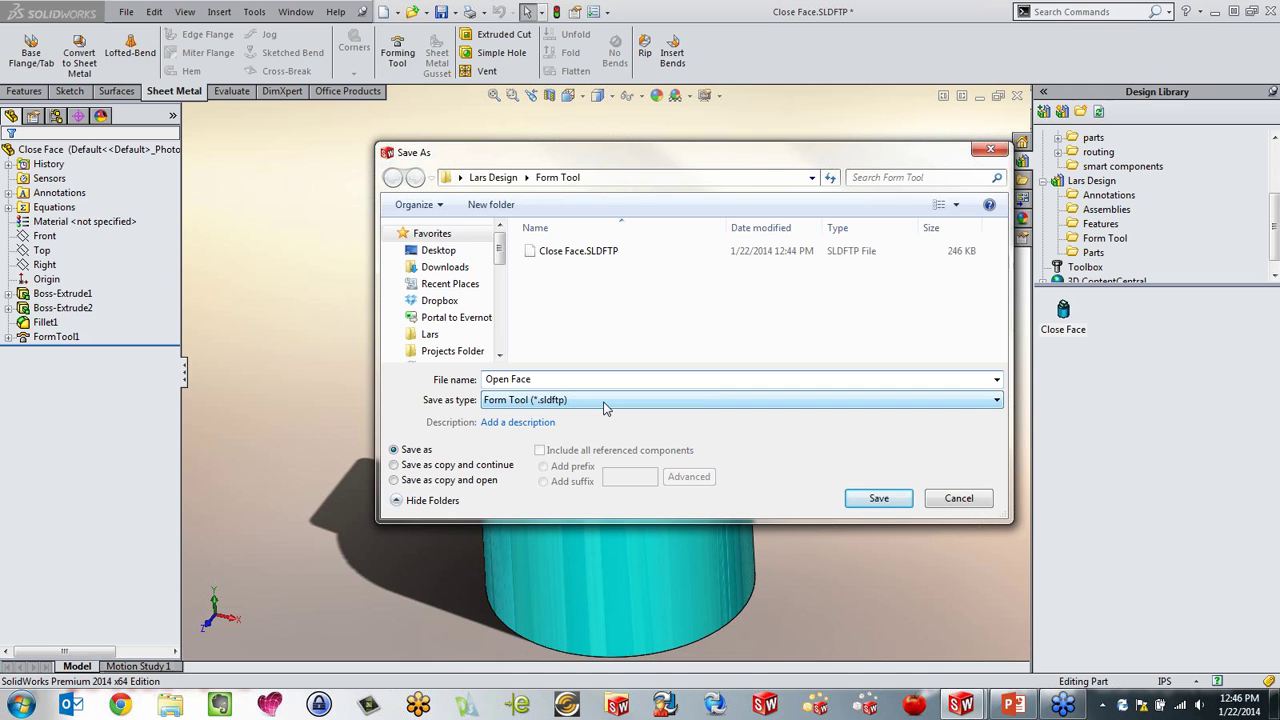
click(898, 497)
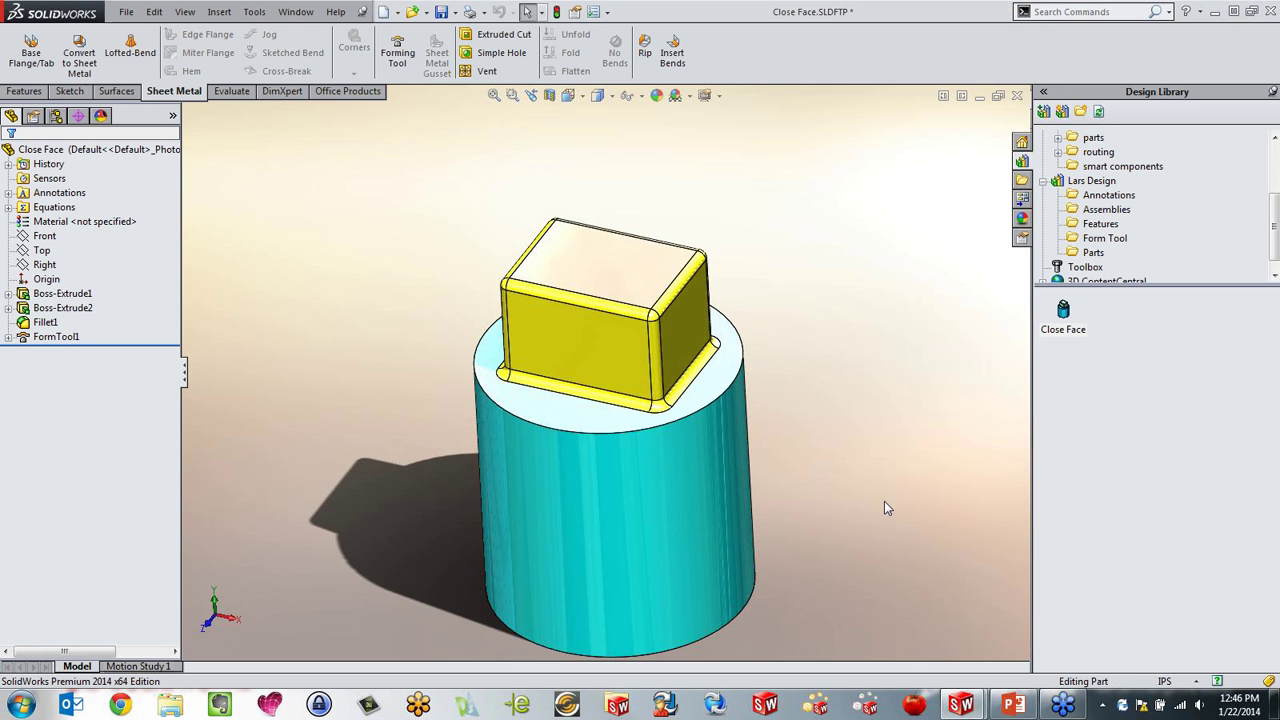
Step: Refresh the design library and close the Close Face file without saving its changes
click(1099, 111)
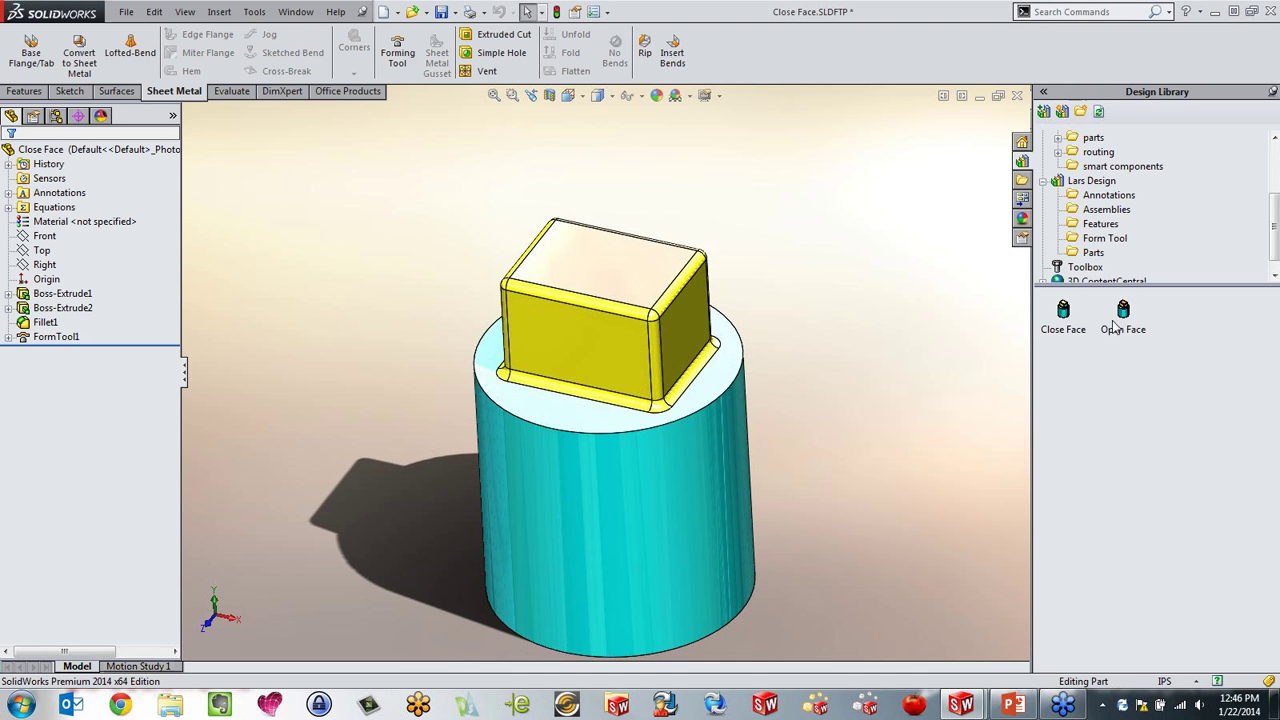
click(1017, 95)
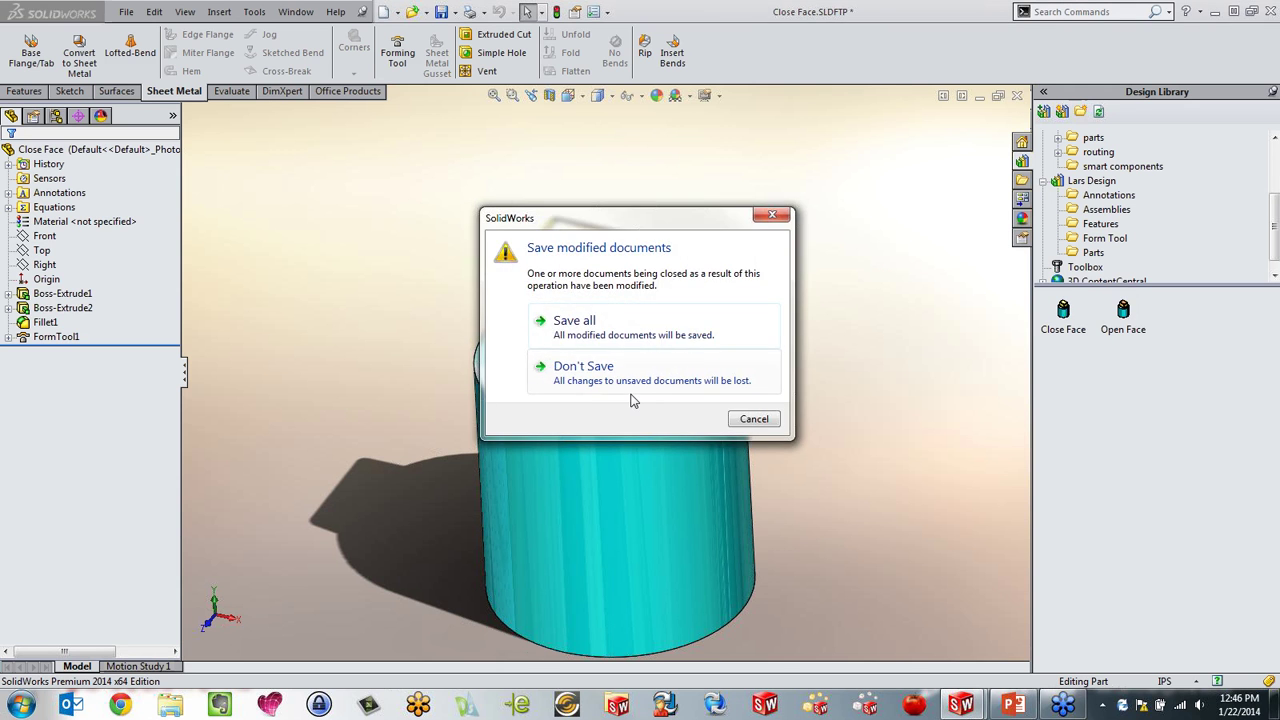
click(636, 400)
Step: Place the Open Face forming tool beside the first pocket on the flange's middle panel, rotated 270 degrees, and compare both formed pockets
drag(1113, 320, 668, 445)
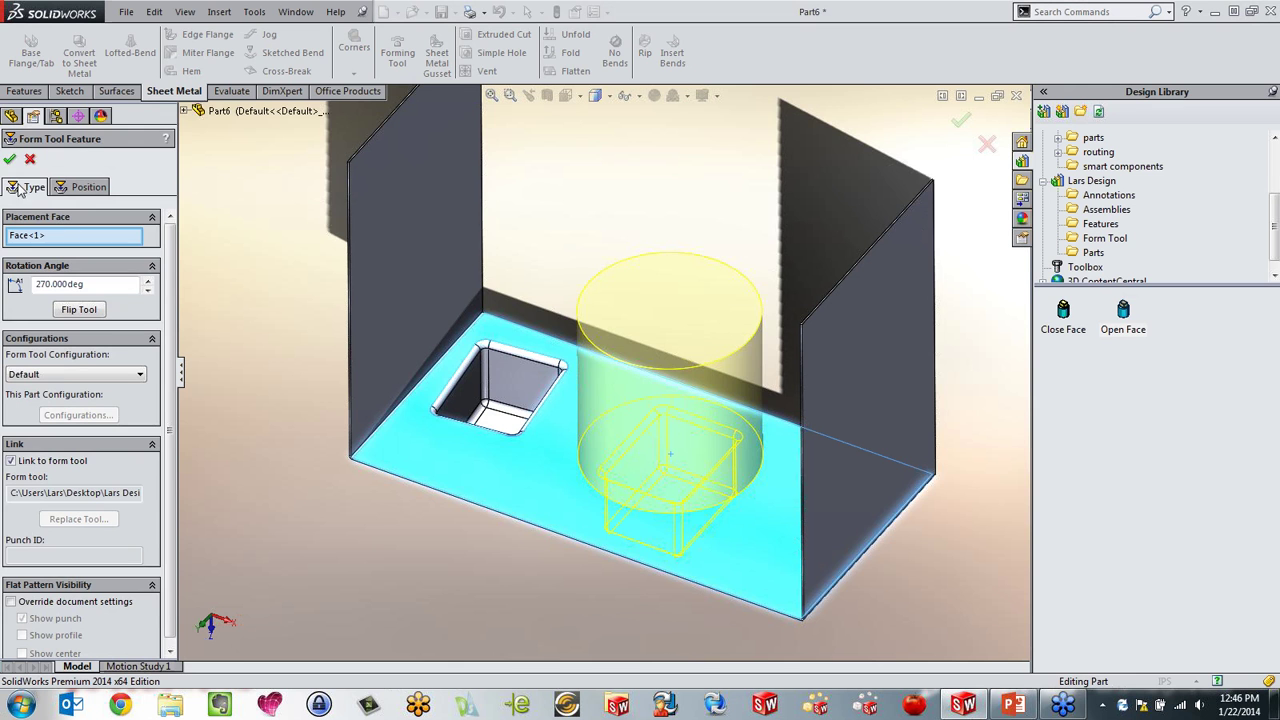
click(12, 159)
middle_drag(557, 458, 600, 270)
scroll(620, 538, up, 2)
scroll(620, 540, down, 5)
middle_drag(631, 558, 597, 540)
scroll(614, 437, up, 3)
middle_drag(534, 276, 777, 429)
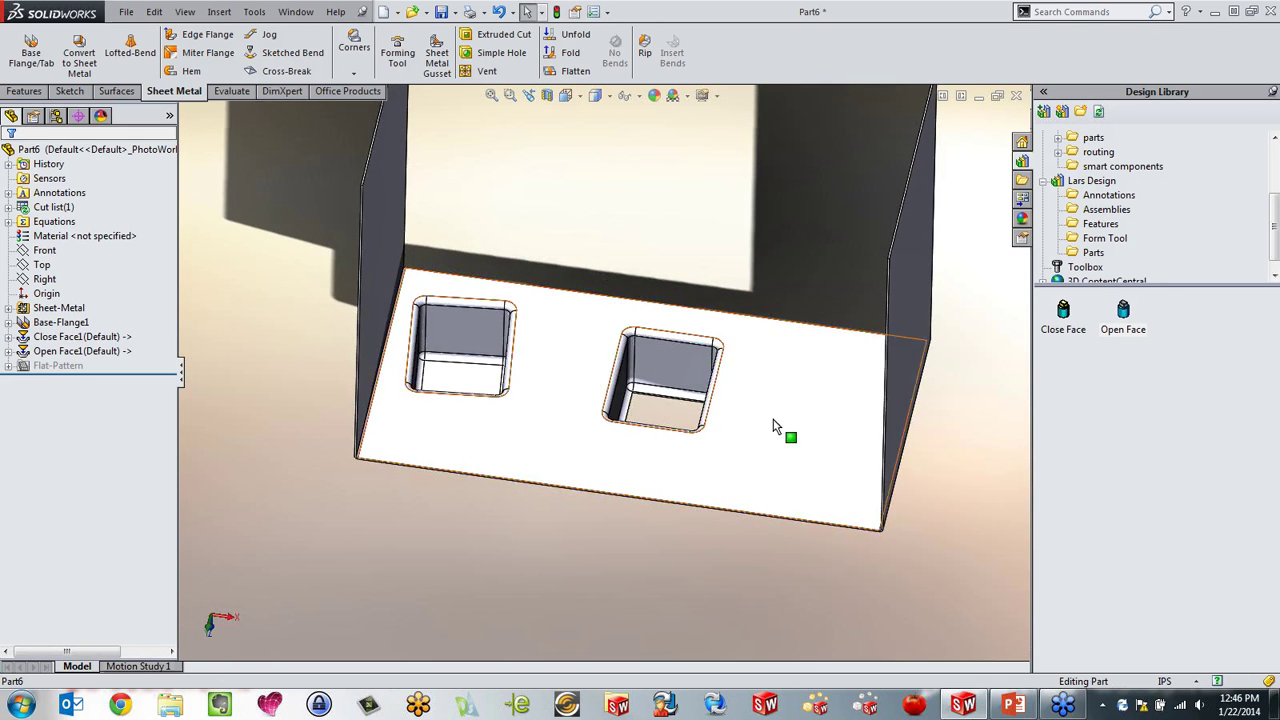